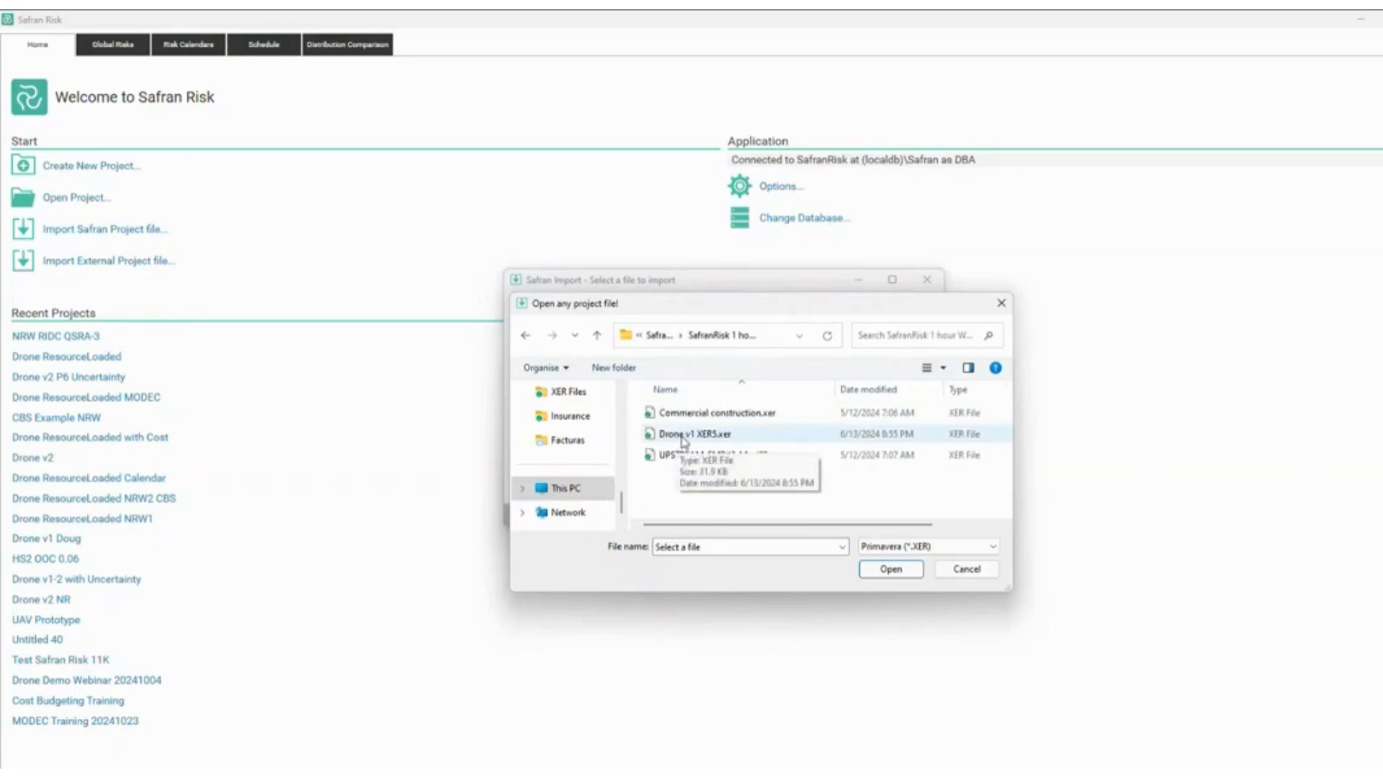
Select Drone v1 XER5.xer and read it into the Safran Import wizard.
{"action": "left_click", "coordinate": [684, 441]}
{"action": "double_click", "coordinate": [684, 441]}
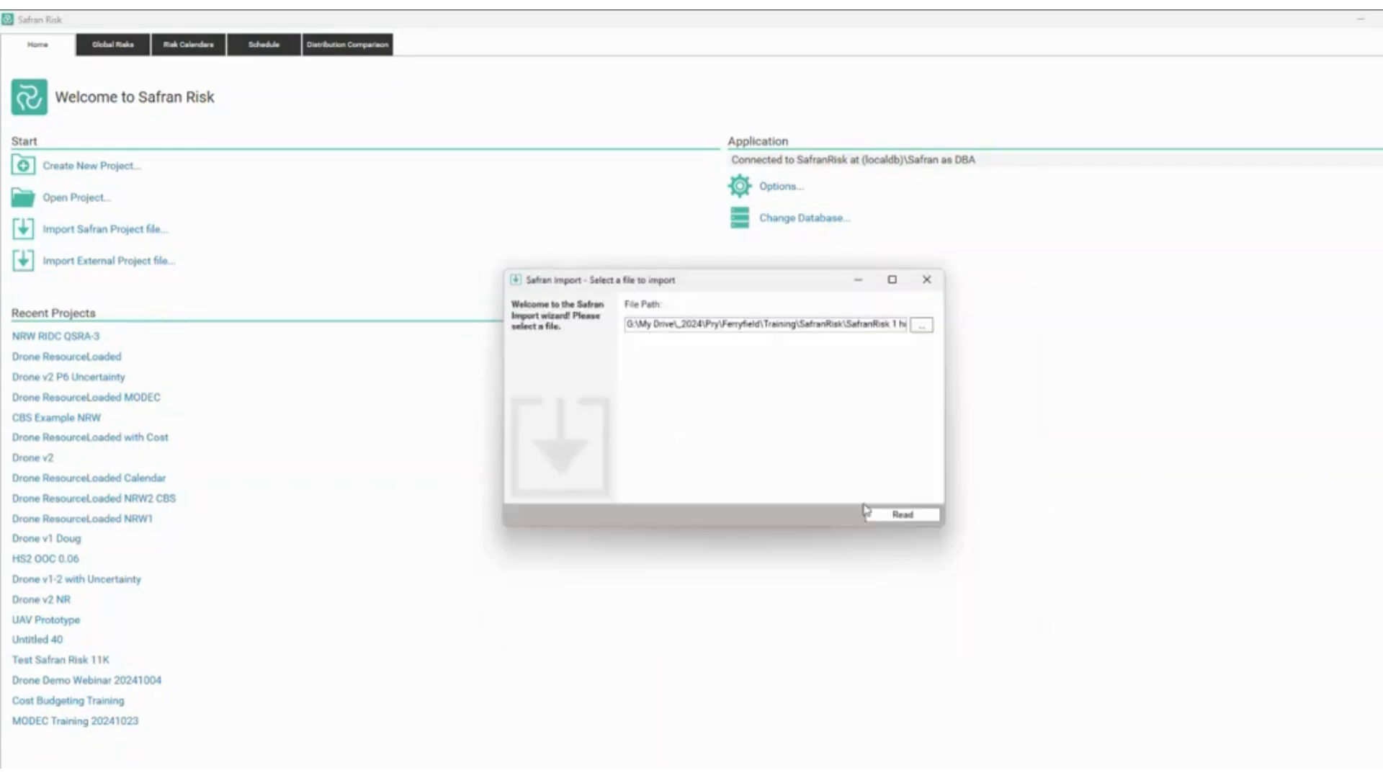
{"action": "left_click", "coordinate": [898, 520]}
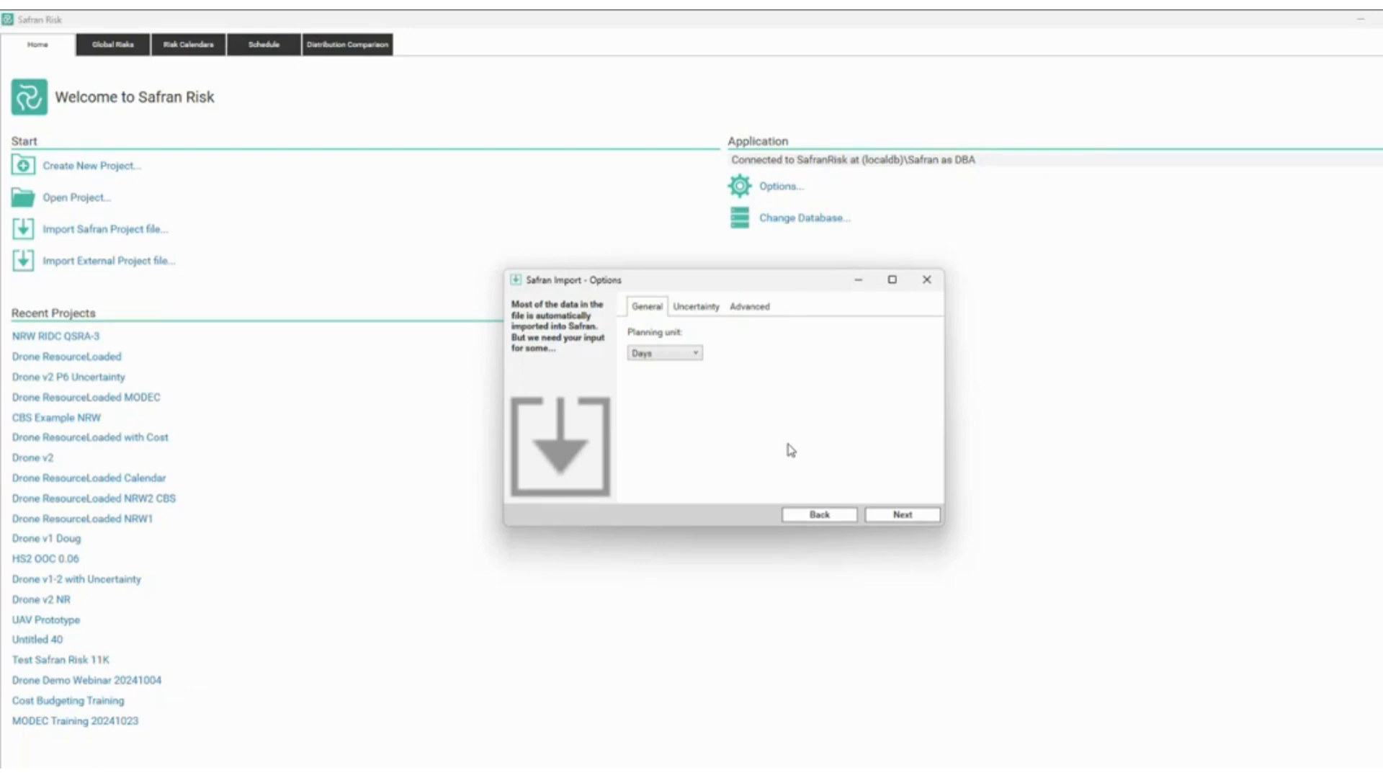
Keep Days as the planning unit, review the Uncertainty settings, and continue to the warnings page.
{"action": "left_click", "coordinate": [681, 353]}
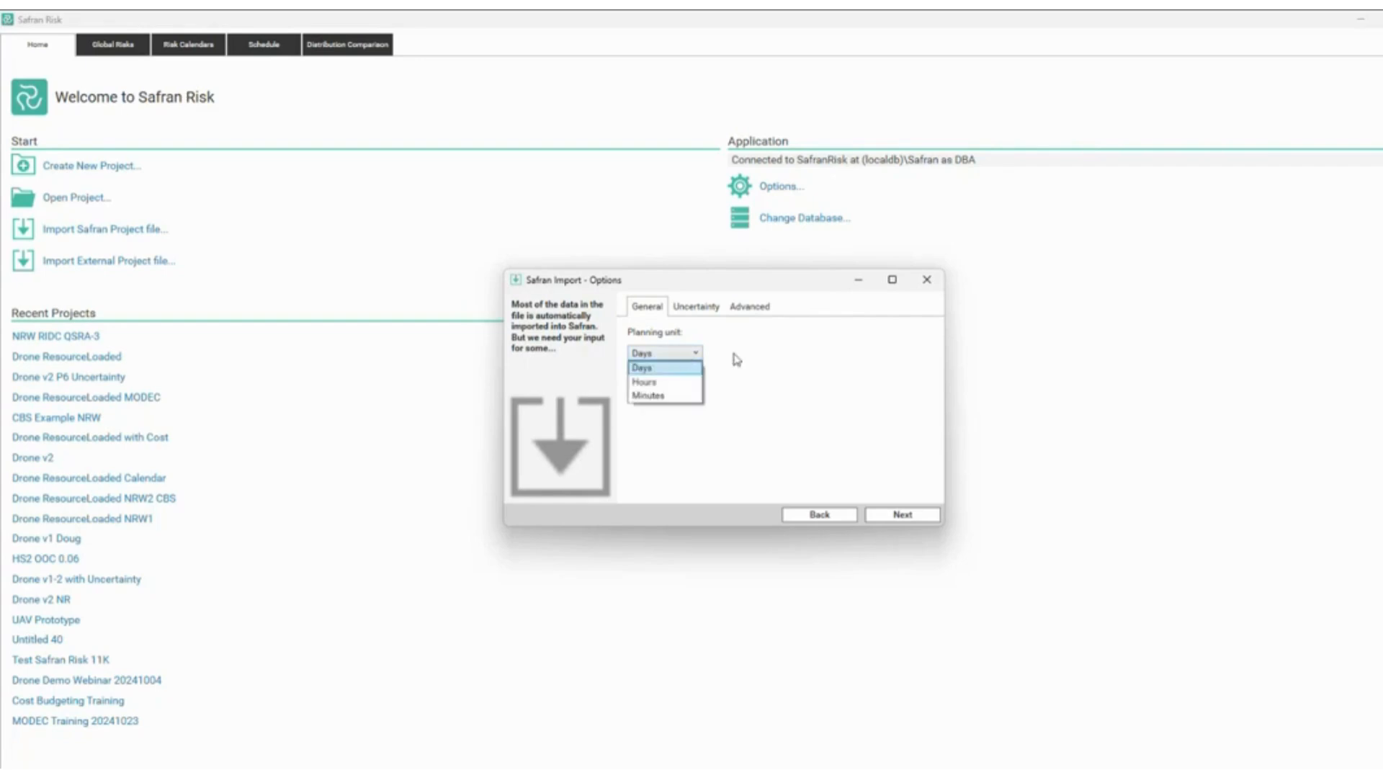
{"action": "left_click", "coordinate": [735, 356]}
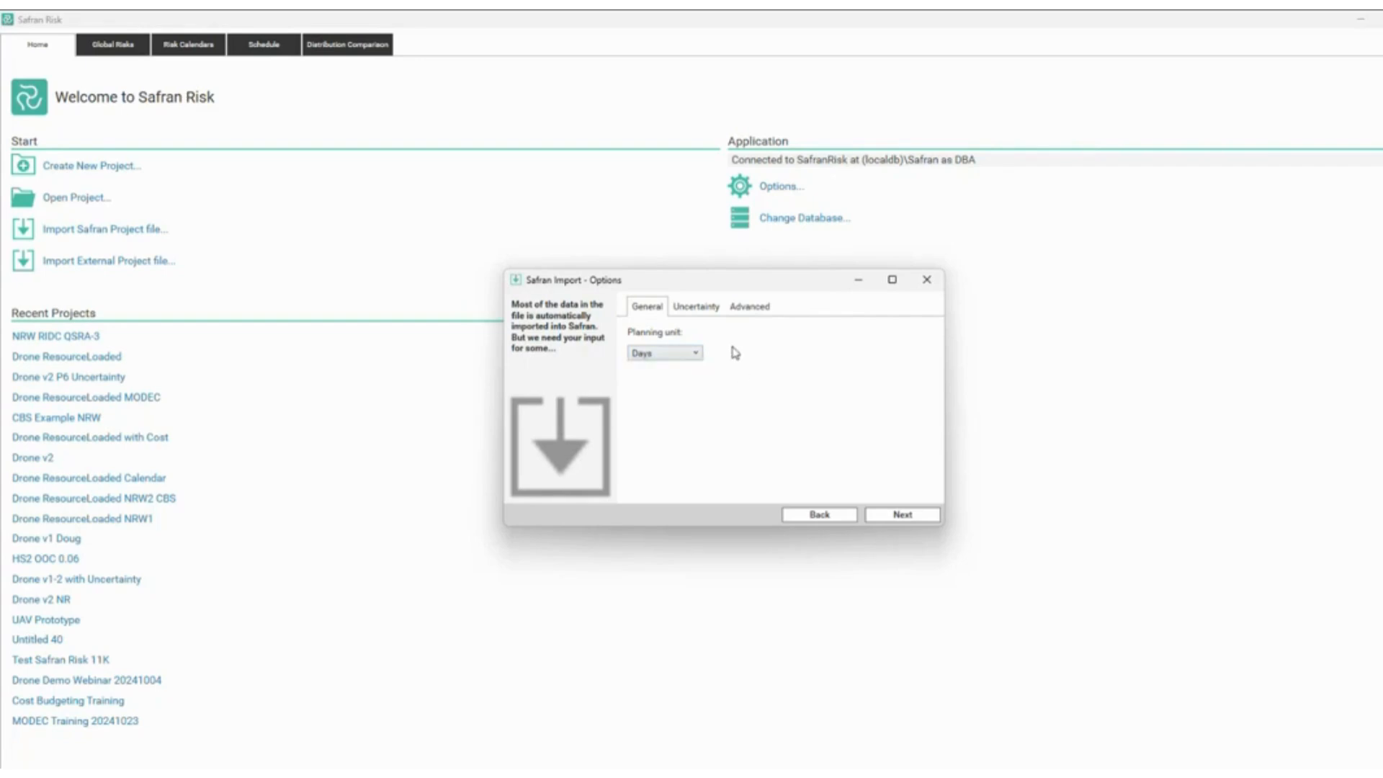
{"action": "left_click", "coordinate": [679, 354]}
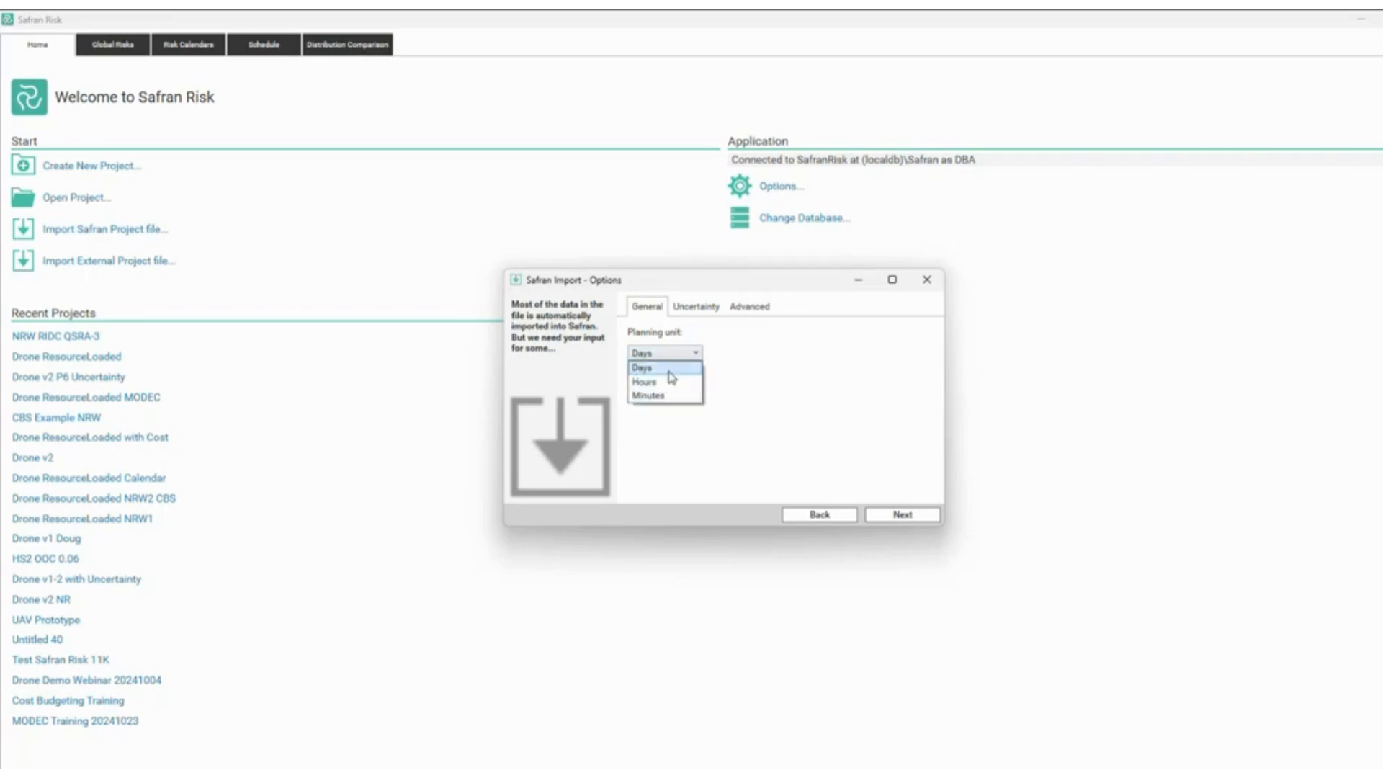
{"action": "left_click", "coordinate": [683, 353]}
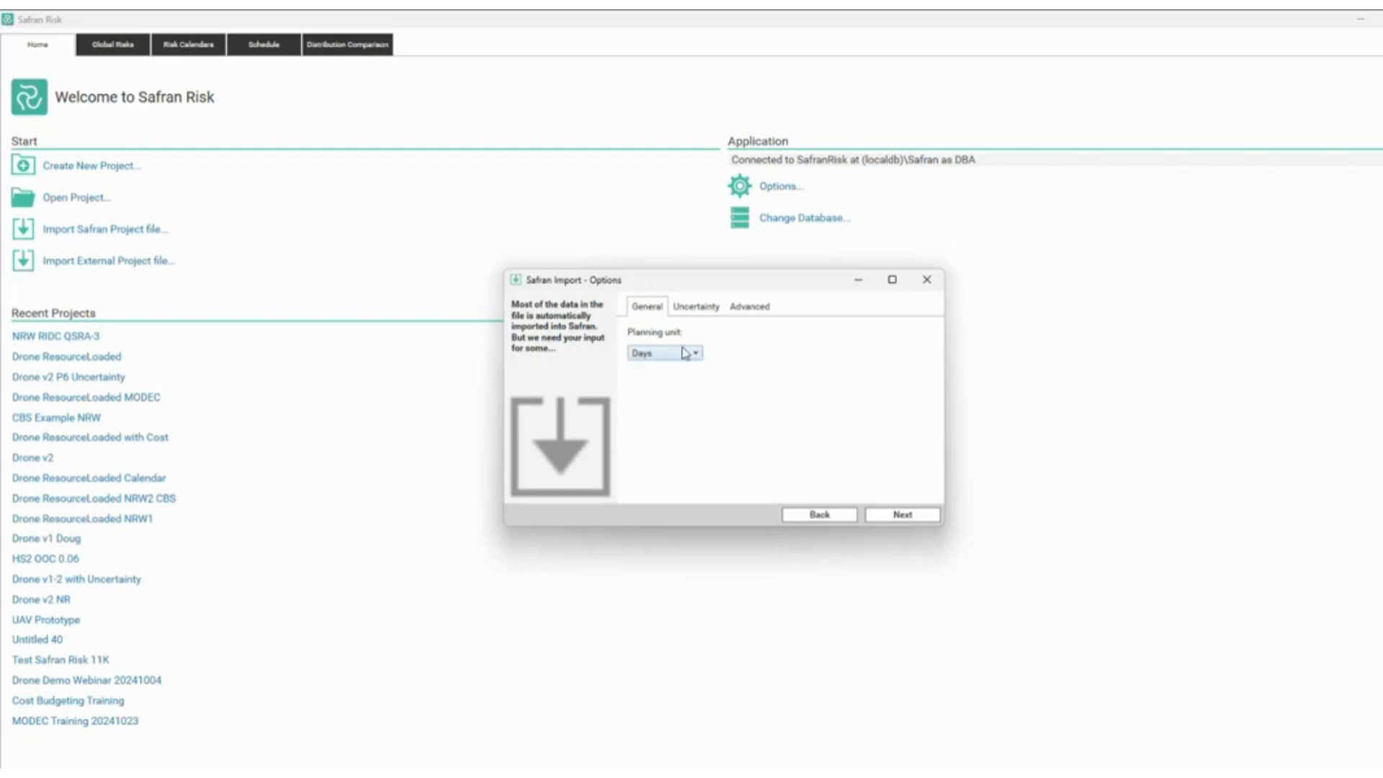
{"action": "left_click", "coordinate": [689, 308]}
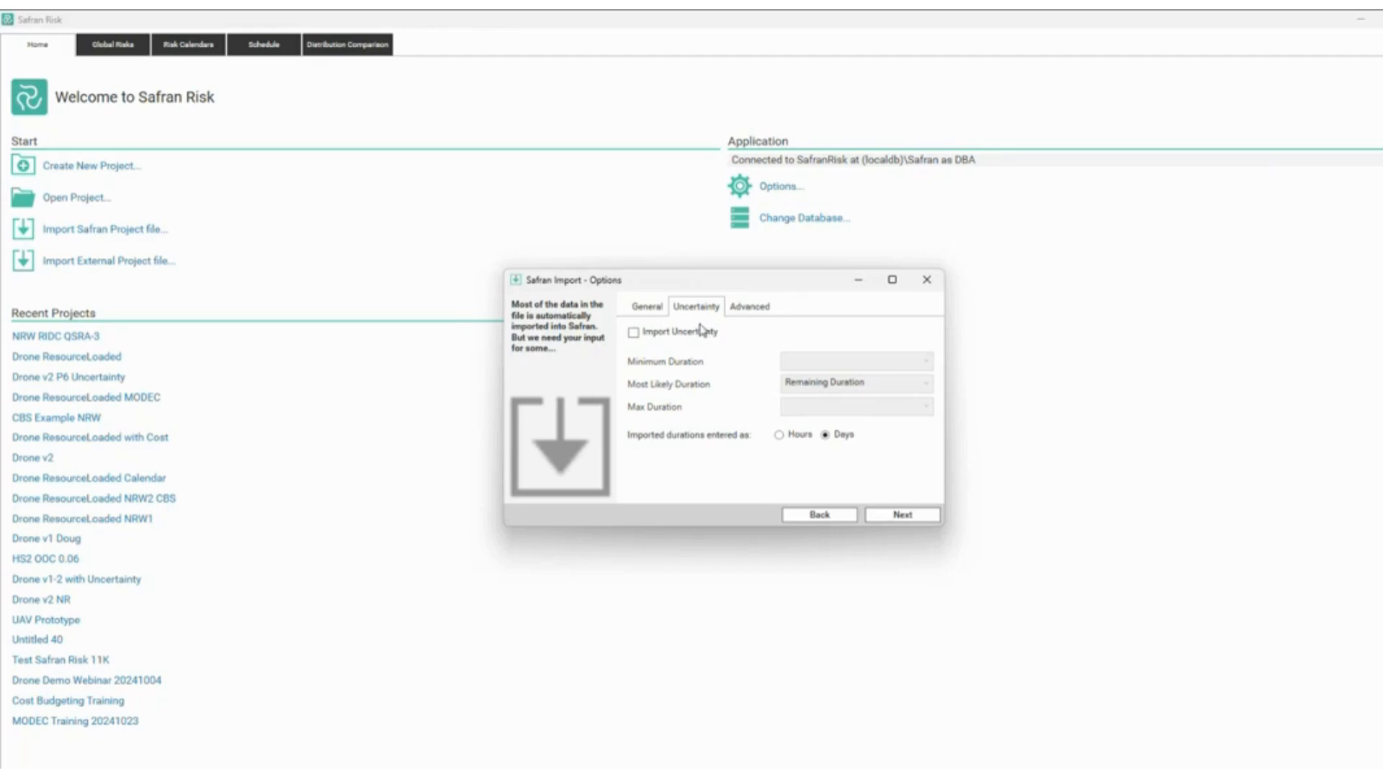
{"action": "left_click", "coordinate": [914, 519]}
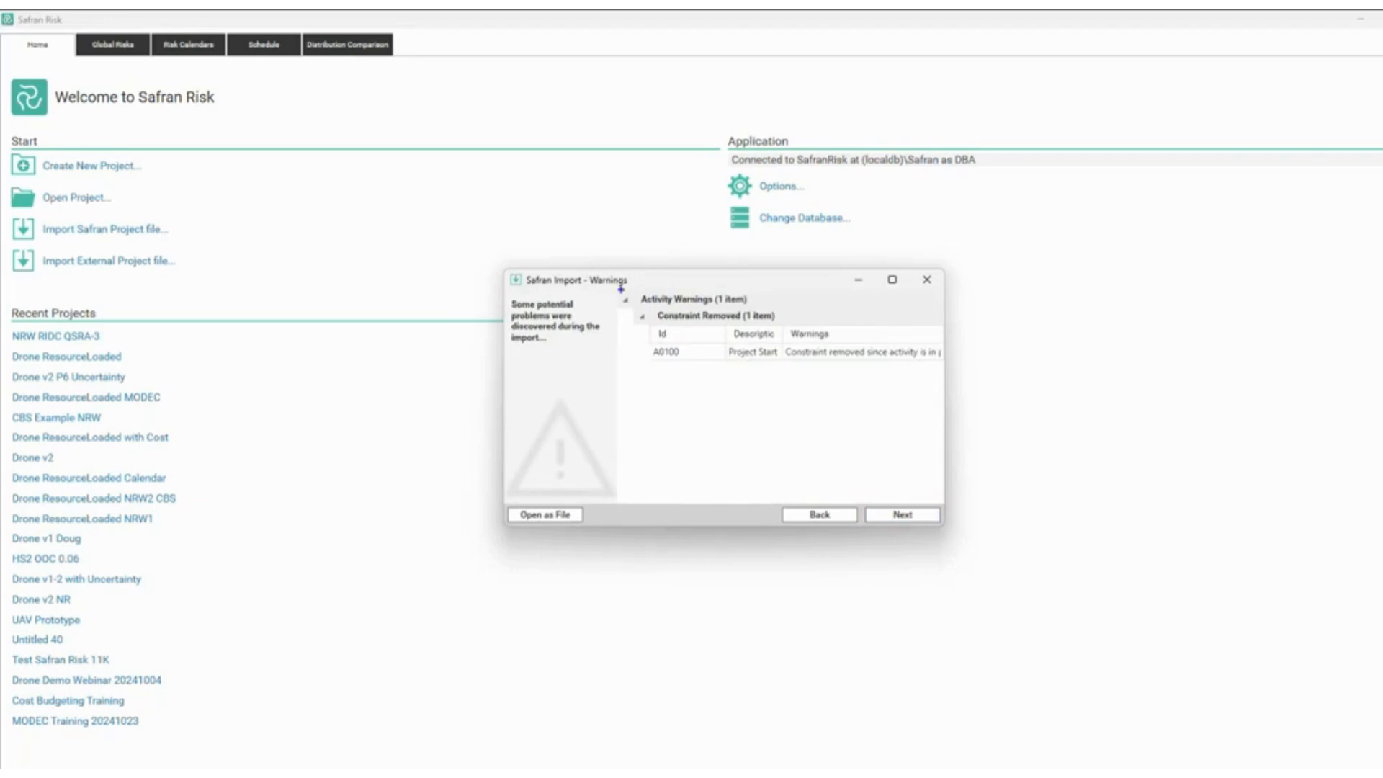
{"action": "mouse_move", "coordinate": [628, 285]}
{"action": "left_mouse_down"}
{"action": "mouse_move", "coordinate": [700, 351]}
{"action": "mouse_move", "coordinate": [864, 389]}
{"action": "mouse_move", "coordinate": [952, 383]}
{"action": "left_mouse_up"}
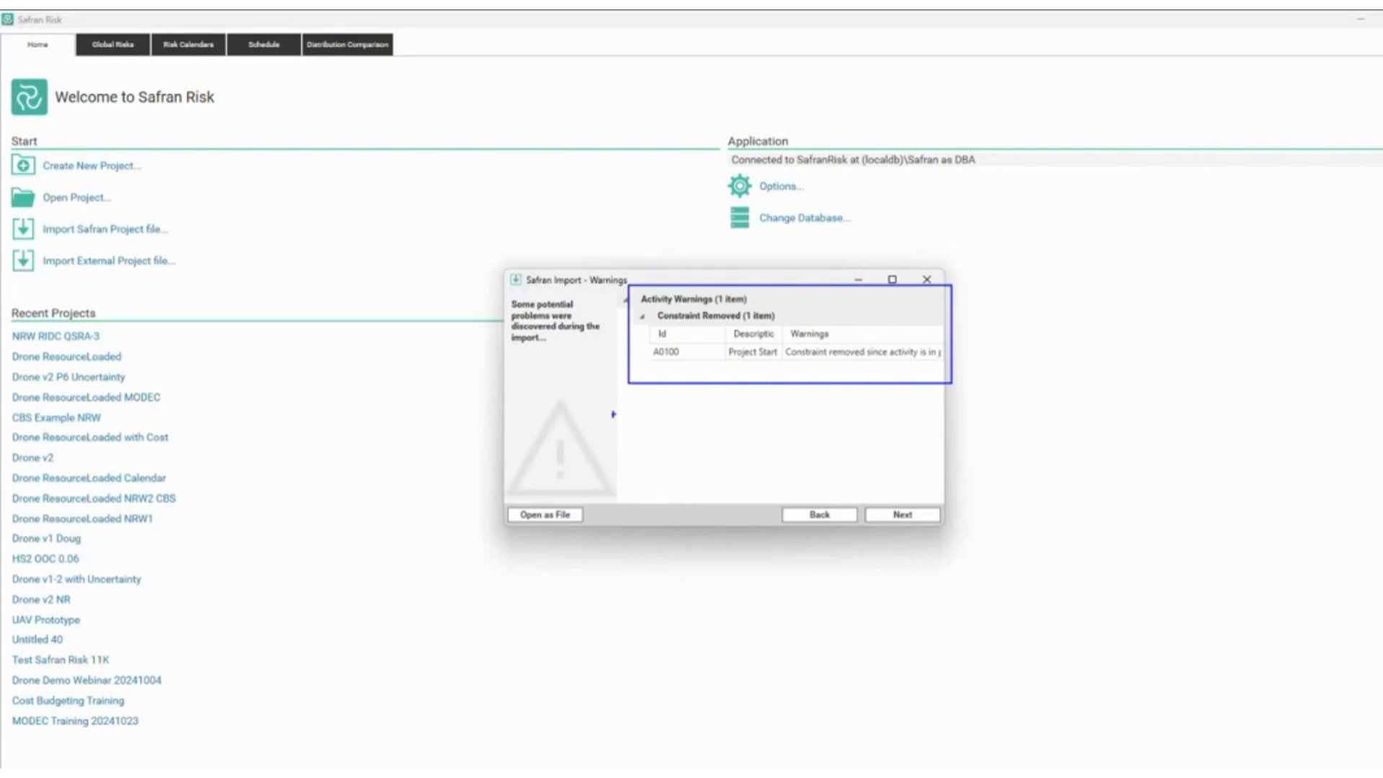
{"action": "key", "text": "Escape"}
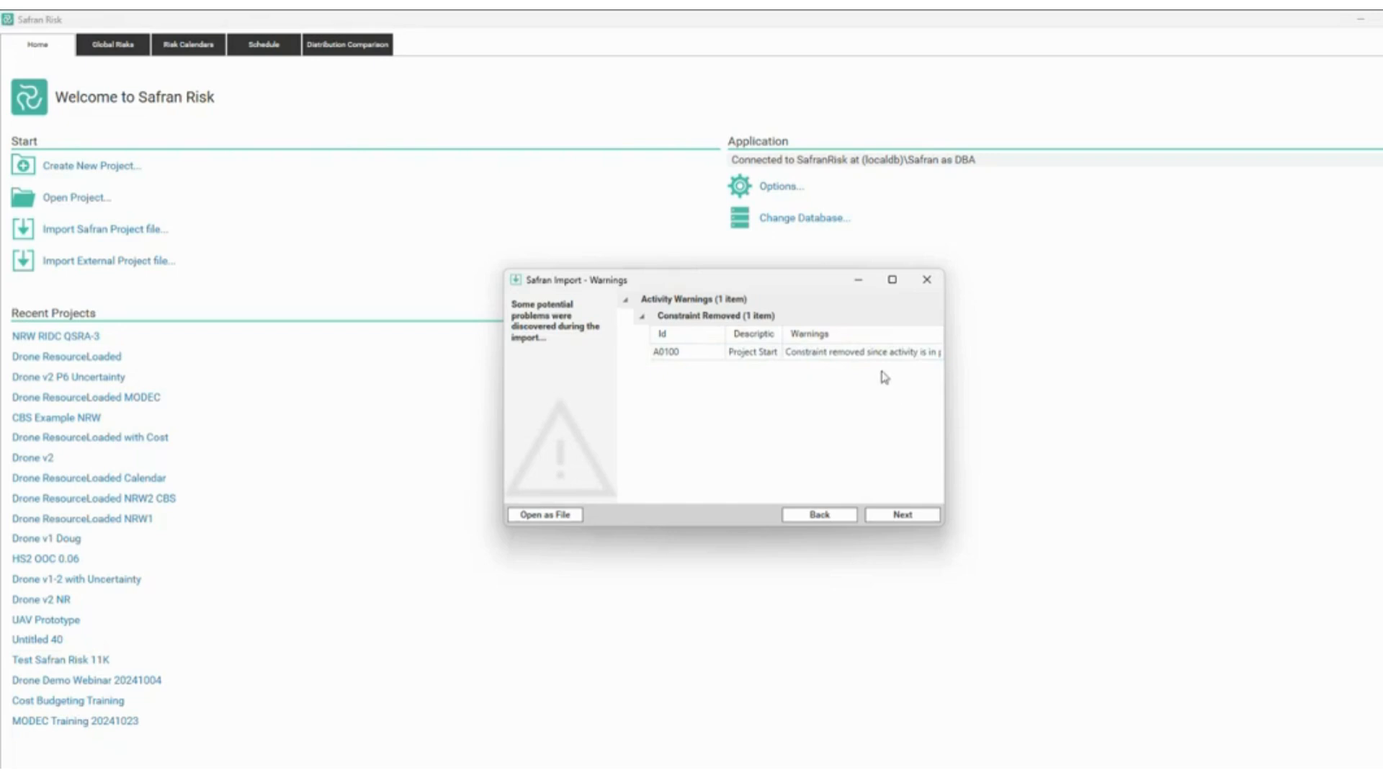
{"action": "left_click", "coordinate": [574, 515]}
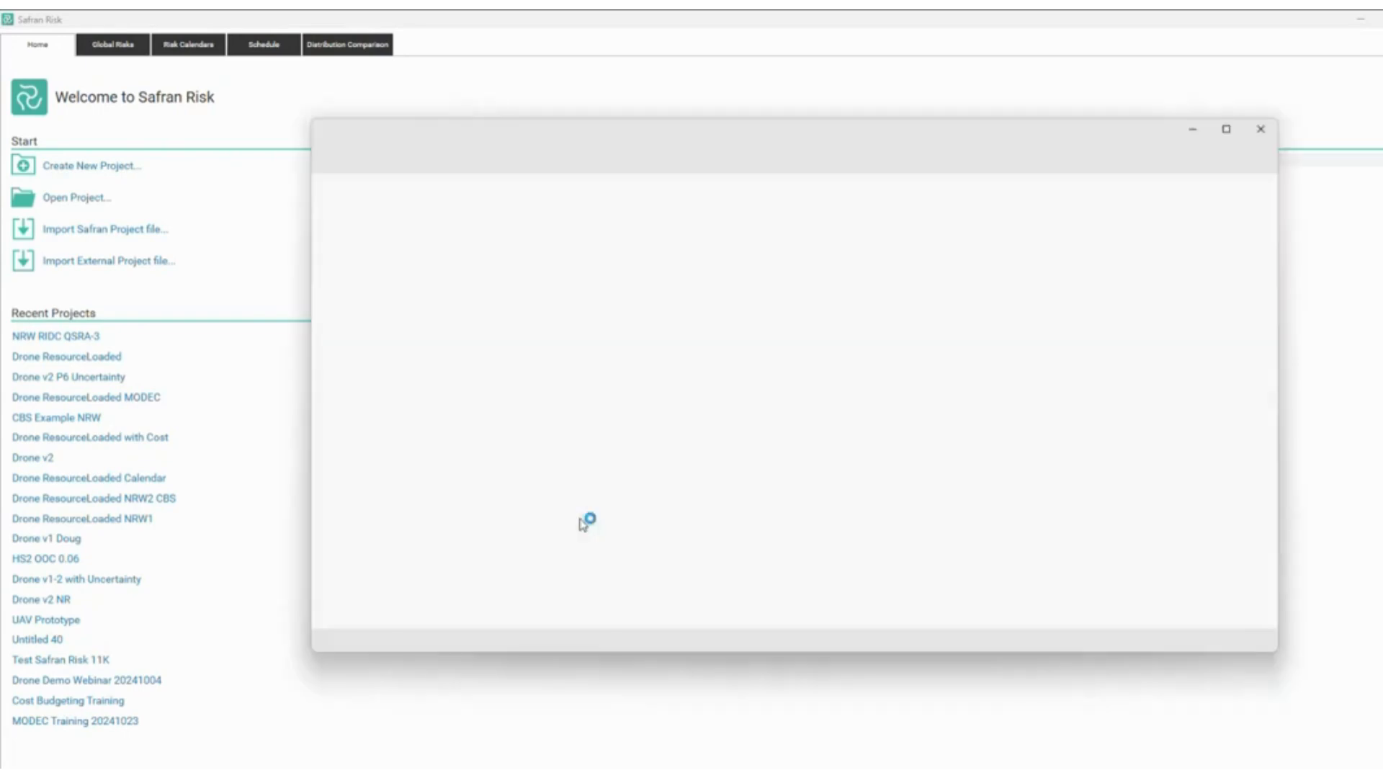
{"action": "left_click", "coordinate": [1264, 127]}
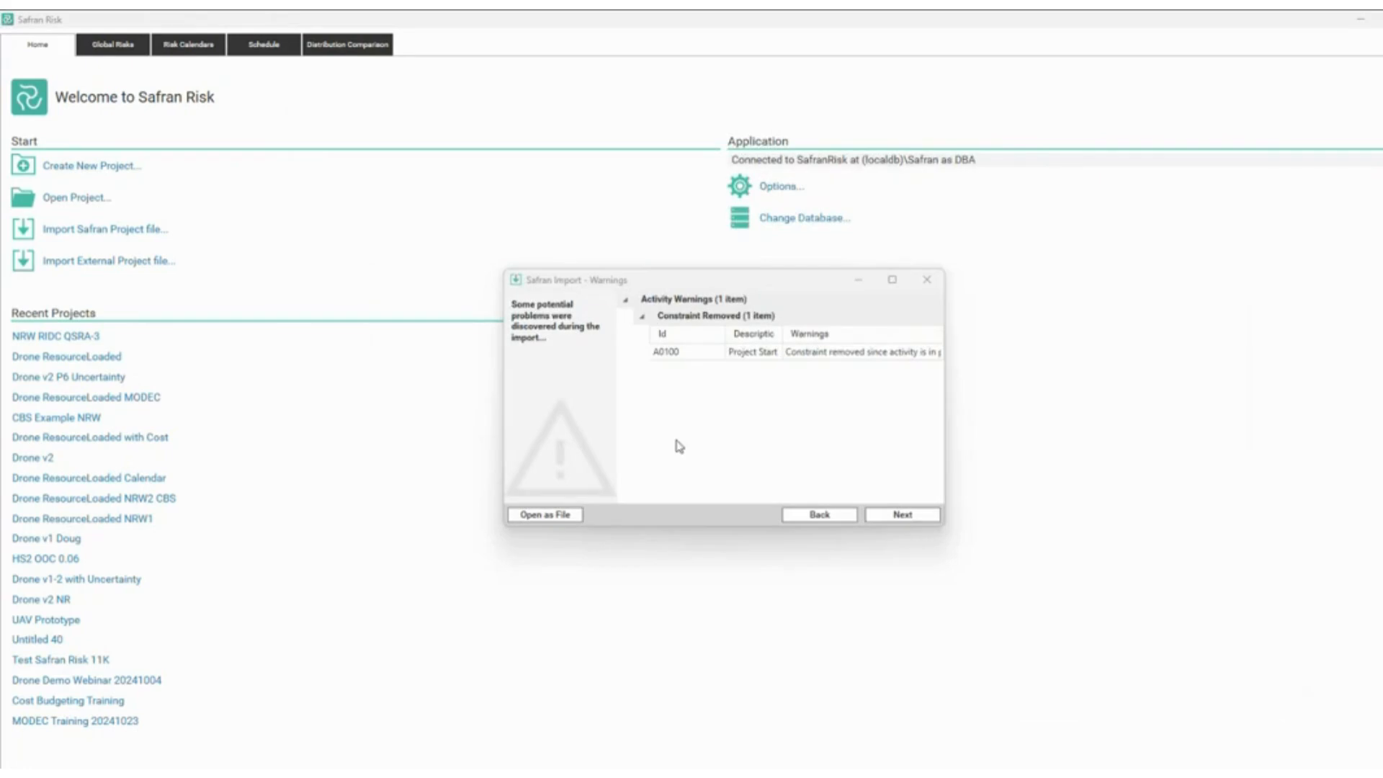
Save the imported project as 'Drone v1-2 Demo 20241108' and close the import confirmation.
{"action": "left_click", "coordinate": [914, 514]}
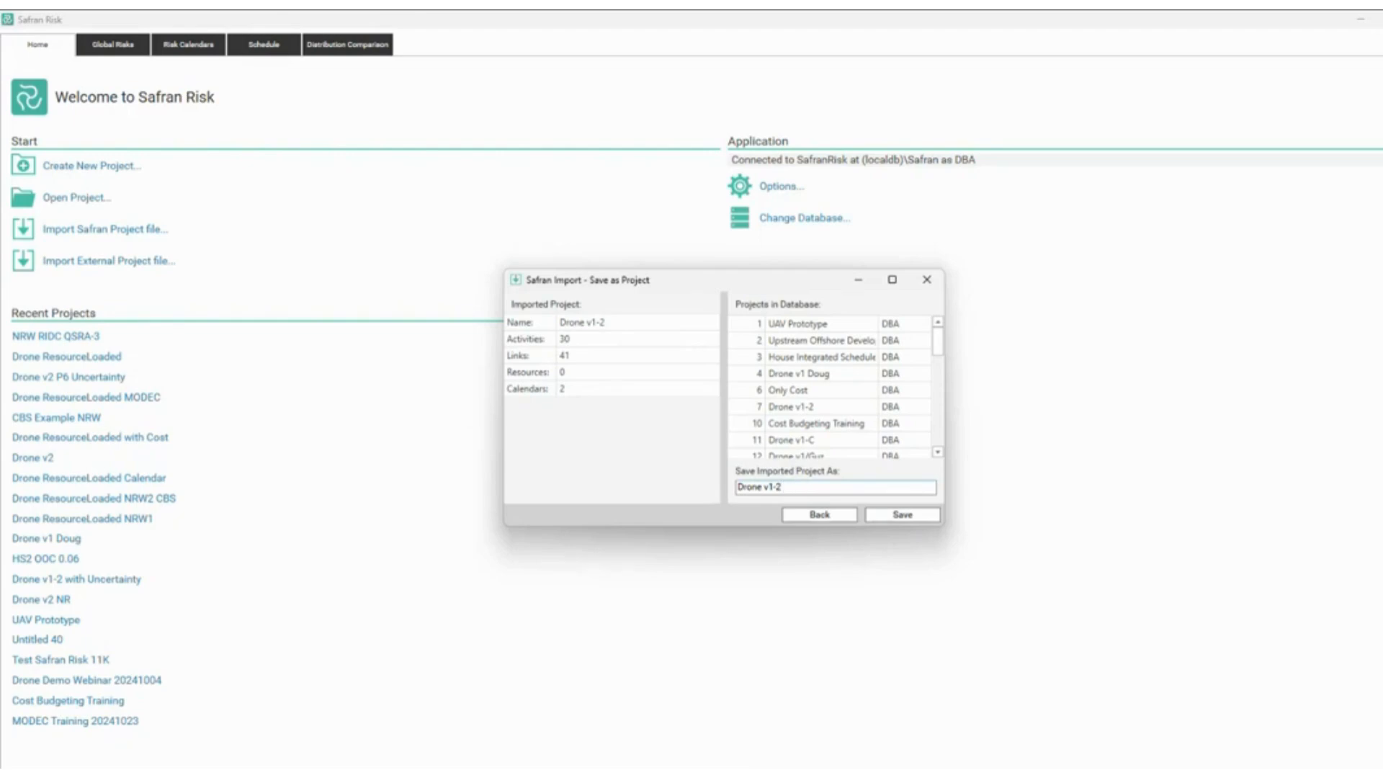
{"action": "type", "text": "Demo 20241108"}
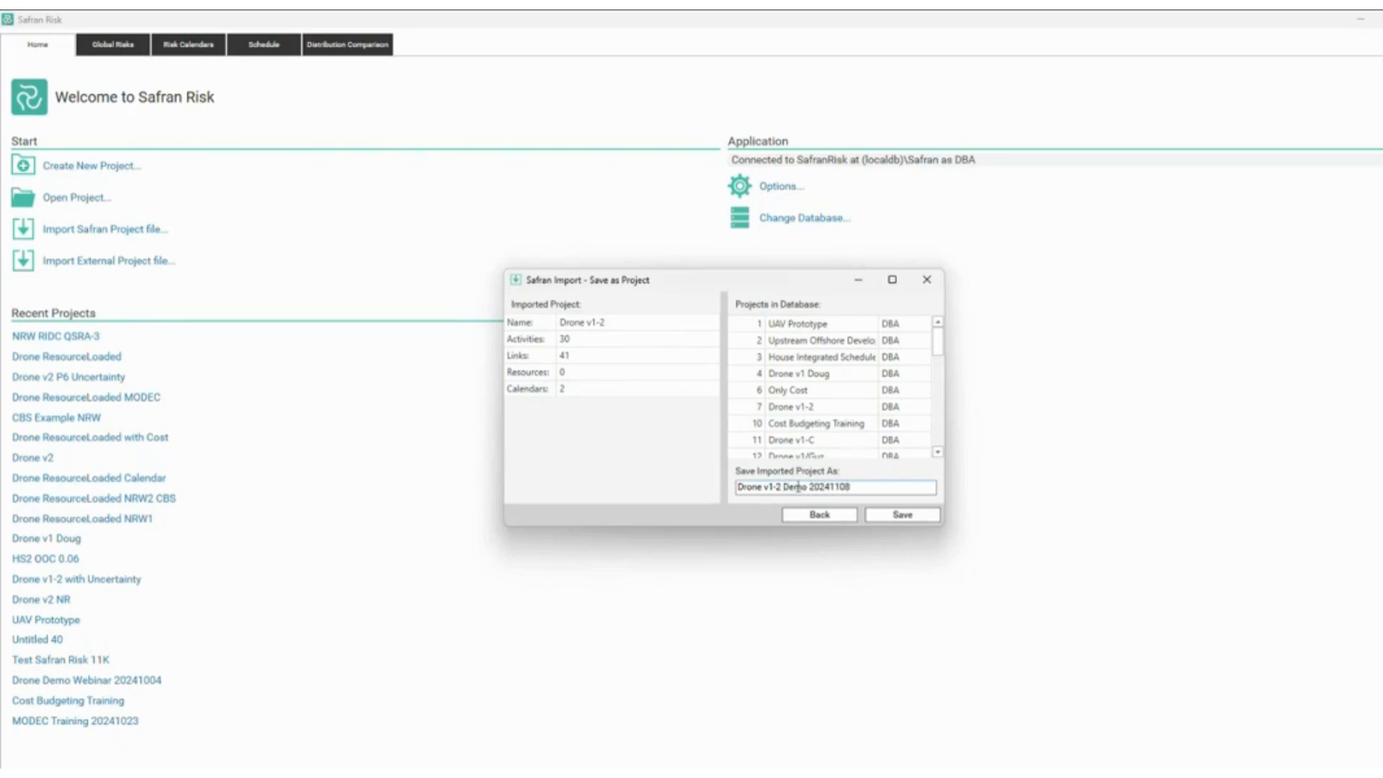
{"action": "left_click", "coordinate": [899, 515]}
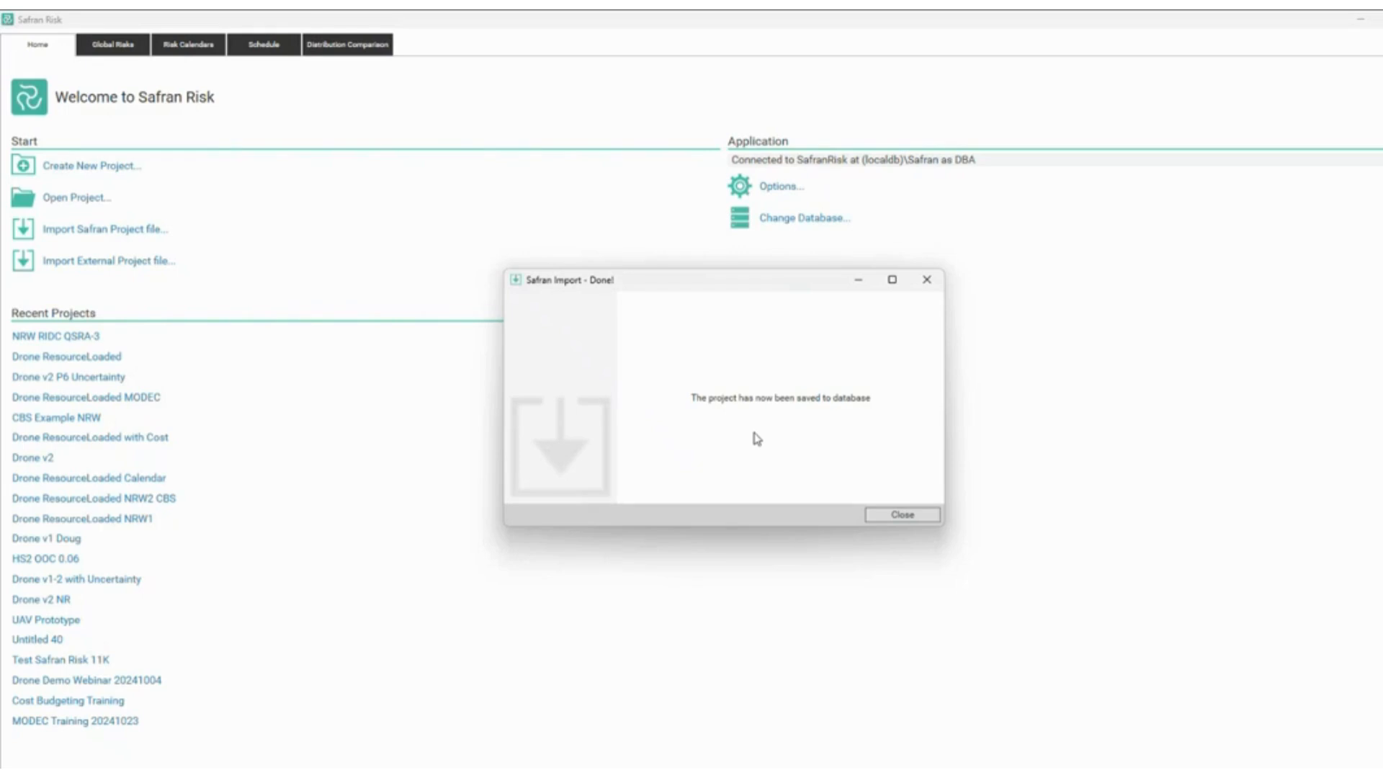
{"action": "left_click", "coordinate": [897, 516]}
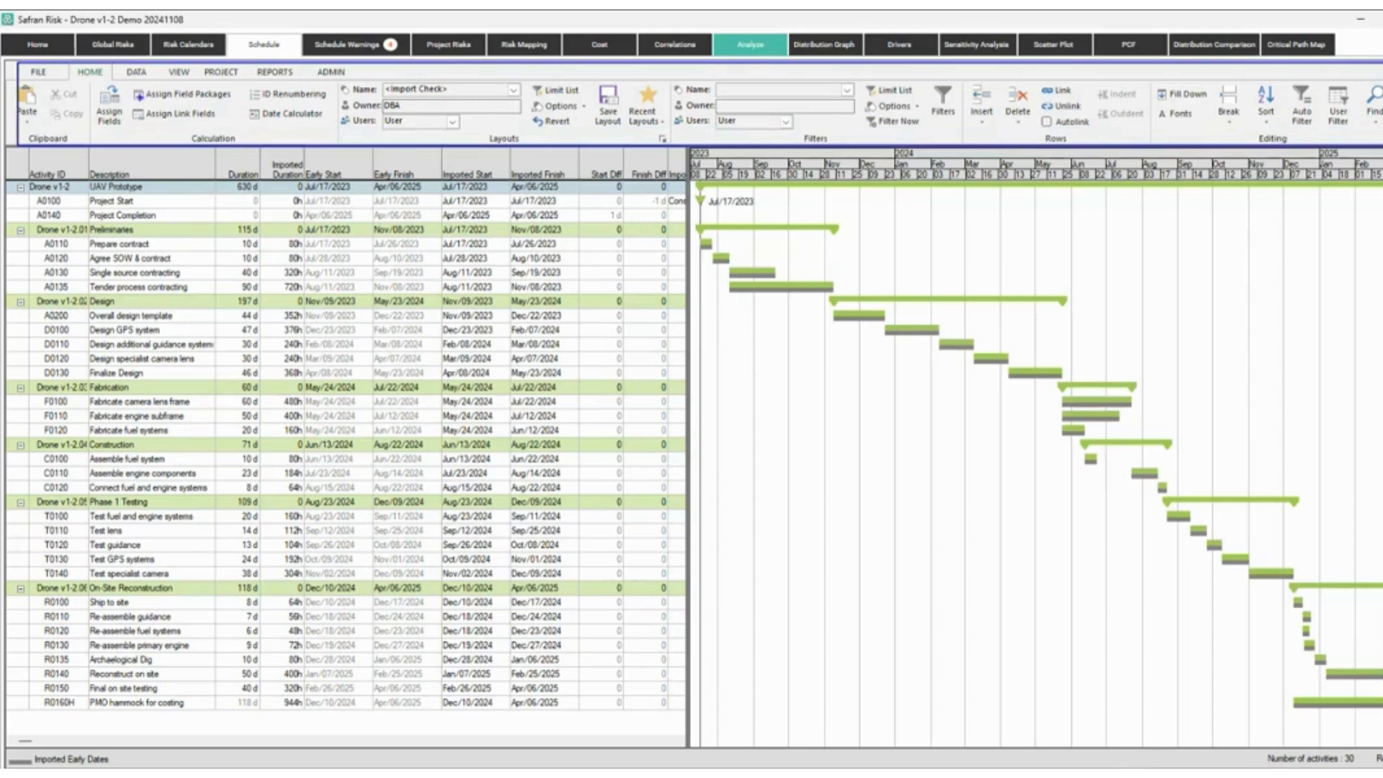
Try the Primavera and Risk Input layouts, then settle on the Import Check layout.
{"action": "left_click", "coordinate": [178, 72]}
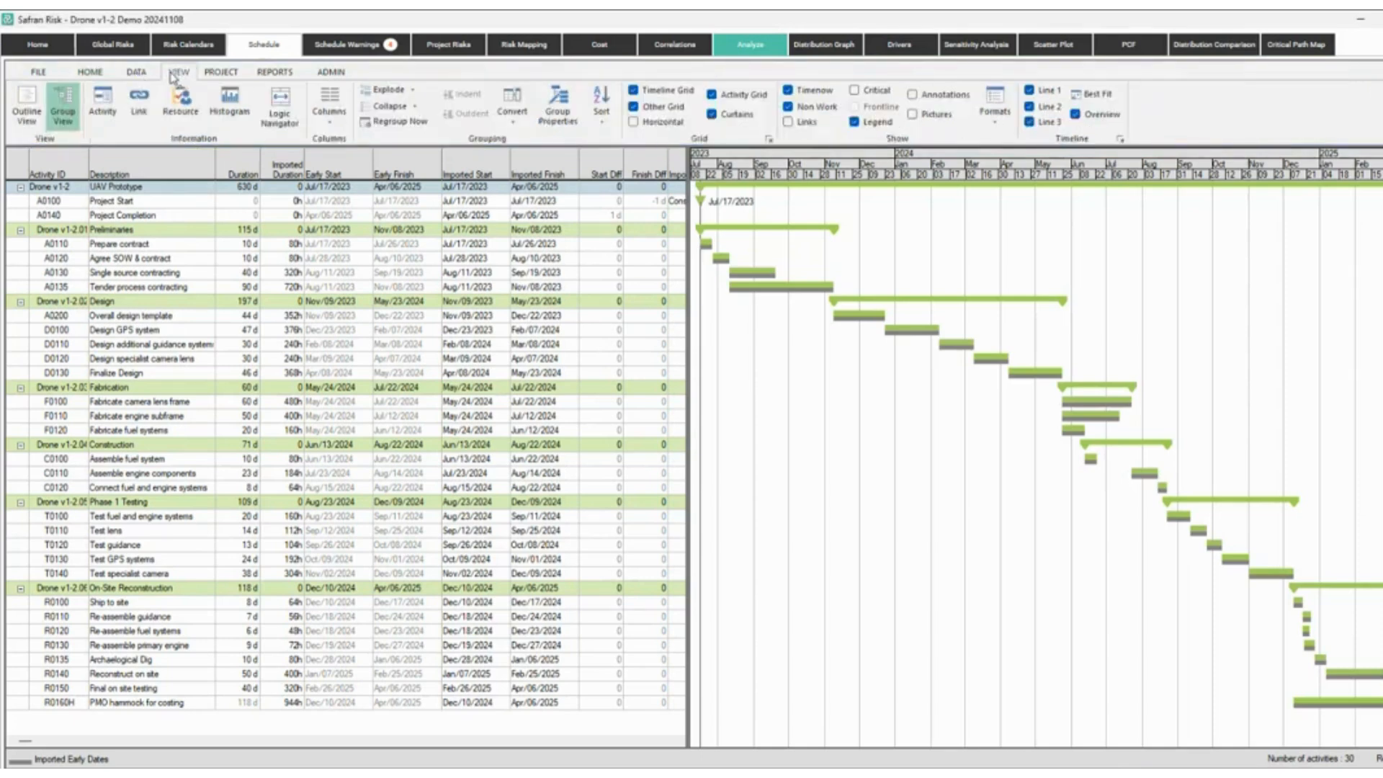
{"action": "left_click", "coordinate": [92, 72]}
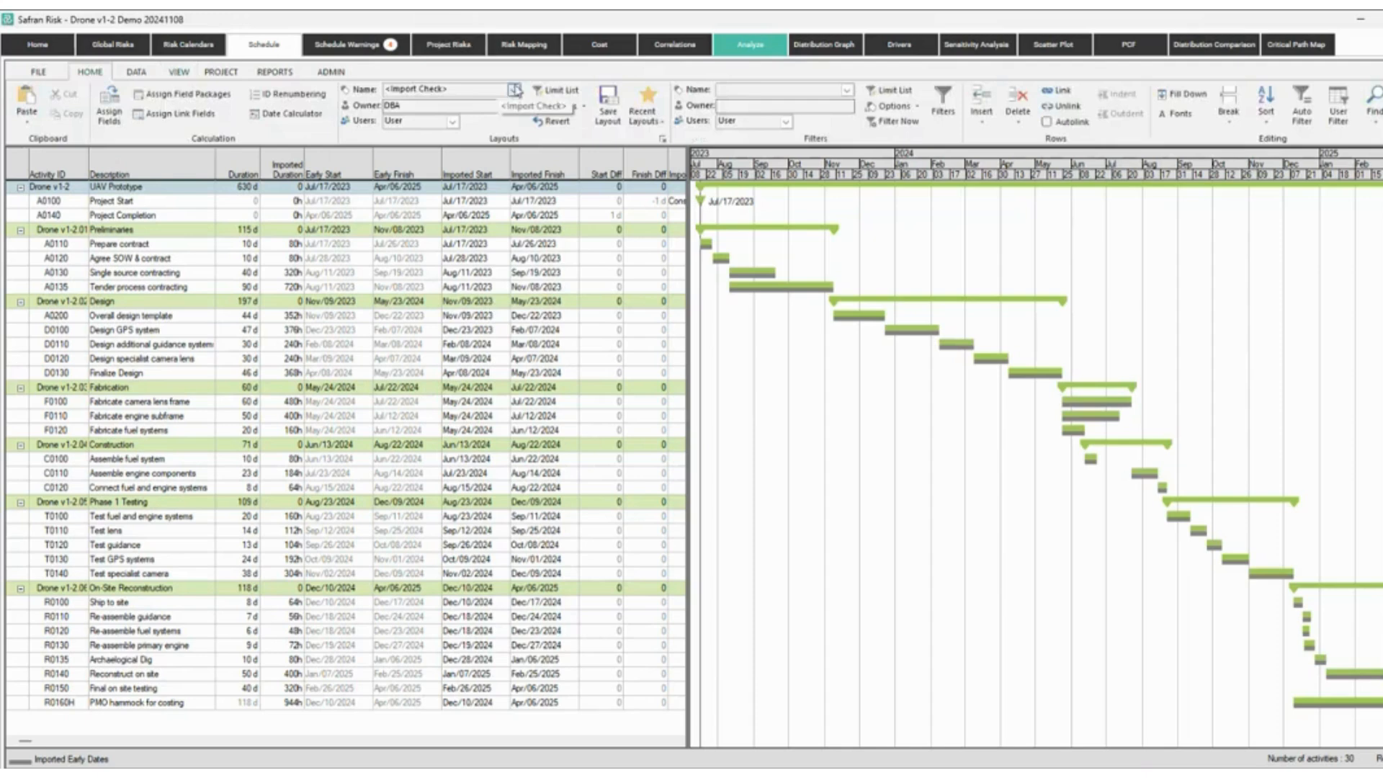
{"action": "left_click", "coordinate": [514, 89]}
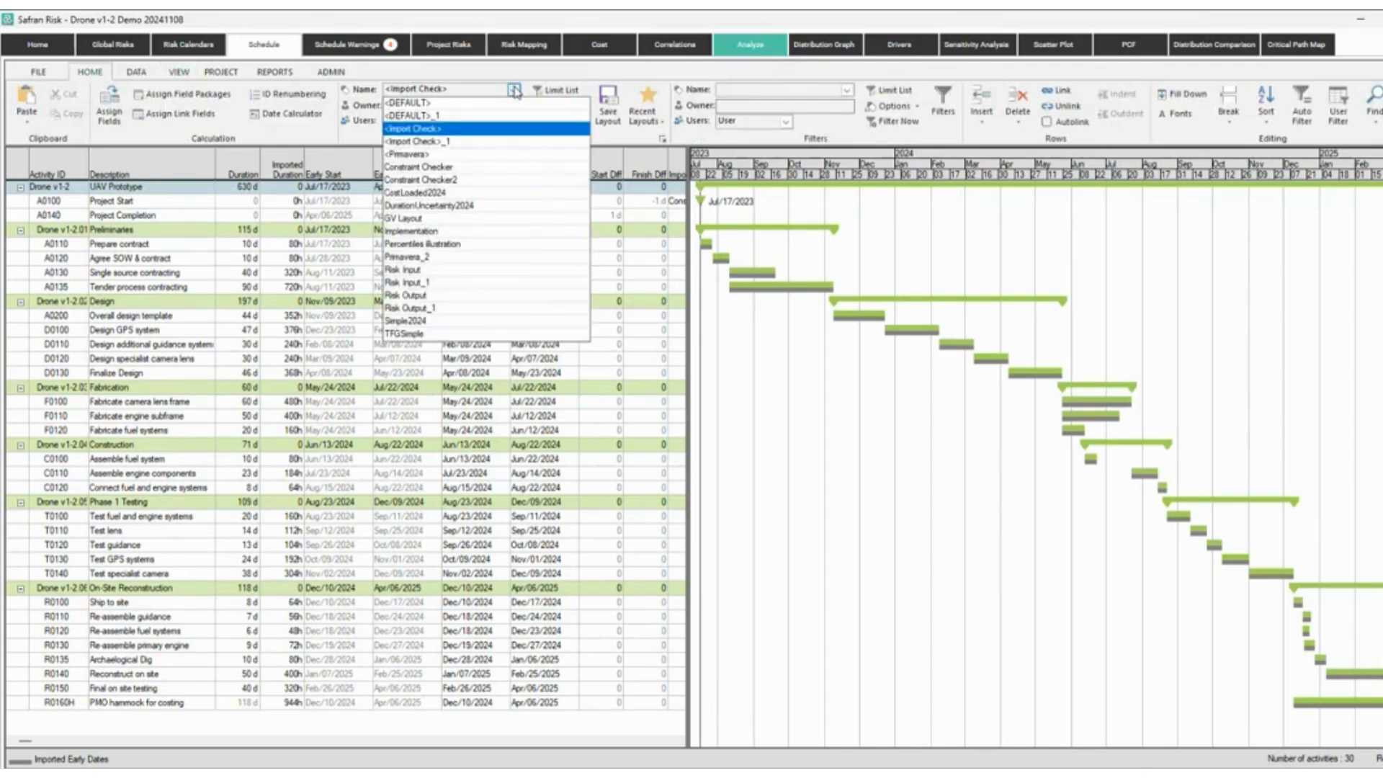
{"action": "left_click", "coordinate": [430, 157]}
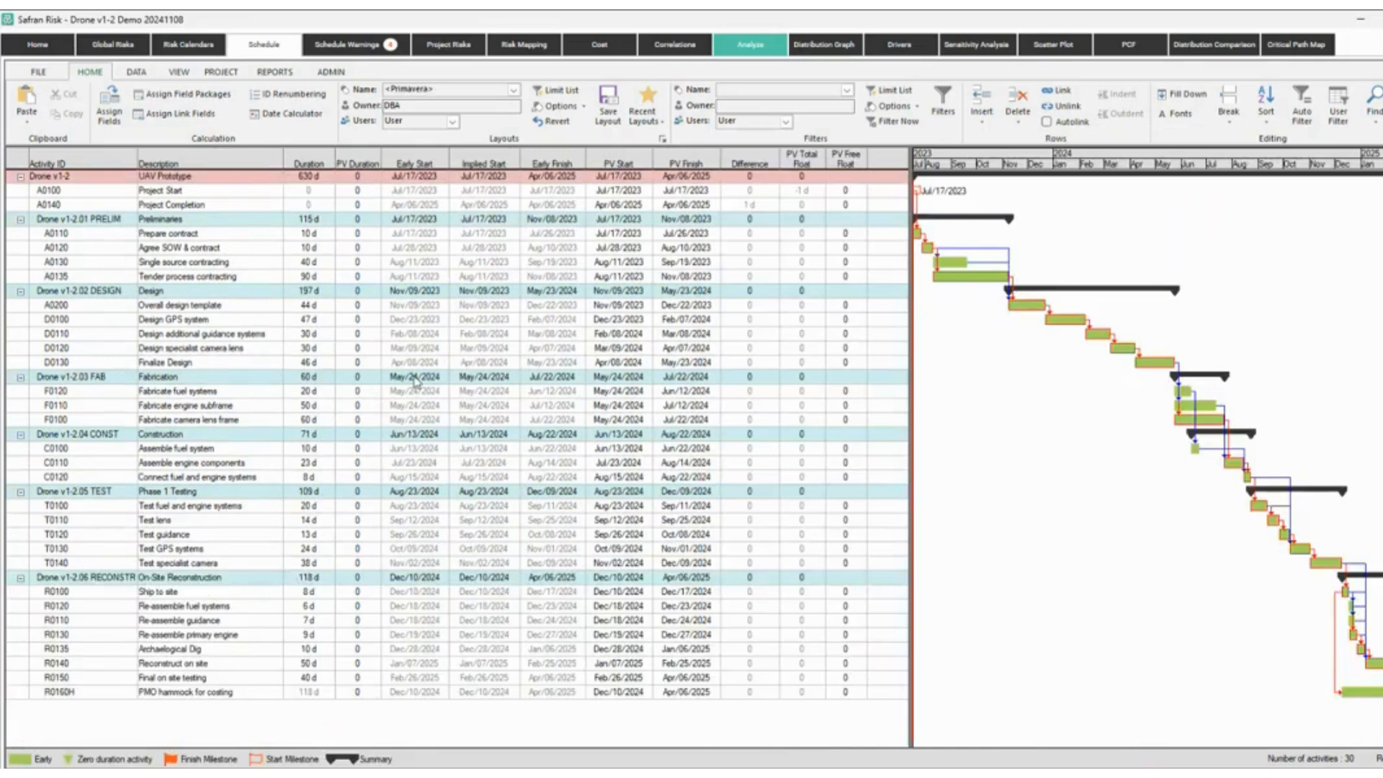
{"action": "left_click", "coordinate": [513, 90]}
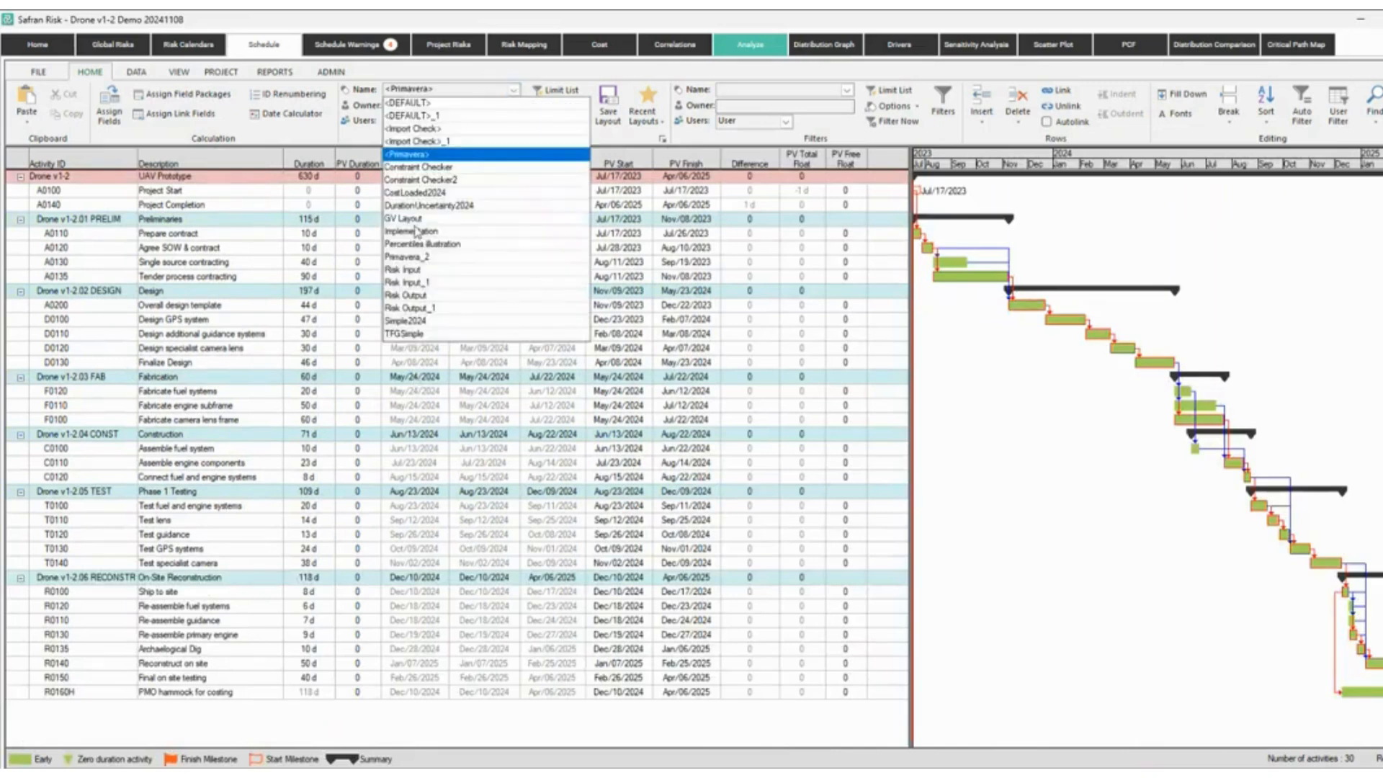
{"action": "left_click", "coordinate": [422, 271]}
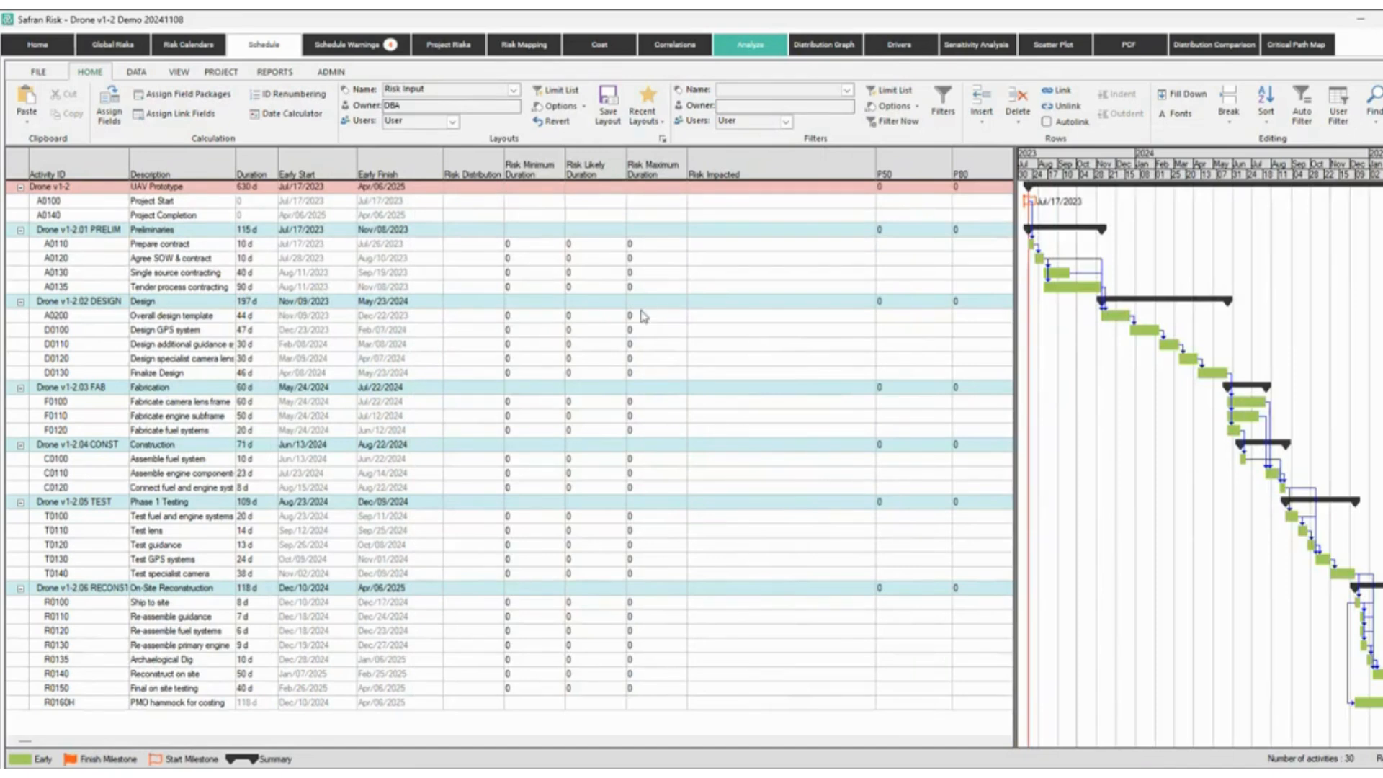
{"action": "left_click", "coordinate": [490, 90]}
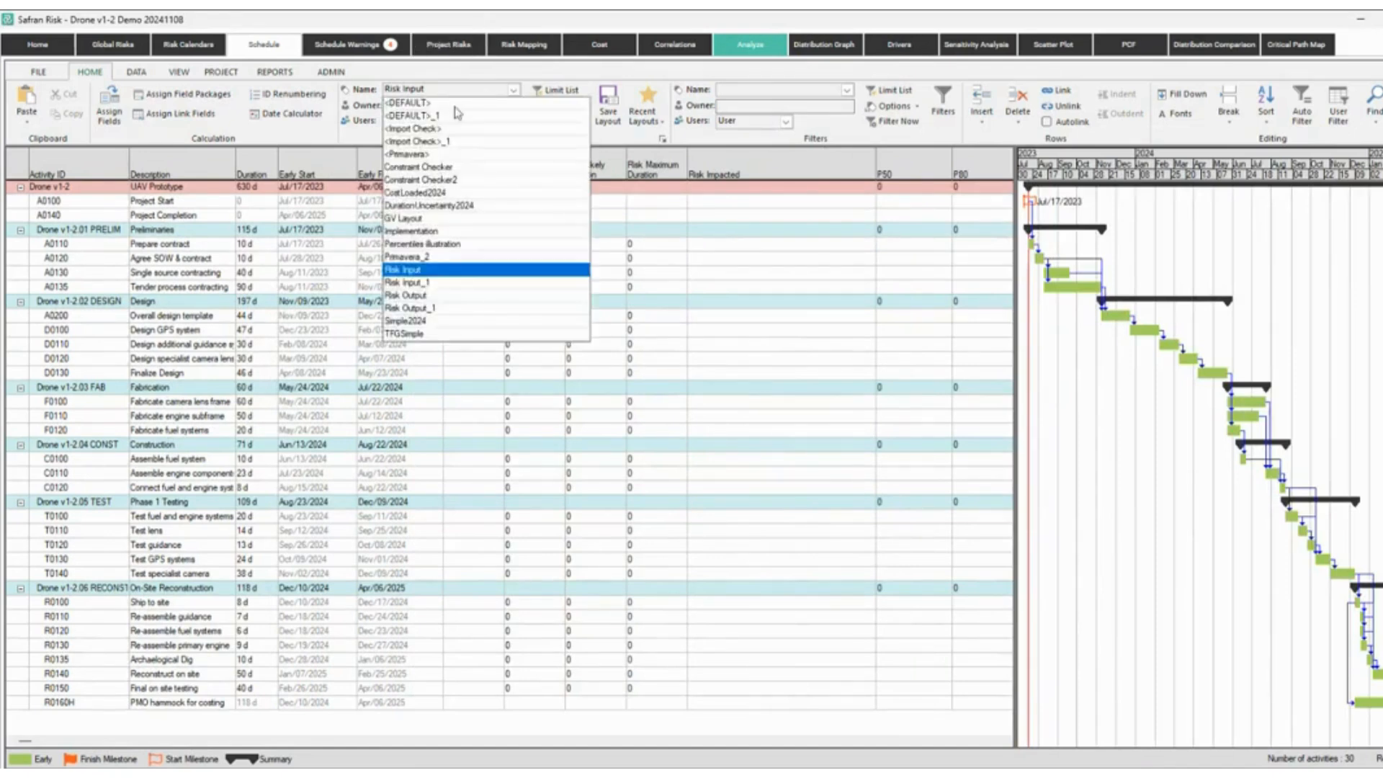
{"action": "left_click", "coordinate": [439, 130]}
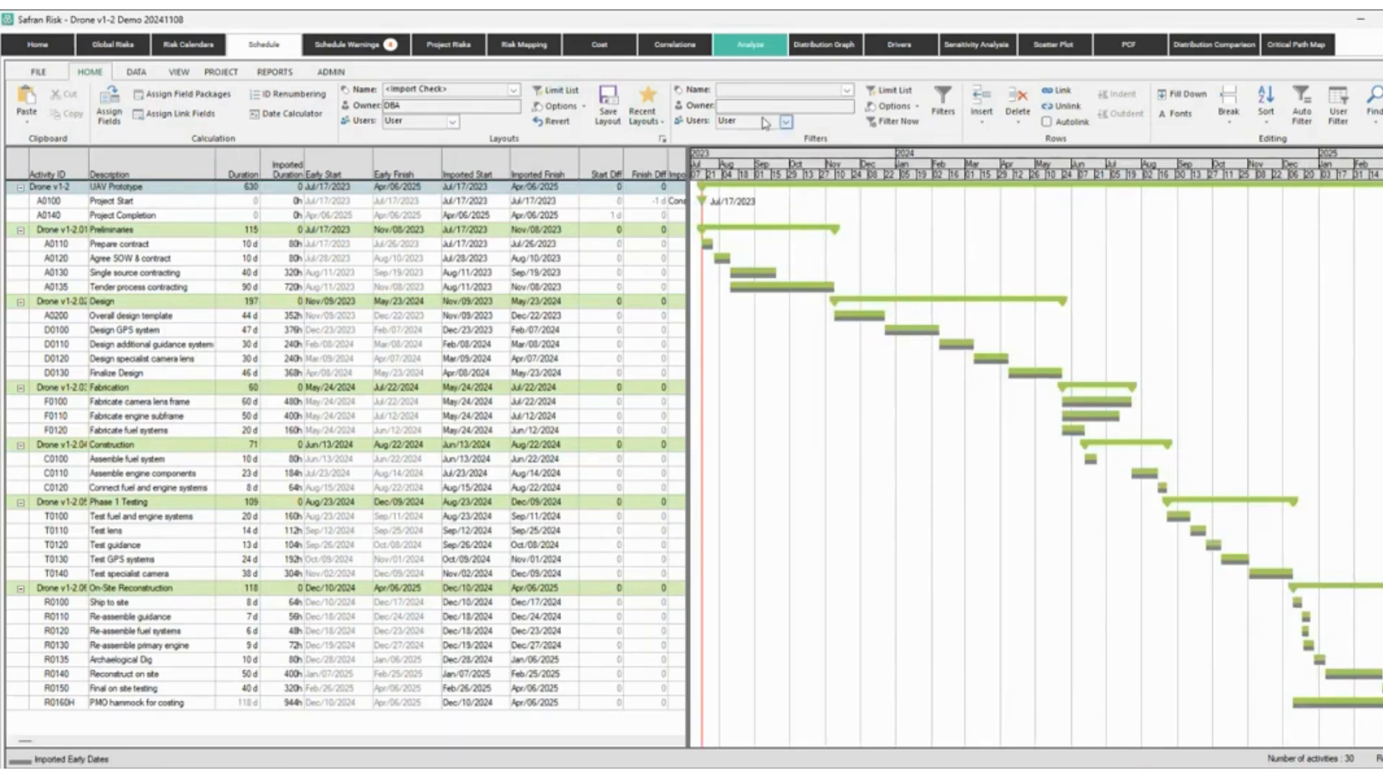
Filter to the Design activities, inspect the filter definitions, then clear the filter to show all 30.
{"action": "left_click", "coordinate": [847, 90]}
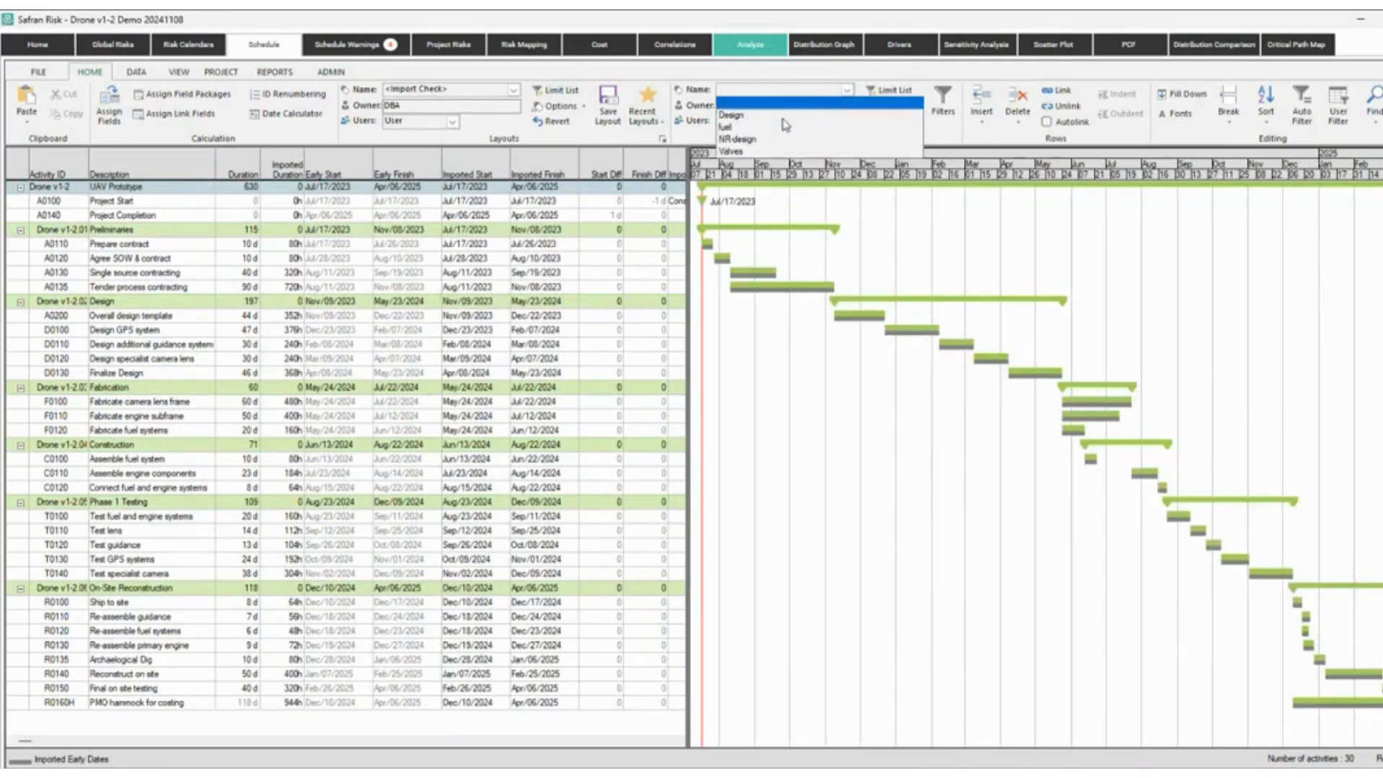
{"action": "left_click", "coordinate": [756, 116]}
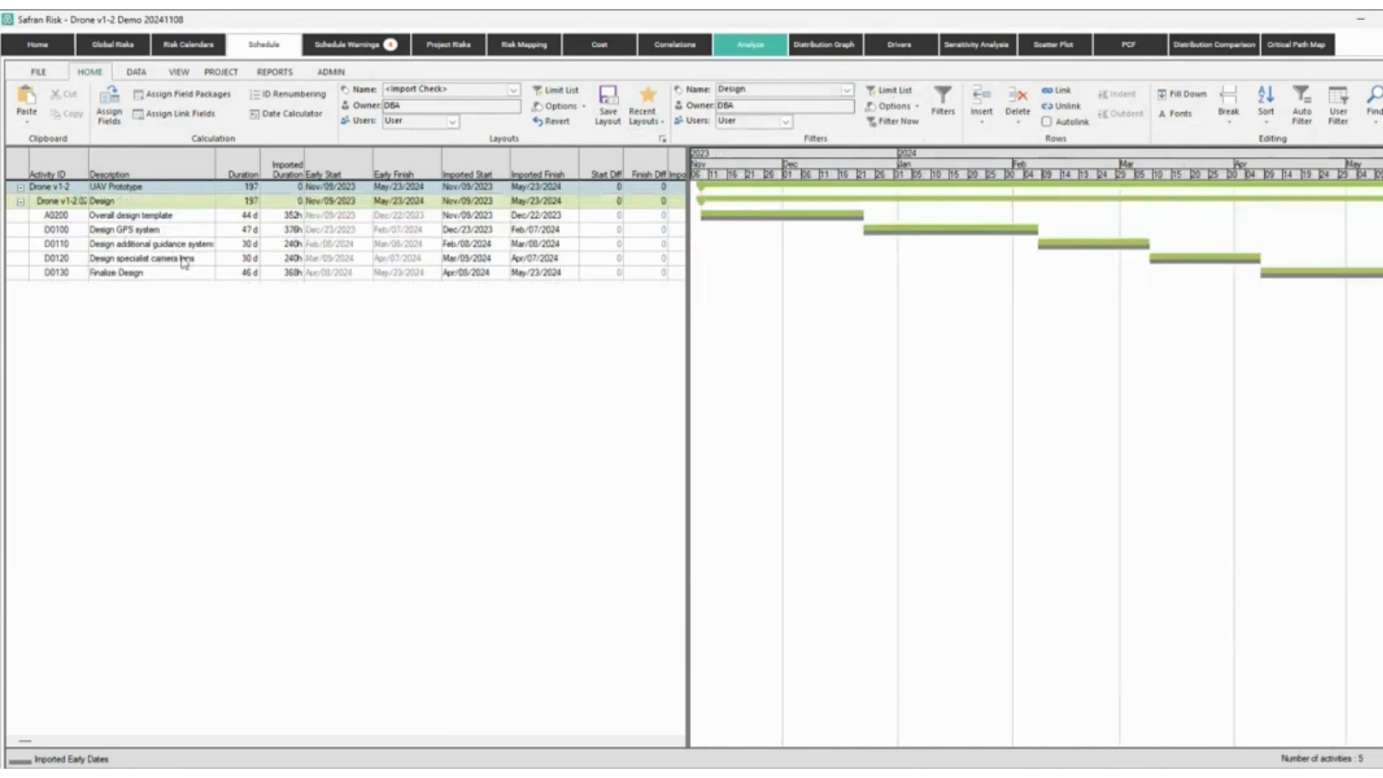
{"action": "left_click", "coordinate": [943, 105]}
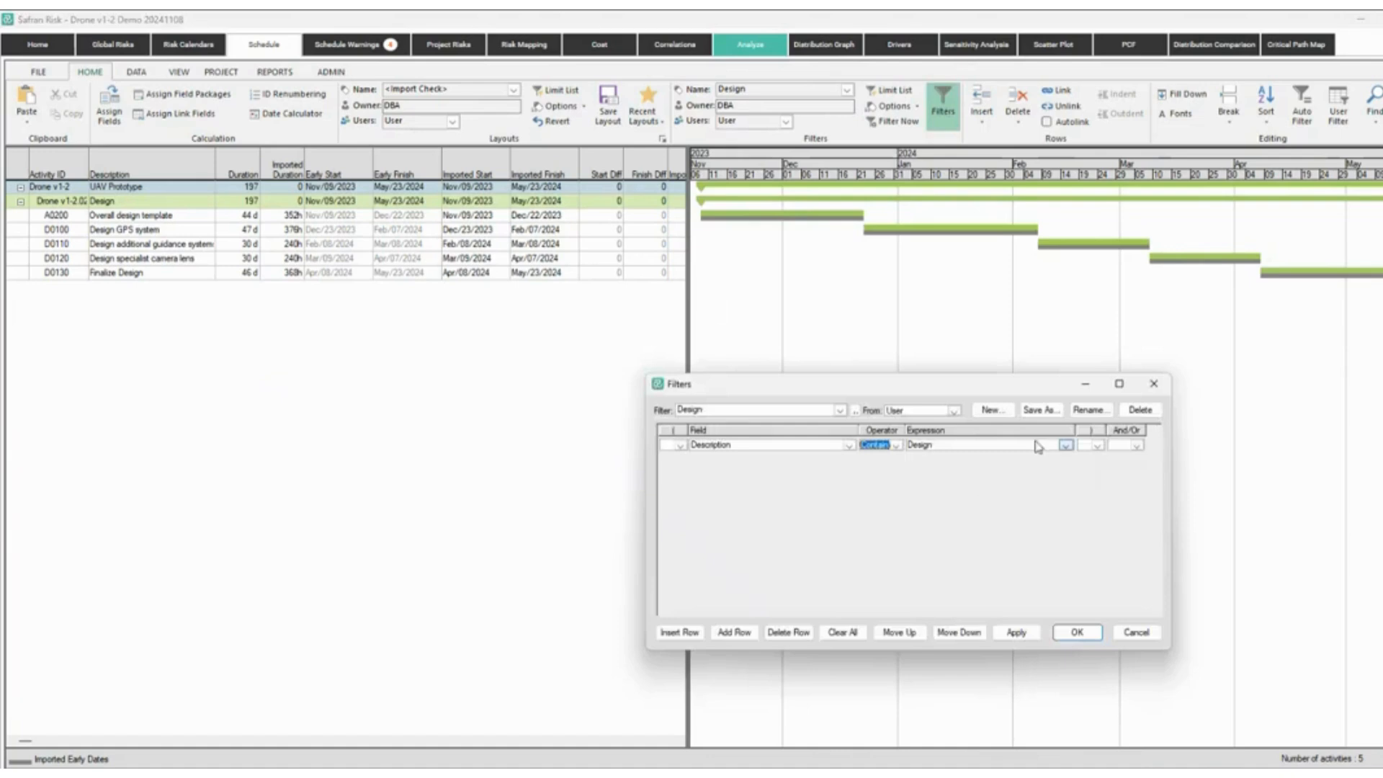
{"action": "left_click", "coordinate": [1150, 389]}
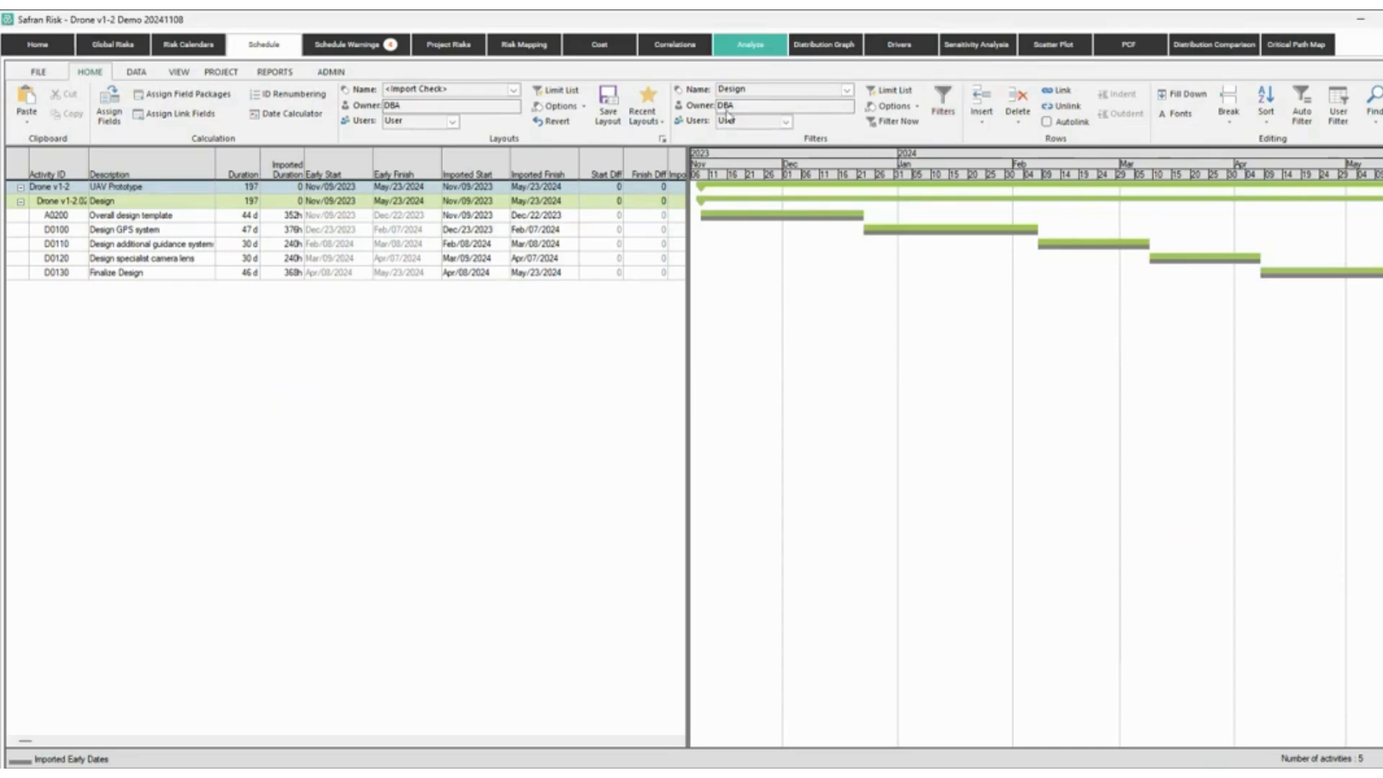
{"action": "left_click", "coordinate": [848, 90]}
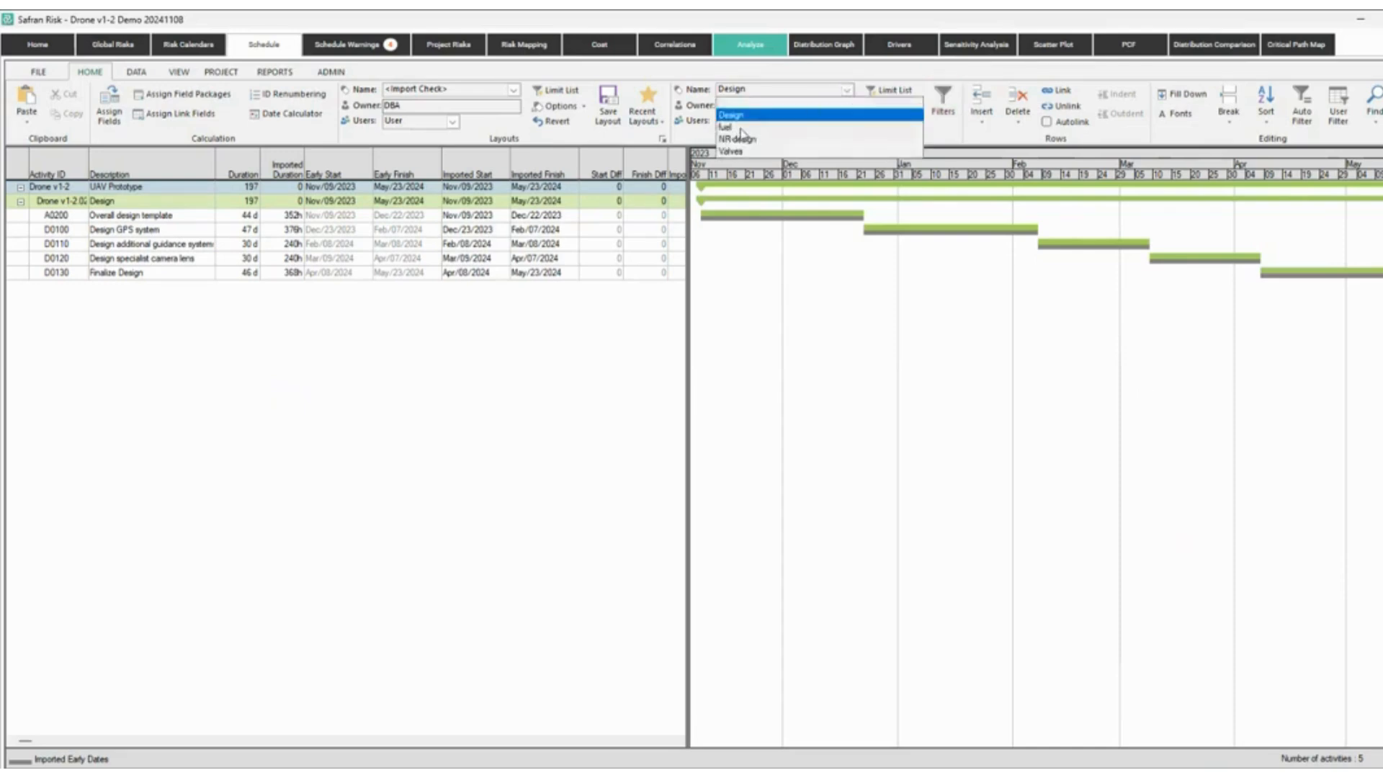
{"action": "left_click", "coordinate": [783, 106]}
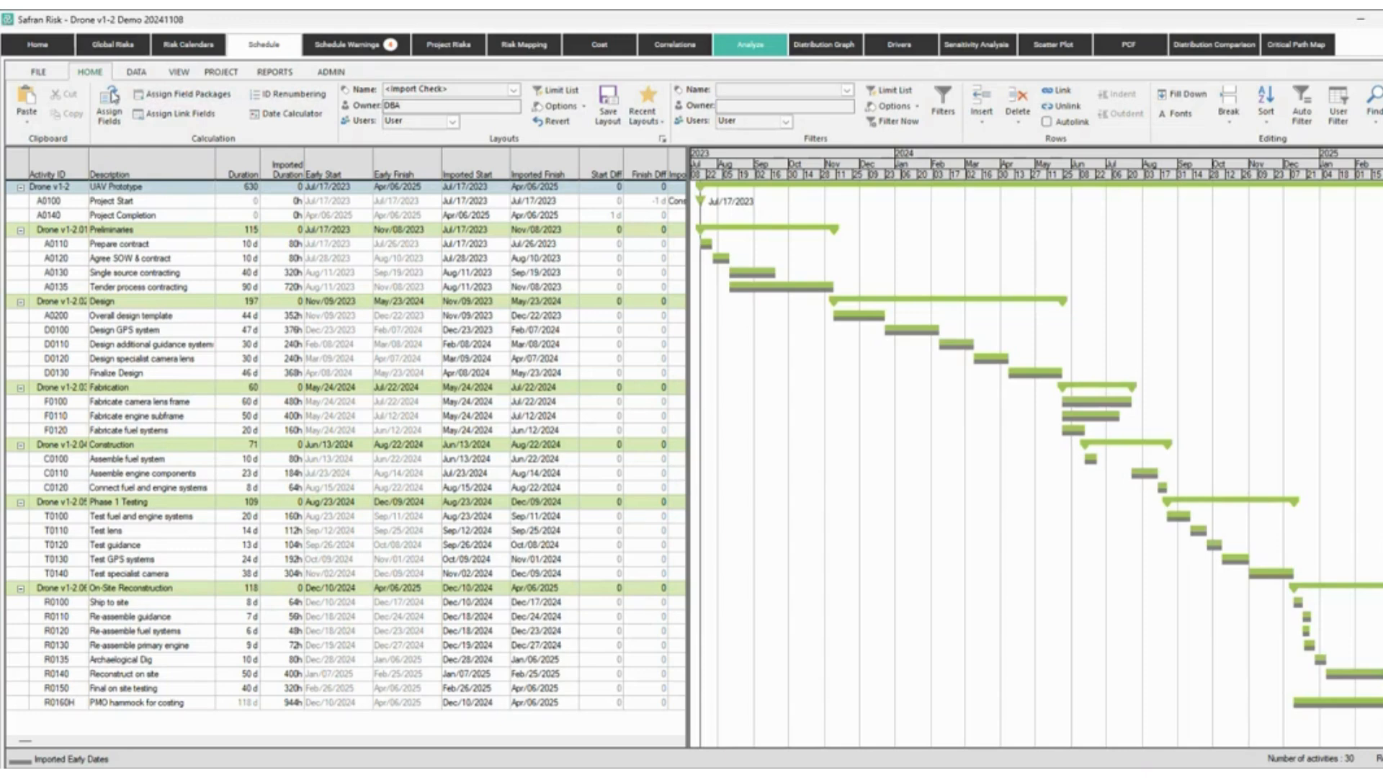
Review the project calendars under DATA > Calendars.
{"action": "left_click", "coordinate": [136, 73]}
{"action": "left_click", "coordinate": [33, 100]}
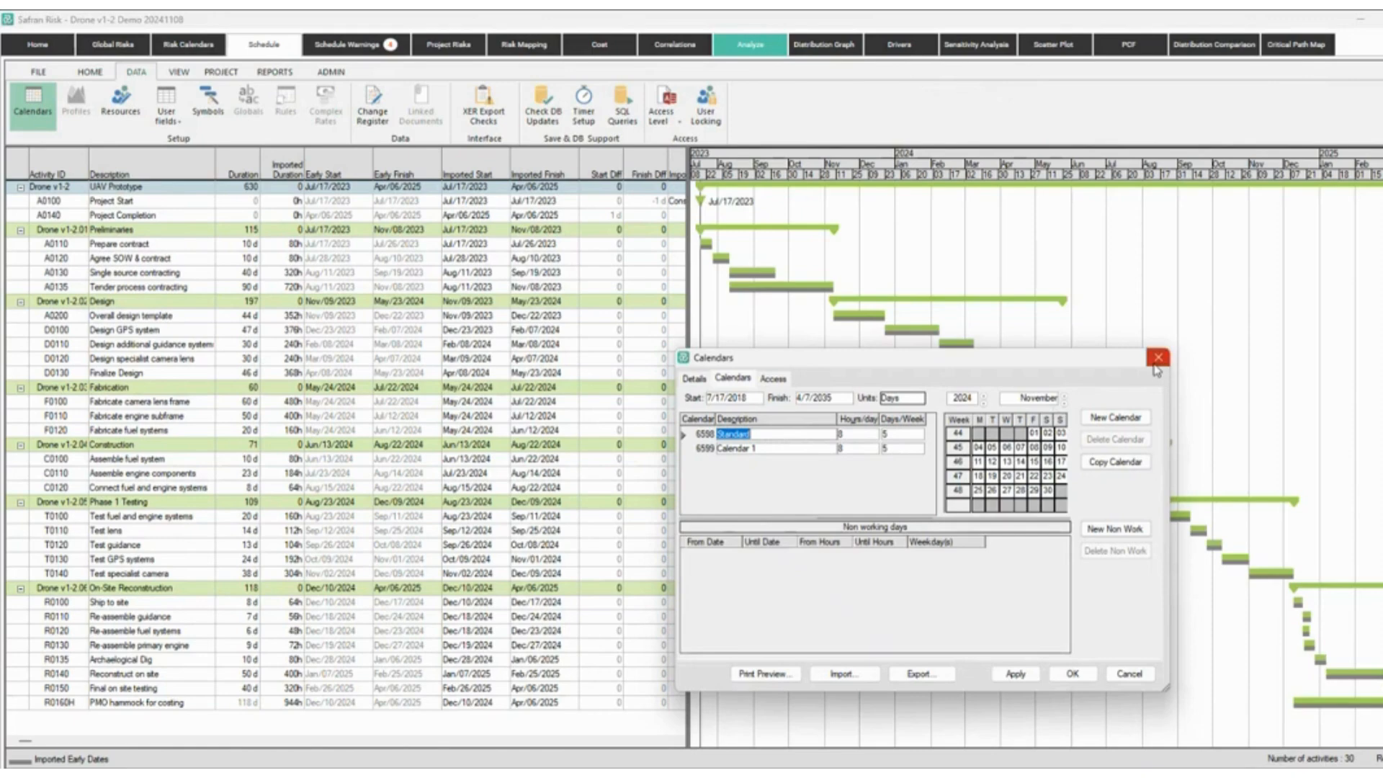
{"action": "left_click", "coordinate": [1157, 357]}
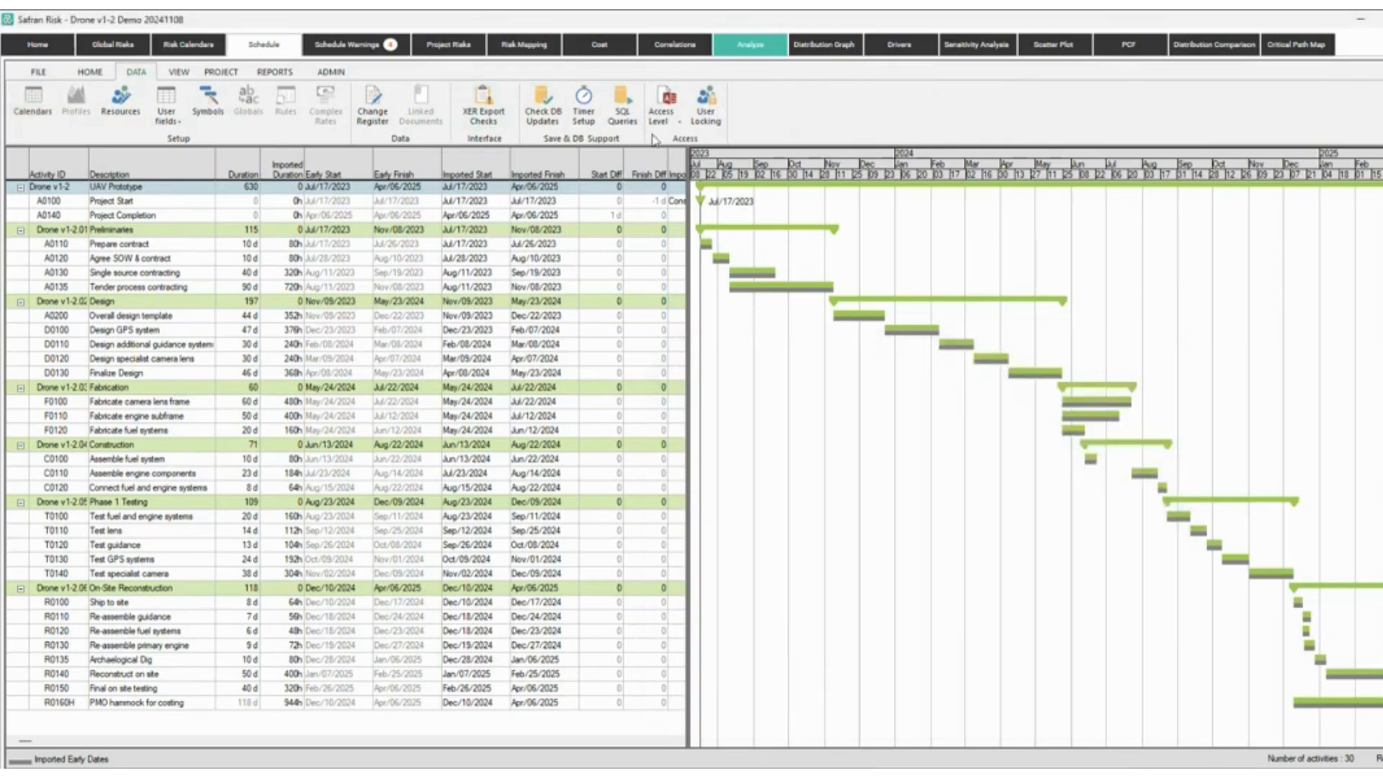
Toggle dependency links and critical-path colouring on and off, then fit the whole timeline into view.
{"action": "left_click", "coordinate": [177, 73]}
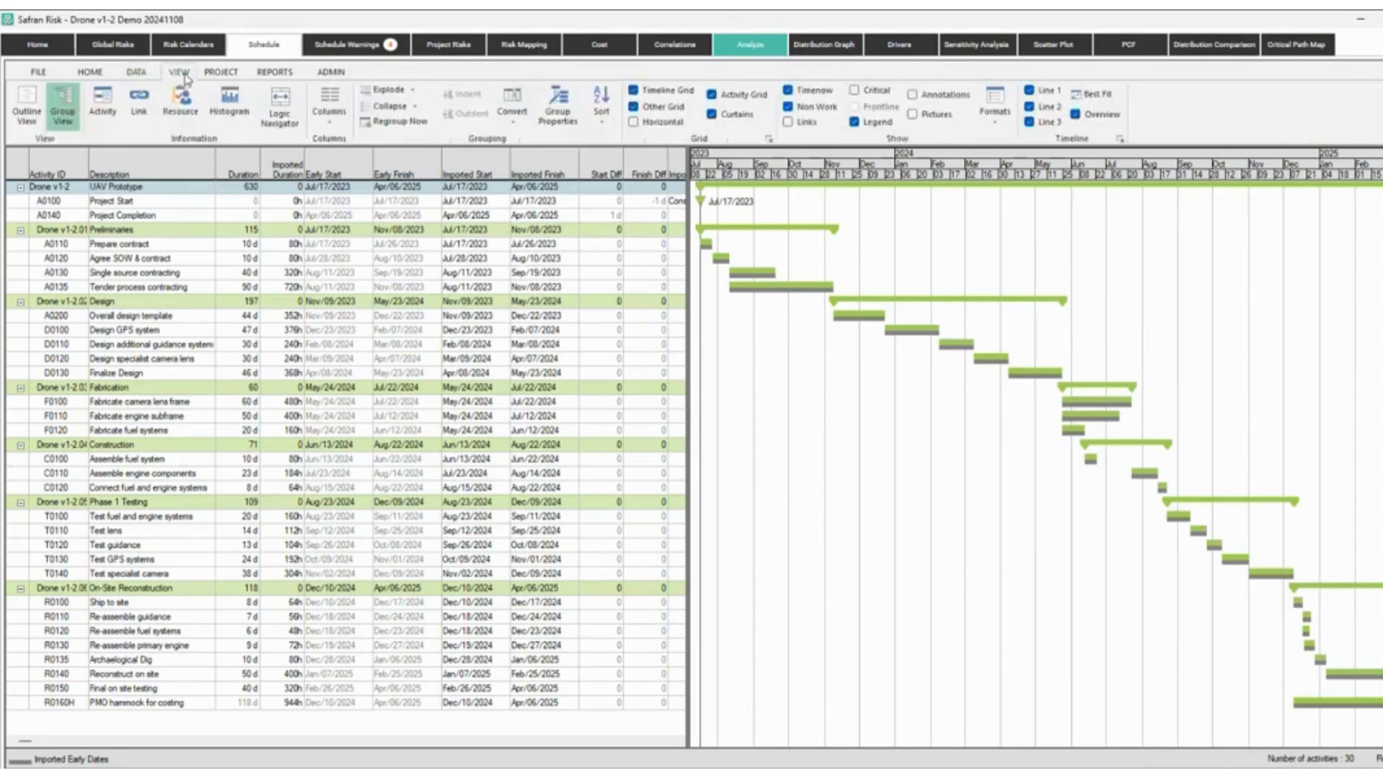
{"action": "left_click", "coordinate": [788, 123]}
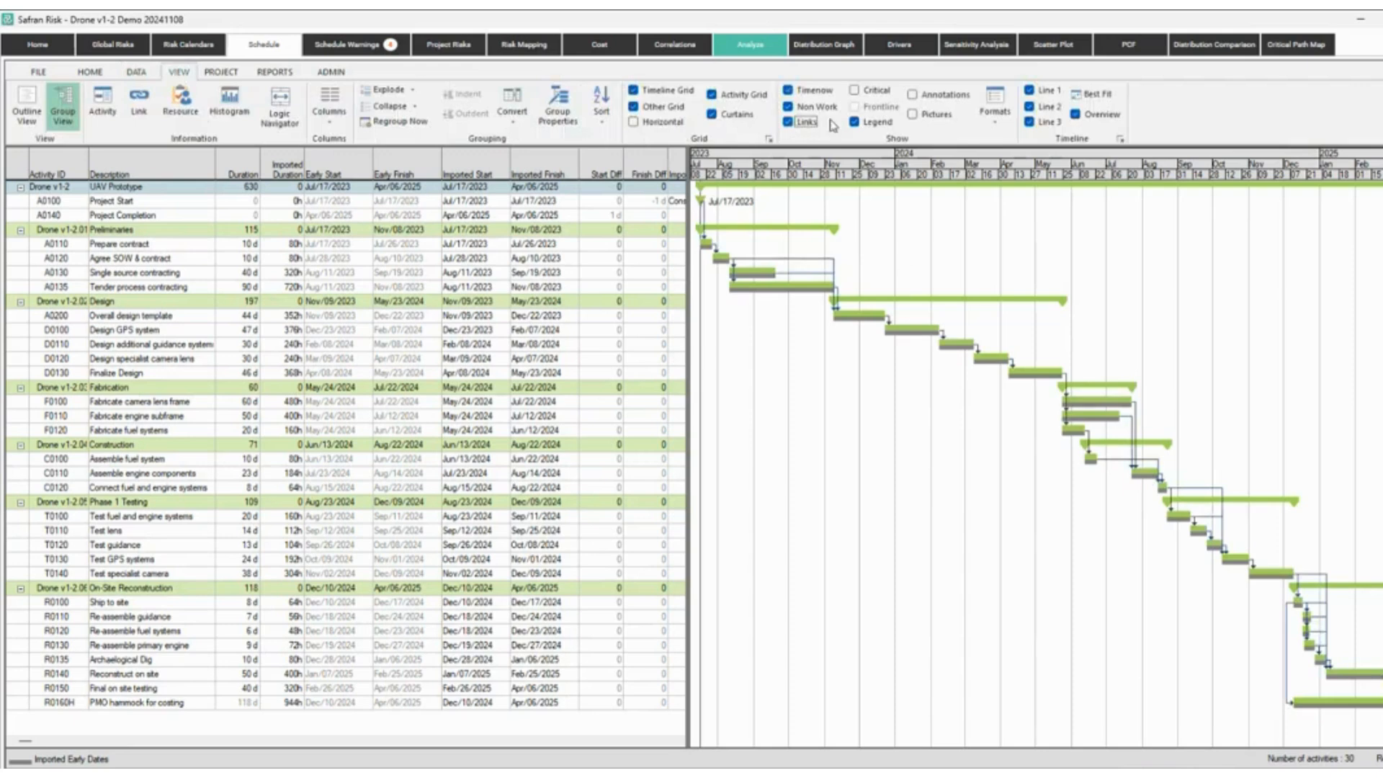
{"action": "left_click", "coordinate": [792, 122]}
{"action": "left_click", "coordinate": [878, 92]}
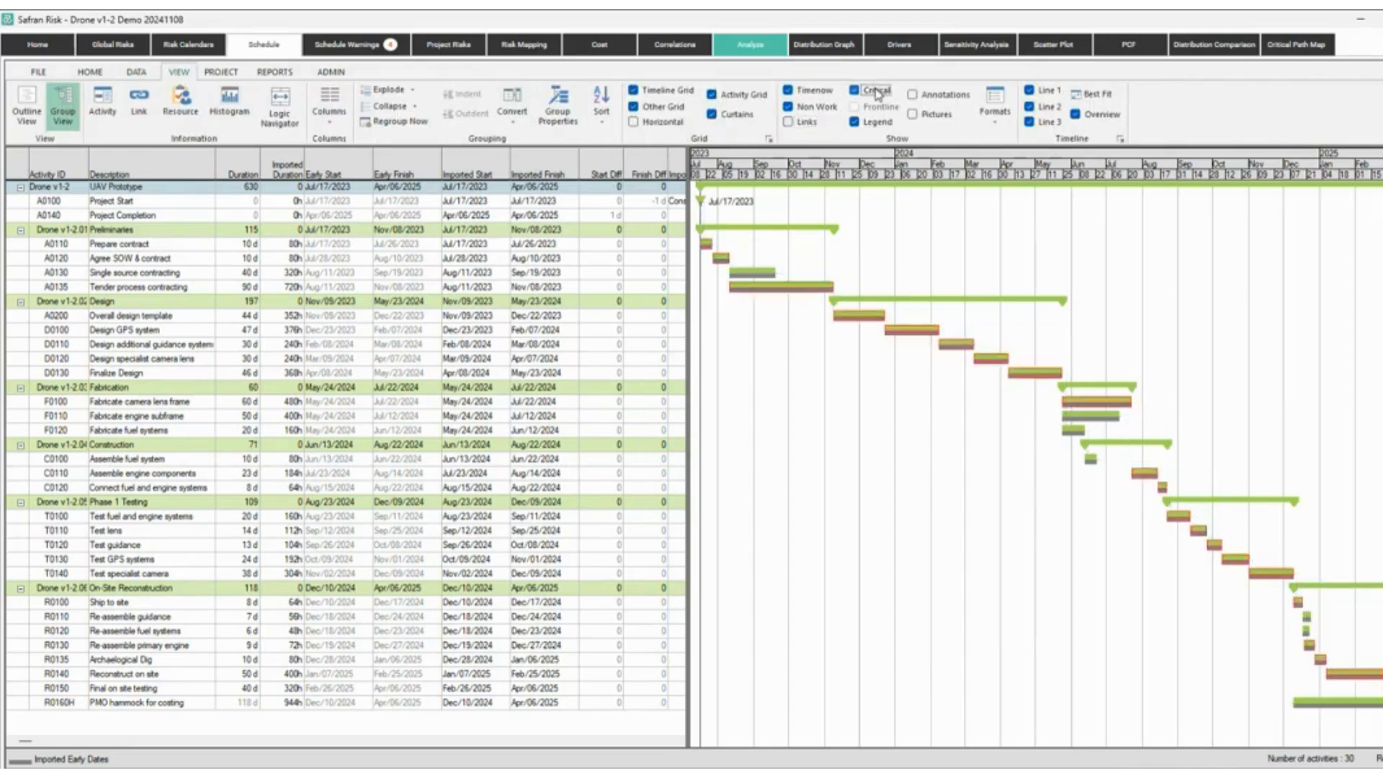
{"action": "left_click", "coordinate": [877, 92]}
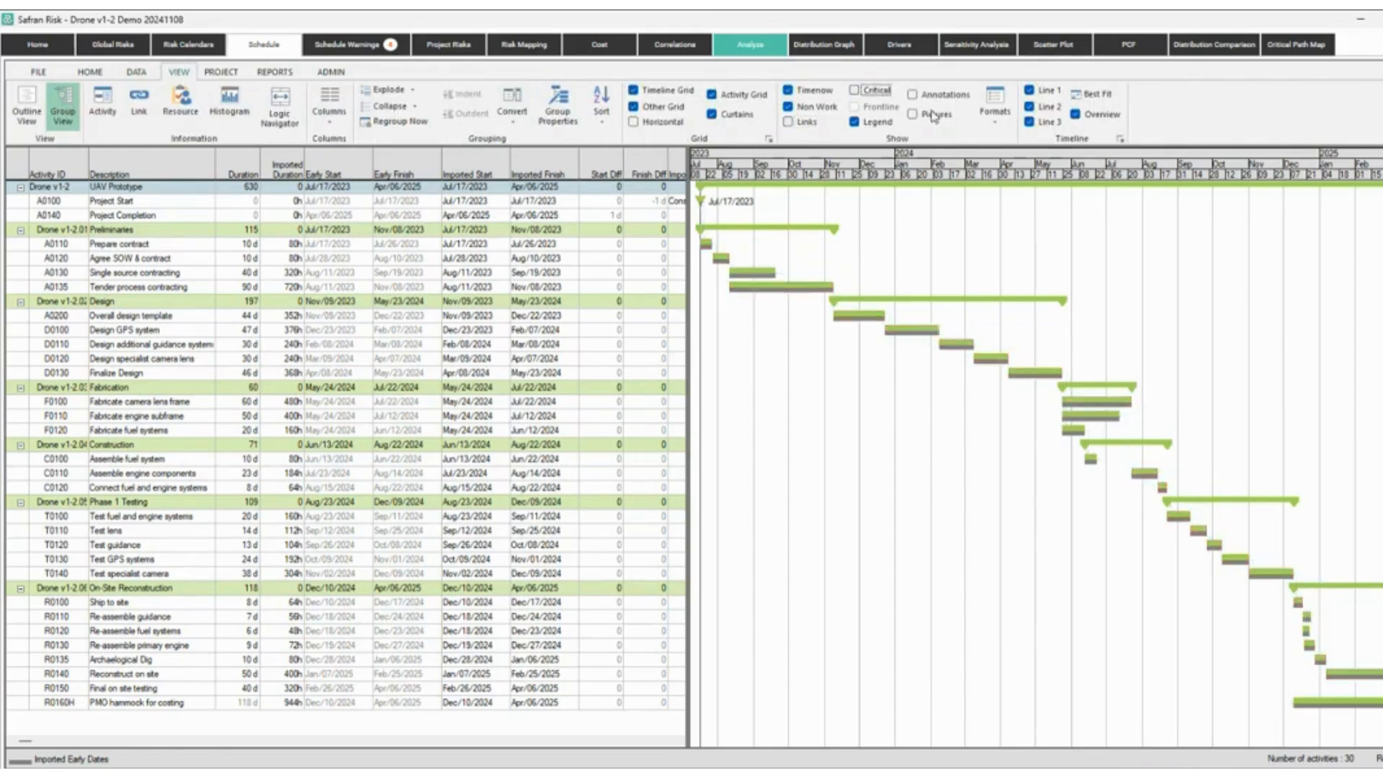
{"action": "left_click", "coordinate": [1103, 112]}
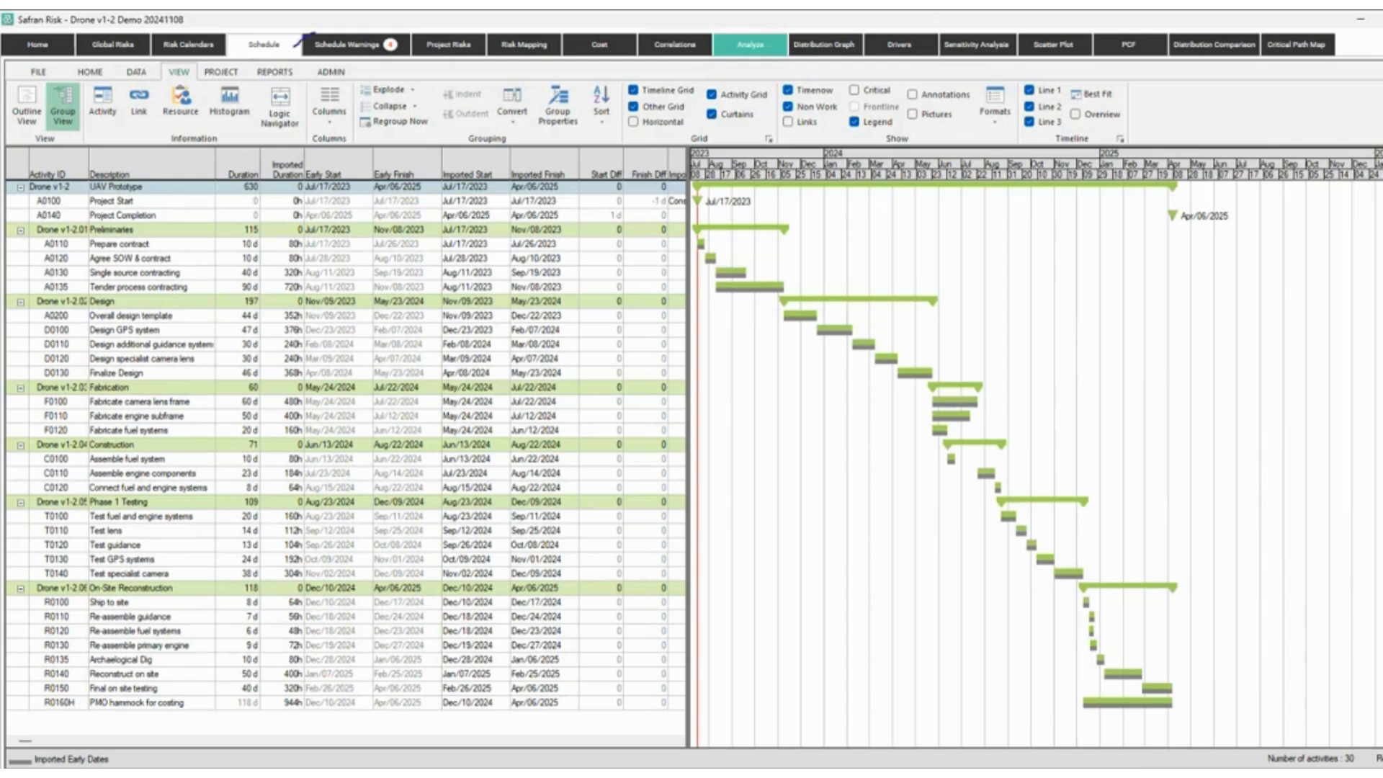
Ink-mark the module names, clear the ink, and bring up the Schedule Warnings list.
{"action": "mouse_move", "coordinate": [295, 46]}
{"action": "left_mouse_down"}
{"action": "mouse_move", "coordinate": [447, 23]}
{"action": "mouse_move", "coordinate": [609, 34]}
{"action": "mouse_move", "coordinate": [1077, 23]}
{"action": "left_mouse_up"}
{"action": "left_click_drag", "start_coordinate": [1106, 29], "coordinate": [1178, 29]}
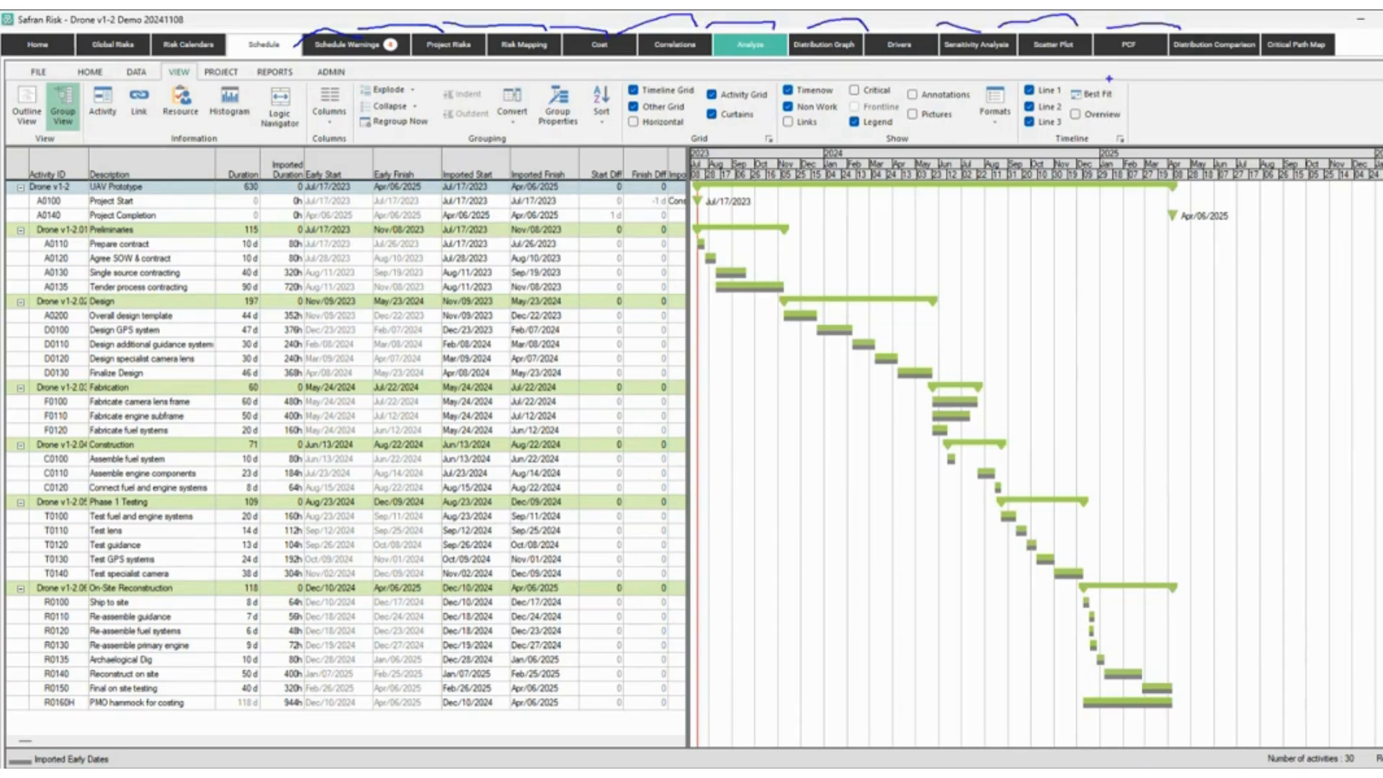
{"action": "key", "text": "Escape"}
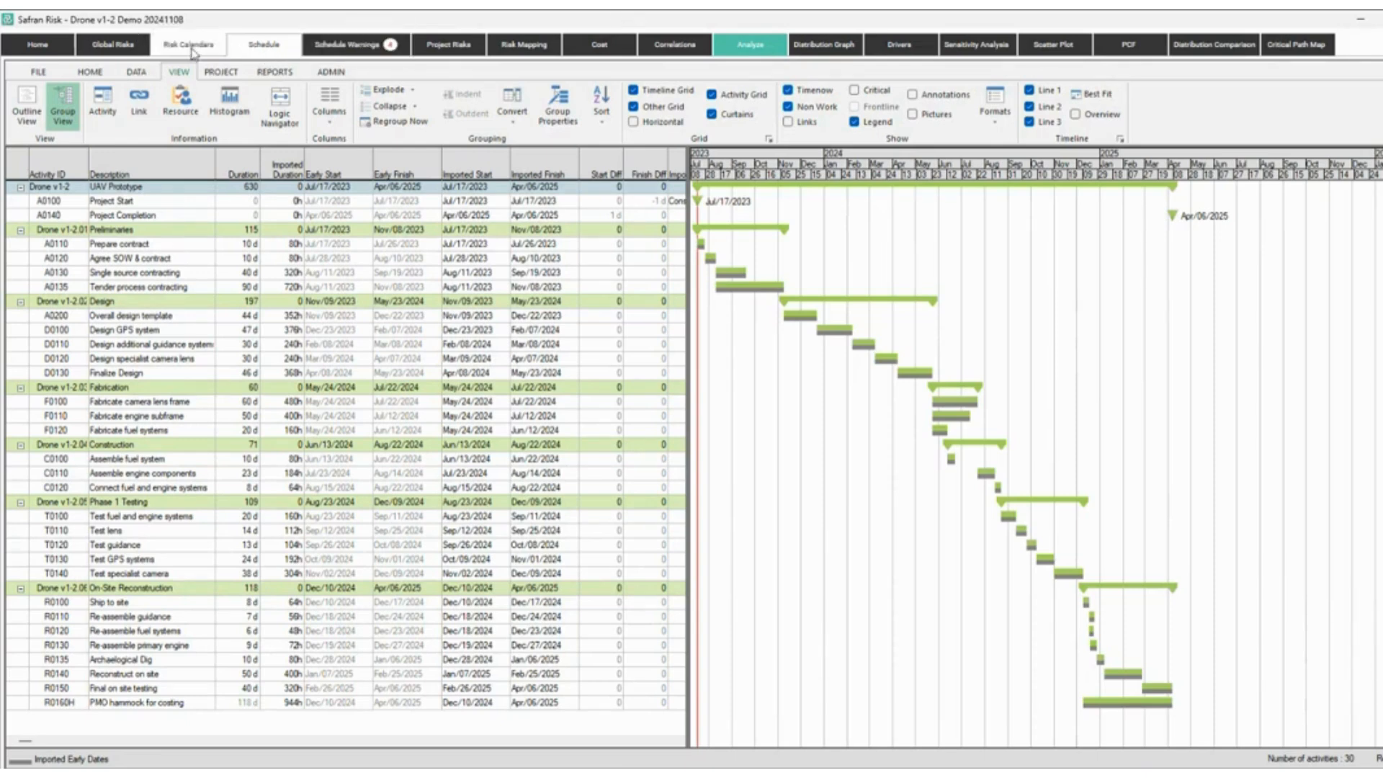
{"action": "left_click", "coordinate": [335, 47]}
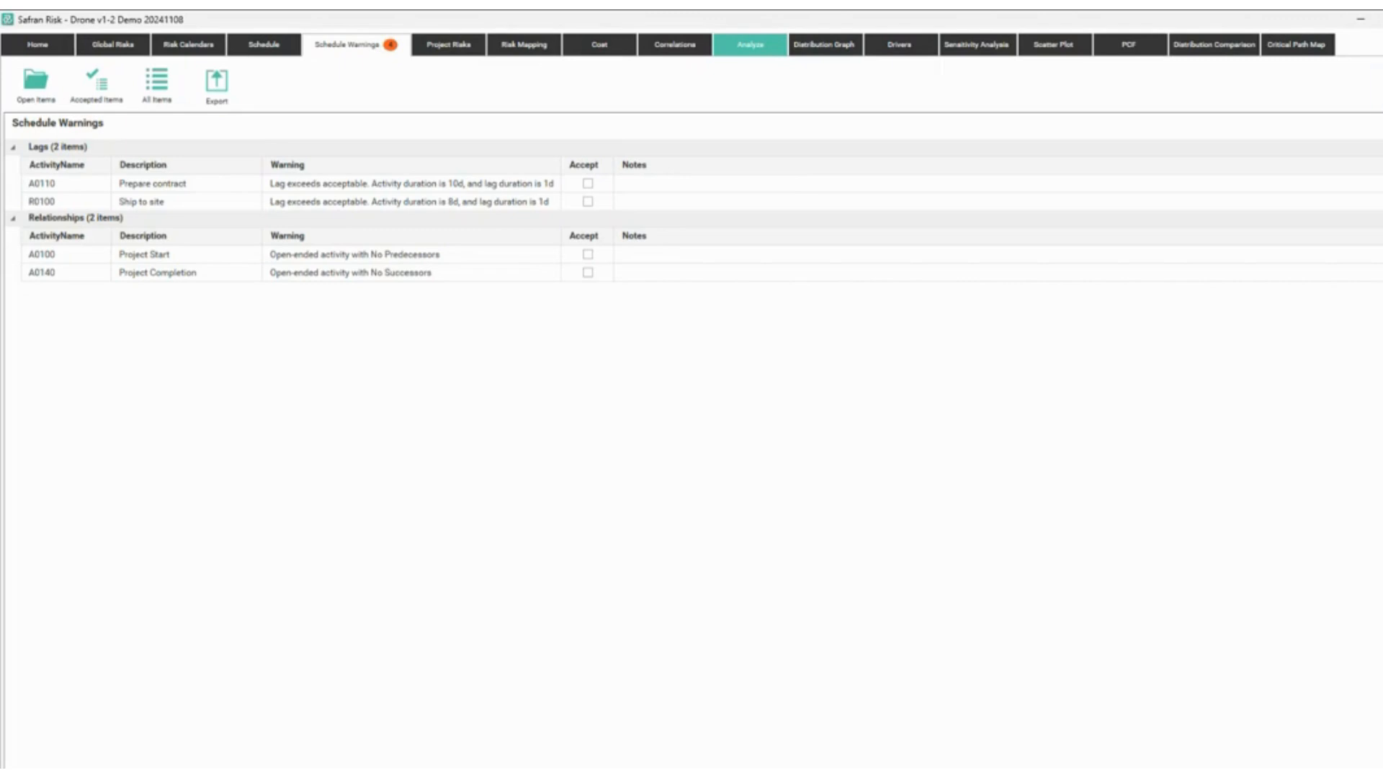
Show the warning check options and ink-highlight the constraint, Must Finish On and lag checks, then clear.
{"action": "left_click", "coordinate": [1377, 85]}
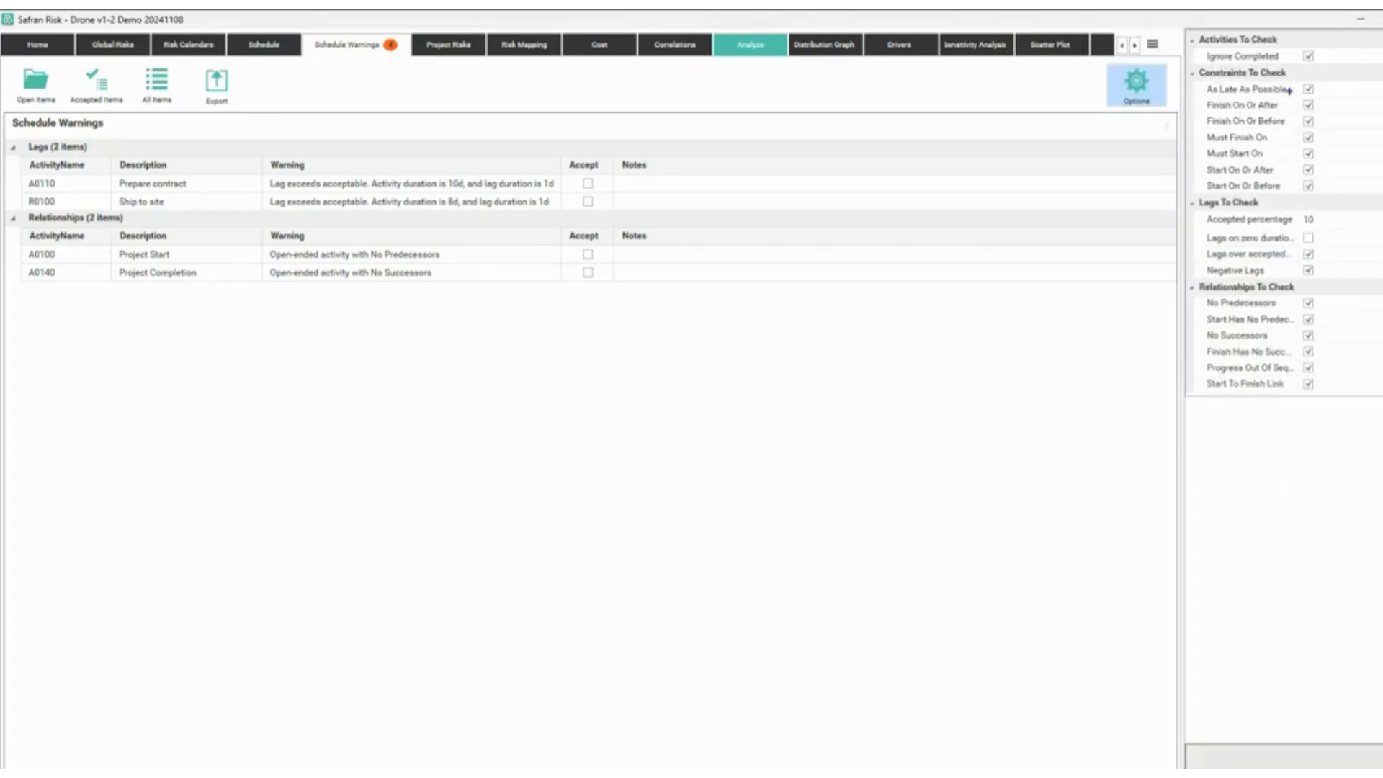
{"action": "mouse_move", "coordinate": [1182, 65]}
{"action": "left_mouse_down"}
{"action": "mouse_move", "coordinate": [1327, 229]}
{"action": "mouse_move", "coordinate": [1359, 201]}
{"action": "left_mouse_up"}
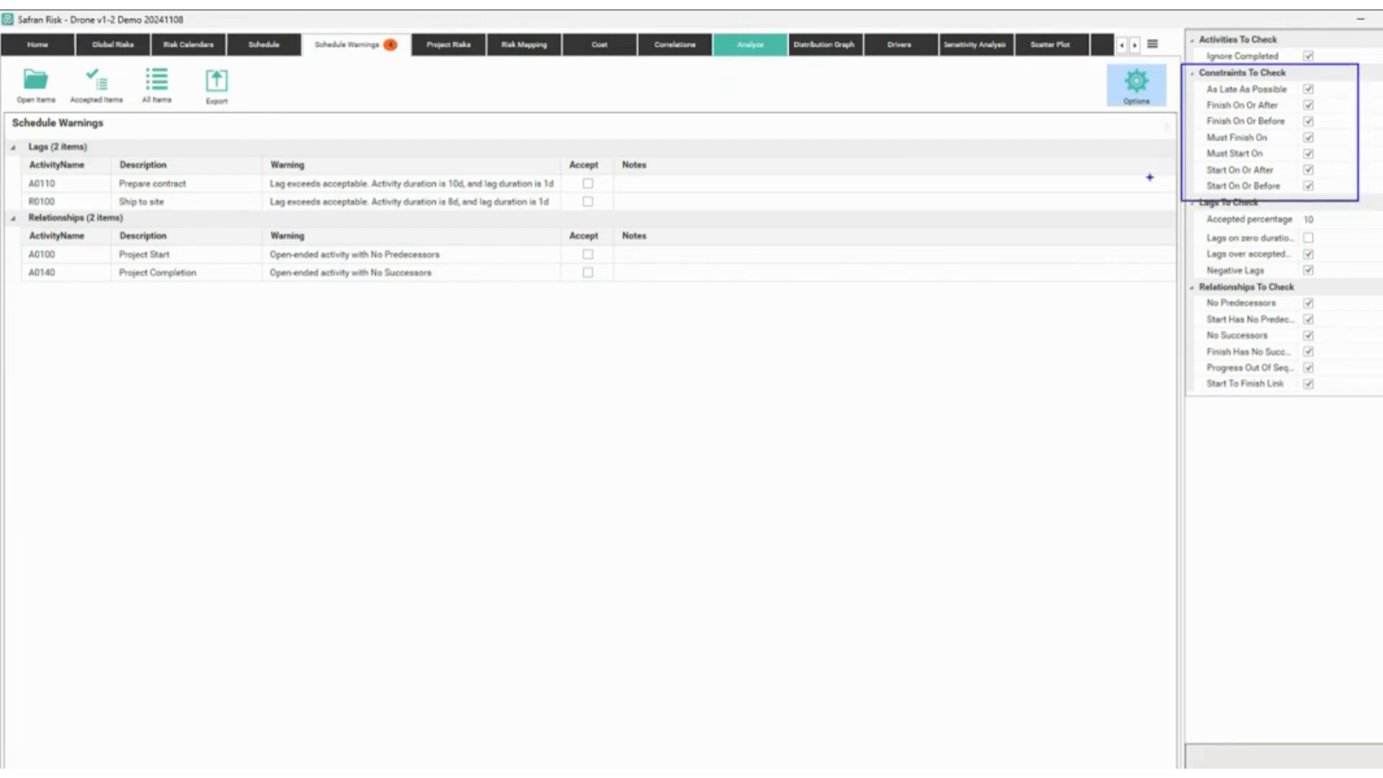
{"action": "left_click_drag", "start_coordinate": [1149, 176], "coordinate": [1194, 138]}
{"action": "mouse_move", "coordinate": [1371, 255]}
{"action": "left_mouse_down"}
{"action": "mouse_move", "coordinate": [1327, 252]}
{"action": "mouse_move", "coordinate": [1299, 227]}
{"action": "mouse_move", "coordinate": [1321, 213]}
{"action": "mouse_move", "coordinate": [1308, 210]}
{"action": "left_mouse_up"}
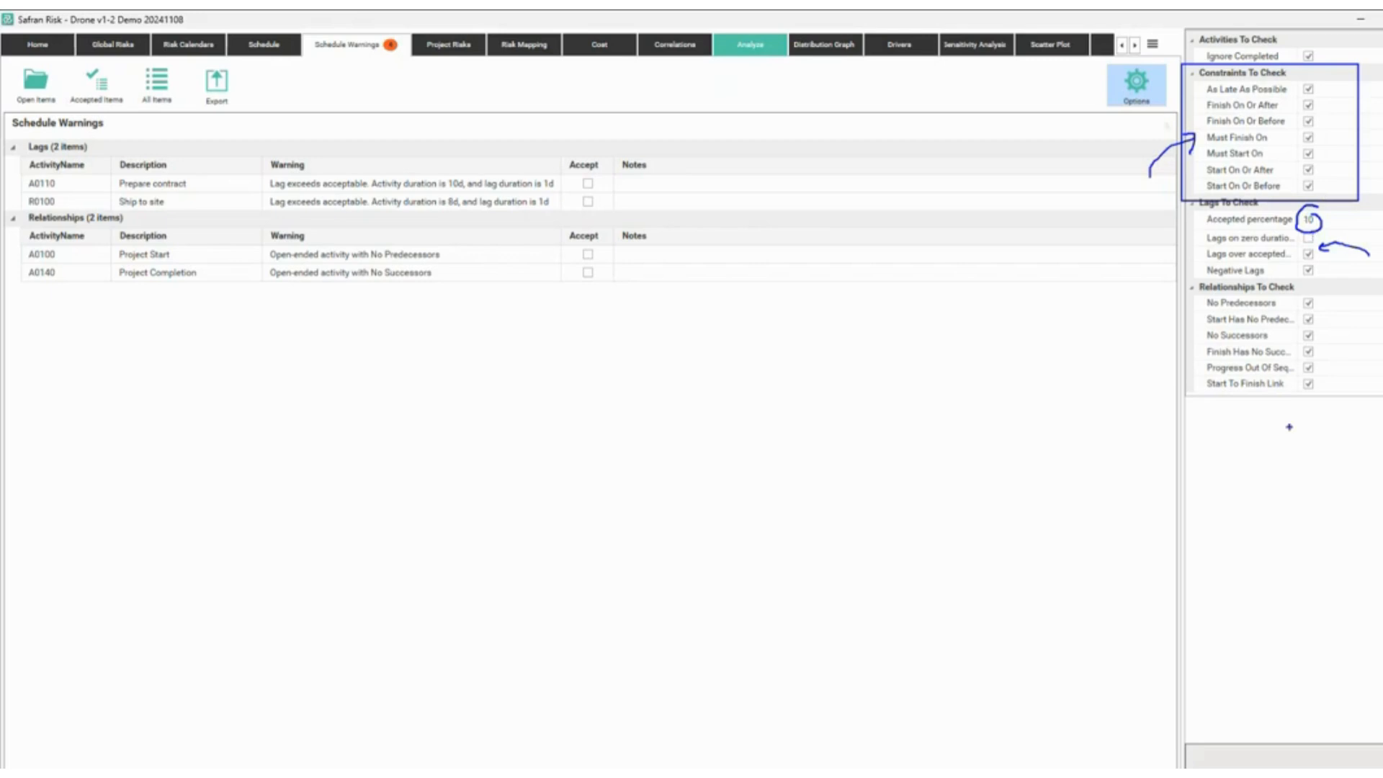
{"action": "mouse_move", "coordinate": [1277, 415]}
{"action": "left_mouse_down"}
{"action": "mouse_move", "coordinate": [1290, 452]}
{"action": "mouse_move", "coordinate": [1281, 407]}
{"action": "mouse_move", "coordinate": [1299, 433]}
{"action": "left_mouse_up"}
{"action": "key", "text": "Escape"}
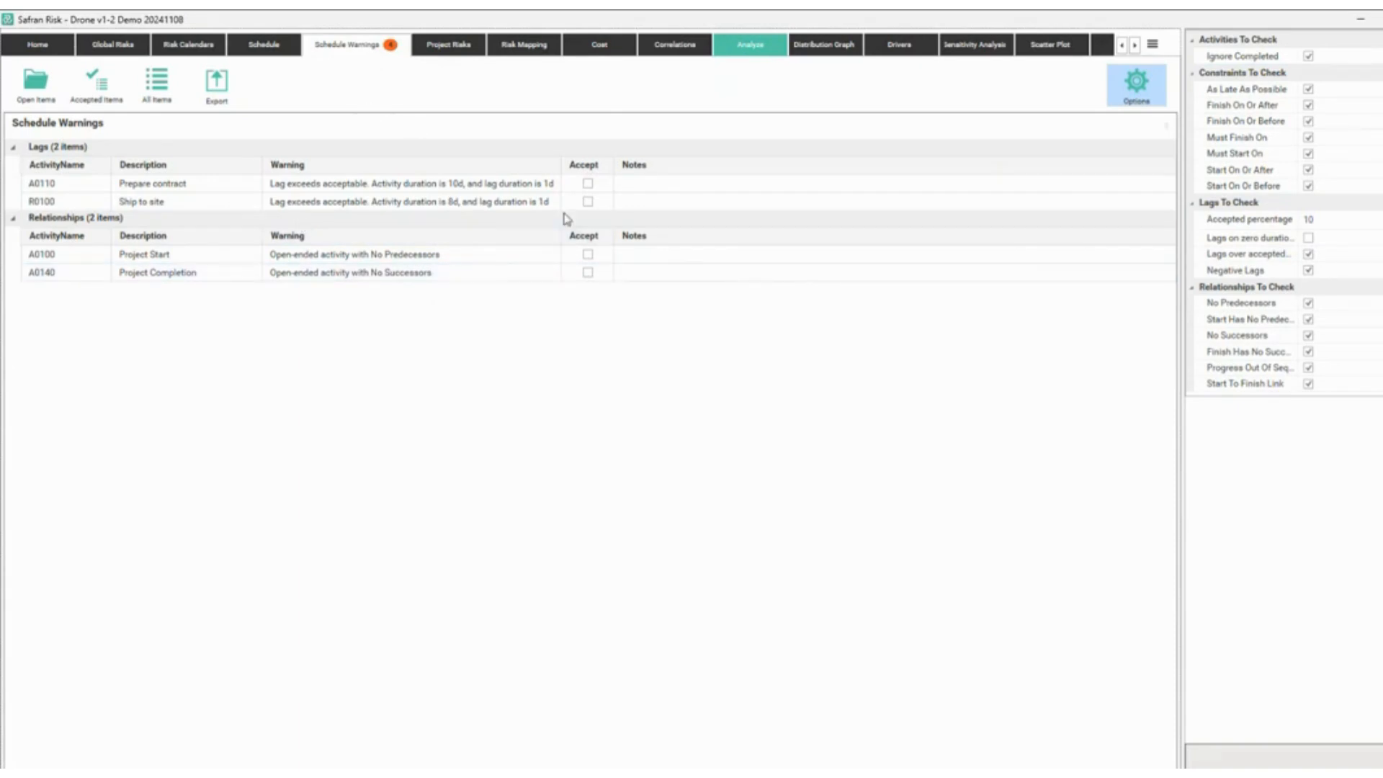
Note 'This is fine' on the A0100 Project Start warning, accept it, and check the export formats.
{"action": "left_click", "coordinate": [127, 250]}
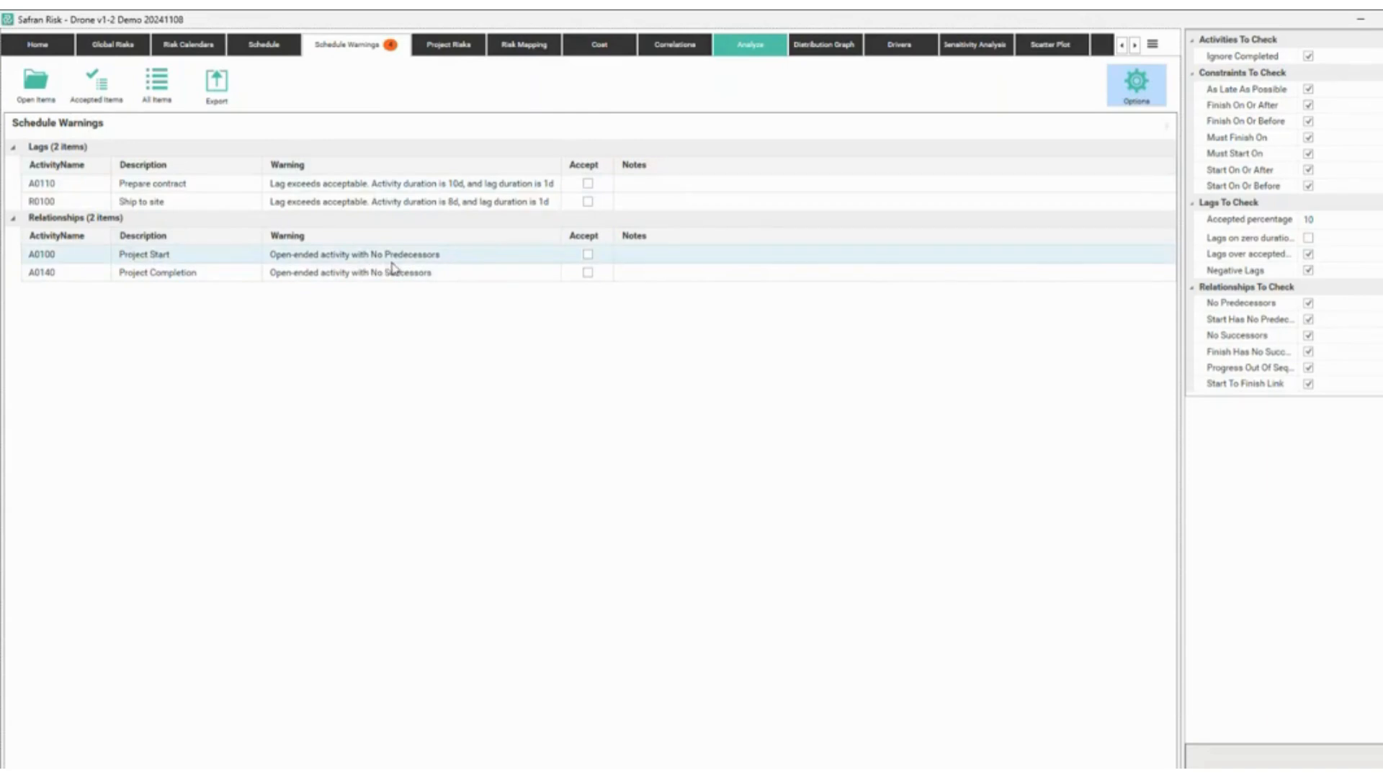
{"action": "left_click", "coordinate": [635, 254]}
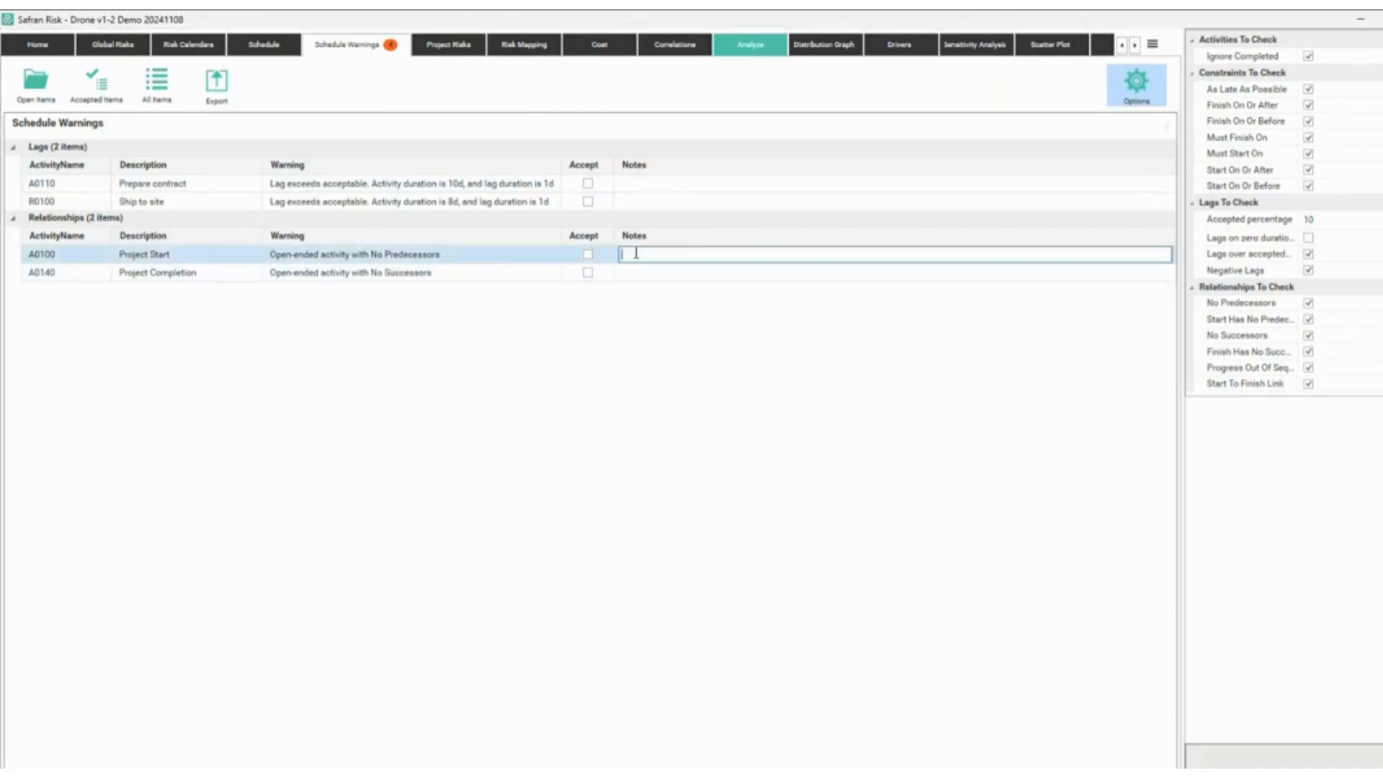
{"action": "type", "text": "This is fine"}
{"action": "key", "text": "Return"}
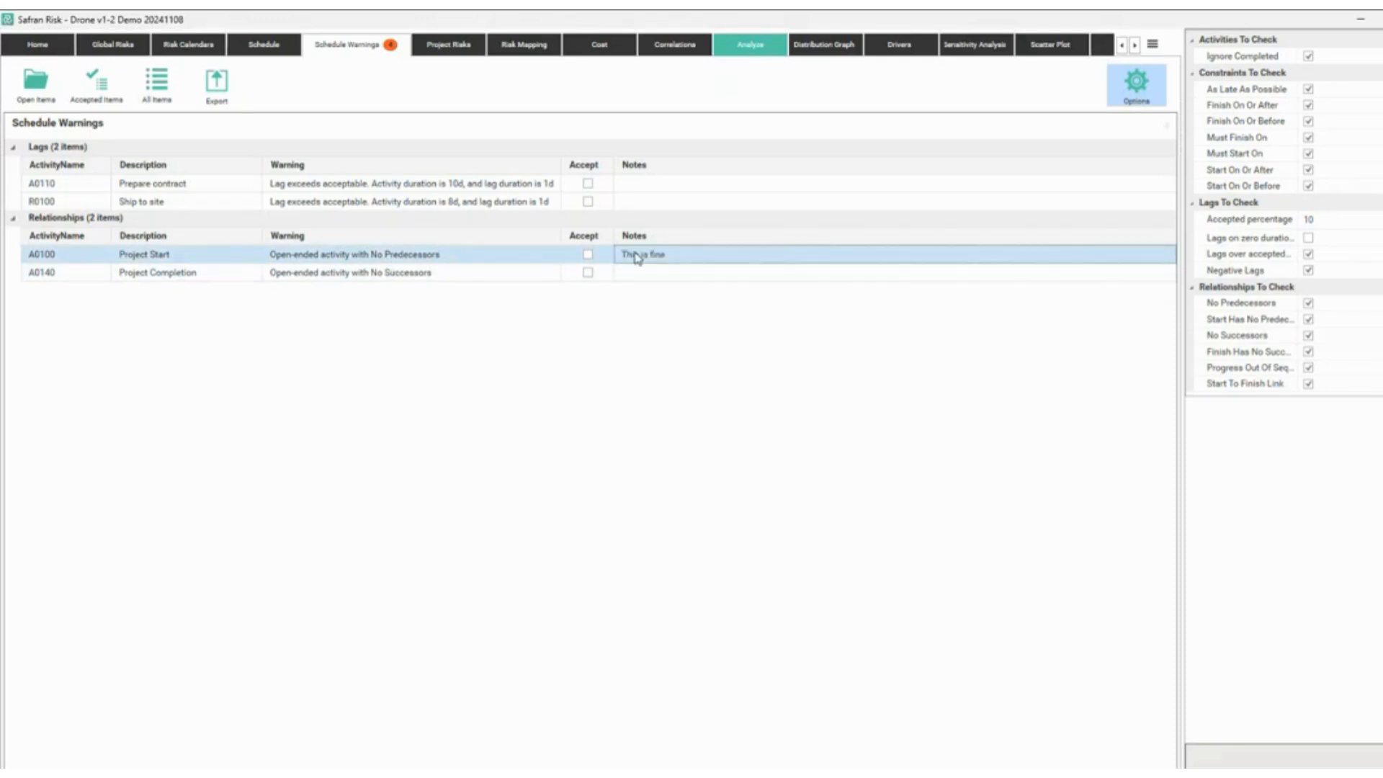
{"action": "left_click", "coordinate": [588, 257]}
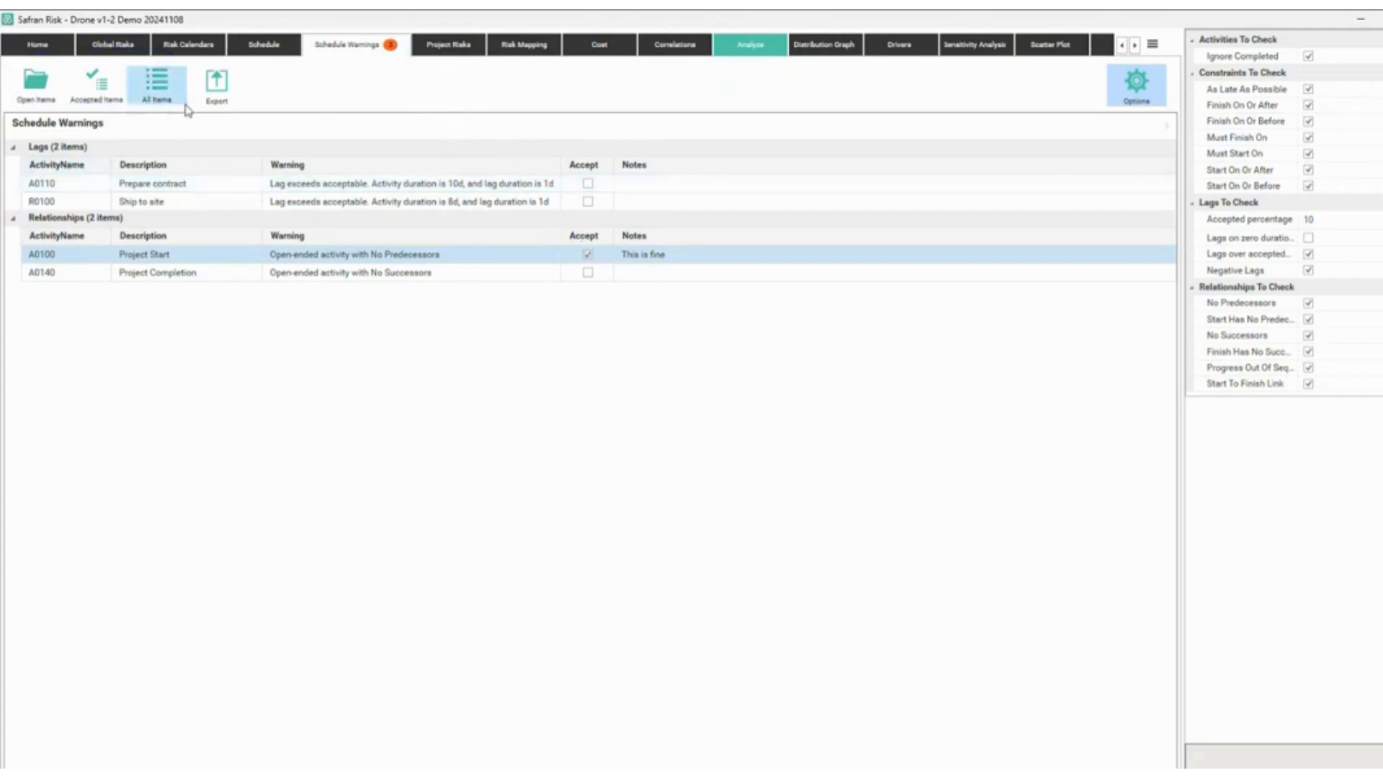
{"action": "left_click", "coordinate": [217, 90]}
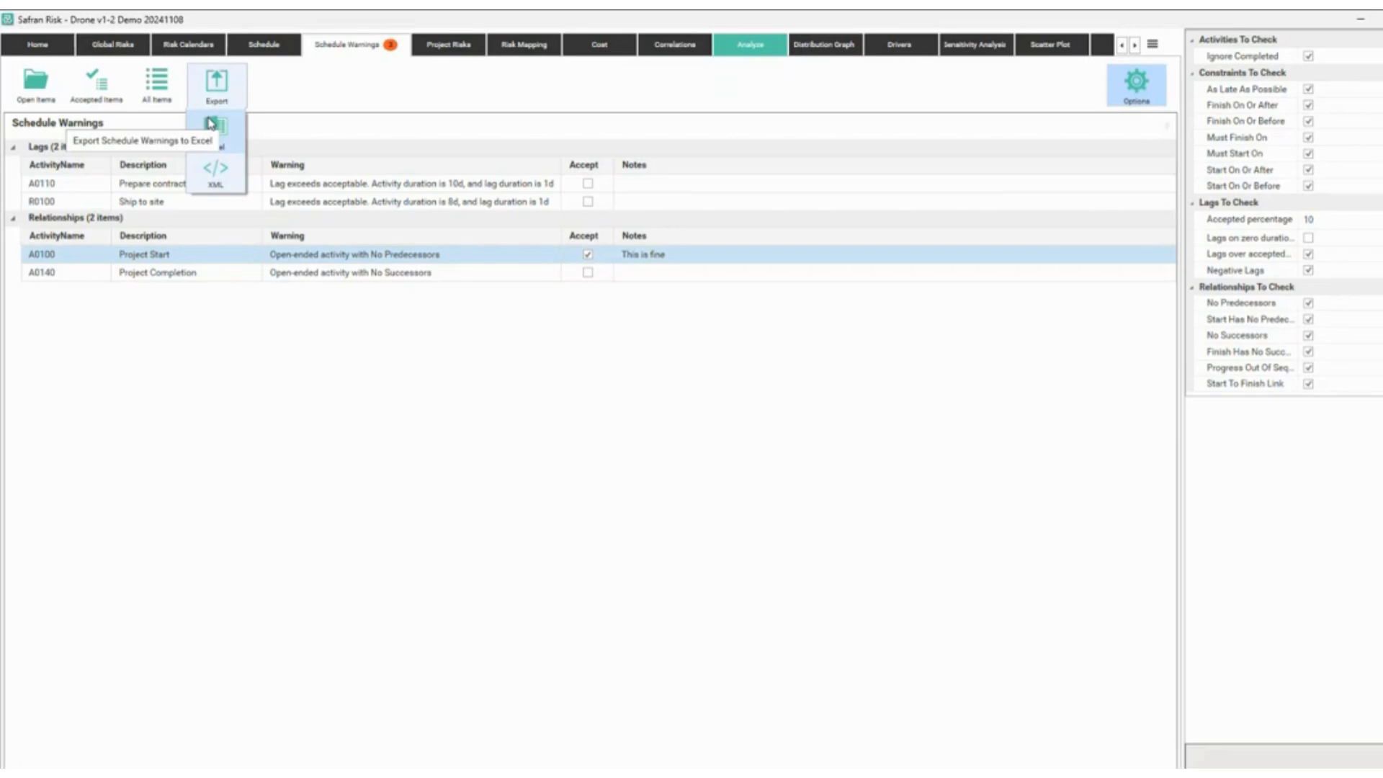
{"action": "left_click", "coordinate": [211, 124]}
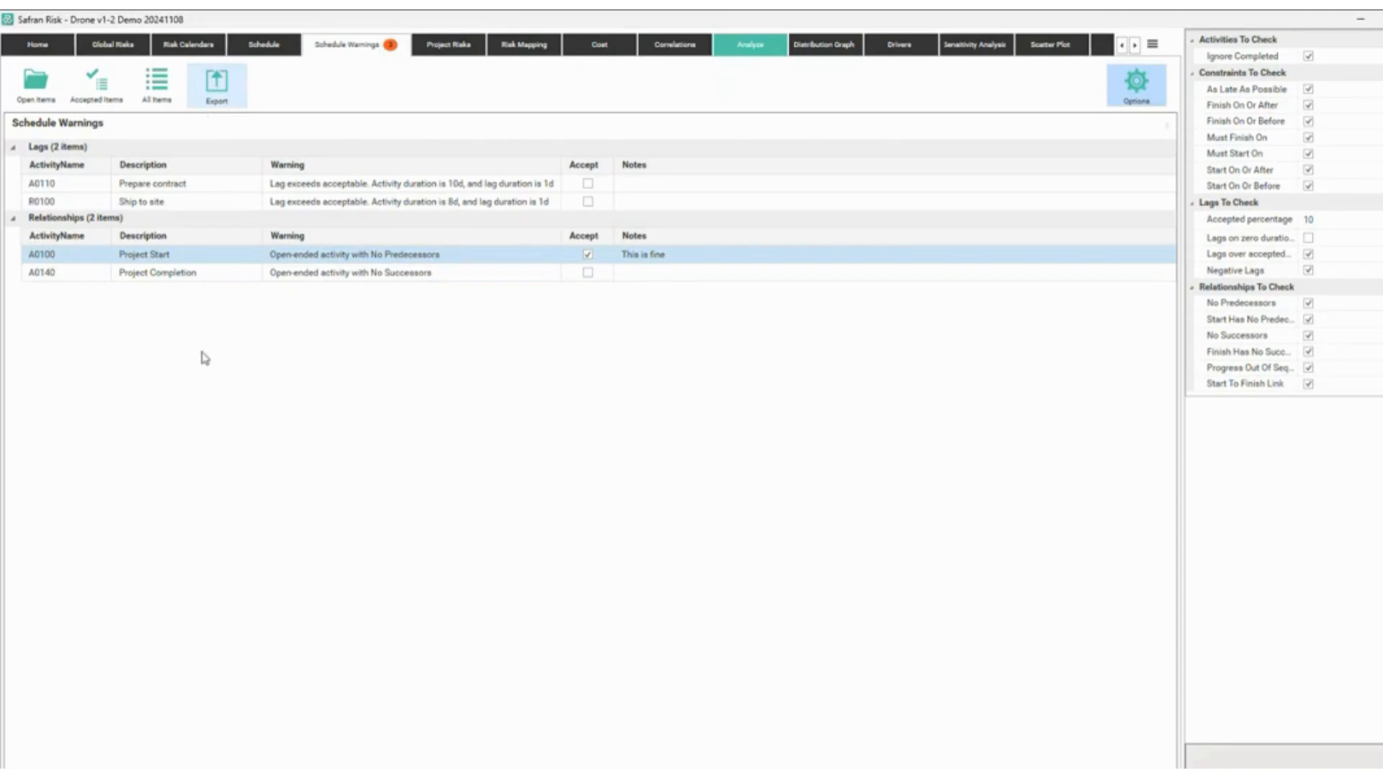
{"action": "type", "text": "tscheduling team"}
{"action": "key", "text": "Escape"}
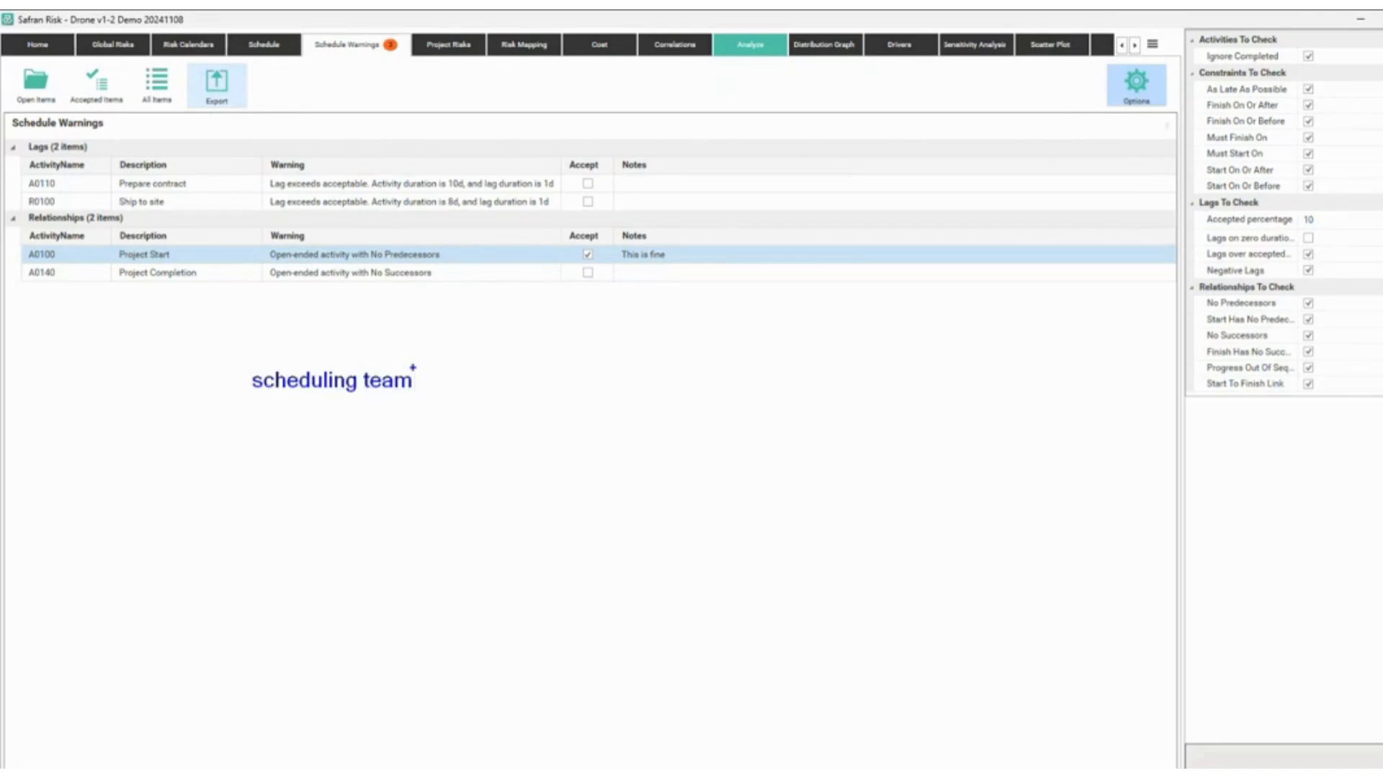
{"action": "mouse_move", "coordinate": [247, 297]}
{"action": "left_mouse_down"}
{"action": "mouse_move", "coordinate": [283, 346]}
{"action": "mouse_move", "coordinate": [260, 369]}
{"action": "left_mouse_up"}
{"action": "mouse_move", "coordinate": [320, 401]}
{"action": "left_mouse_down"}
{"action": "mouse_move", "coordinate": [369, 459]}
{"action": "mouse_move", "coordinate": [337, 459]}
{"action": "left_mouse_up"}
{"action": "type", "text": "tXER"}
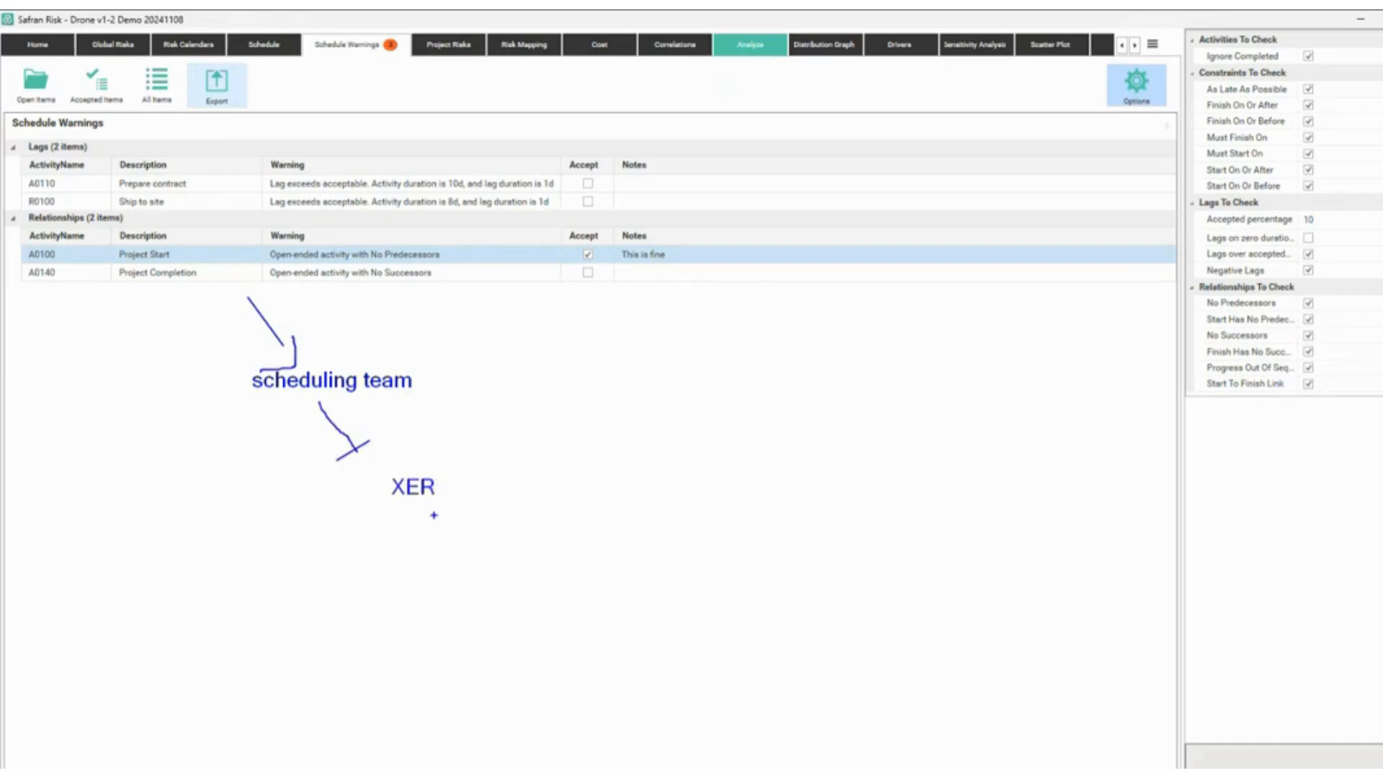
{"action": "left_click_drag", "start_coordinate": [433, 516], "coordinate": [612, 548]}
{"action": "type", "text": "trisk mana"}
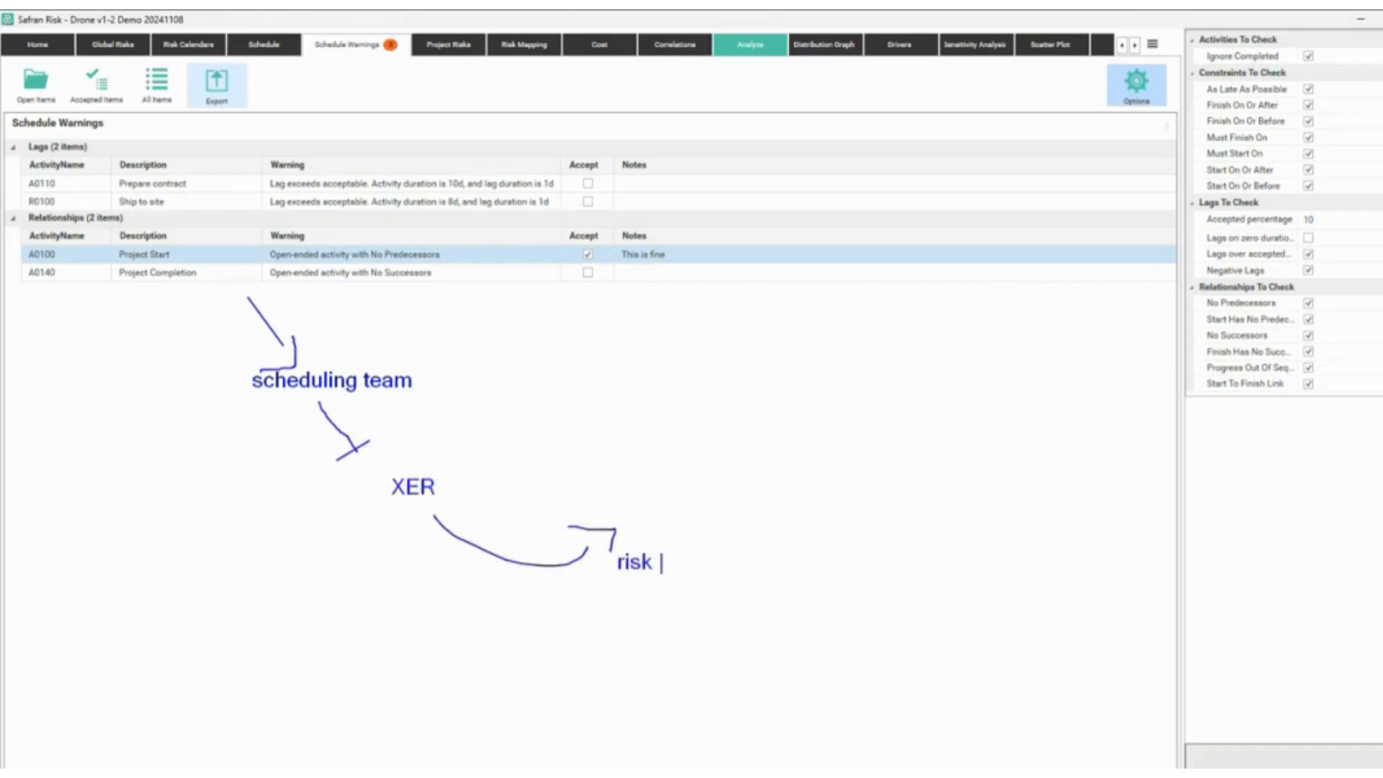
{"action": "type", "text": "geent"}
{"action": "key", "text": "BackSpace"}
{"action": "key", "text": "BackSpace"}
{"action": "key", "text": "BackSpace"}
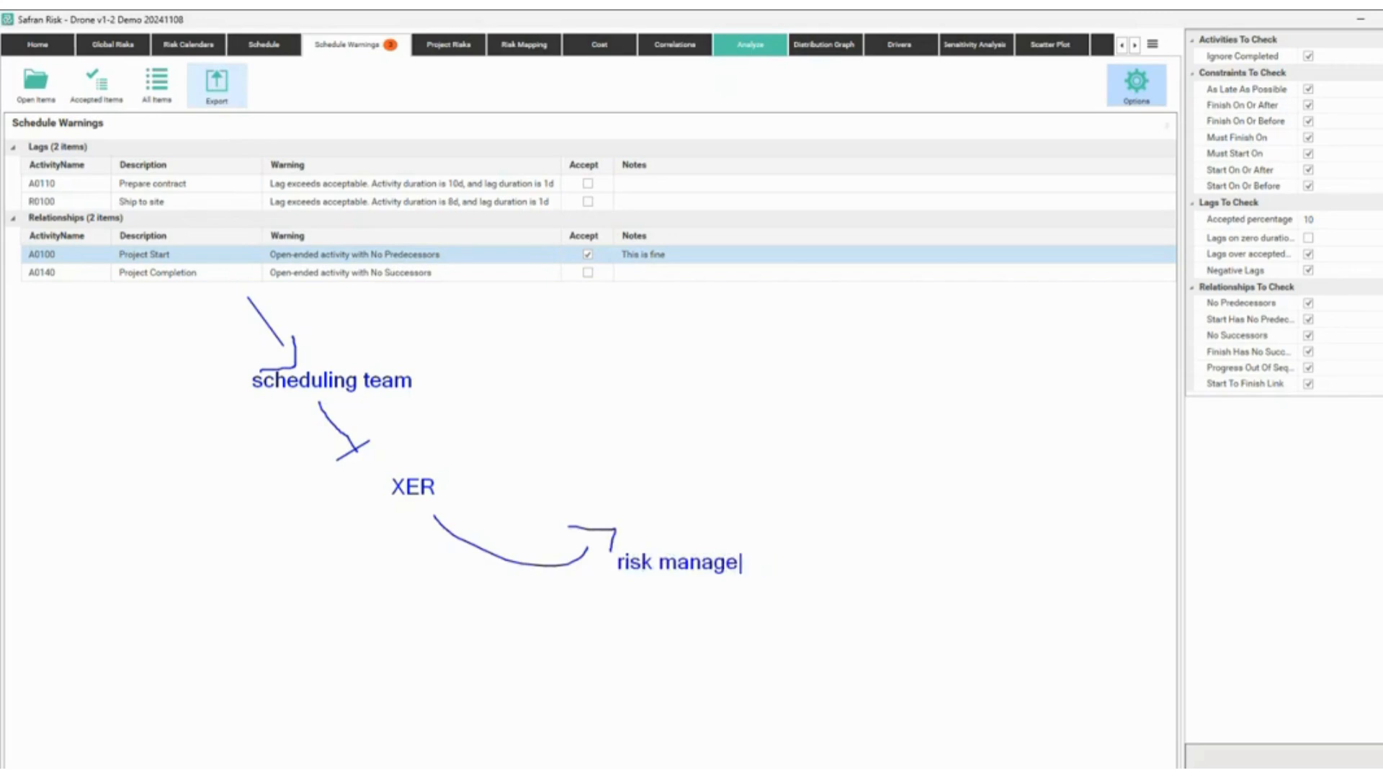
{"action": "type", "text": "ment"}
{"action": "key", "text": "Escape"}
{"action": "mouse_move", "coordinate": [247, 295]}
{"action": "left_mouse_down"}
{"action": "mouse_move", "coordinate": [537, 328]}
{"action": "mouse_move", "coordinate": [515, 344]}
{"action": "mouse_move", "coordinate": [537, 310]}
{"action": "mouse_move", "coordinate": [504, 200]}
{"action": "mouse_move", "coordinate": [351, 144]}
{"action": "mouse_move", "coordinate": [297, 74]}
{"action": "mouse_move", "coordinate": [310, 85]}
{"action": "left_mouse_up"}
{"action": "mouse_move", "coordinate": [282, 32]}
{"action": "left_mouse_down"}
{"action": "mouse_move", "coordinate": [237, 68]}
{"action": "mouse_move", "coordinate": [290, 59]}
{"action": "left_mouse_up"}
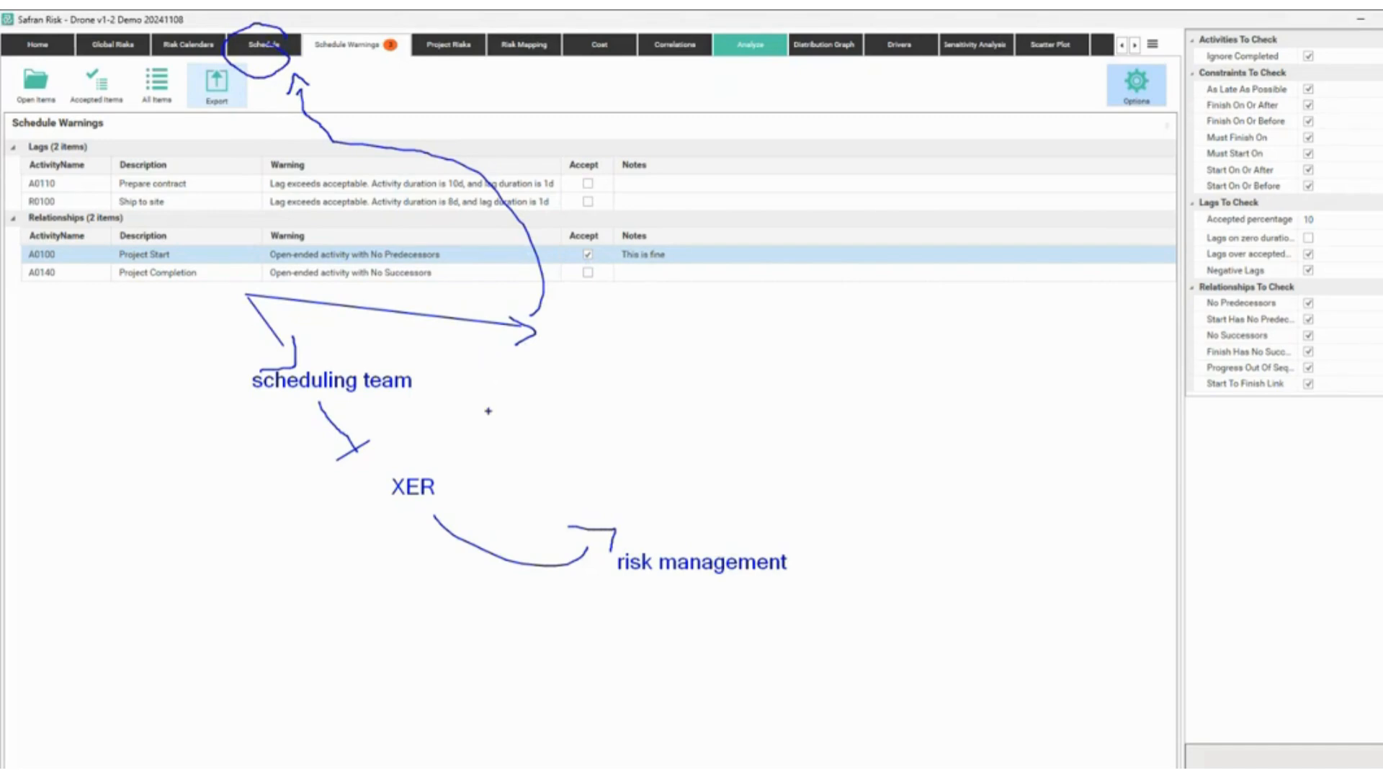
{"action": "left_click_drag", "start_coordinate": [496, 384], "coordinate": [619, 504]}
{"action": "left_click_drag", "start_coordinate": [229, 341], "coordinate": [439, 404]}
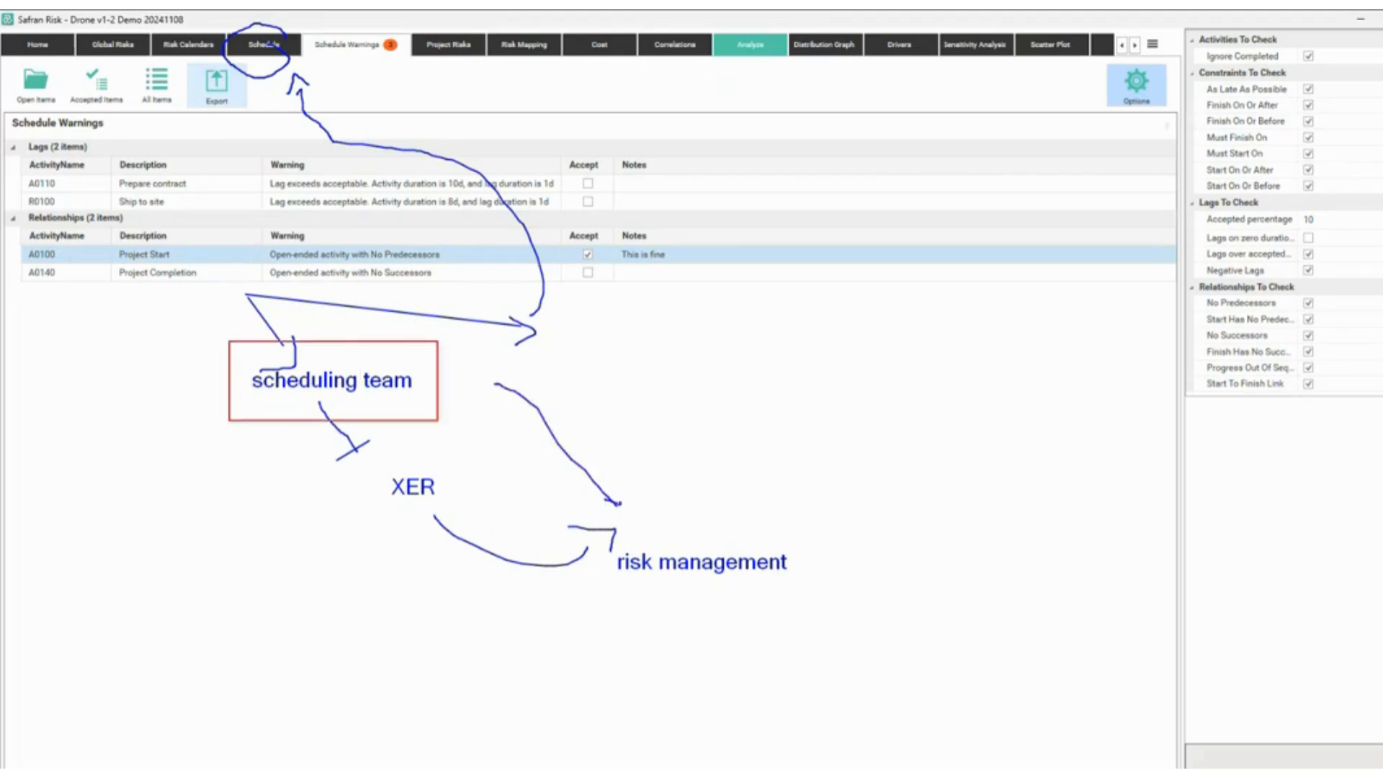
{"action": "mouse_move", "coordinate": [320, 446]}
{"action": "left_mouse_down"}
{"action": "mouse_move", "coordinate": [424, 516]}
{"action": "mouse_move", "coordinate": [460, 515]}
{"action": "left_mouse_up"}
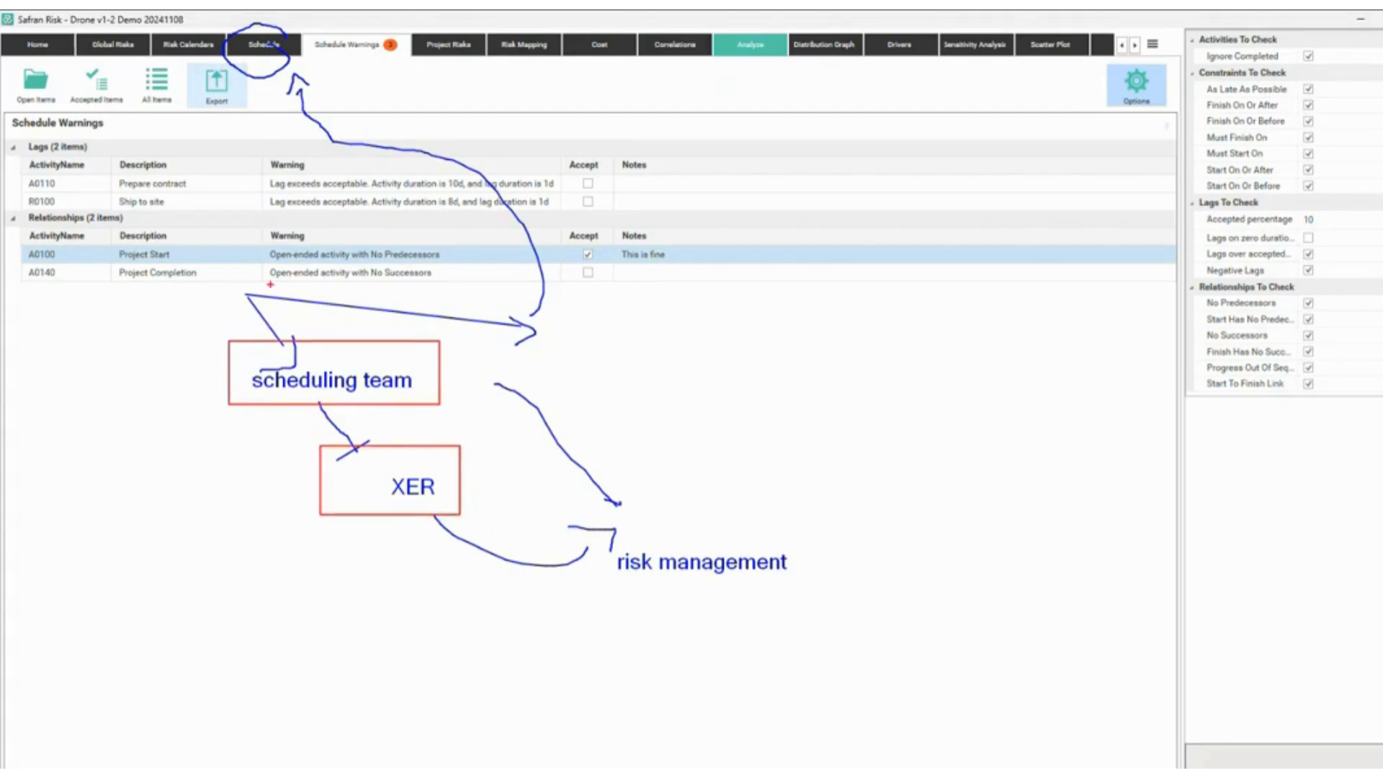
{"action": "mouse_move", "coordinate": [261, 290]}
{"action": "left_mouse_down"}
{"action": "mouse_move", "coordinate": [285, 110]}
{"action": "mouse_move", "coordinate": [414, 296]}
{"action": "mouse_move", "coordinate": [674, 549]}
{"action": "mouse_move", "coordinate": [622, 533]}
{"action": "left_mouse_up"}
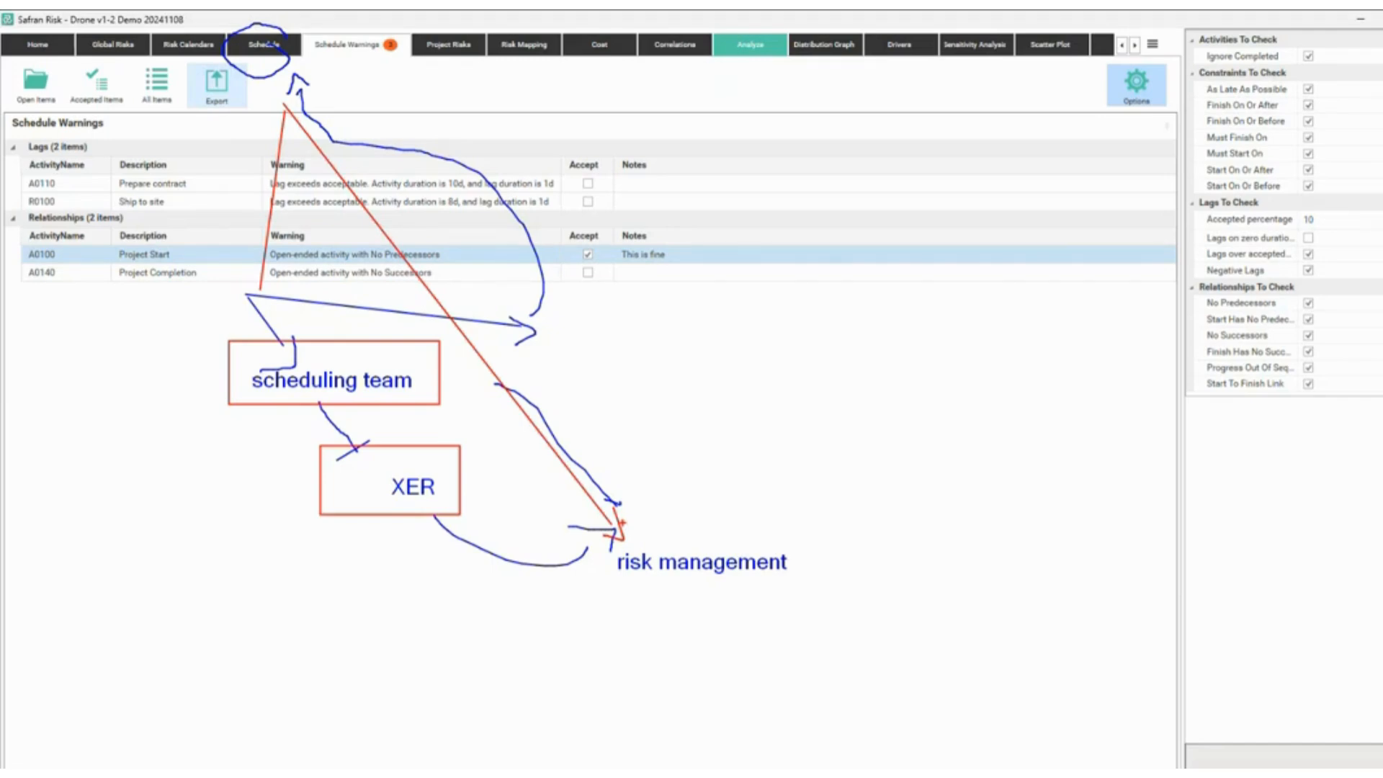
{"action": "key", "text": "Escape"}
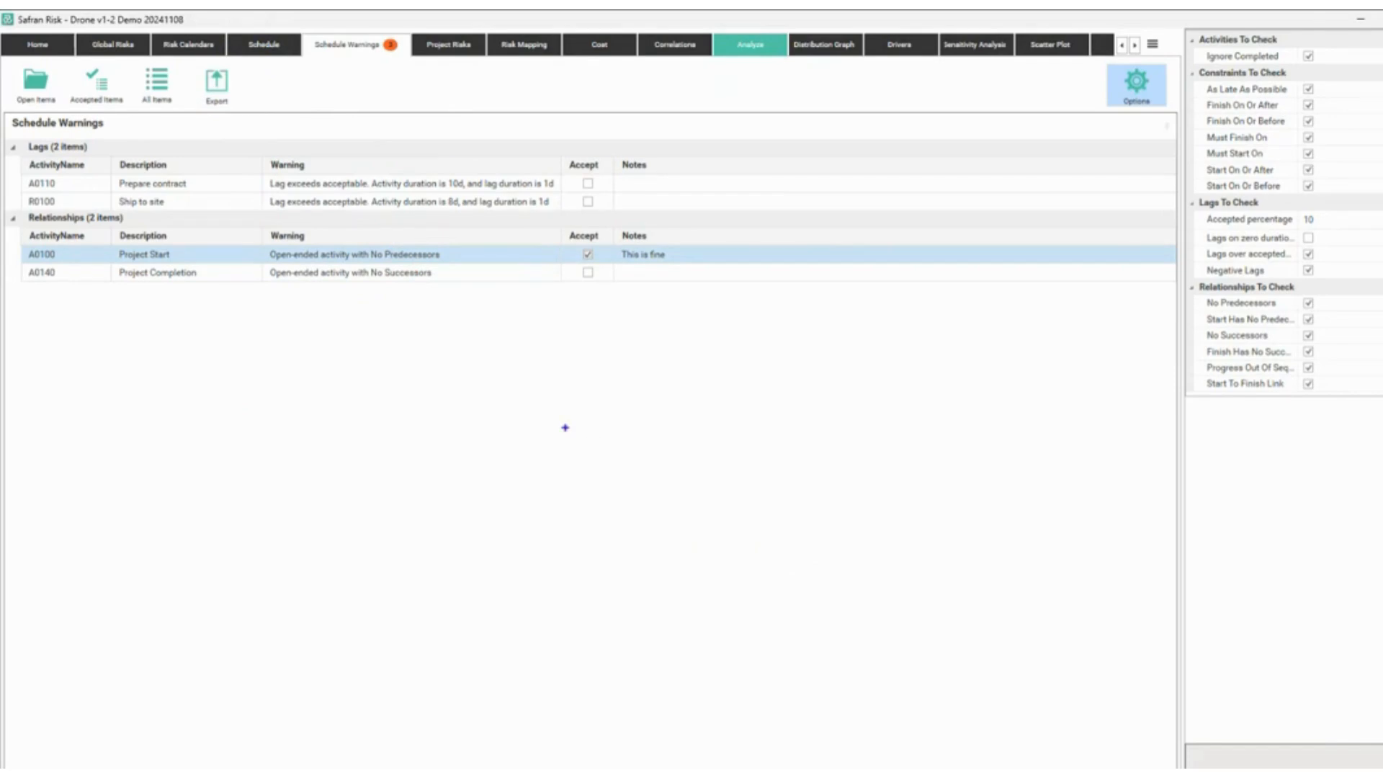
Sketch activity boxes in ink, write a 5 in the first, and draw bell curves over each.
{"action": "mouse_move", "coordinate": [406, 363]}
{"action": "left_mouse_down"}
{"action": "mouse_move", "coordinate": [670, 455]}
{"action": "mouse_move", "coordinate": [898, 566]}
{"action": "left_mouse_up"}
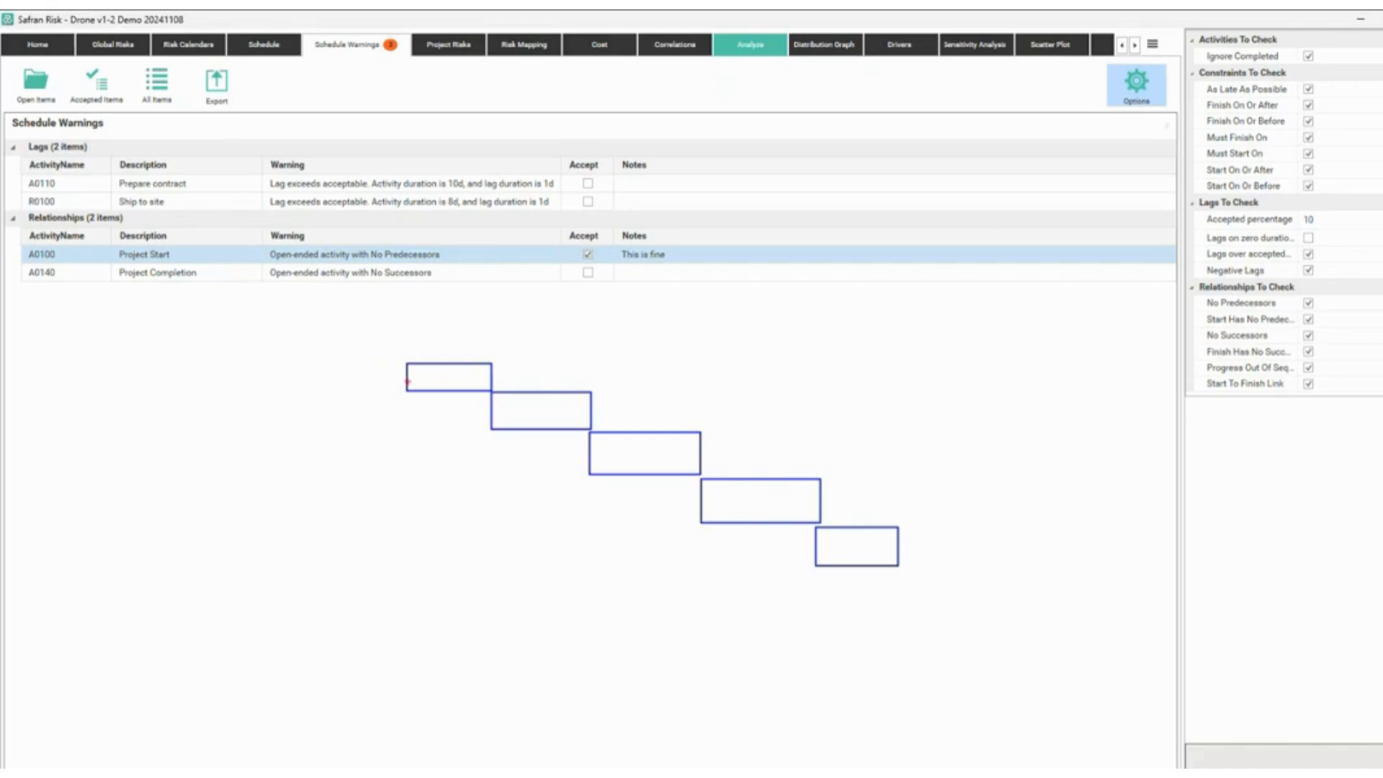
{"action": "mouse_move", "coordinate": [448, 369]}
{"action": "left_mouse_down"}
{"action": "mouse_move", "coordinate": [438, 381]}
{"action": "mouse_move", "coordinate": [440, 321]}
{"action": "mouse_move", "coordinate": [511, 371]}
{"action": "left_mouse_up"}
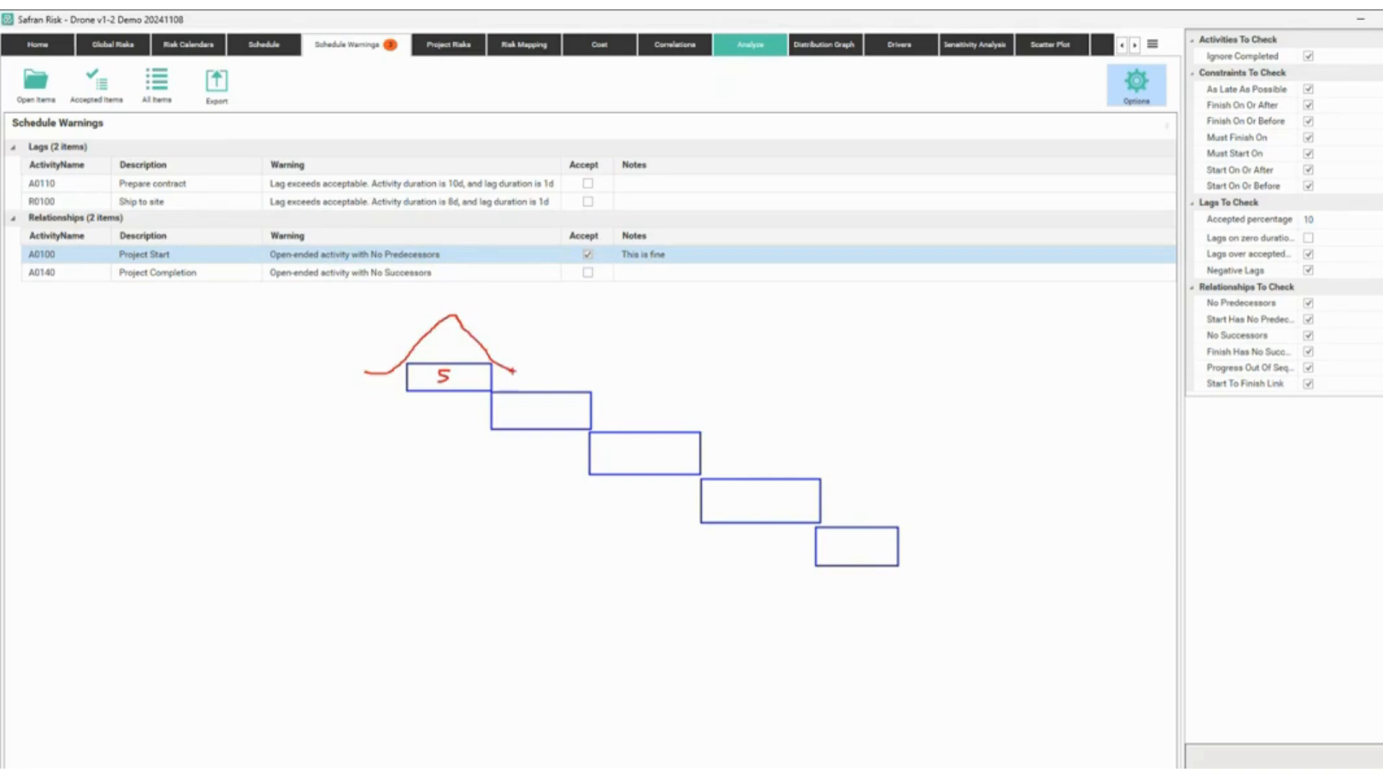
{"action": "mouse_move", "coordinate": [462, 424]}
{"action": "left_mouse_down"}
{"action": "mouse_move", "coordinate": [532, 348]}
{"action": "mouse_move", "coordinate": [551, 348]}
{"action": "mouse_move", "coordinate": [605, 409]}
{"action": "left_mouse_up"}
{"action": "mouse_move", "coordinate": [570, 466]}
{"action": "left_mouse_down"}
{"action": "mouse_move", "coordinate": [661, 437]}
{"action": "mouse_move", "coordinate": [702, 474]}
{"action": "left_mouse_up"}
{"action": "mouse_move", "coordinate": [666, 516]}
{"action": "left_mouse_down"}
{"action": "mouse_move", "coordinate": [712, 476]}
{"action": "mouse_move", "coordinate": [915, 562]}
{"action": "left_mouse_up"}
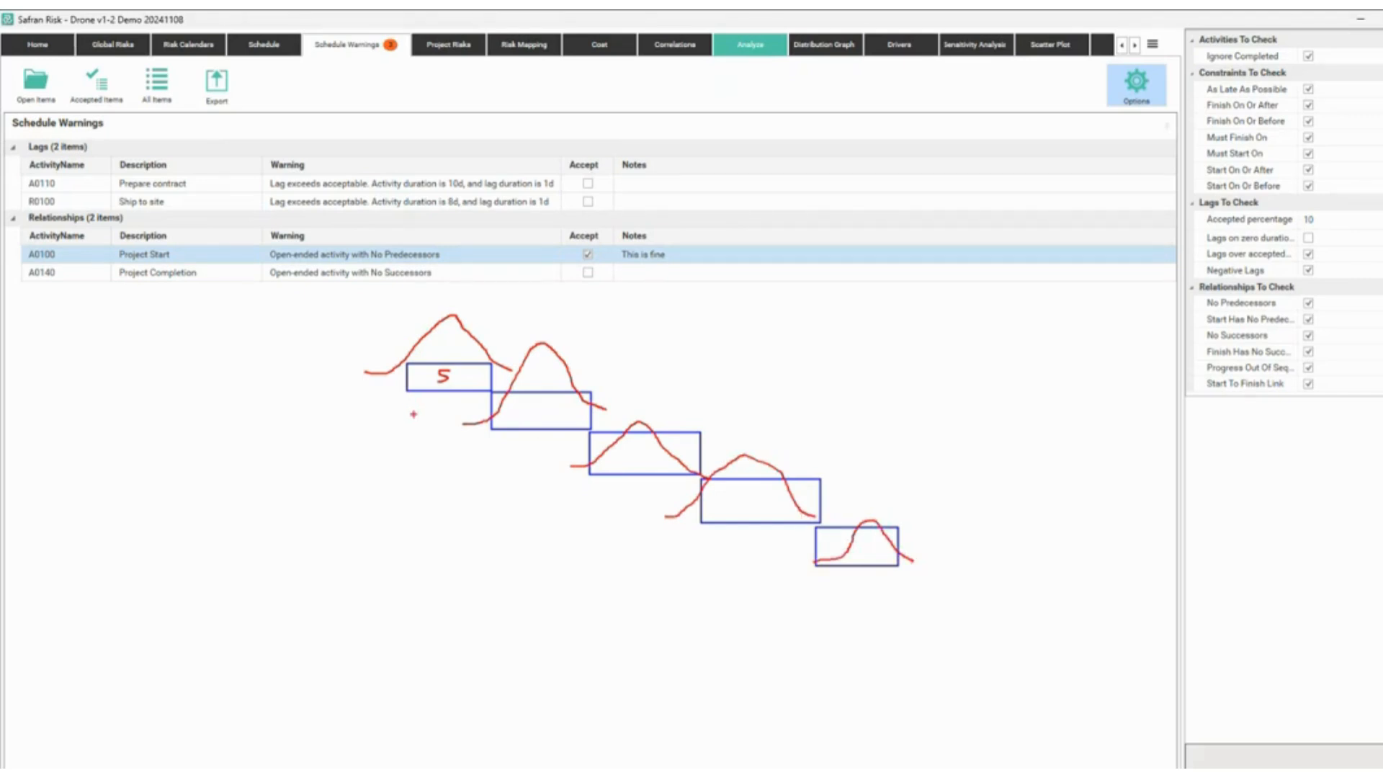
Draw arrows linking the activities, add a plus beside the 5, and cross out the last arrow.
{"action": "mouse_move", "coordinate": [448, 393]}
{"action": "left_mouse_down"}
{"action": "mouse_move", "coordinate": [540, 465]}
{"action": "mouse_move", "coordinate": [580, 467]}
{"action": "left_mouse_up"}
{"action": "left_click_drag", "start_coordinate": [570, 455], "coordinate": [589, 466]}
{"action": "mouse_move", "coordinate": [590, 469]}
{"action": "left_mouse_down"}
{"action": "mouse_move", "coordinate": [696, 506]}
{"action": "mouse_move", "coordinate": [693, 517]}
{"action": "left_mouse_up"}
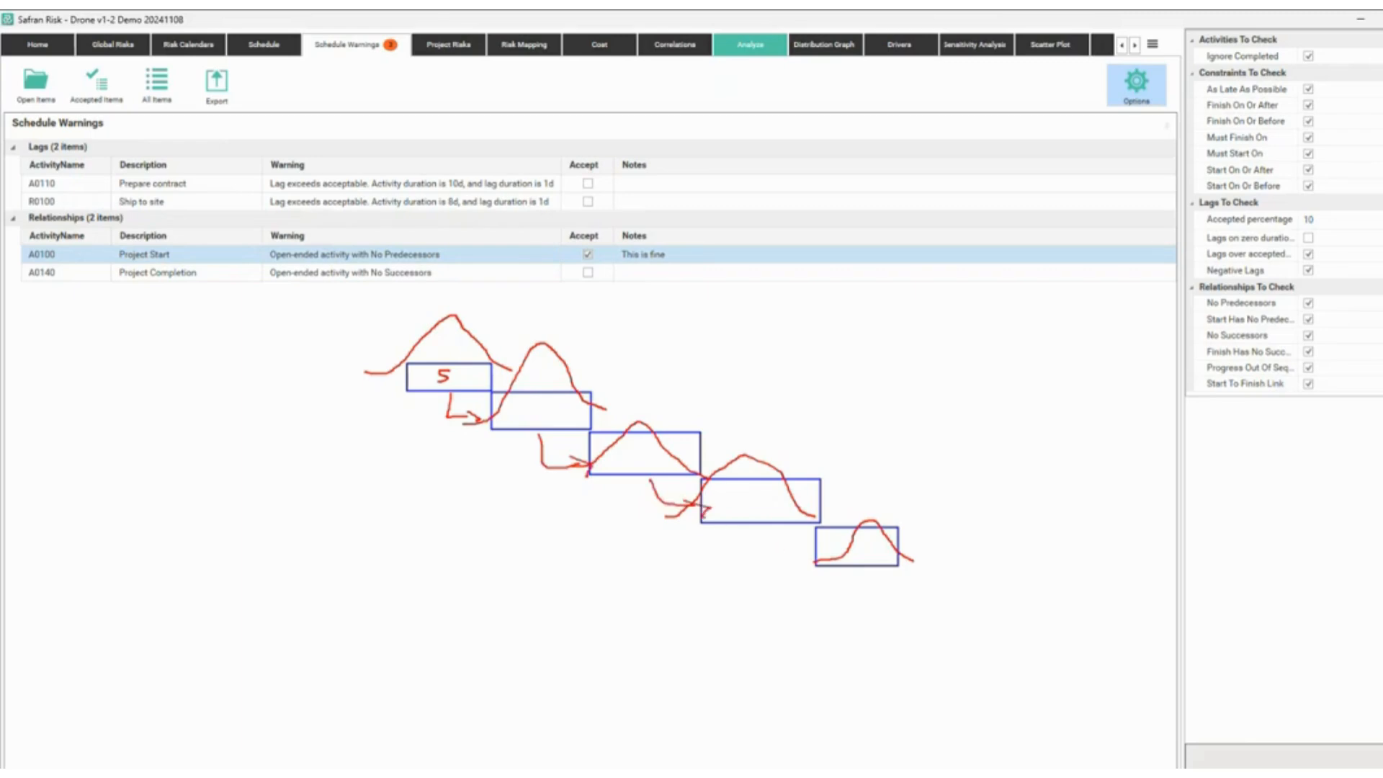
{"action": "left_click_drag", "start_coordinate": [449, 382], "coordinate": [458, 382]}
{"action": "left_click_drag", "start_coordinate": [454, 378], "coordinate": [453, 387]}
{"action": "mouse_move", "coordinate": [380, 301]}
{"action": "left_mouse_down"}
{"action": "mouse_move", "coordinate": [402, 297]}
{"action": "mouse_move", "coordinate": [413, 319]}
{"action": "left_mouse_up"}
{"action": "mouse_move", "coordinate": [504, 339]}
{"action": "left_mouse_down"}
{"action": "mouse_move", "coordinate": [555, 344]}
{"action": "mouse_move", "coordinate": [634, 406]}
{"action": "mouse_move", "coordinate": [710, 420]}
{"action": "left_mouse_up"}
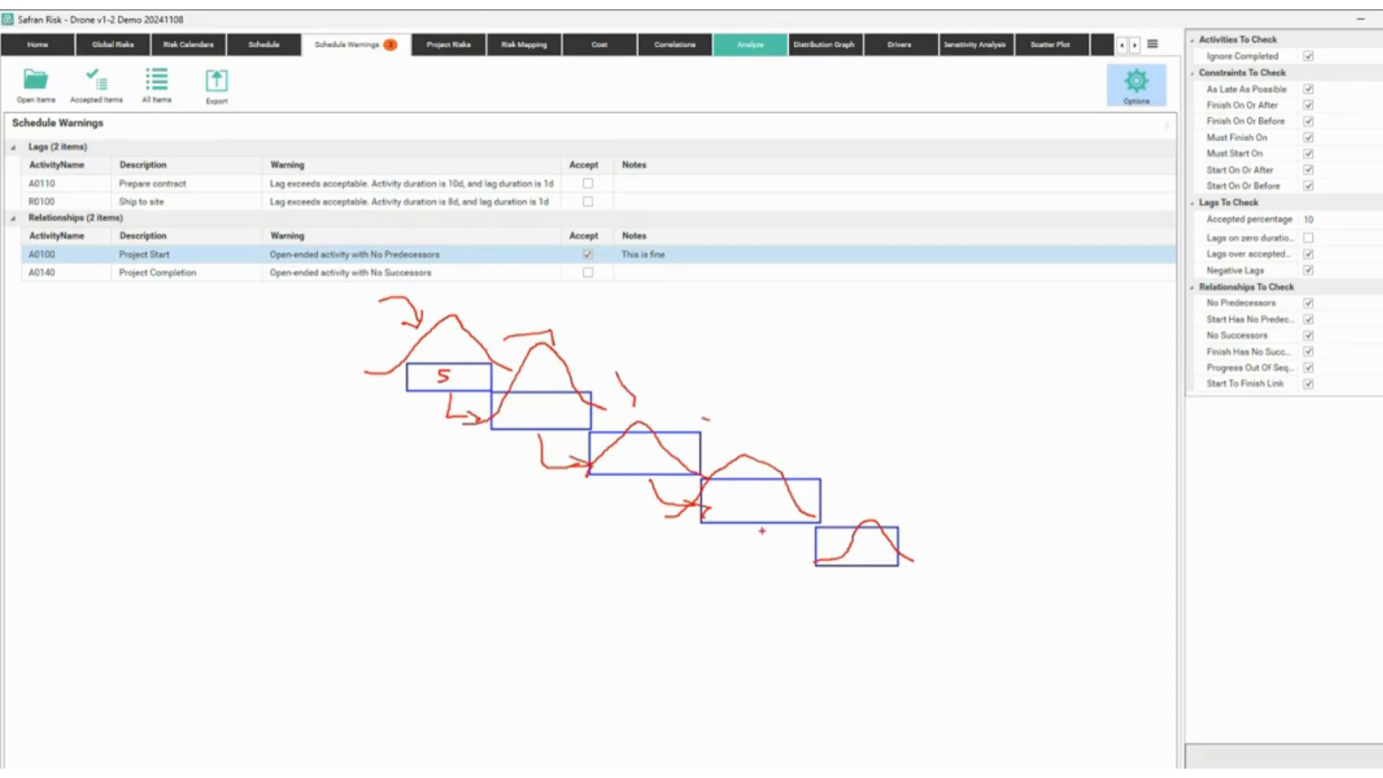
{"action": "left_click_drag", "start_coordinate": [759, 532], "coordinate": [806, 559]}
{"action": "mouse_move", "coordinate": [790, 534]}
{"action": "left_mouse_down"}
{"action": "mouse_move", "coordinate": [774, 571]}
{"action": "mouse_move", "coordinate": [777, 524]}
{"action": "mouse_move", "coordinate": [784, 563]}
{"action": "mouse_move", "coordinate": [799, 524]}
{"action": "left_mouse_up"}
Sketch a blue curve and marks, box the Schedule Warnings tab, then clear all ink with Escape.
{"action": "mouse_move", "coordinate": [749, 425]}
{"action": "left_mouse_down"}
{"action": "mouse_move", "coordinate": [792, 391]}
{"action": "mouse_move", "coordinate": [900, 426]}
{"action": "left_mouse_up"}
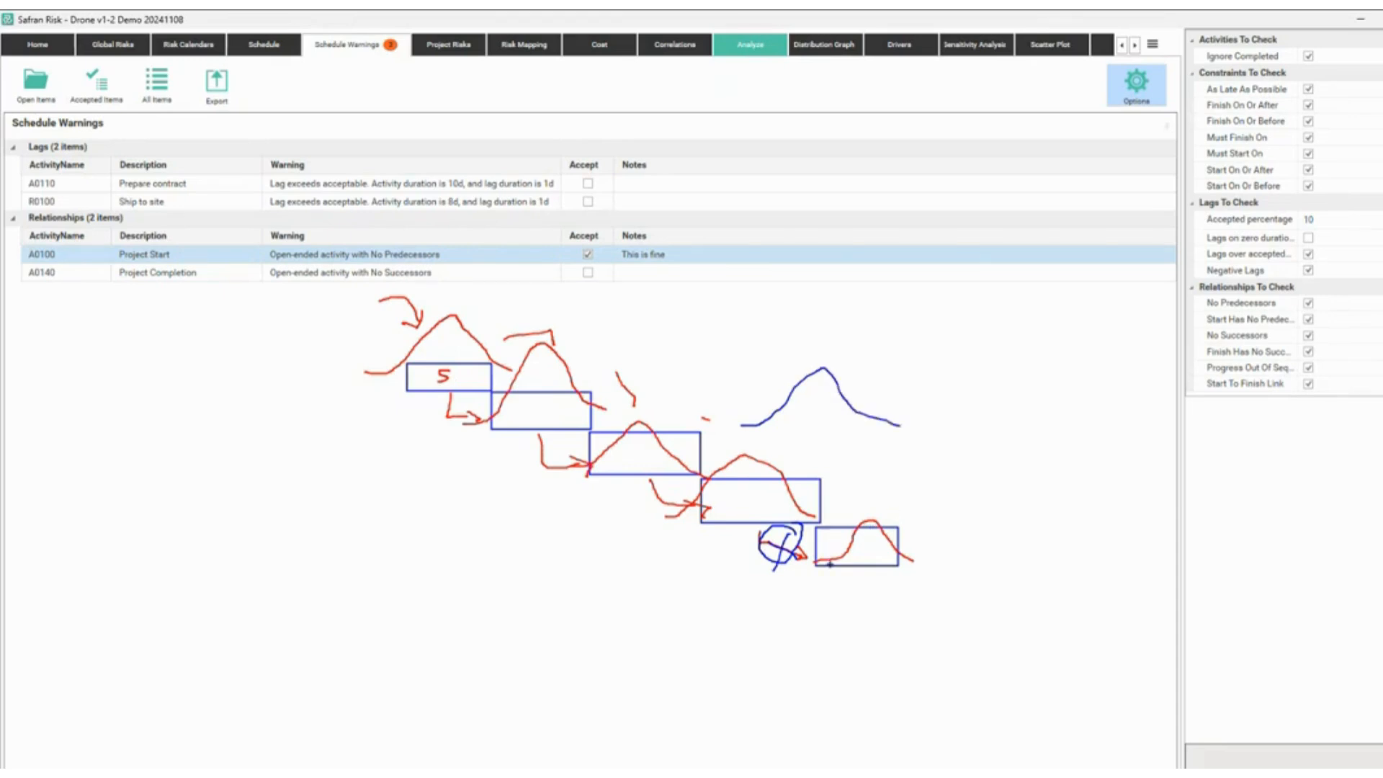
{"action": "mouse_move", "coordinate": [838, 540]}
{"action": "left_mouse_down"}
{"action": "mouse_move", "coordinate": [814, 539]}
{"action": "mouse_move", "coordinate": [882, 478]}
{"action": "mouse_move", "coordinate": [936, 504]}
{"action": "left_mouse_up"}
{"action": "left_click_drag", "start_coordinate": [870, 454], "coordinate": [875, 423]}
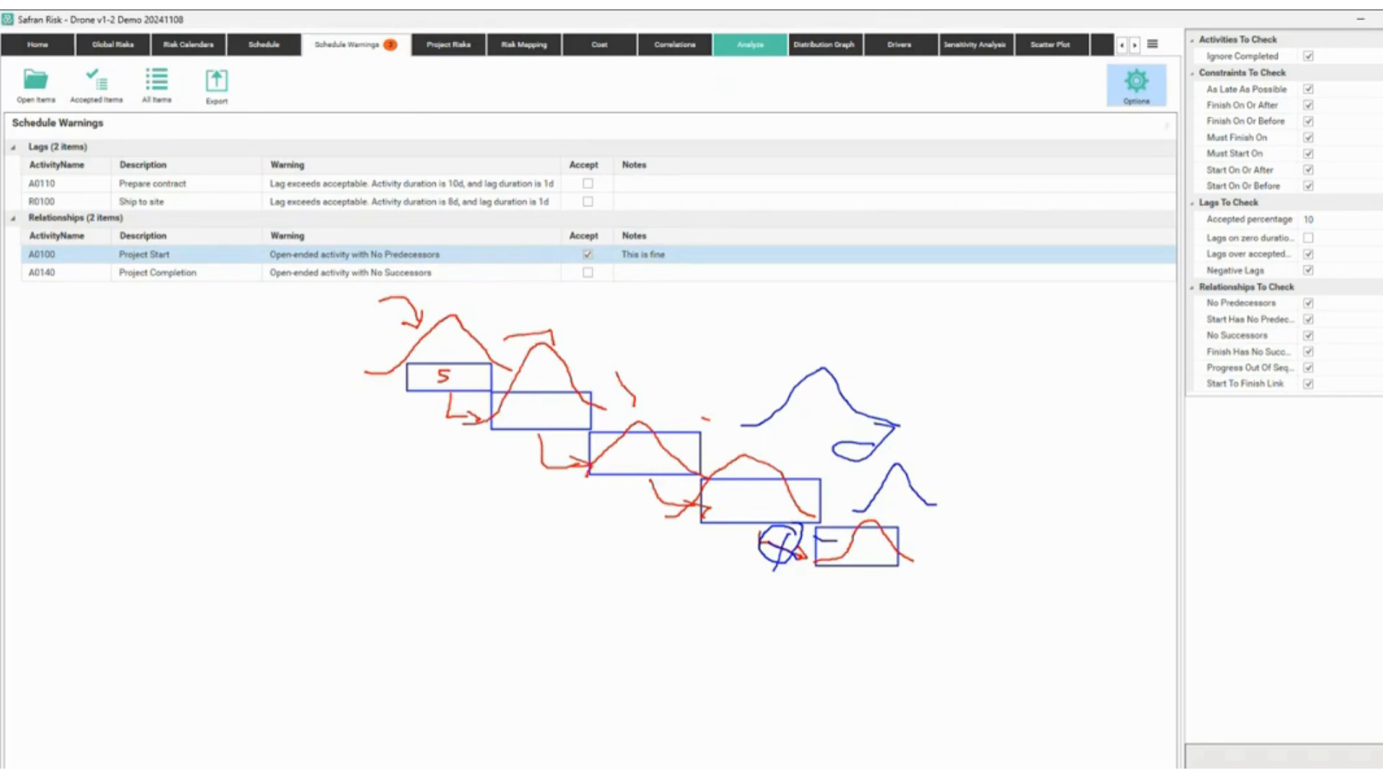
{"action": "mouse_move", "coordinate": [307, 37]}
{"action": "left_mouse_down"}
{"action": "mouse_move", "coordinate": [411, 60]}
{"action": "mouse_move", "coordinate": [659, 218]}
{"action": "mouse_move", "coordinate": [720, 350]}
{"action": "mouse_move", "coordinate": [849, 449]}
{"action": "left_mouse_up"}
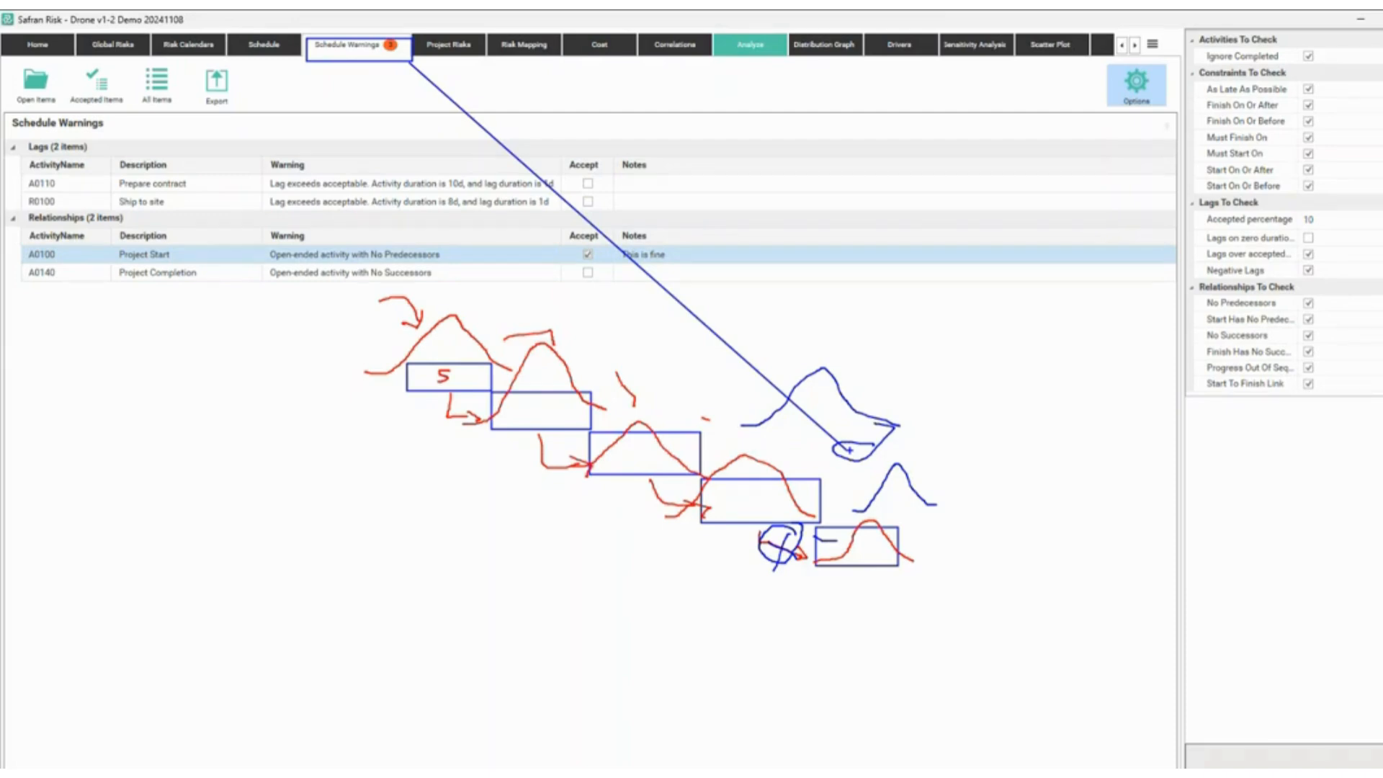
{"action": "key", "text": "Escape"}
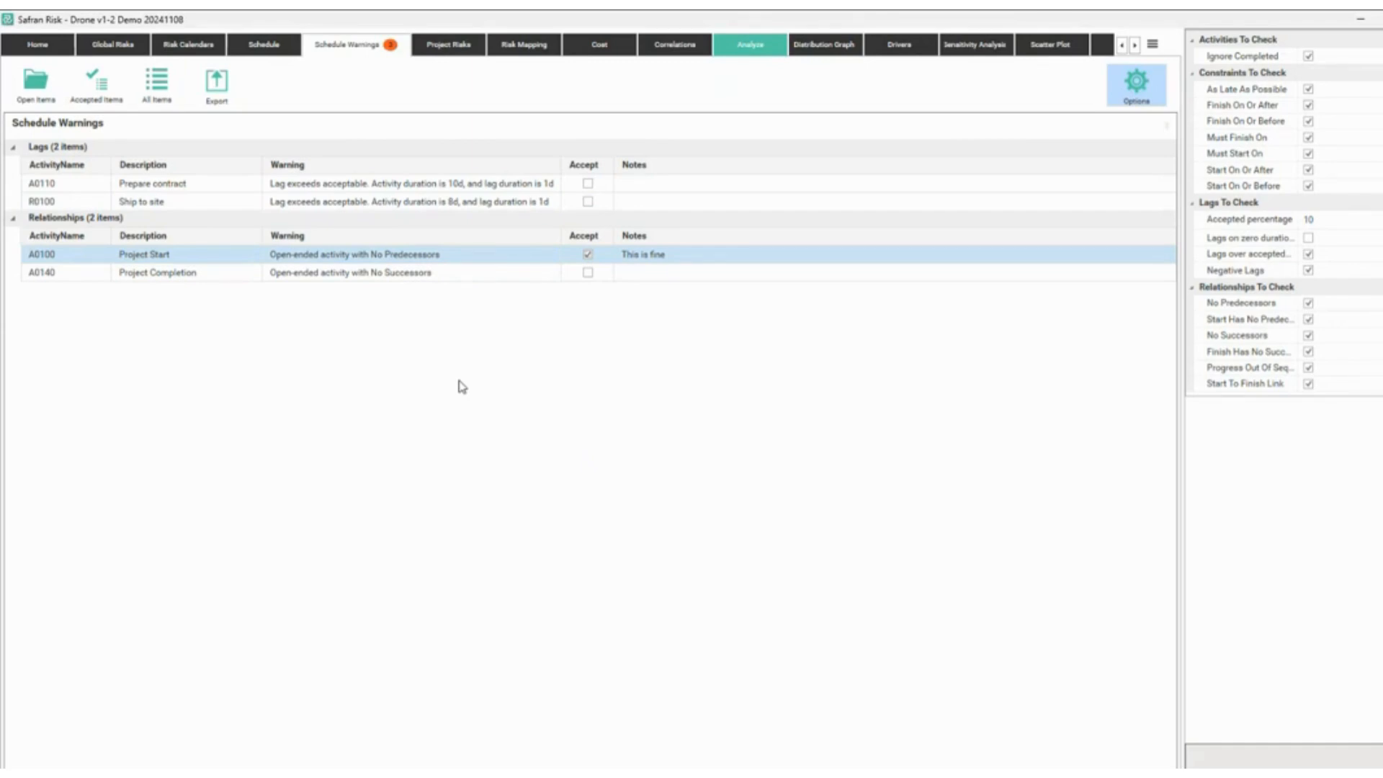
Switch to the Project Risks sheet, sketch a triangle and zigzag over the empty grid, then clear them.
{"action": "left_click", "coordinate": [453, 47]}
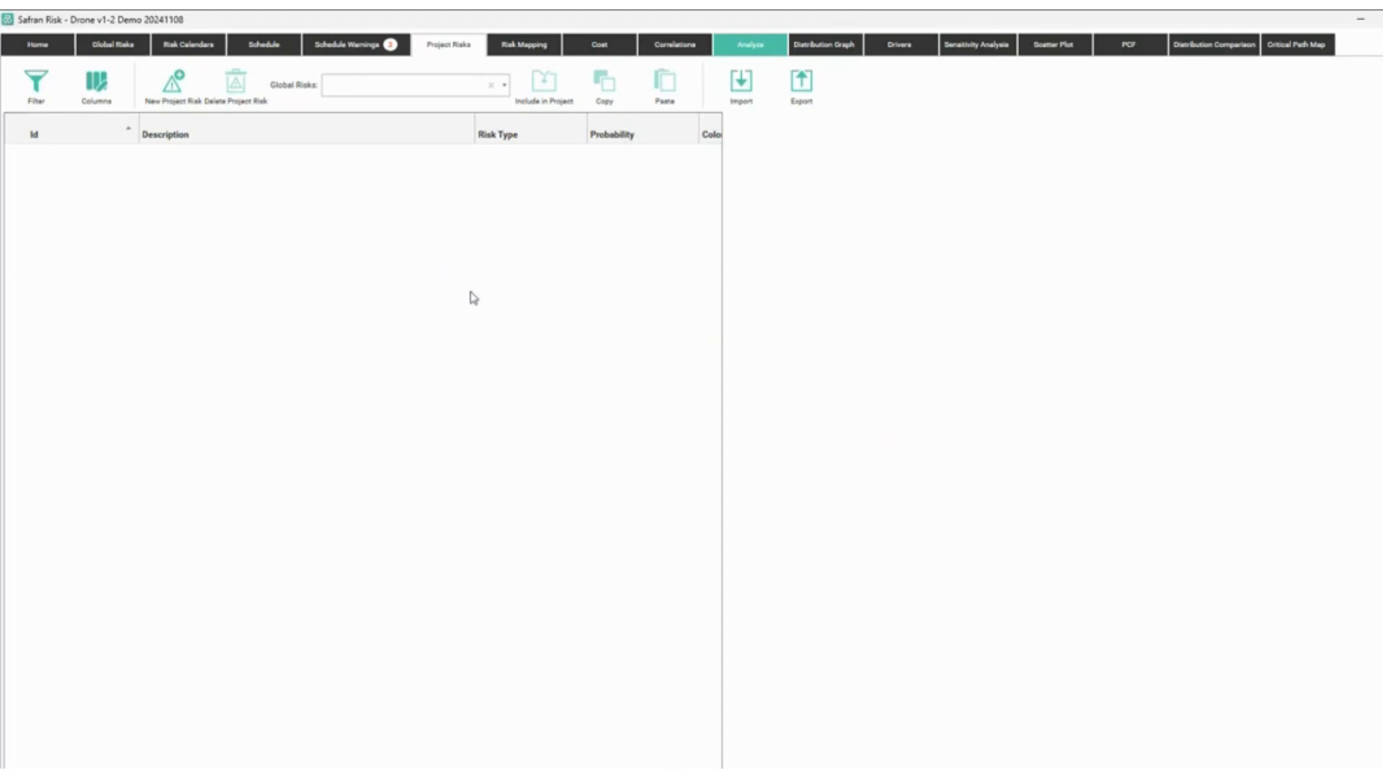
{"action": "mouse_move", "coordinate": [461, 304]}
{"action": "left_mouse_down"}
{"action": "mouse_move", "coordinate": [500, 359]}
{"action": "mouse_move", "coordinate": [414, 365]}
{"action": "left_mouse_up"}
{"action": "left_click_drag", "start_coordinate": [547, 365], "coordinate": [575, 371]}
{"action": "mouse_move", "coordinate": [608, 324]}
{"action": "left_mouse_down"}
{"action": "mouse_move", "coordinate": [534, 311]}
{"action": "mouse_move", "coordinate": [529, 332]}
{"action": "left_mouse_up"}
{"action": "left_click_drag", "start_coordinate": [535, 333], "coordinate": [546, 324]}
{"action": "key", "text": "Escape"}
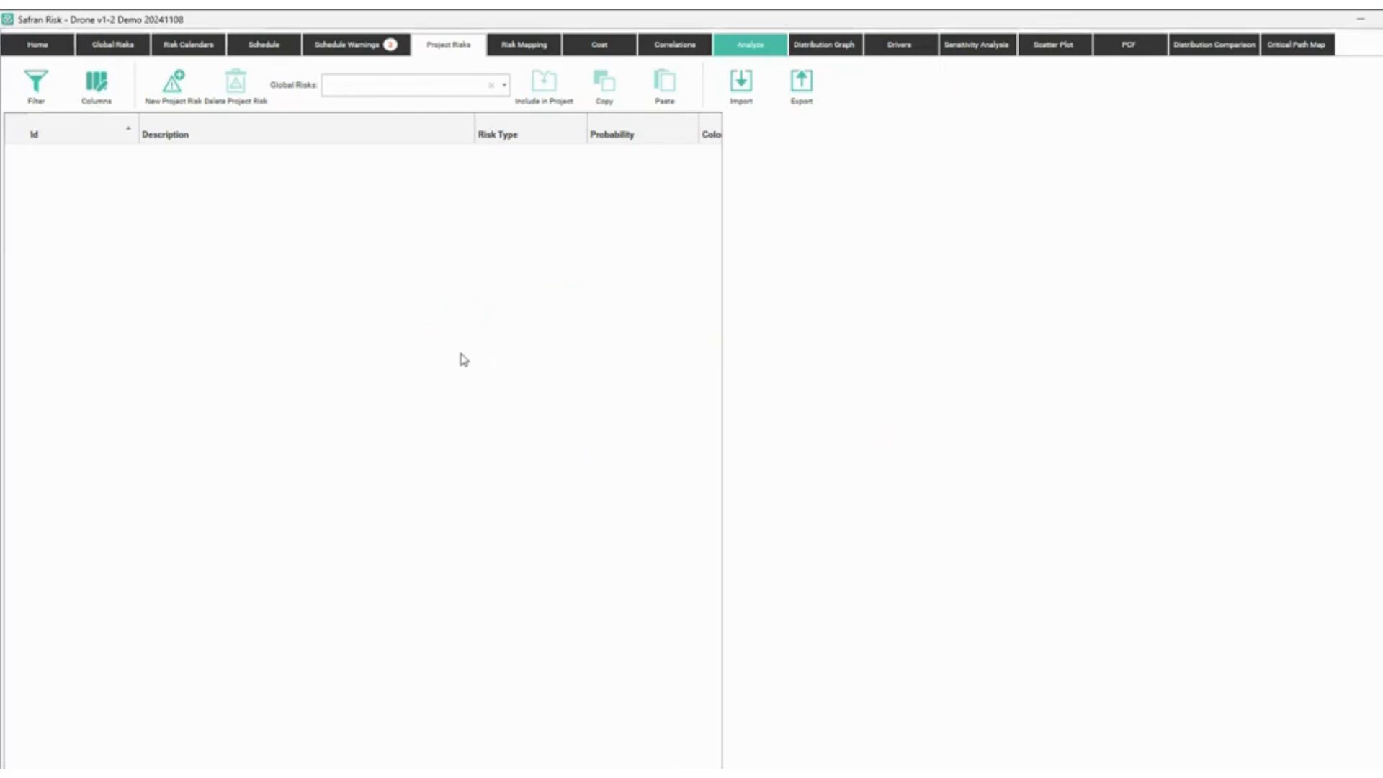
Add a new risk 'Electric power outage', described 'Remote site - very frequently', with 40% probability.
{"action": "left_click", "coordinate": [171, 101]}
{"action": "left_click", "coordinate": [242, 160]}
{"action": "left_click", "coordinate": [111, 155]}
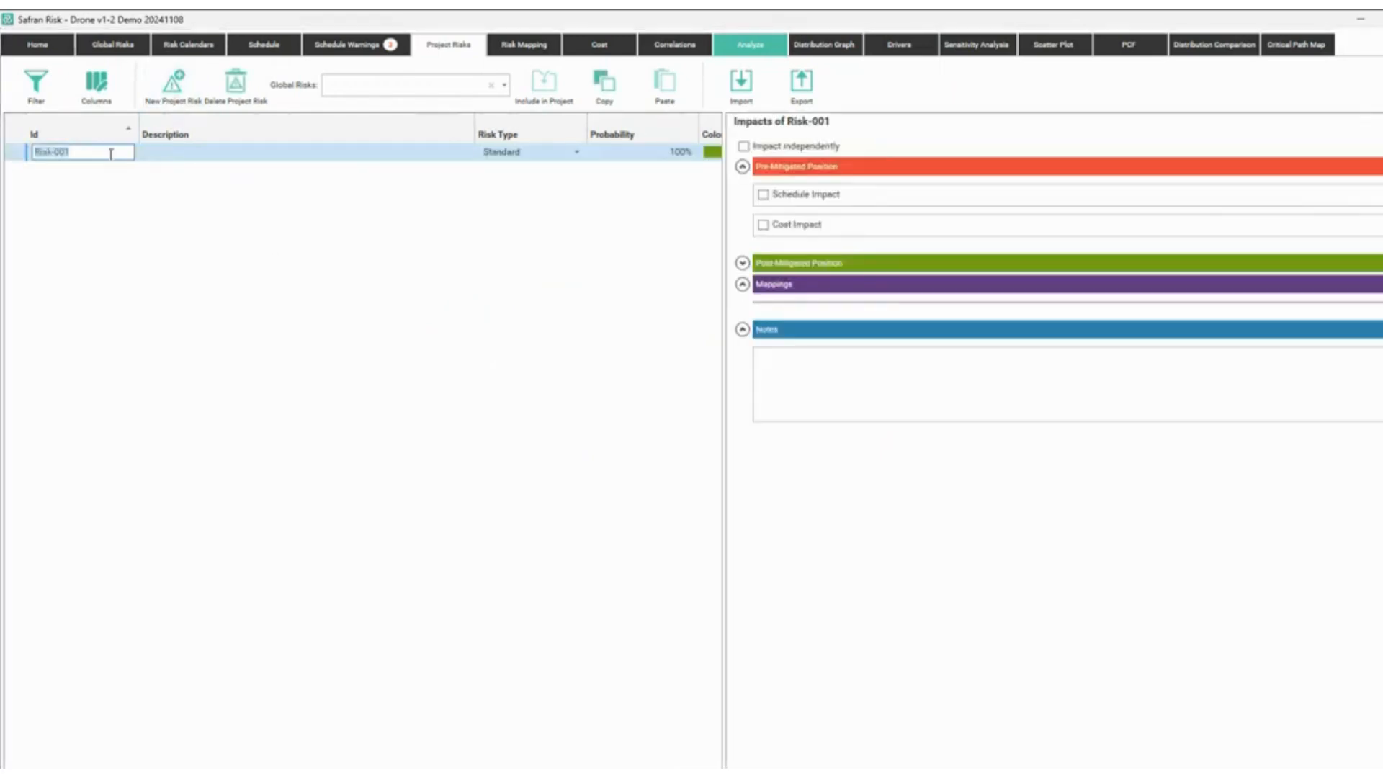
{"action": "type", "text": "R000"}
{"action": "type", "text": " Electric powe"}
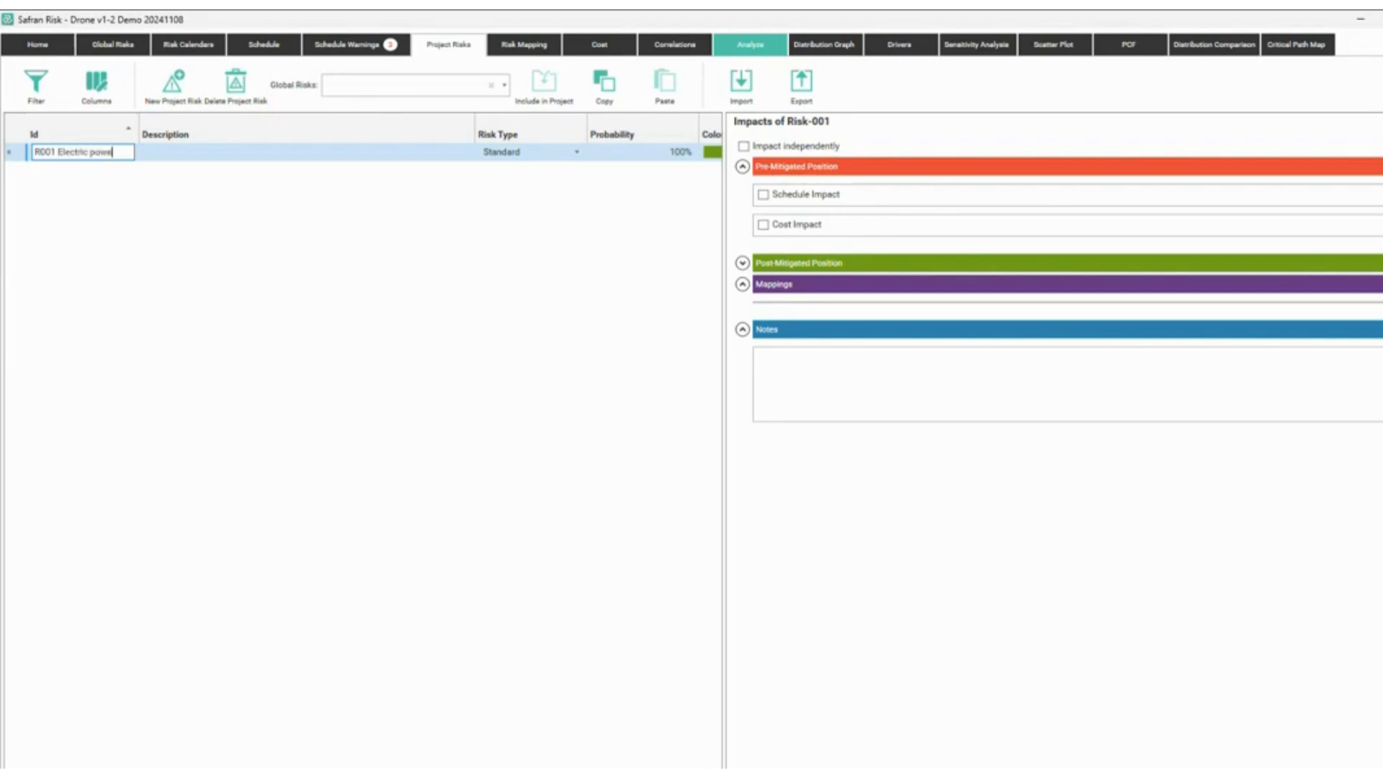
{"action": "type", "text": "r outage"}
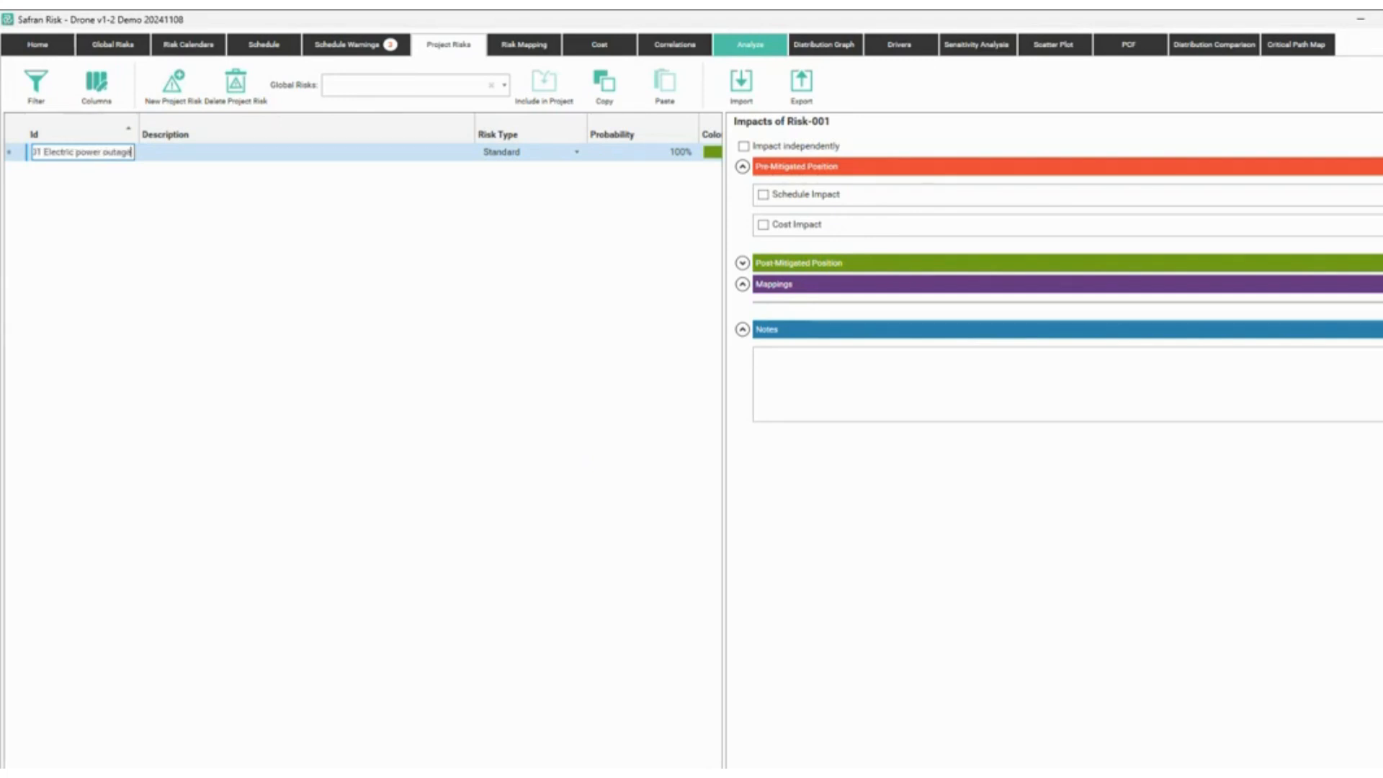
{"action": "left_click", "coordinate": [181, 153]}
{"action": "type", "text": "R"}
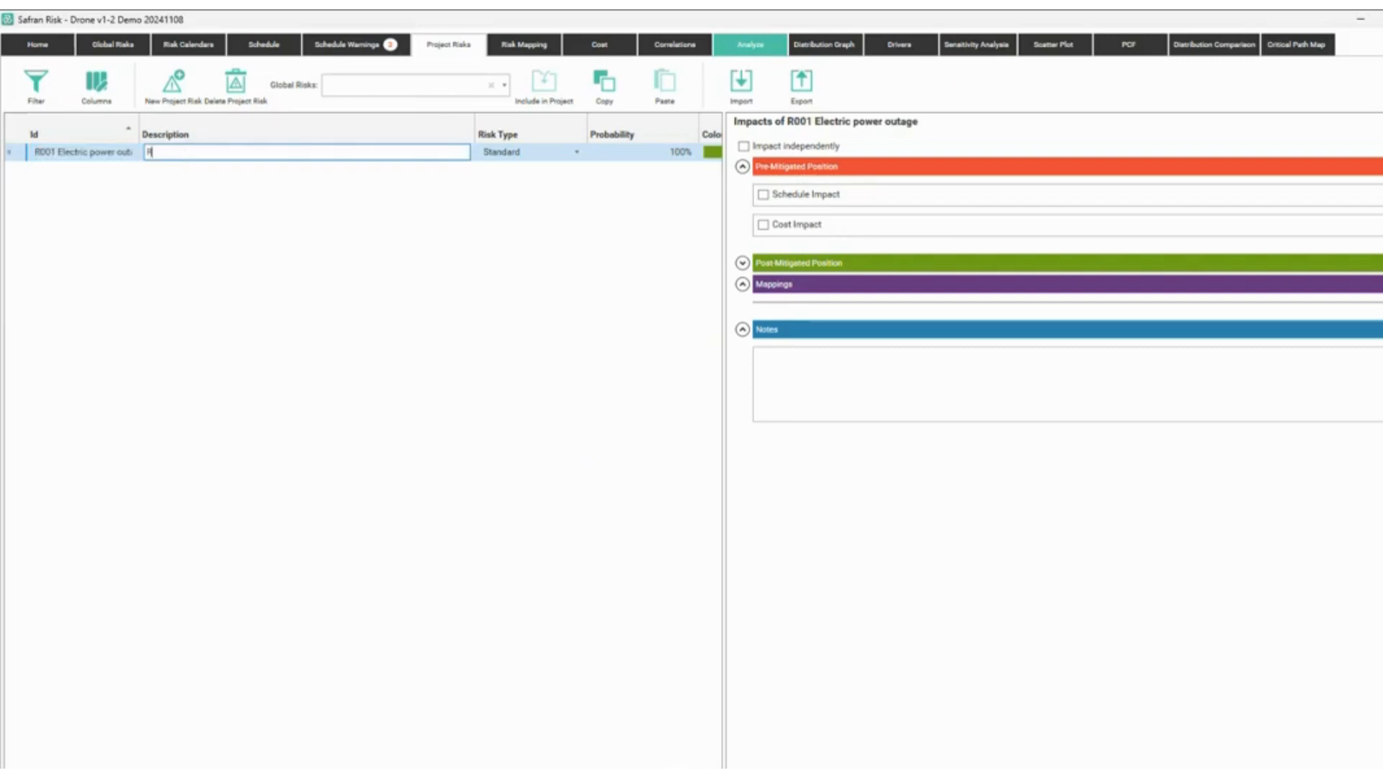
{"action": "type", "text": "emote site"}
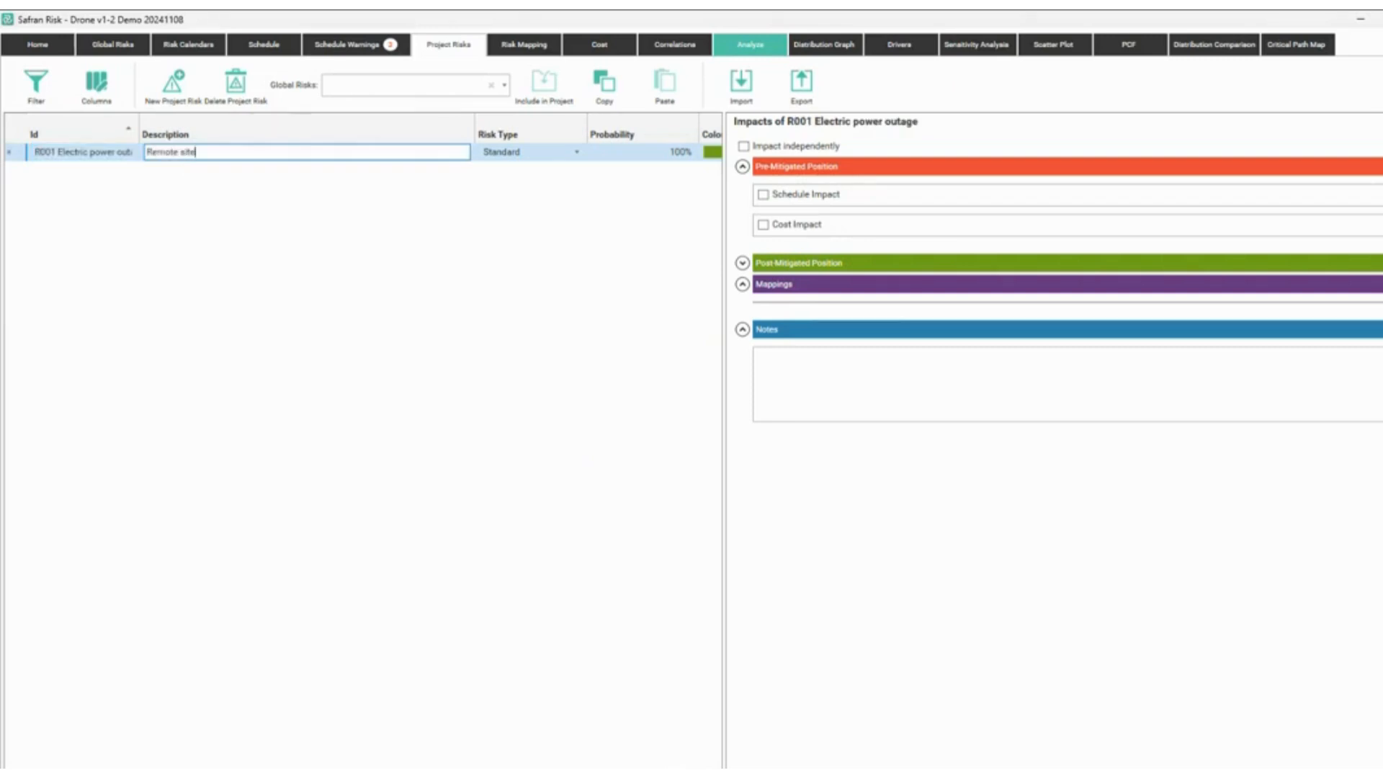
{"action": "type", "text": " - very frequently"}
{"action": "key", "text": "Return"}
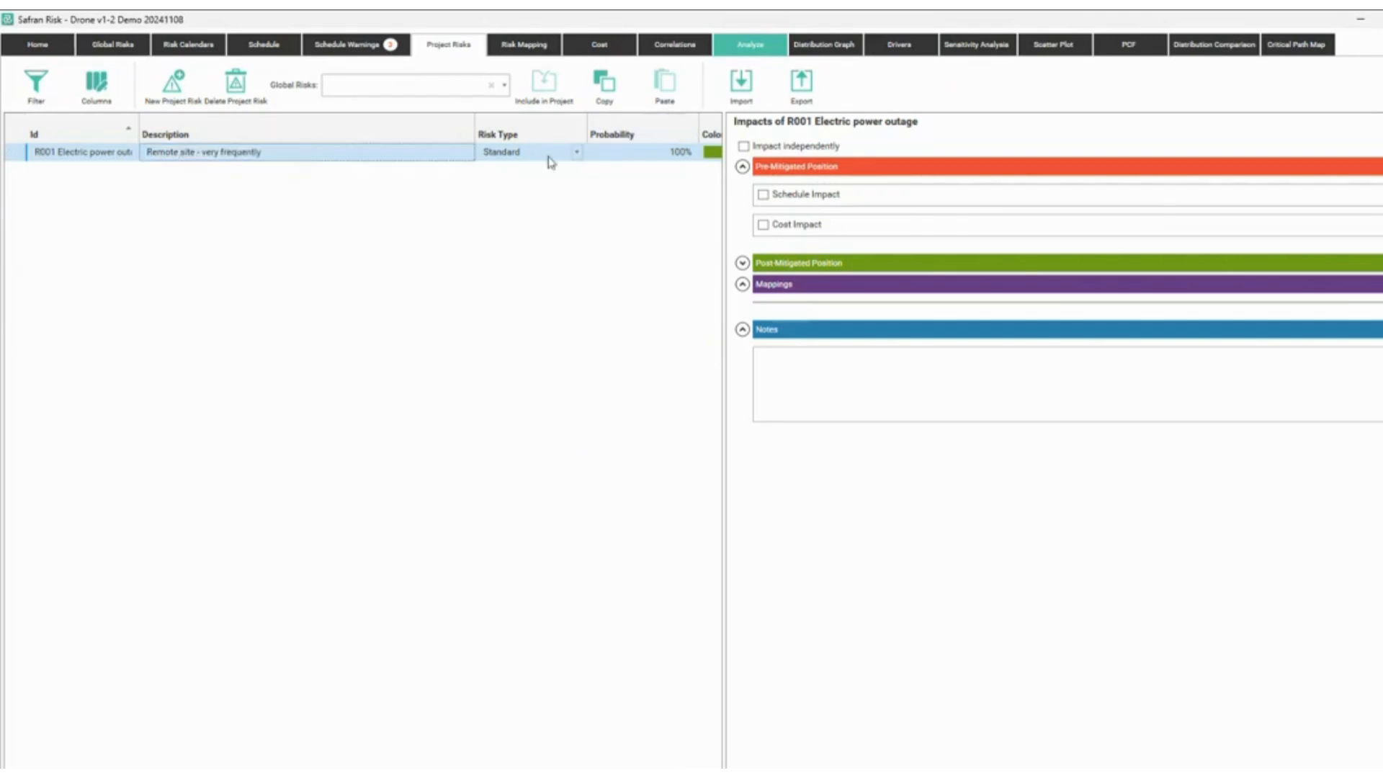
{"action": "left_click", "coordinate": [636, 154]}
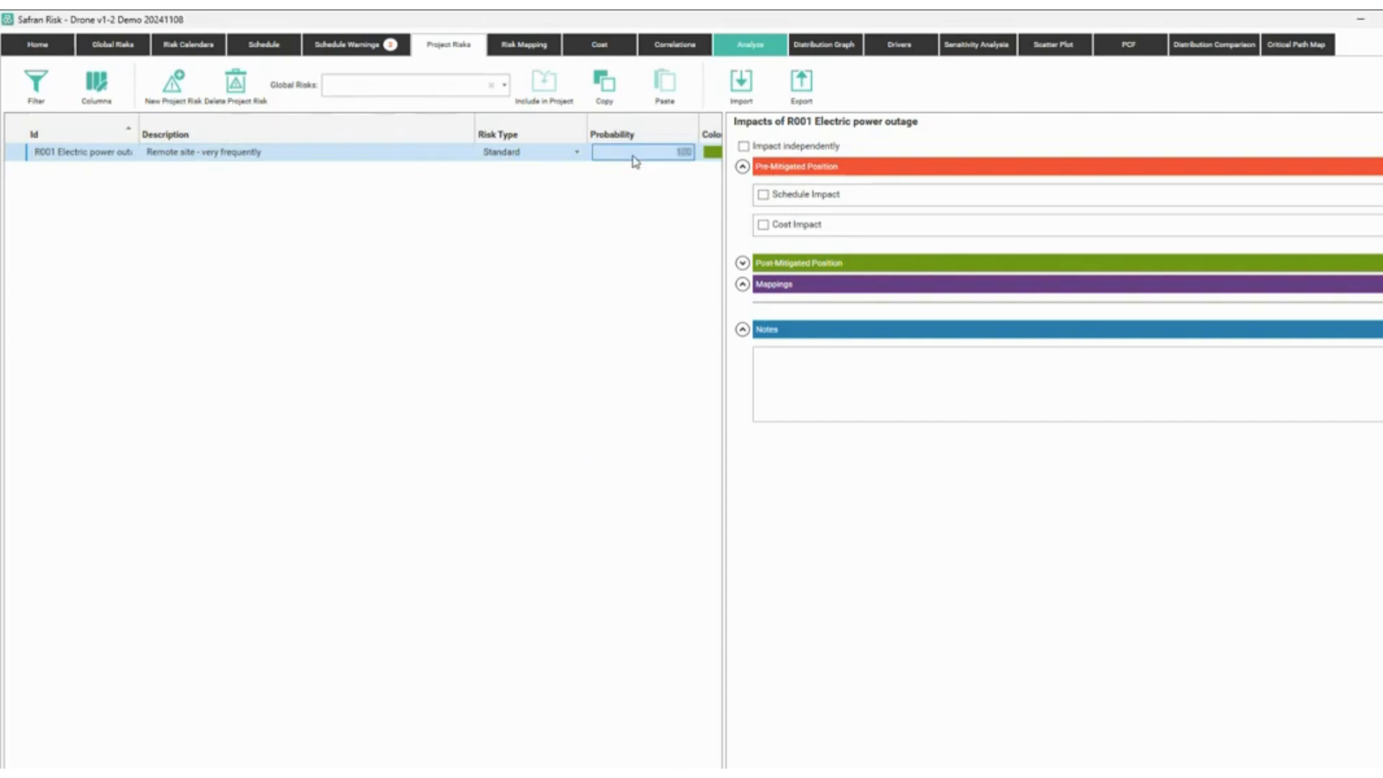
{"action": "type", "text": "40"}
{"action": "key", "text": "Return"}
Box the impact options and mark around the risk grid, then clear the sketches.
{"action": "mouse_move", "coordinate": [725, 134]}
{"action": "left_mouse_down"}
{"action": "mouse_move", "coordinate": [840, 333]}
{"action": "mouse_move", "coordinate": [882, 372]}
{"action": "left_mouse_up"}
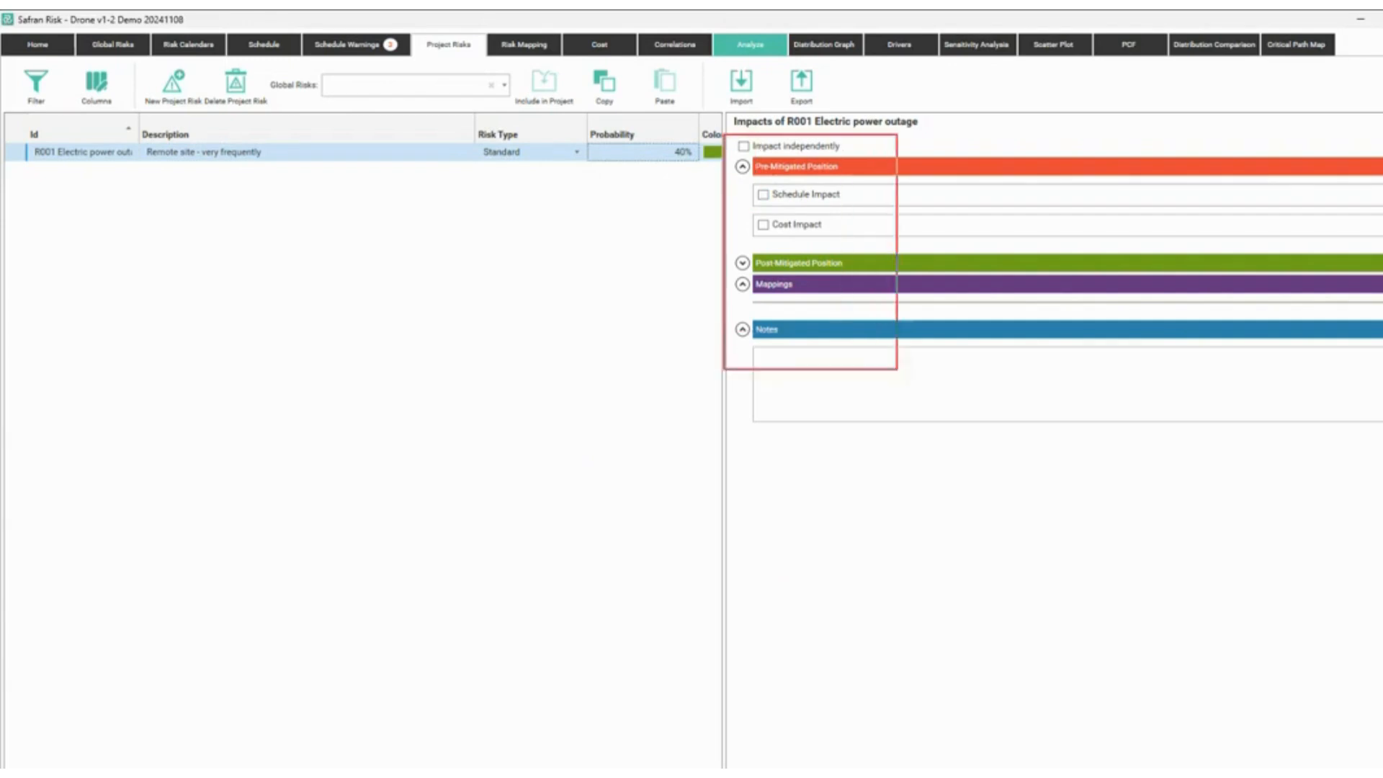
{"action": "mouse_move", "coordinate": [530, 310]}
{"action": "left_mouse_down"}
{"action": "mouse_move", "coordinate": [481, 292]}
{"action": "mouse_move", "coordinate": [471, 306]}
{"action": "left_mouse_up"}
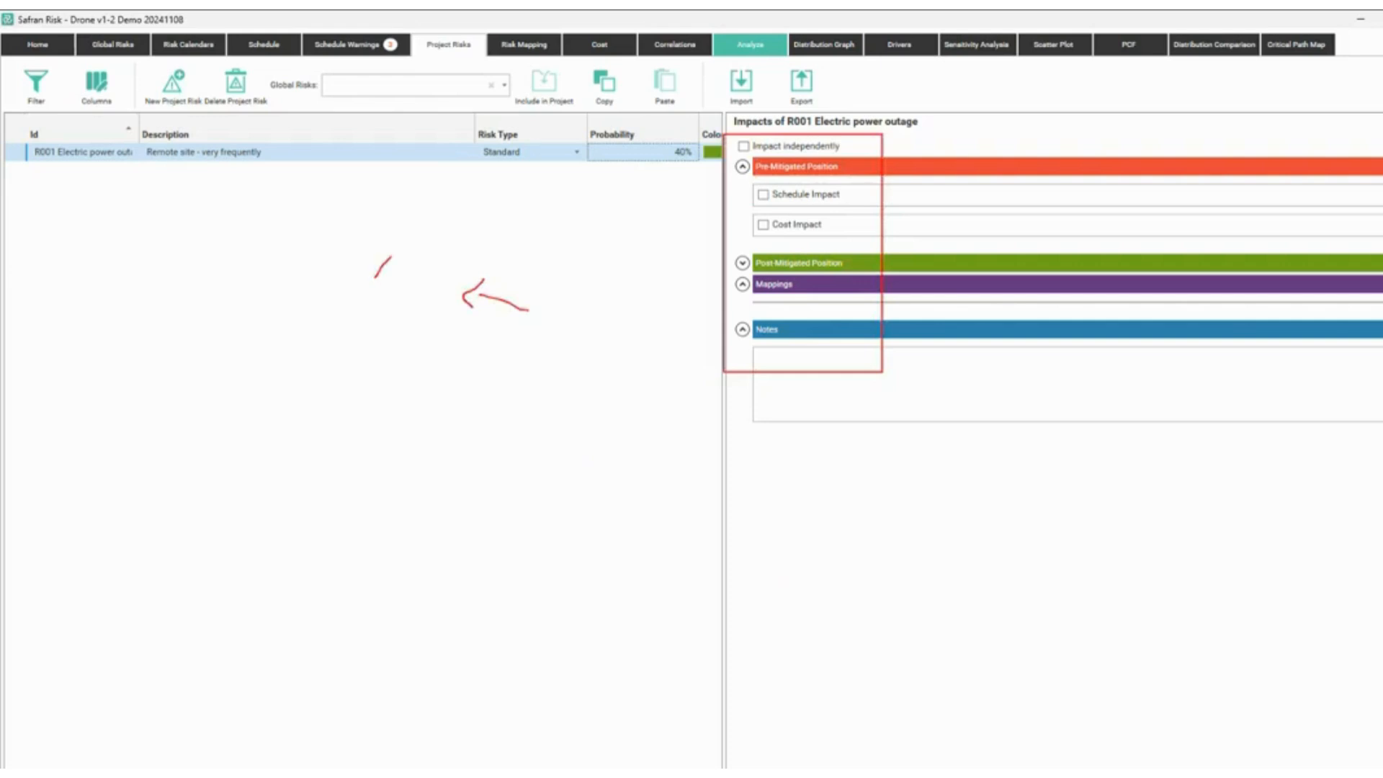
{"action": "left_click_drag", "start_coordinate": [413, 272], "coordinate": [448, 266]}
{"action": "mouse_move", "coordinate": [732, 436]}
{"action": "left_mouse_down"}
{"action": "mouse_move", "coordinate": [807, 431]}
{"action": "mouse_move", "coordinate": [1078, 490]}
{"action": "left_mouse_up"}
{"action": "key", "text": "Escape"}
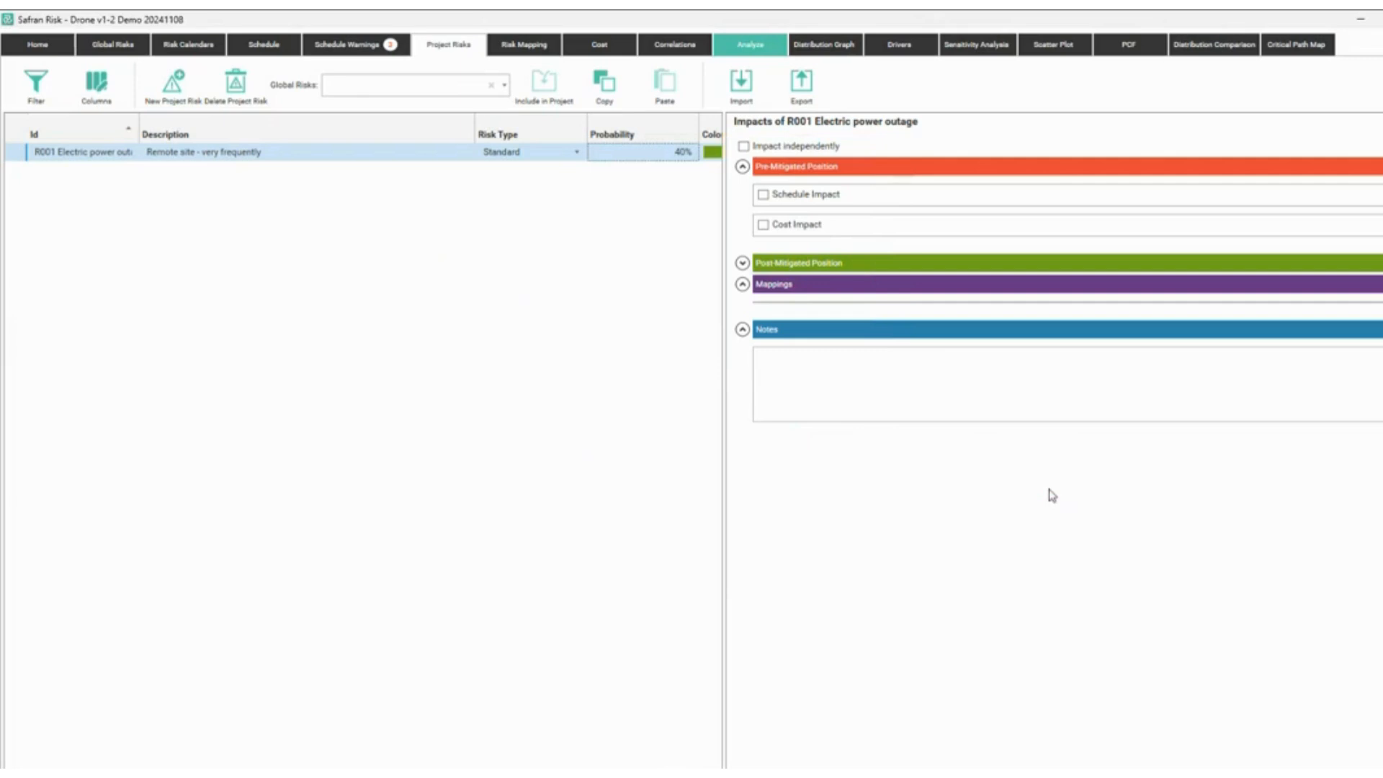
Add a pre-mitigated BetaPert schedule impact to the risk, with Max changed to 140%.
{"action": "left_click", "coordinate": [763, 195]}
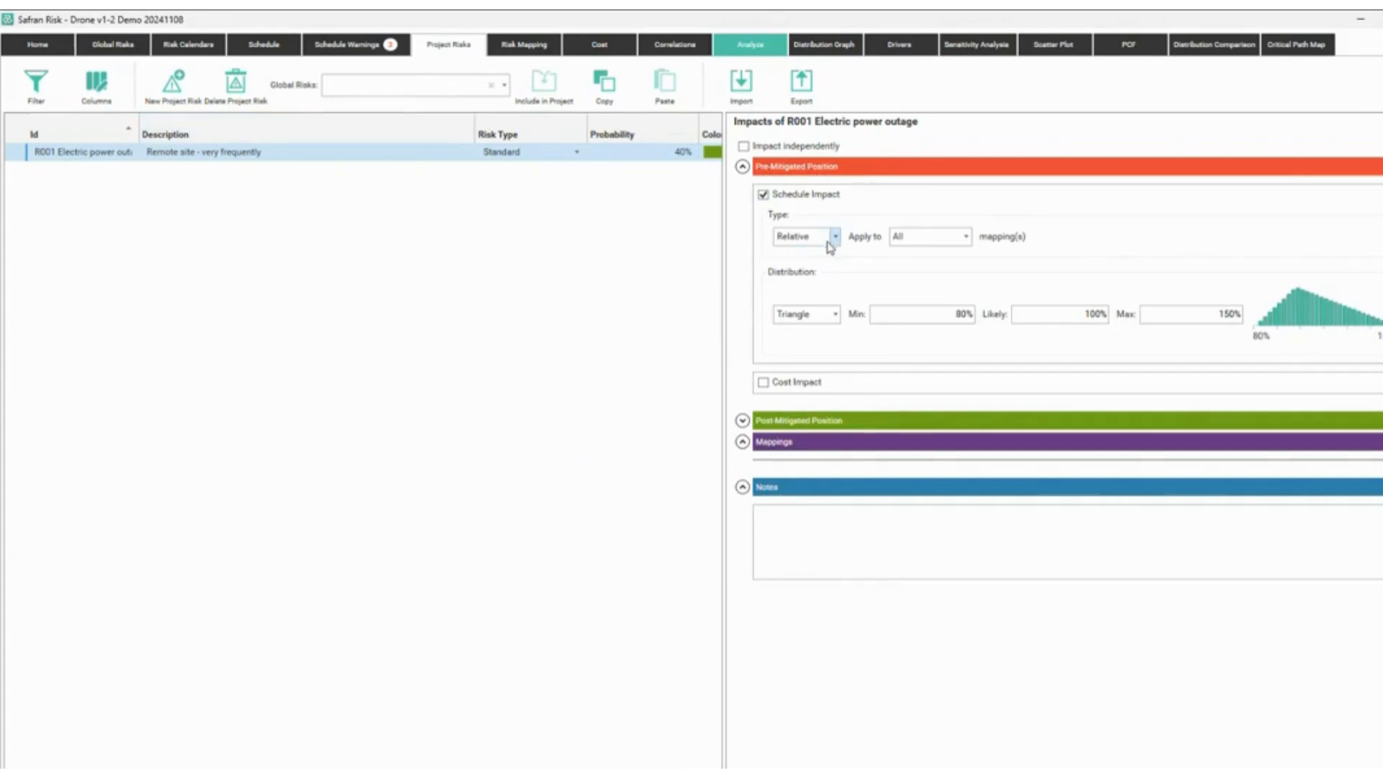
{"action": "left_click", "coordinate": [837, 316]}
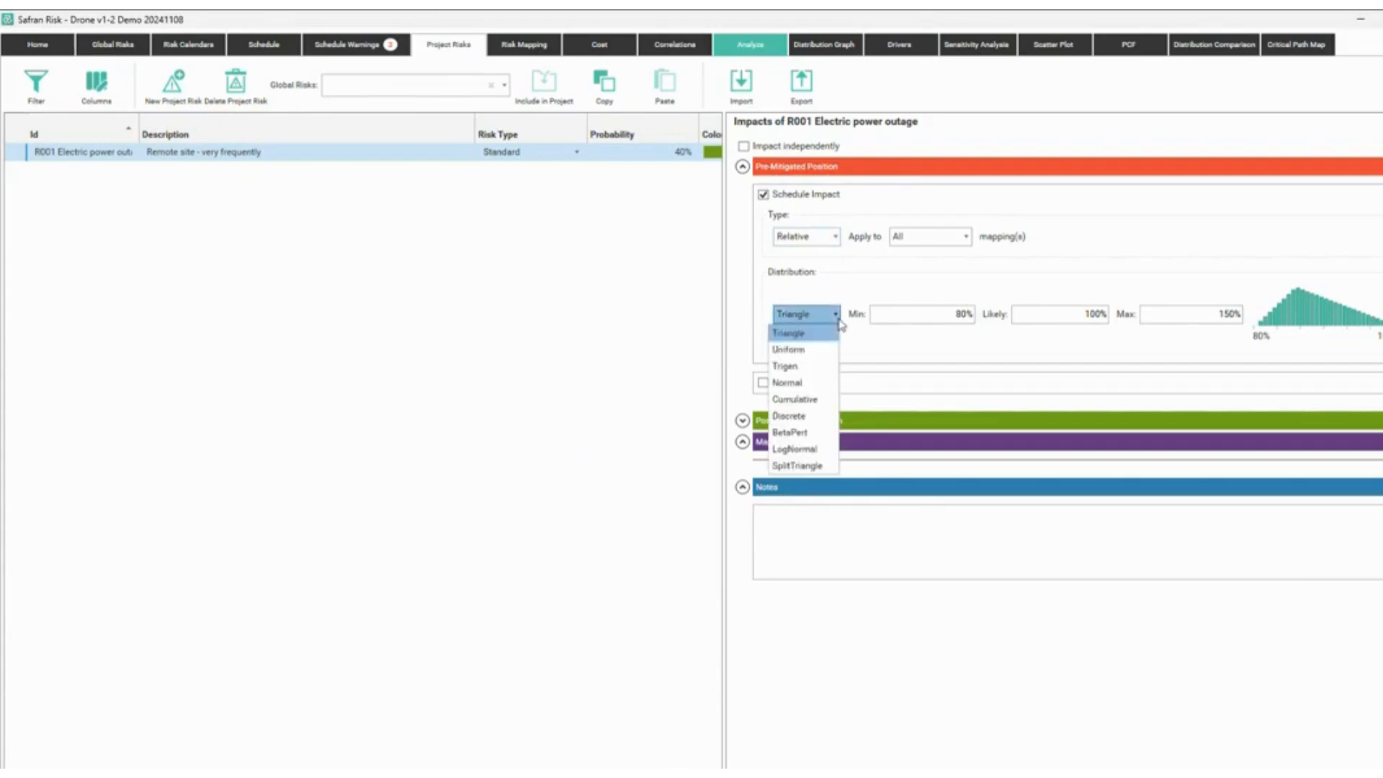
{"action": "left_click", "coordinate": [793, 432]}
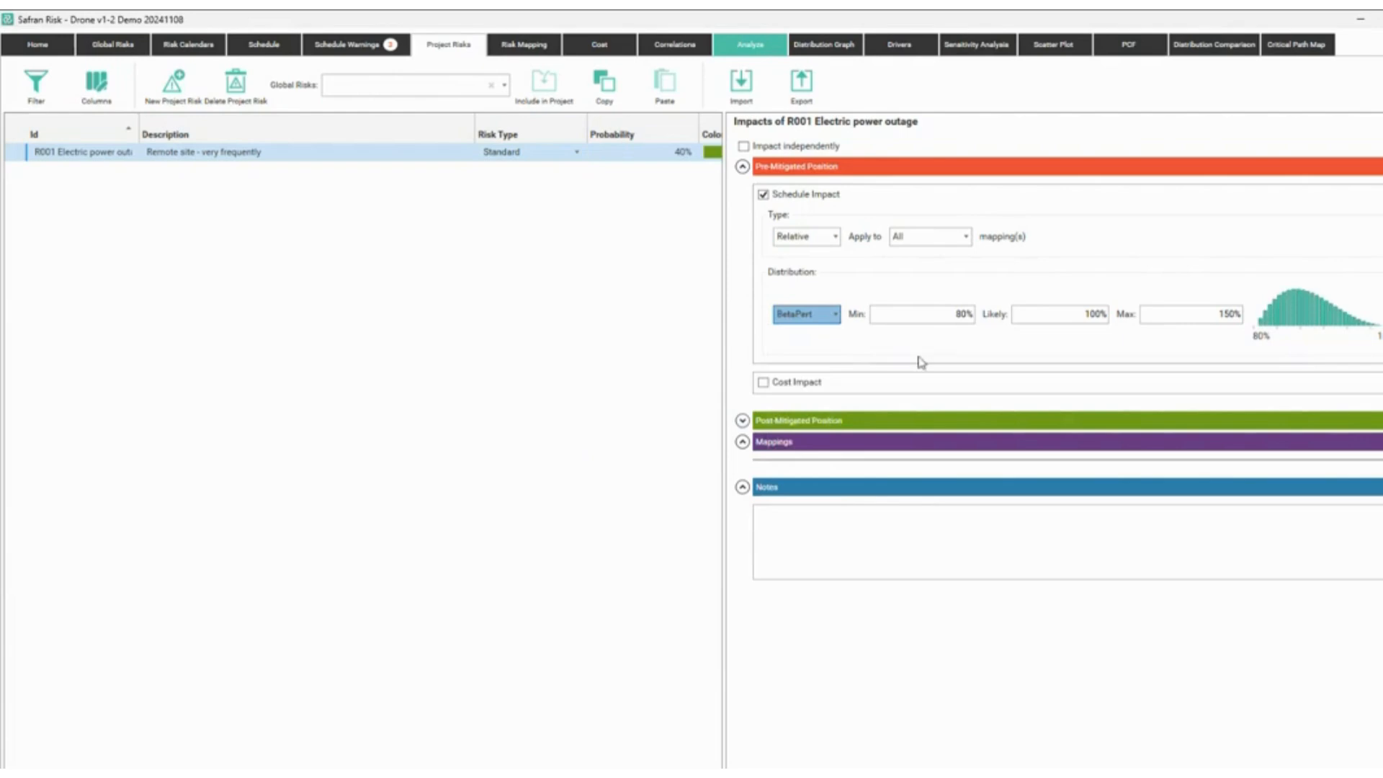
{"action": "left_click", "coordinate": [959, 314]}
{"action": "left_click", "coordinate": [1081, 317]}
{"action": "left_click", "coordinate": [1217, 316]}
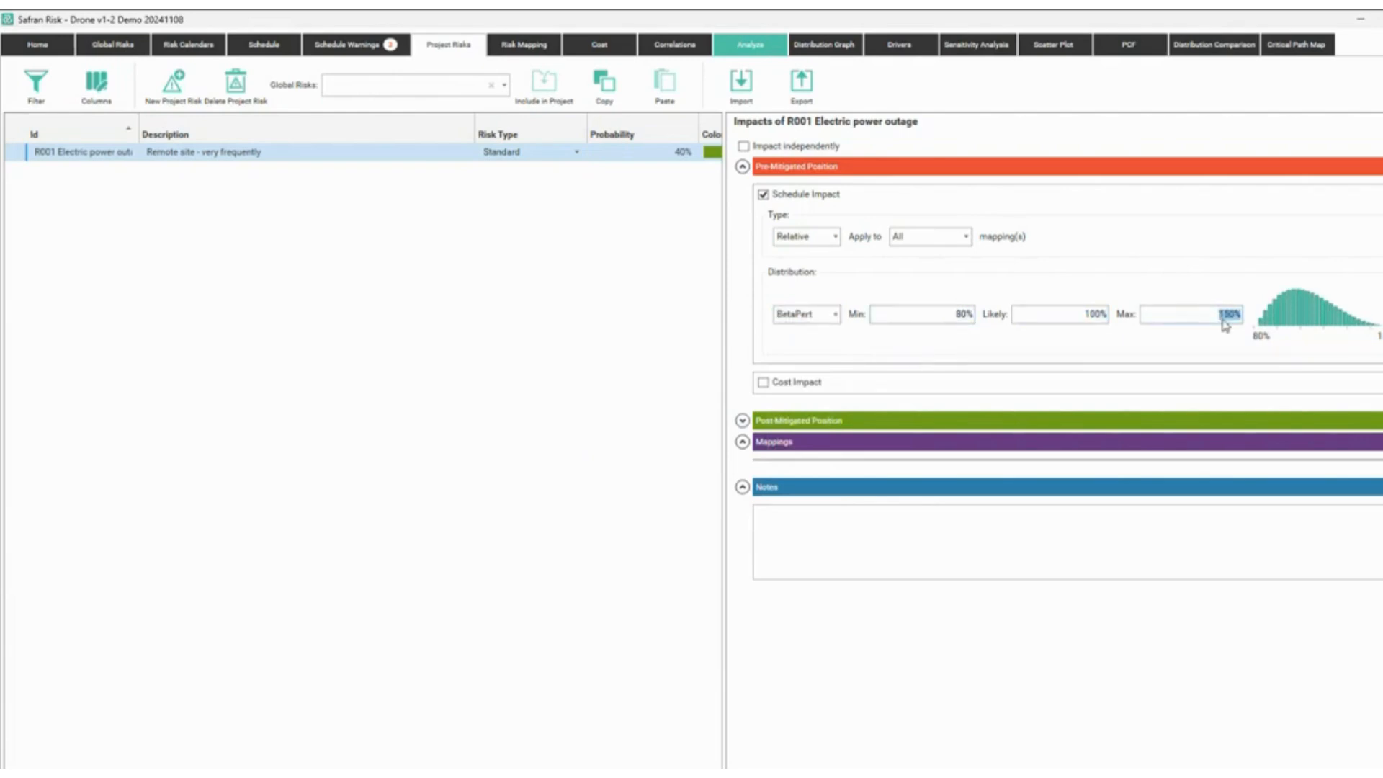
{"action": "type", "text": "140"}
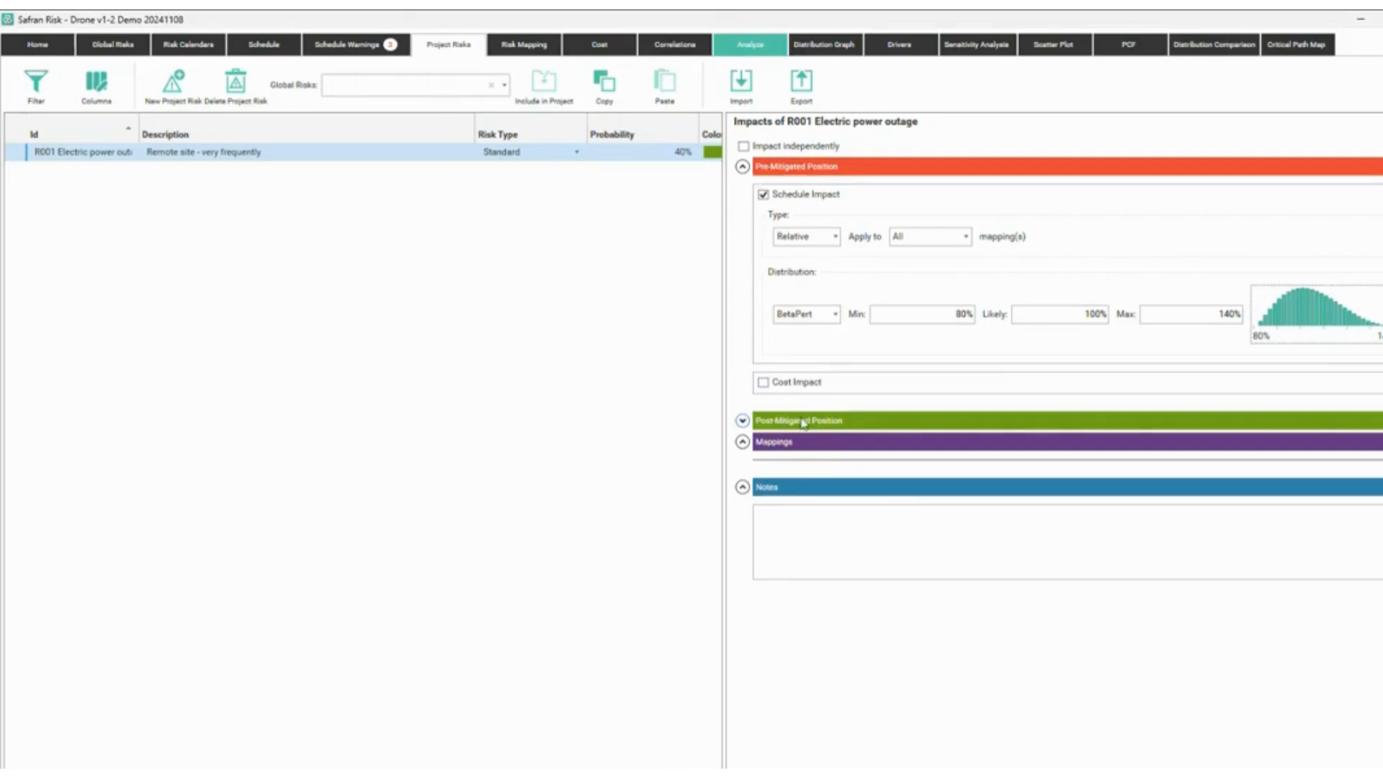
Add a post-mitigated schedule impact to R001, with Min 95% and Max 110%.
{"action": "left_click", "coordinate": [742, 422]}
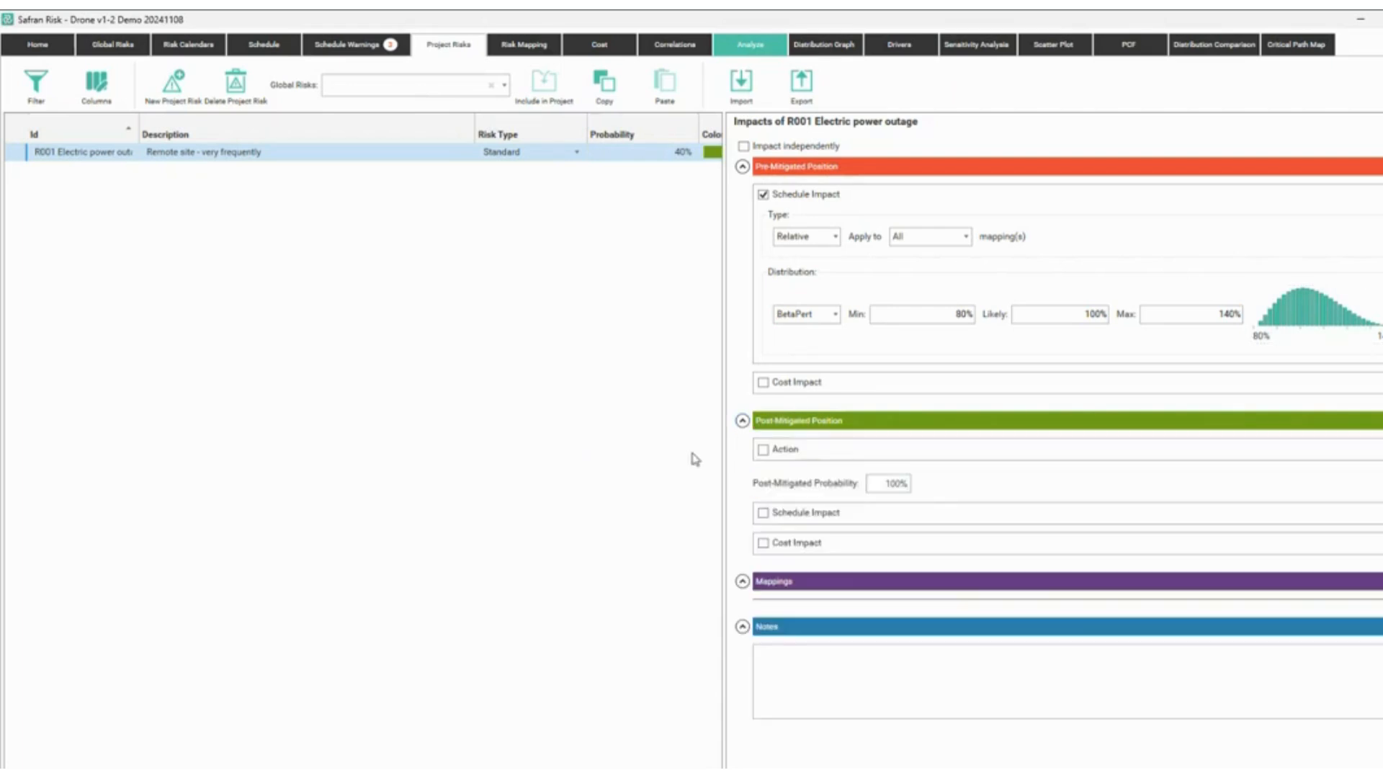
{"action": "left_click", "coordinate": [764, 513]}
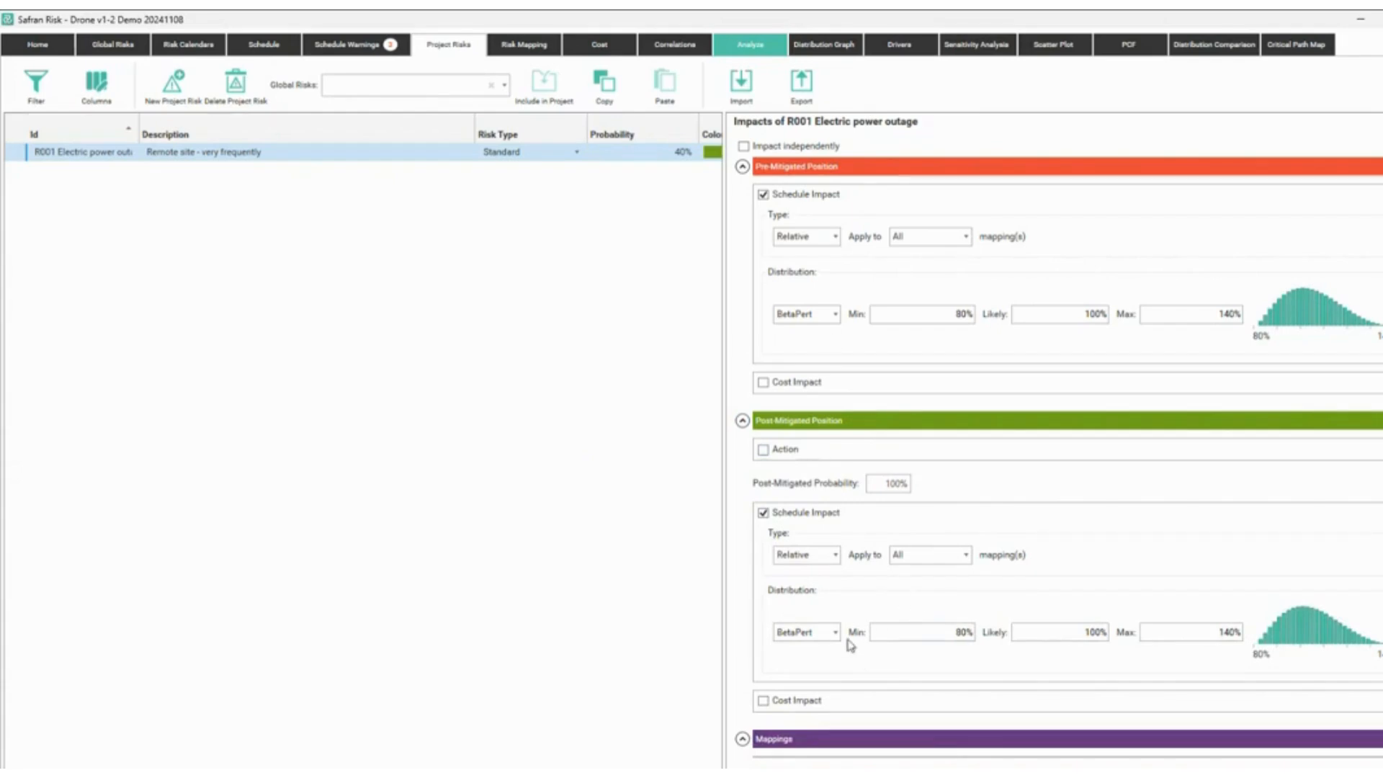
{"action": "mouse_move", "coordinate": [760, 611]}
{"action": "left_mouse_down"}
{"action": "mouse_move", "coordinate": [1120, 638]}
{"action": "mouse_move", "coordinate": [1360, 686]}
{"action": "left_mouse_up"}
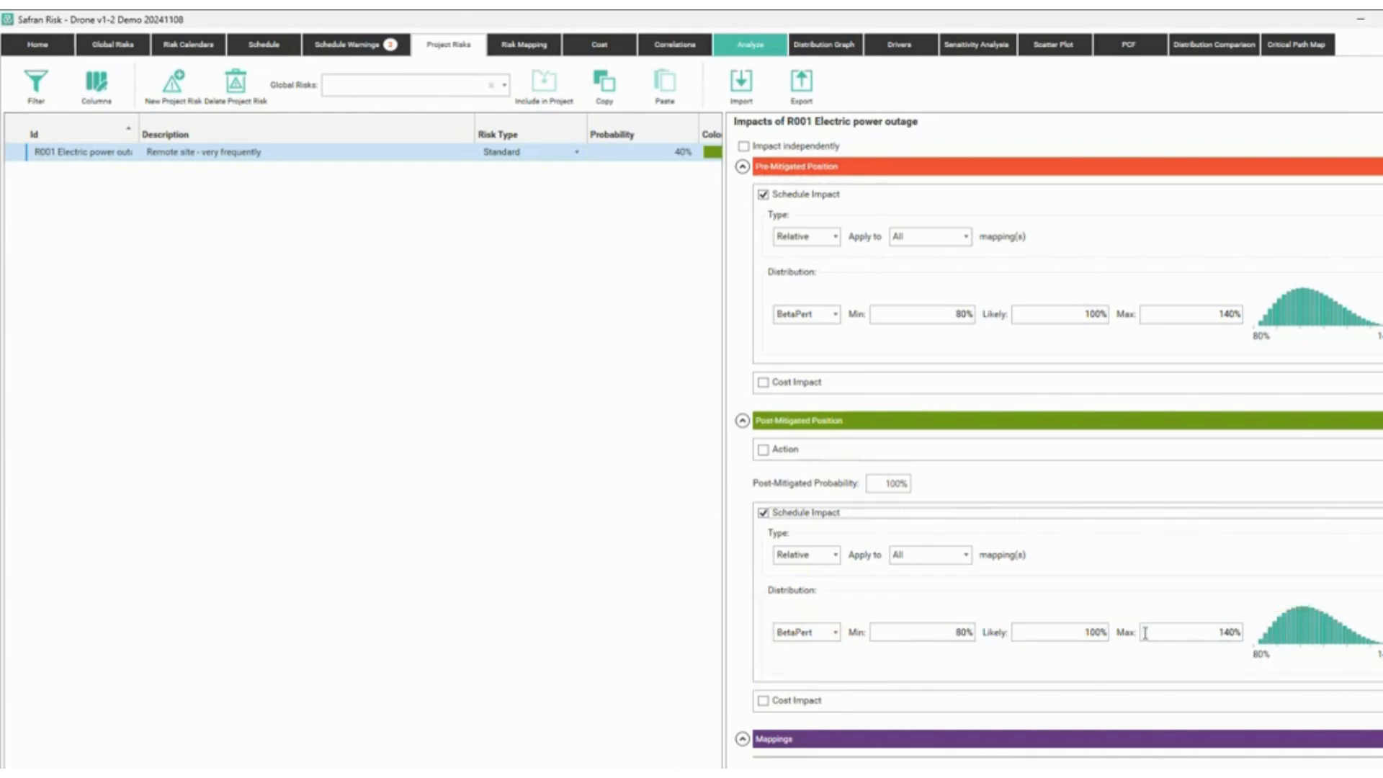
{"action": "double_click", "coordinate": [968, 639]}
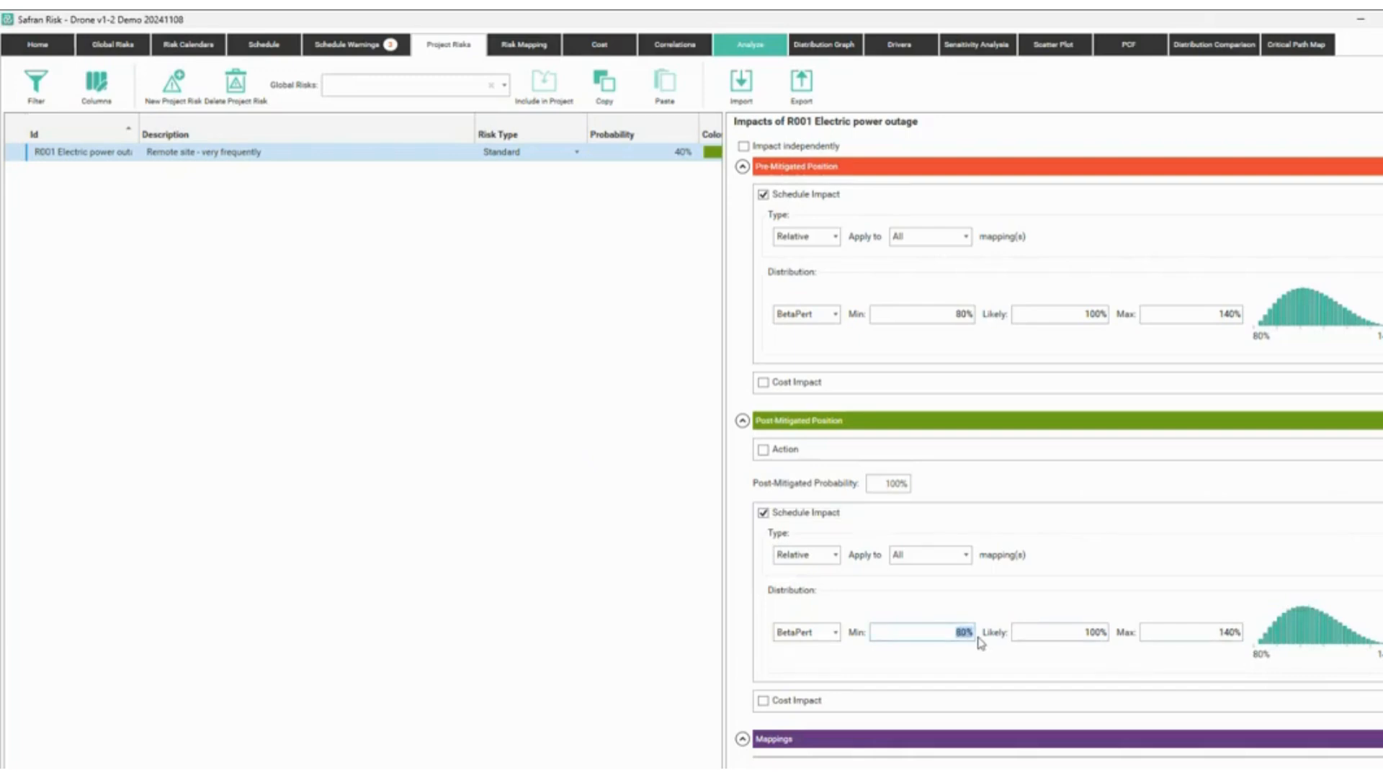
{"action": "type", "text": "95"}
{"action": "key", "text": "Tab"}
{"action": "key", "text": "Tab"}
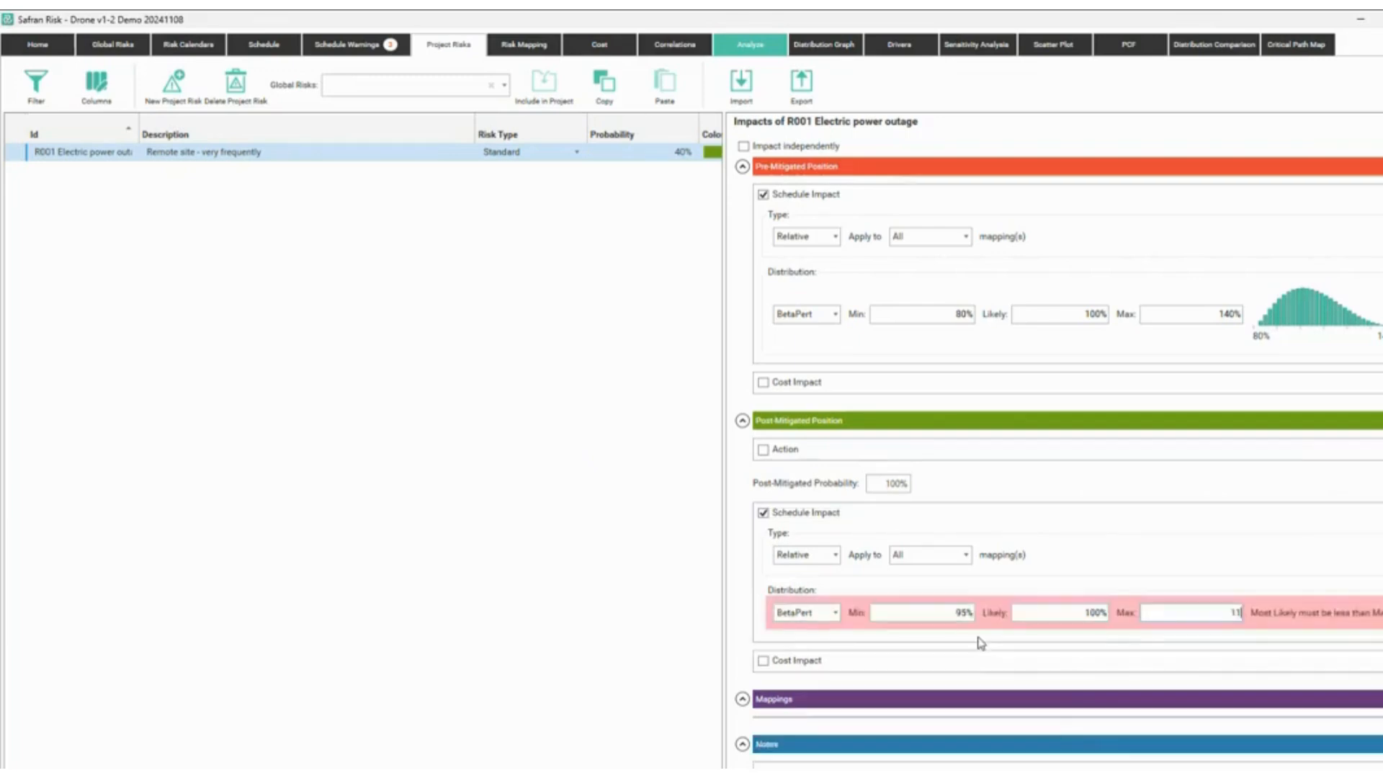
{"action": "type", "text": "110"}
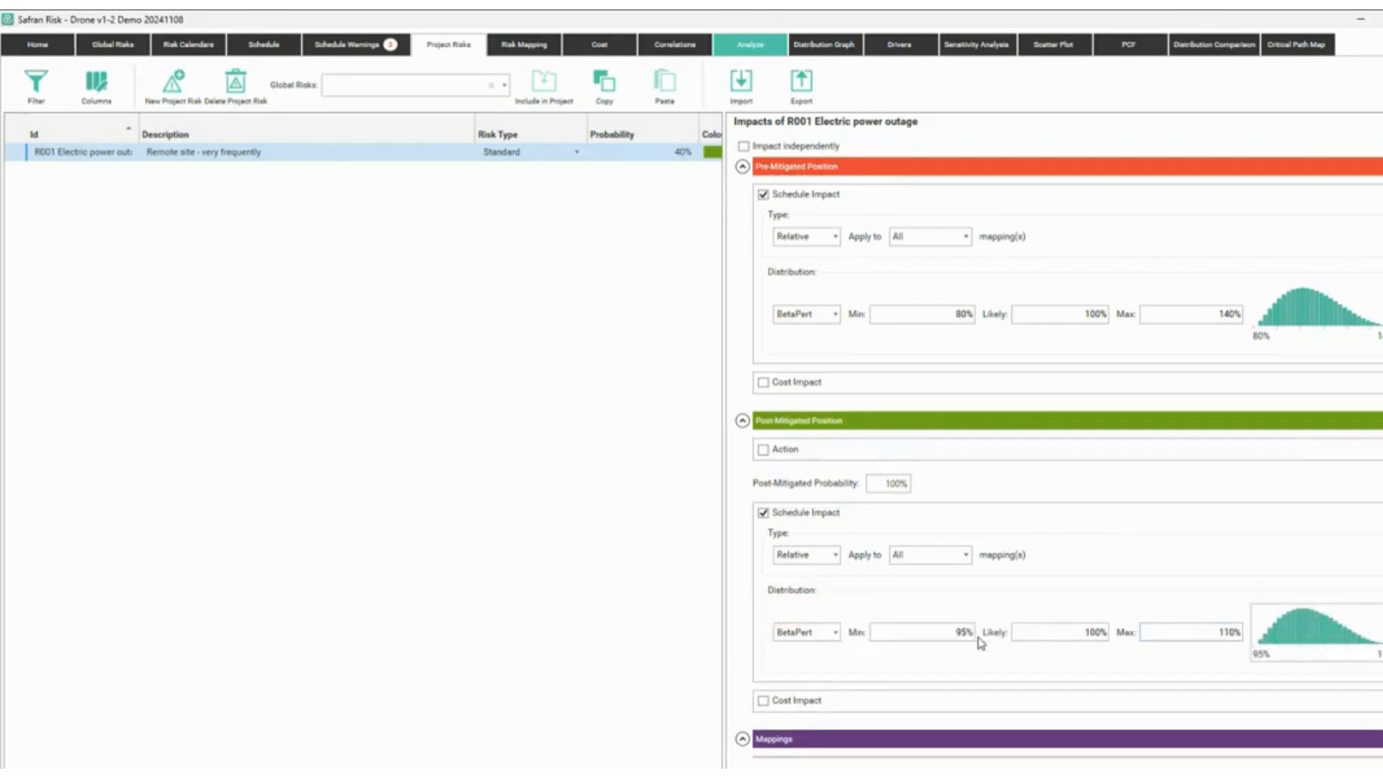
{"action": "left_click", "coordinate": [115, 49]}
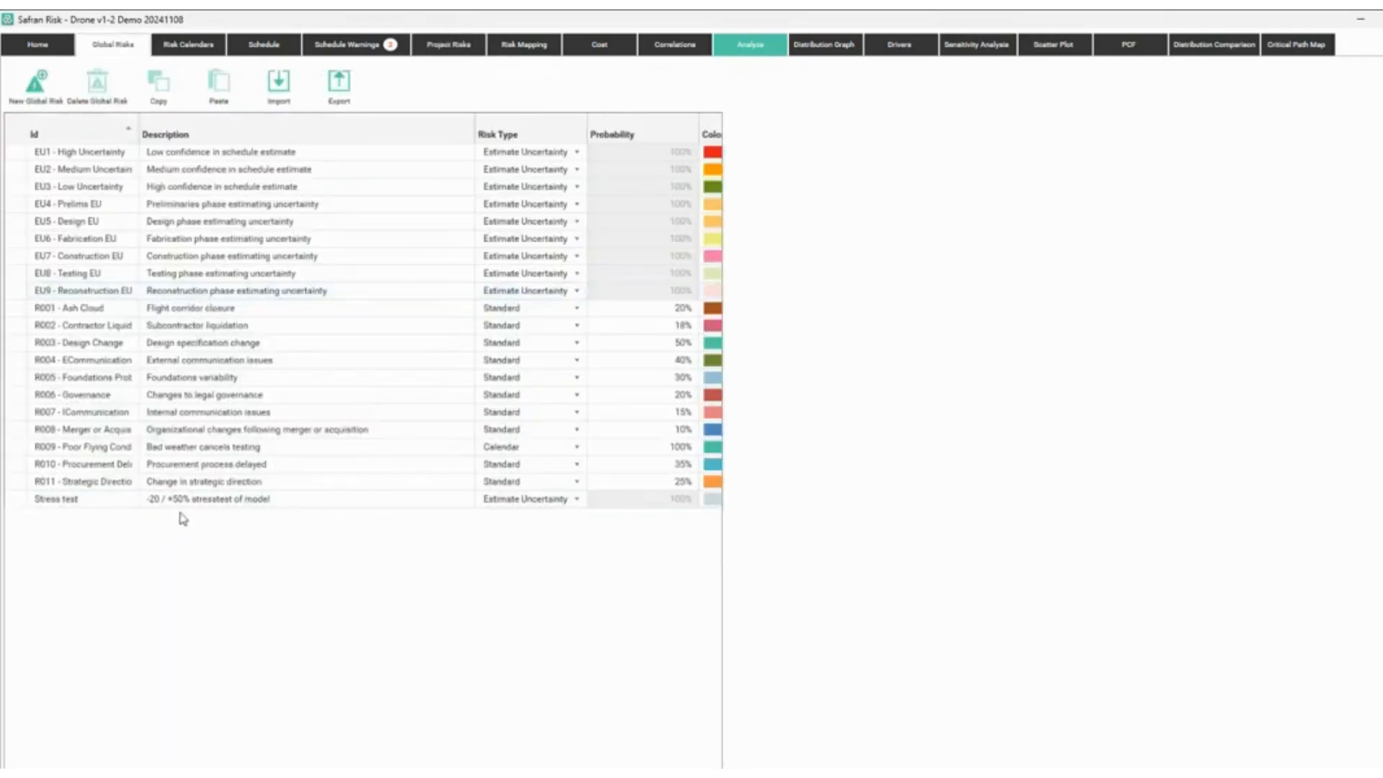
{"action": "mouse_move", "coordinate": [26, 116]}
{"action": "left_mouse_down"}
{"action": "mouse_move", "coordinate": [618, 411]}
{"action": "mouse_move", "coordinate": [753, 510]}
{"action": "left_mouse_up"}
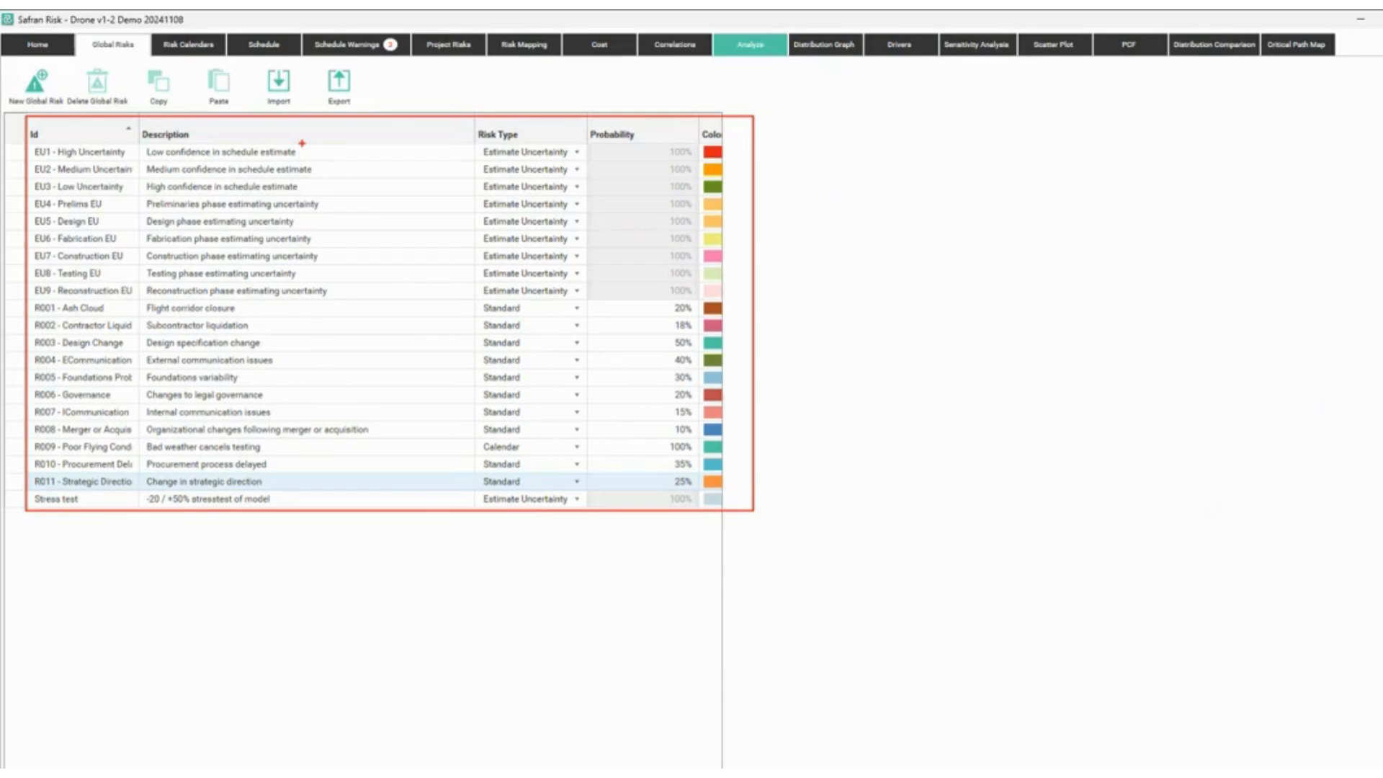
{"action": "key", "text": "Escape"}
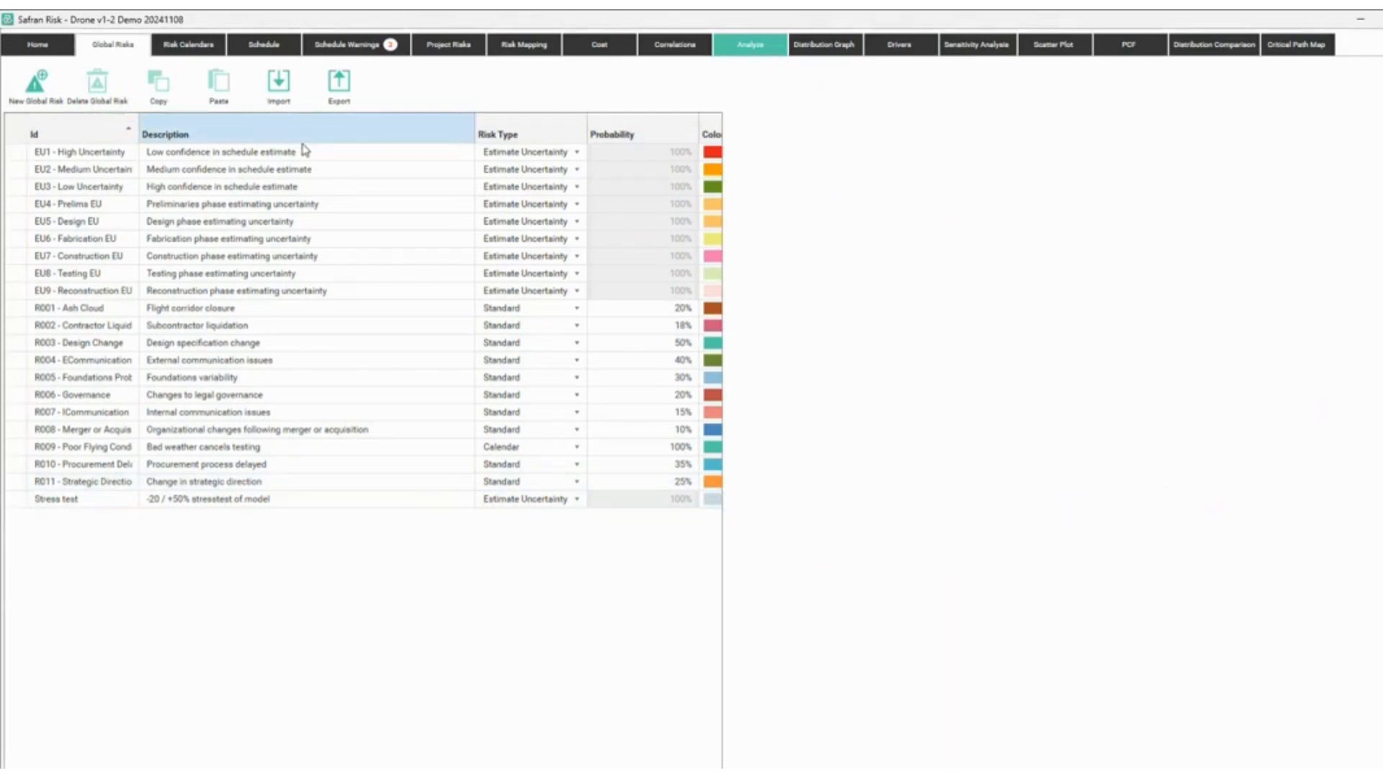
Include global risks EU1, EU2 and EU3 in the project risk list.
{"action": "left_click", "coordinate": [447, 49]}
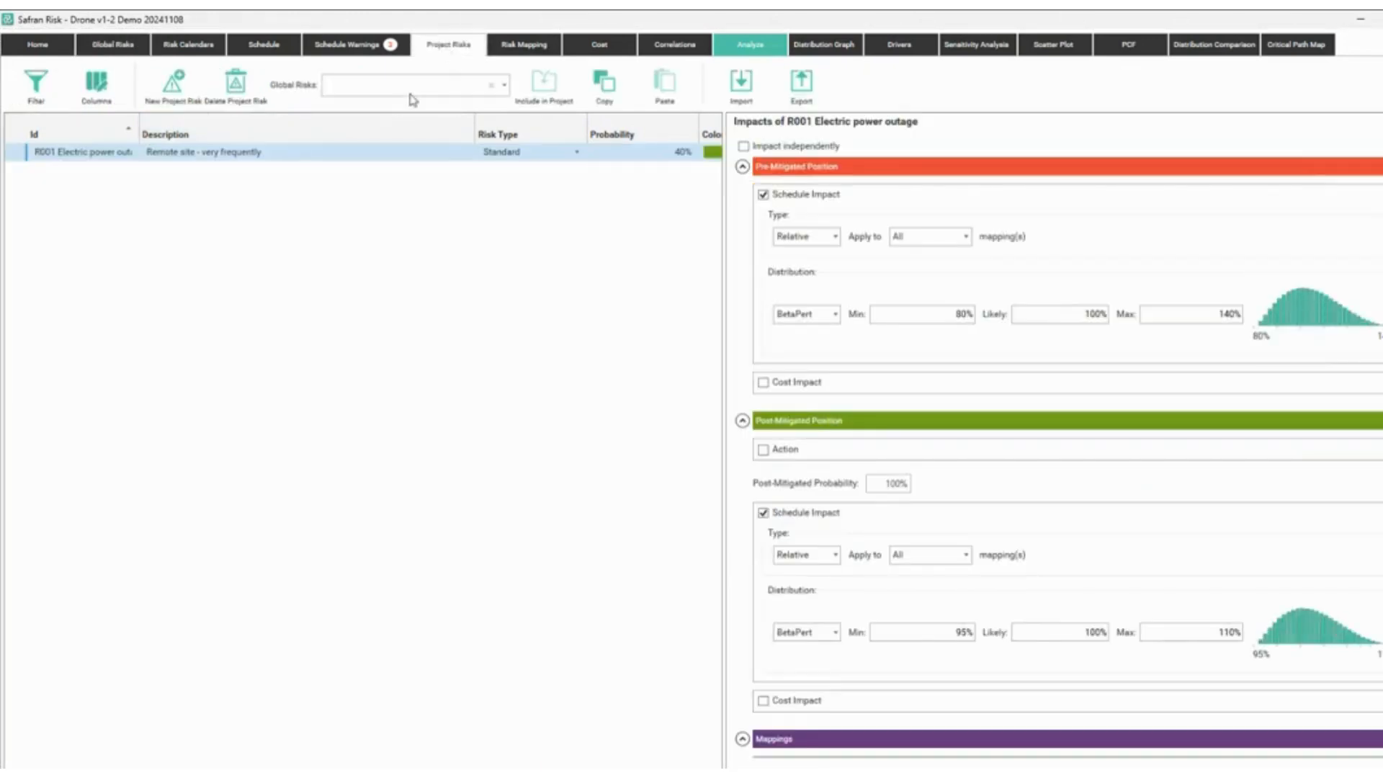
{"action": "left_click", "coordinate": [505, 85]}
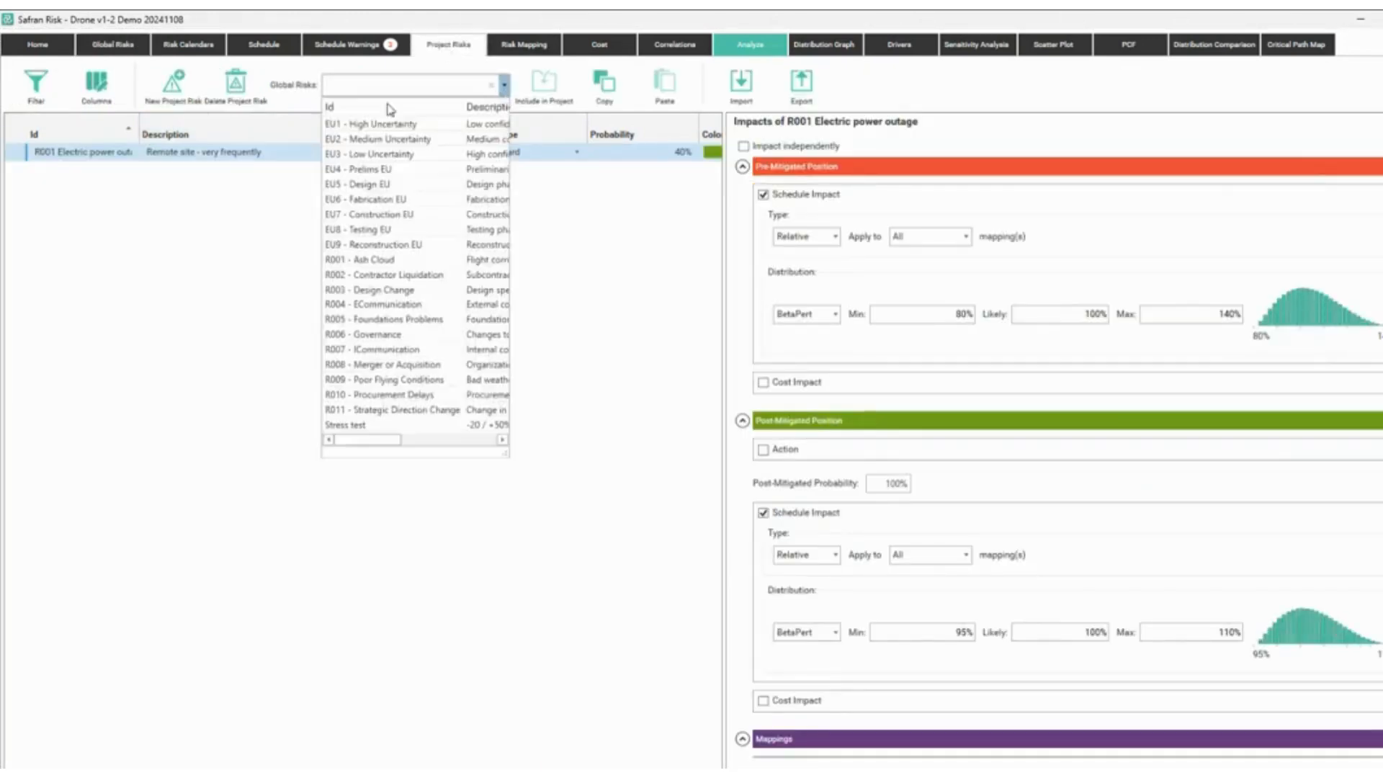
{"action": "left_click", "coordinate": [438, 126]}
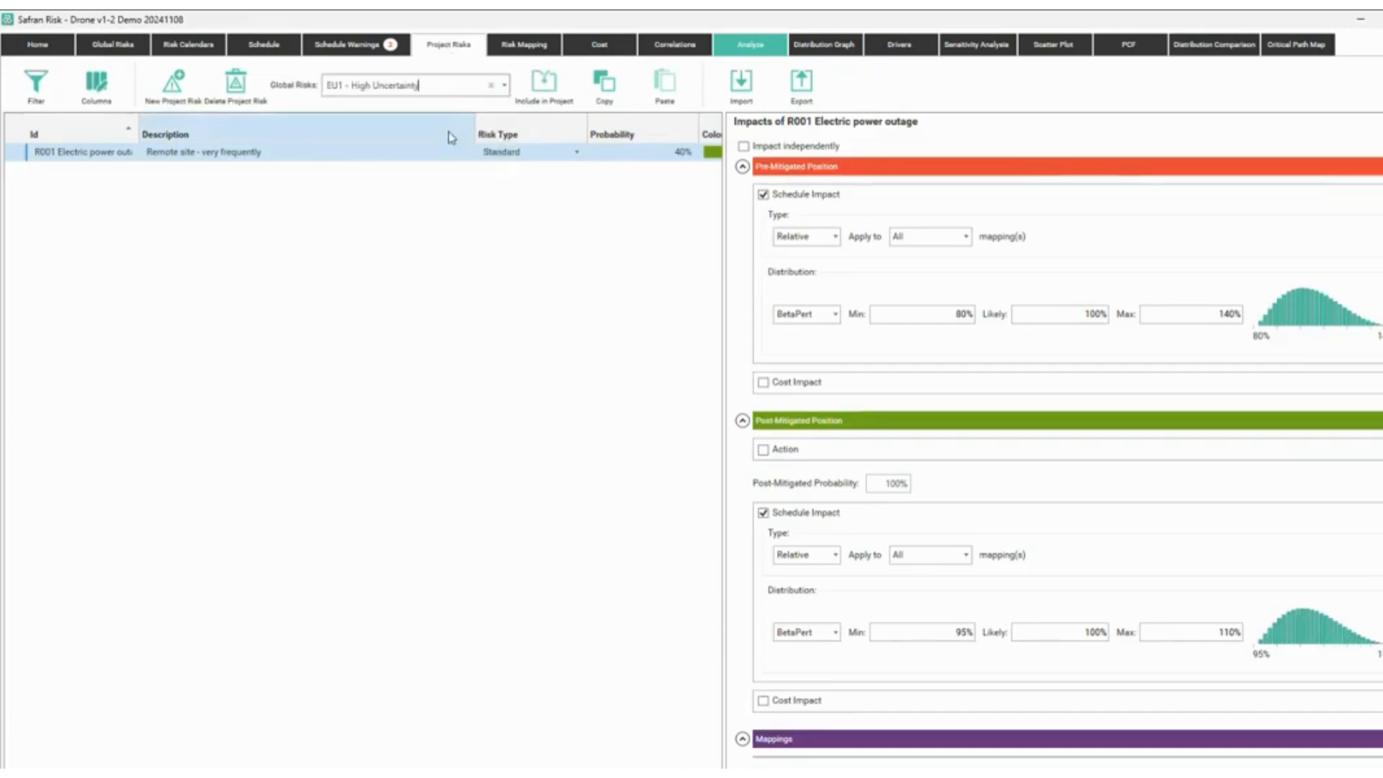
{"action": "left_click", "coordinate": [544, 86]}
{"action": "left_click", "coordinate": [504, 85]}
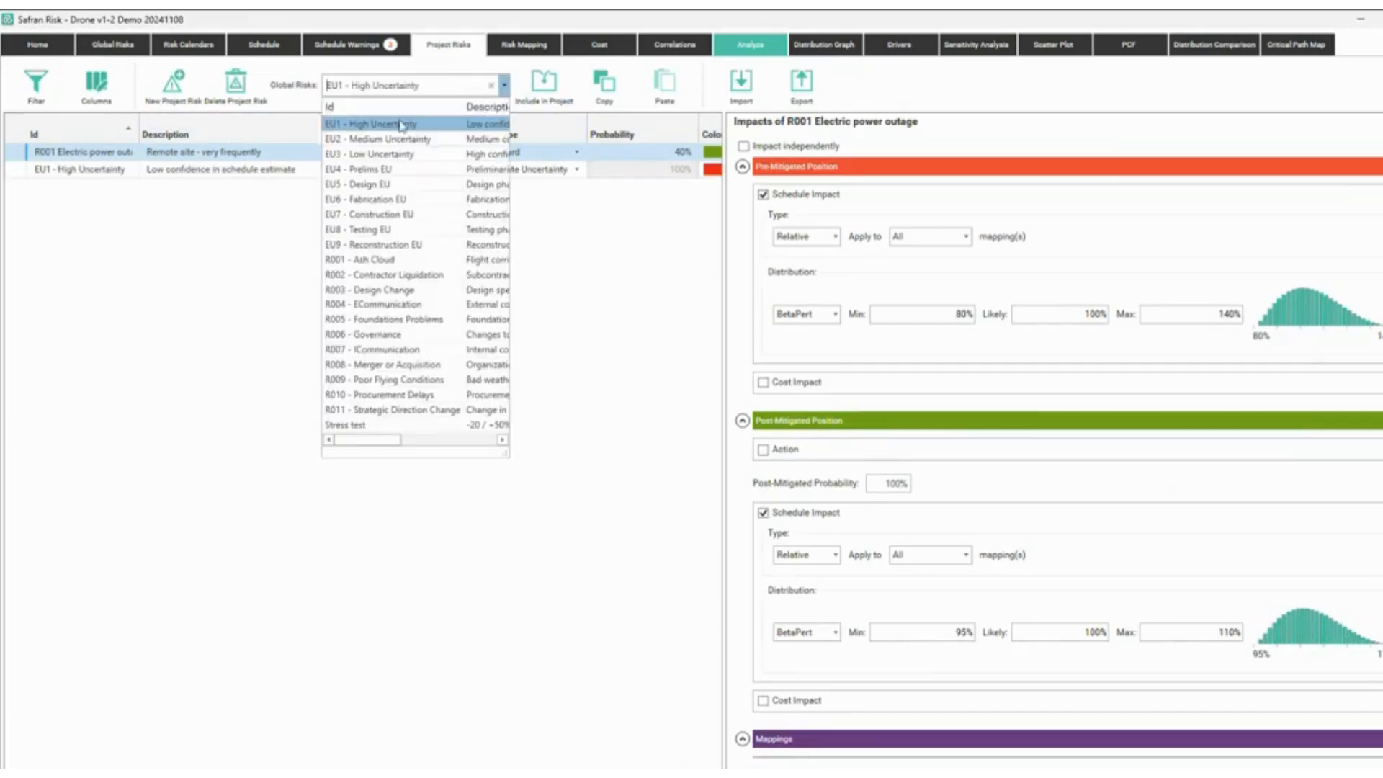
{"action": "left_click", "coordinate": [403, 140]}
{"action": "left_click", "coordinate": [544, 87]}
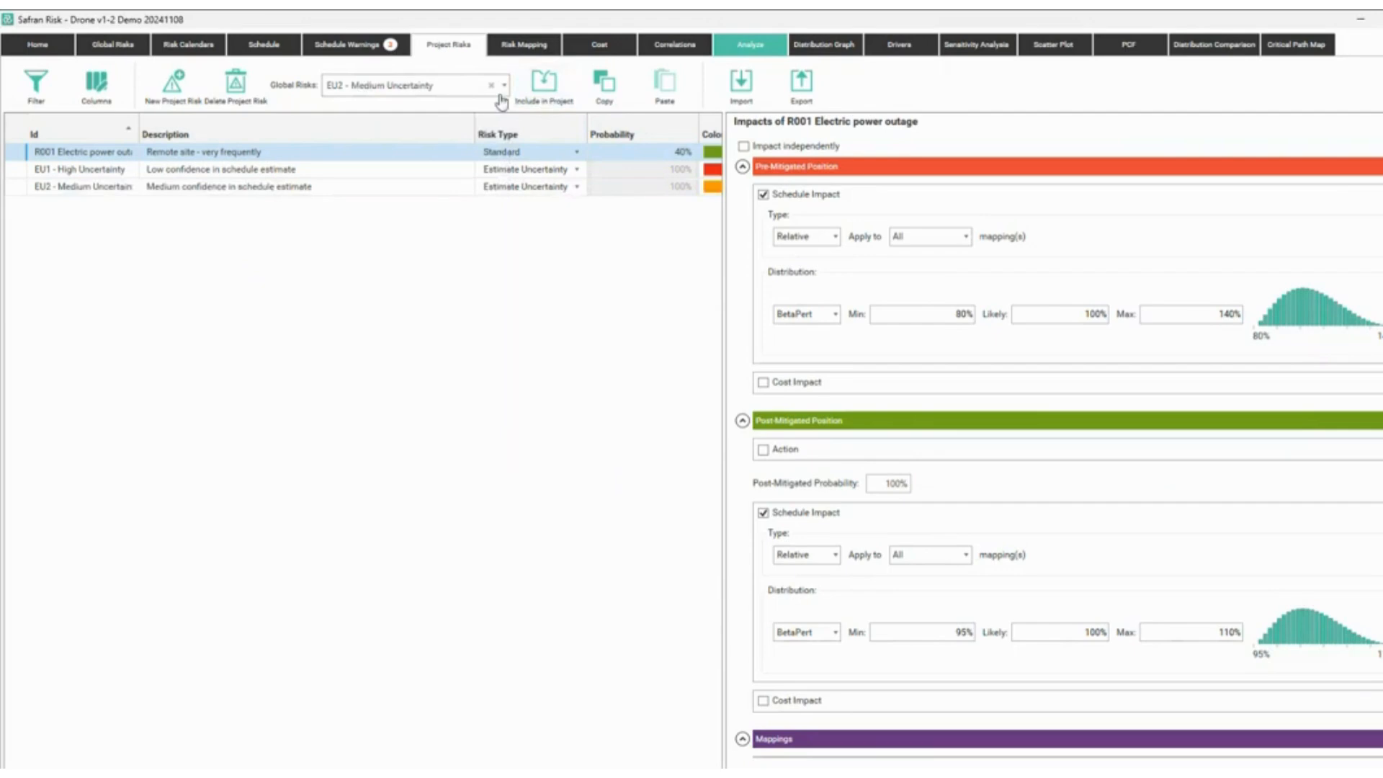
{"action": "left_click", "coordinate": [502, 92]}
{"action": "left_click", "coordinate": [412, 153]}
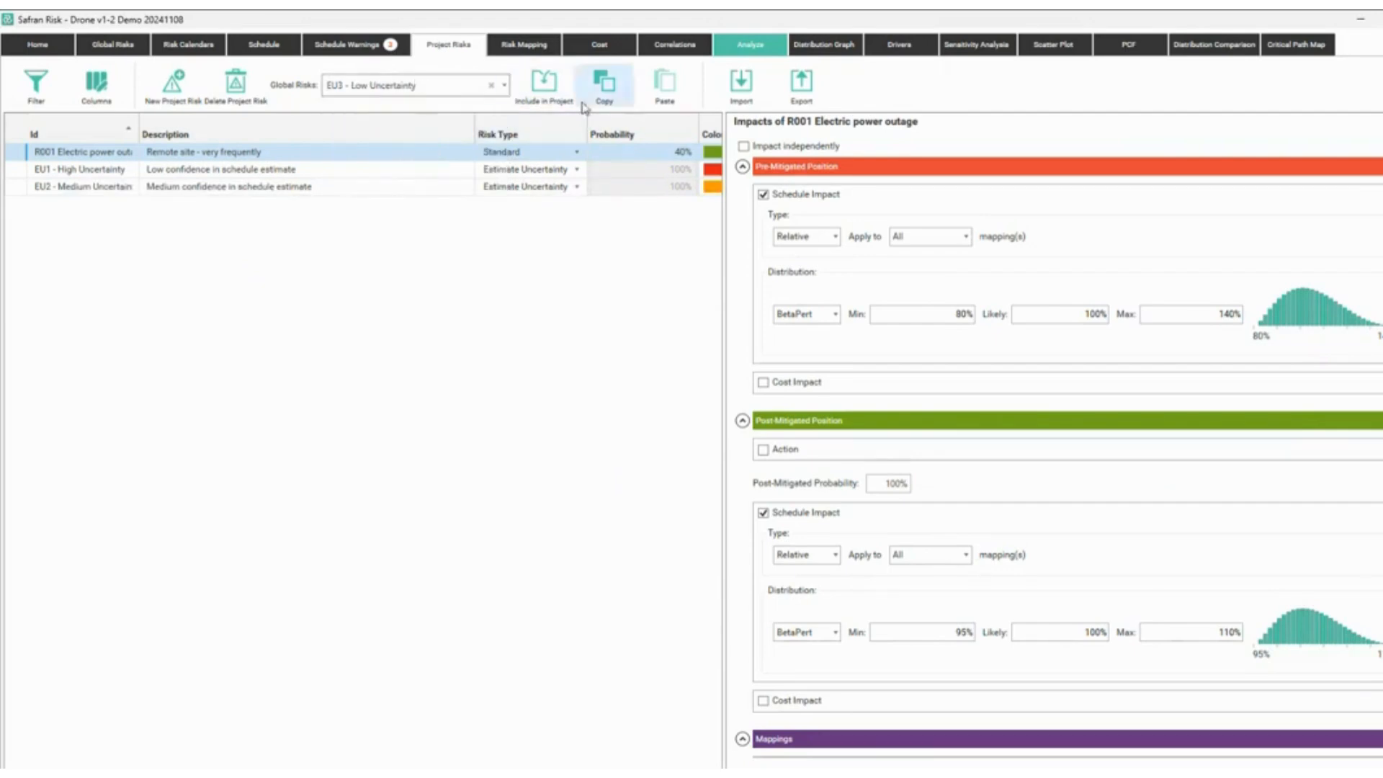
{"action": "left_click", "coordinate": [543, 87]}
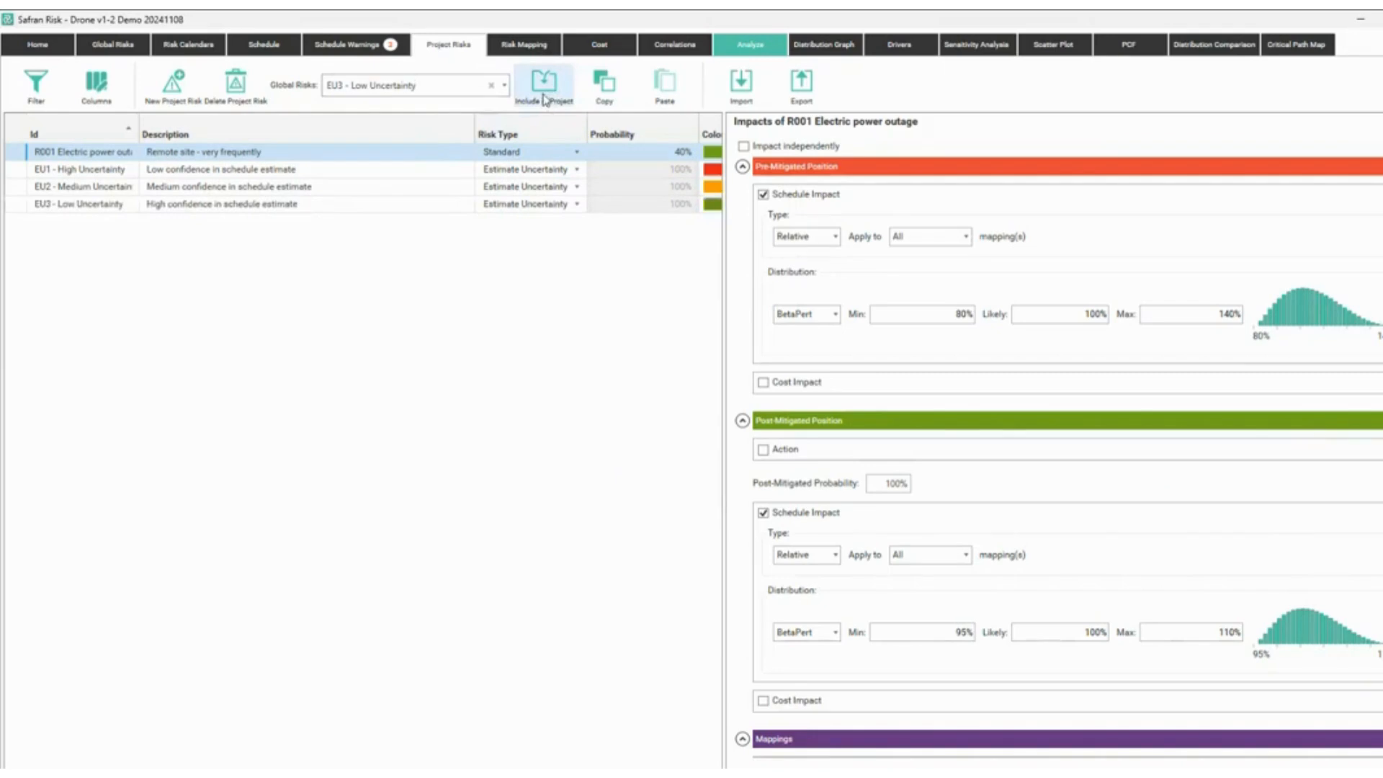
Review the impacts of EU1–EU3, keeping EU1's risk type as Estimate Uncertainty.
{"action": "left_click", "coordinate": [375, 170]}
{"action": "left_click", "coordinate": [400, 187]}
{"action": "left_click", "coordinate": [465, 202]}
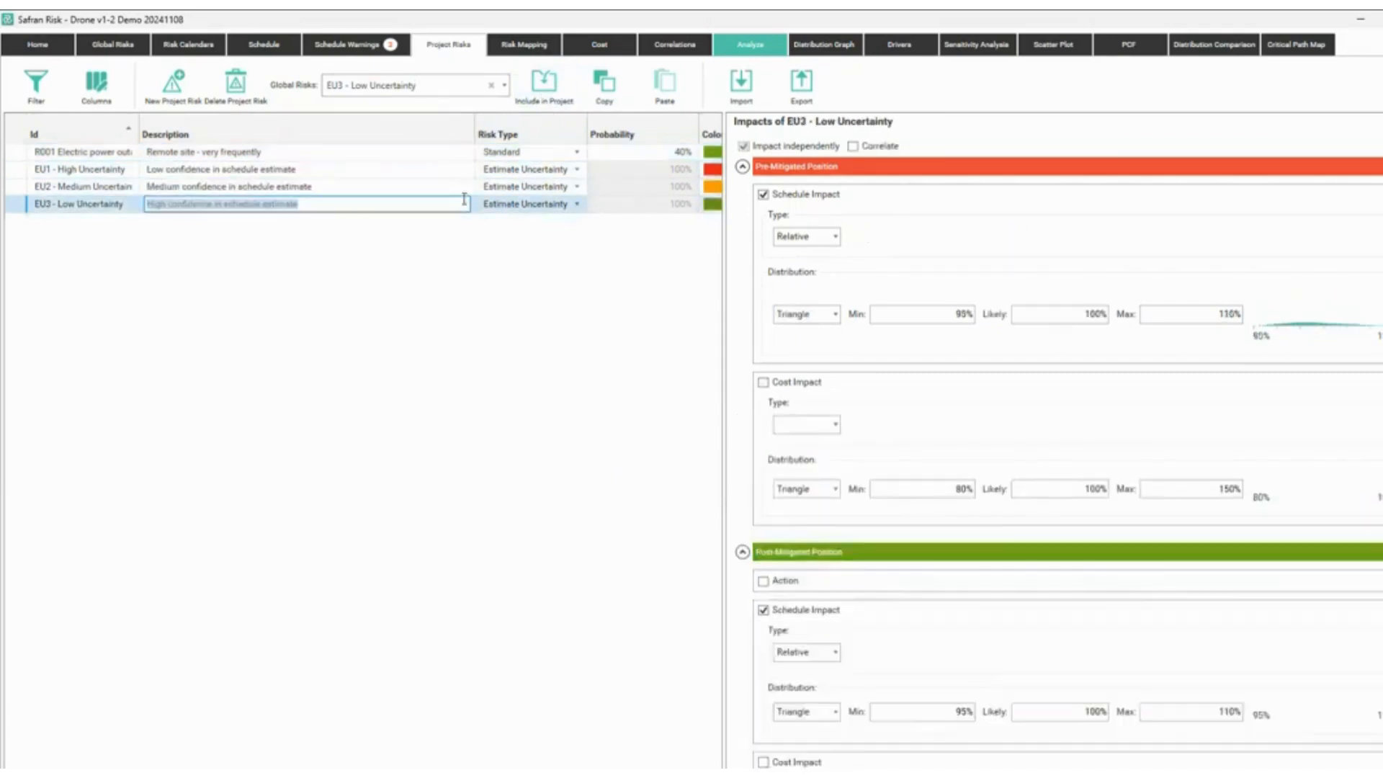
{"action": "left_click", "coordinate": [576, 169]}
{"action": "left_click", "coordinate": [576, 169]}
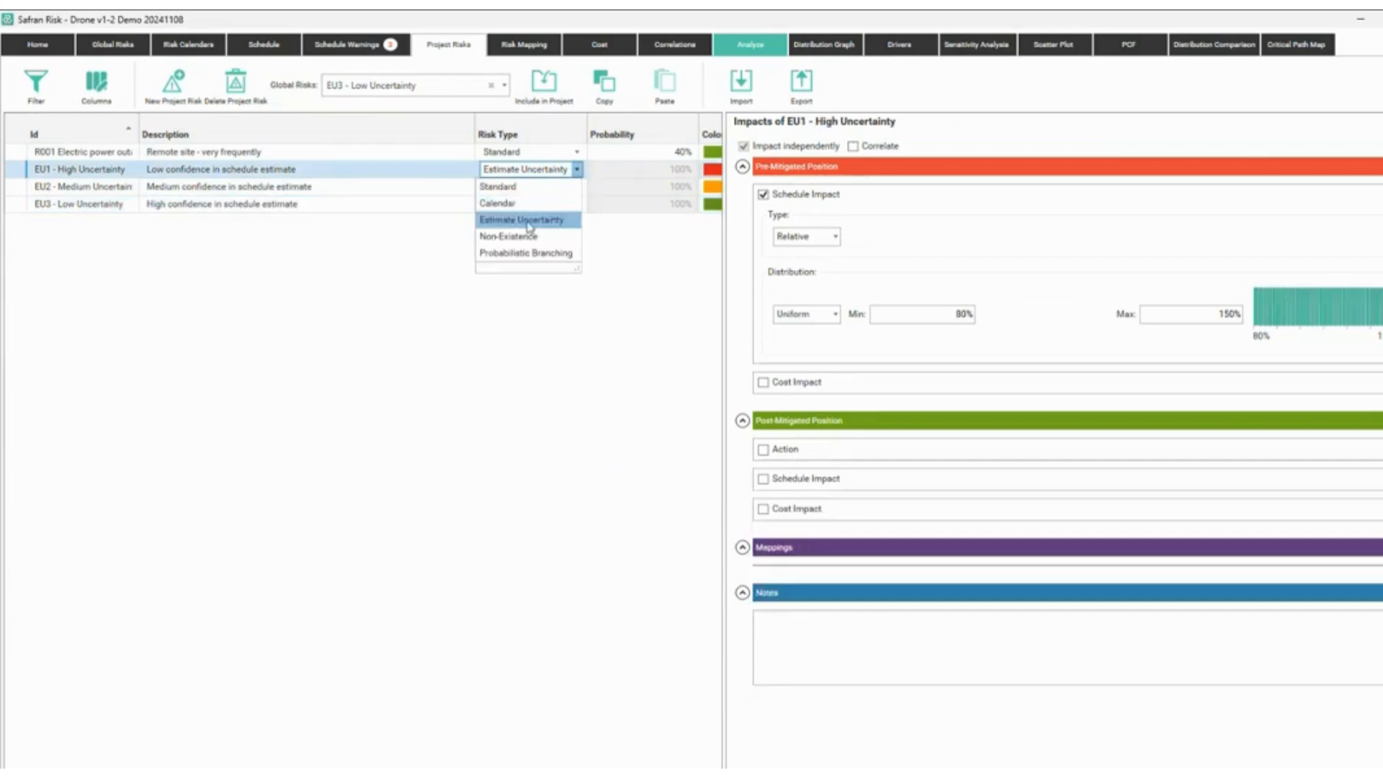
{"action": "left_click", "coordinate": [529, 222]}
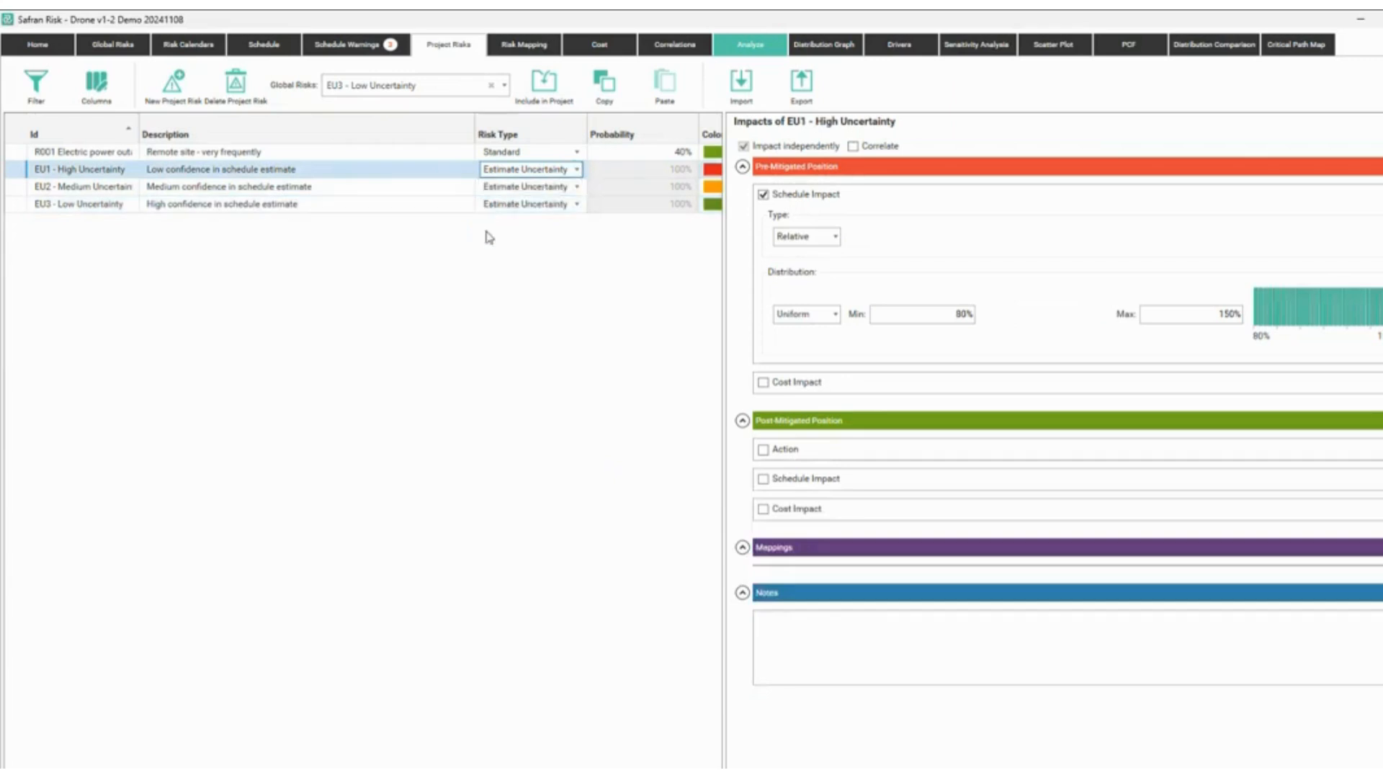
Include global risks R010 Procurement Delays, R011 Strategic Direction Change and R002 Contractor Liquidation.
{"action": "left_click", "coordinate": [504, 85]}
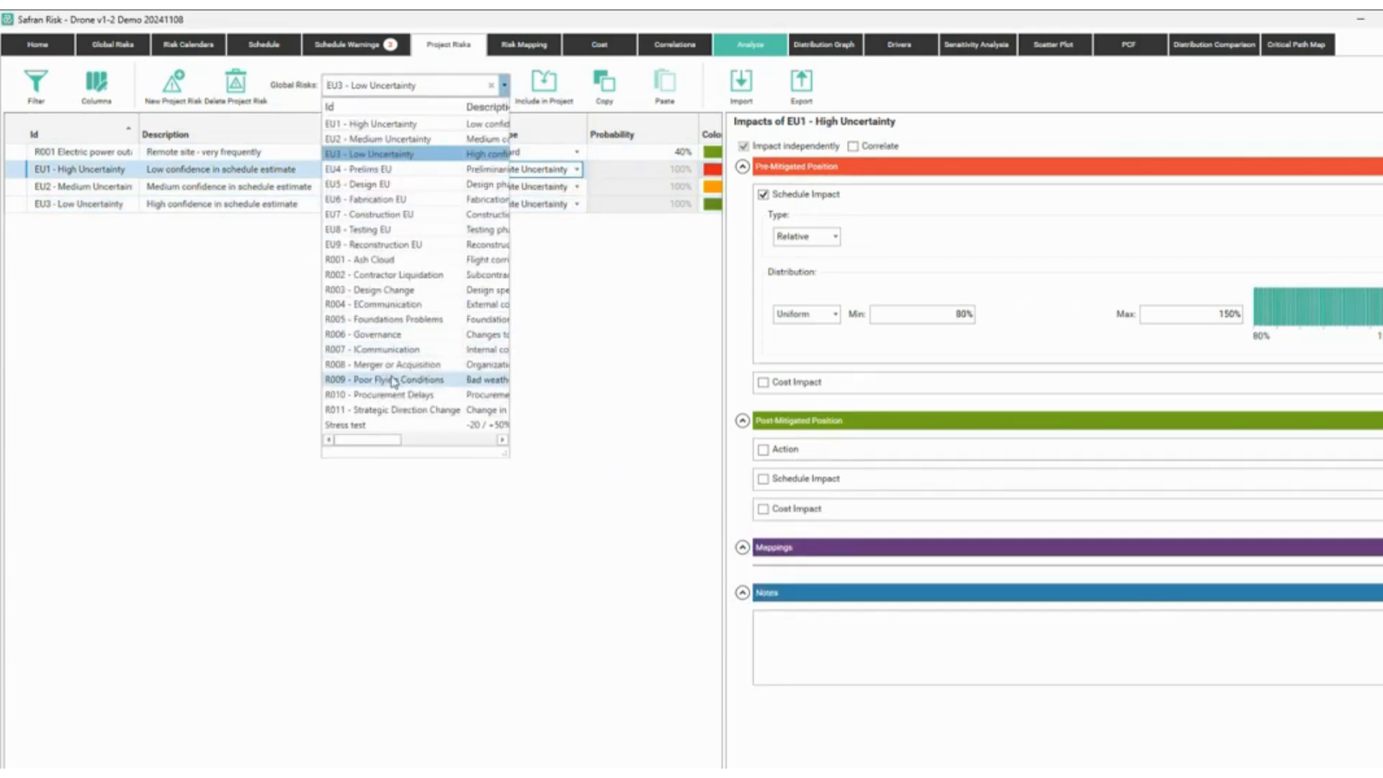
{"action": "left_click", "coordinate": [406, 396]}
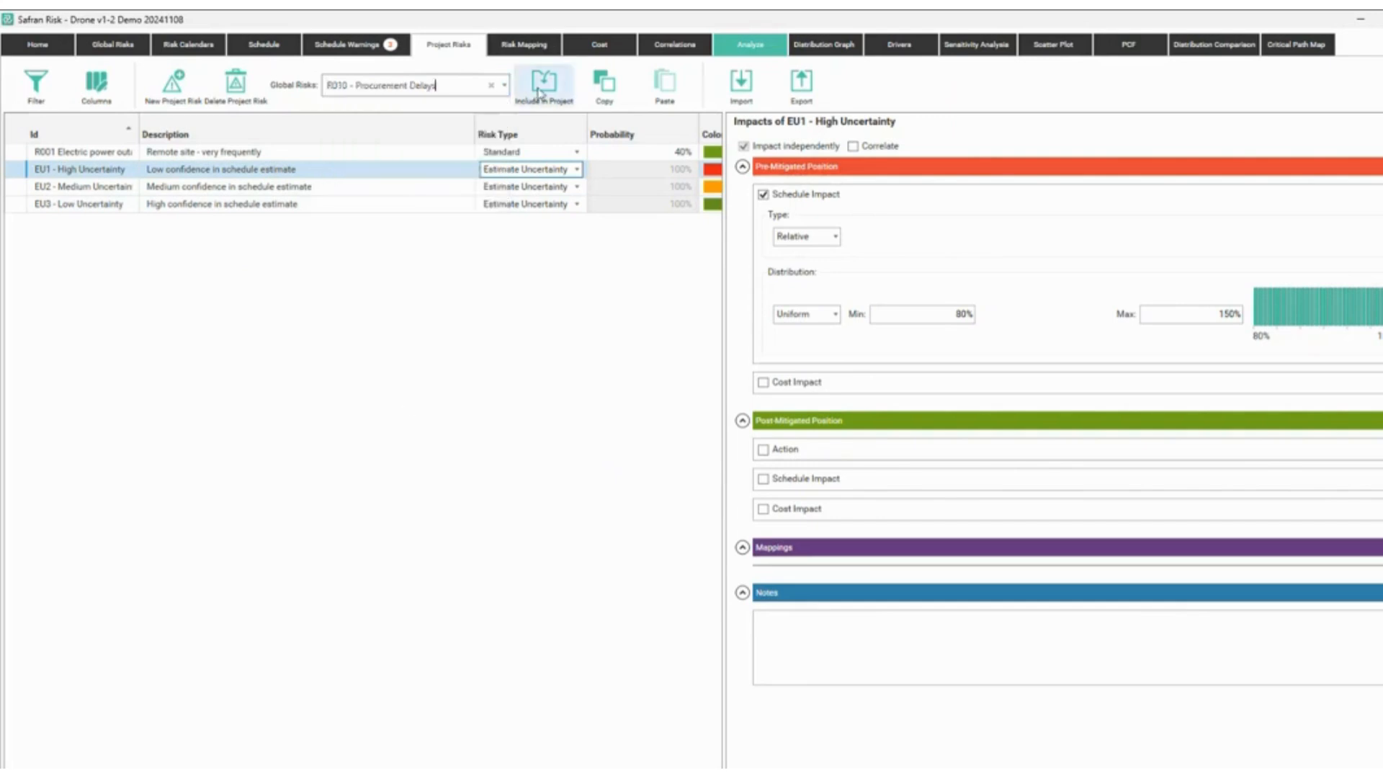
{"action": "left_click", "coordinate": [539, 92]}
{"action": "left_click", "coordinate": [504, 85]}
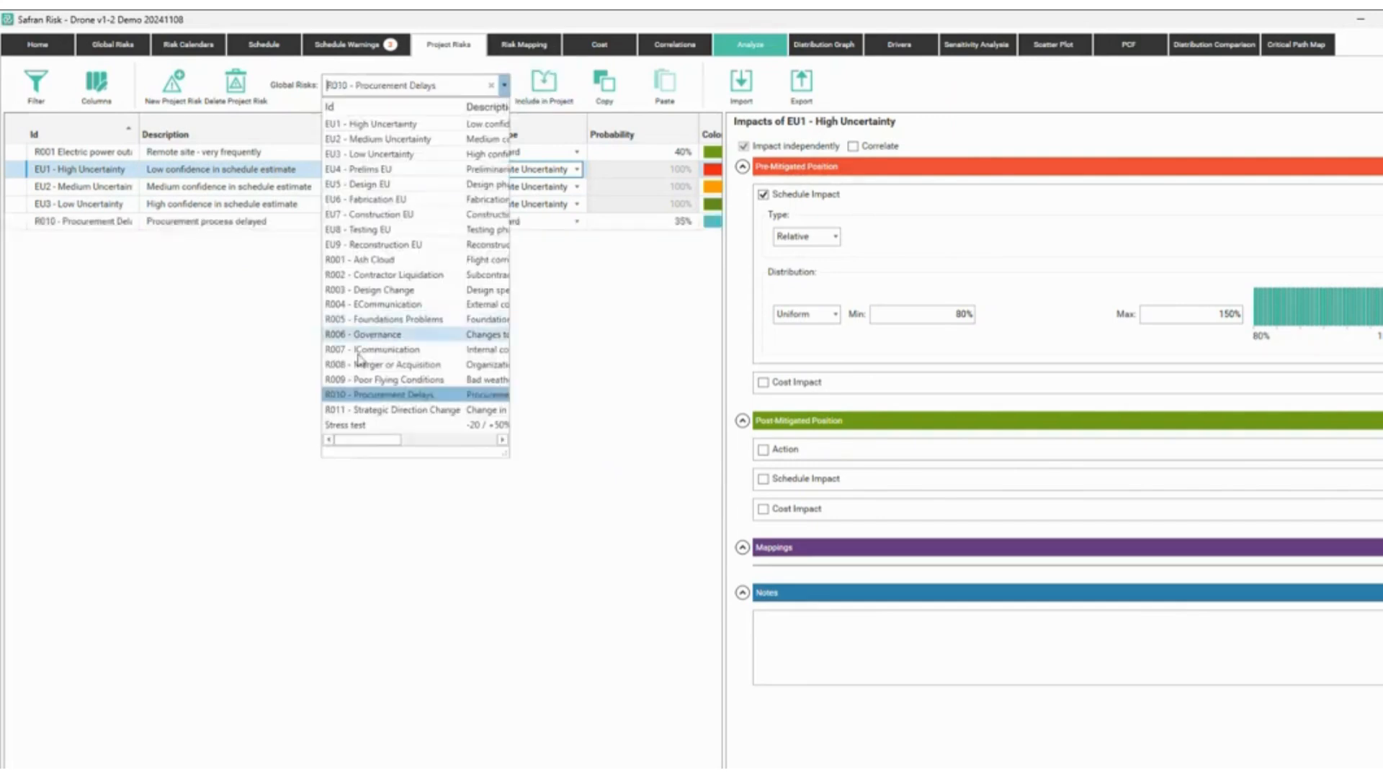
{"action": "left_click", "coordinate": [389, 409]}
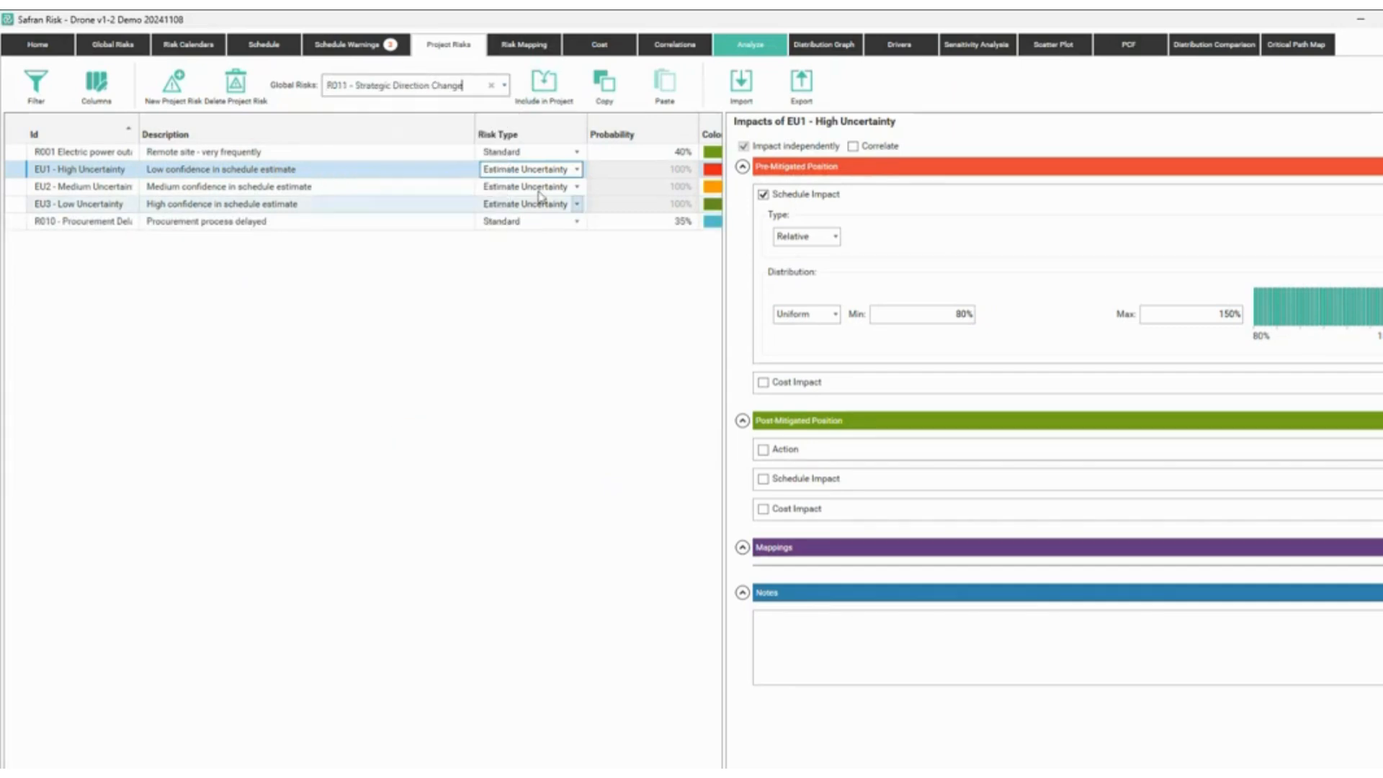
{"action": "left_click", "coordinate": [545, 95]}
{"action": "left_click", "coordinate": [505, 85]}
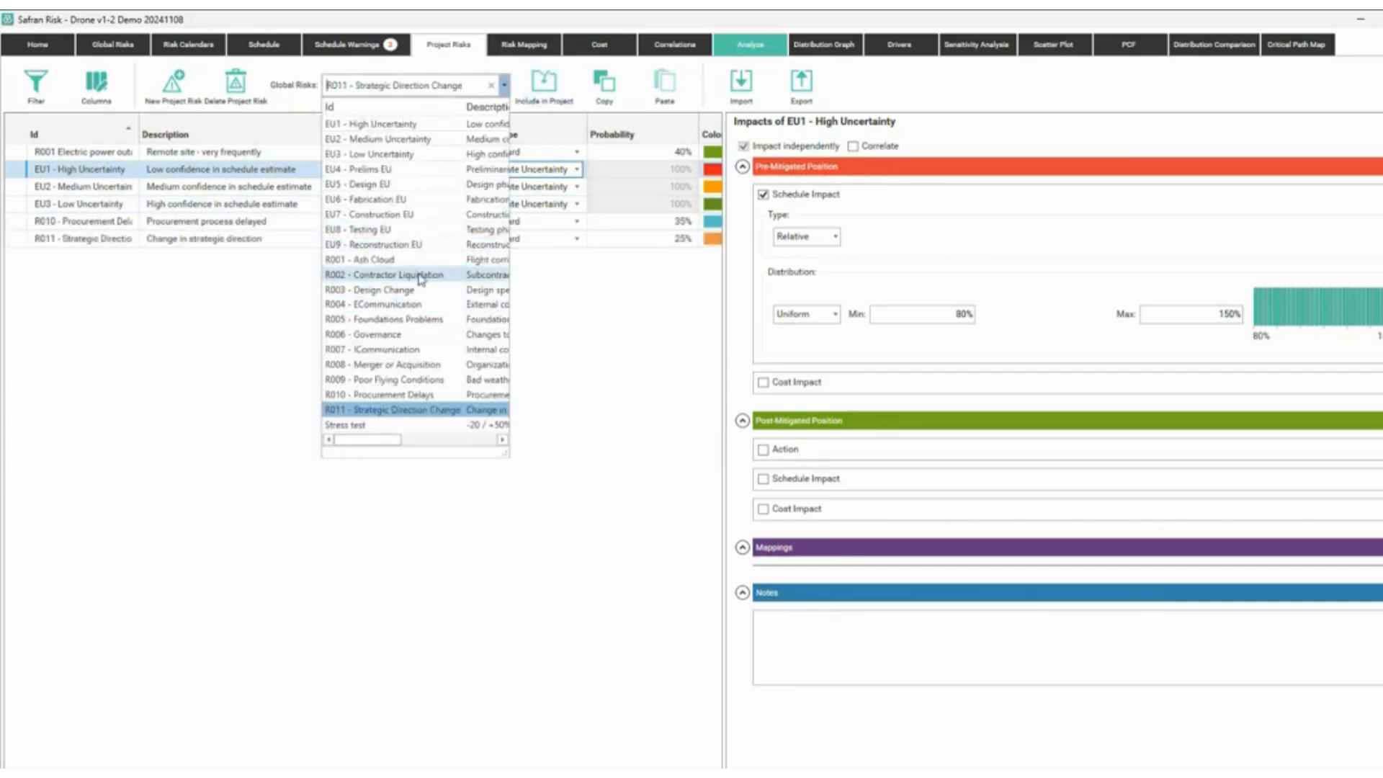
{"action": "left_click", "coordinate": [422, 278]}
{"action": "left_click", "coordinate": [544, 90]}
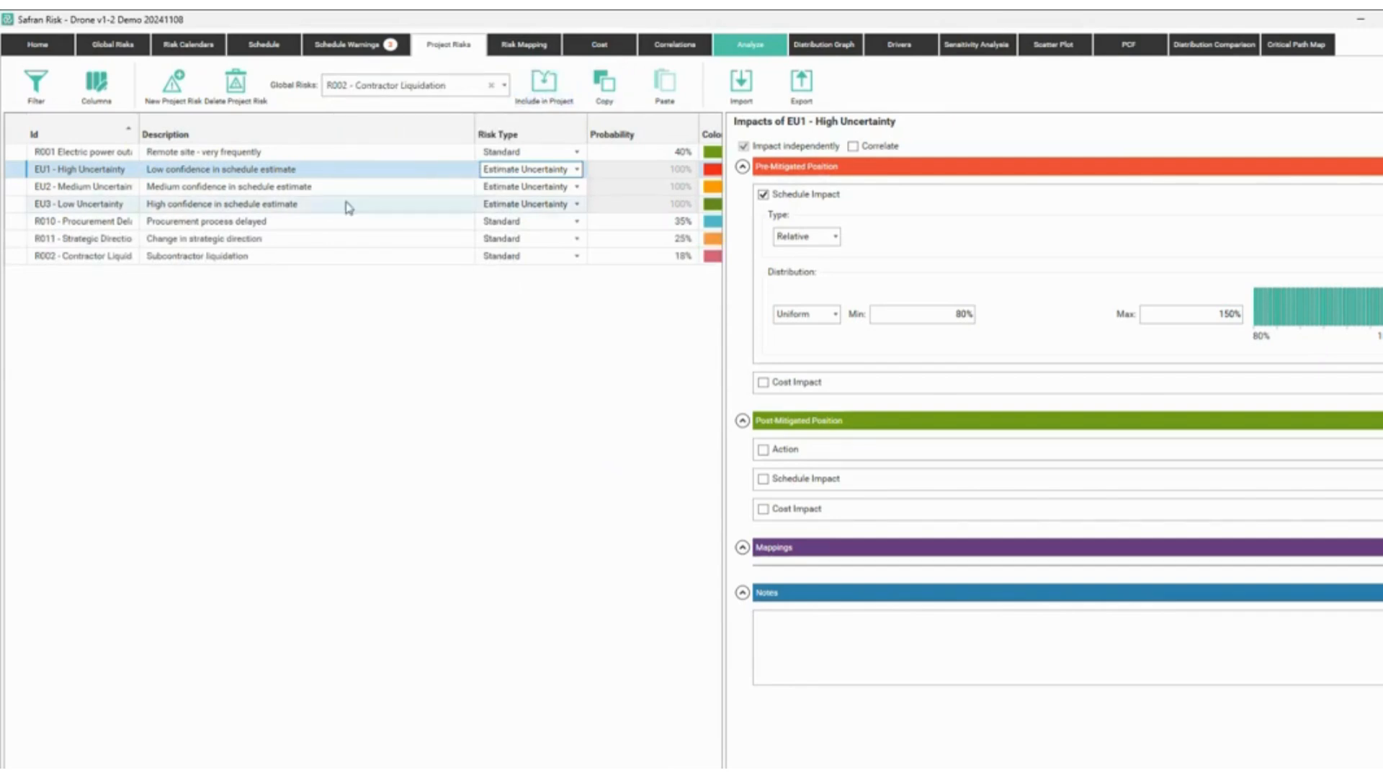
Give R010 Procurement Delays a post-mitigated Triangle schedule impact with Max 120%.
{"action": "left_click", "coordinate": [317, 221]}
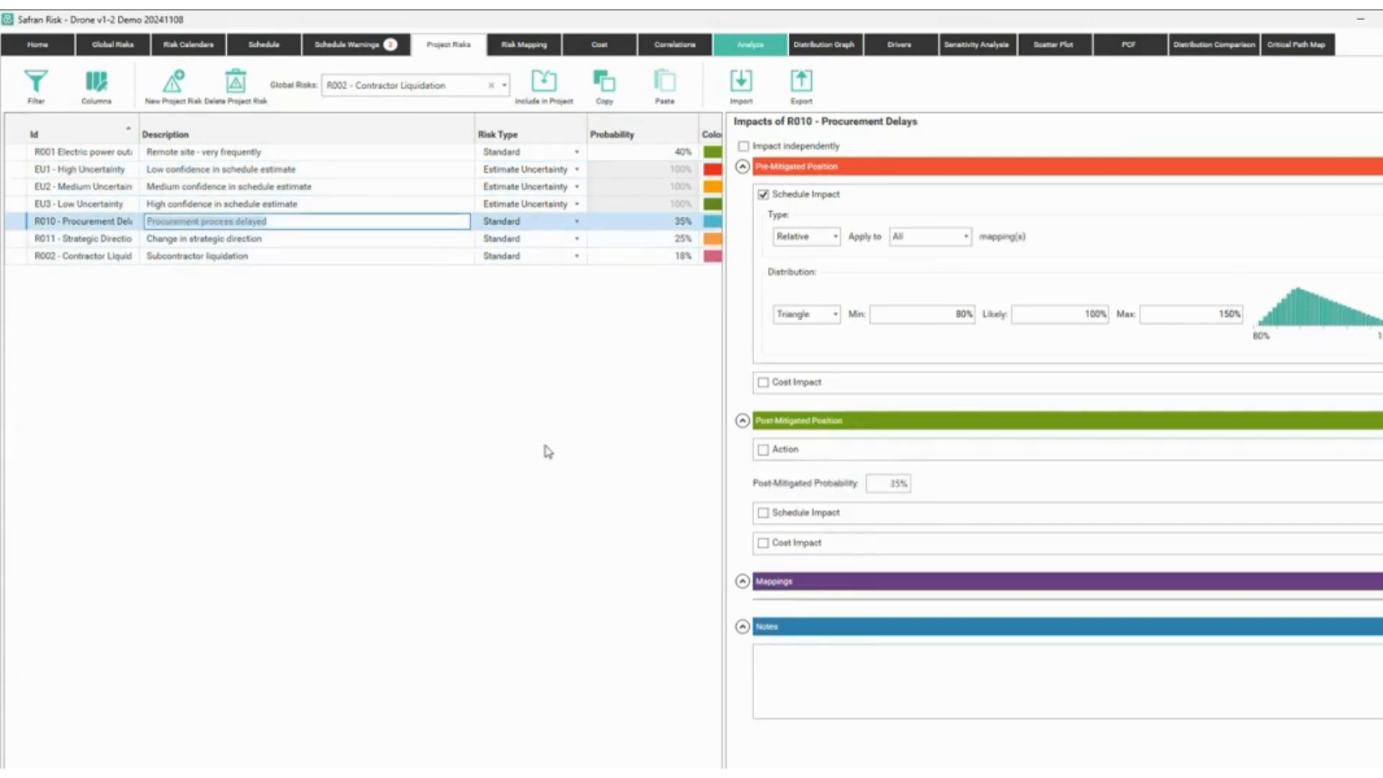
{"action": "left_click", "coordinate": [763, 512]}
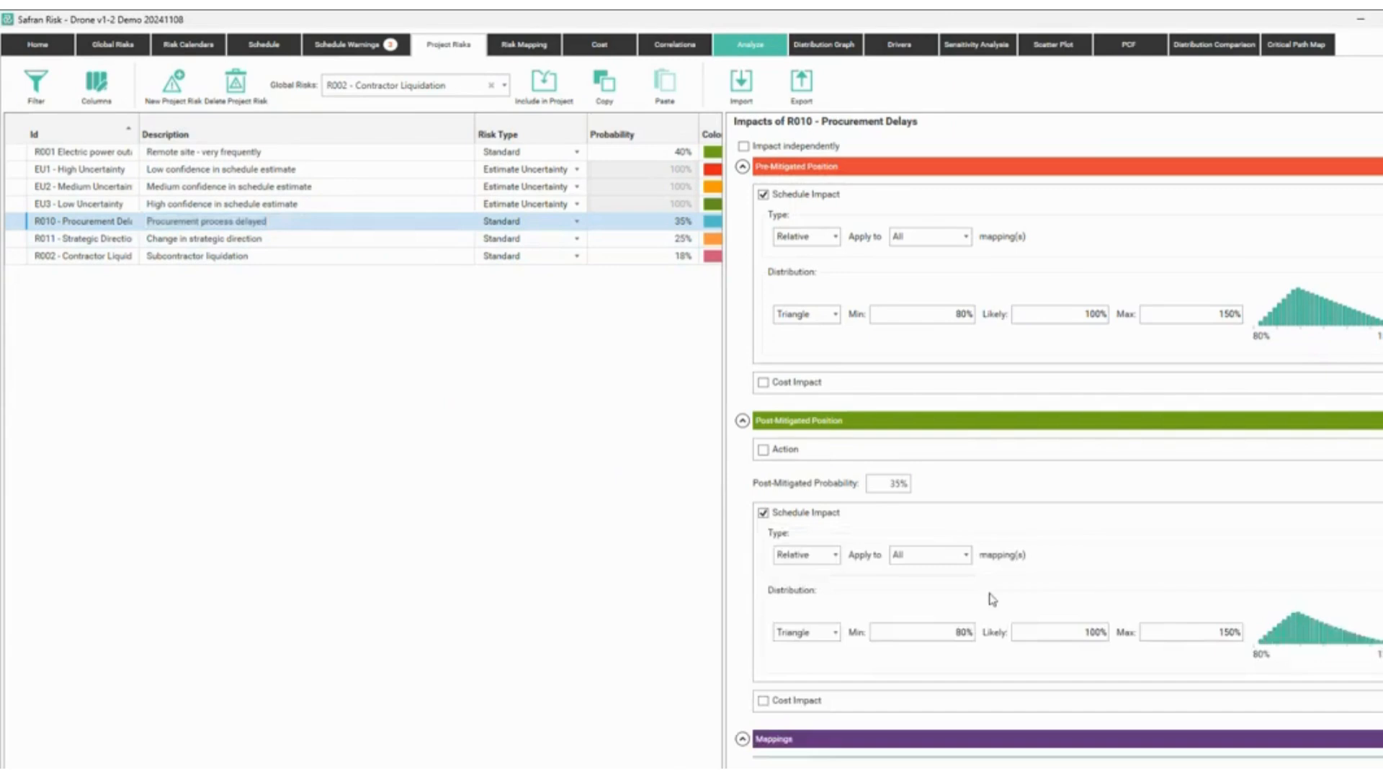
{"action": "left_click", "coordinate": [1178, 638]}
{"action": "type", "text": "120"}
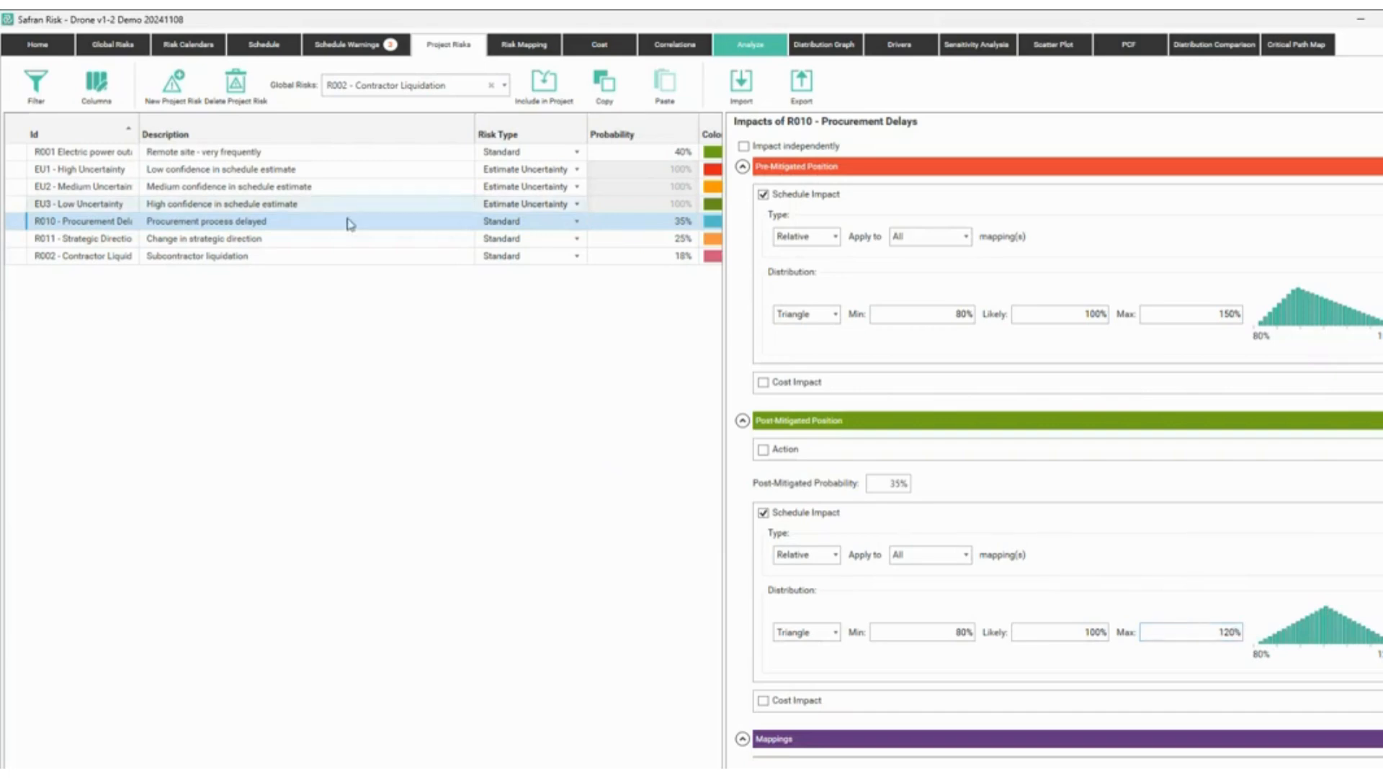
{"action": "left_click", "coordinate": [317, 240]}
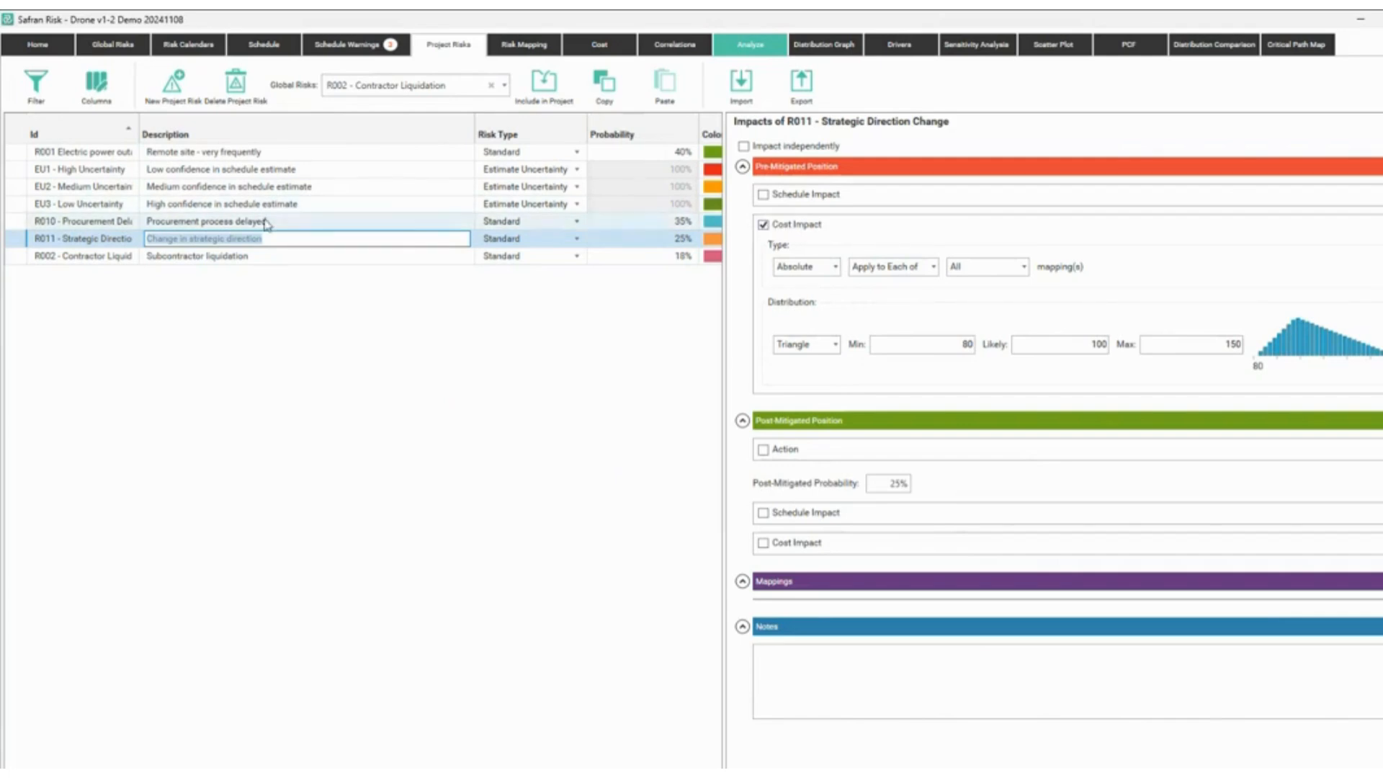
Replace R011's cost impact with schedule impacts, setting the post-mitigated Max to 100%.
{"action": "left_click", "coordinate": [763, 225]}
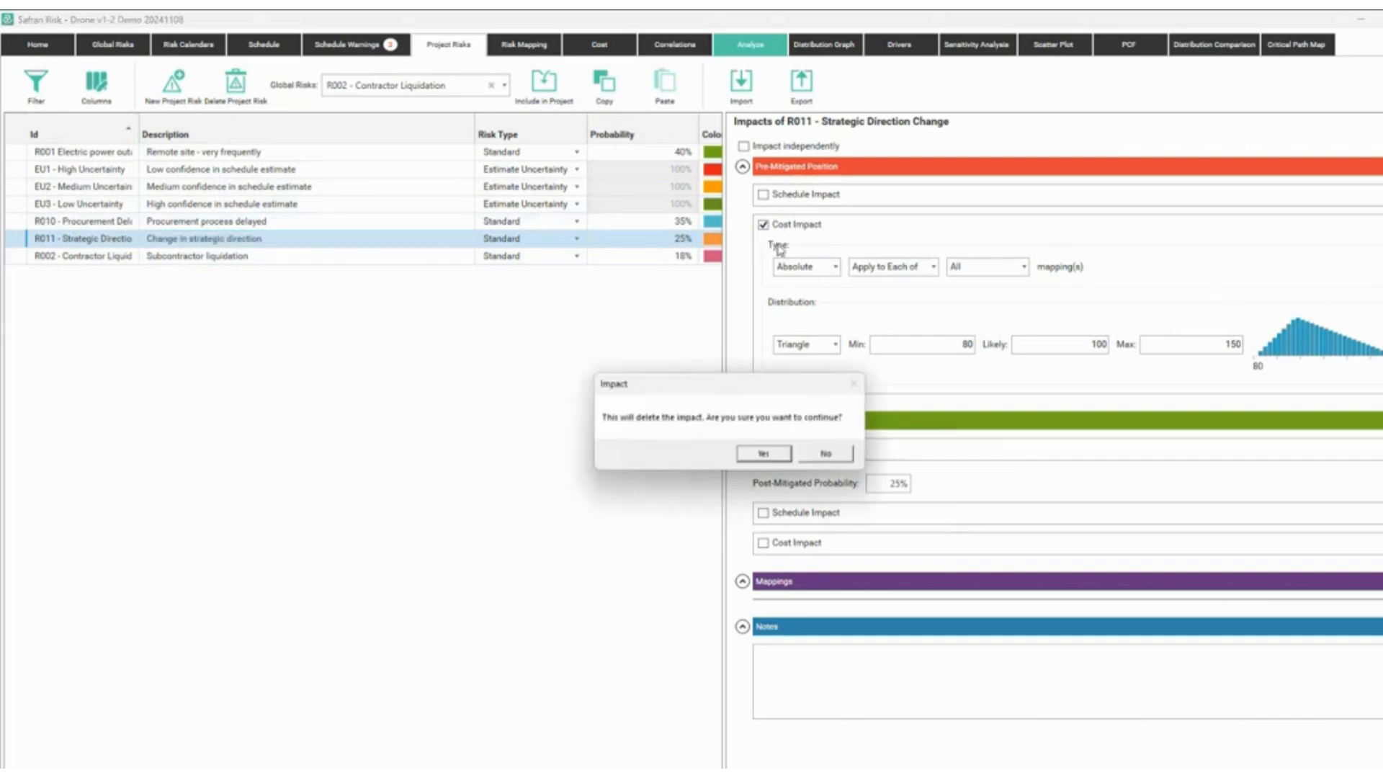
{"action": "left_click", "coordinate": [765, 455]}
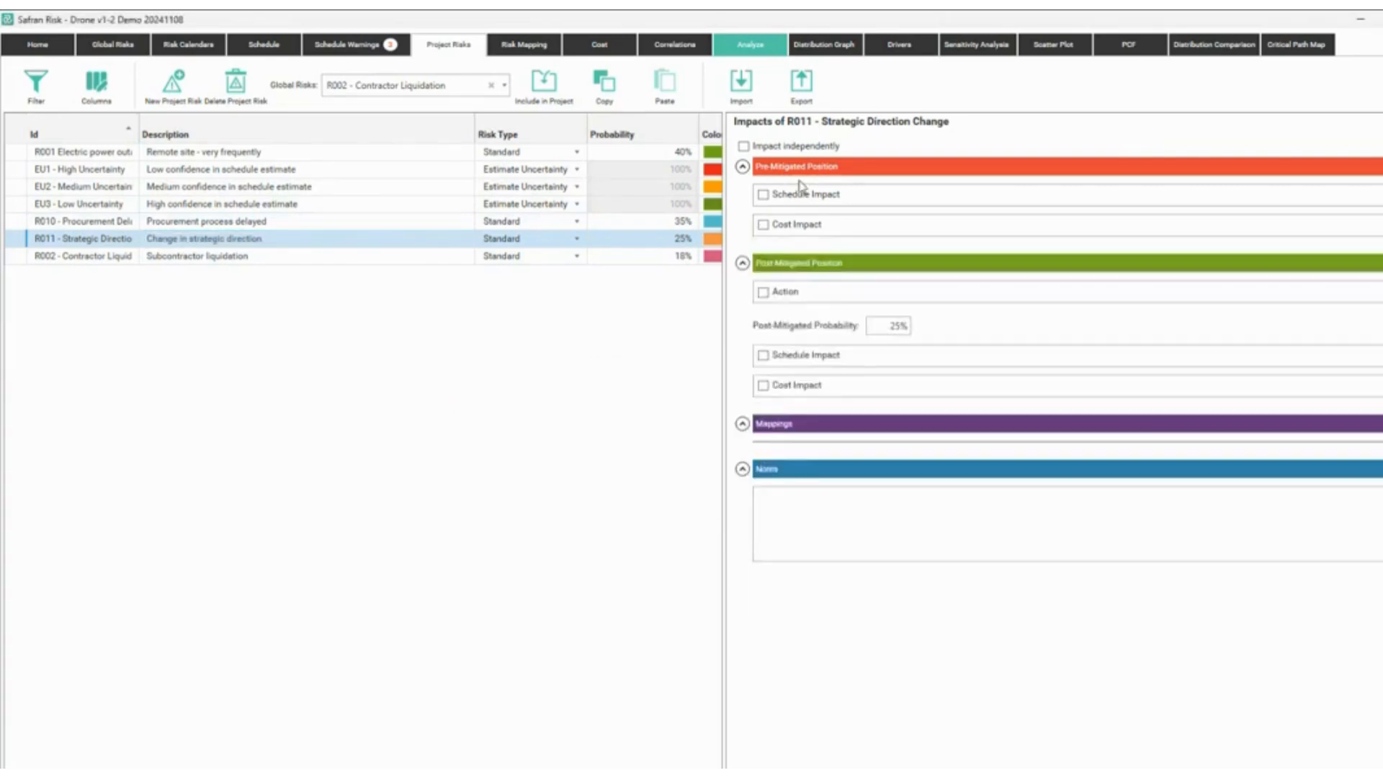
{"action": "left_click", "coordinate": [763, 195]}
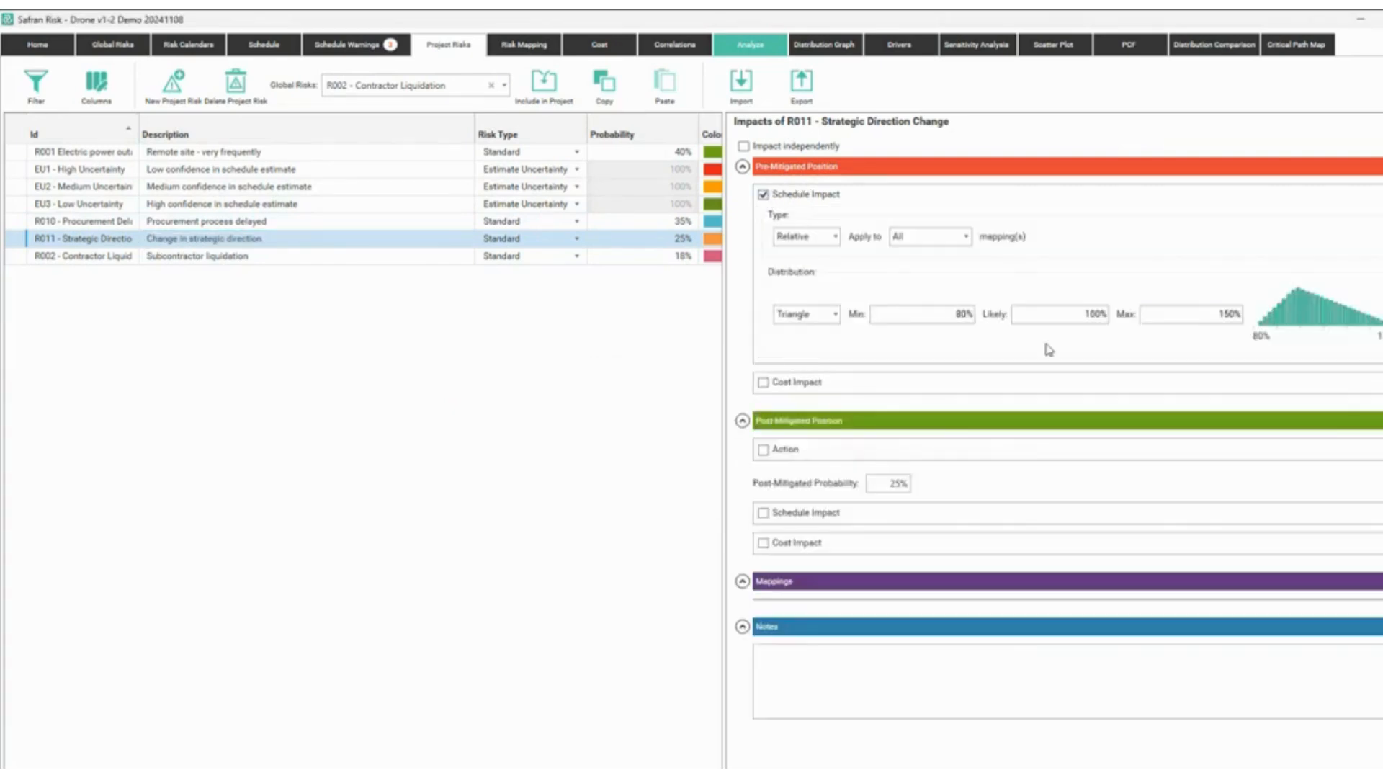
{"action": "left_click", "coordinate": [764, 514]}
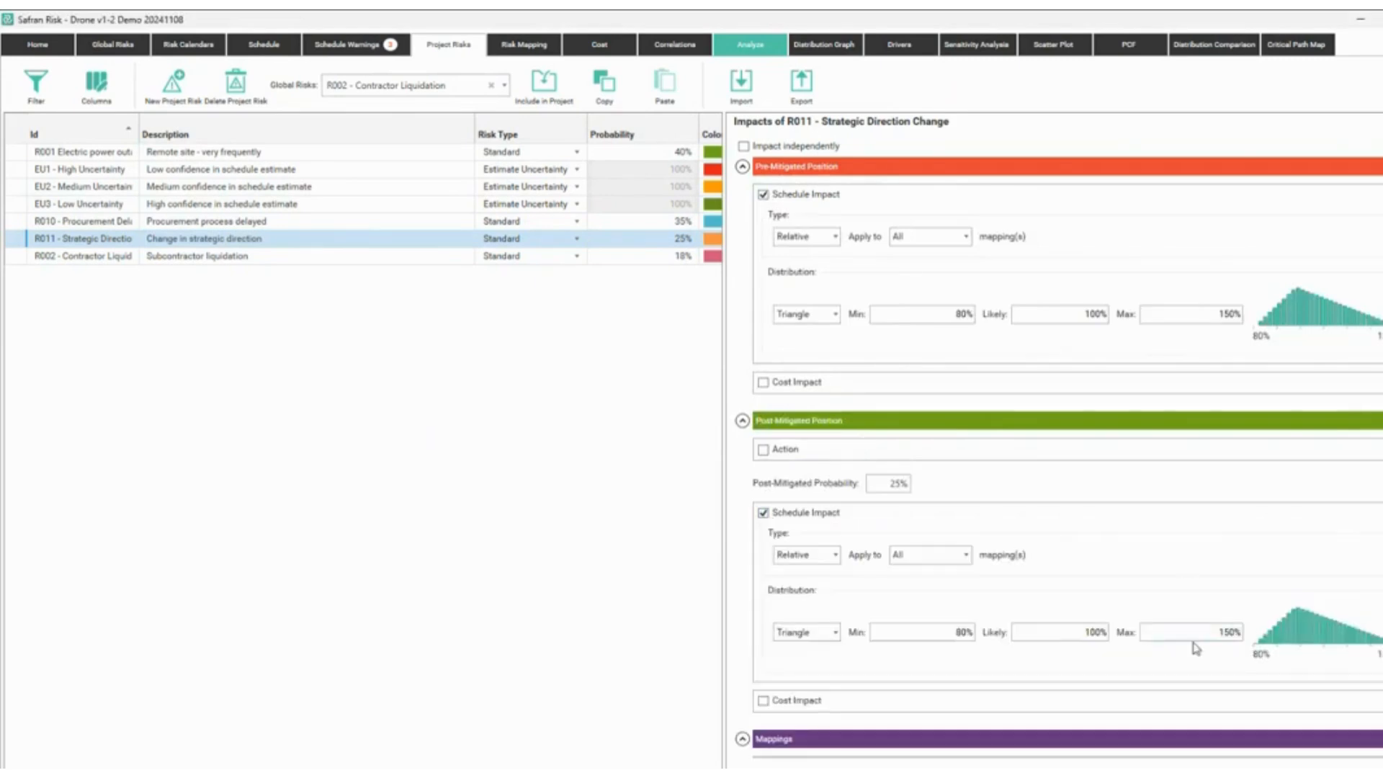
{"action": "left_click", "coordinate": [1204, 634]}
{"action": "type", "text": "100"}
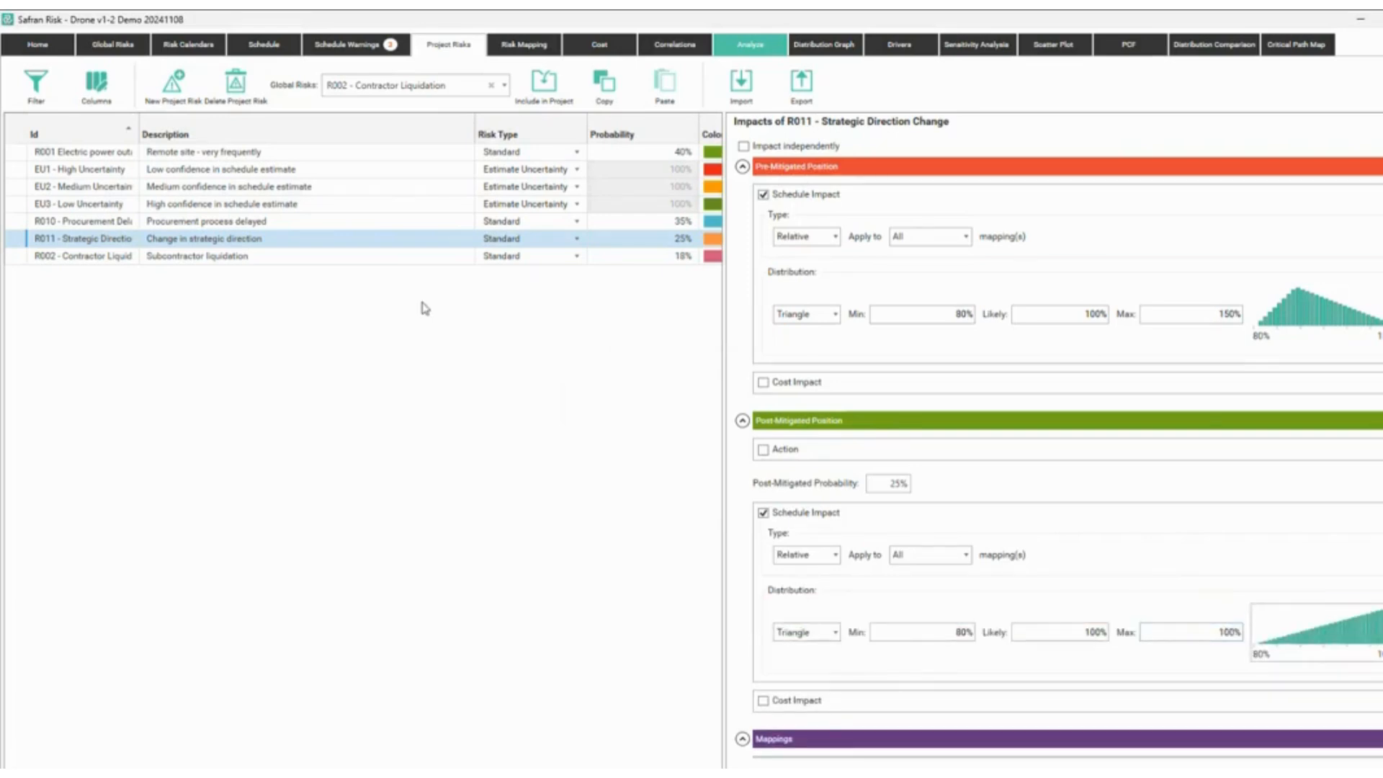
{"action": "left_click", "coordinate": [240, 261]}
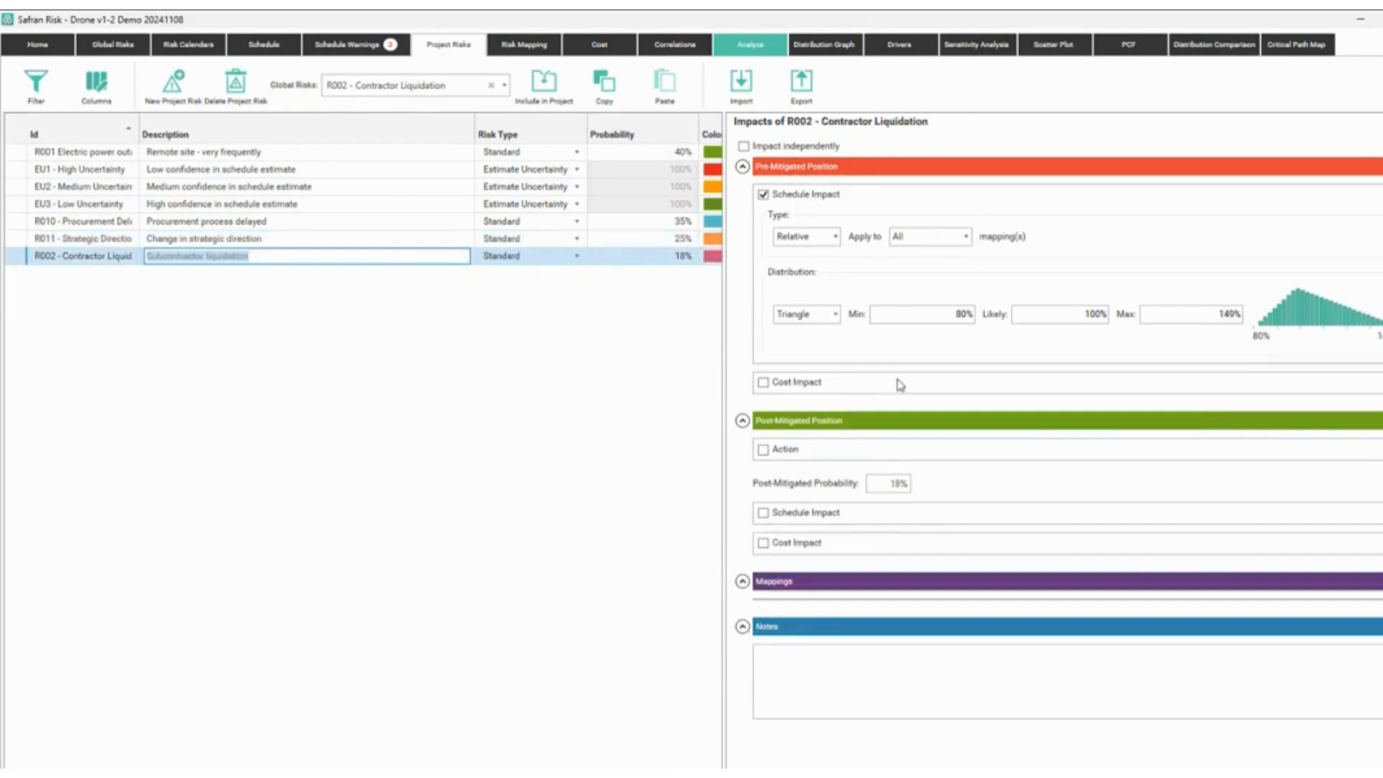
Give R002 Contractor Liquidation a post-mitigated Triangle impact with Min 95% and Max 110%.
{"action": "left_click", "coordinate": [795, 513]}
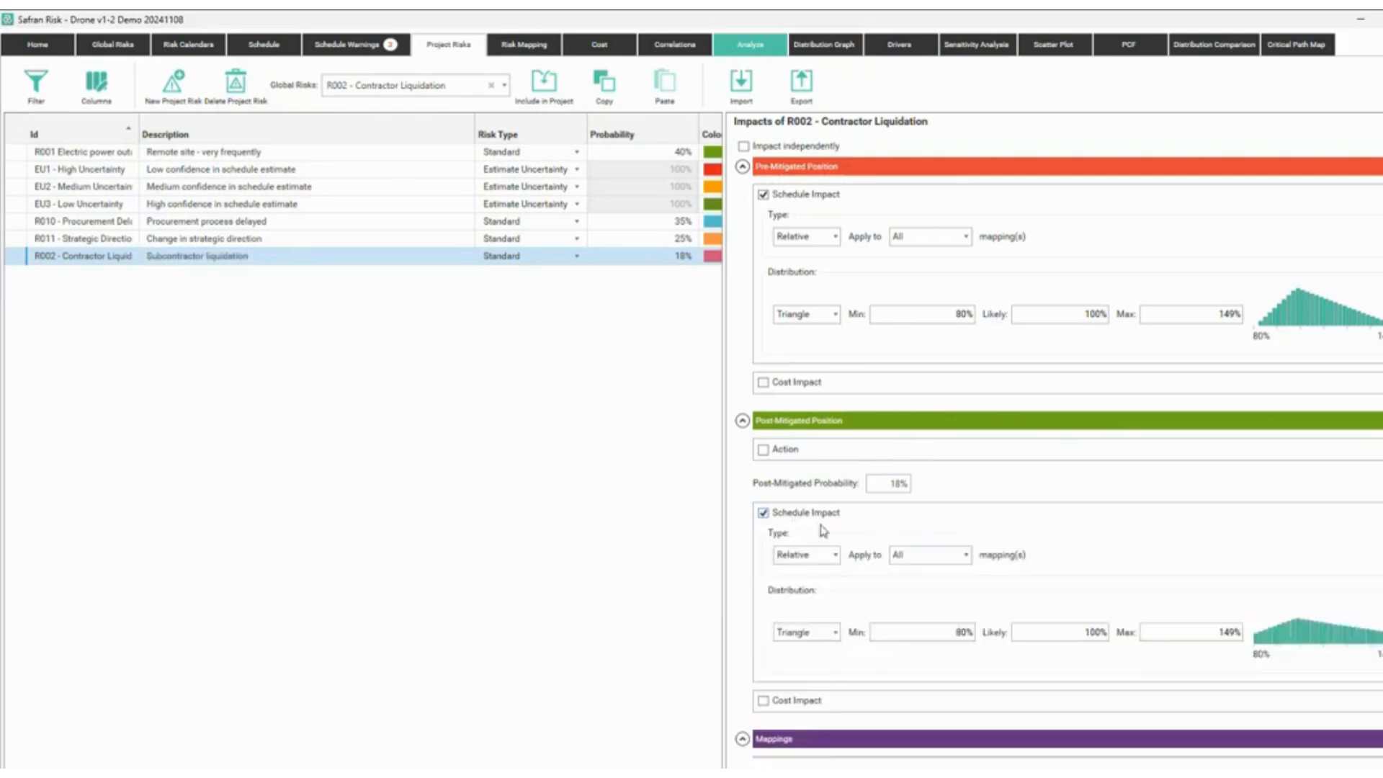
{"action": "left_click", "coordinate": [945, 636]}
{"action": "type", "text": "95"}
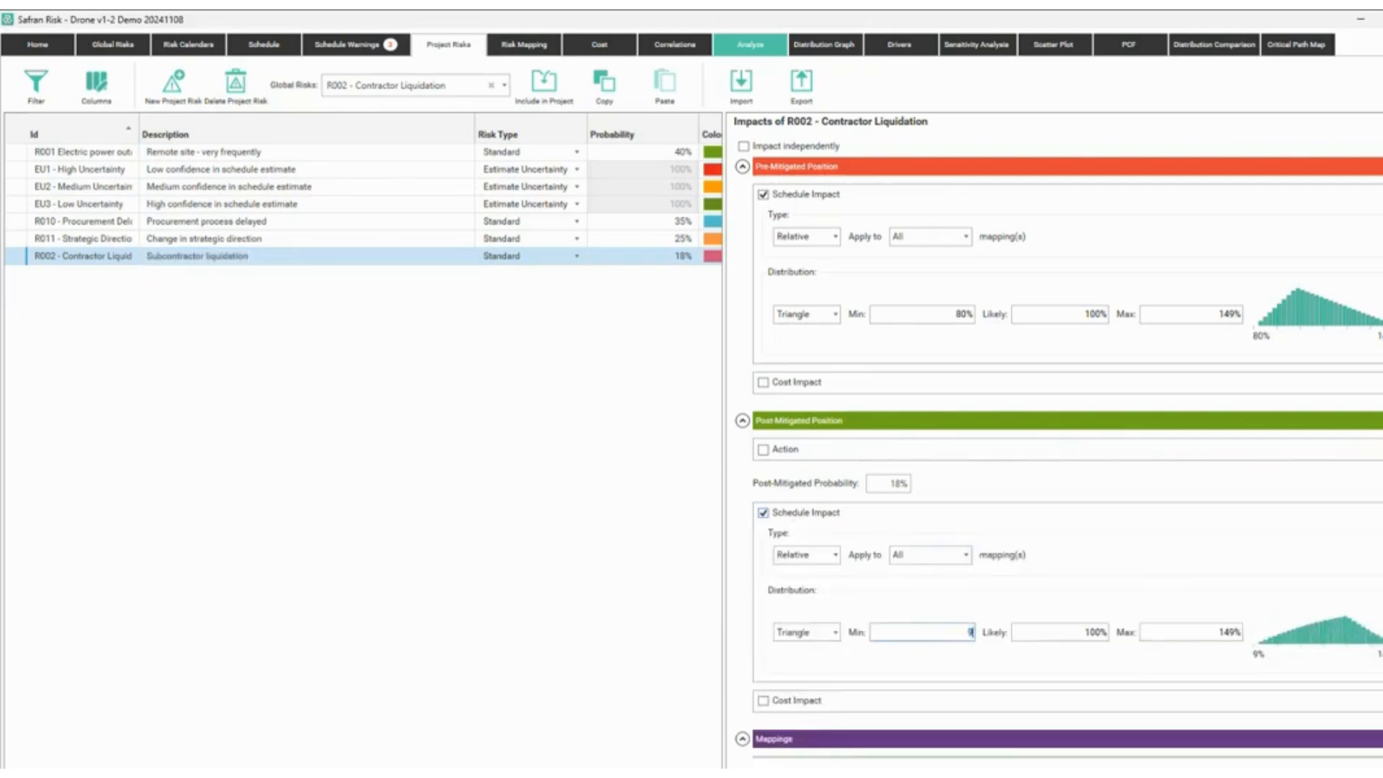
{"action": "key", "text": "Tab"}
{"action": "key", "text": "Tab"}
{"action": "type", "text": "110"}
{"action": "key", "text": "Tab"}
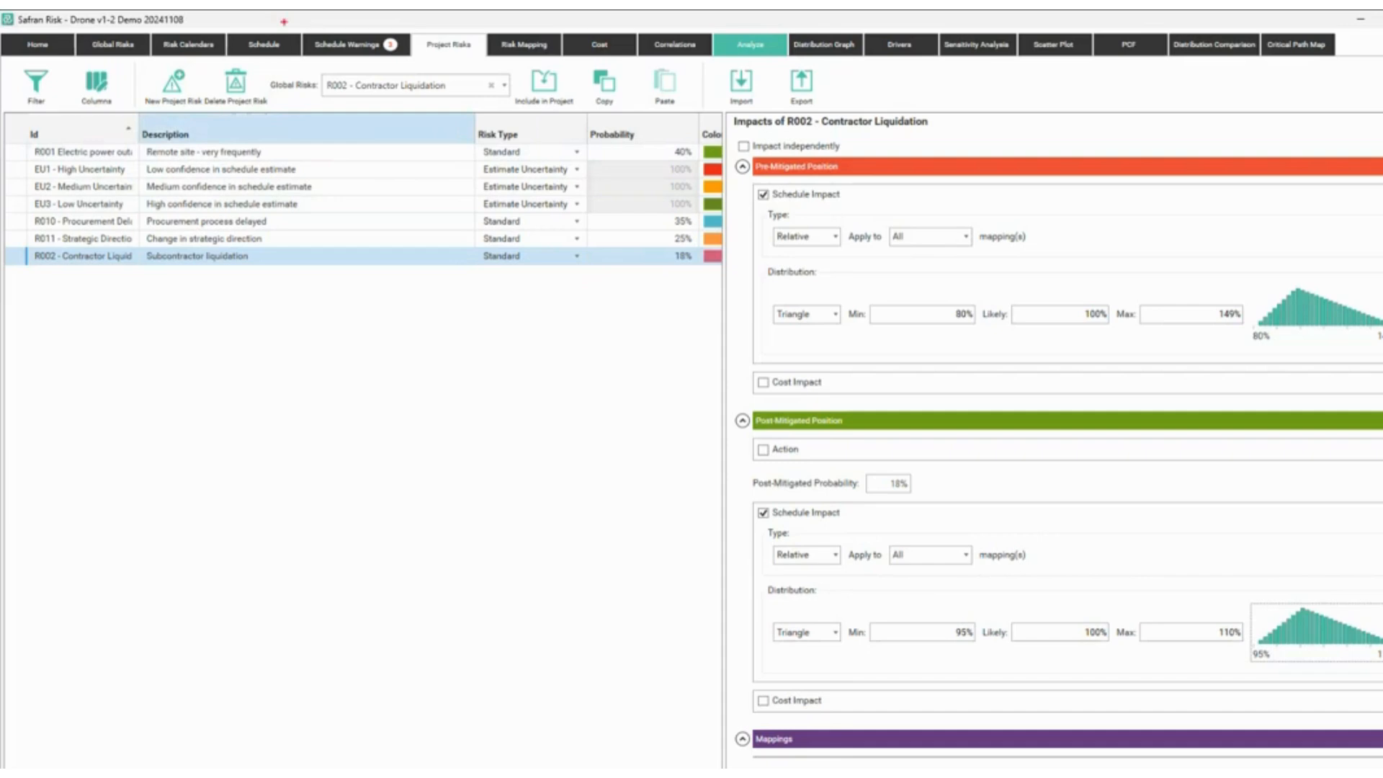
{"action": "left_click_drag", "start_coordinate": [60, 35], "coordinate": [254, 36]}
{"action": "left_click_drag", "start_coordinate": [110, 42], "coordinate": [127, 54]}
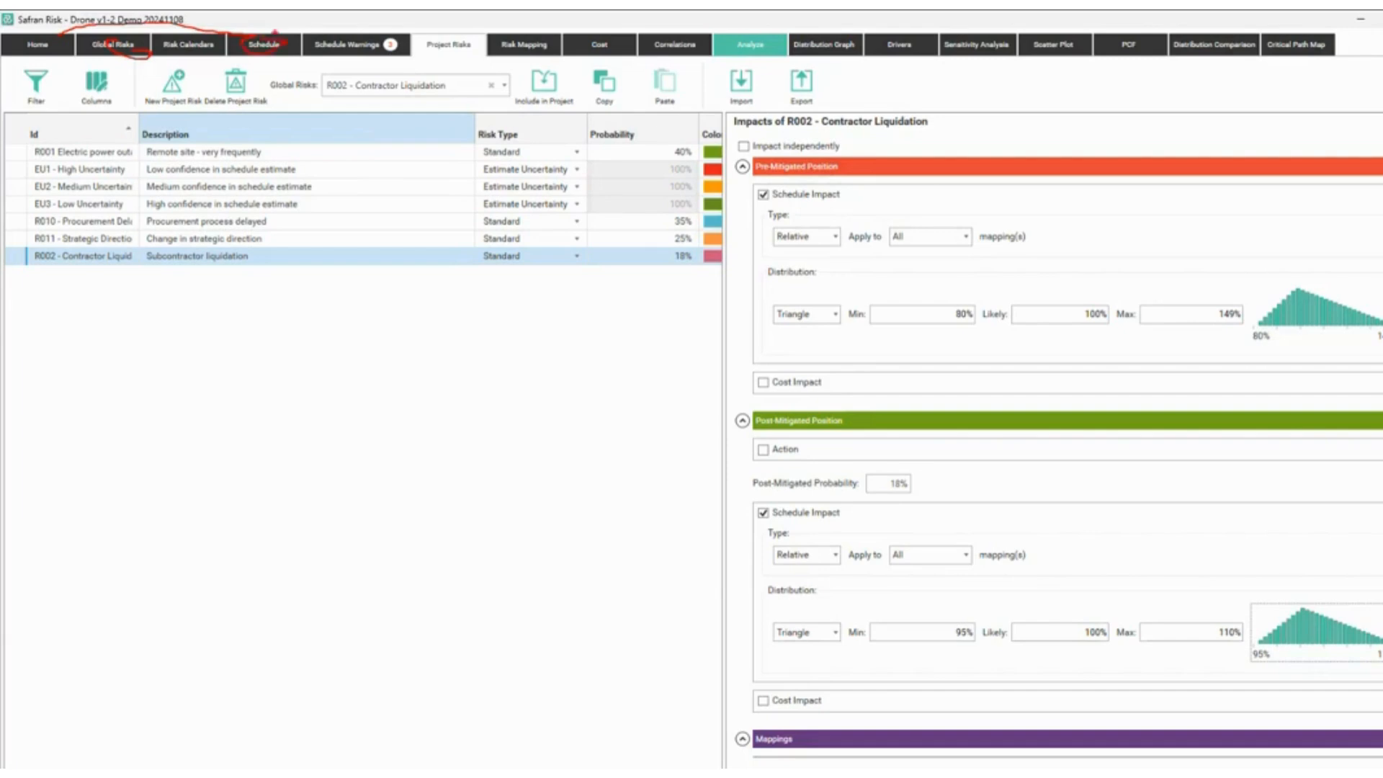
{"action": "mouse_move", "coordinate": [291, 29]}
{"action": "left_mouse_down"}
{"action": "mouse_move", "coordinate": [387, 59]}
{"action": "mouse_move", "coordinate": [422, 18]}
{"action": "mouse_move", "coordinate": [455, 37]}
{"action": "mouse_move", "coordinate": [410, 49]}
{"action": "mouse_move", "coordinate": [467, 56]}
{"action": "left_mouse_up"}
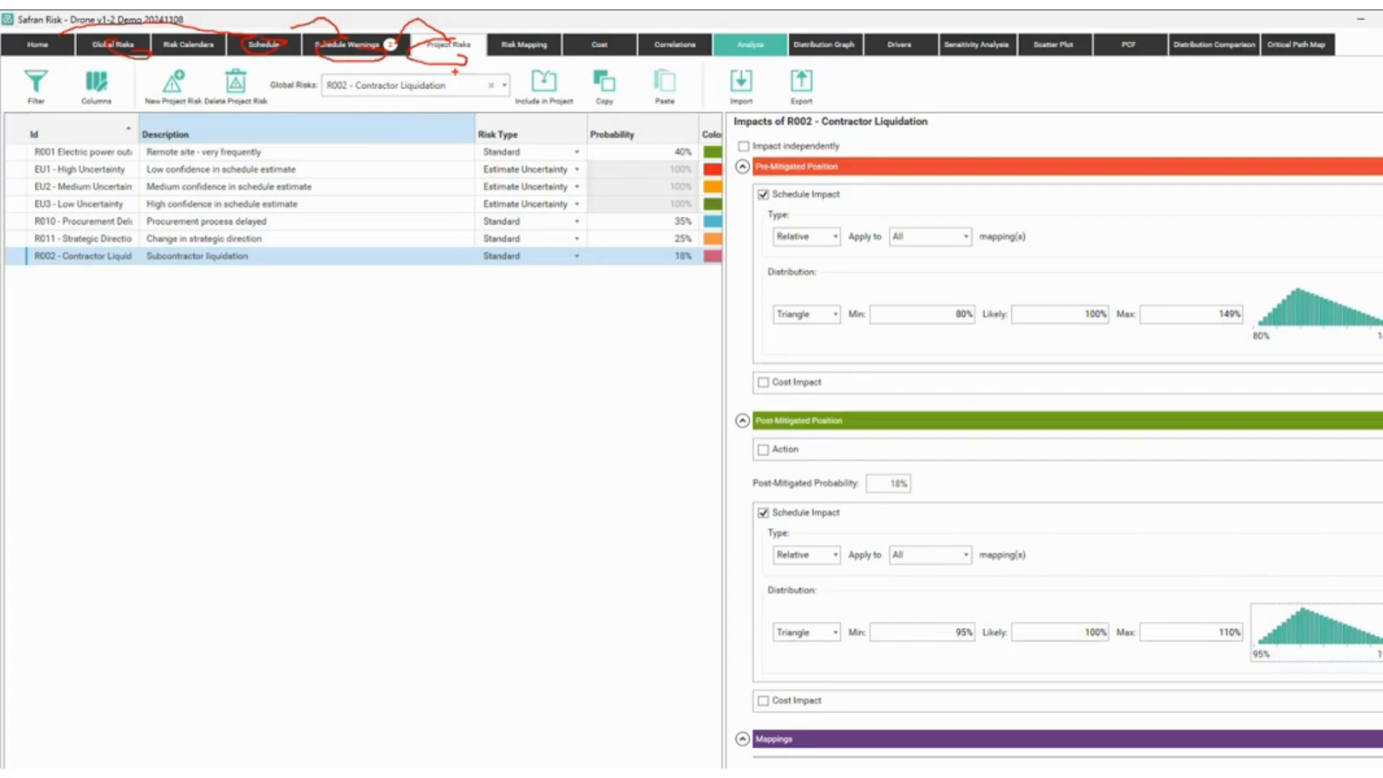
{"action": "key", "text": "Escape"}
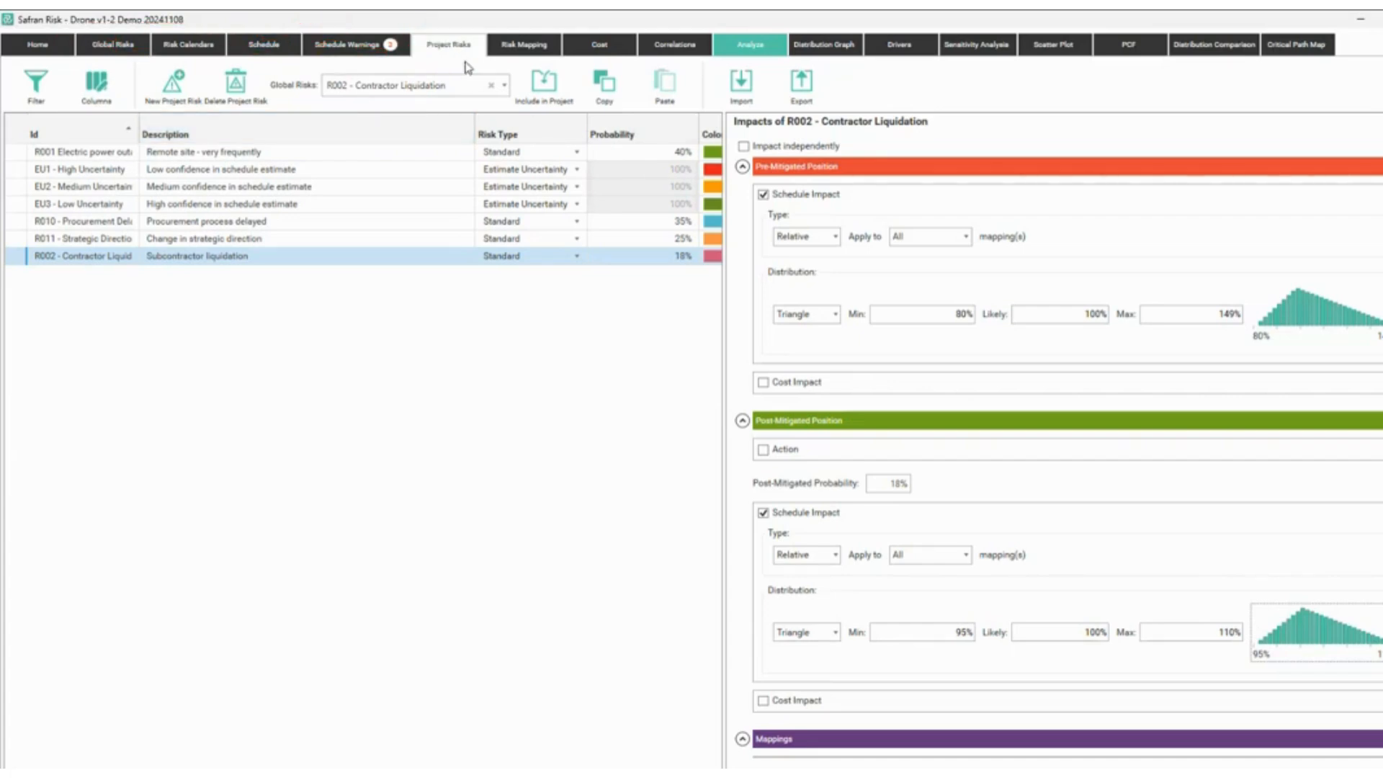
Open Risk Mapping, expand Drone v1-2, and try a 'design' description filter before clearing it.
{"action": "left_click", "coordinate": [529, 49]}
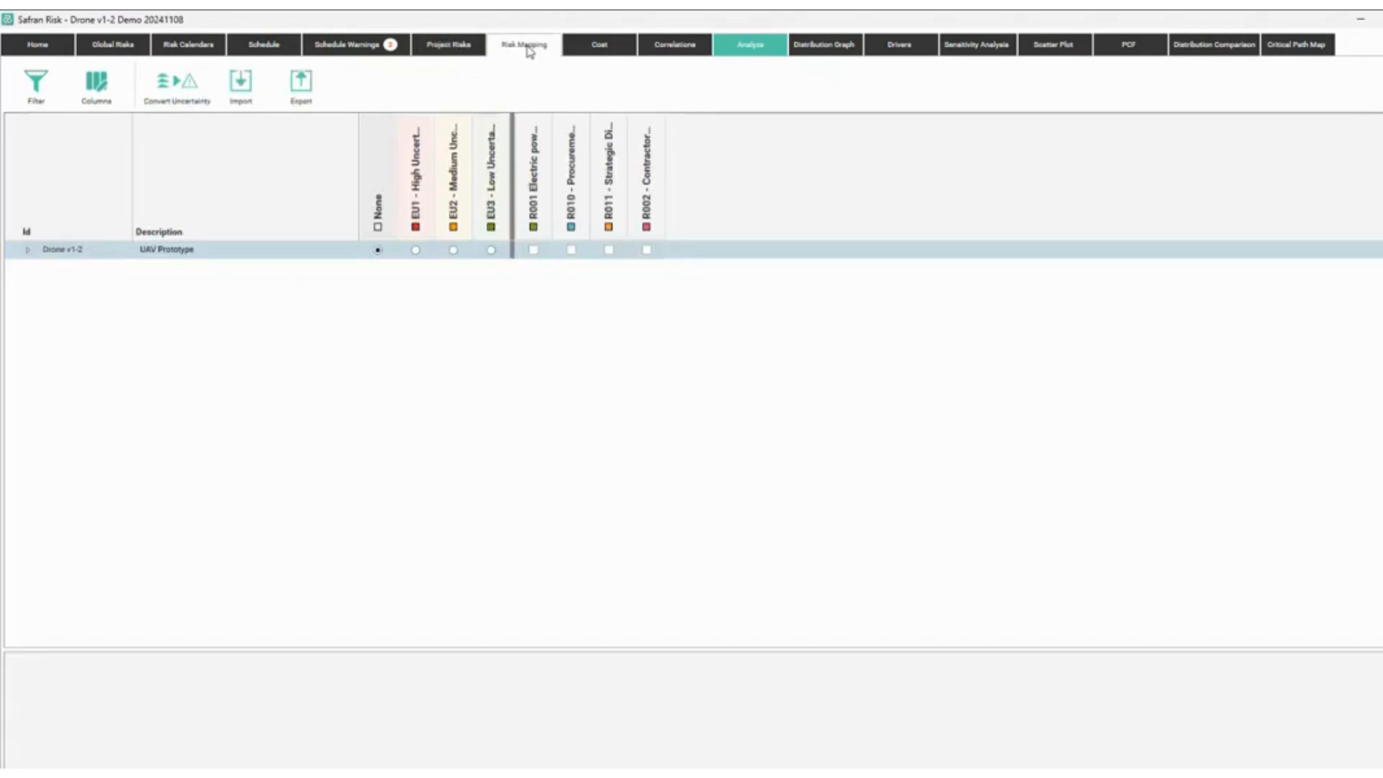
{"action": "left_click", "coordinate": [29, 252]}
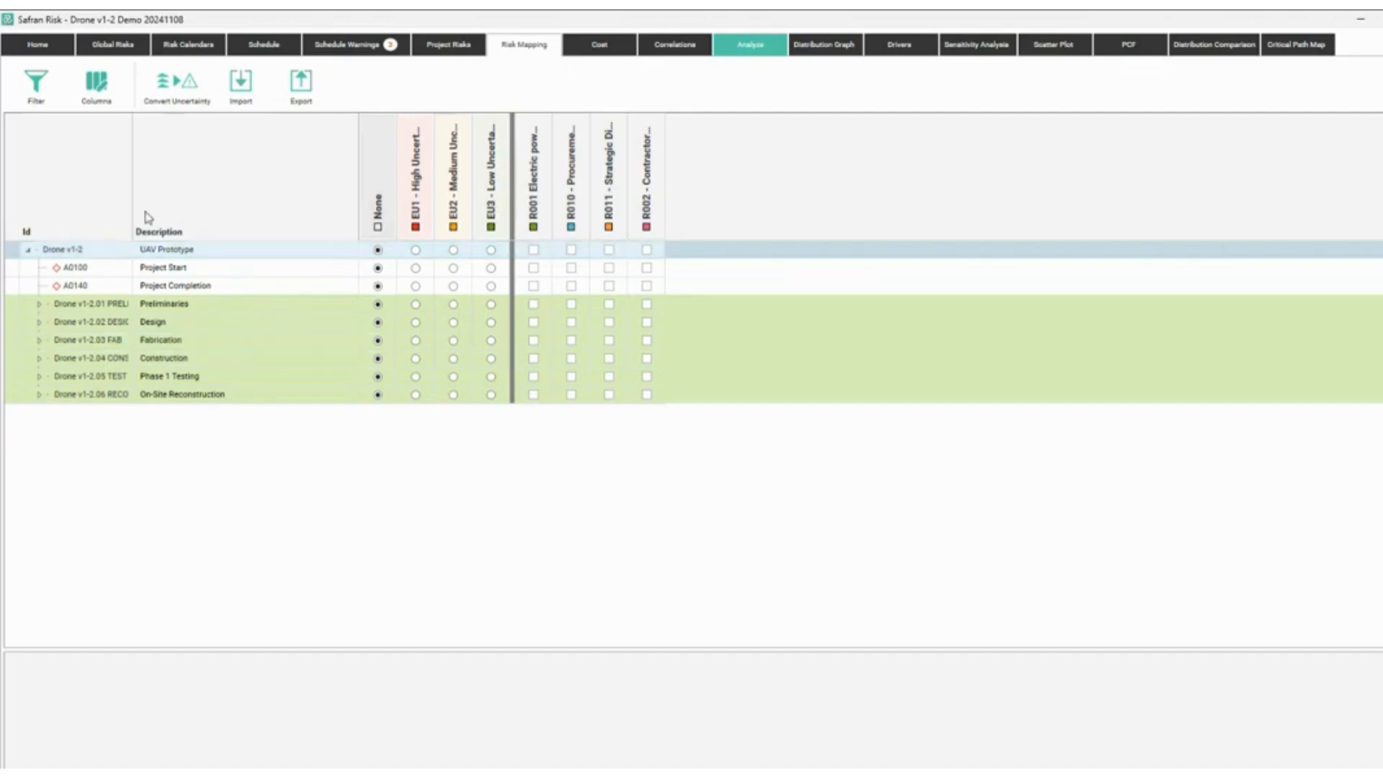
{"action": "left_click", "coordinate": [42, 101]}
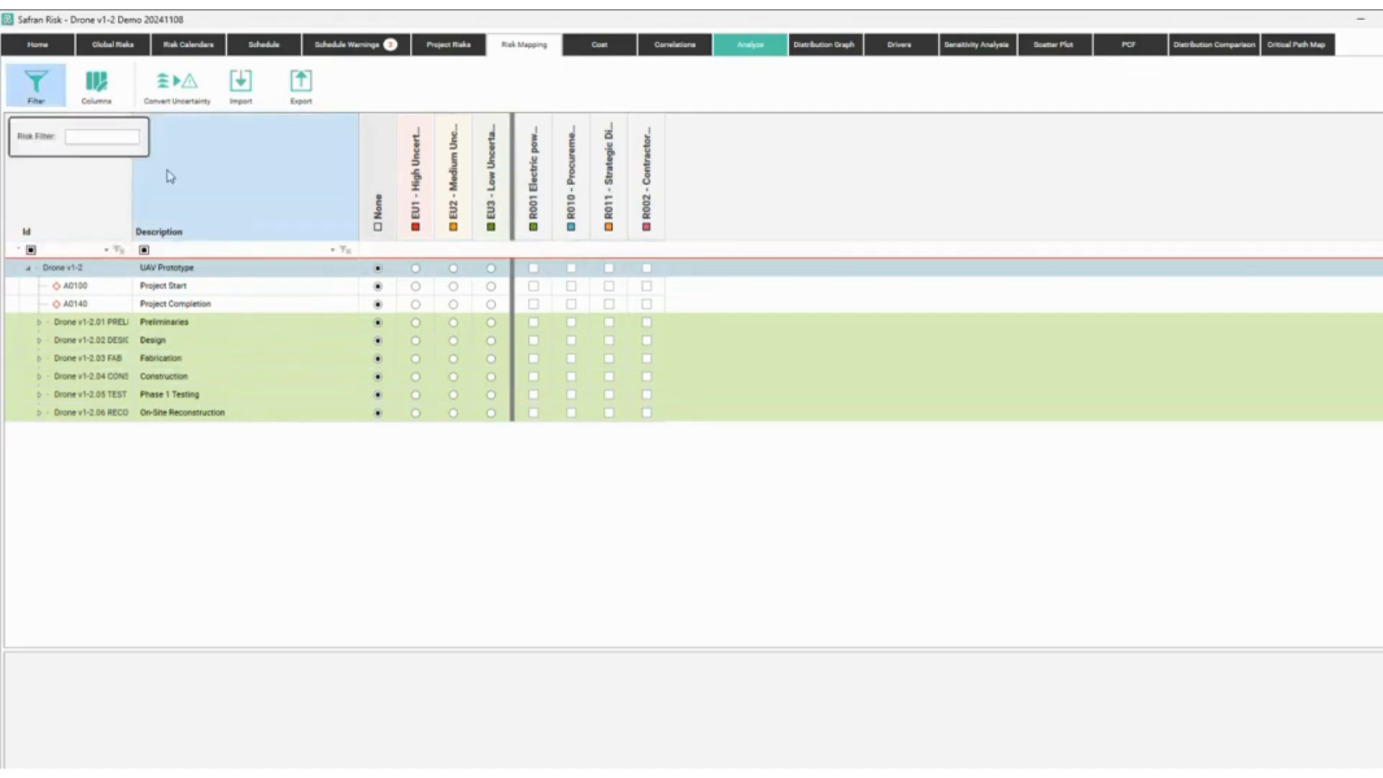
{"action": "left_click", "coordinate": [228, 247]}
{"action": "type", "text": "designm"}
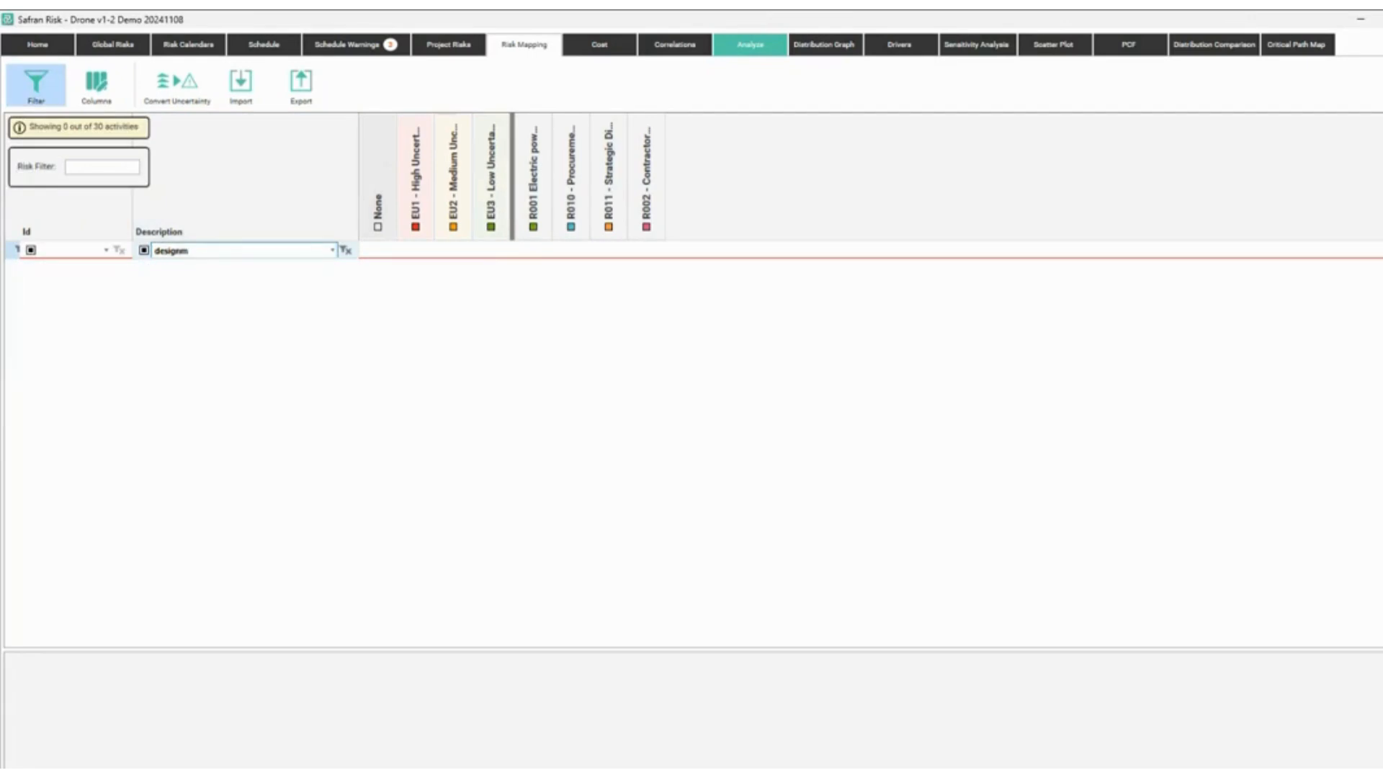
{"action": "key", "text": "BackSpace"}
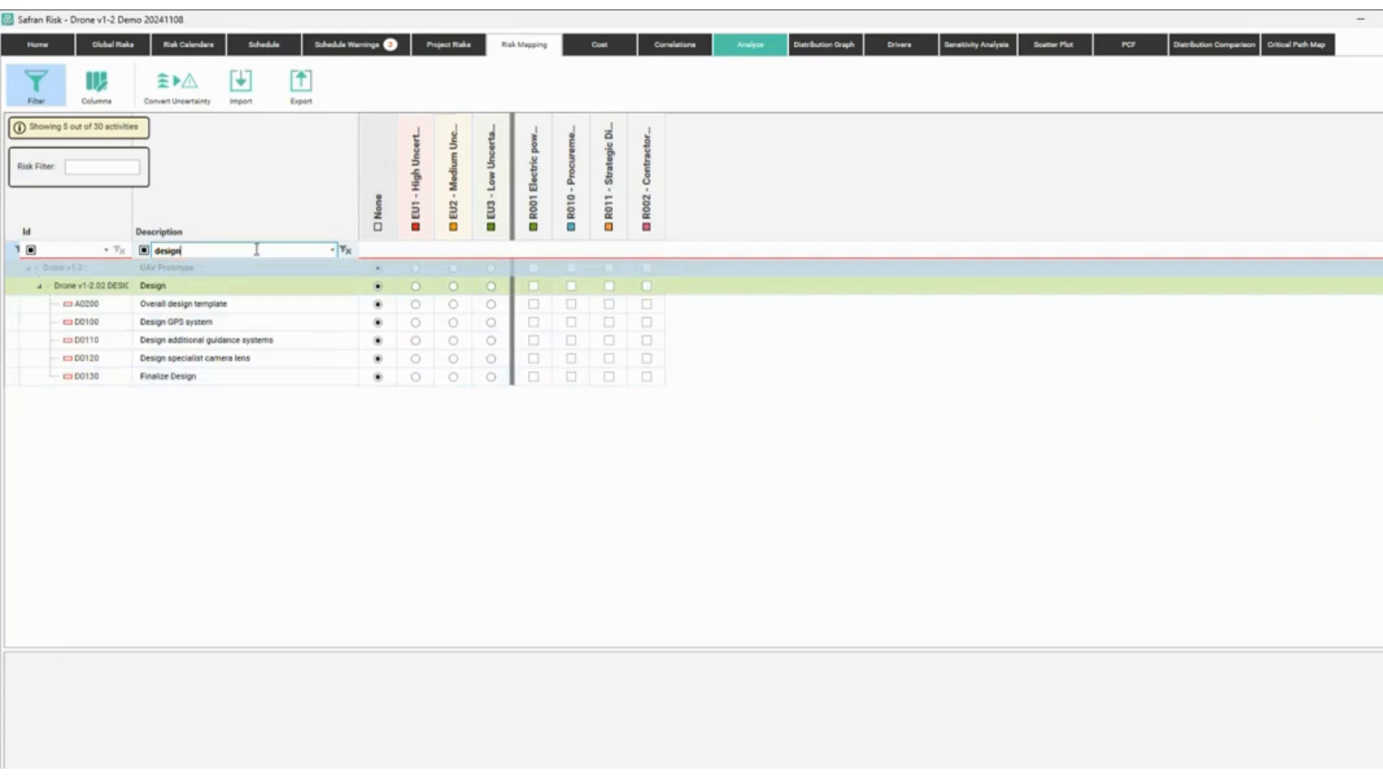
{"action": "left_click", "coordinate": [346, 250]}
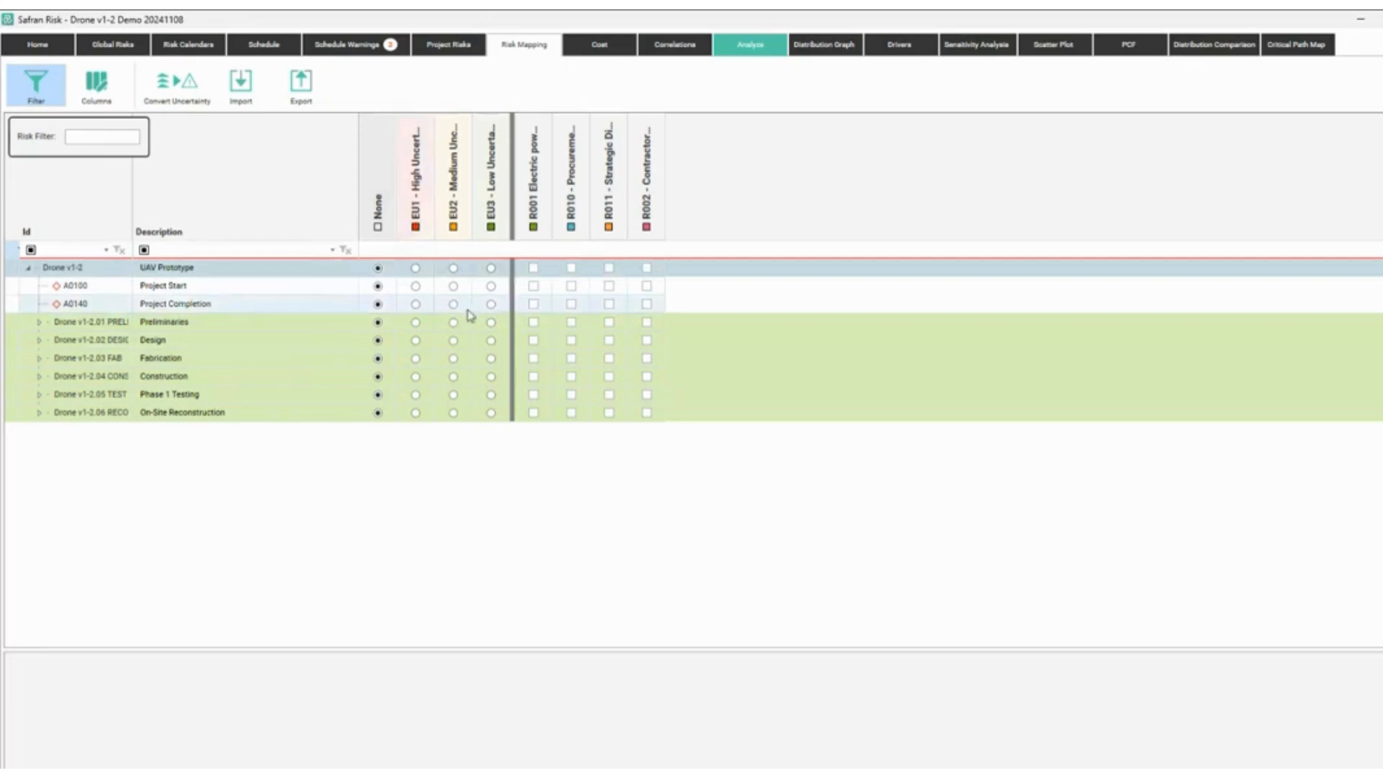
Map EU3 to Preliminaries and On-Site Reconstruction, EU1 to Design and Phase 1 Testing, EU2 to Fabrication and Construction.
{"action": "left_click", "coordinate": [491, 322]}
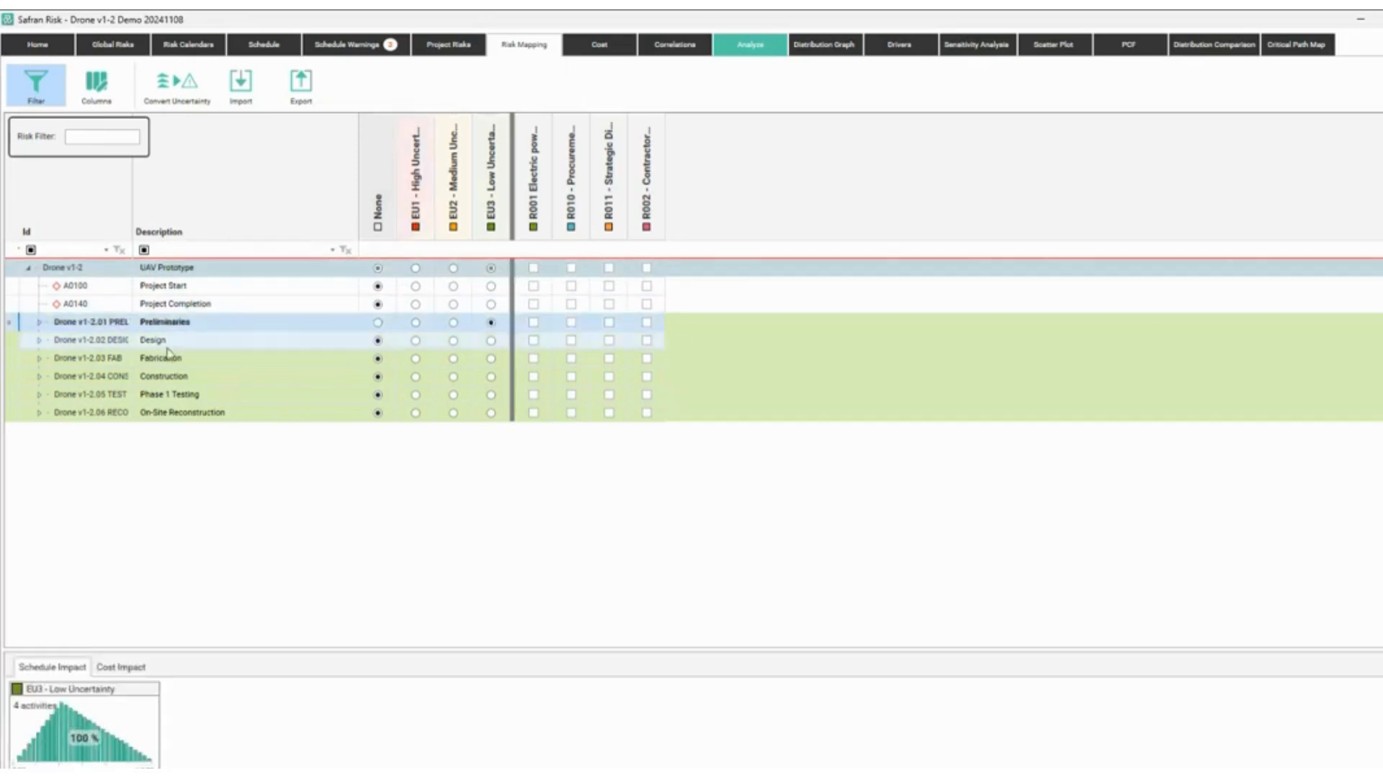
{"action": "left_click", "coordinate": [415, 341]}
{"action": "left_click", "coordinate": [415, 340]}
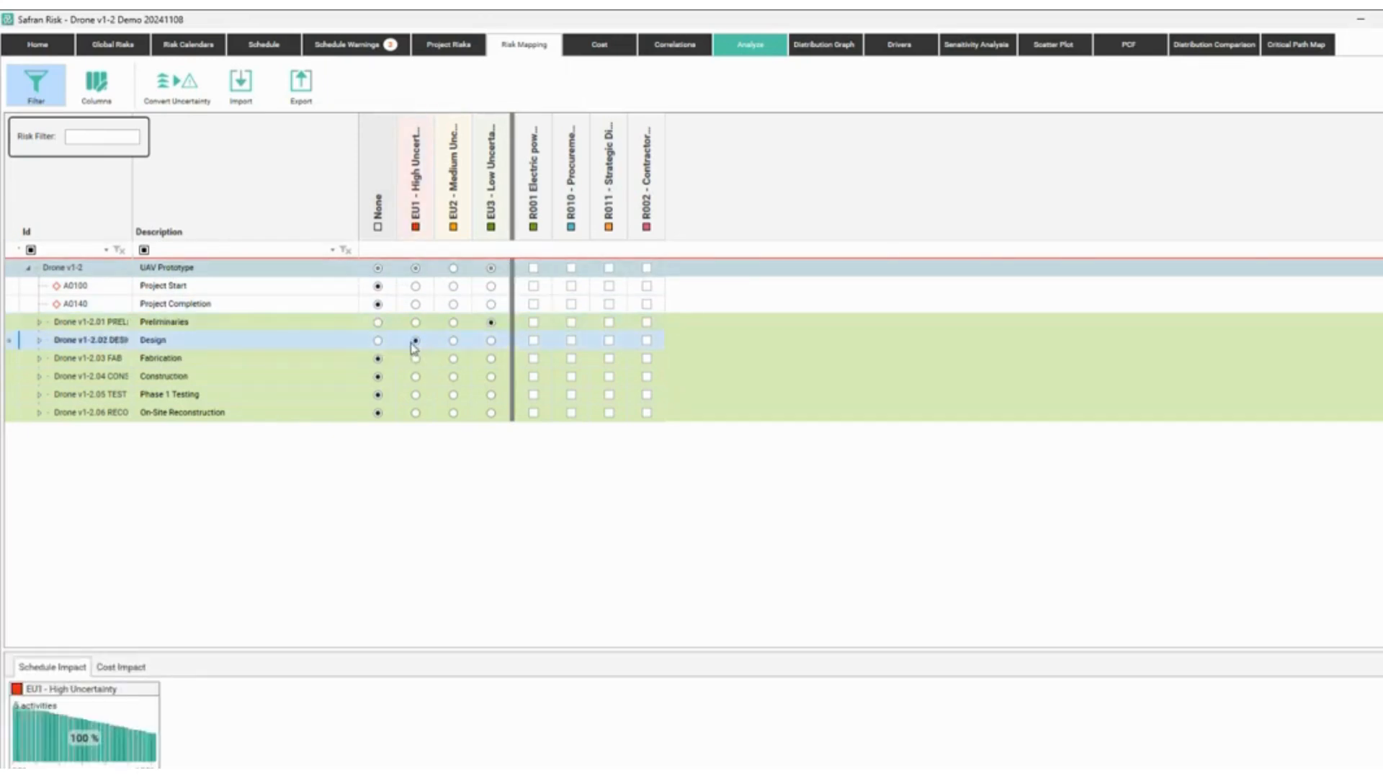
{"action": "left_click", "coordinate": [453, 359]}
{"action": "left_click", "coordinate": [453, 377]}
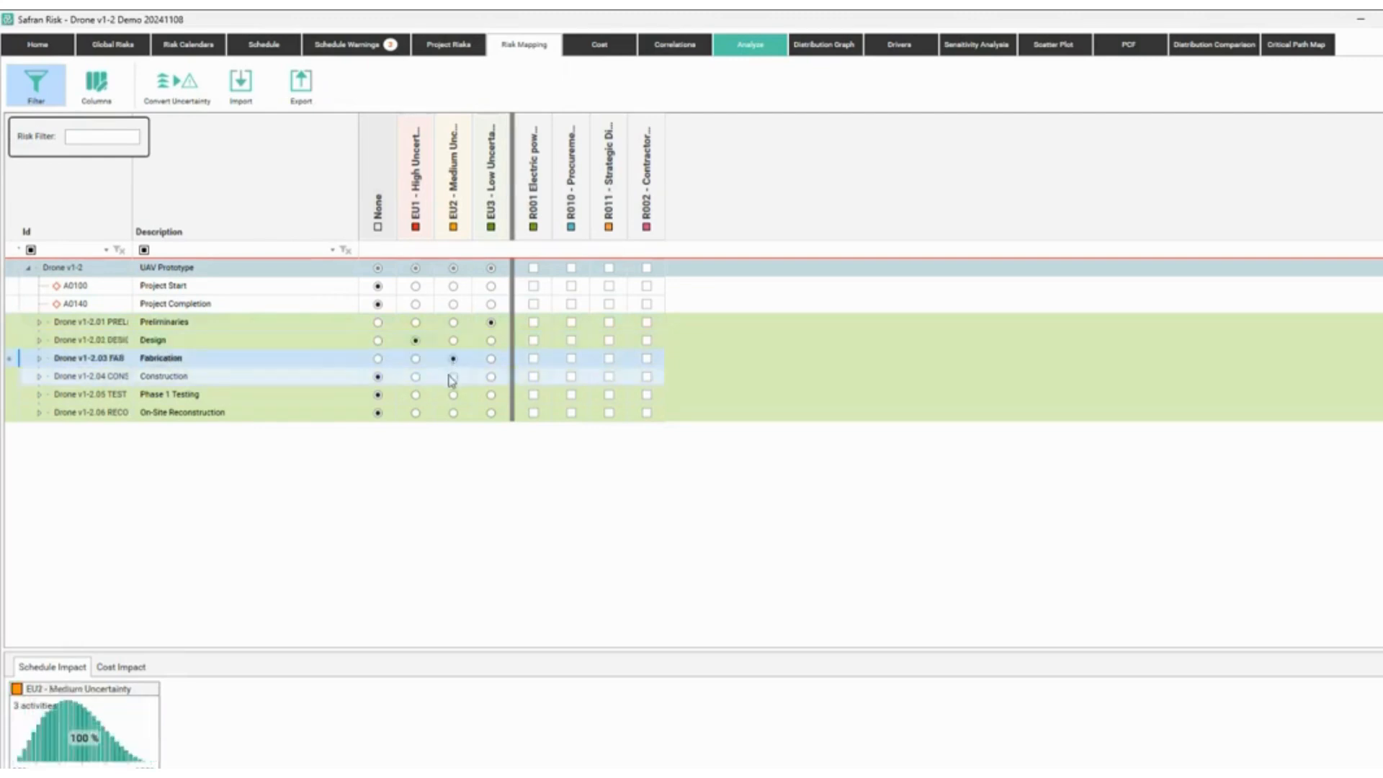
{"action": "left_click", "coordinate": [453, 377]}
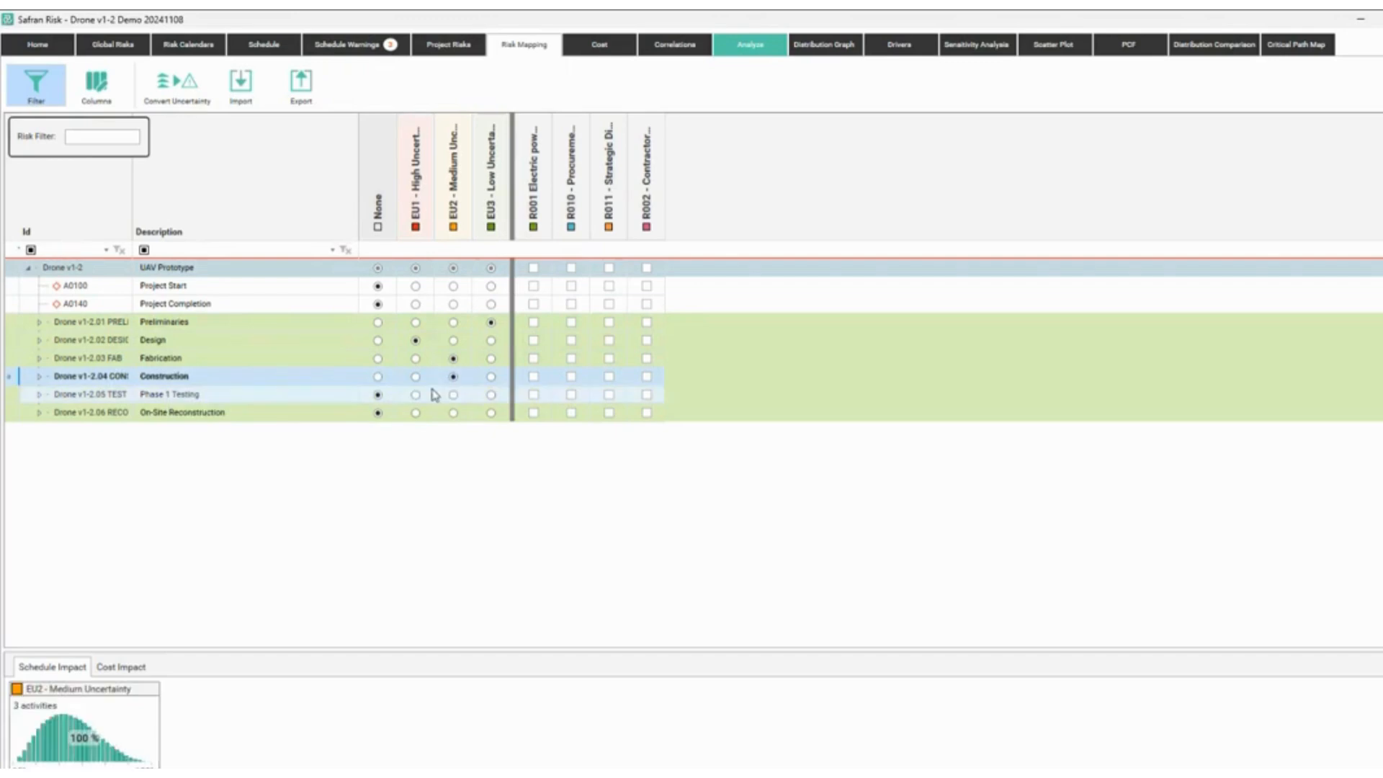
{"action": "left_click", "coordinate": [416, 395]}
{"action": "left_click", "coordinate": [416, 395]}
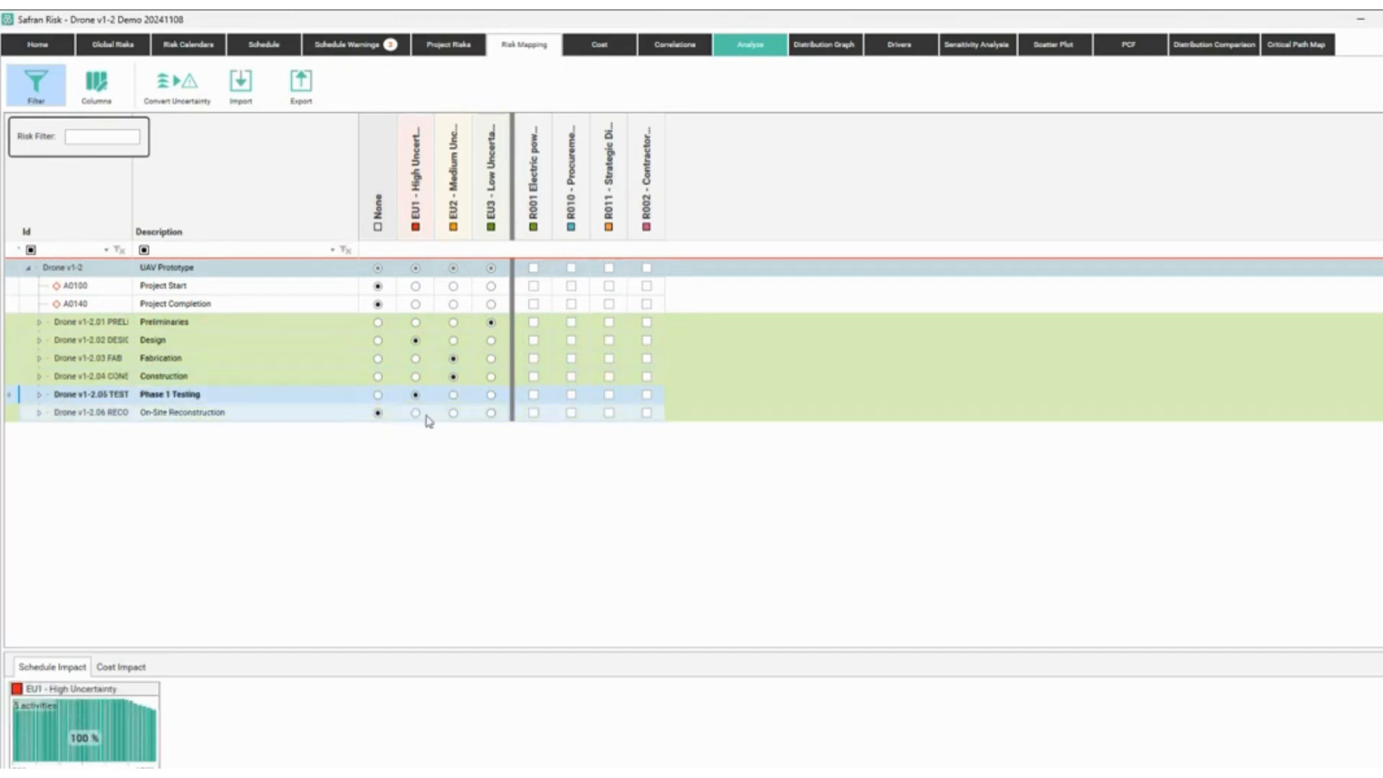
{"action": "left_click", "coordinate": [491, 413]}
{"action": "left_click", "coordinate": [490, 413]}
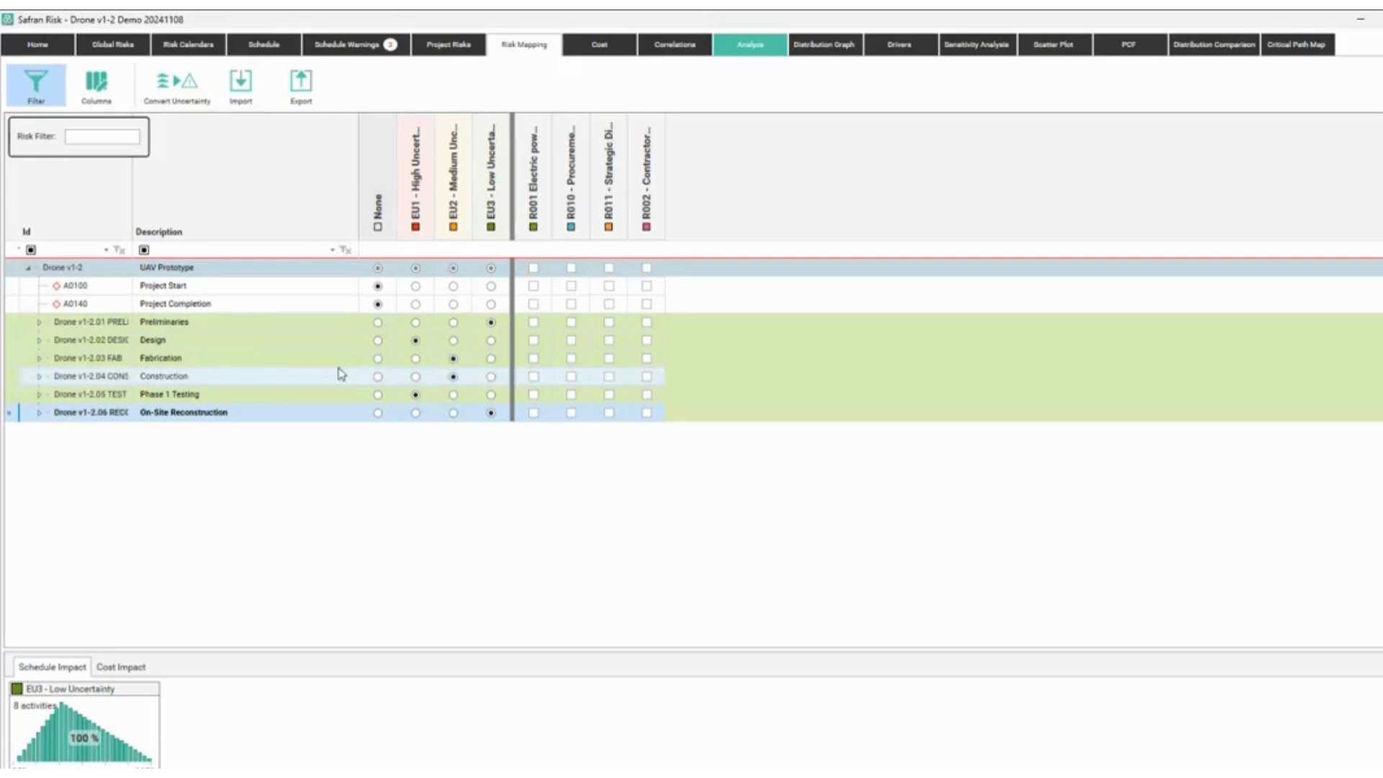
Check the Design activities' uncertainty mapping, then bring up the analysis options.
{"action": "left_click", "coordinate": [39, 342]}
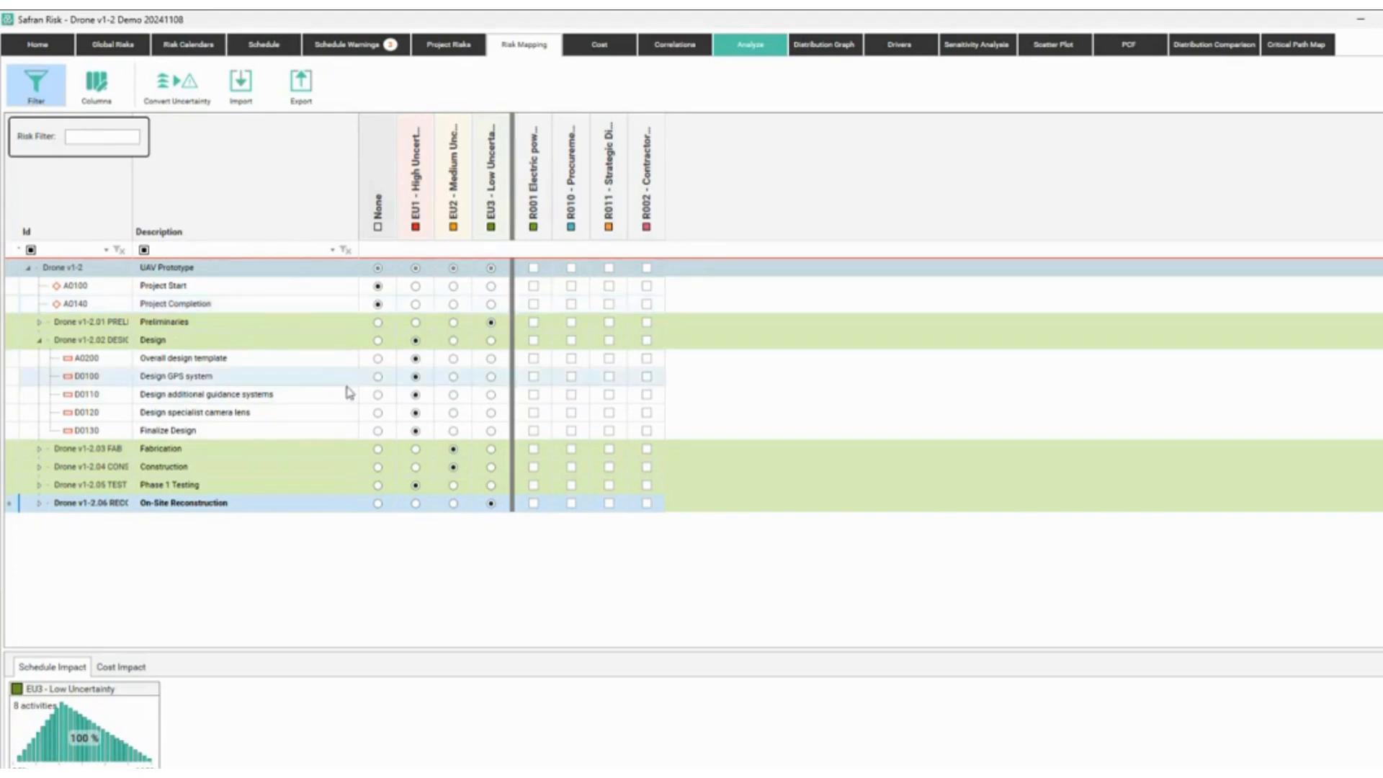
{"action": "left_click", "coordinate": [39, 340]}
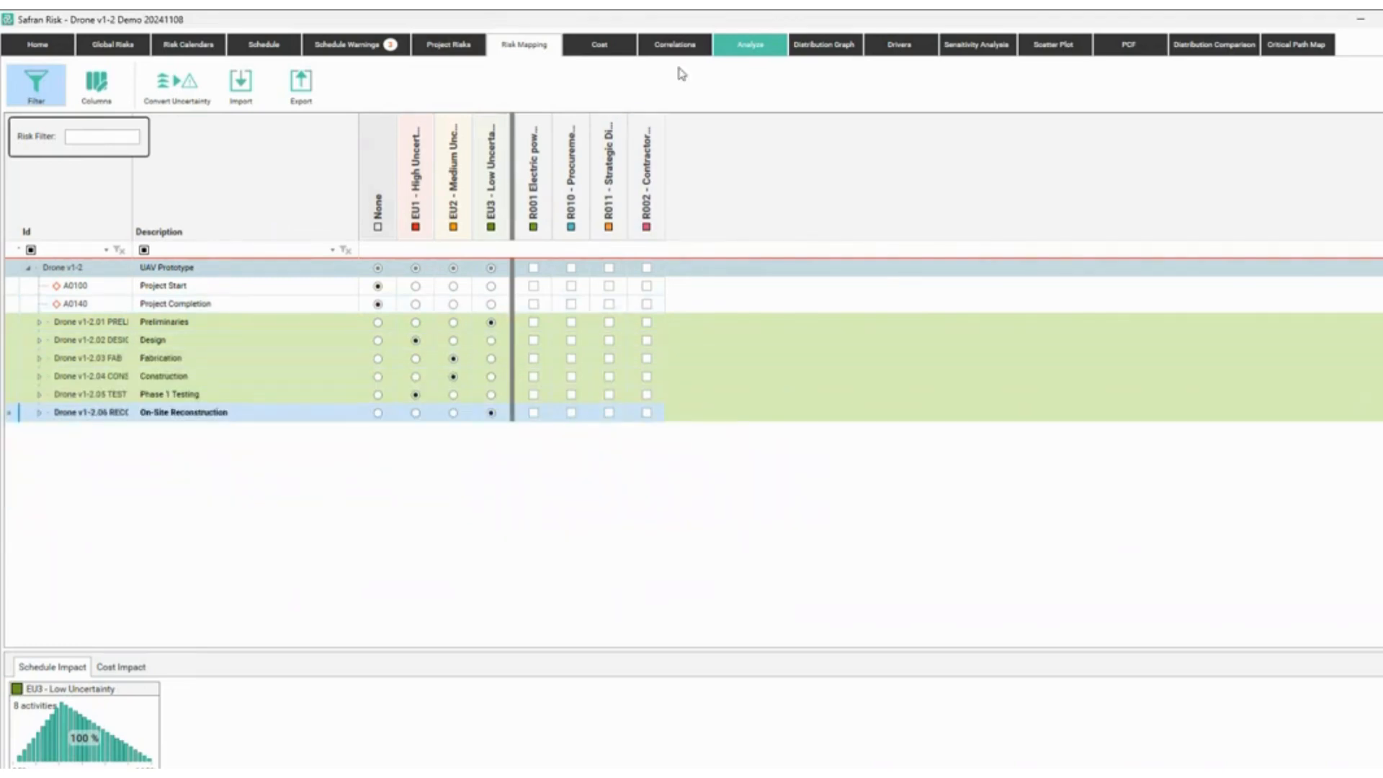
{"action": "left_click", "coordinate": [750, 45]}
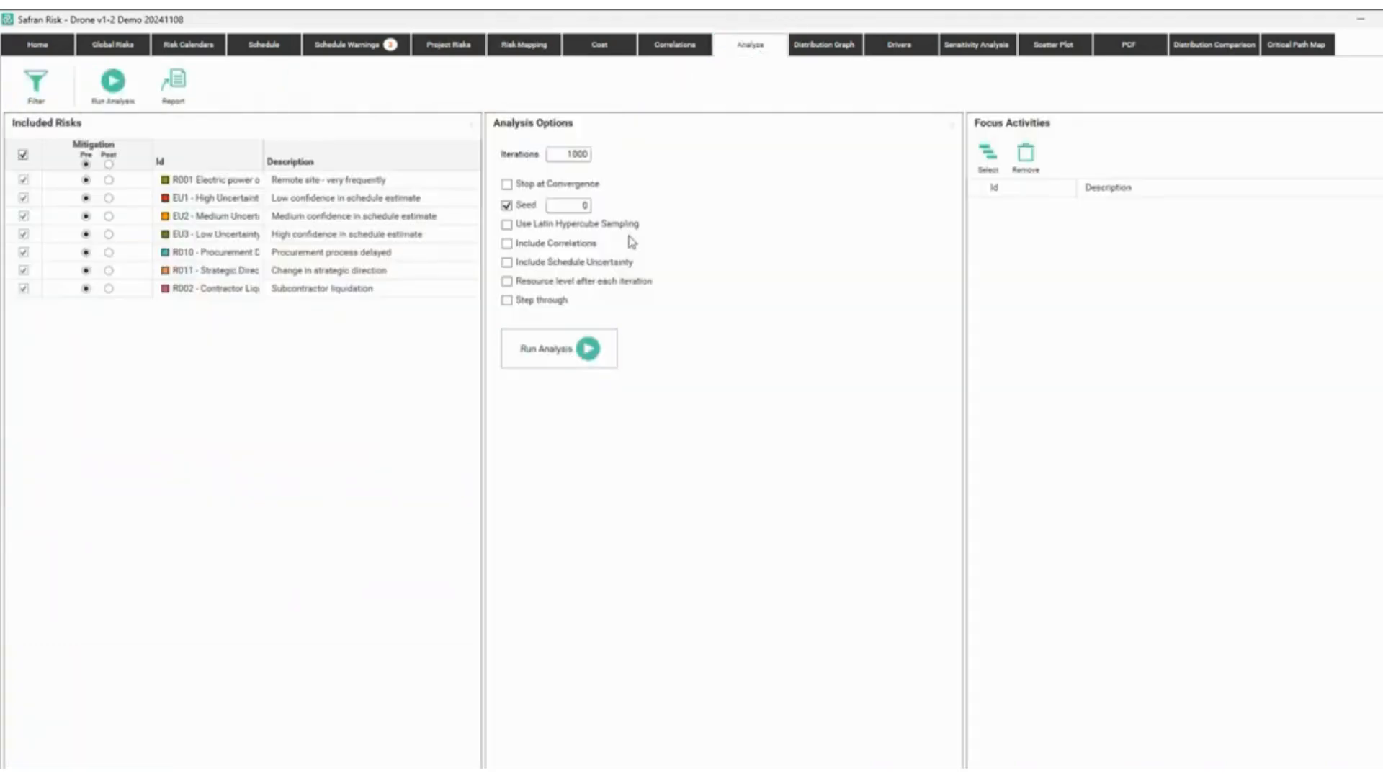
Run the 1000-iteration simulation to get the finish distribution (P50 5/28/2025, P80 6/15/2025).
{"action": "left_click", "coordinate": [585, 152]}
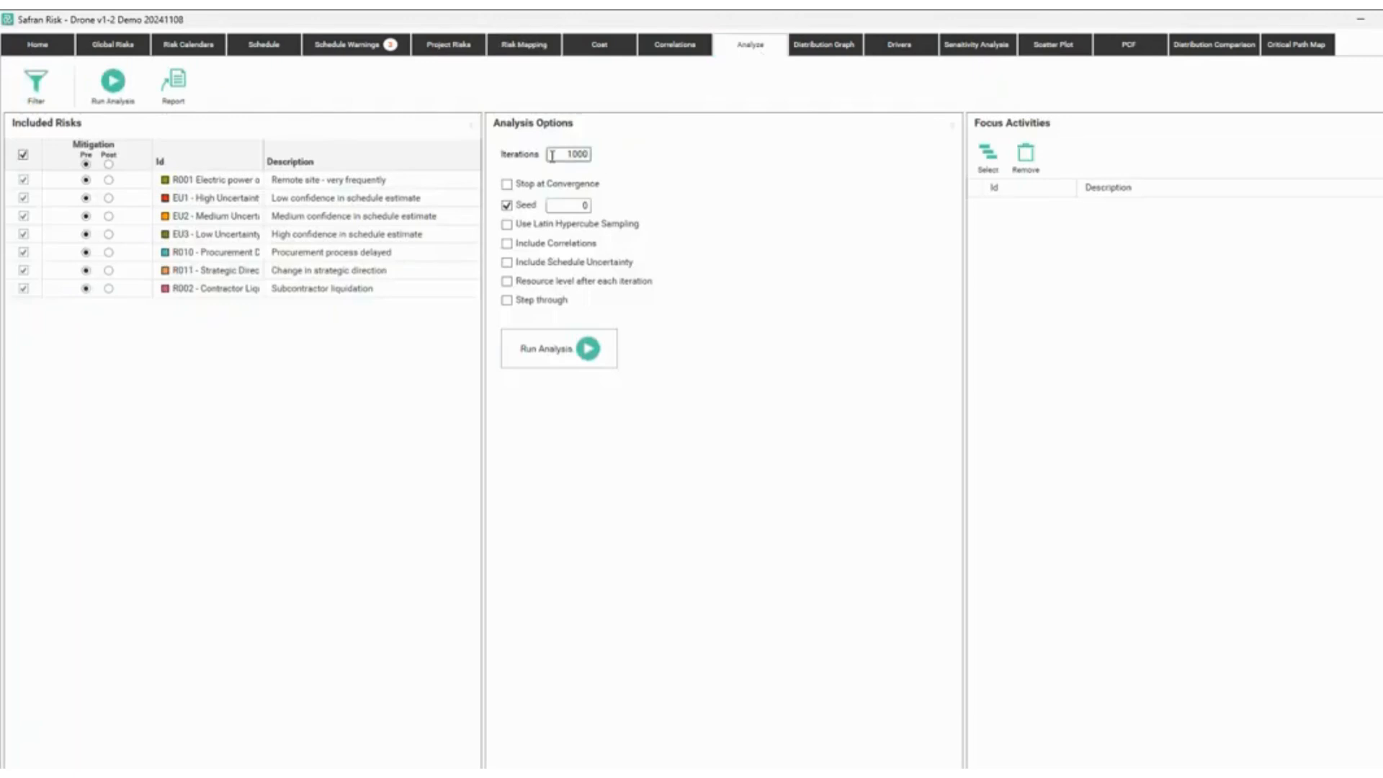
{"action": "left_click", "coordinate": [566, 351]}
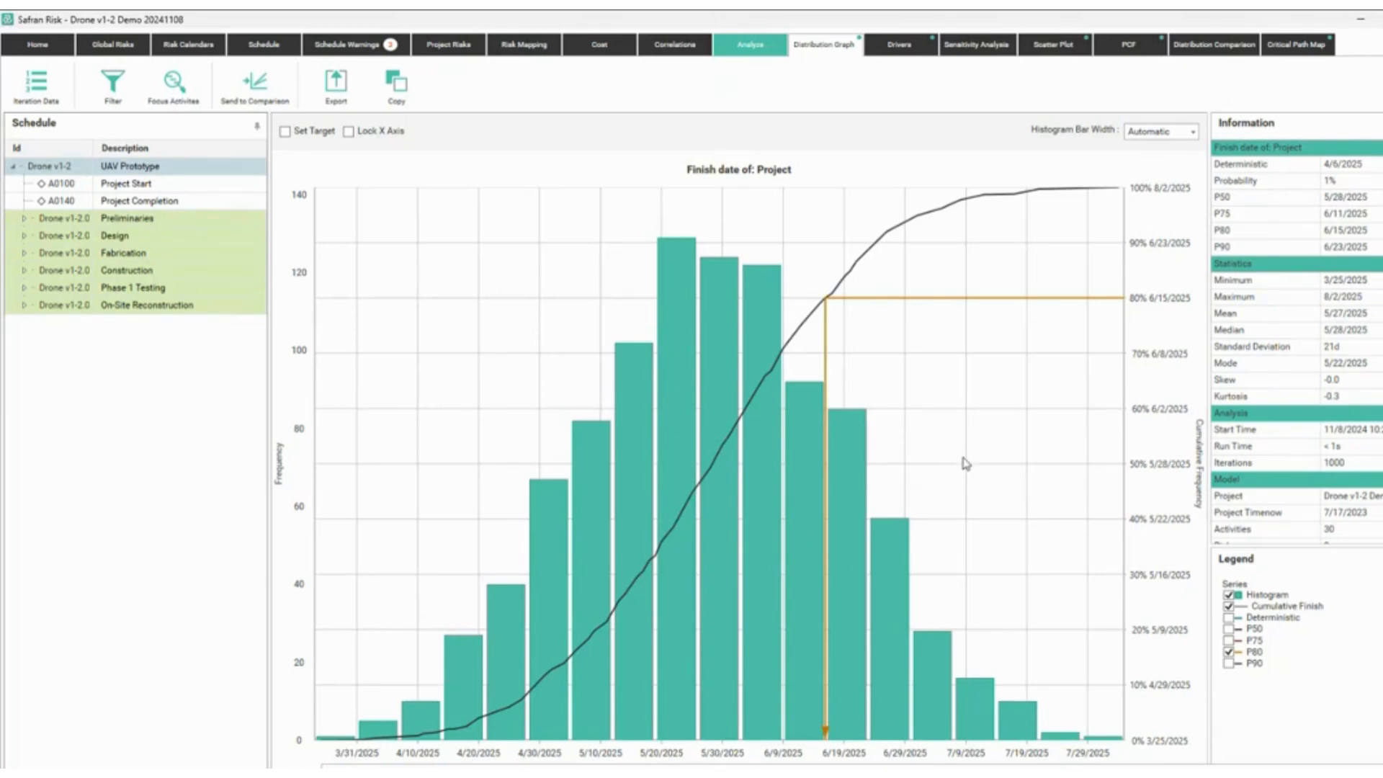
Set a 06/01/2025 target finish on the graph, giving a 59% target probability.
{"action": "mouse_move", "coordinate": [1198, 263]}
{"action": "left_mouse_down"}
{"action": "mouse_move", "coordinate": [1324, 333]}
{"action": "mouse_move", "coordinate": [1382, 312]}
{"action": "left_mouse_up"}
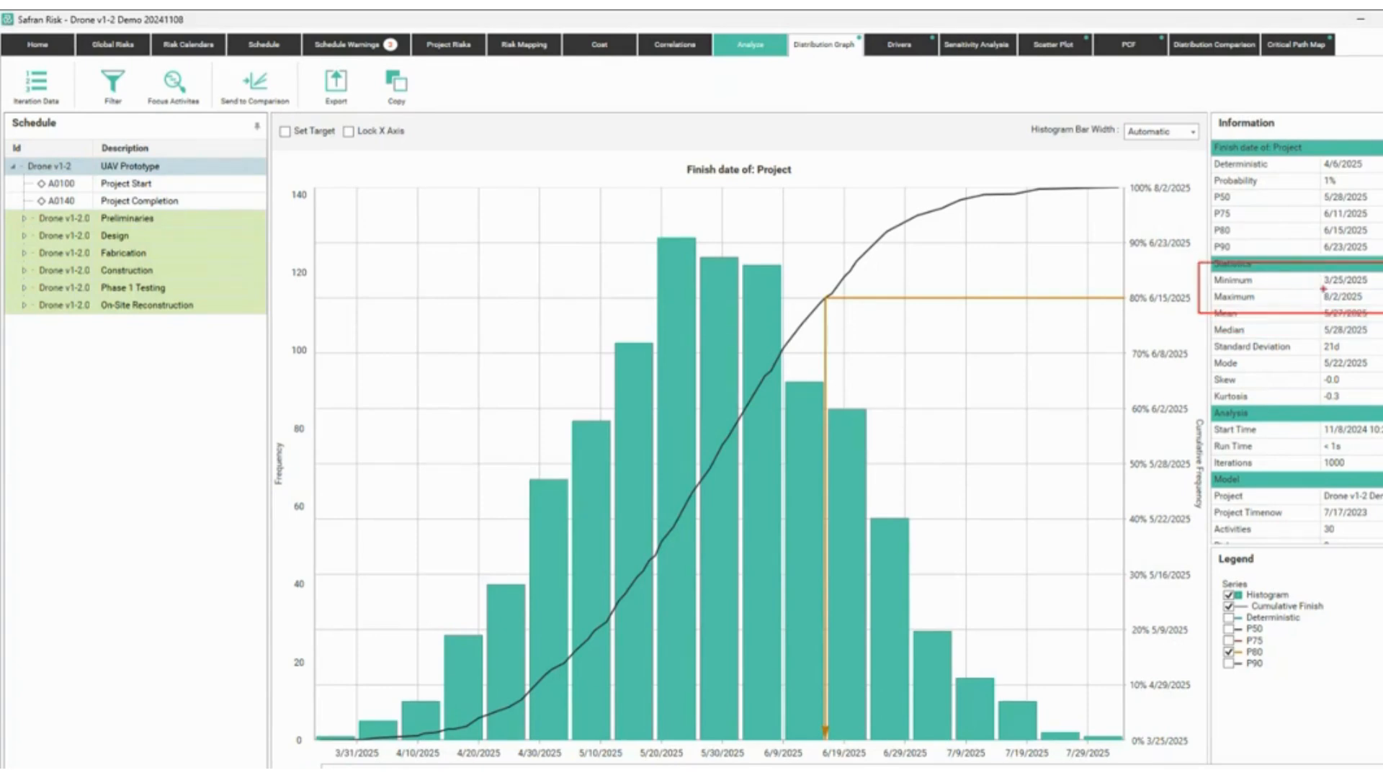
{"action": "mouse_move", "coordinate": [1187, 337]}
{"action": "left_mouse_down"}
{"action": "mouse_move", "coordinate": [1214, 299]}
{"action": "mouse_move", "coordinate": [1204, 310]}
{"action": "left_mouse_up"}
{"action": "key", "text": "Escape"}
{"action": "left_click", "coordinate": [295, 131]}
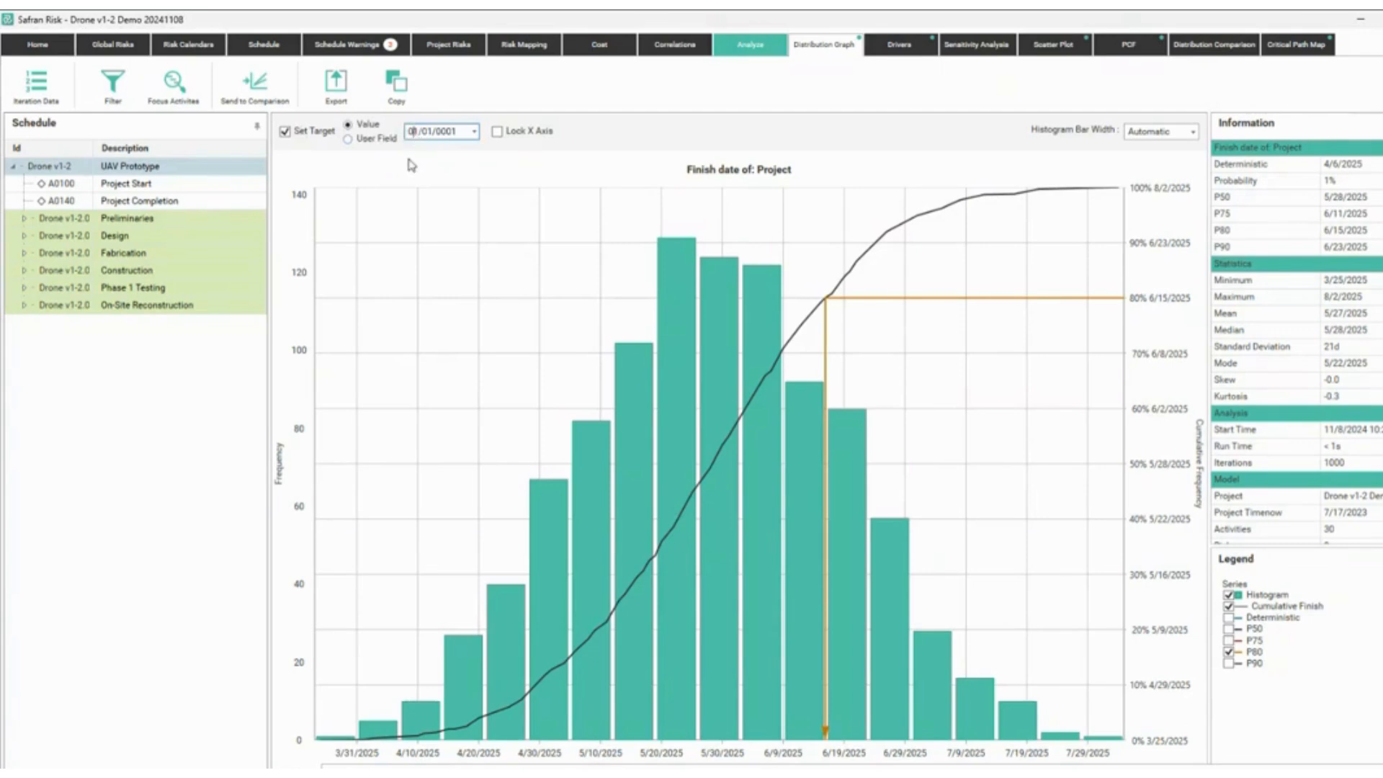
{"action": "type", "text": "6"}
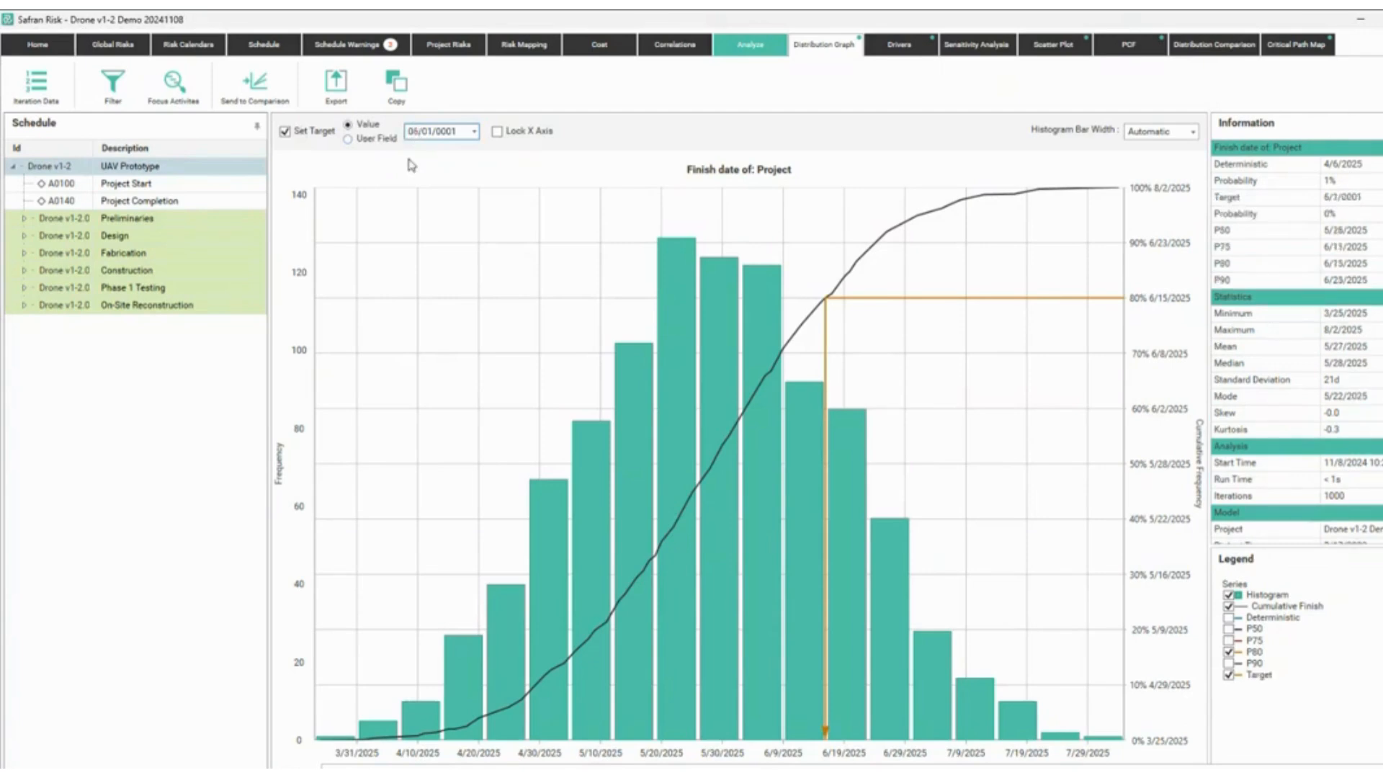
{"action": "key", "text": "Right"}
{"action": "type", "text": "2025"}
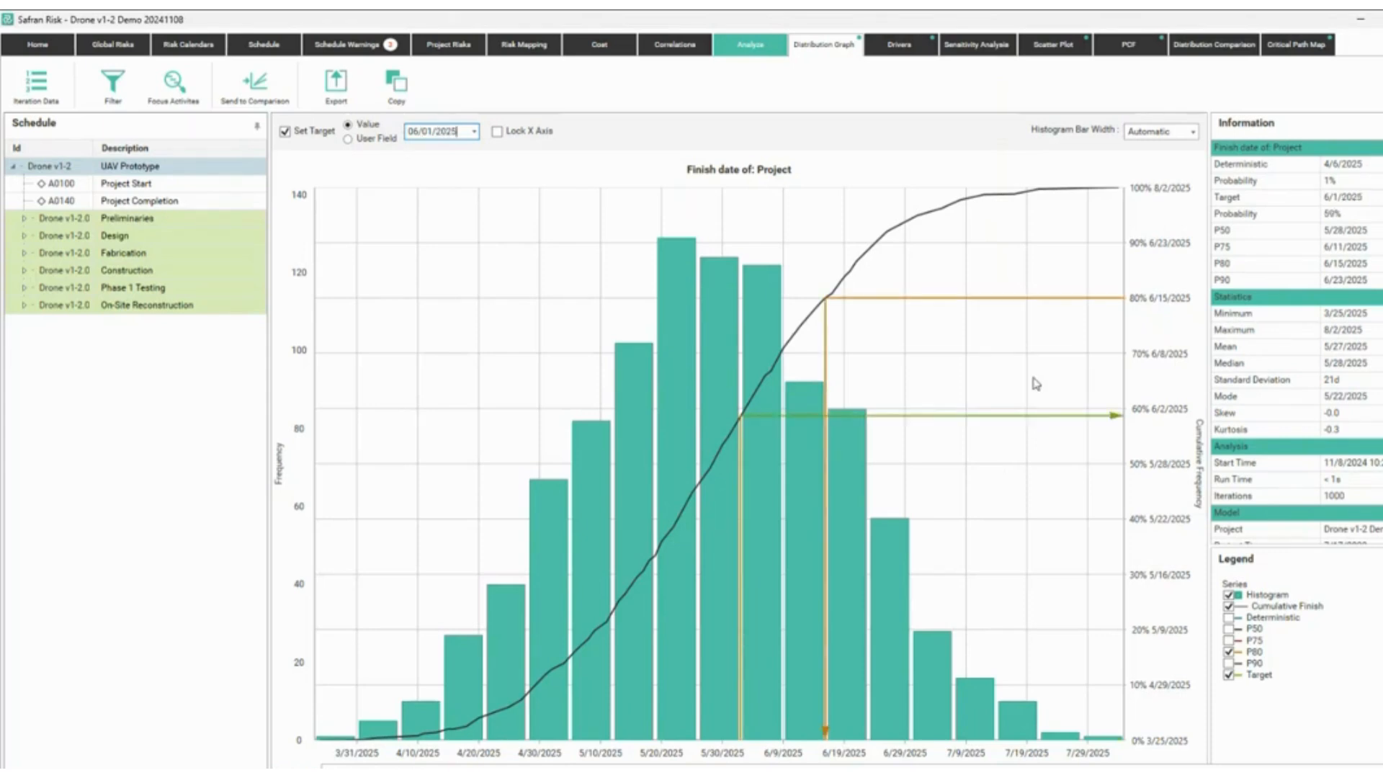
{"action": "mouse_move", "coordinate": [1116, 285]}
{"action": "left_mouse_down"}
{"action": "mouse_move", "coordinate": [1127, 309]}
{"action": "mouse_move", "coordinate": [1195, 311]}
{"action": "left_mouse_up"}
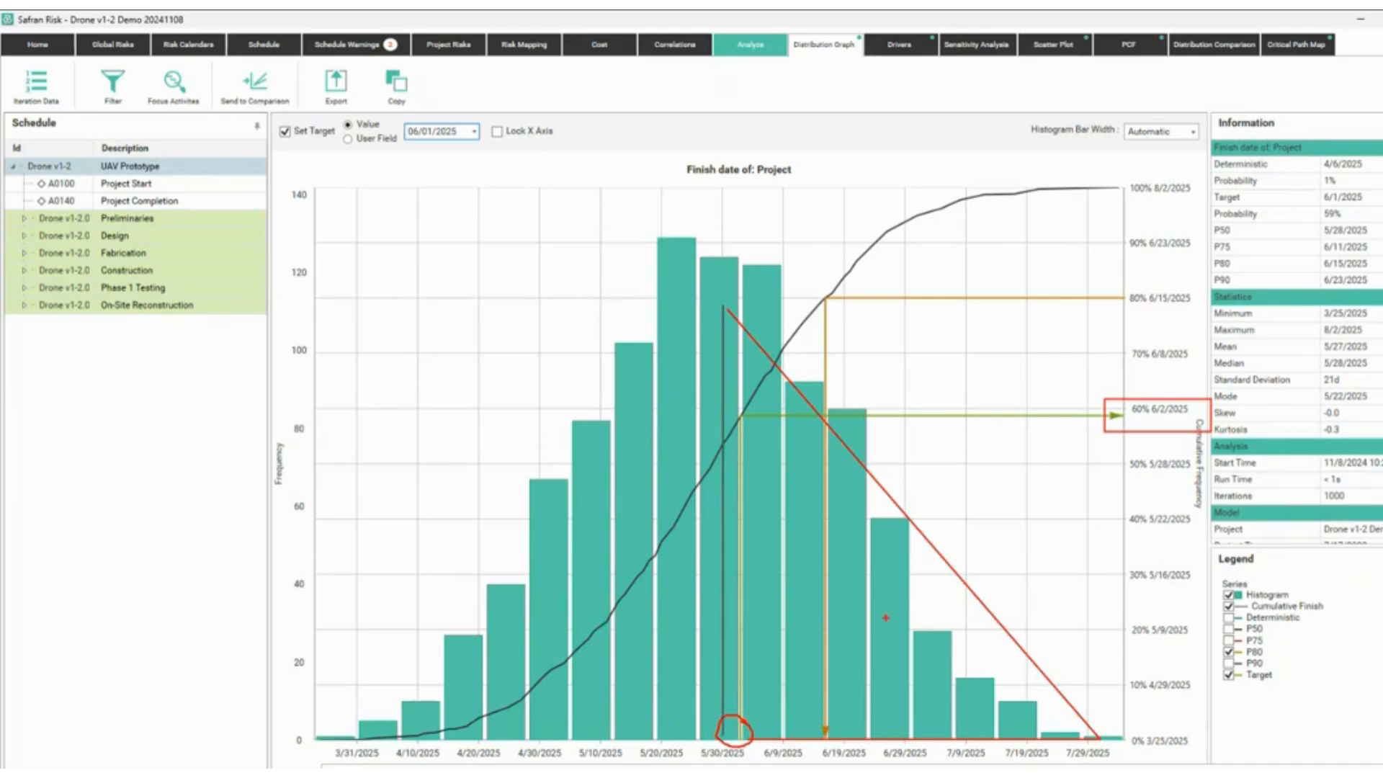
{"action": "type", "text": "t41%"}
{"action": "key", "text": "Escape"}
{"action": "type", "text": "t59%$"}
{"action": "key", "text": "BackSpace"}
{"action": "key", "text": "Escape"}
{"action": "key", "text": "b"}
{"action": "mouse_move", "coordinate": [722, 304]}
{"action": "left_mouse_down"}
{"action": "mouse_move", "coordinate": [717, 242]}
{"action": "mouse_move", "coordinate": [311, 735]}
{"action": "mouse_move", "coordinate": [723, 740]}
{"action": "left_mouse_up"}
{"action": "left_click_drag", "start_coordinate": [710, 674], "coordinate": [668, 691]}
{"action": "left_click_drag", "start_coordinate": [629, 688], "coordinate": [681, 651]}
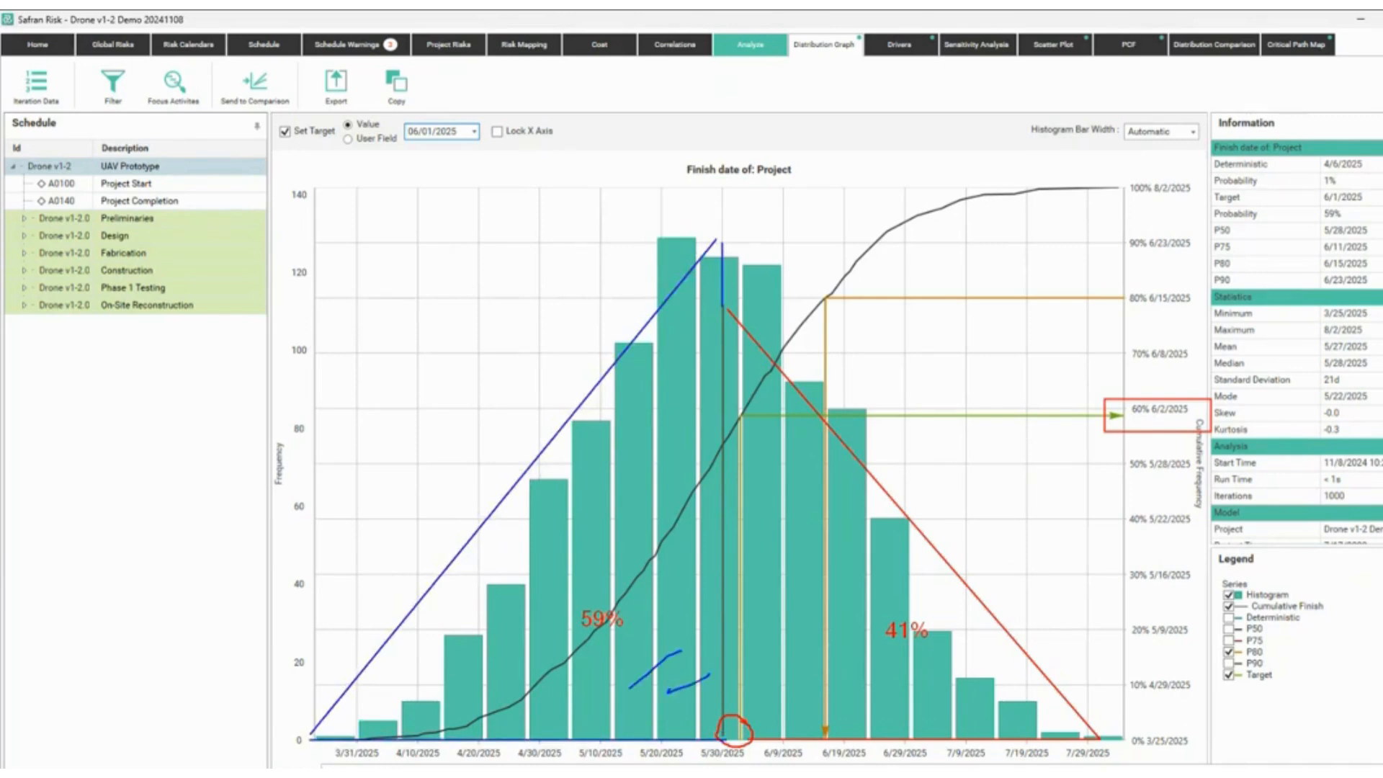
{"action": "left_click_drag", "start_coordinate": [572, 675], "coordinate": [639, 655]}
{"action": "left_click_drag", "start_coordinate": [668, 484], "coordinate": [510, 582]}
{"action": "left_click_drag", "start_coordinate": [508, 598], "coordinate": [475, 661]}
{"action": "left_click_drag", "start_coordinate": [473, 678], "coordinate": [460, 689]}
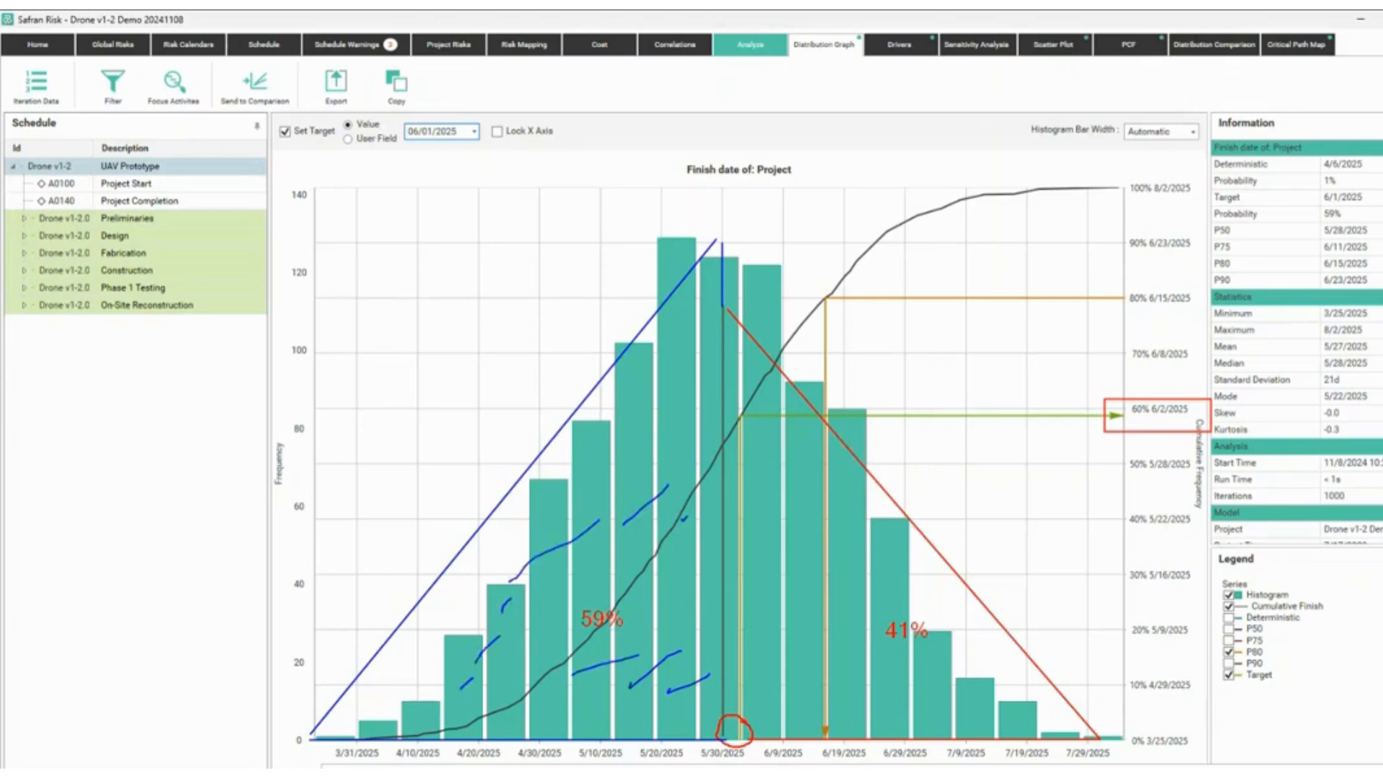
{"action": "mouse_move", "coordinate": [550, 665]}
{"action": "left_mouse_down"}
{"action": "mouse_move", "coordinate": [533, 677]}
{"action": "mouse_move", "coordinate": [572, 712]}
{"action": "left_mouse_up"}
{"action": "key", "text": "Escape"}
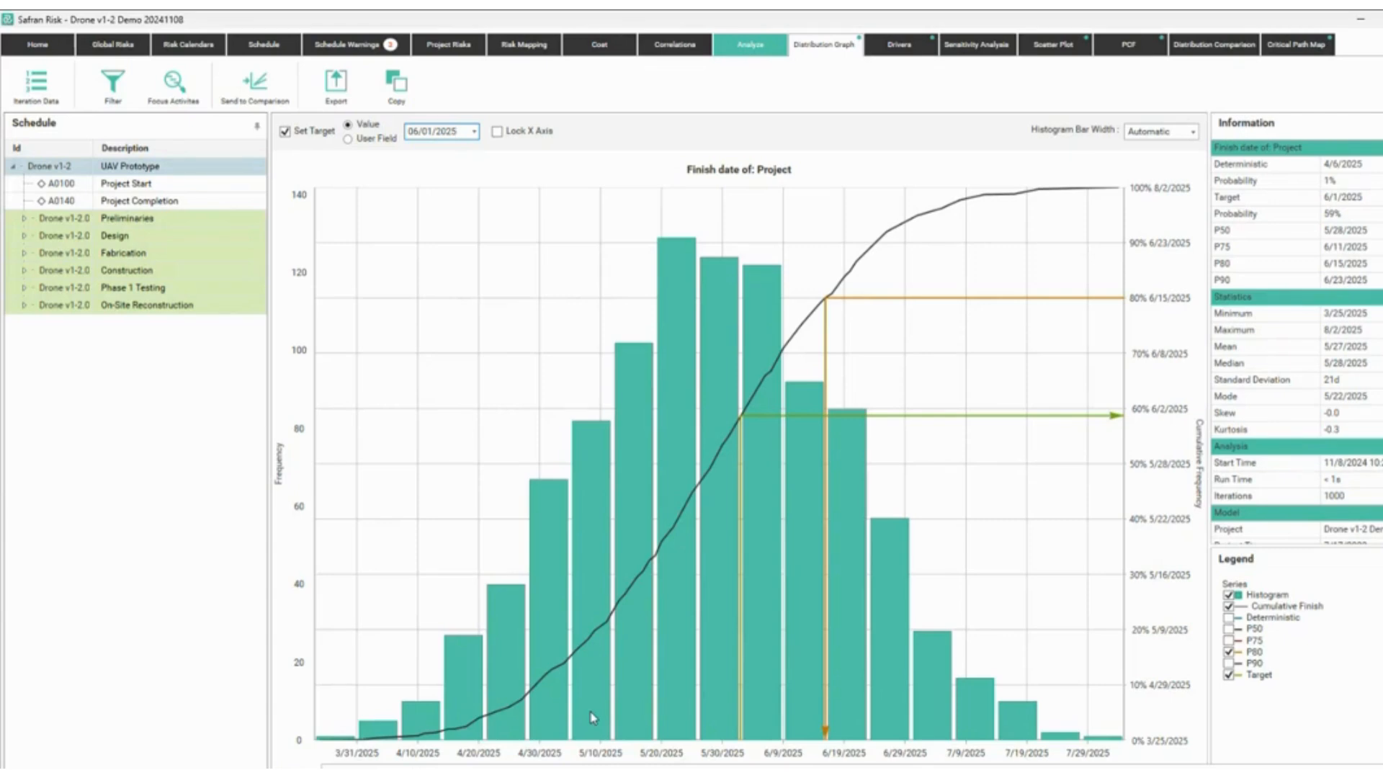
{"action": "left_click", "coordinate": [893, 47]}
{"action": "mouse_move", "coordinate": [1216, 176]}
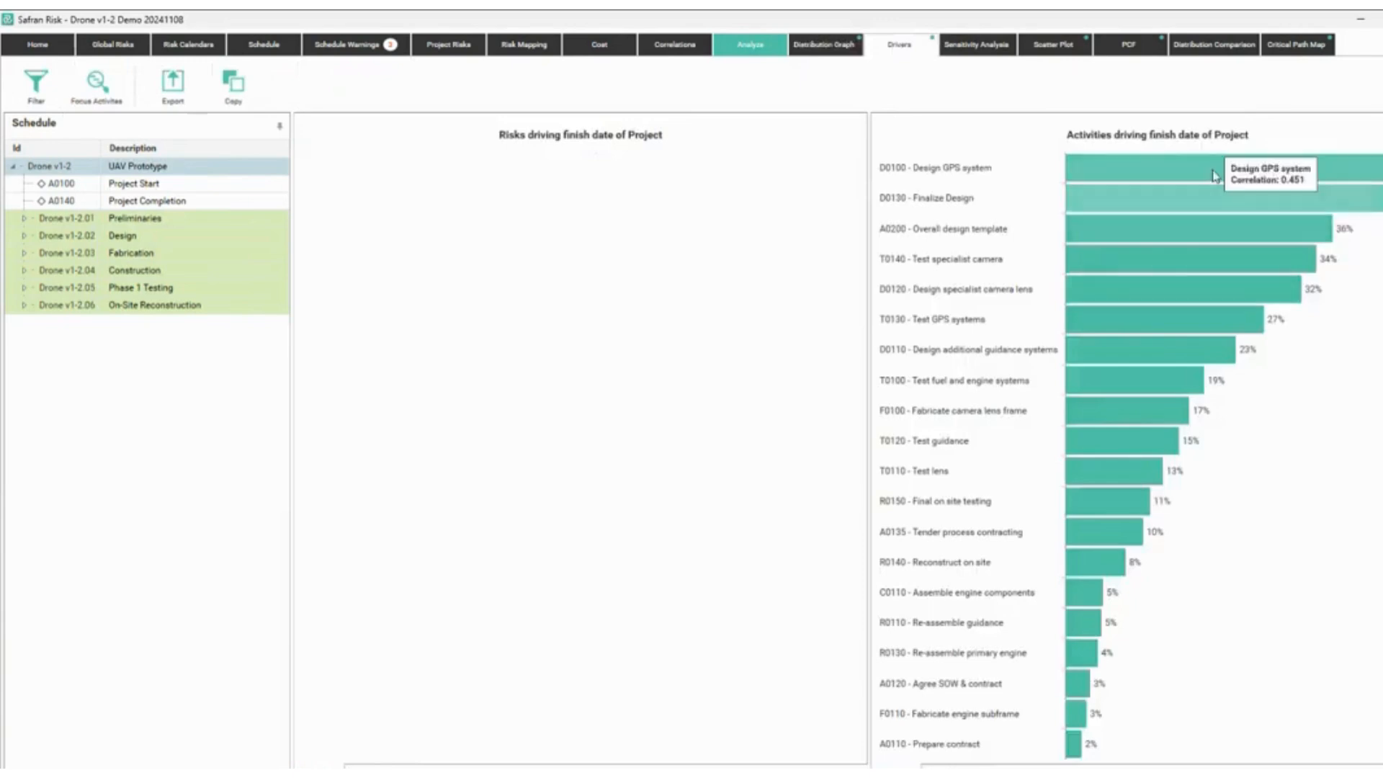
{"action": "mouse_move", "coordinate": [1275, 229]}
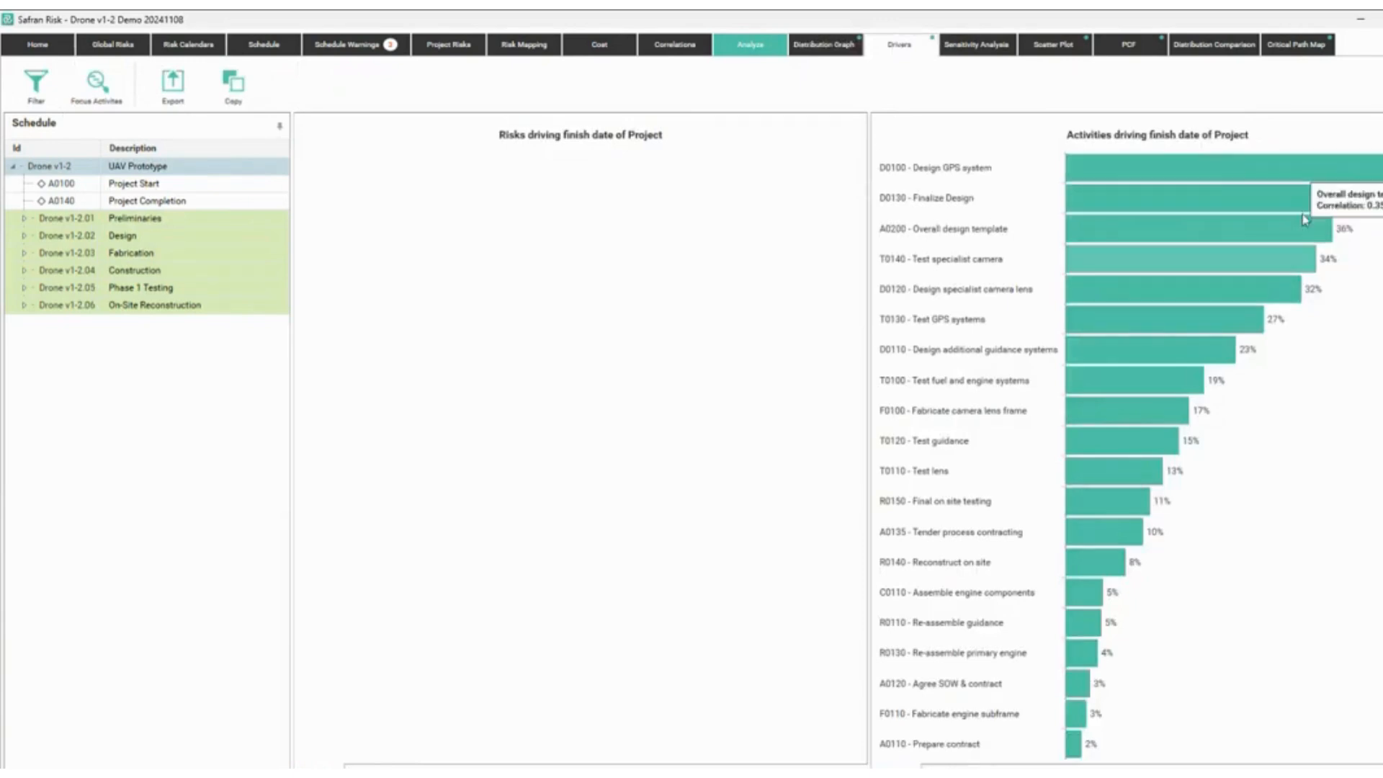
{"action": "key", "text": "ctrl+2"}
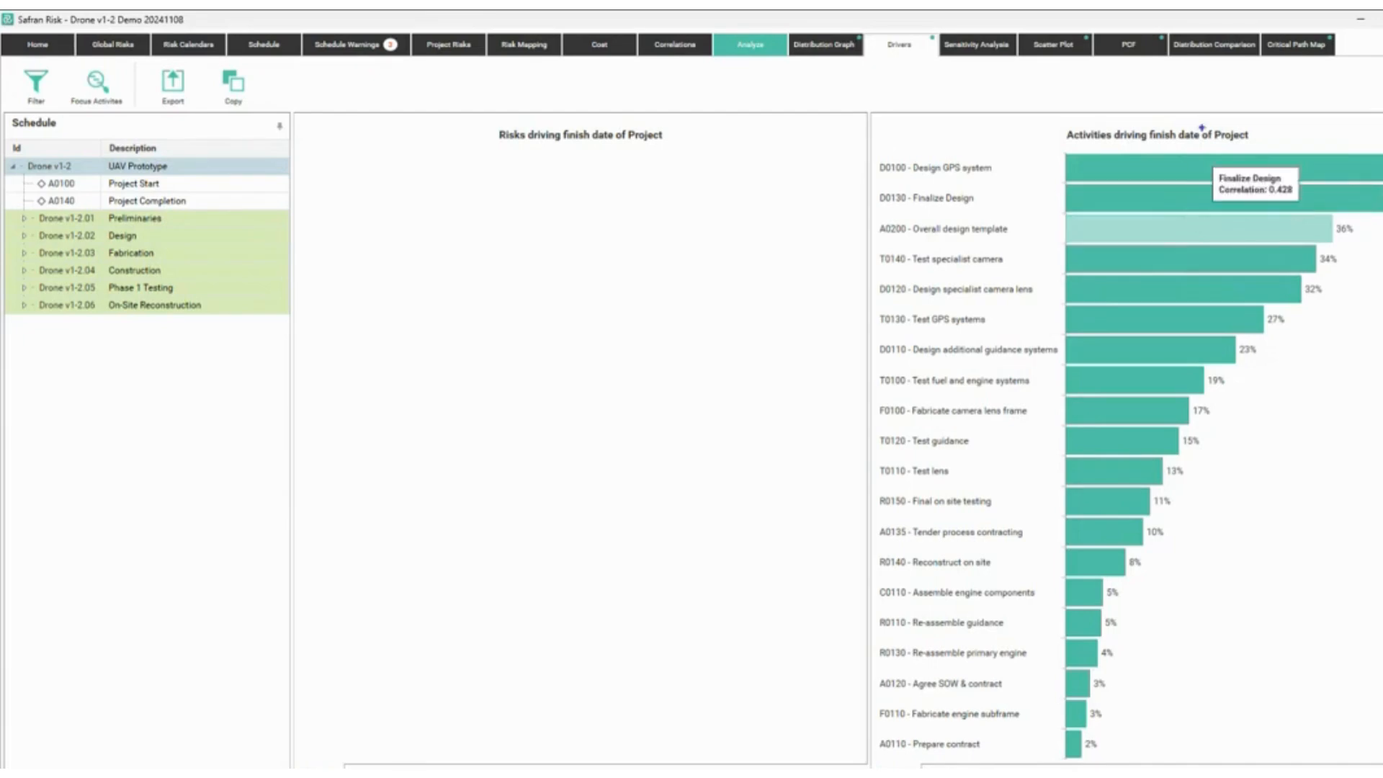
{"action": "mouse_move", "coordinate": [862, 124]}
{"action": "left_mouse_down"}
{"action": "mouse_move", "coordinate": [890, 155]}
{"action": "mouse_move", "coordinate": [1332, 310]}
{"action": "mouse_move", "coordinate": [1331, 352]}
{"action": "mouse_move", "coordinate": [1347, 322]}
{"action": "mouse_move", "coordinate": [1344, 342]}
{"action": "left_mouse_up"}
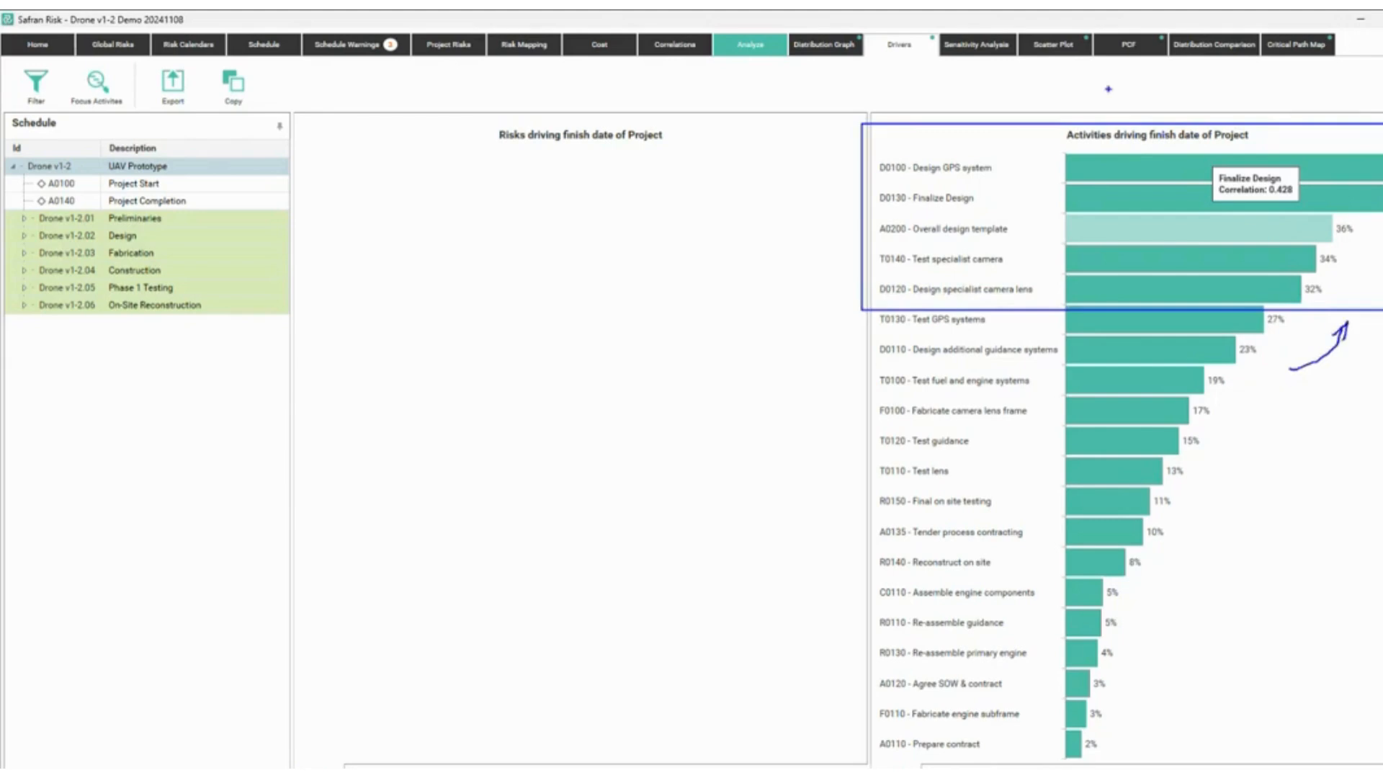
{"action": "left_click_drag", "start_coordinate": [1153, 144], "coordinate": [1213, 149]}
{"action": "type", "text": "tcorrelation"}
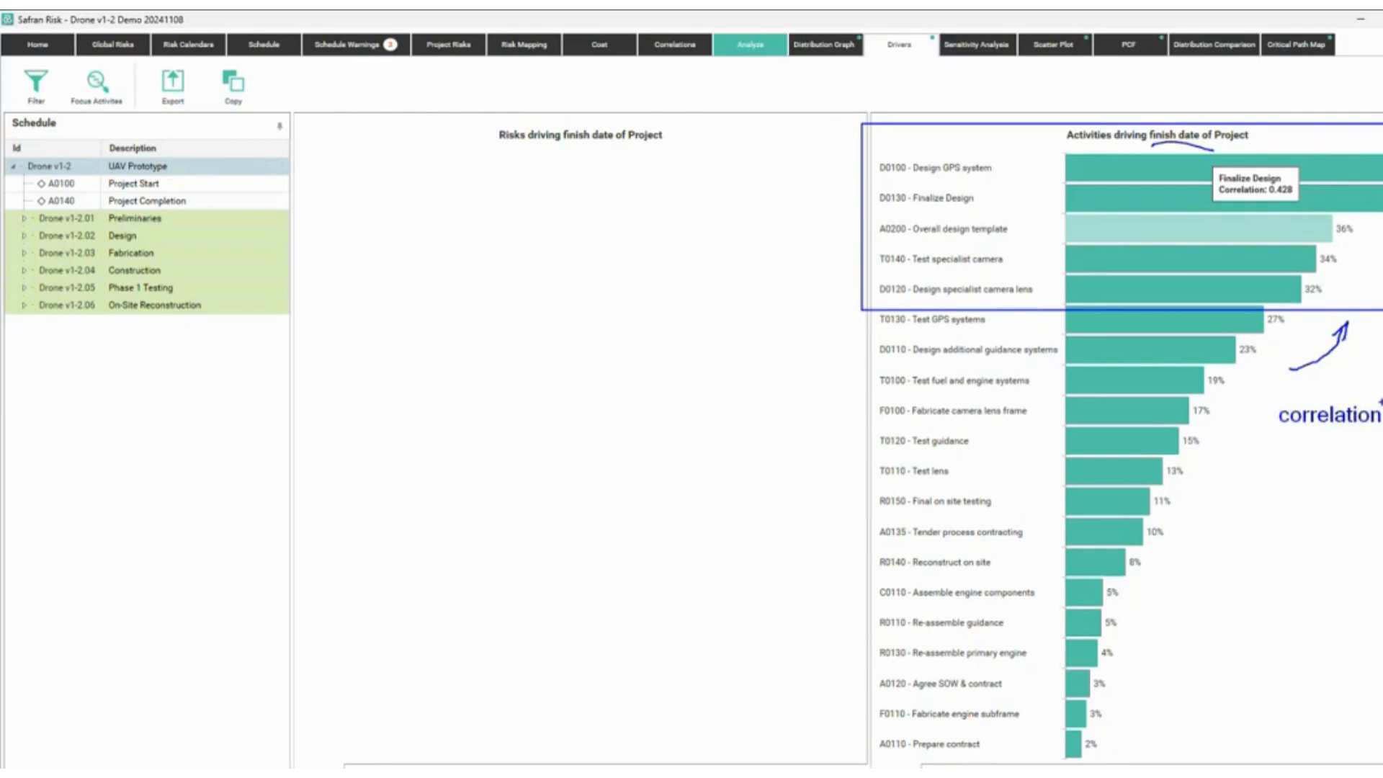
{"action": "key", "text": "Escape"}
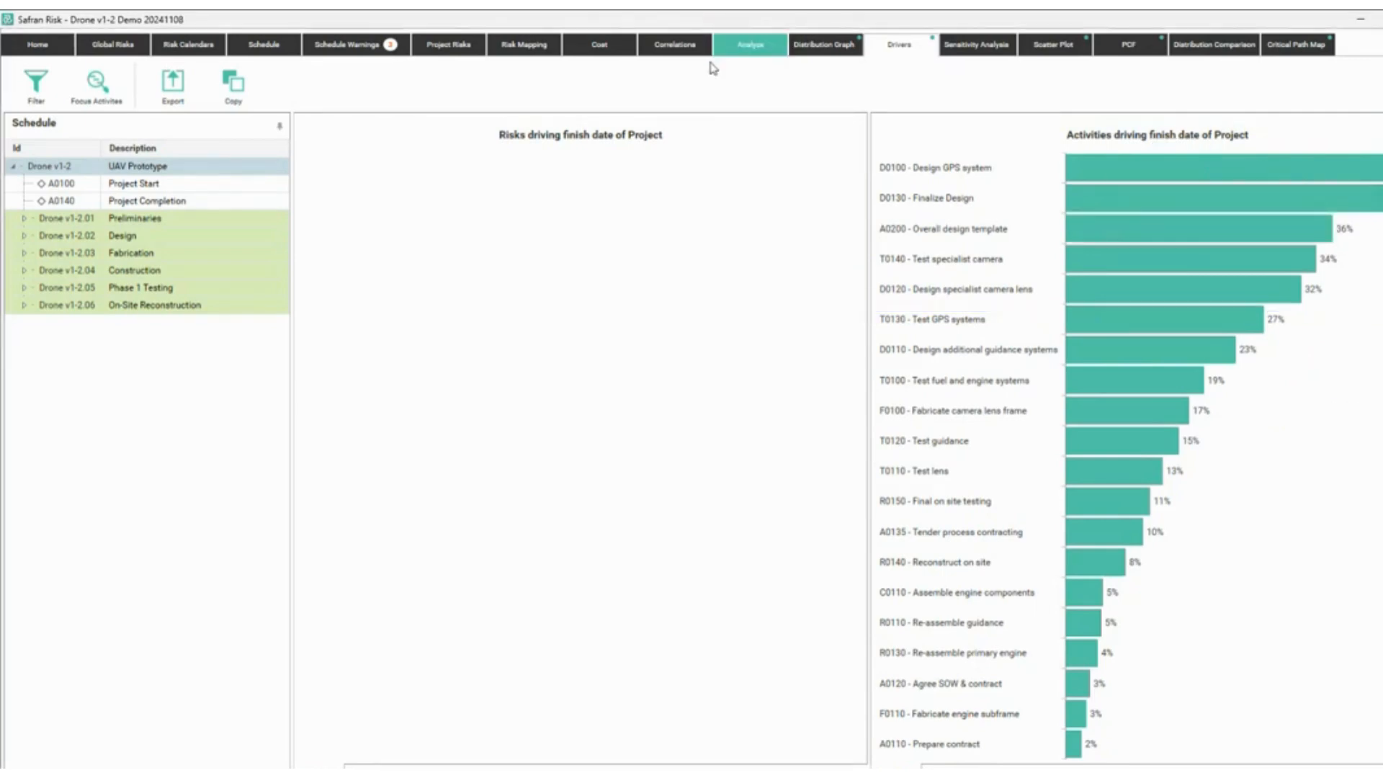
{"action": "left_click", "coordinate": [830, 52]}
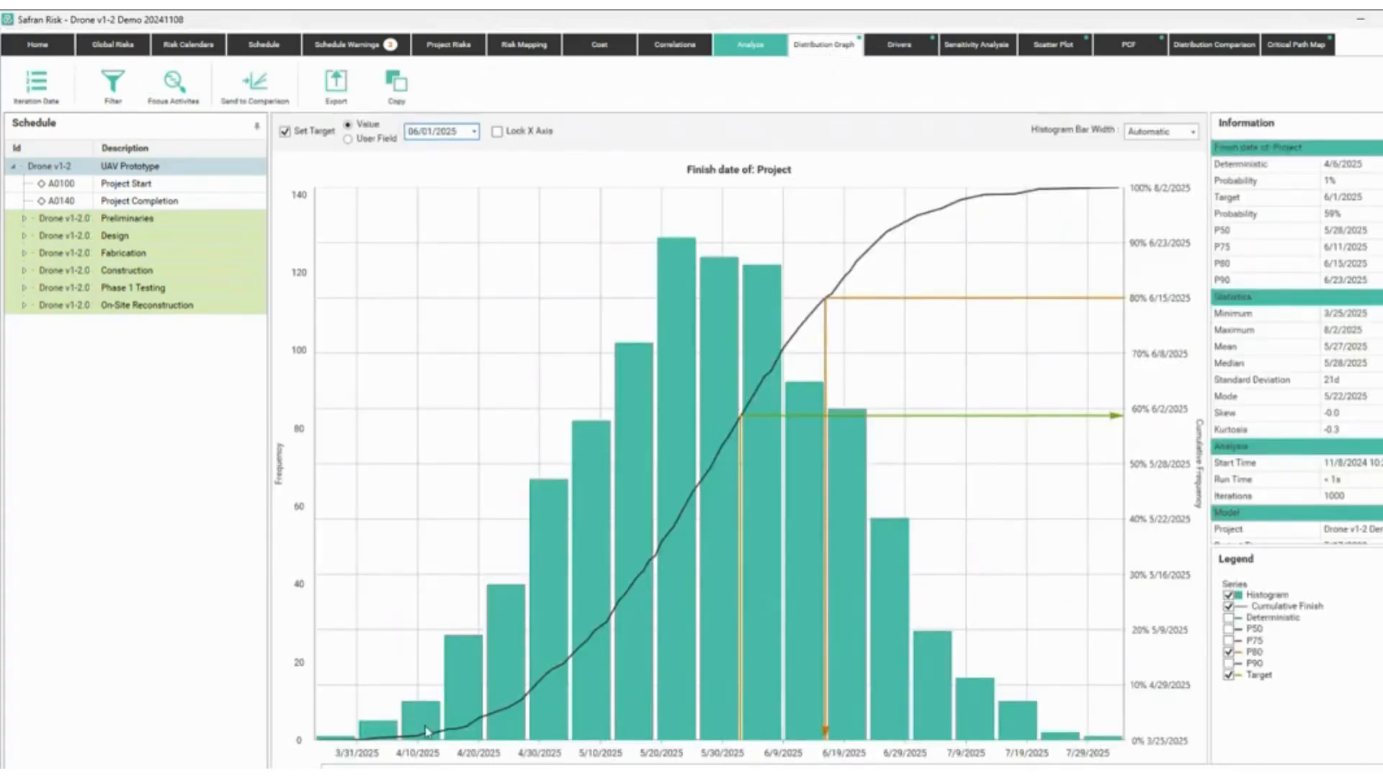
Compare the finish date, duration and cost charts, ending on project duration (P50 682d, P90 708d).
{"action": "left_click", "coordinate": [390, 770]}
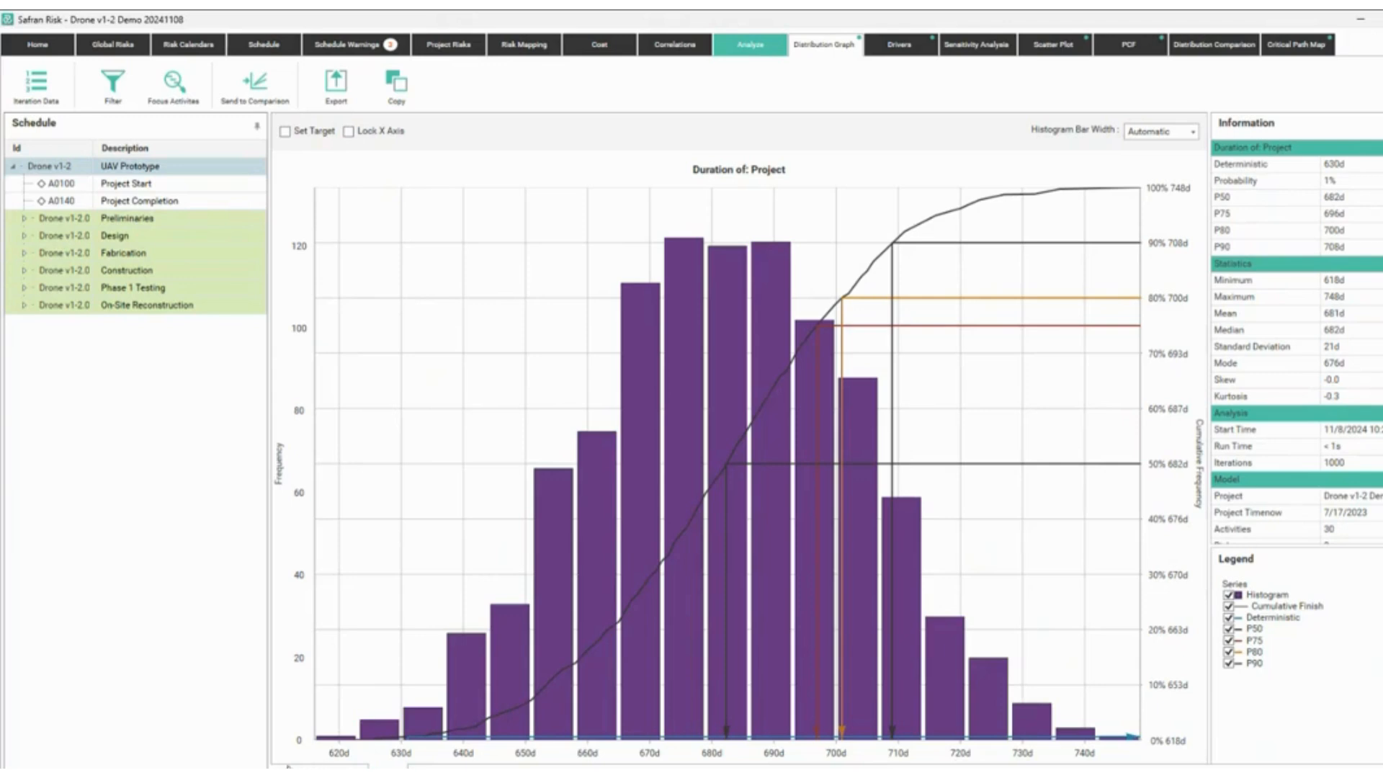
{"action": "left_click", "coordinate": [304, 770]}
{"action": "left_click", "coordinate": [390, 771]}
{"action": "left_click", "coordinate": [439, 770]}
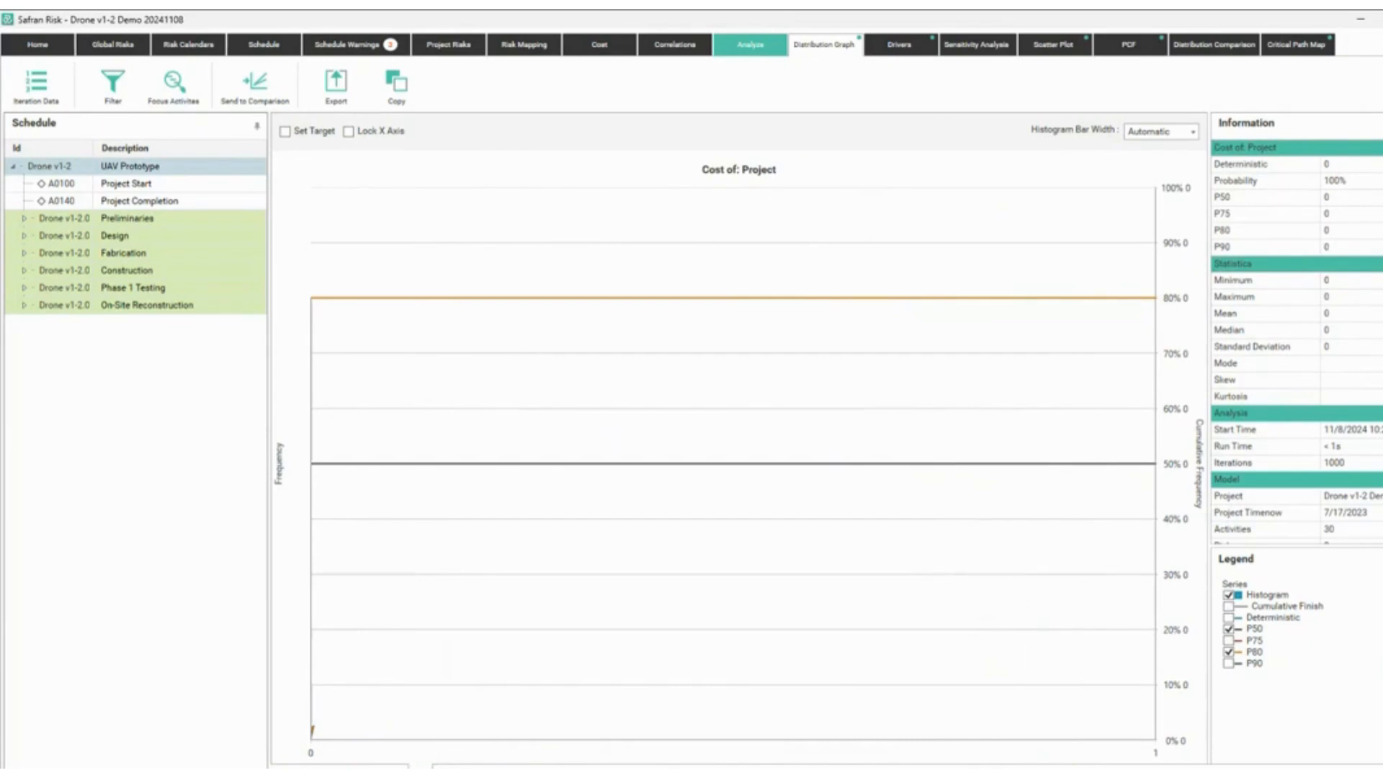
{"action": "left_click", "coordinate": [389, 771]}
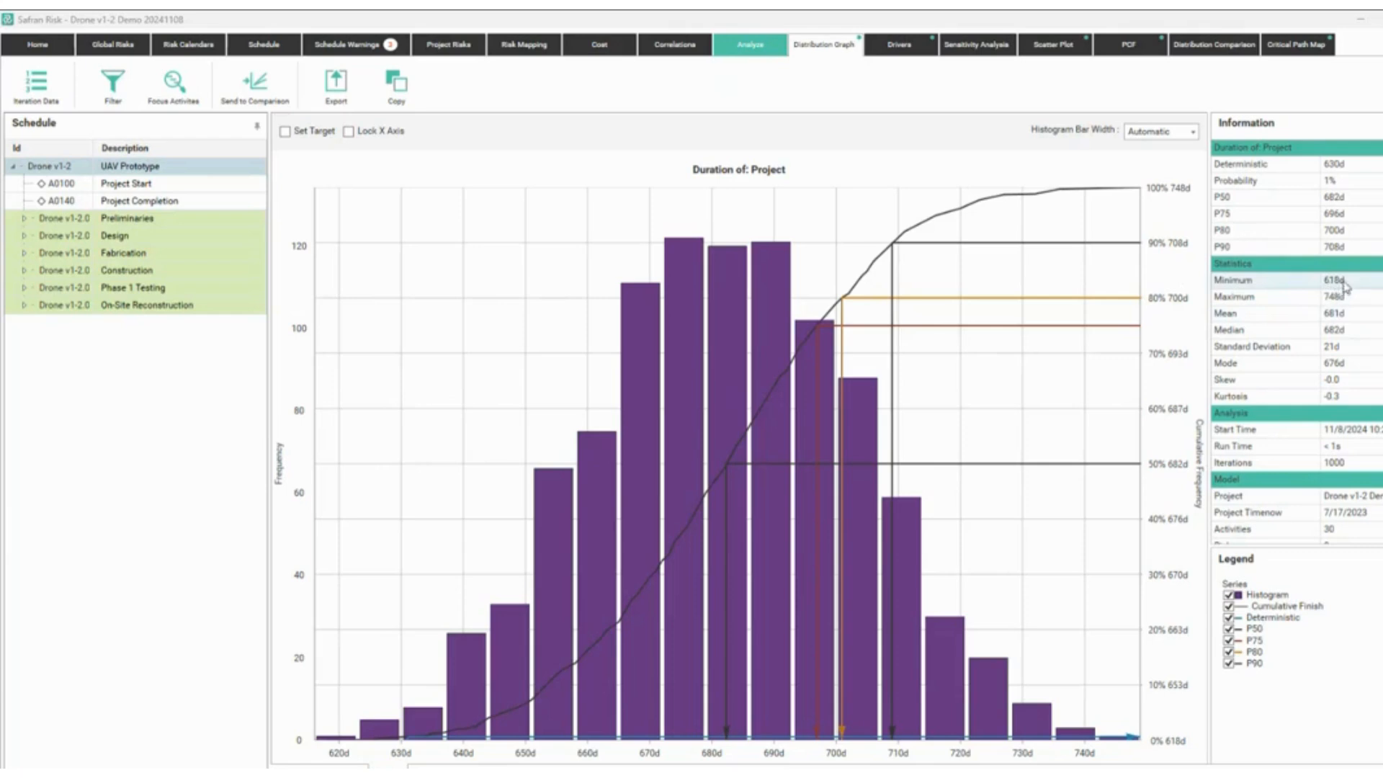
Assign Contractor Liquidation to C0110 and C0120, and Strategic Direction Change to A0200 and D0100.
{"action": "left_click", "coordinate": [525, 49]}
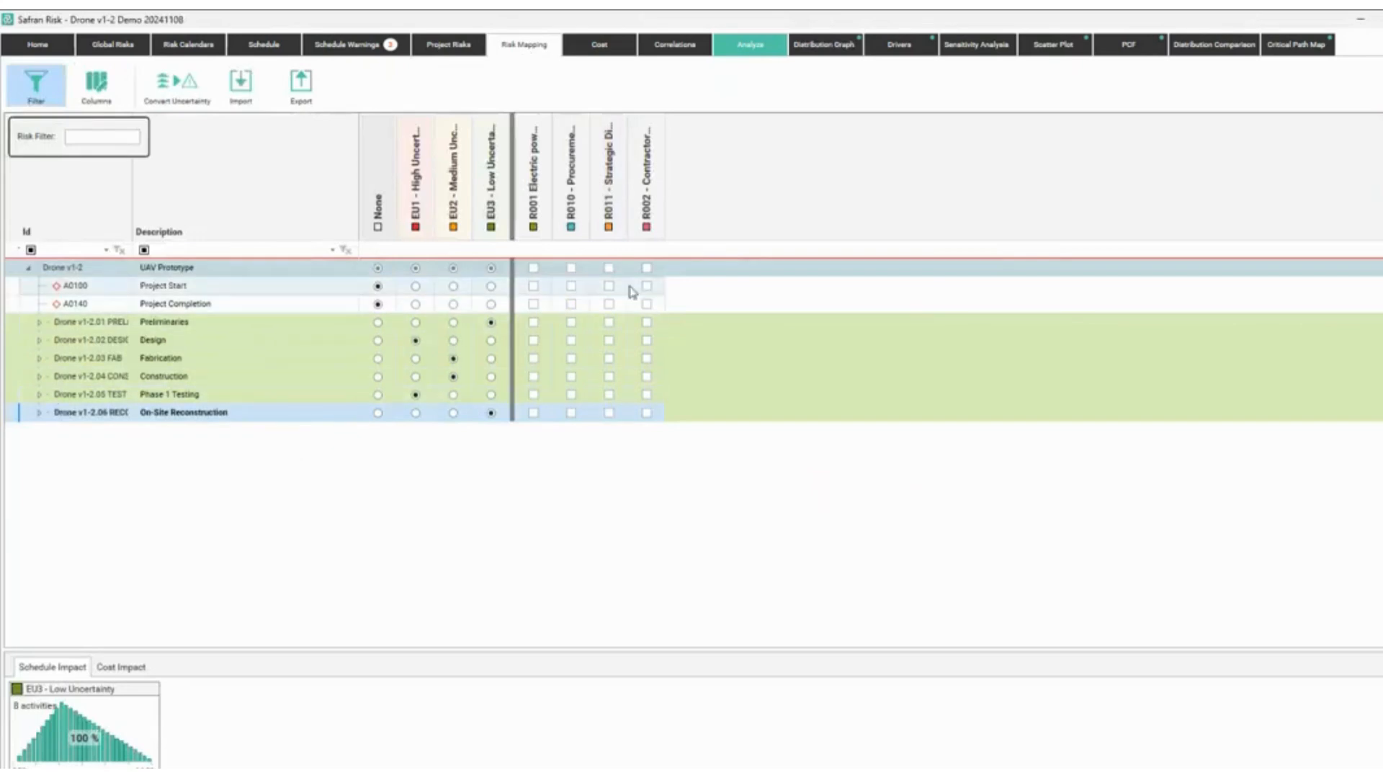
{"action": "left_click", "coordinate": [39, 376]}
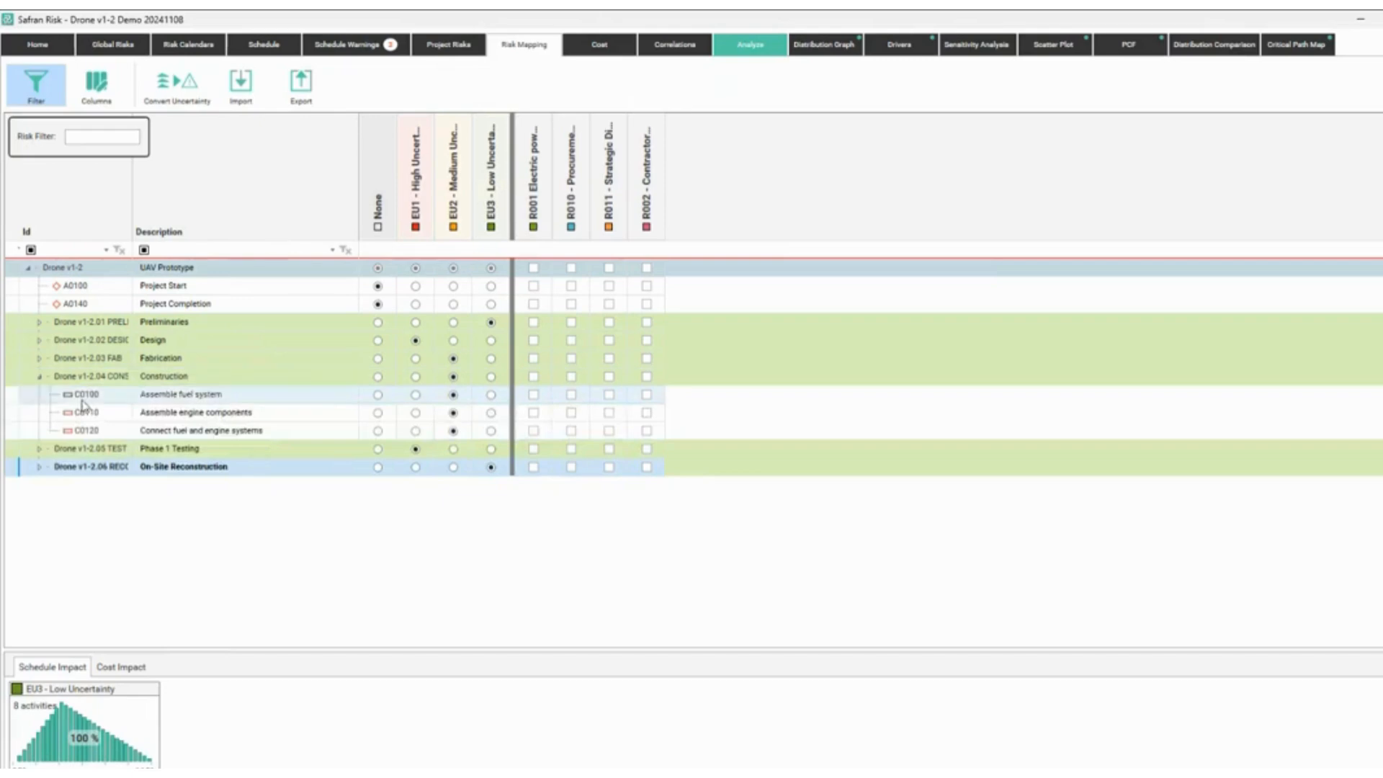
{"action": "left_click", "coordinate": [646, 412]}
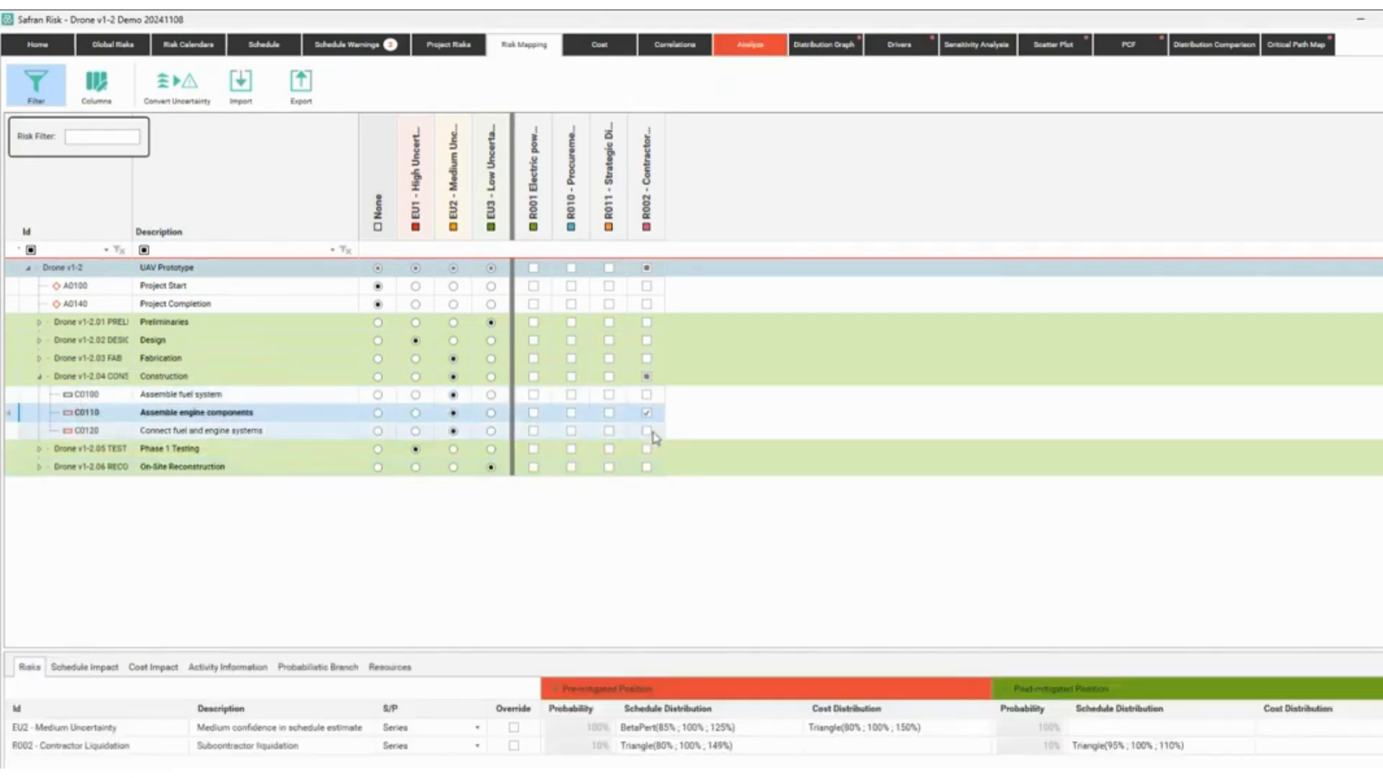
{"action": "left_click", "coordinate": [647, 431]}
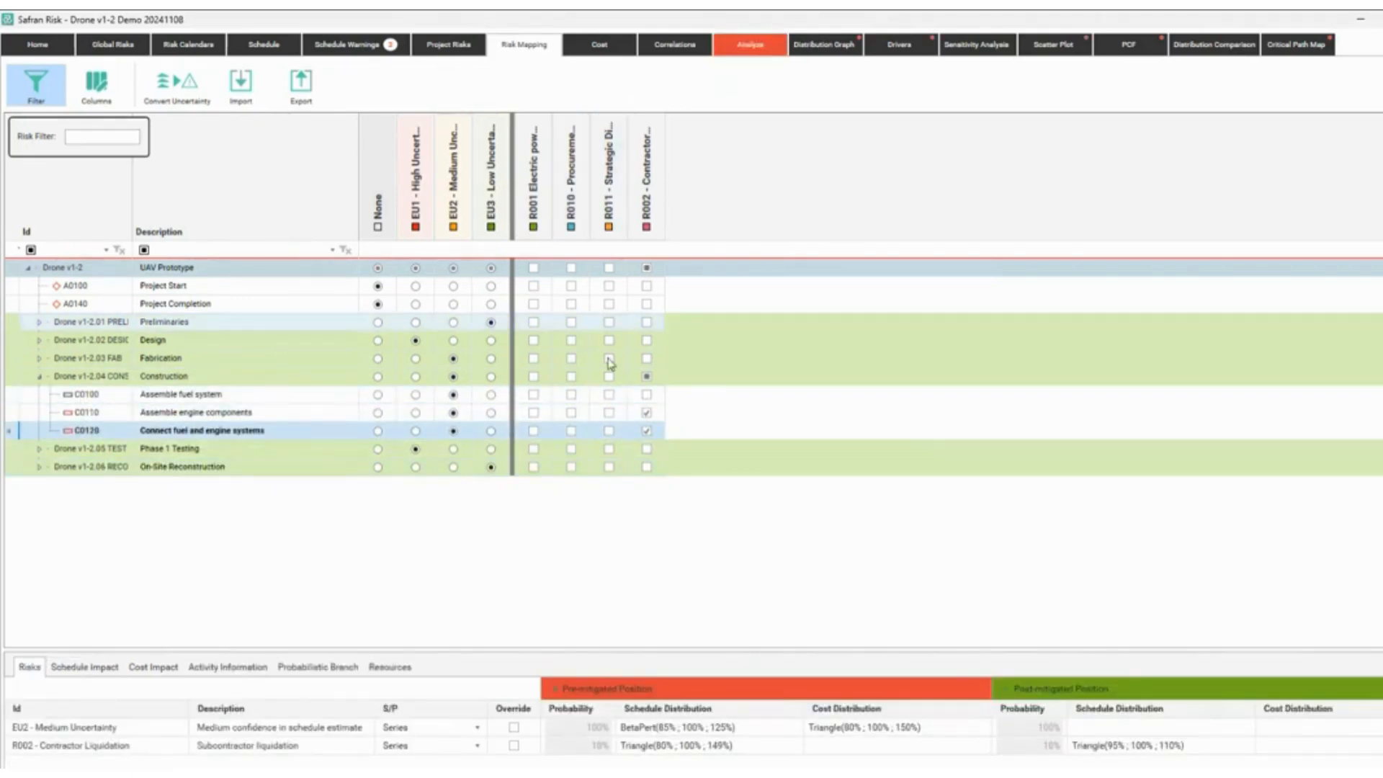
{"action": "left_click", "coordinate": [39, 340]}
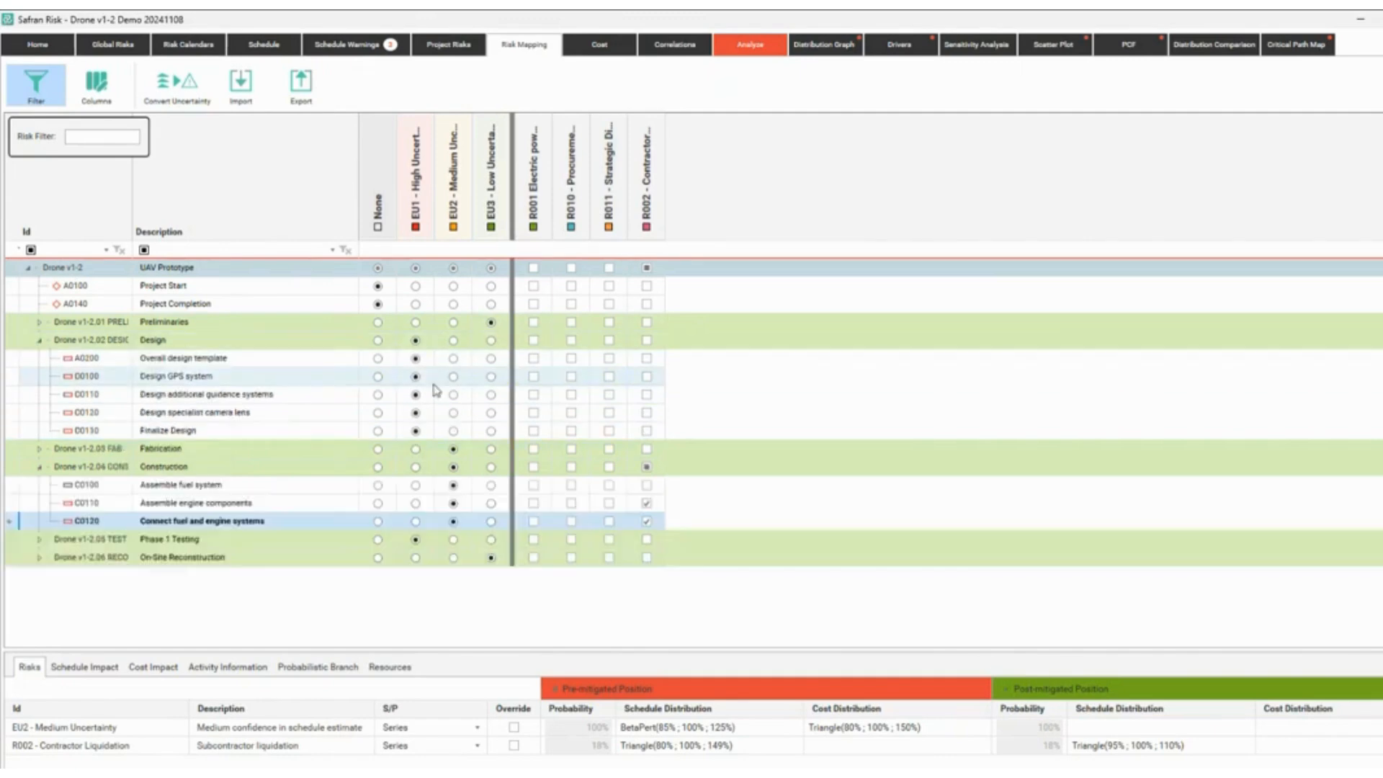
{"action": "left_click", "coordinate": [609, 358]}
{"action": "left_click", "coordinate": [609, 376]}
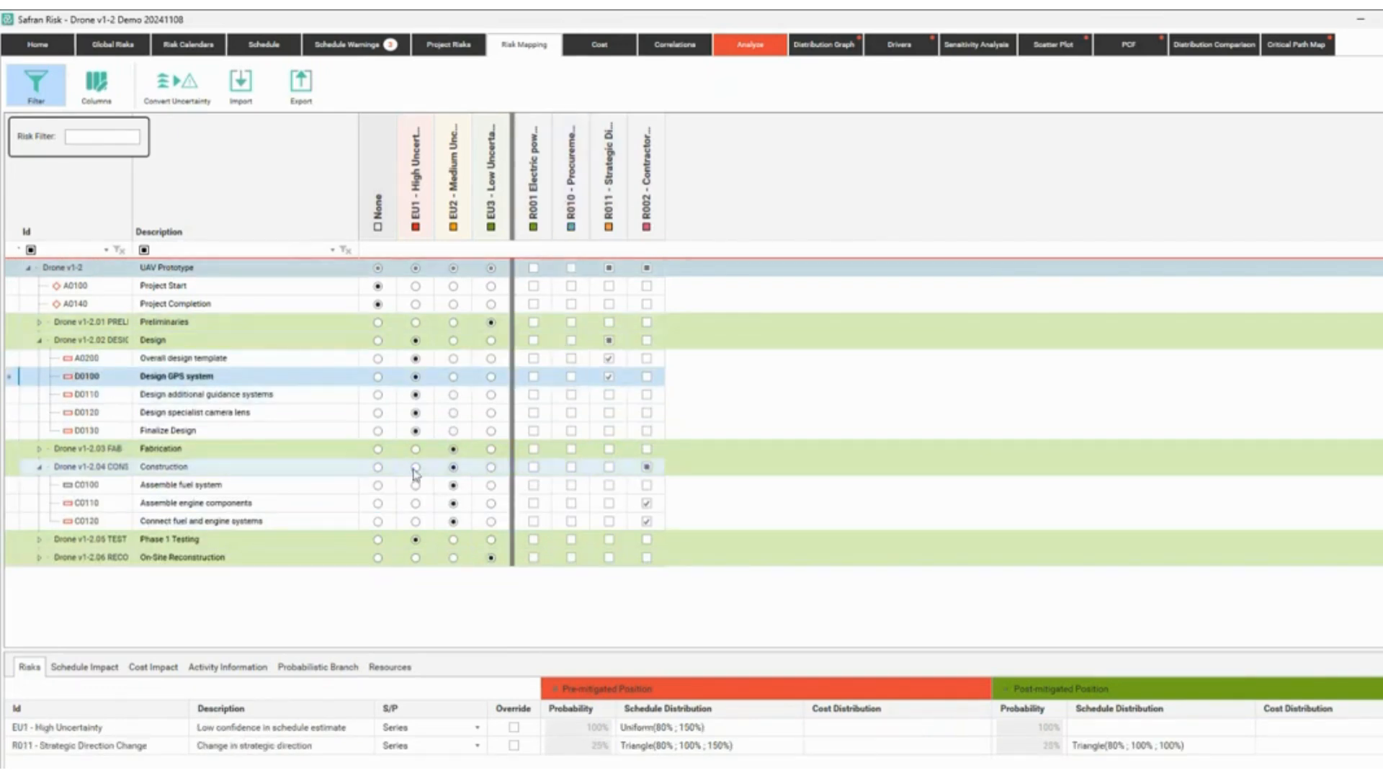
Assign Procurement Delays to F0100, F0110, F0120 and Electric power outage to C0120.
{"action": "left_click", "coordinate": [40, 449]}
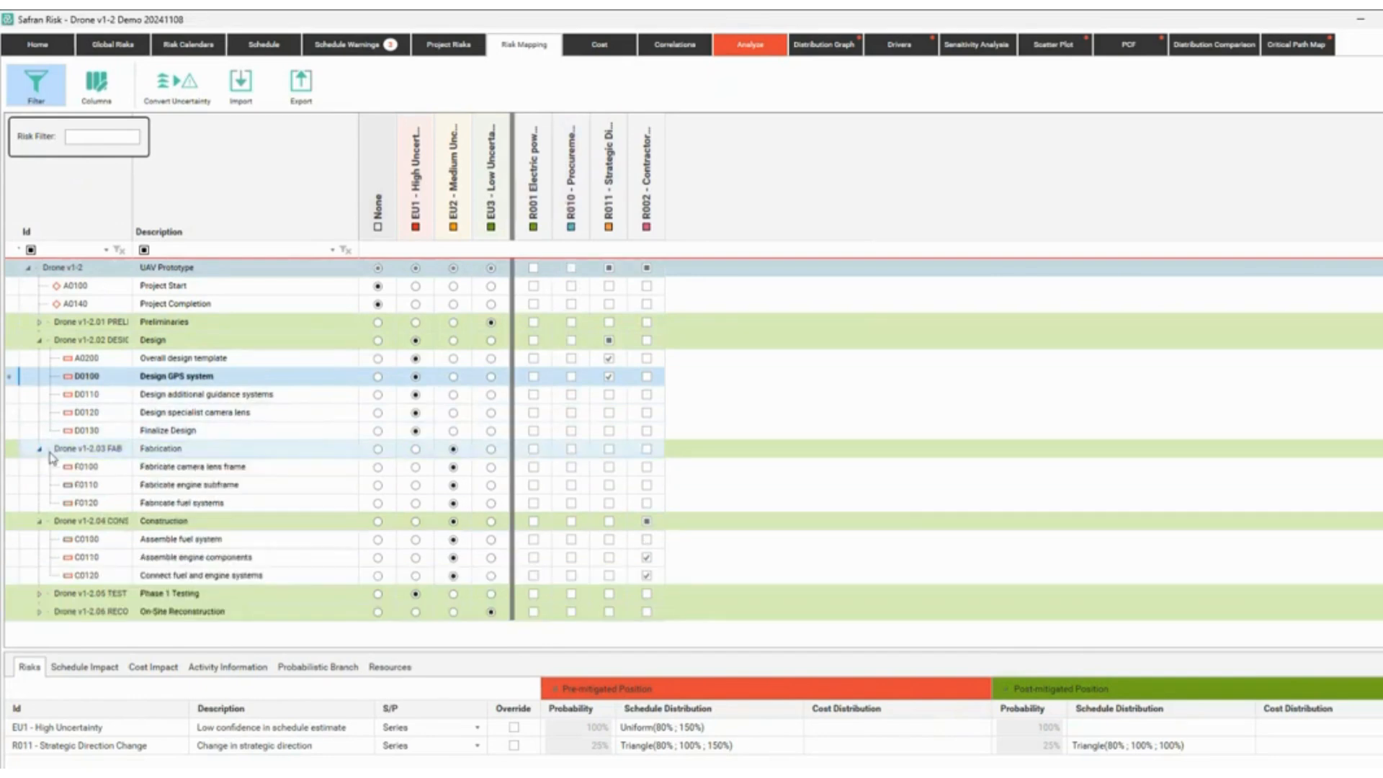
{"action": "left_click", "coordinate": [572, 468]}
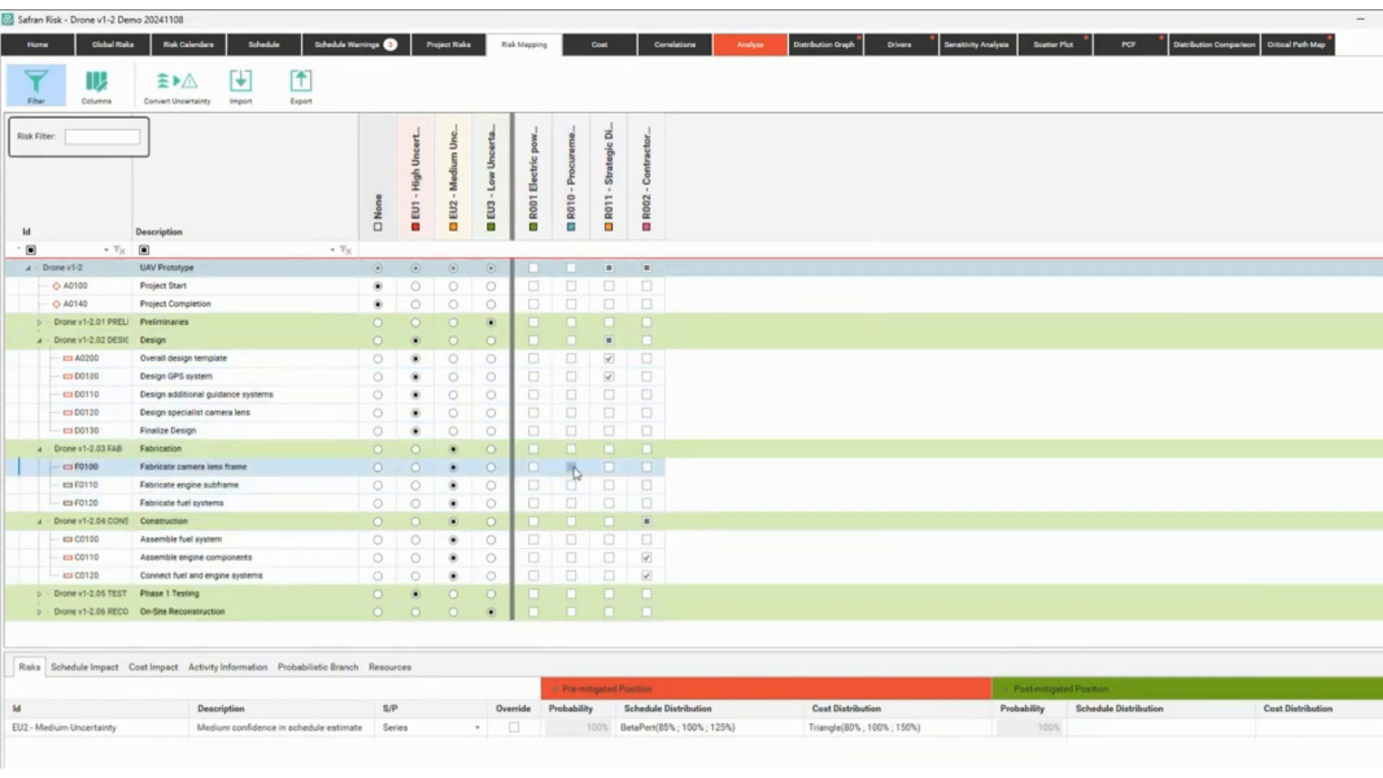
{"action": "left_click", "coordinate": [570, 503]}
{"action": "left_click", "coordinate": [571, 486]}
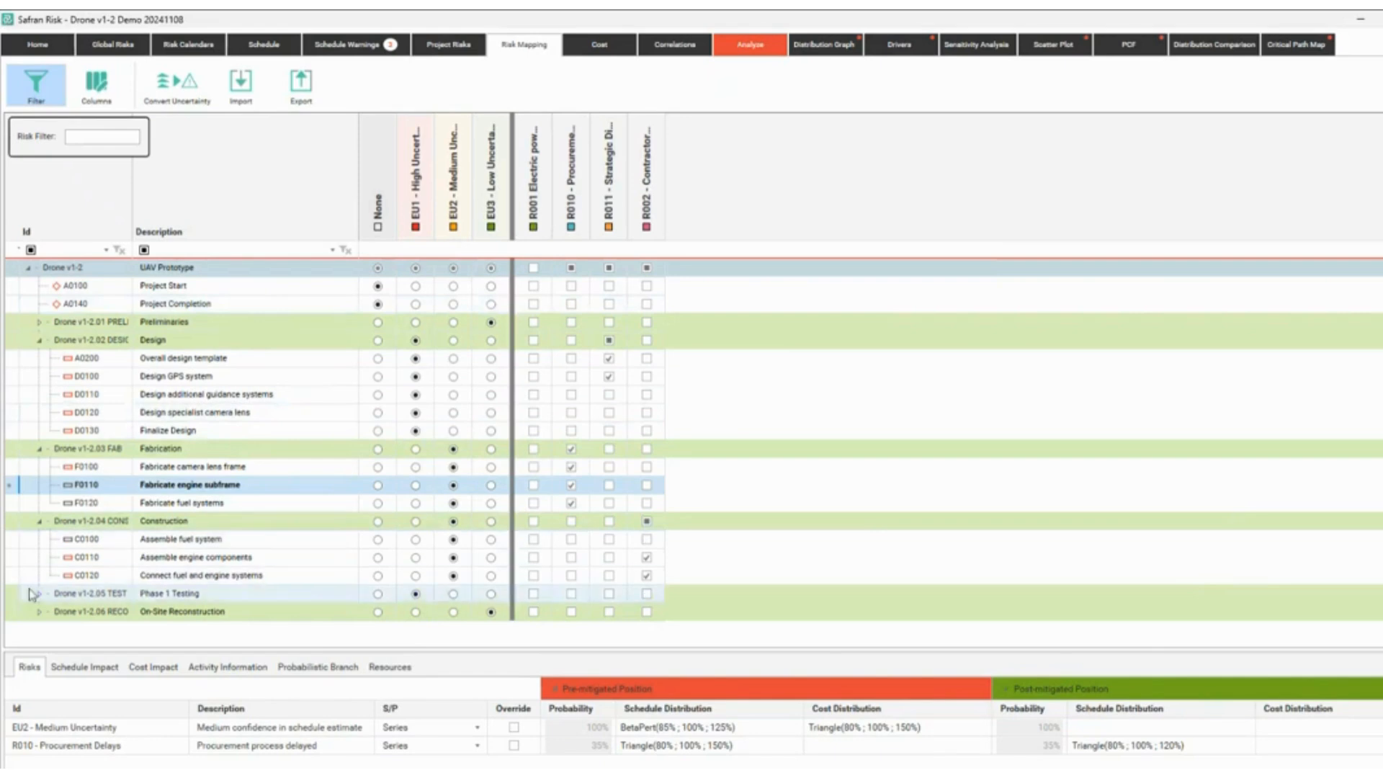
{"action": "left_click", "coordinate": [39, 593]}
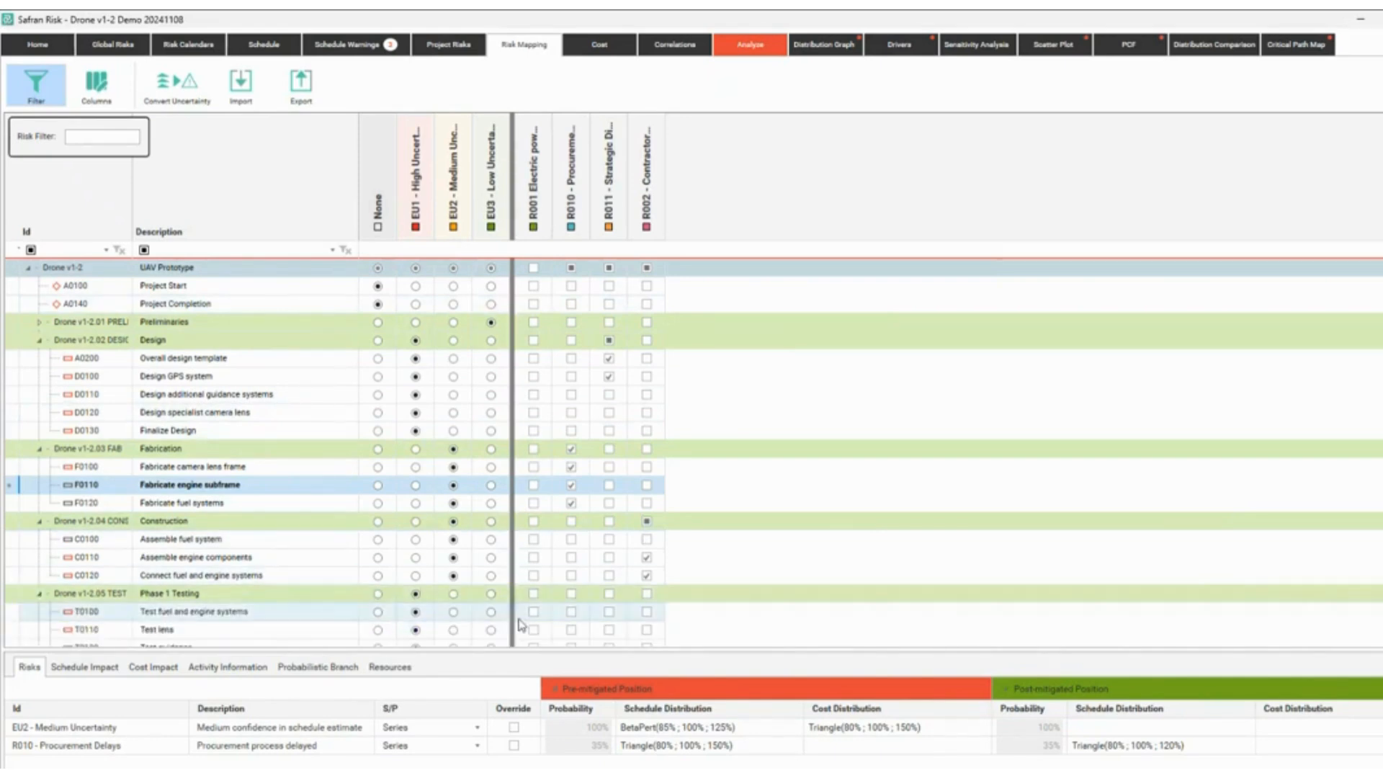
{"action": "scroll", "coordinate": [525, 598], "scroll_direction": "down", "scroll_amount": 1}
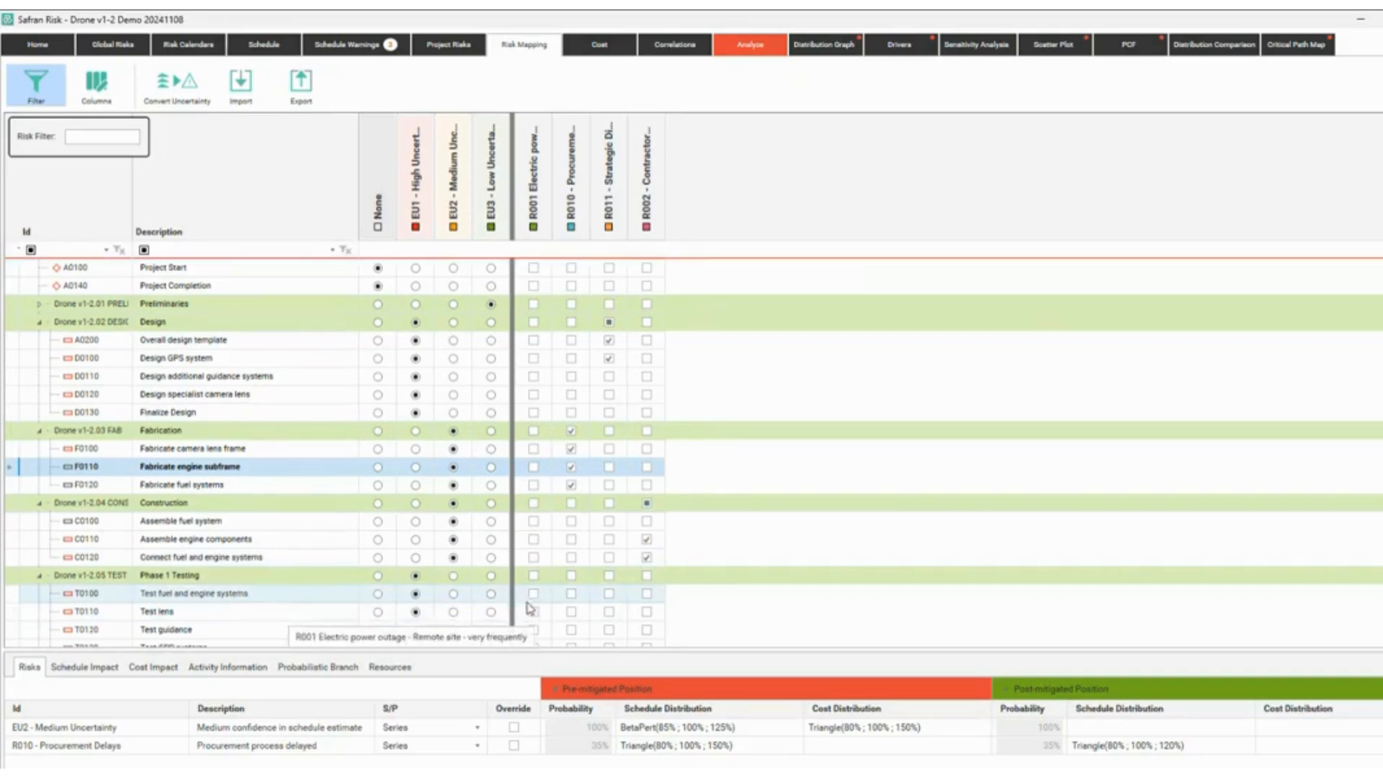
{"action": "left_click", "coordinate": [533, 557]}
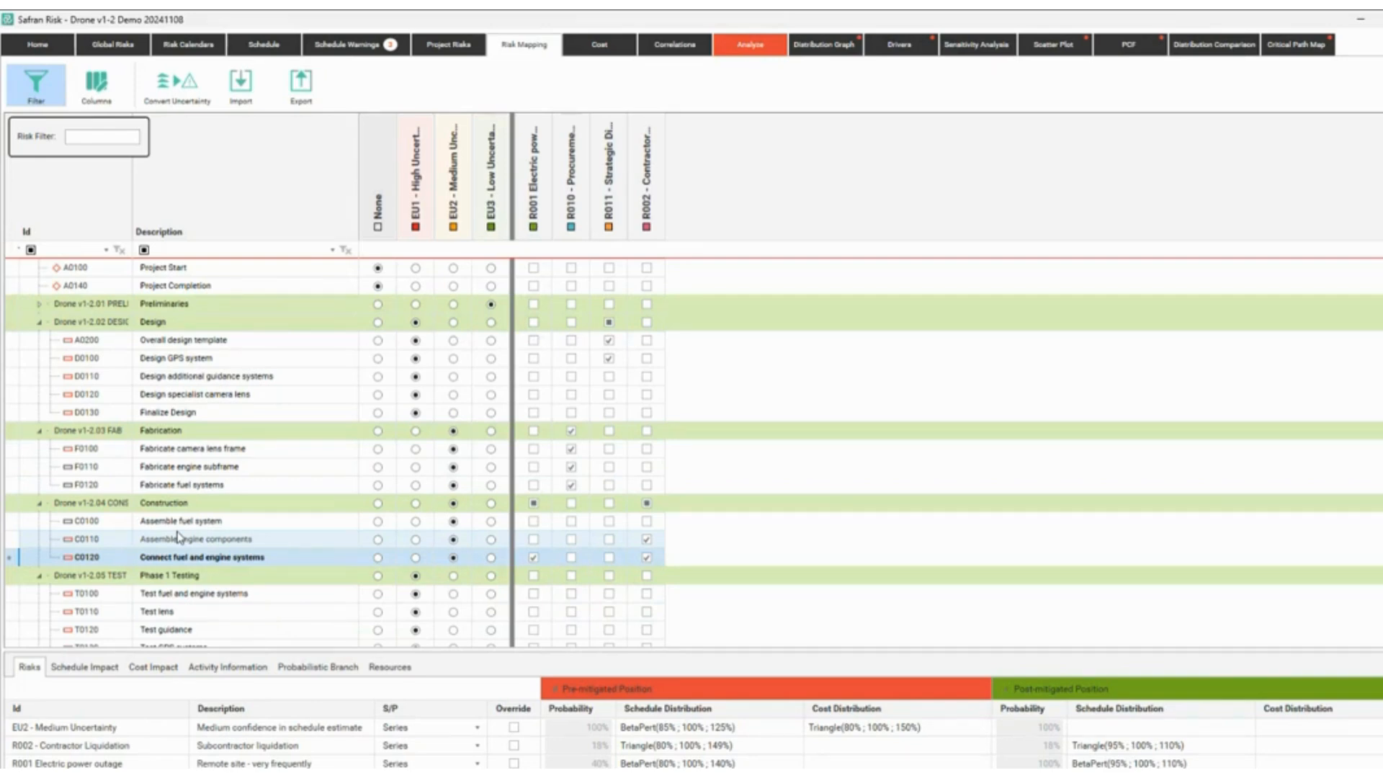
{"action": "left_click", "coordinate": [765, 49]}
Rerun the simulation and review the 775d maximum duration and 52% chance of meeting 6/1/2025.
{"action": "left_click", "coordinate": [558, 355]}
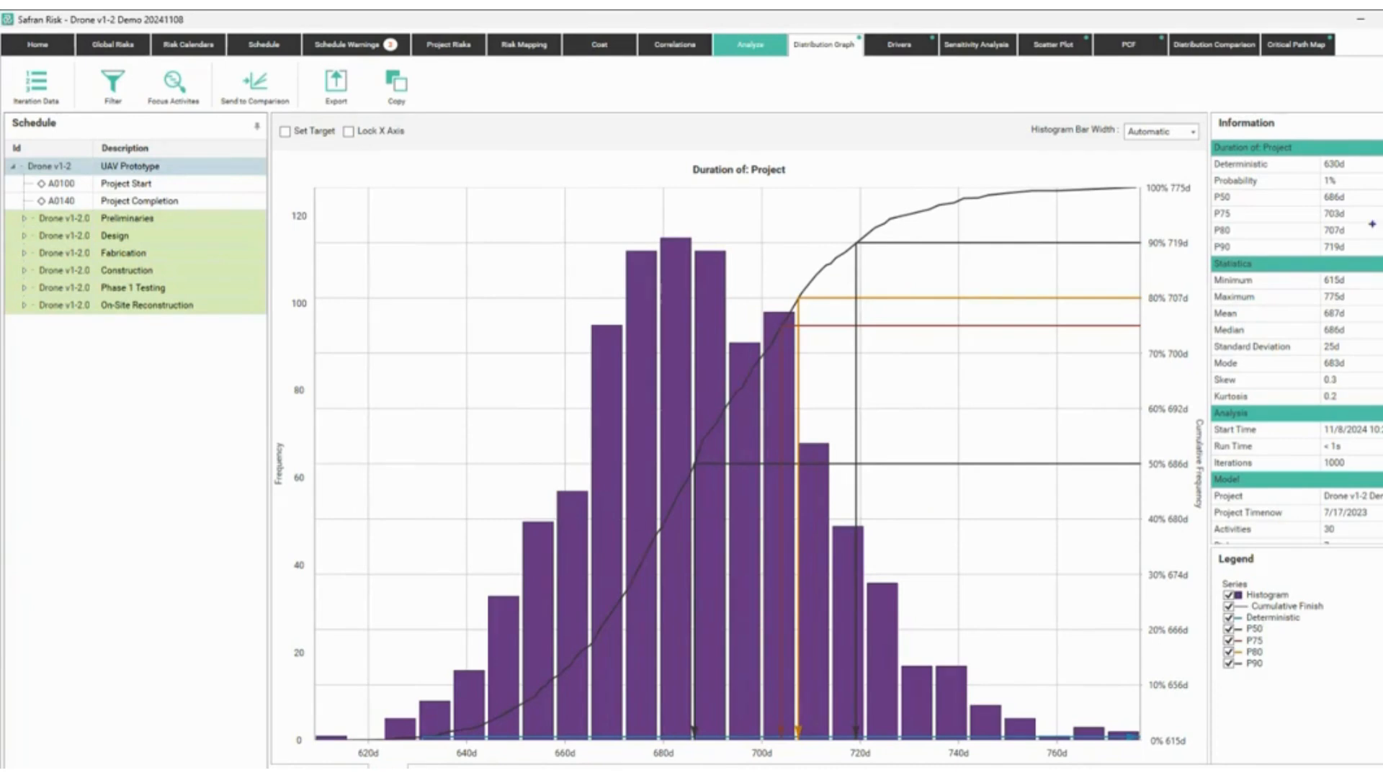
{"action": "left_click_drag", "start_coordinate": [1316, 286], "coordinate": [1375, 331]}
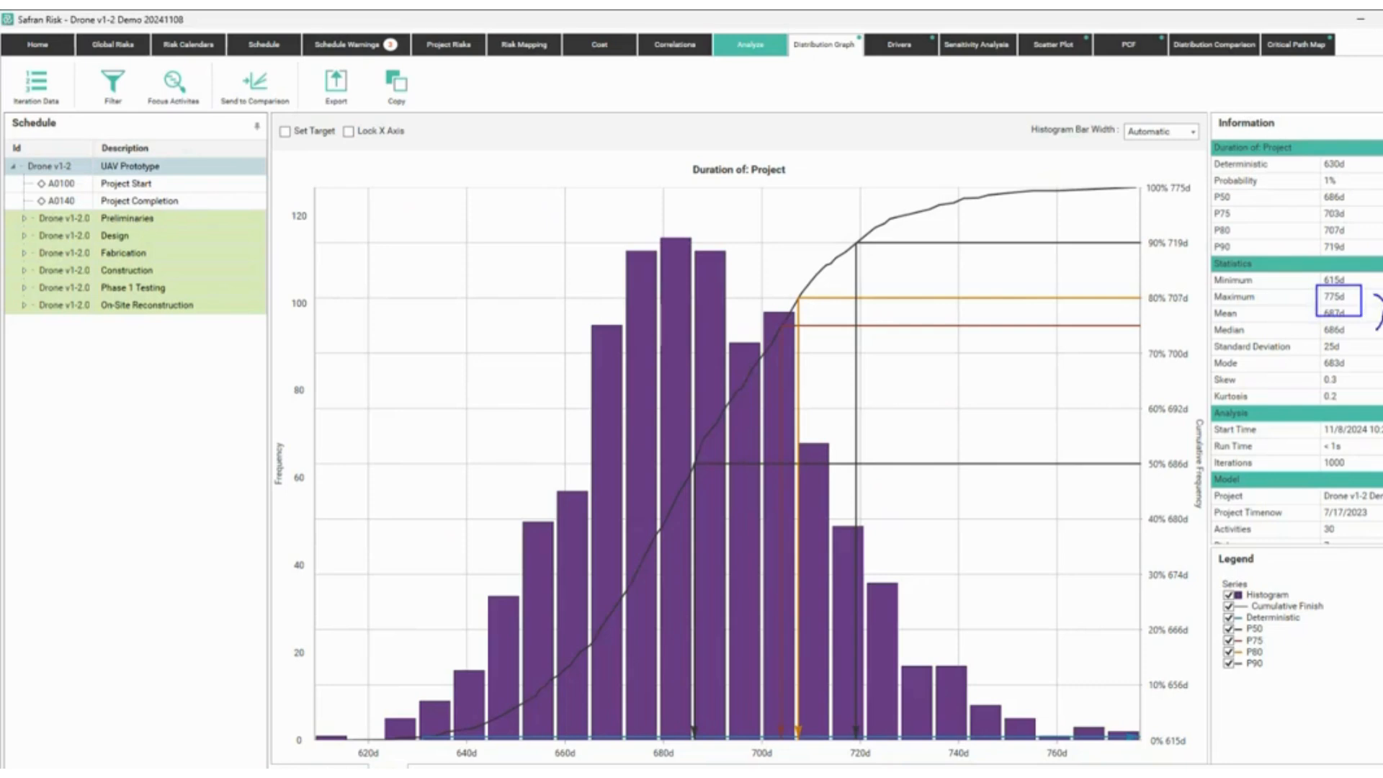
{"action": "left_click_drag", "start_coordinate": [1370, 285], "coordinate": [1373, 297]}
{"action": "key", "text": "Escape"}
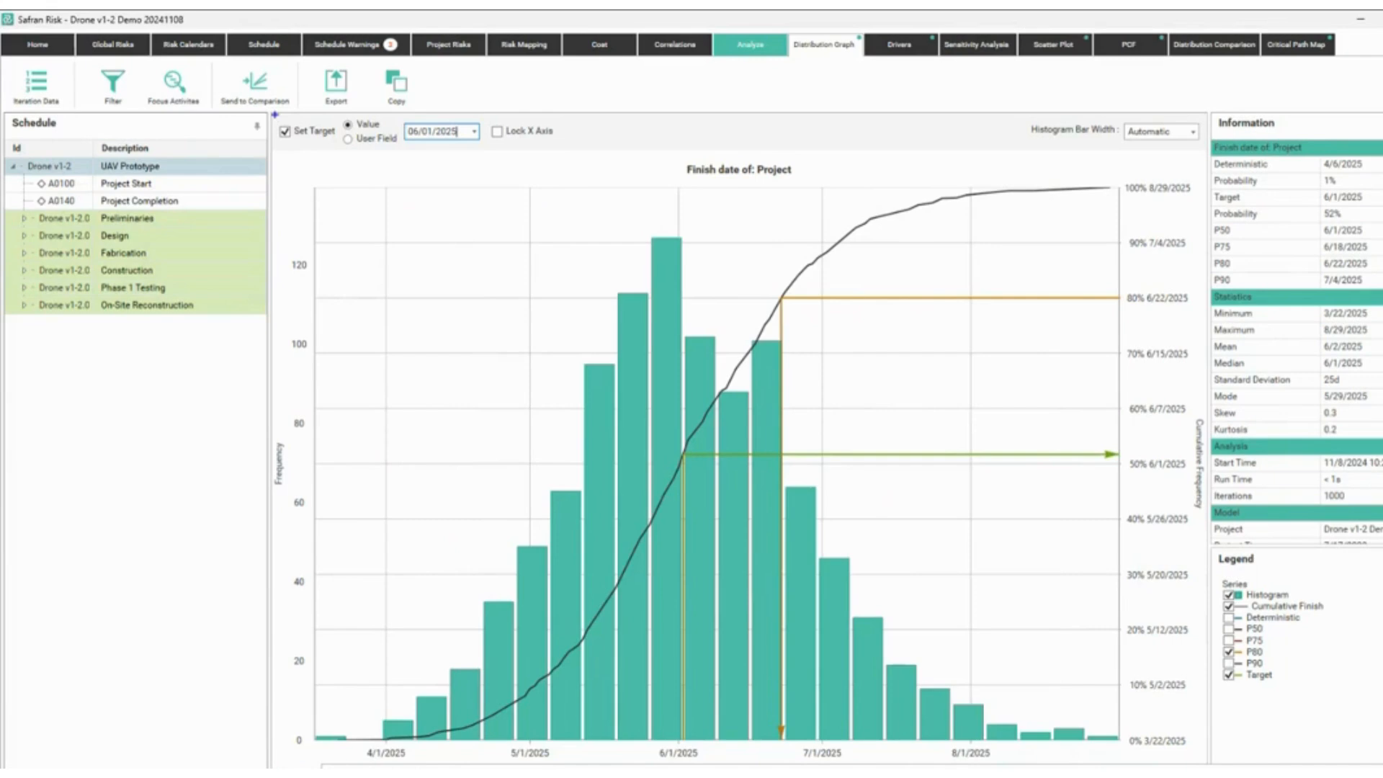
{"action": "mouse_move", "coordinate": [266, 111]}
{"action": "left_mouse_down"}
{"action": "mouse_move", "coordinate": [494, 162]}
{"action": "mouse_move", "coordinate": [1297, 245]}
{"action": "mouse_move", "coordinate": [1296, 216]}
{"action": "mouse_move", "coordinate": [1346, 223]}
{"action": "mouse_move", "coordinate": [1329, 201]}
{"action": "left_mouse_up"}
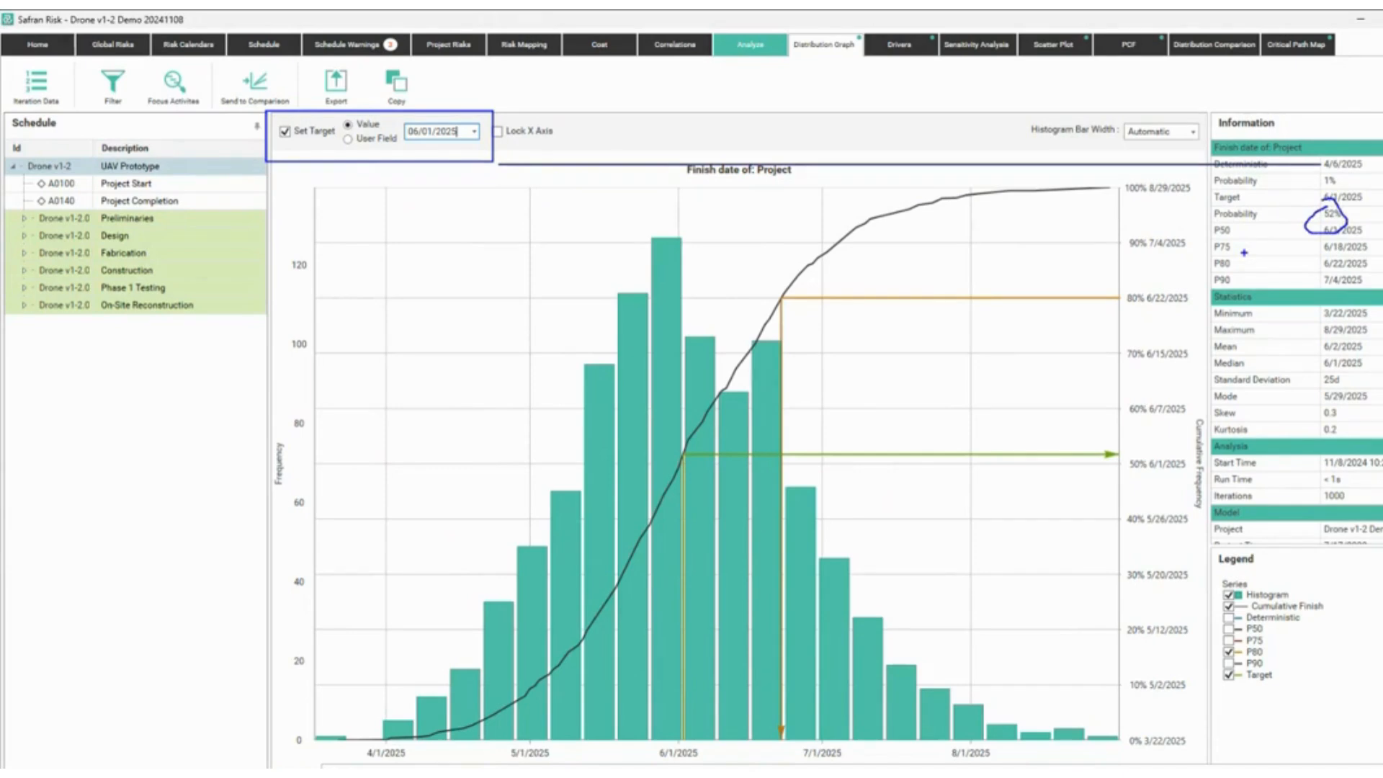
{"action": "key", "text": "Escape"}
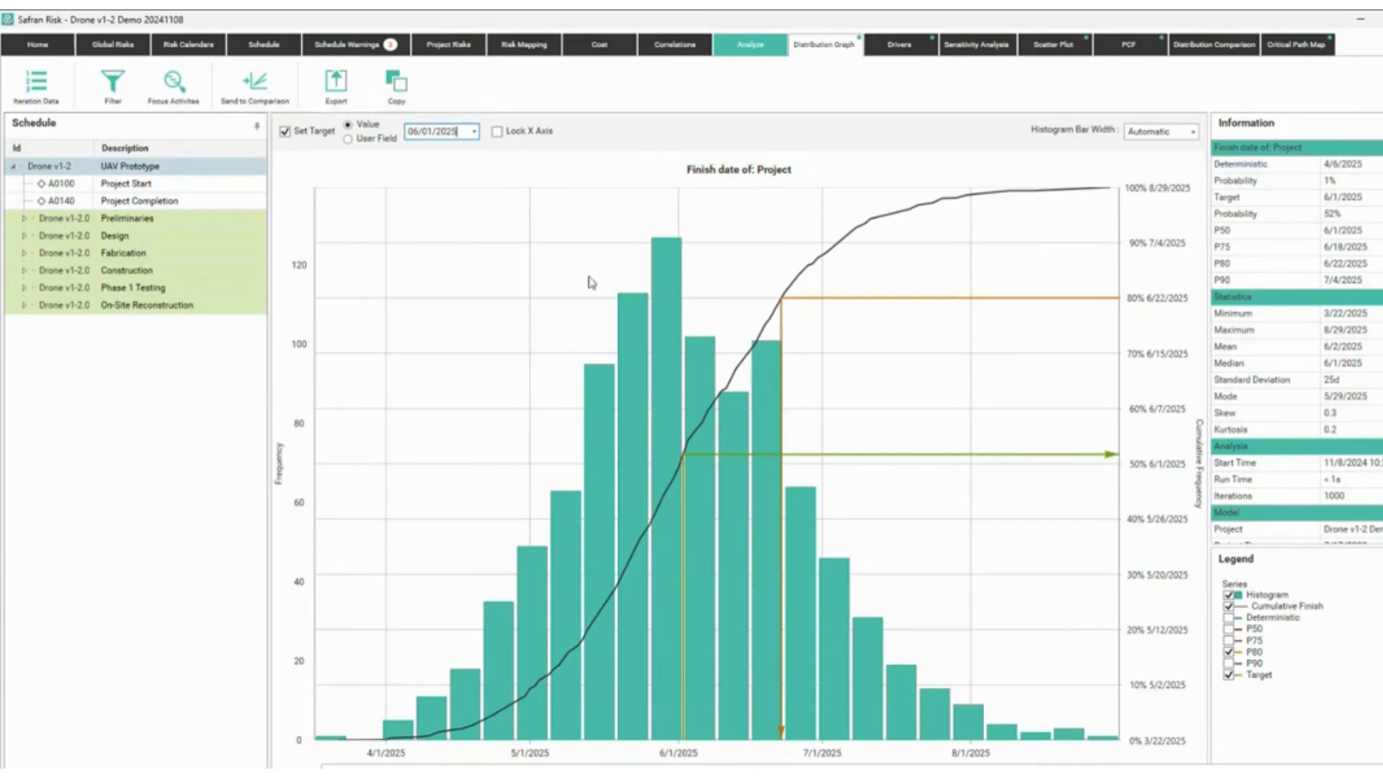
Reapply Contractor Liquidation to all Construction activities and R011 to the whole Design group.
{"action": "left_click", "coordinate": [513, 44]}
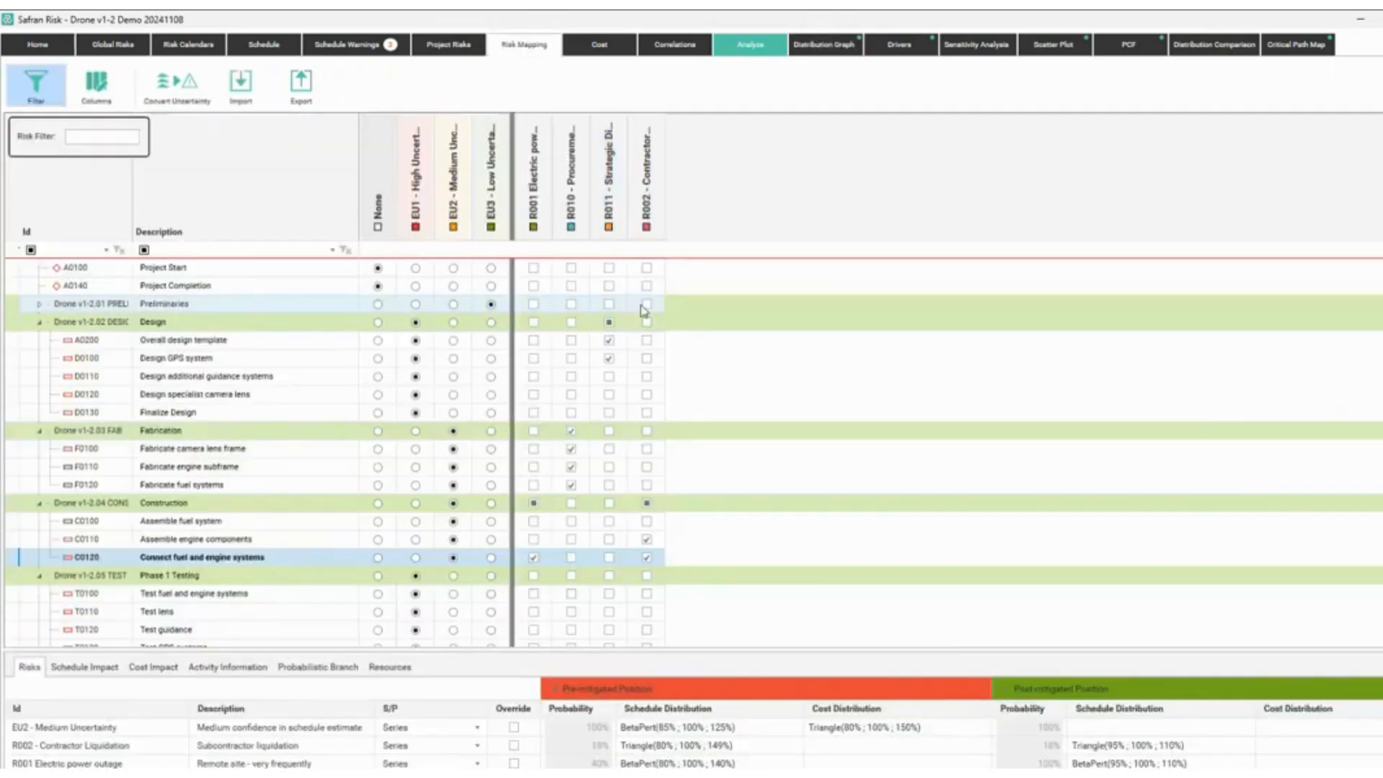
{"action": "left_click", "coordinate": [647, 504]}
{"action": "left_click", "coordinate": [646, 504]}
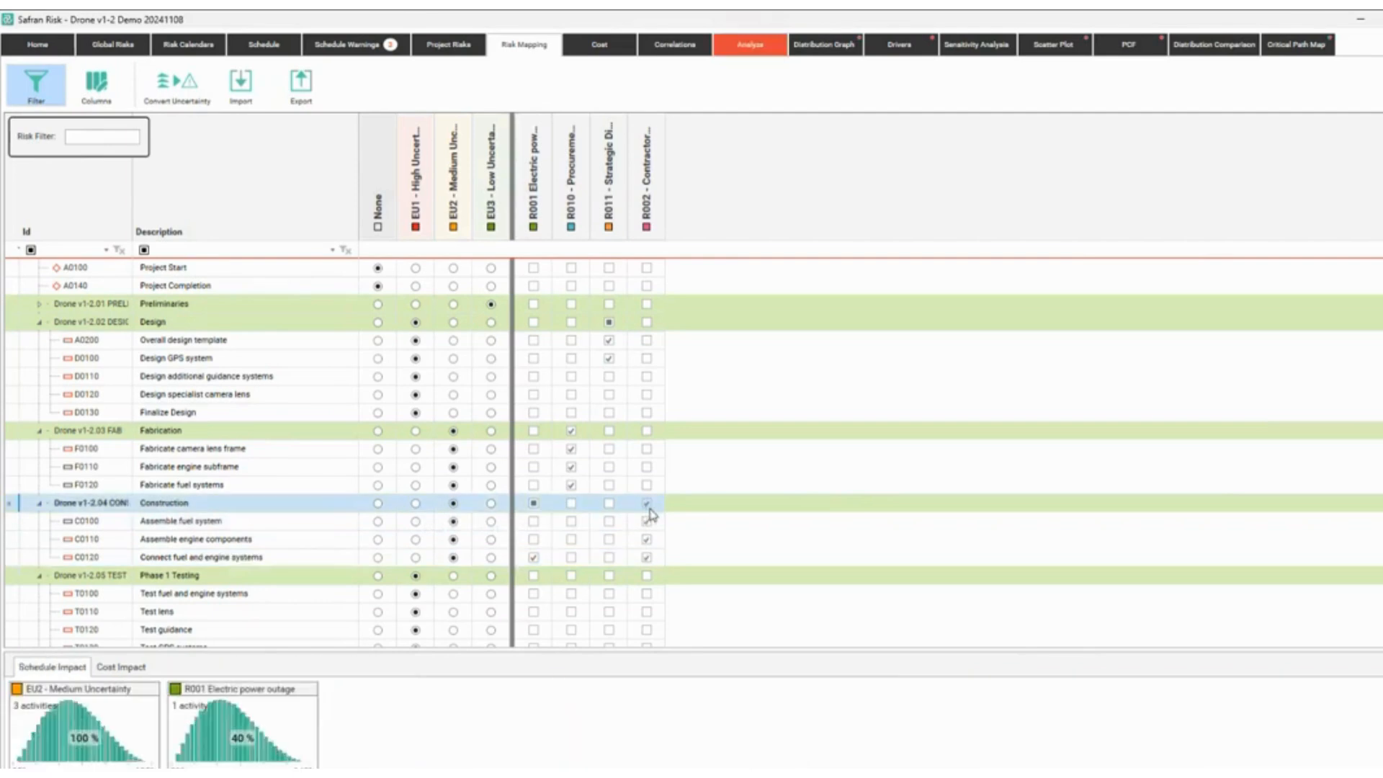
{"action": "left_click", "coordinate": [609, 323]}
{"action": "left_click", "coordinate": [610, 324]}
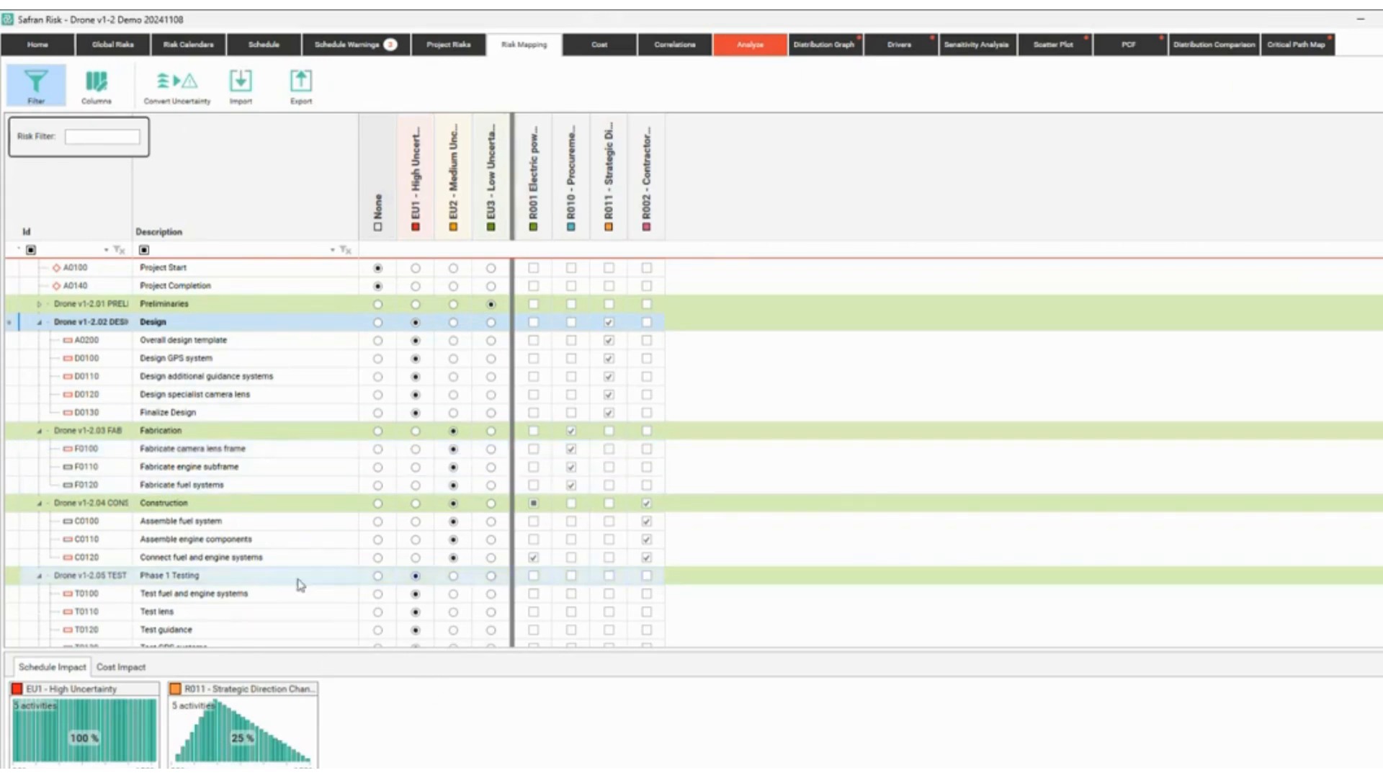
Review Fabricate camera lens frame's schedule impact and re-tick its R010 mapping.
{"action": "left_click", "coordinate": [204, 451]}
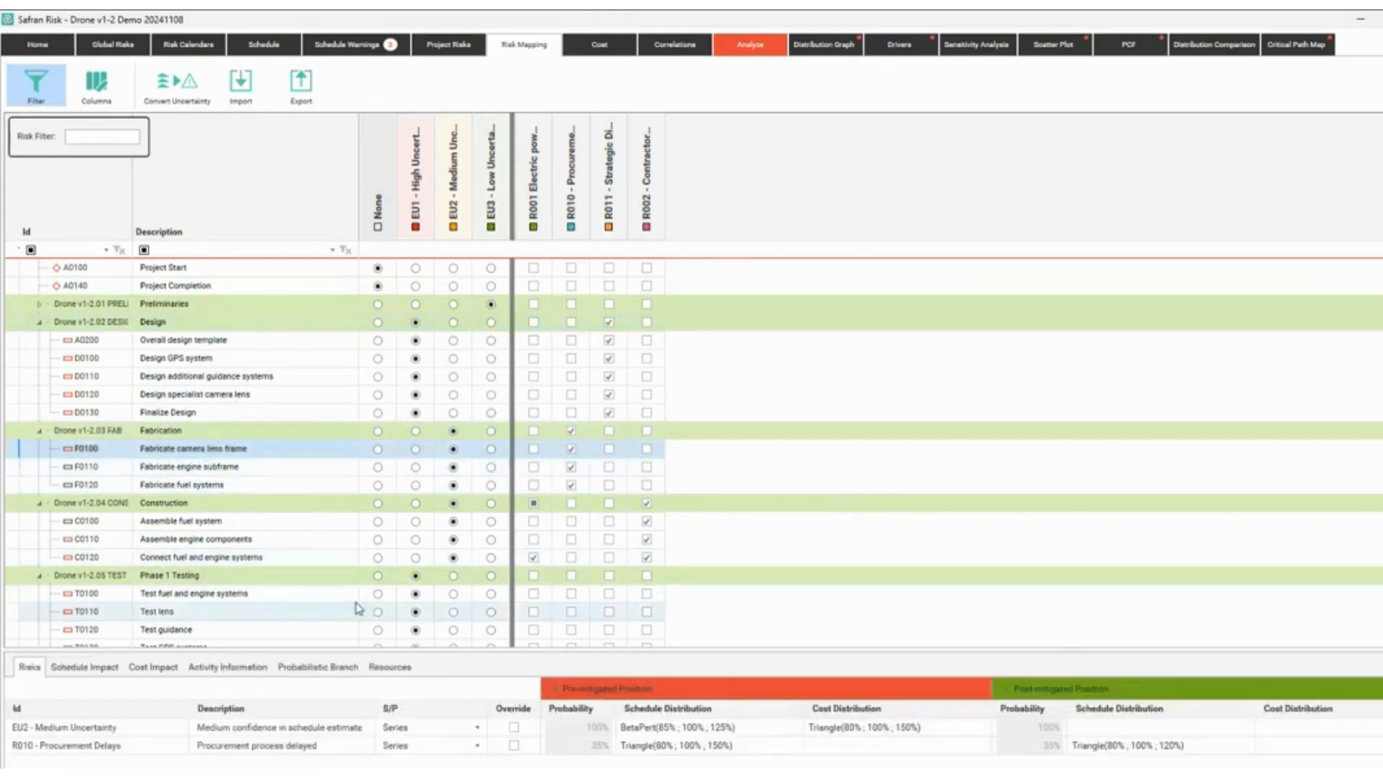
{"action": "left_click", "coordinate": [57, 667]}
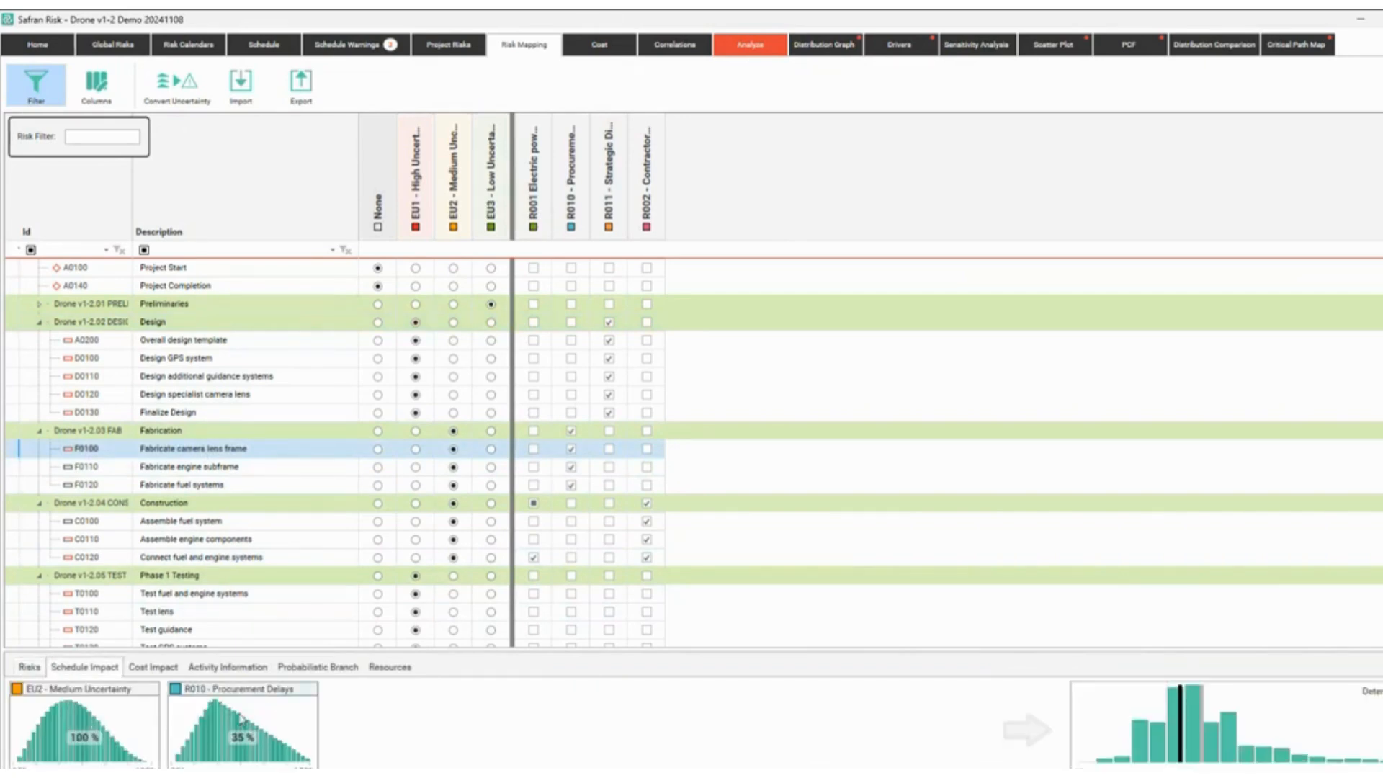
{"action": "mouse_move", "coordinate": [11, 677]}
{"action": "left_mouse_down"}
{"action": "mouse_move", "coordinate": [71, 713]}
{"action": "mouse_move", "coordinate": [338, 768]}
{"action": "left_mouse_up"}
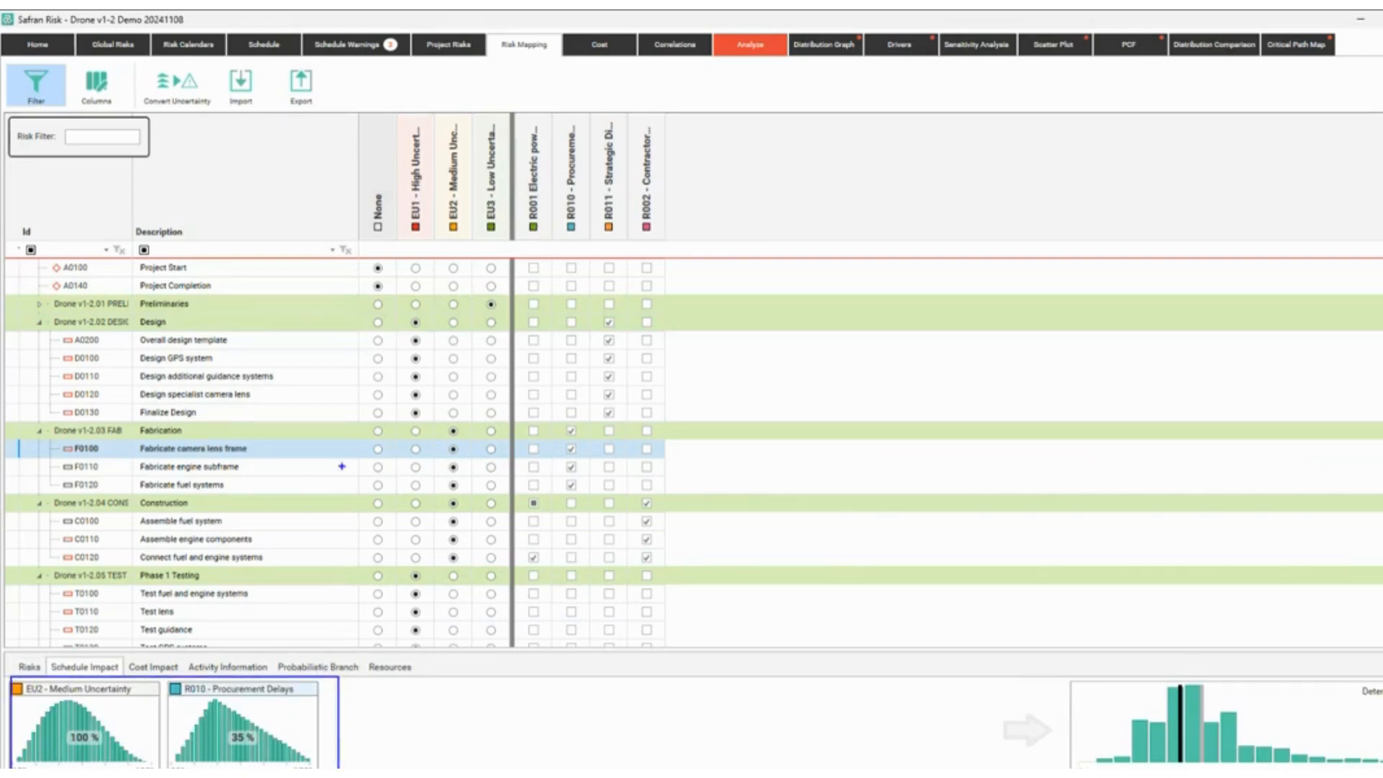
{"action": "left_click_drag", "start_coordinate": [324, 459], "coordinate": [276, 675]}
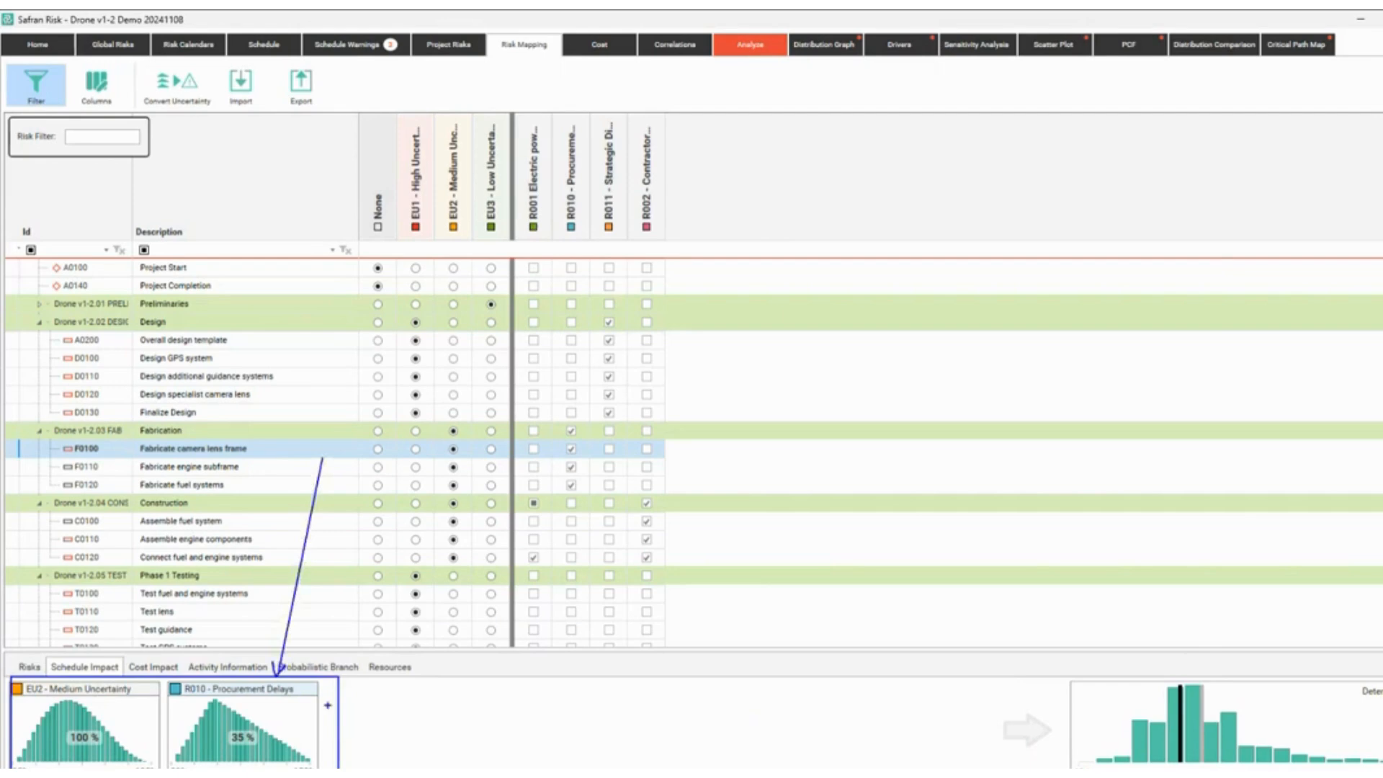
{"action": "mouse_move", "coordinate": [344, 723]}
{"action": "left_mouse_down"}
{"action": "mouse_move", "coordinate": [1080, 762]}
{"action": "mouse_move", "coordinate": [1066, 722]}
{"action": "mouse_move", "coordinate": [1055, 734]}
{"action": "left_mouse_up"}
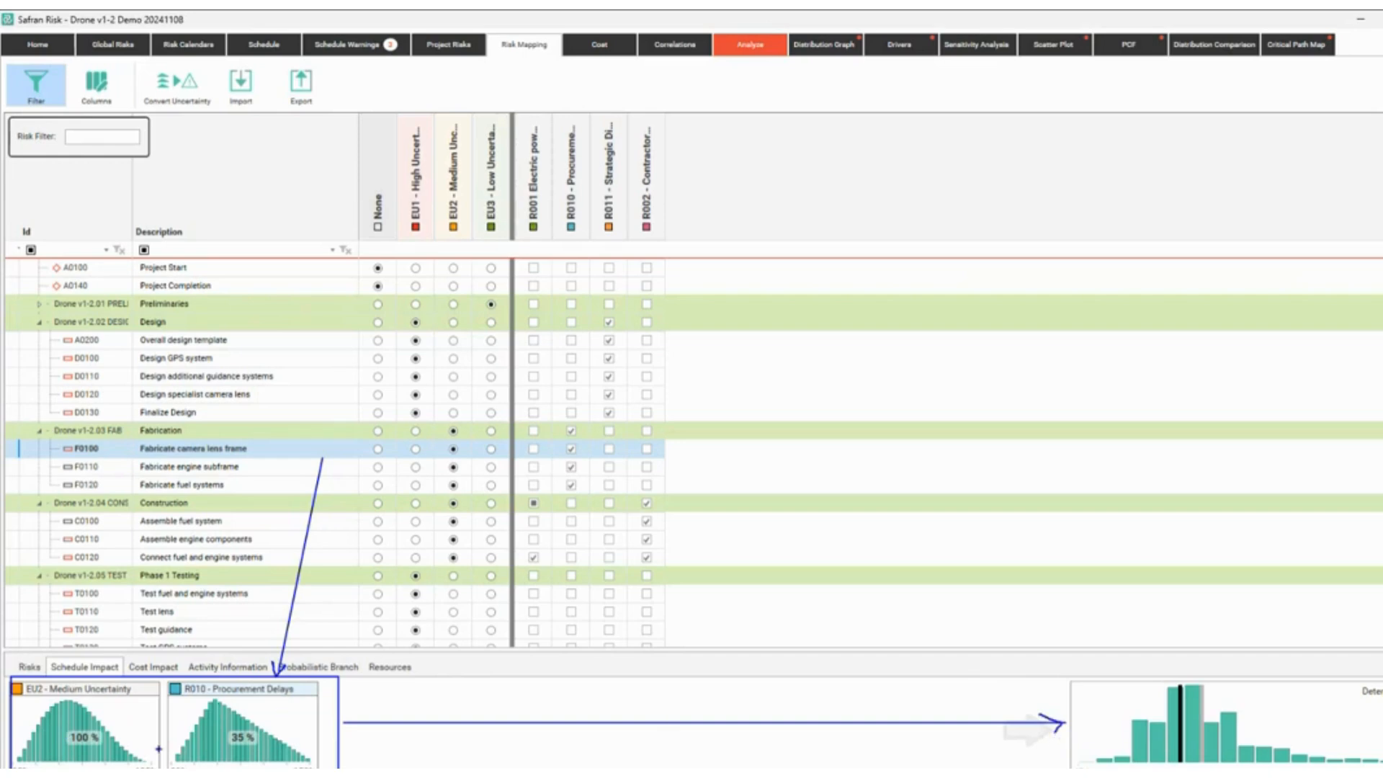
{"action": "mouse_move", "coordinate": [1033, 769]}
{"action": "left_mouse_down"}
{"action": "mouse_move", "coordinate": [1096, 756]}
{"action": "mouse_move", "coordinate": [1097, 768]}
{"action": "left_mouse_up"}
{"action": "key", "text": "Escape"}
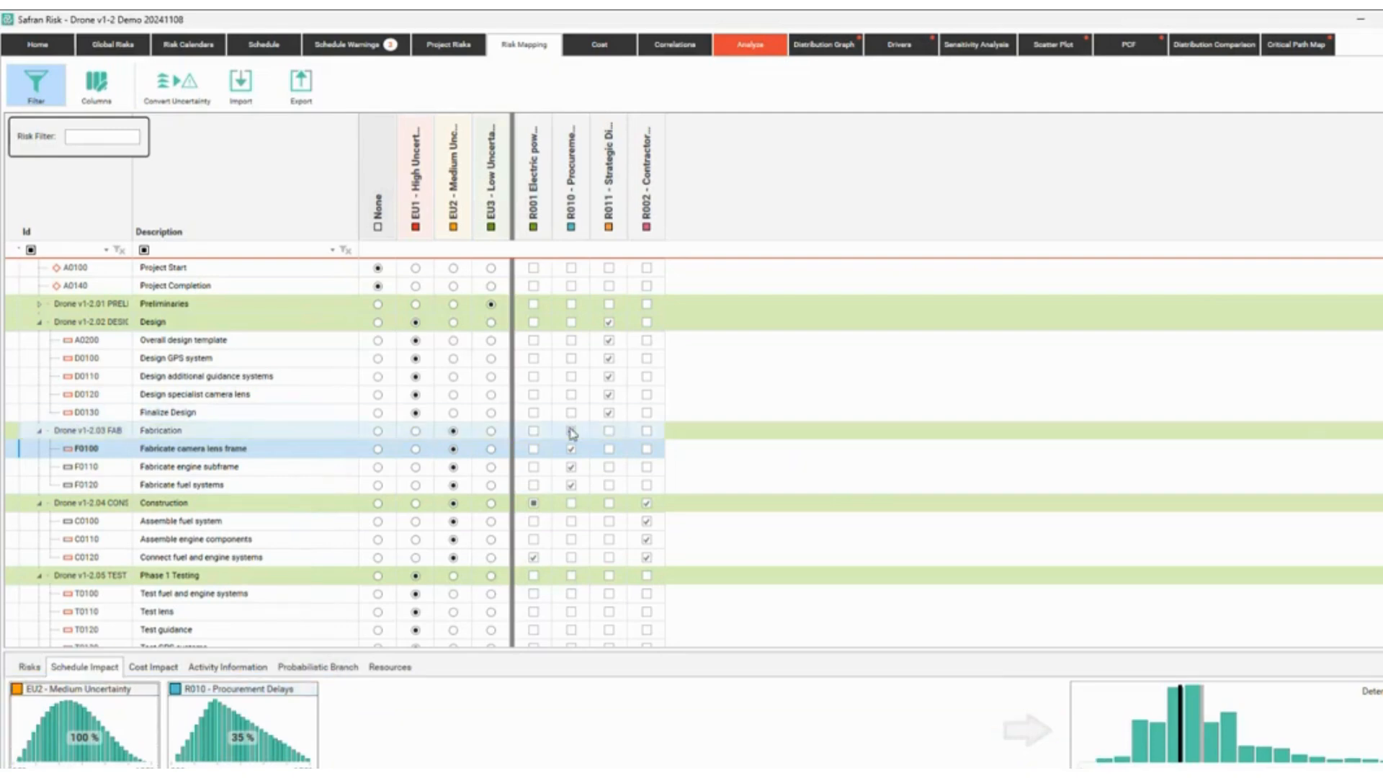
{"action": "left_click", "coordinate": [570, 449]}
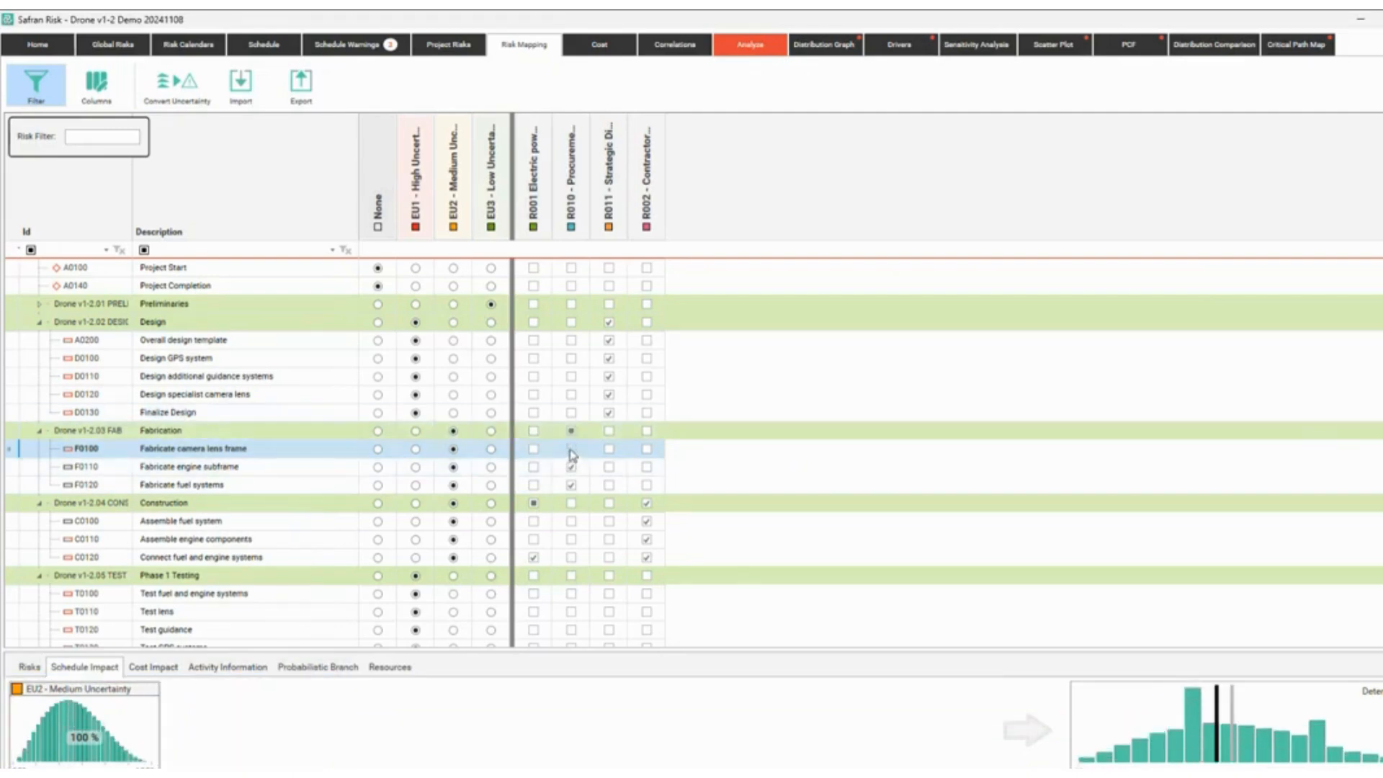
{"action": "left_click", "coordinate": [571, 450]}
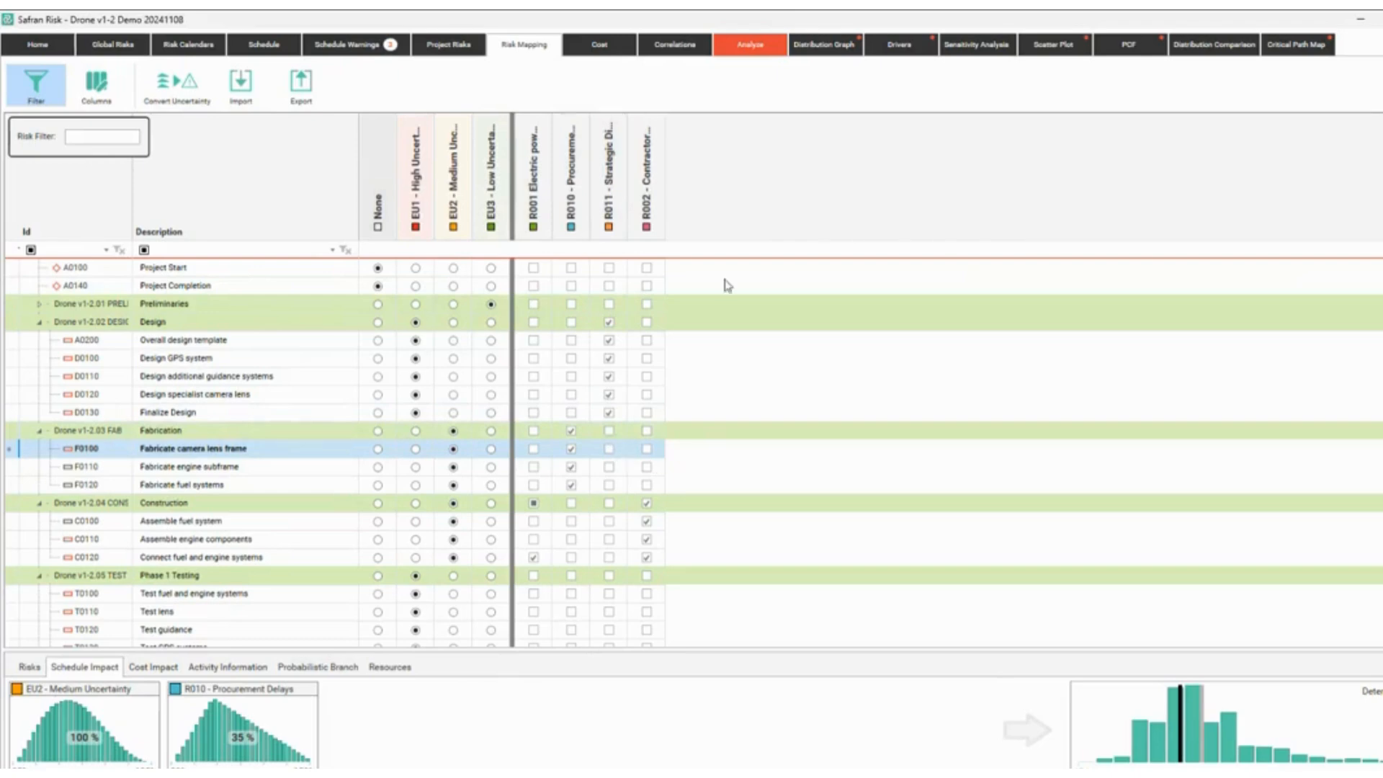
Rerun the simulation and show the duration histogram: P50 687d, P80 710d, P90 725d.
{"action": "left_click", "coordinate": [756, 43]}
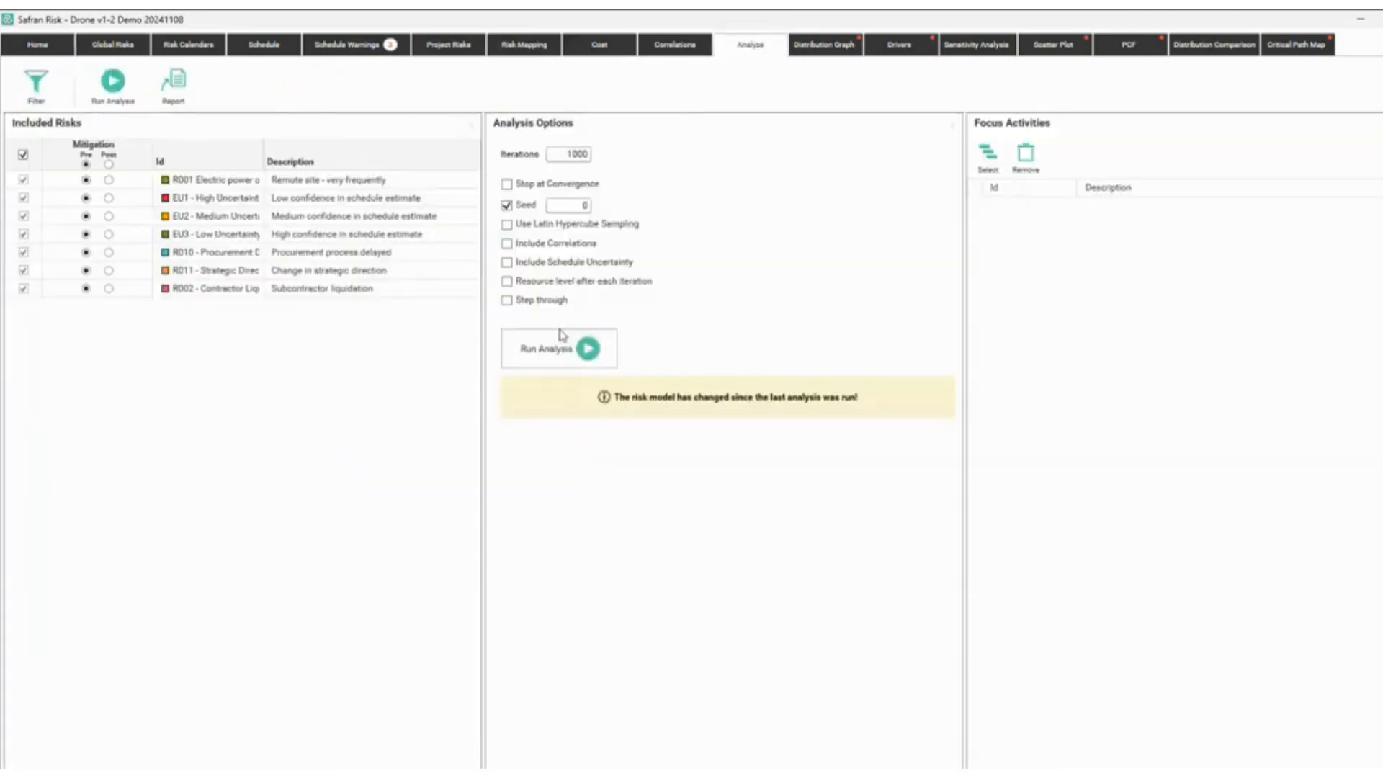
{"action": "left_click", "coordinate": [573, 339]}
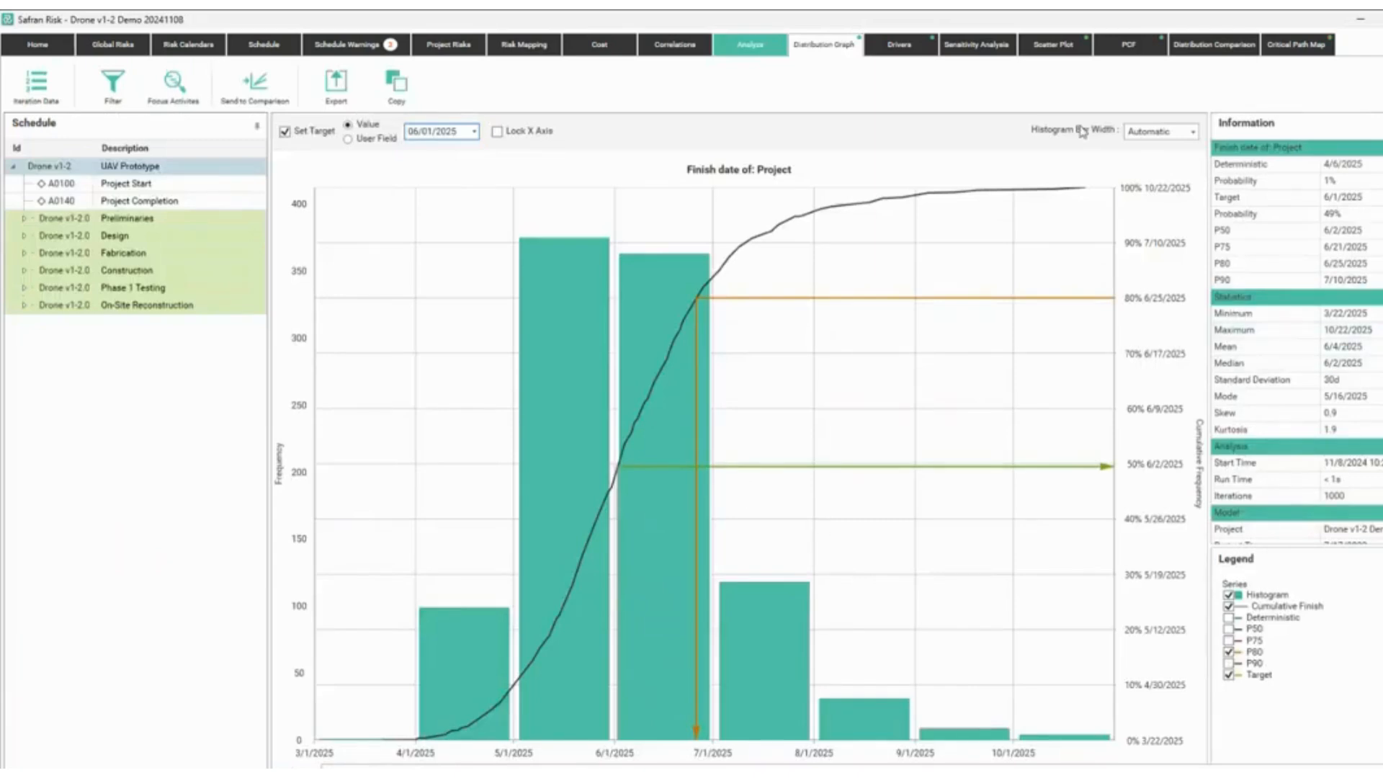
{"action": "left_click", "coordinate": [387, 772]}
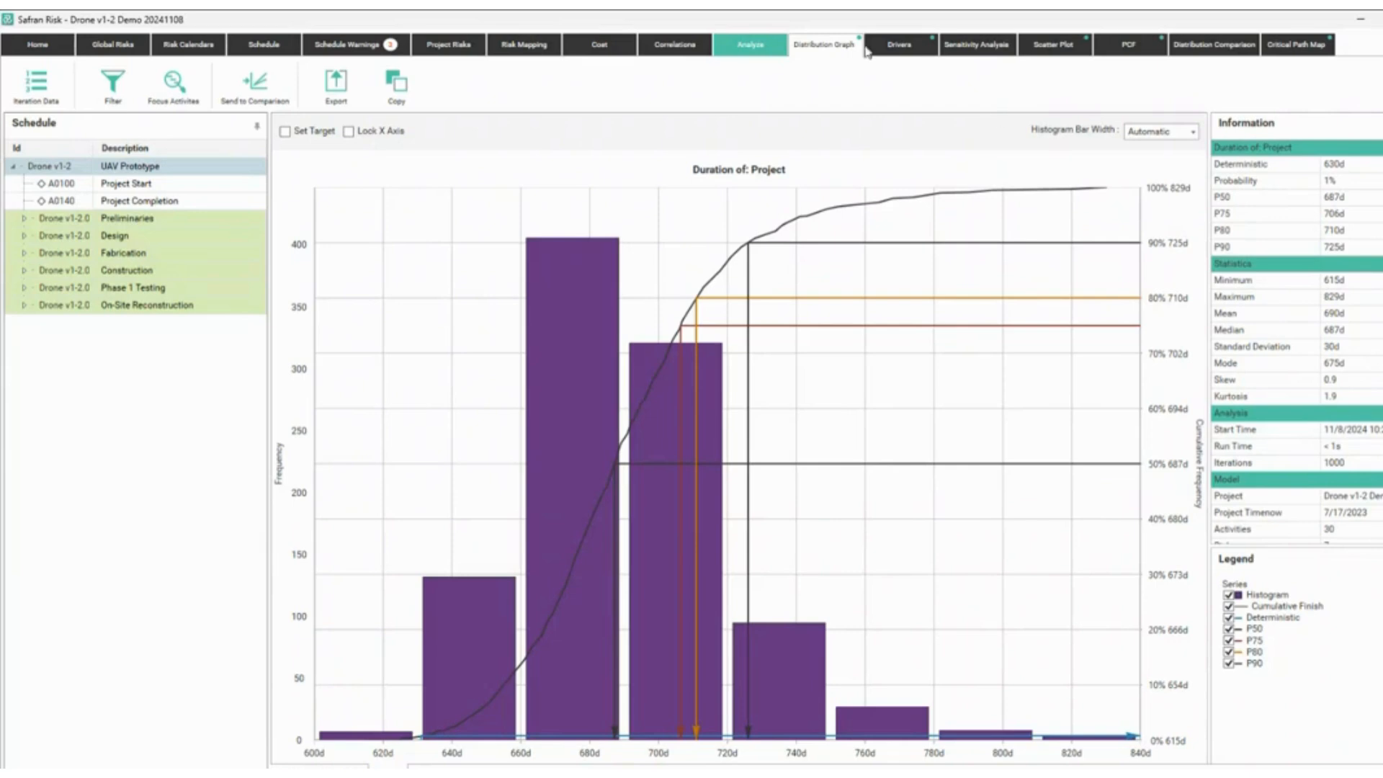
Show the finish-date drivers: R011 65%, R010 25%, R002 10%, R001 5%.
{"action": "left_click", "coordinate": [900, 50]}
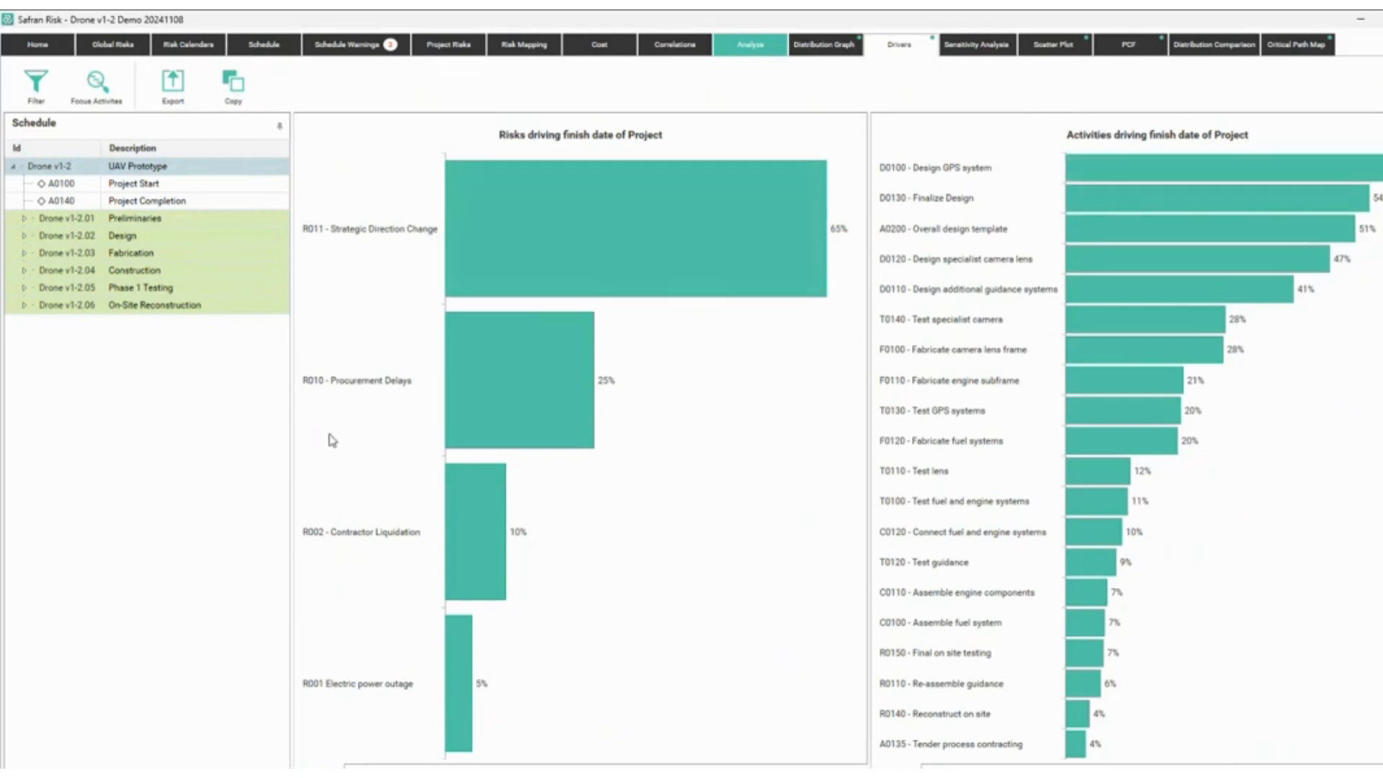
{"action": "left_click_drag", "start_coordinate": [364, 203], "coordinate": [404, 191]}
{"action": "left_click_drag", "start_coordinate": [347, 335], "coordinate": [391, 325]}
{"action": "mouse_move", "coordinate": [384, 502]}
{"action": "left_mouse_down"}
{"action": "mouse_move", "coordinate": [375, 522]}
{"action": "mouse_move", "coordinate": [417, 490]}
{"action": "left_mouse_up"}
{"action": "key", "text": "Escape"}
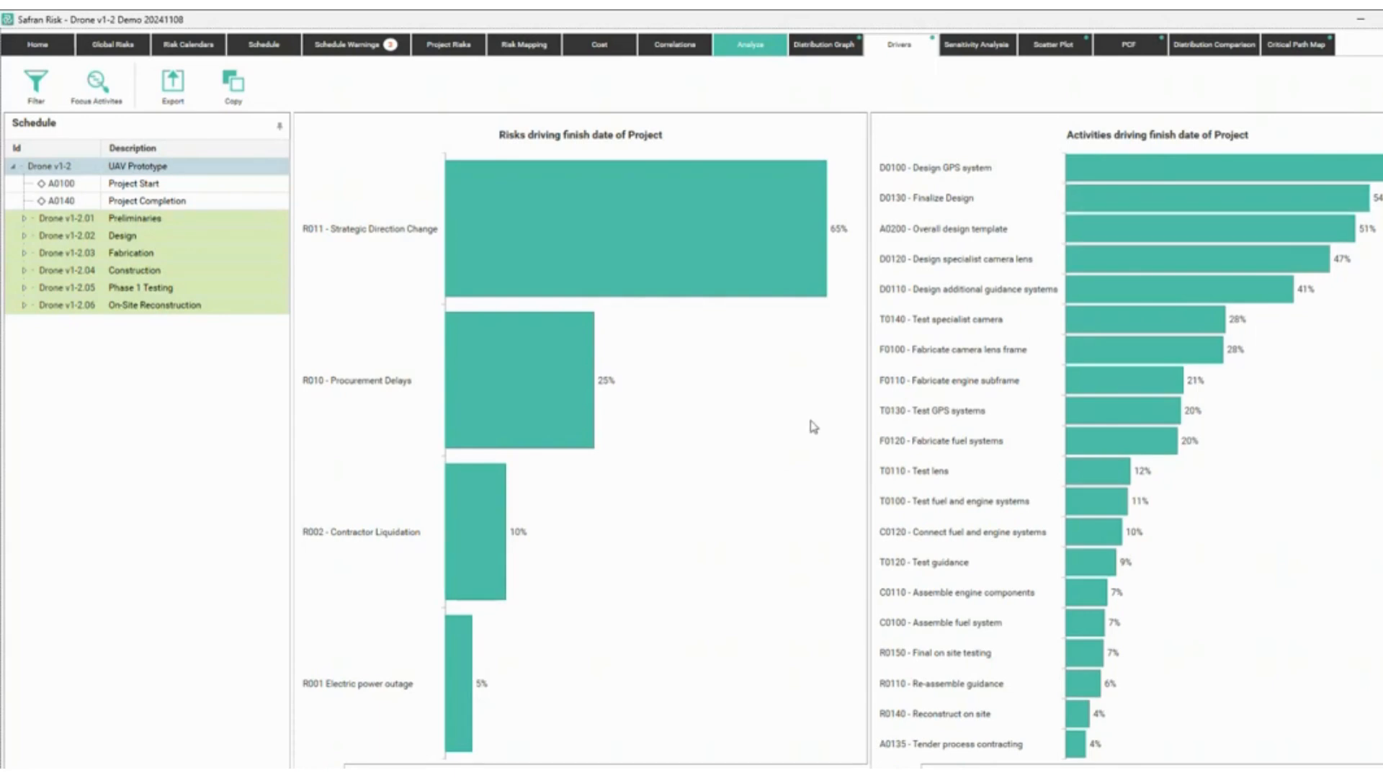
Calculate sensitivity impacts on both Finish Date and Duration.
{"action": "left_click", "coordinate": [969, 49]}
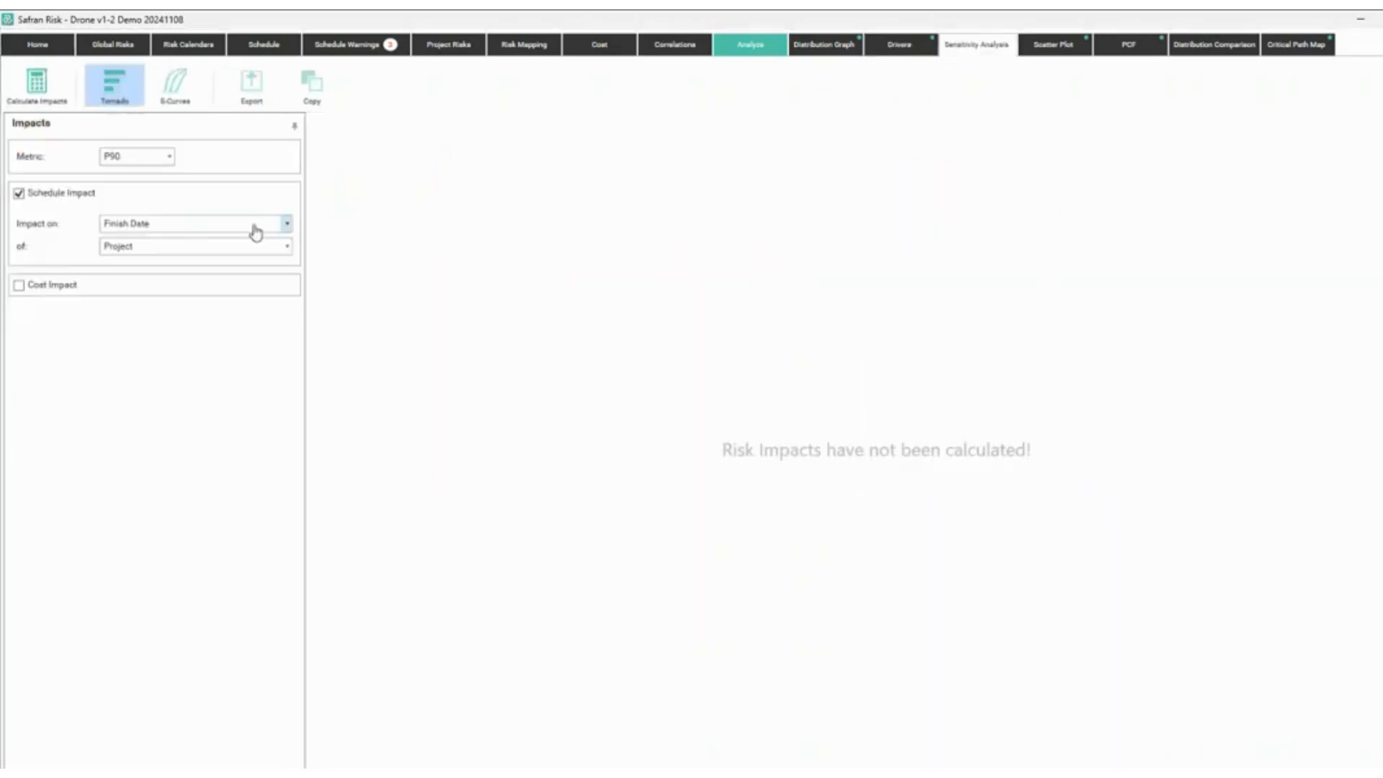
{"action": "left_click", "coordinate": [173, 226]}
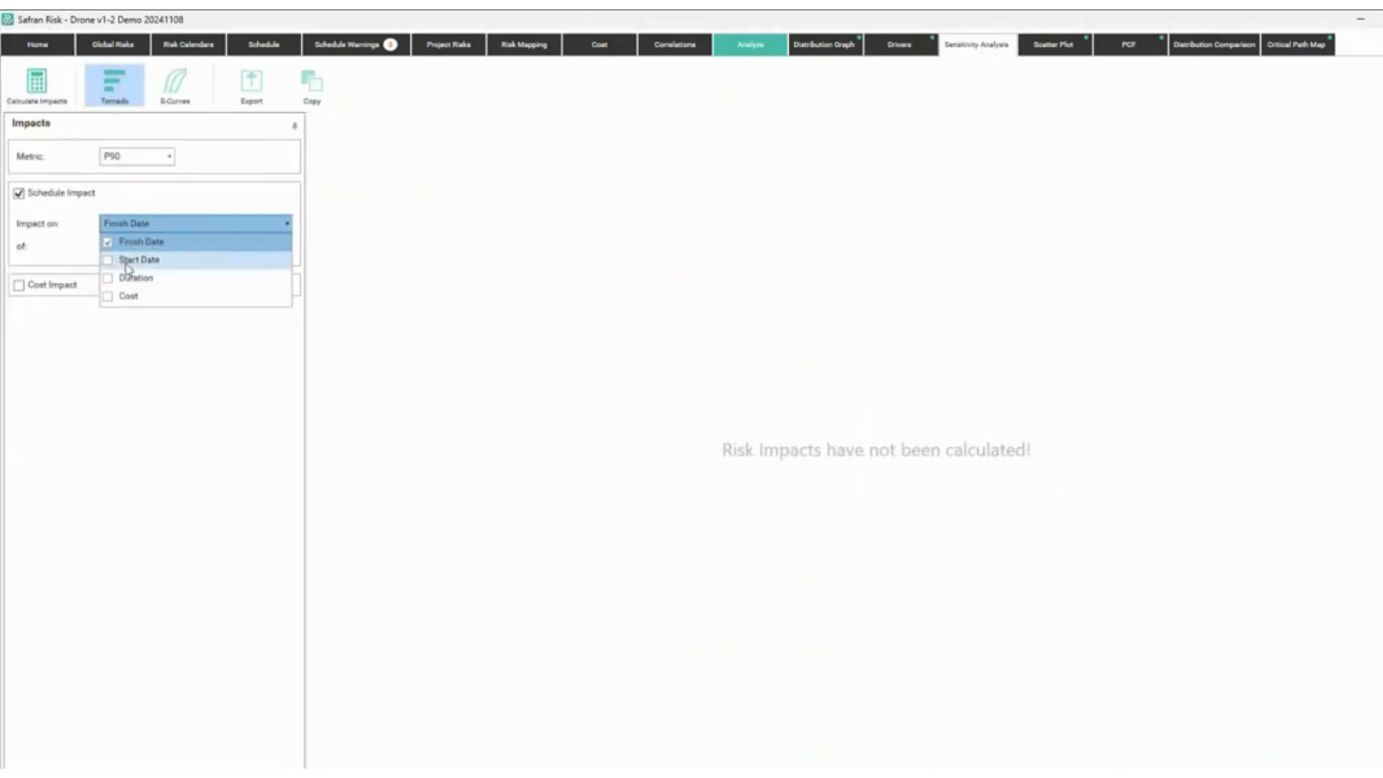
{"action": "left_click", "coordinate": [108, 278]}
{"action": "left_click", "coordinate": [350, 413]}
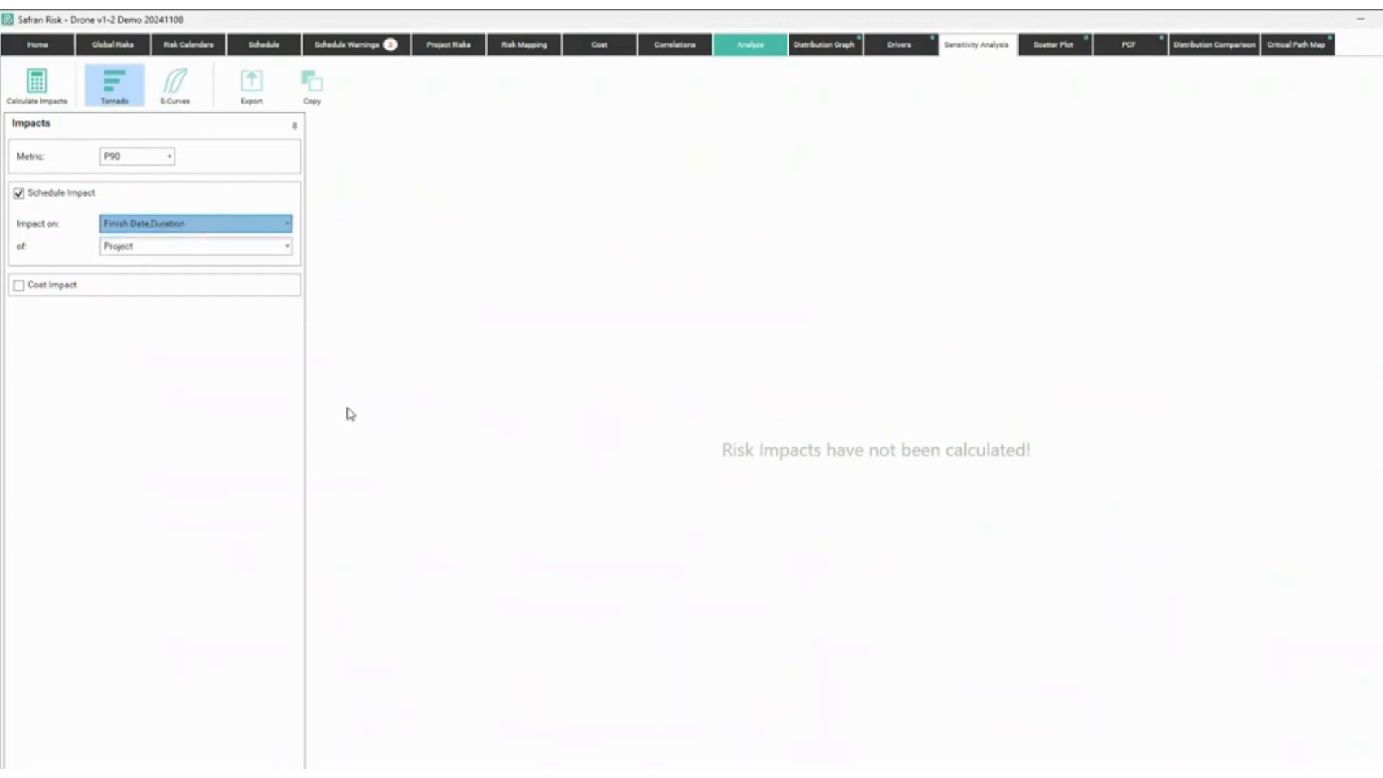
{"action": "left_click", "coordinate": [45, 101]}
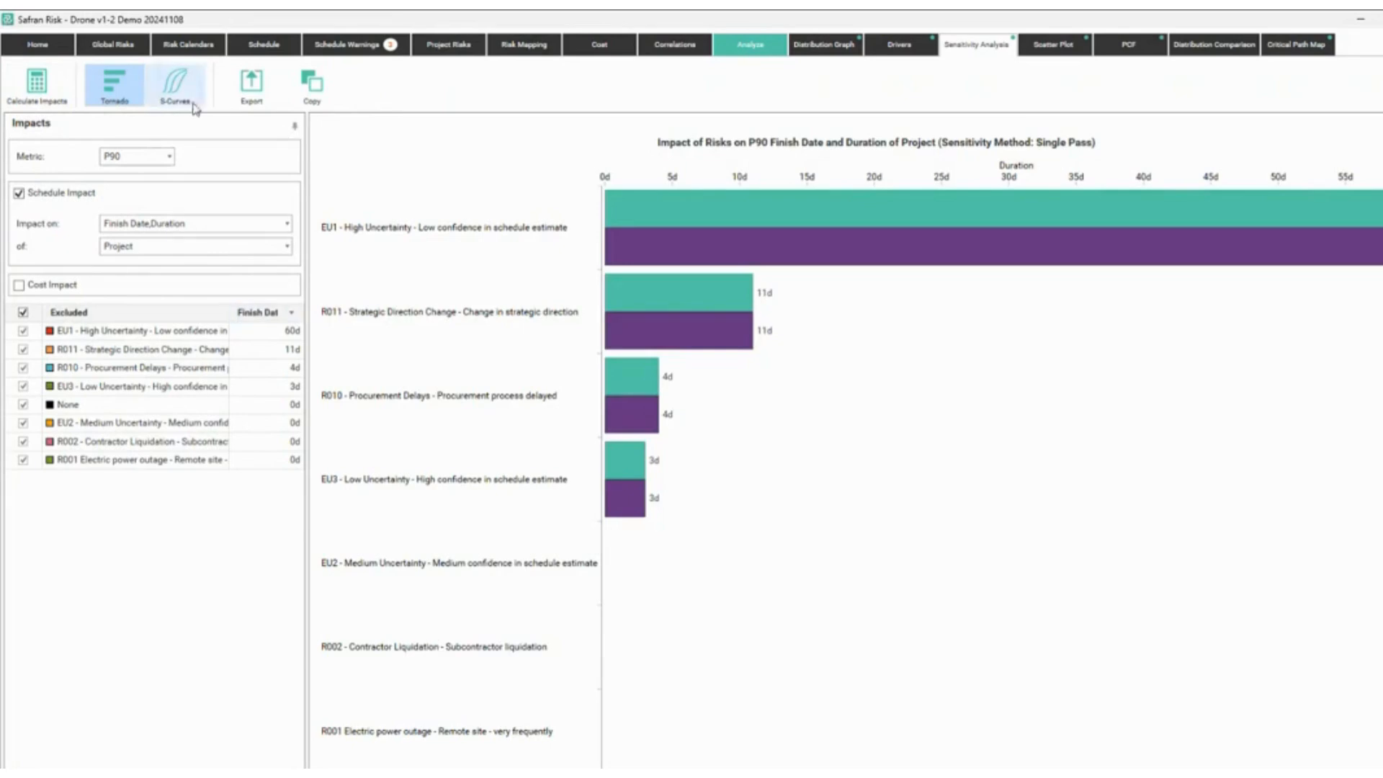
Compare finish-date S-curves for the baseline against EU1, R011 and R010 excluded.
{"action": "left_click", "coordinate": [175, 86]}
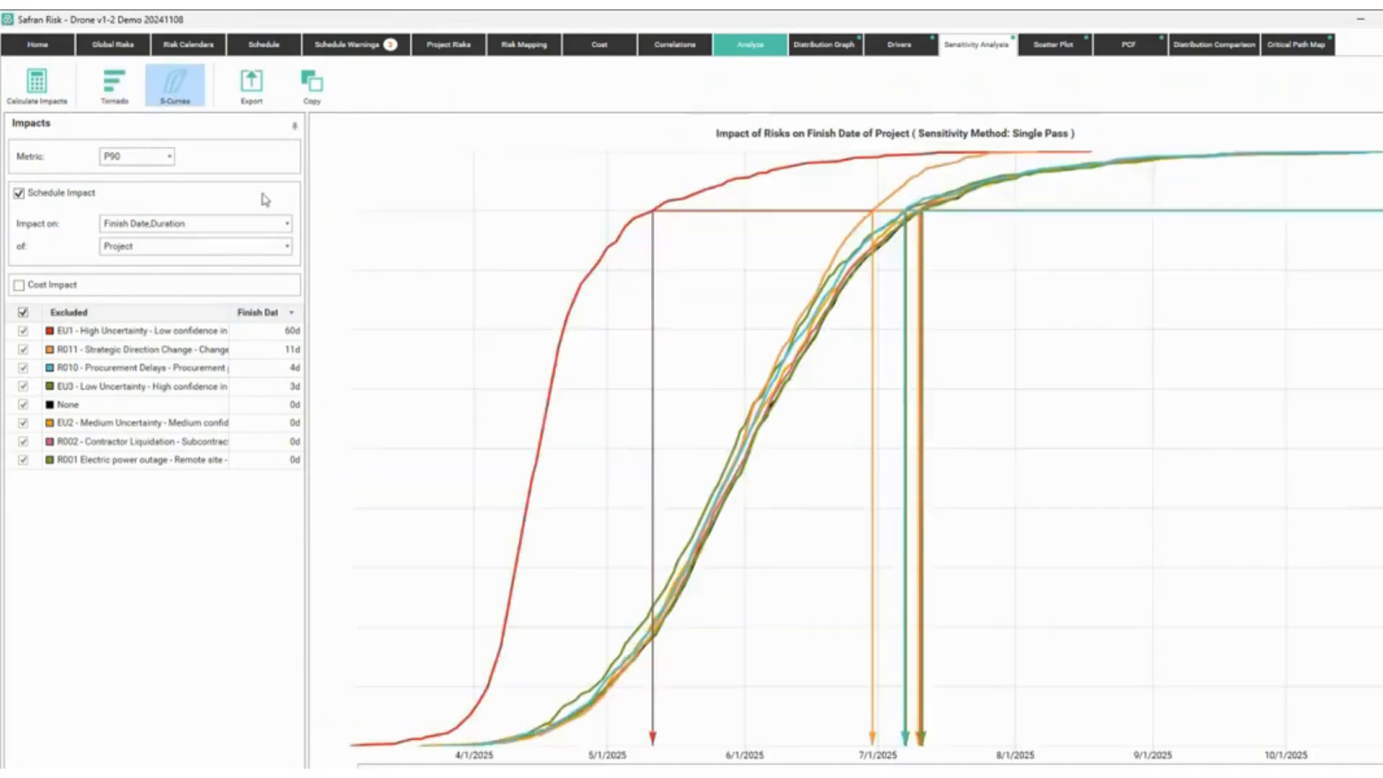
{"action": "left_click", "coordinate": [23, 311]}
{"action": "left_click", "coordinate": [25, 405]}
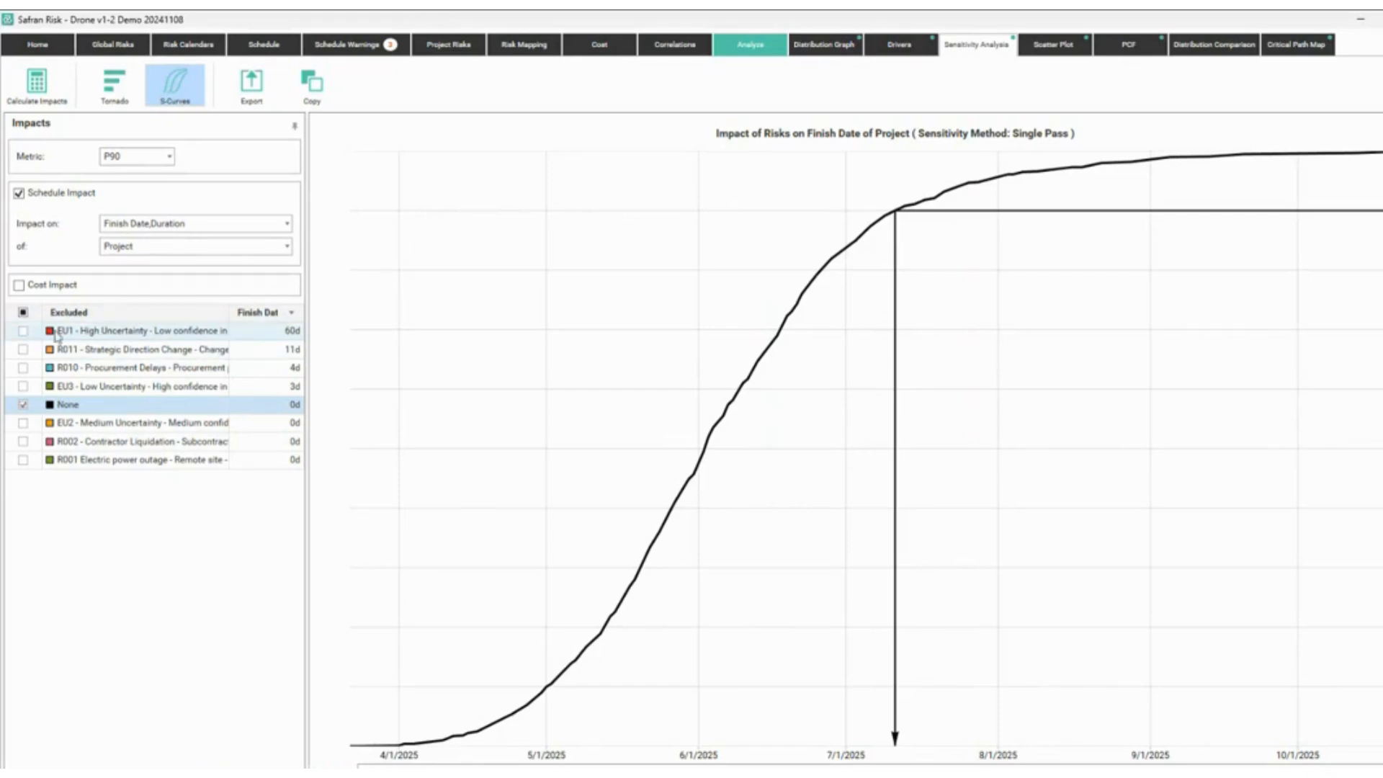
{"action": "left_click", "coordinate": [23, 333]}
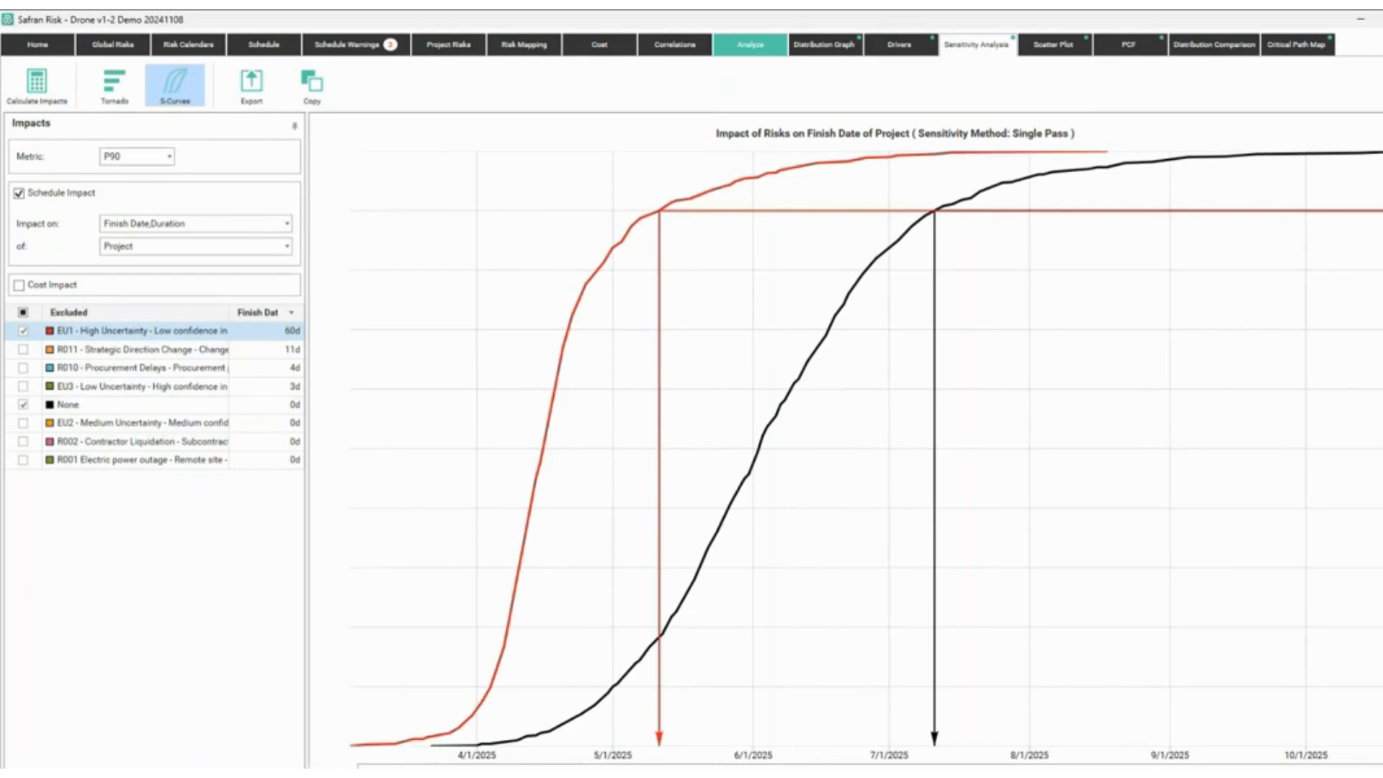
{"action": "left_click", "coordinate": [23, 330]}
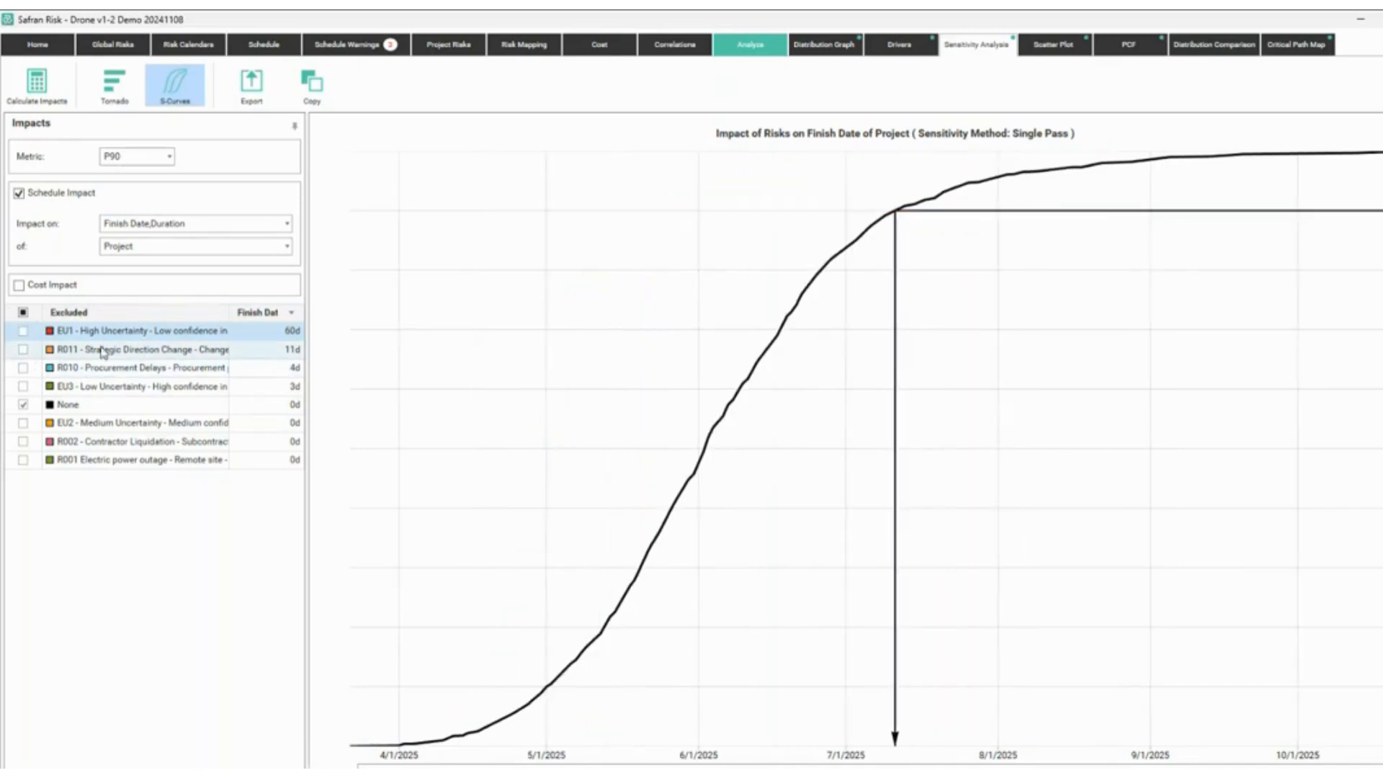
{"action": "left_click", "coordinate": [23, 349]}
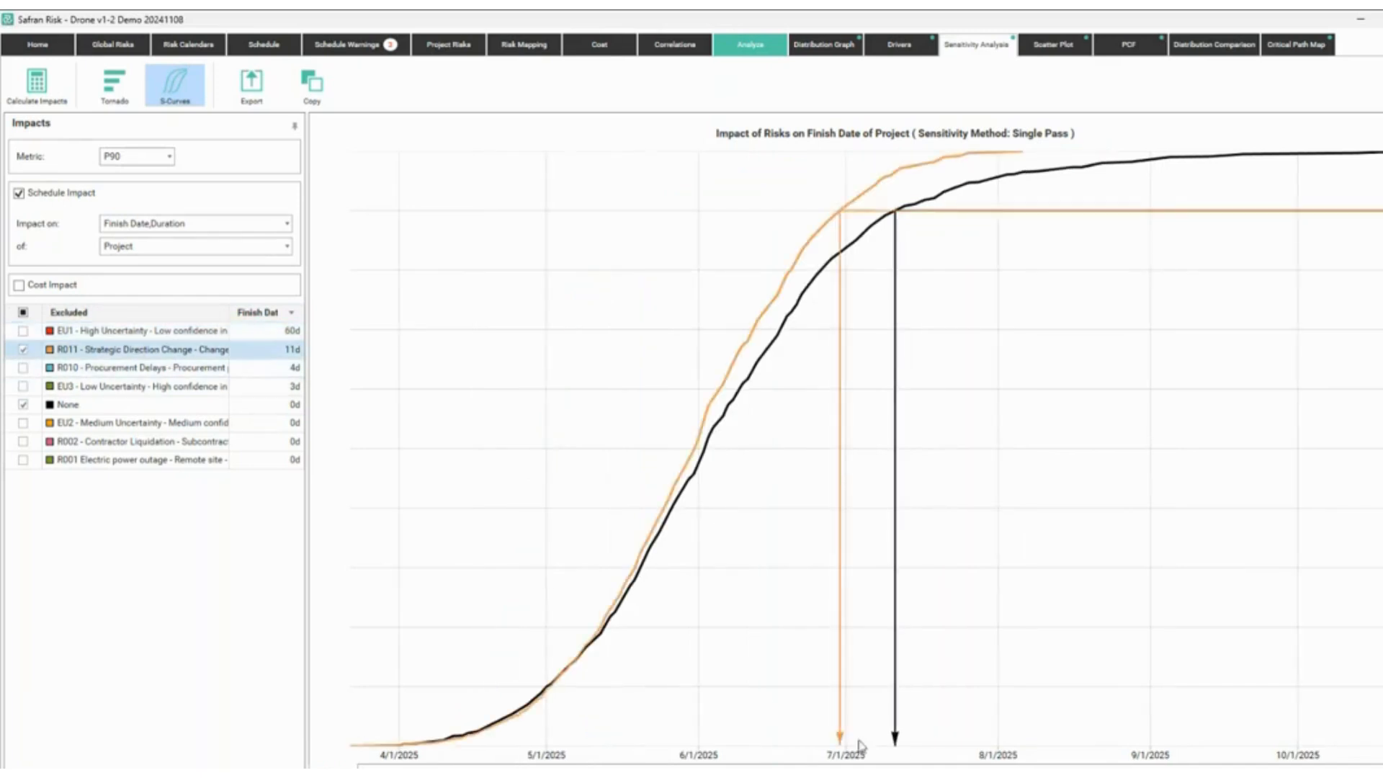
{"action": "left_click", "coordinate": [23, 350]}
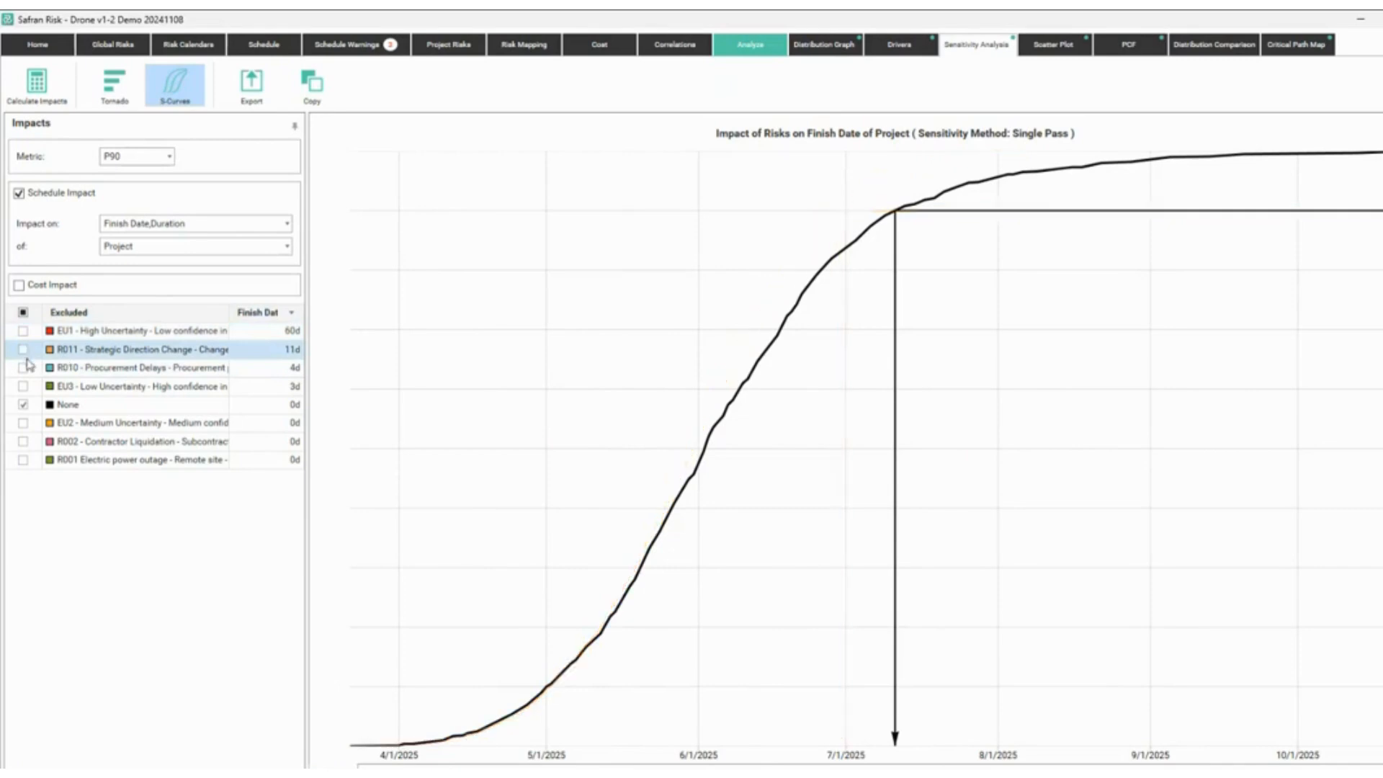
{"action": "left_click", "coordinate": [23, 367]}
{"action": "left_click", "coordinate": [23, 368]}
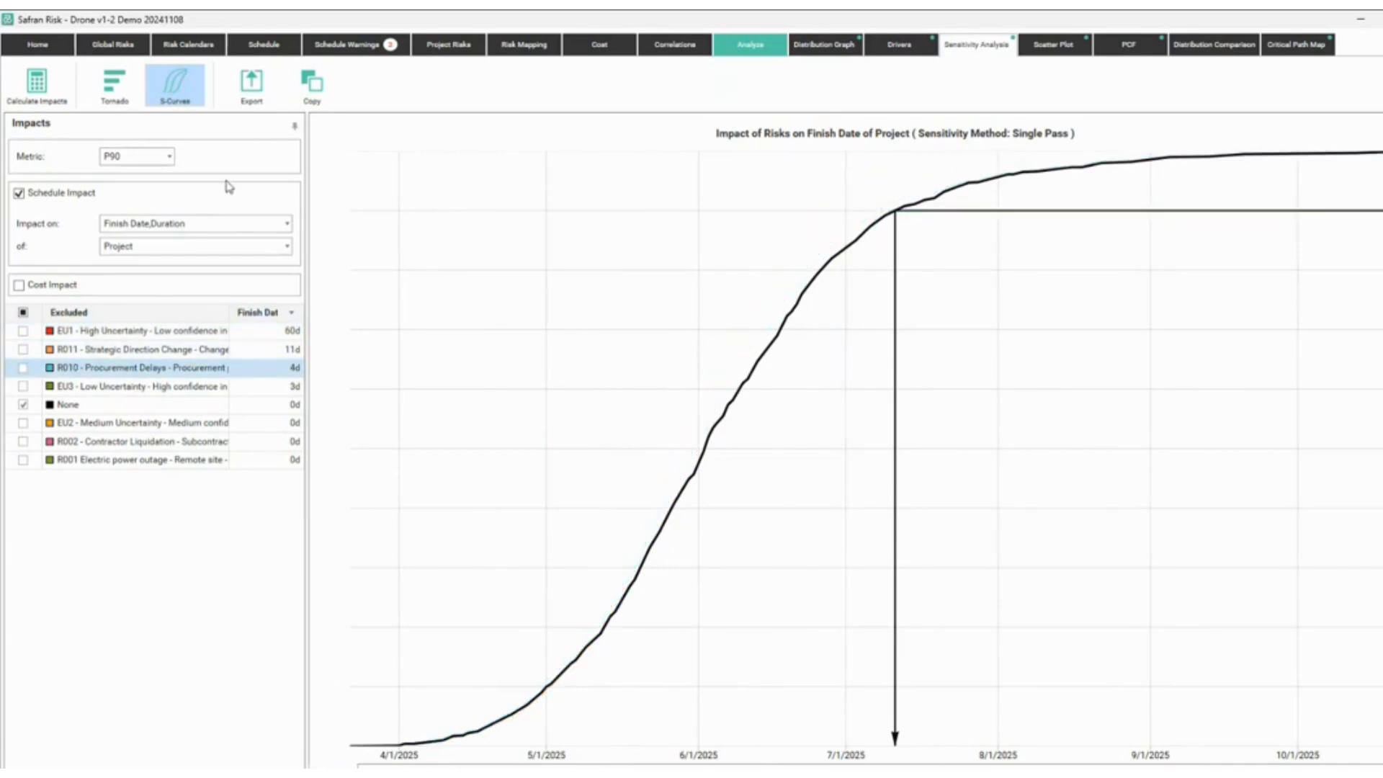
Show the tornado chart with all risks included, led by EU1 at 60d.
{"action": "left_click", "coordinate": [117, 92]}
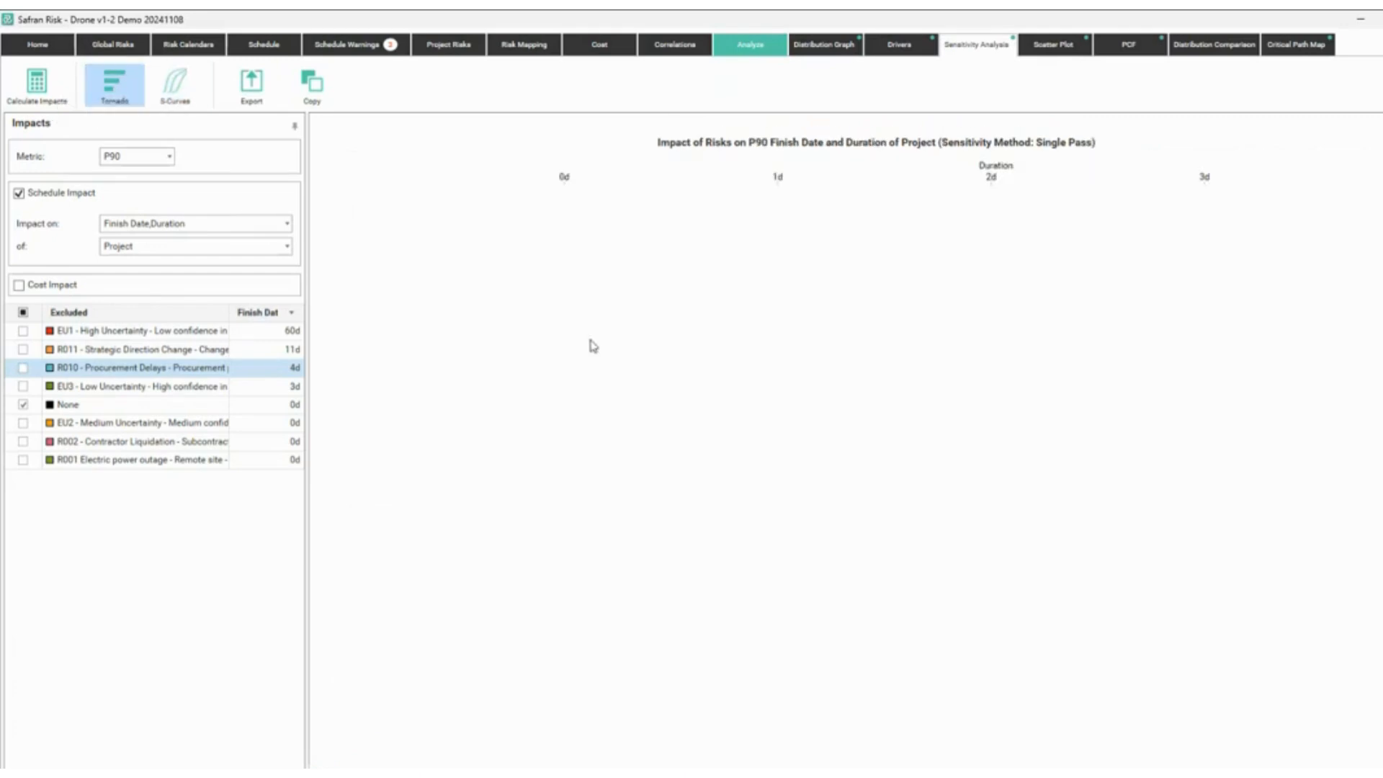
{"action": "left_click", "coordinate": [22, 314]}
{"action": "left_click", "coordinate": [22, 314]}
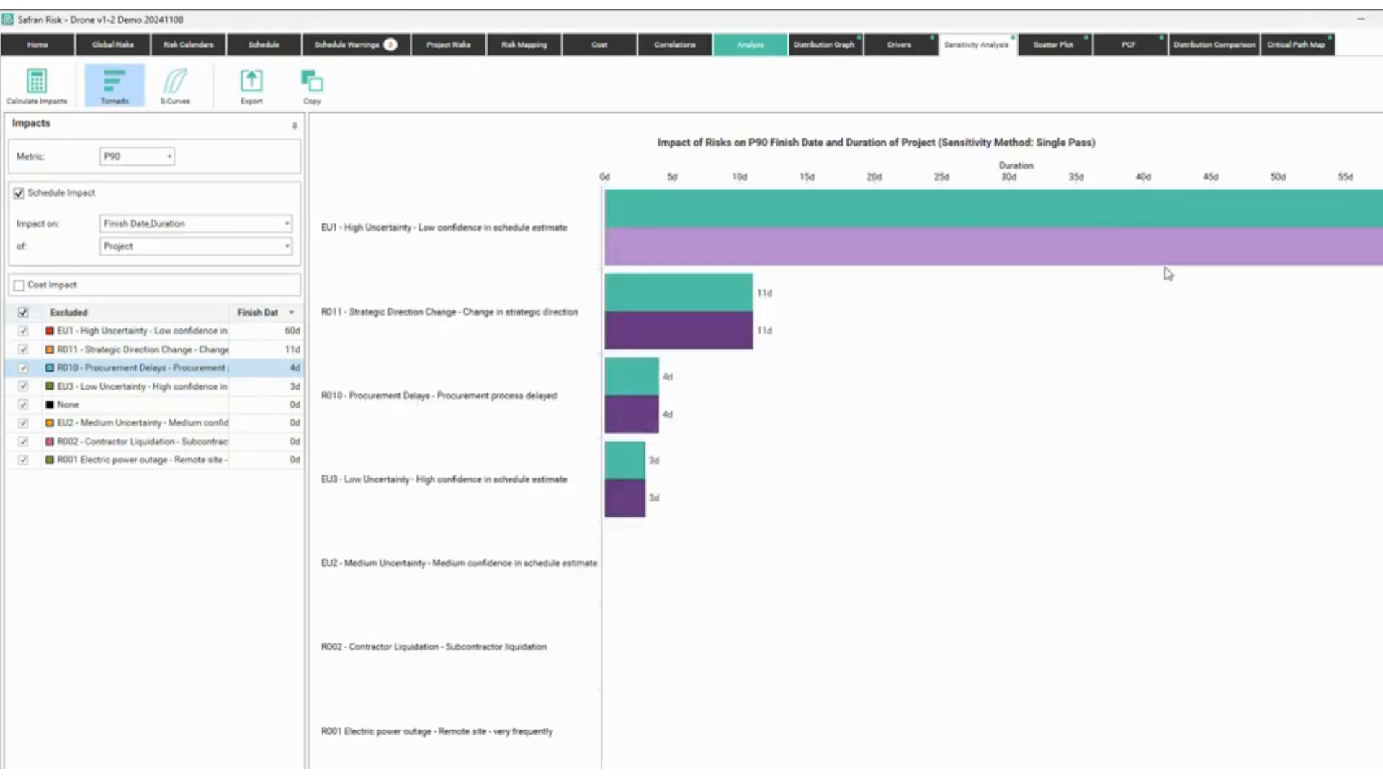
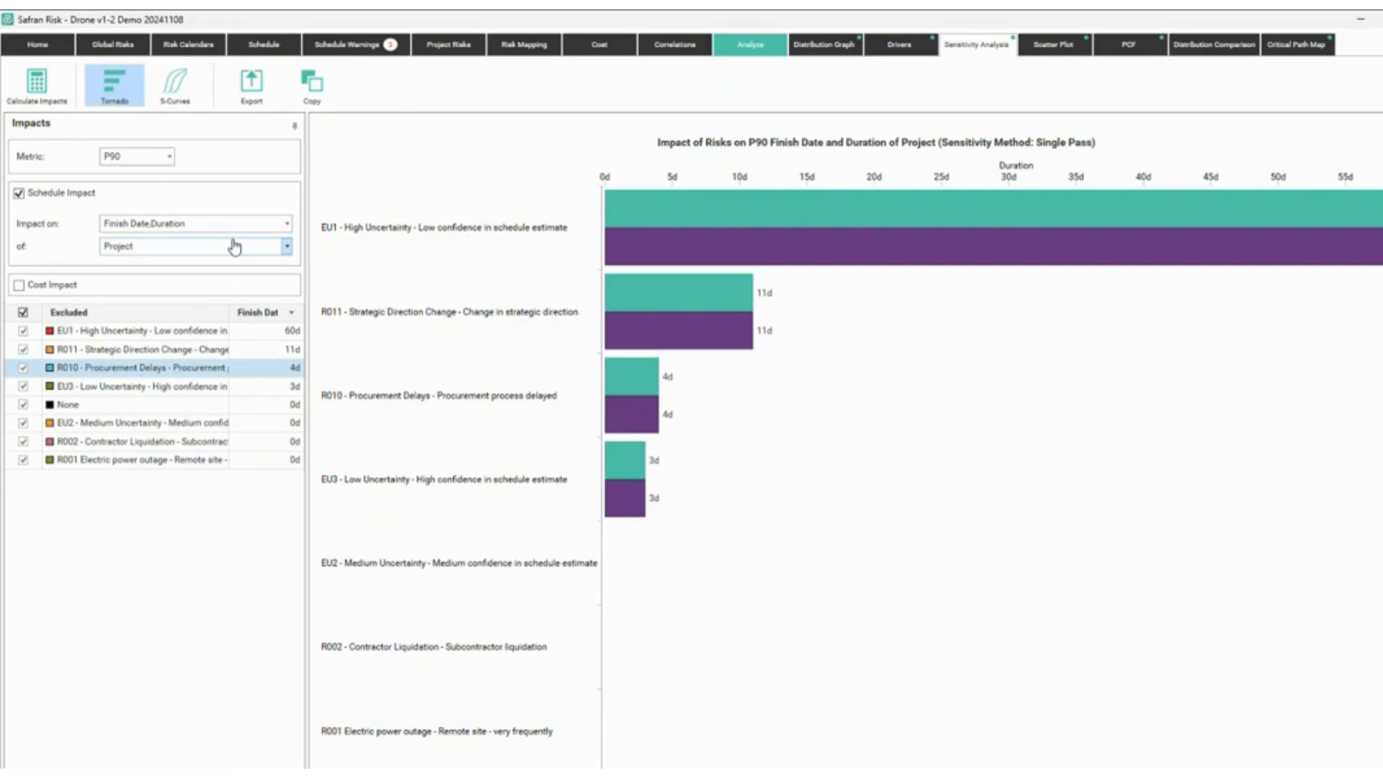
Check the drivers chart, then start an Excel cost import from the Cost tab.
{"action": "left_click", "coordinate": [902, 46]}
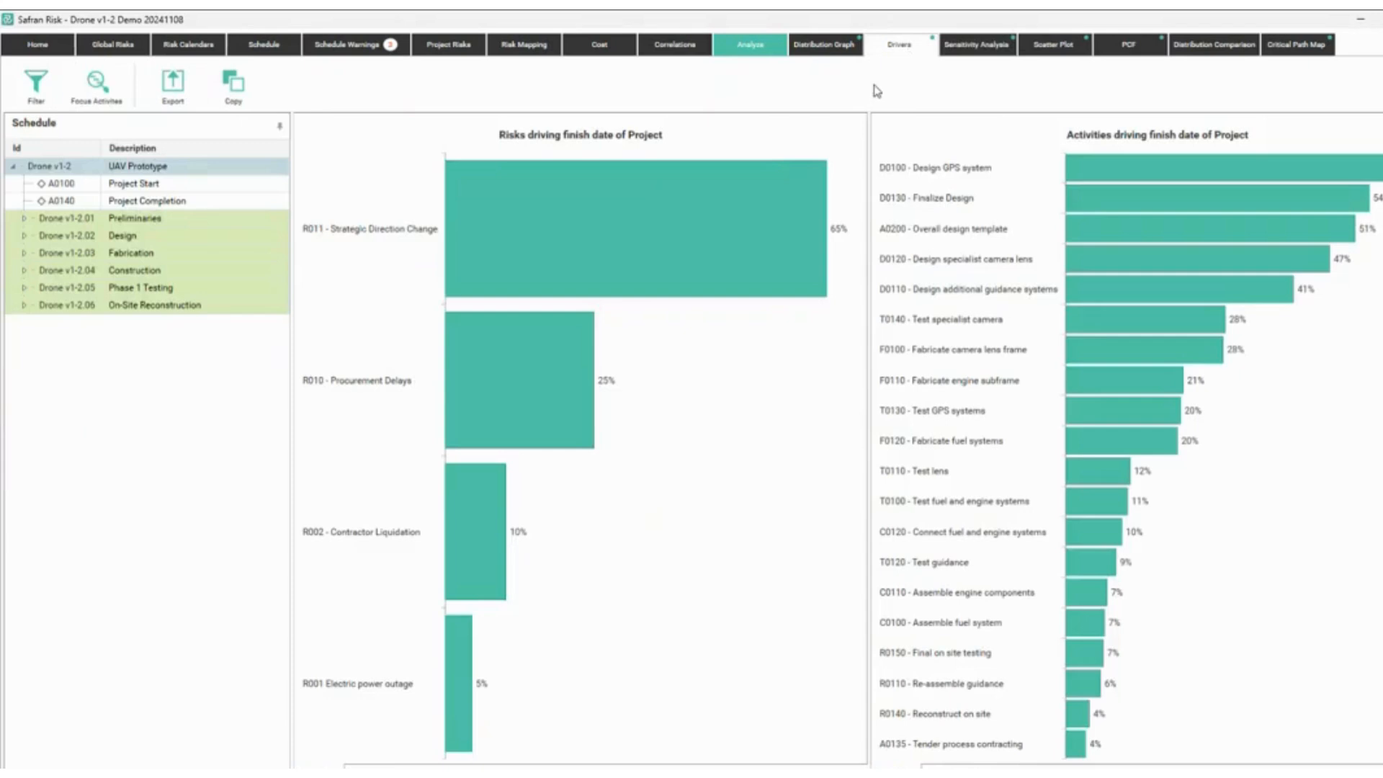
{"action": "left_click", "coordinate": [965, 45]}
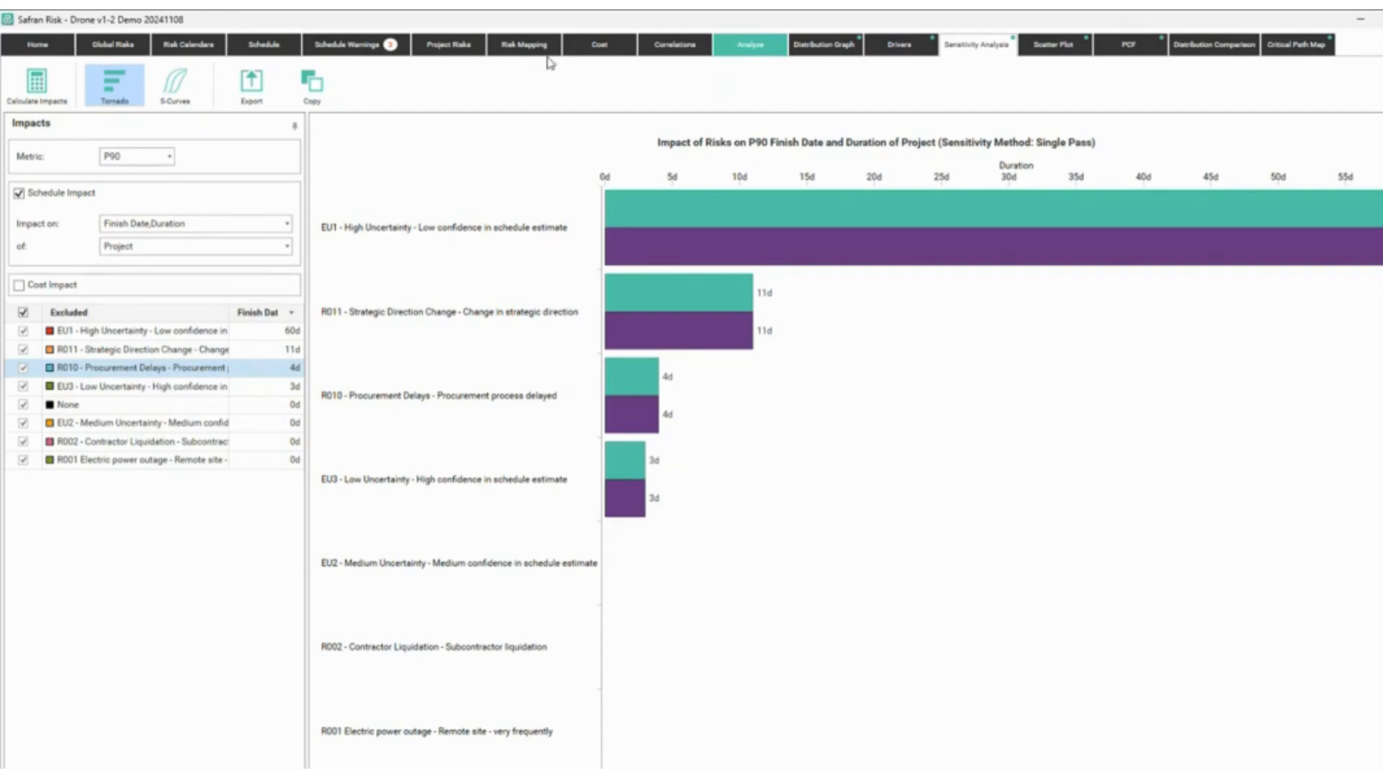
{"action": "left_click", "coordinate": [604, 49]}
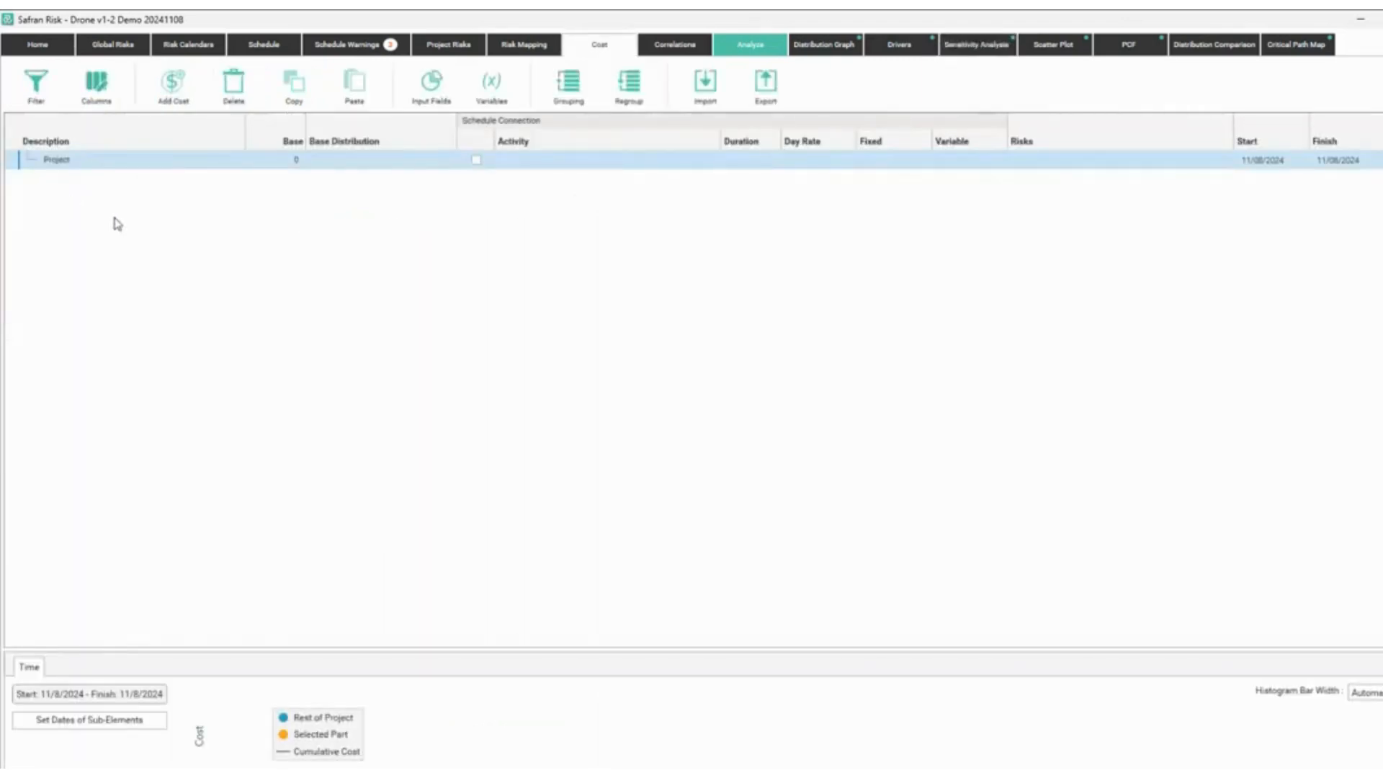
{"action": "left_click", "coordinate": [712, 91]}
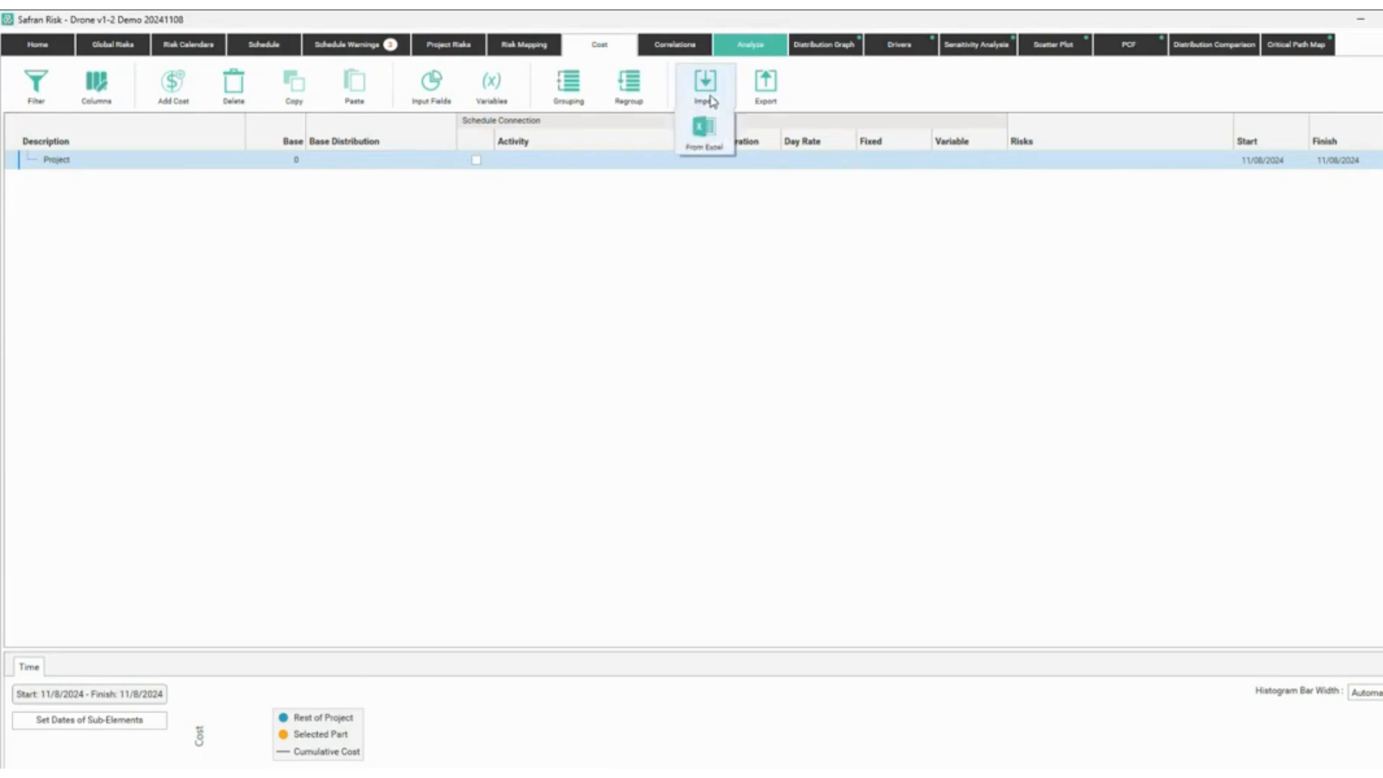
{"action": "left_click", "coordinate": [706, 147]}
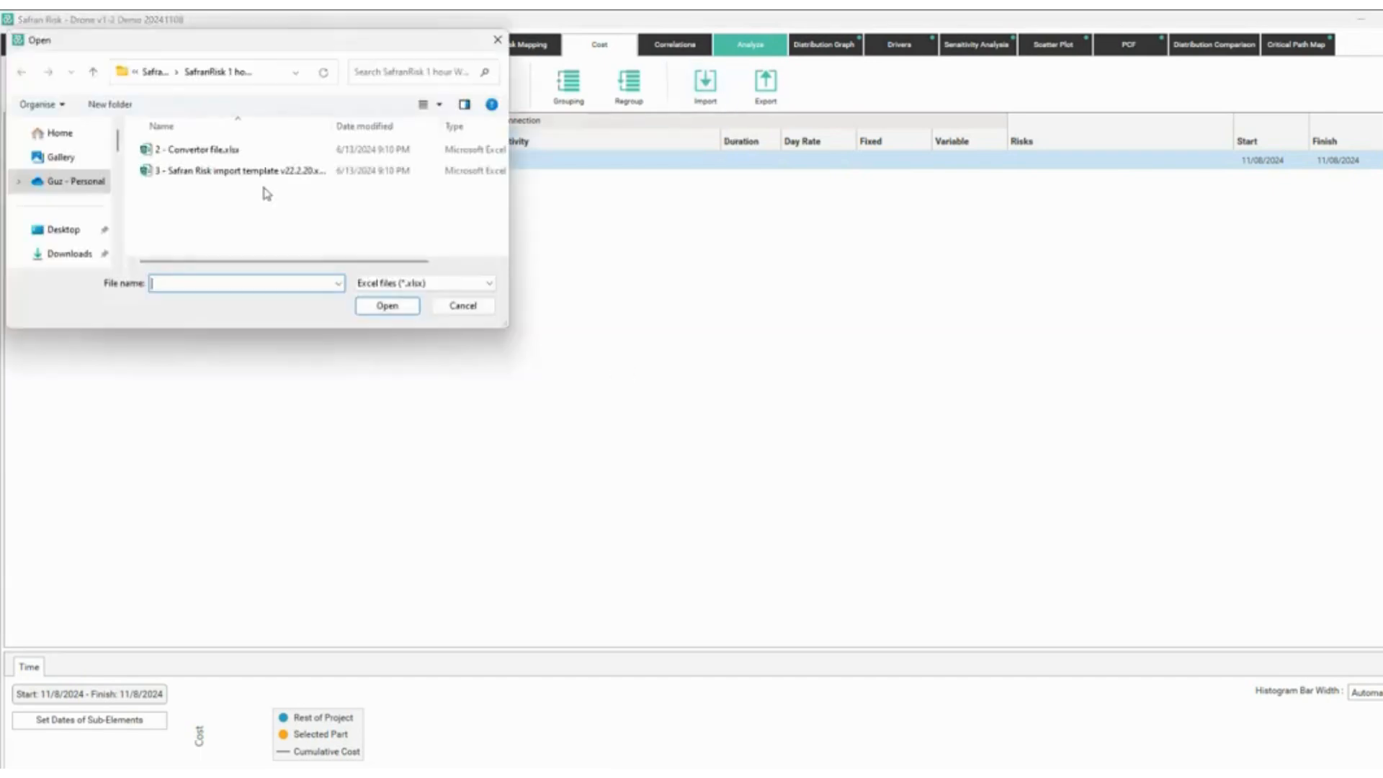
Import CostBreakdownStructure.xlsx from Files for Training, adding its 9 cost elements.
{"action": "left_click_drag", "start_coordinate": [232, 46], "coordinate": [389, 111]}
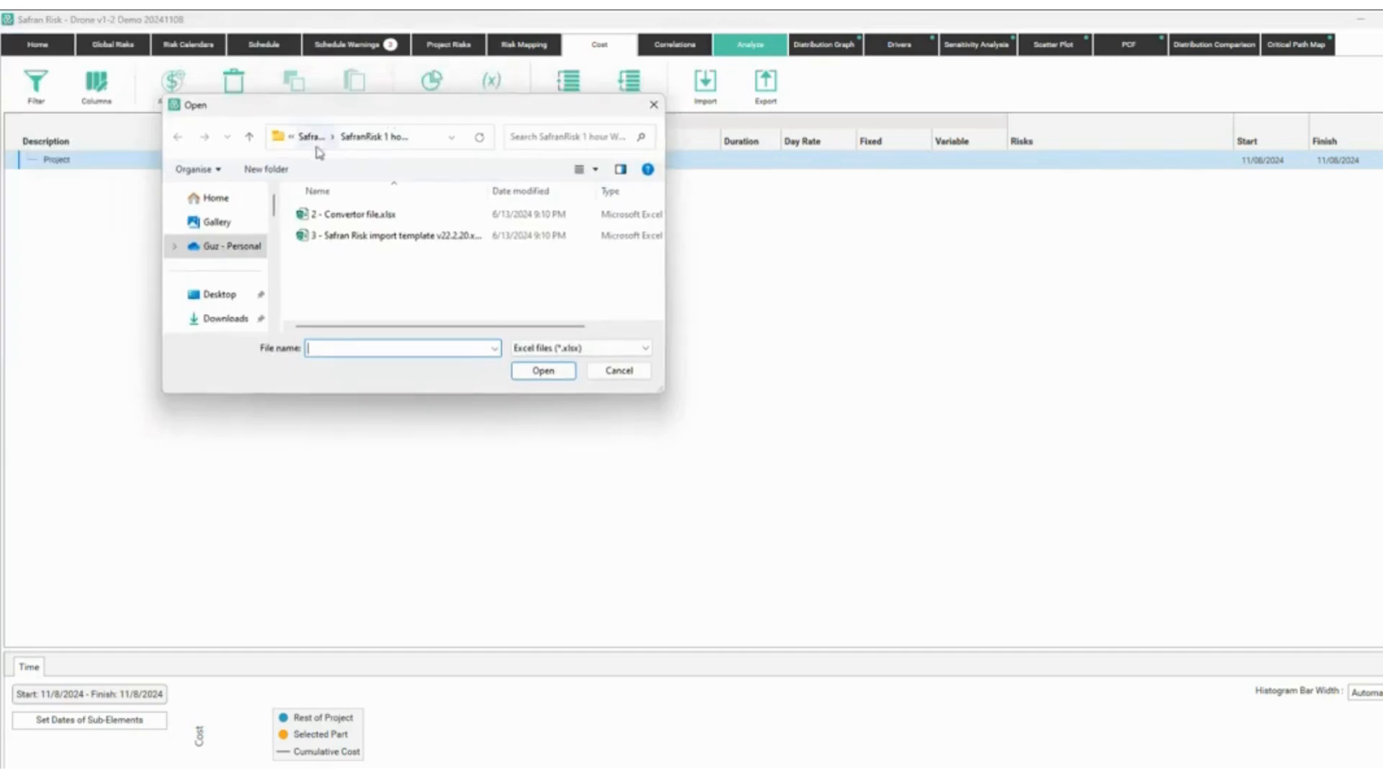
{"action": "left_click", "coordinate": [294, 139]}
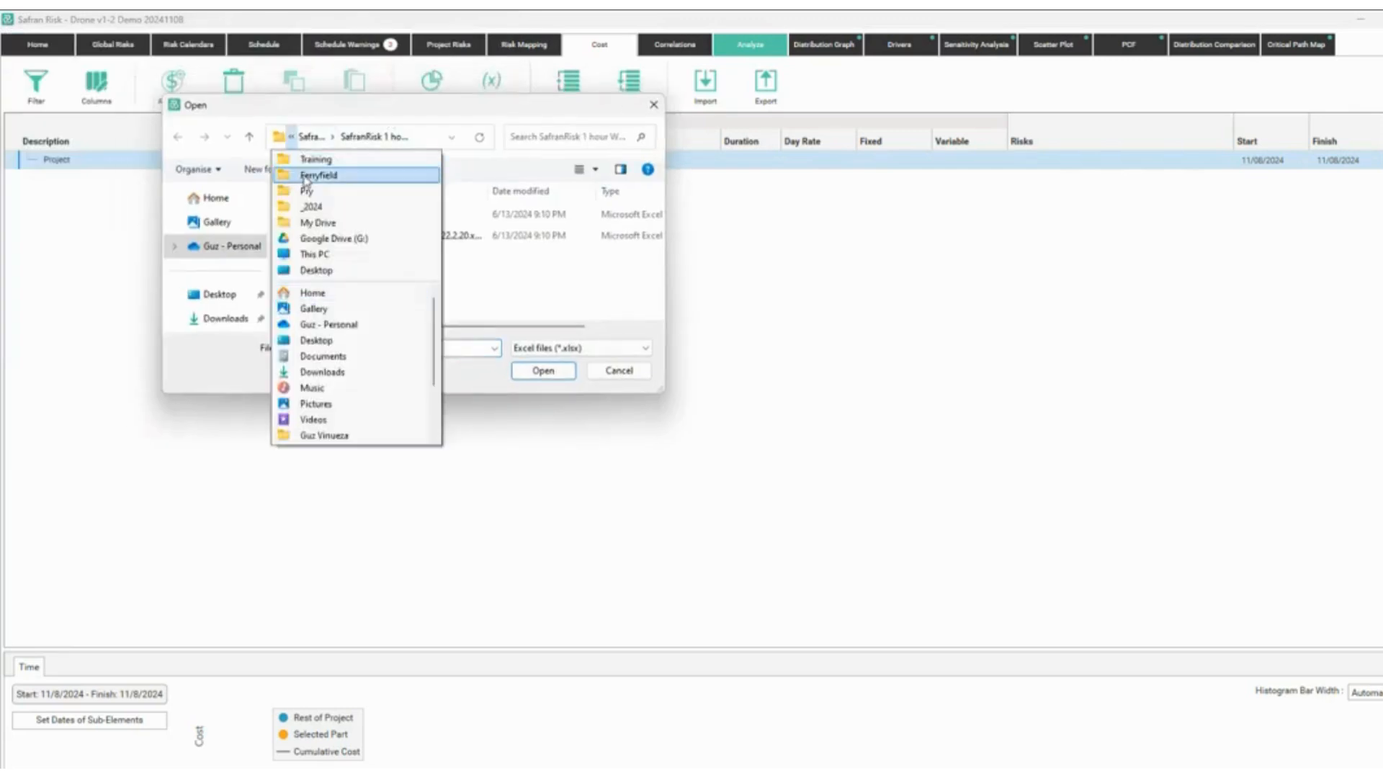
{"action": "left_click", "coordinate": [308, 166]}
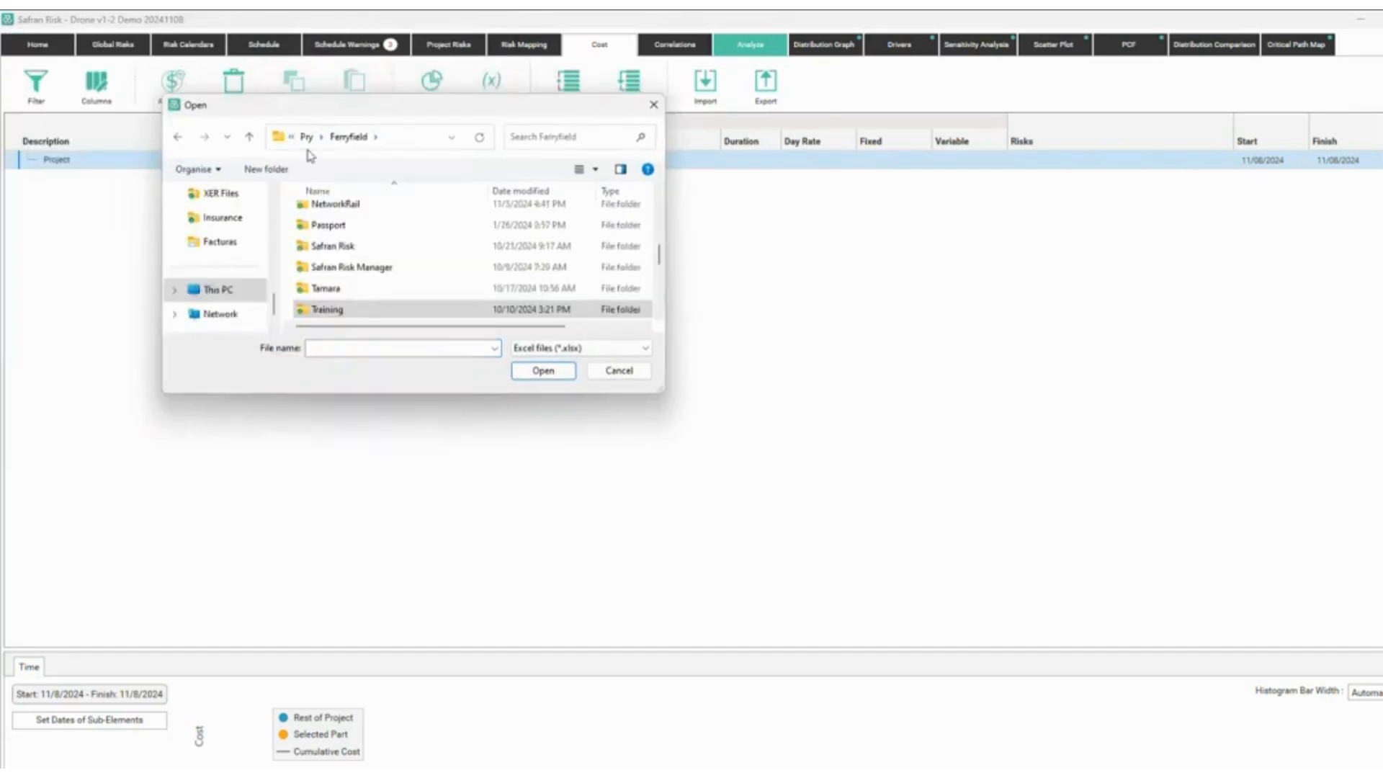
{"action": "double_click", "coordinate": [356, 312]}
{"action": "double_click", "coordinate": [356, 299]}
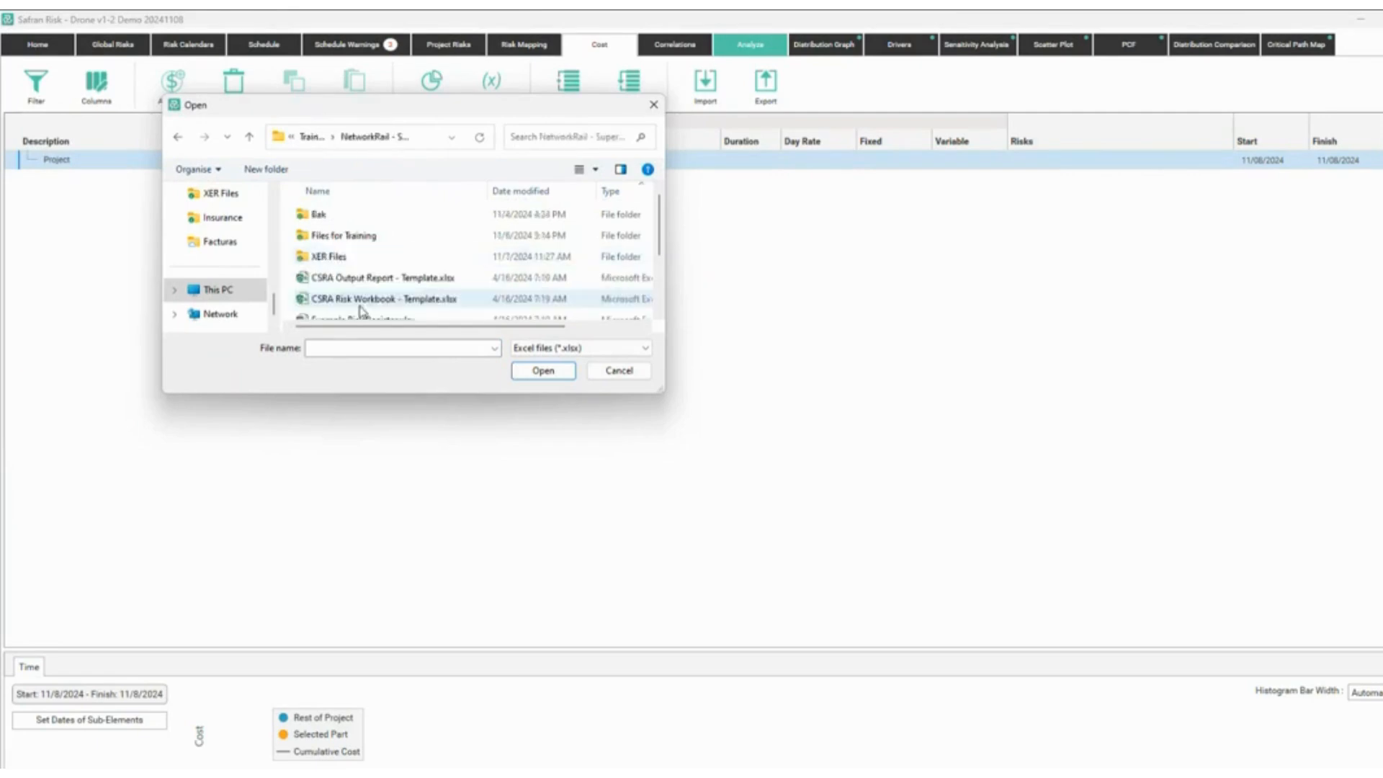
{"action": "double_click", "coordinate": [337, 236]}
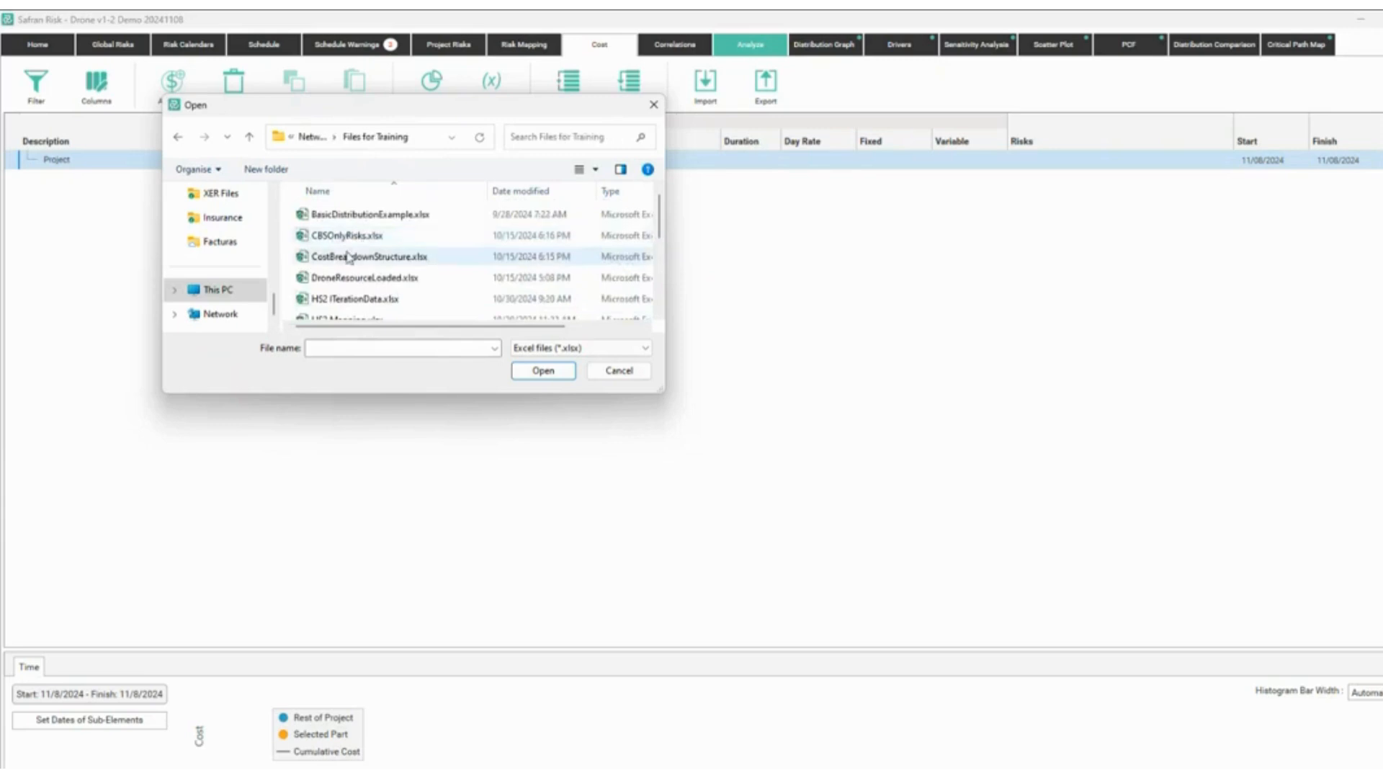
{"action": "double_click", "coordinate": [355, 260]}
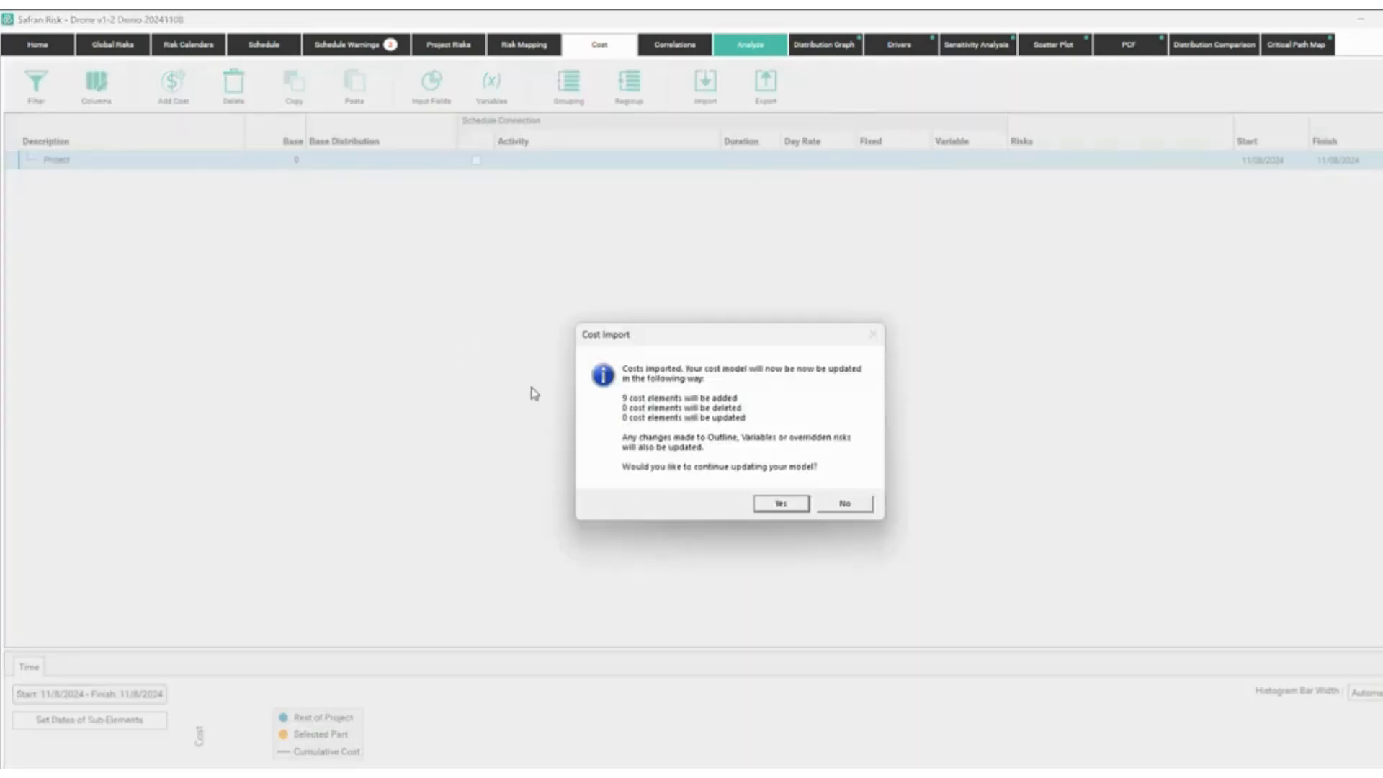
{"action": "left_click", "coordinate": [768, 504]}
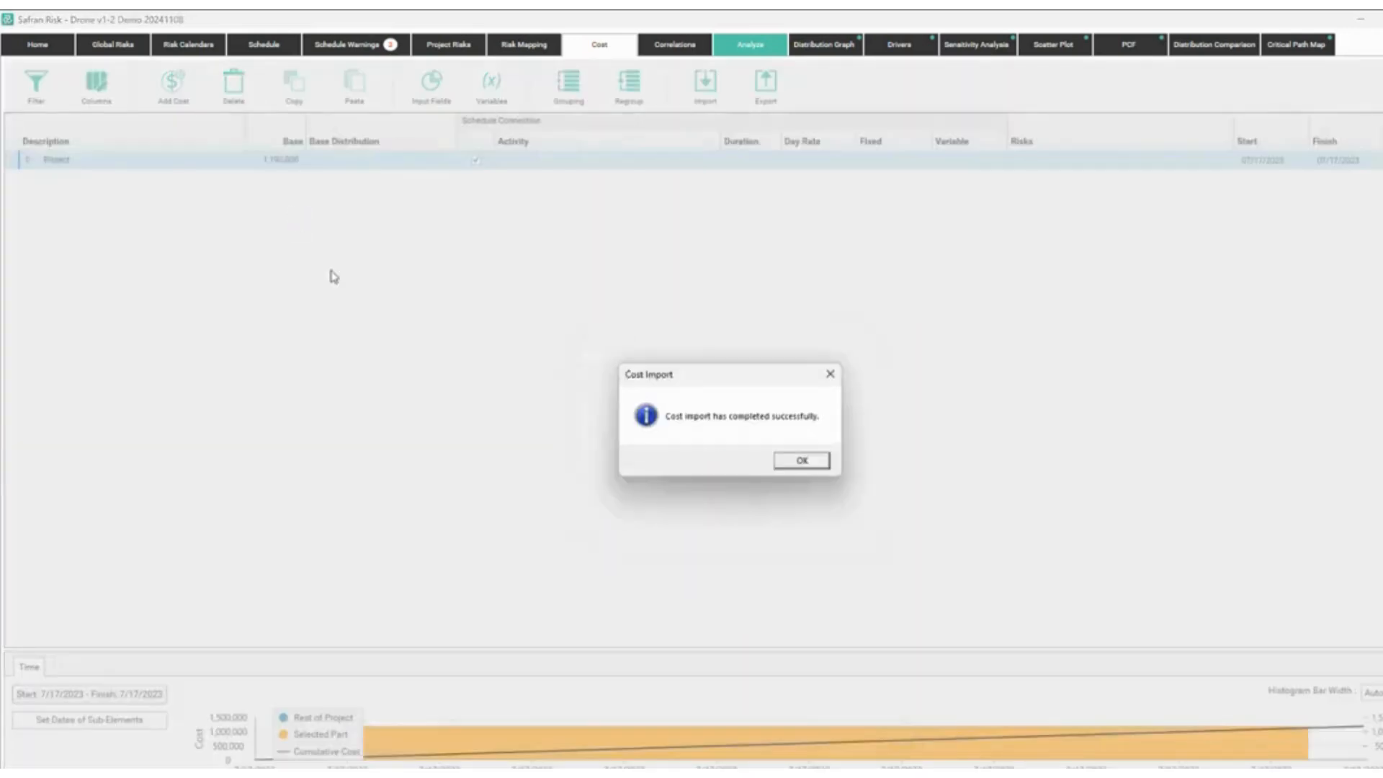
{"action": "left_click", "coordinate": [811, 464]}
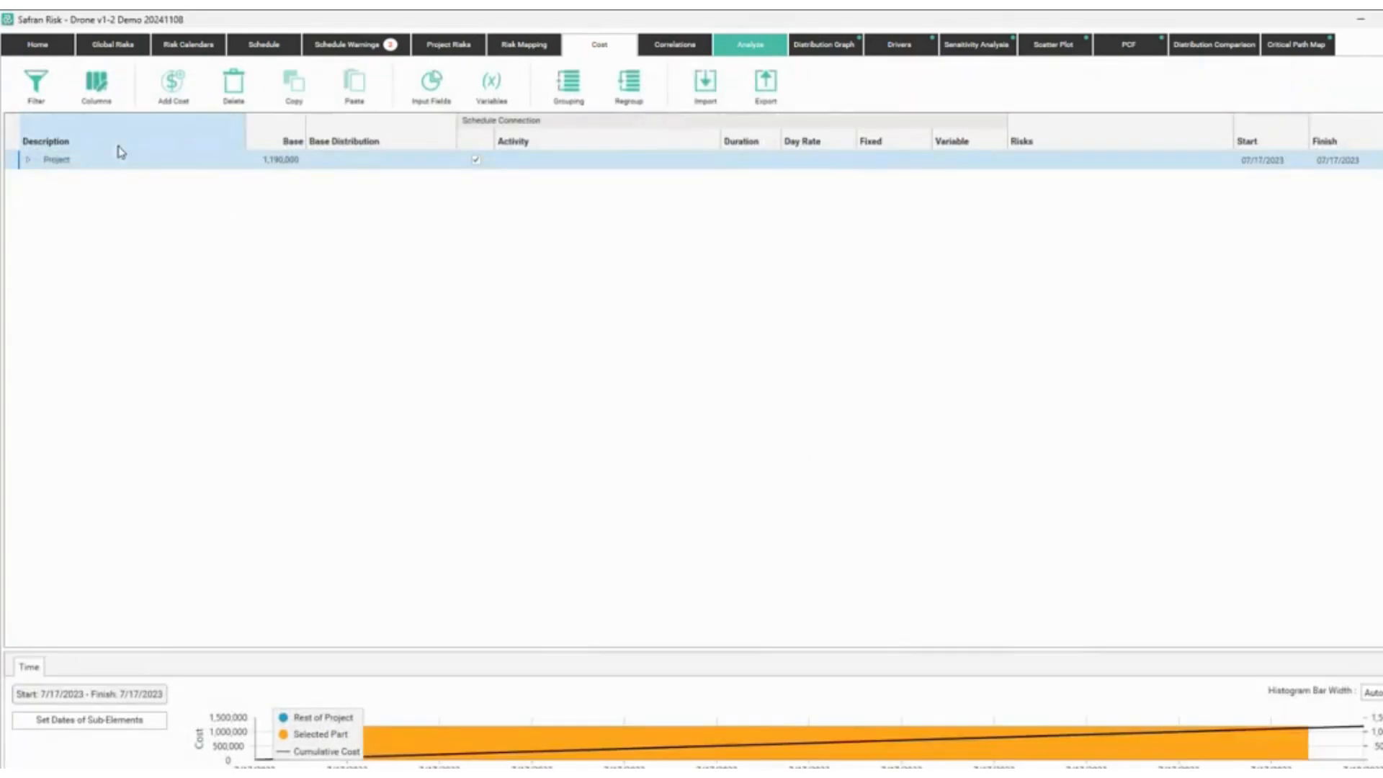
Expand Project and its Preliminary, Training, Testing and Support cost groups.
{"action": "left_click", "coordinate": [28, 160]}
{"action": "left_click", "coordinate": [39, 178]}
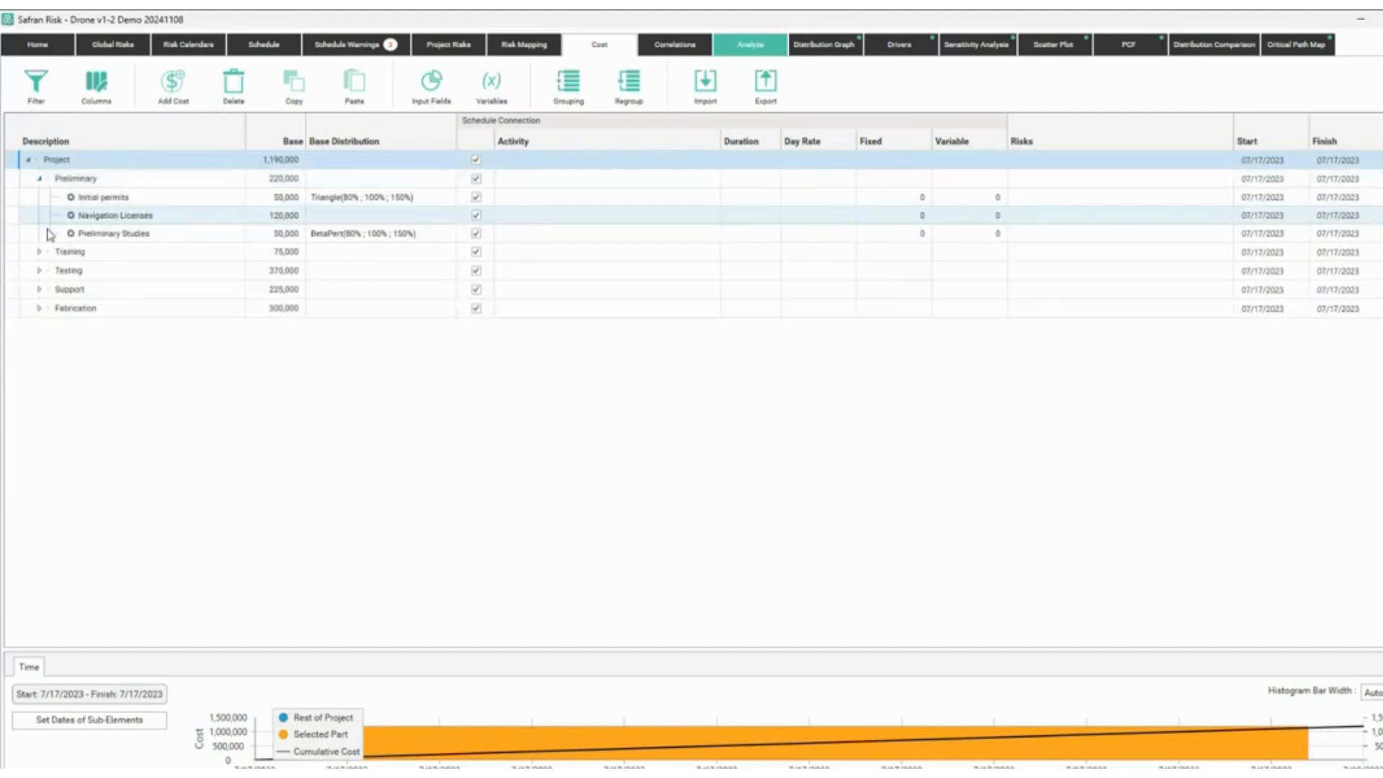
{"action": "left_click", "coordinate": [40, 251]}
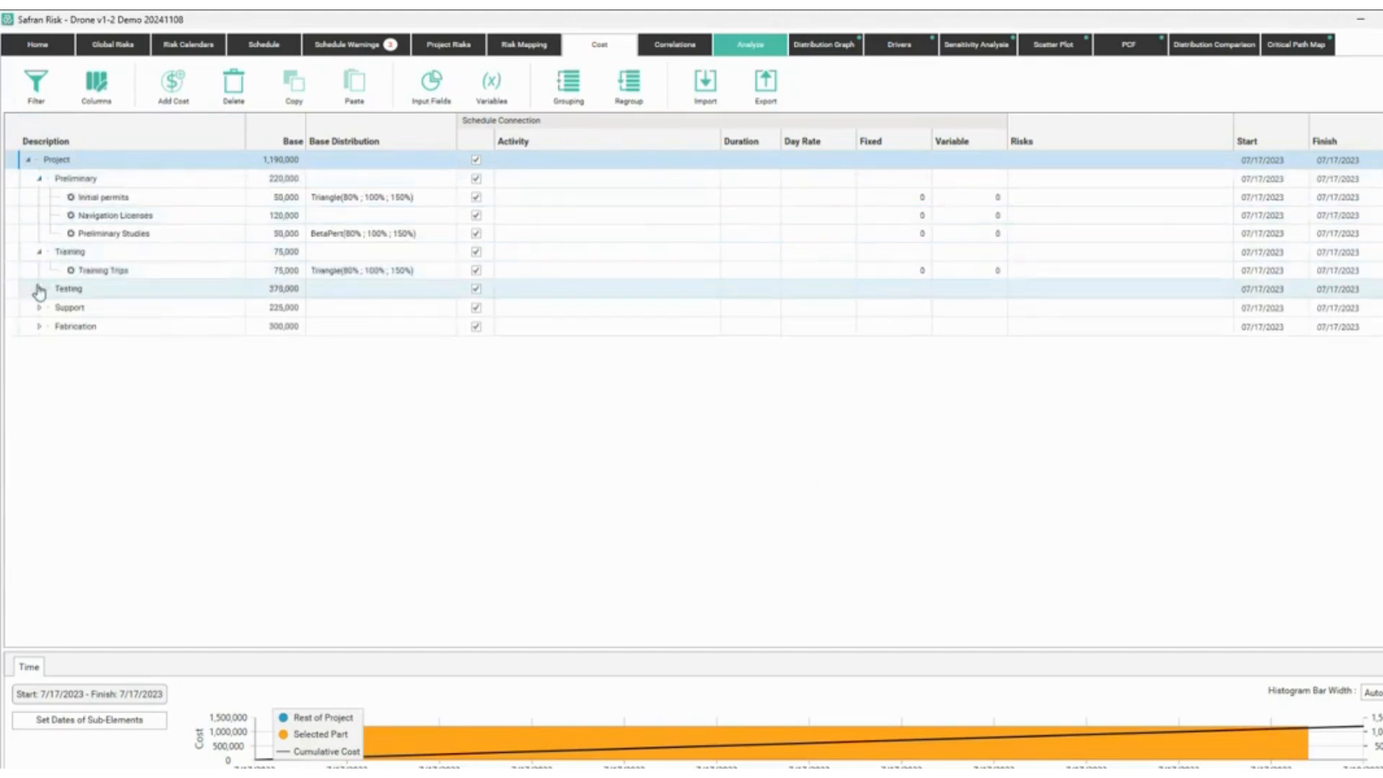
{"action": "left_click", "coordinate": [40, 289]}
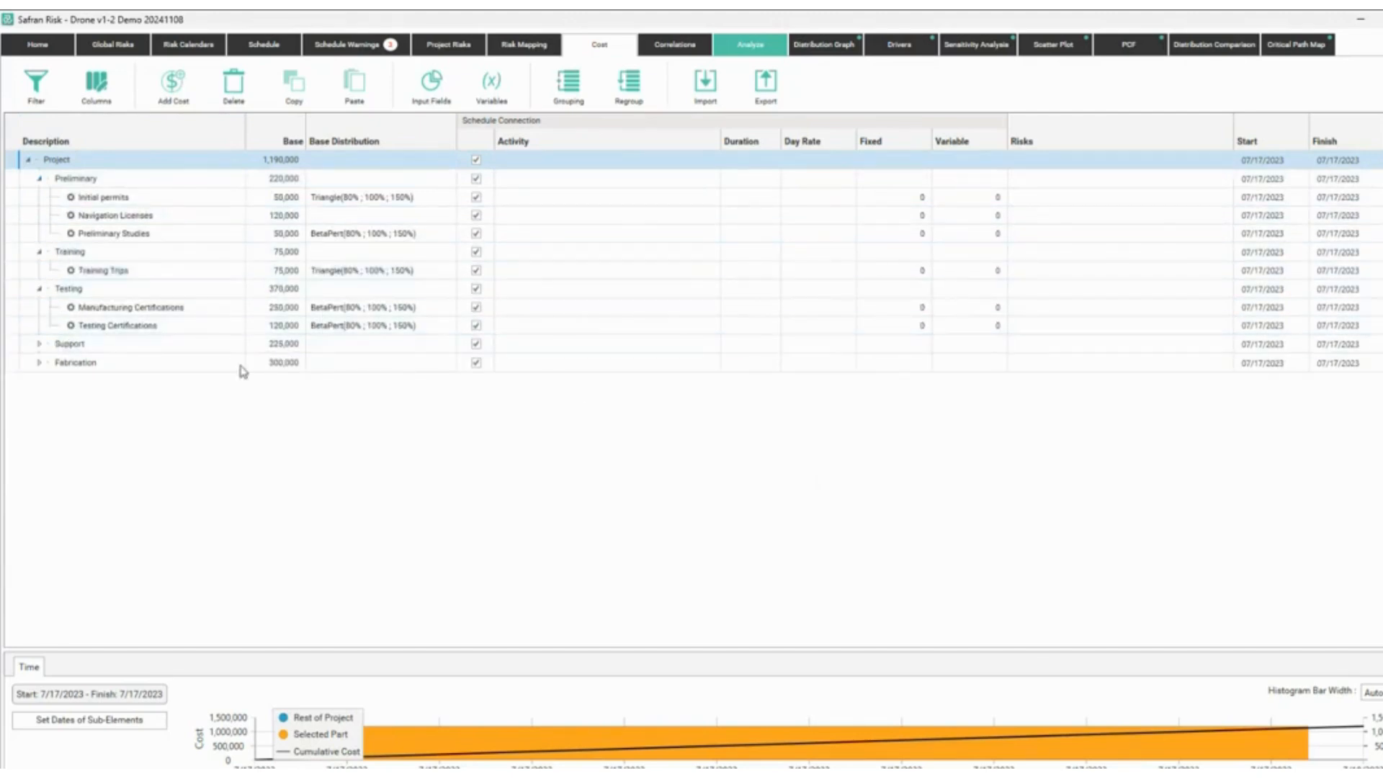
{"action": "left_click", "coordinate": [39, 344]}
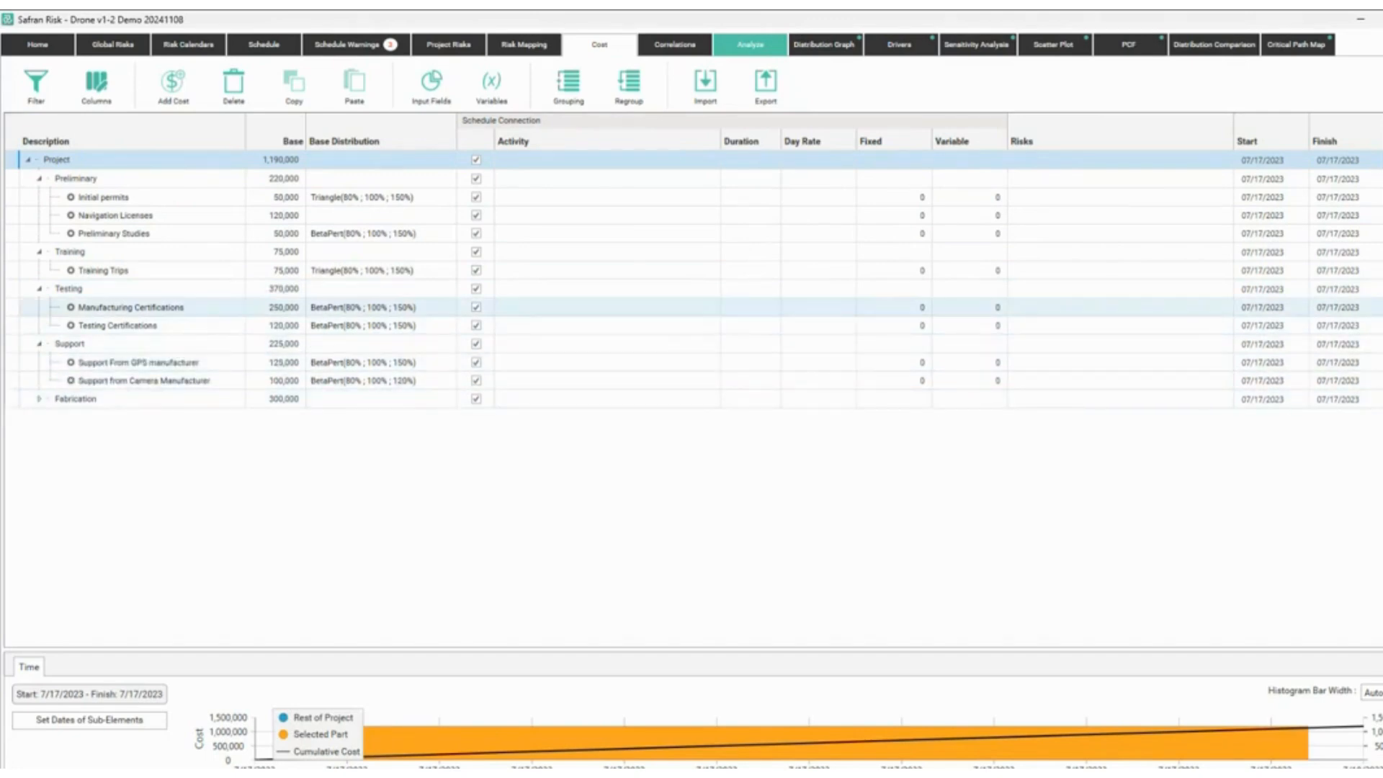
{"action": "left_click_drag", "start_coordinate": [21, 130], "coordinate": [524, 422]}
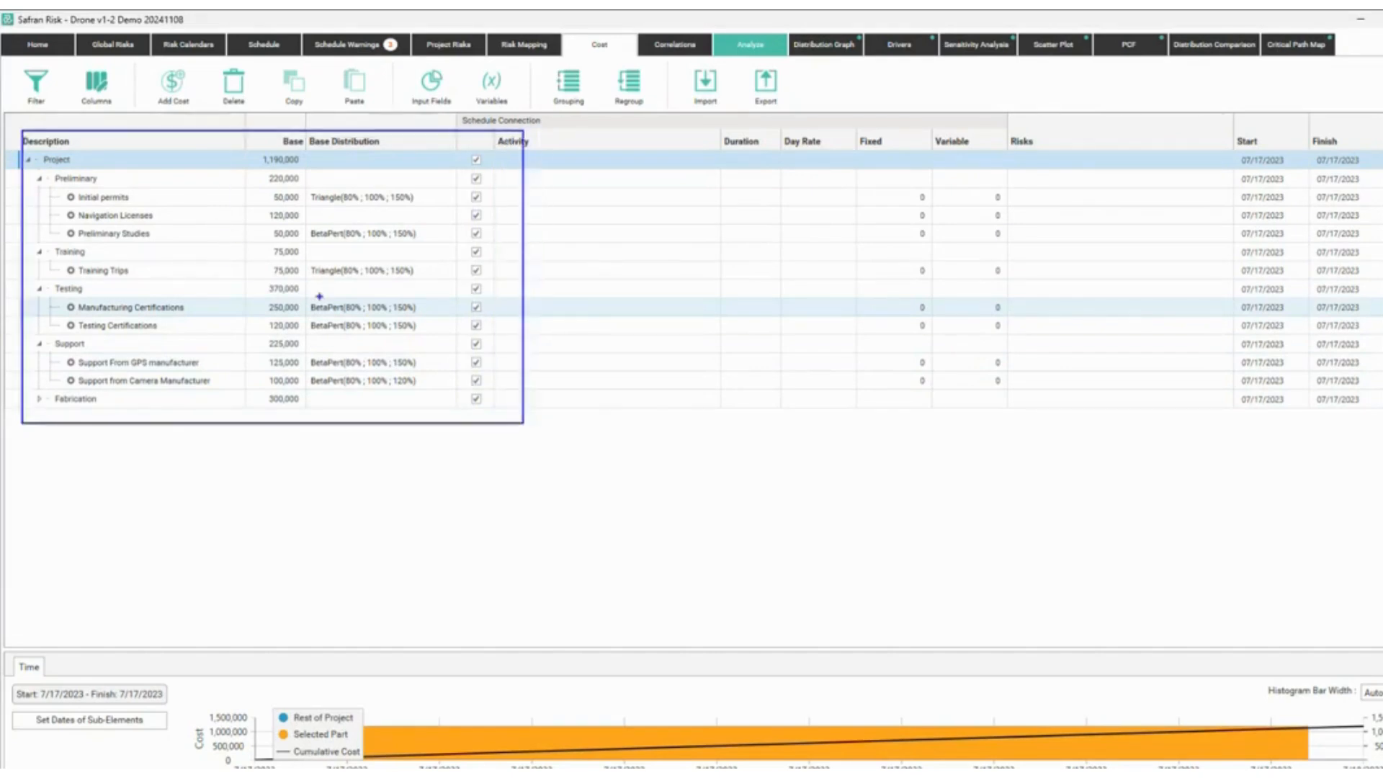
{"action": "key", "text": "Escape"}
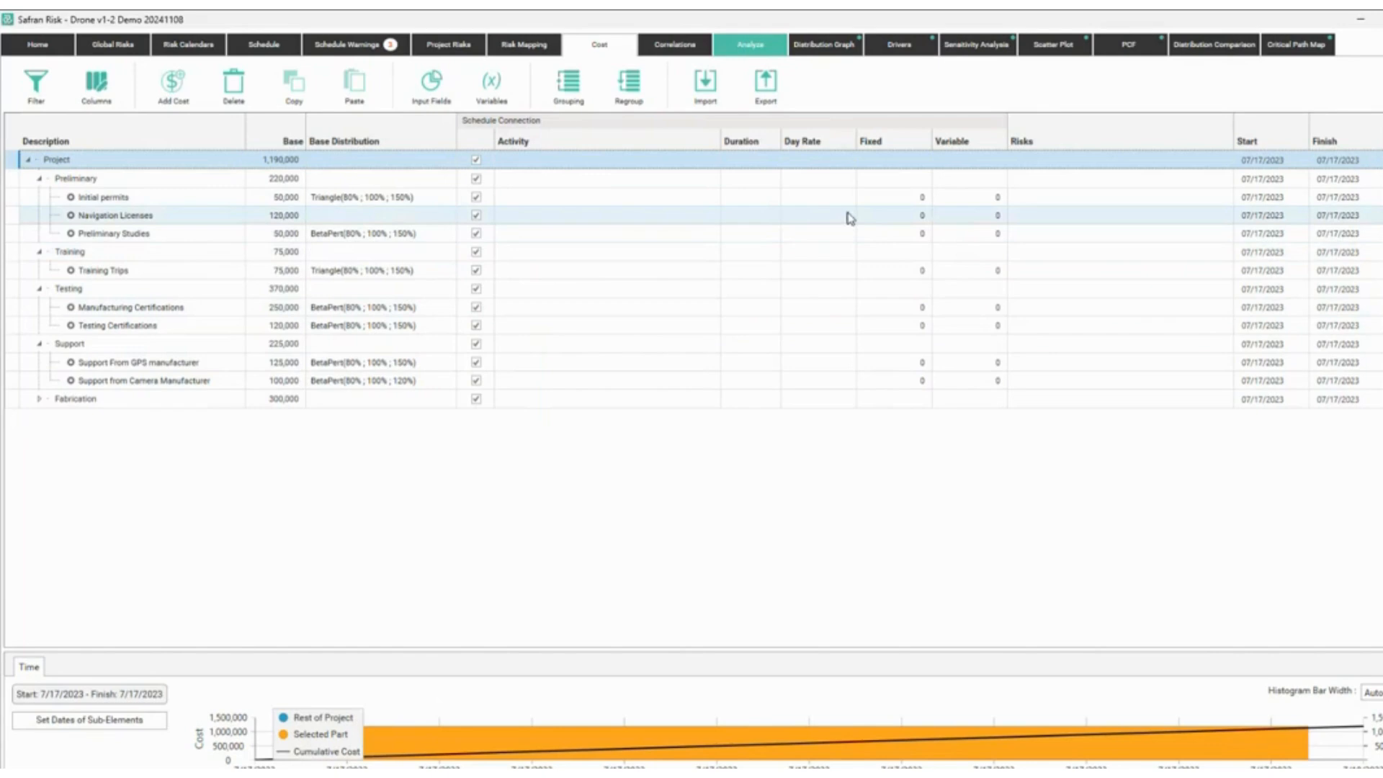
Inspect Initial permits (50,000 base, Triangle 80/100/150%) and its empty linked-risk list.
{"action": "left_click", "coordinate": [1079, 202]}
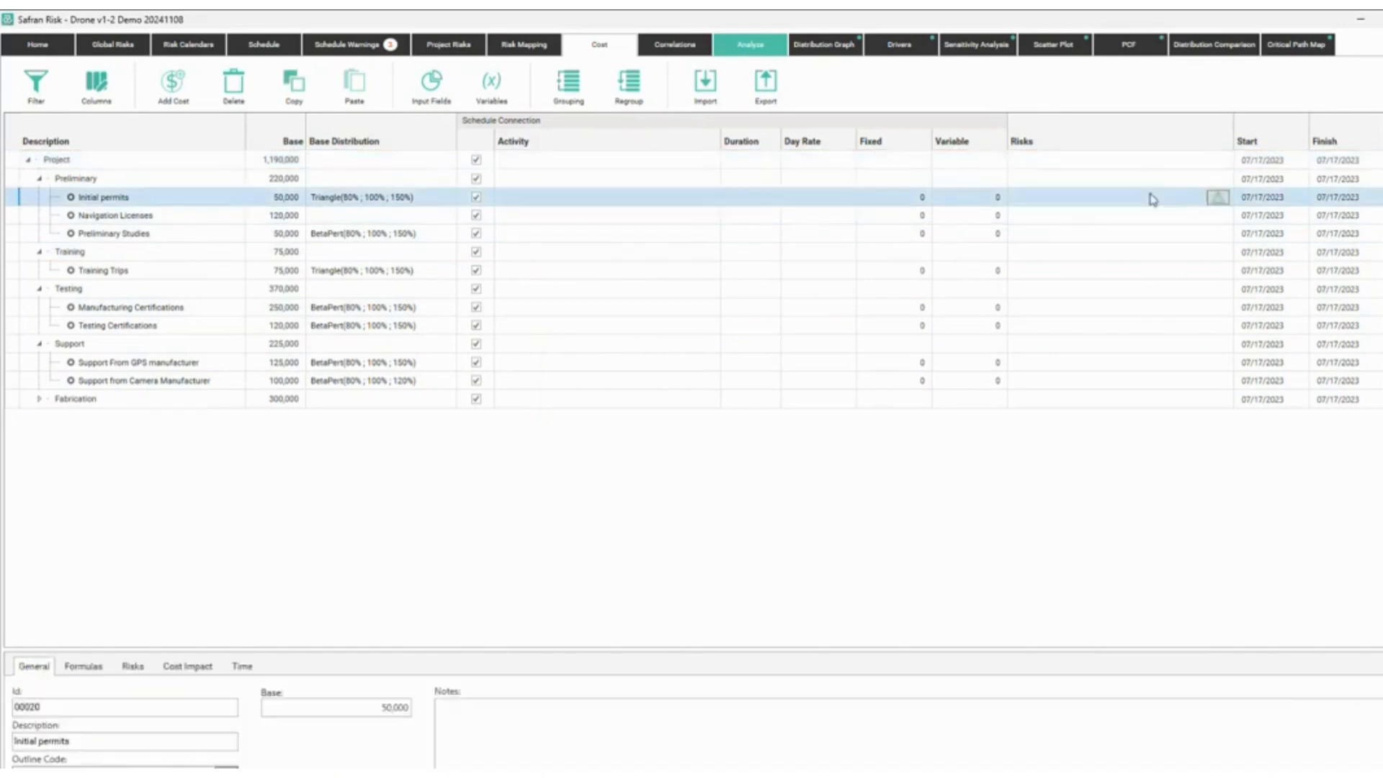
{"action": "left_click", "coordinate": [1217, 198]}
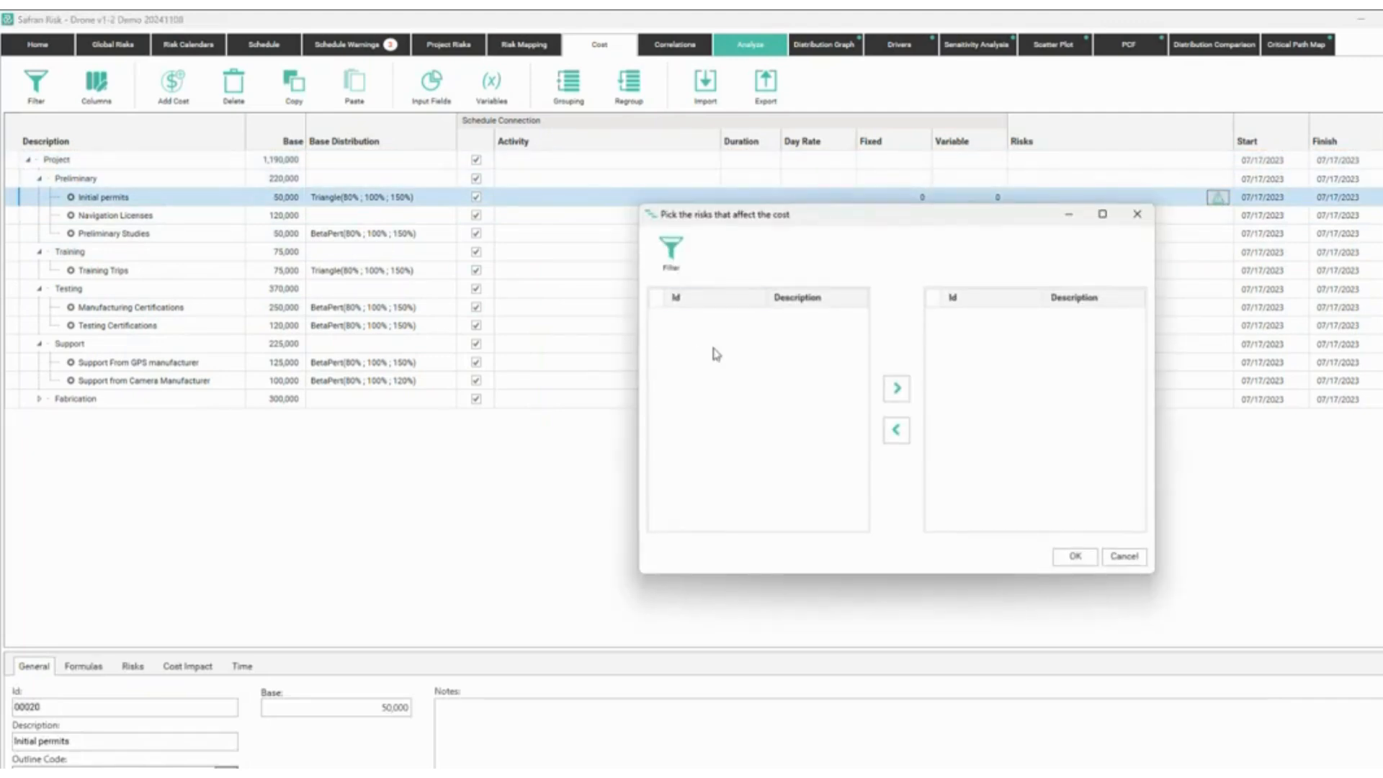
{"action": "left_click", "coordinate": [1121, 559]}
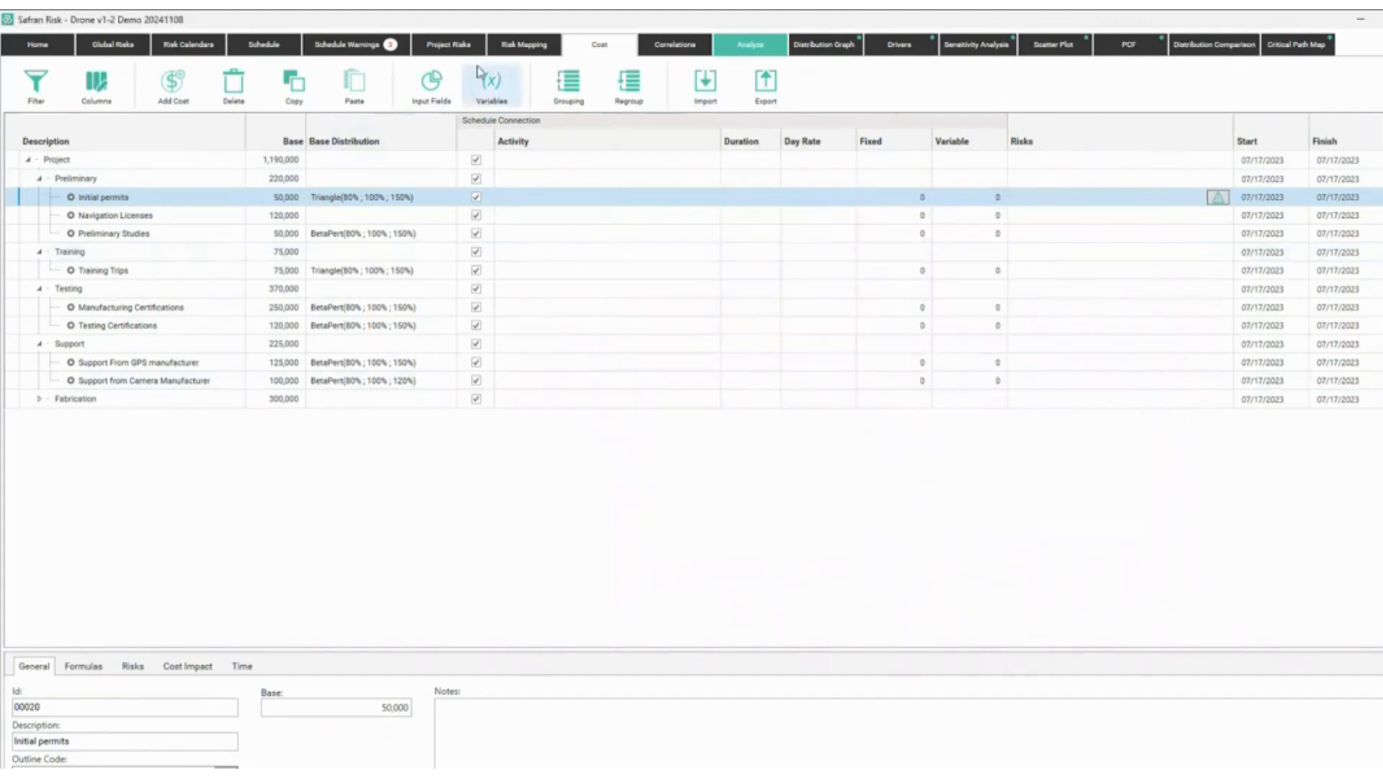
Add pre- and post-mitigated cost impacts to R011, with a 120% post-mitigated maximum.
{"action": "left_click", "coordinate": [459, 49]}
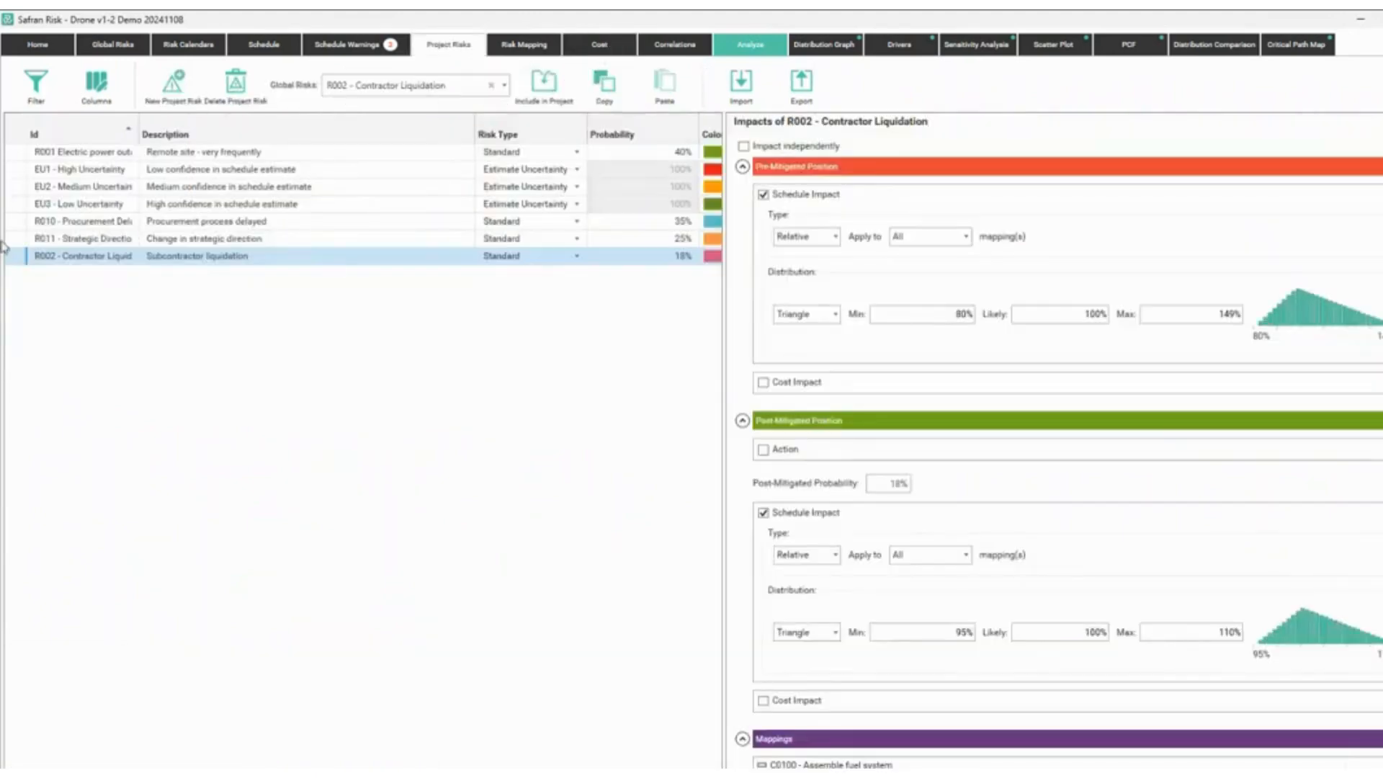
{"action": "double_click", "coordinate": [242, 238]}
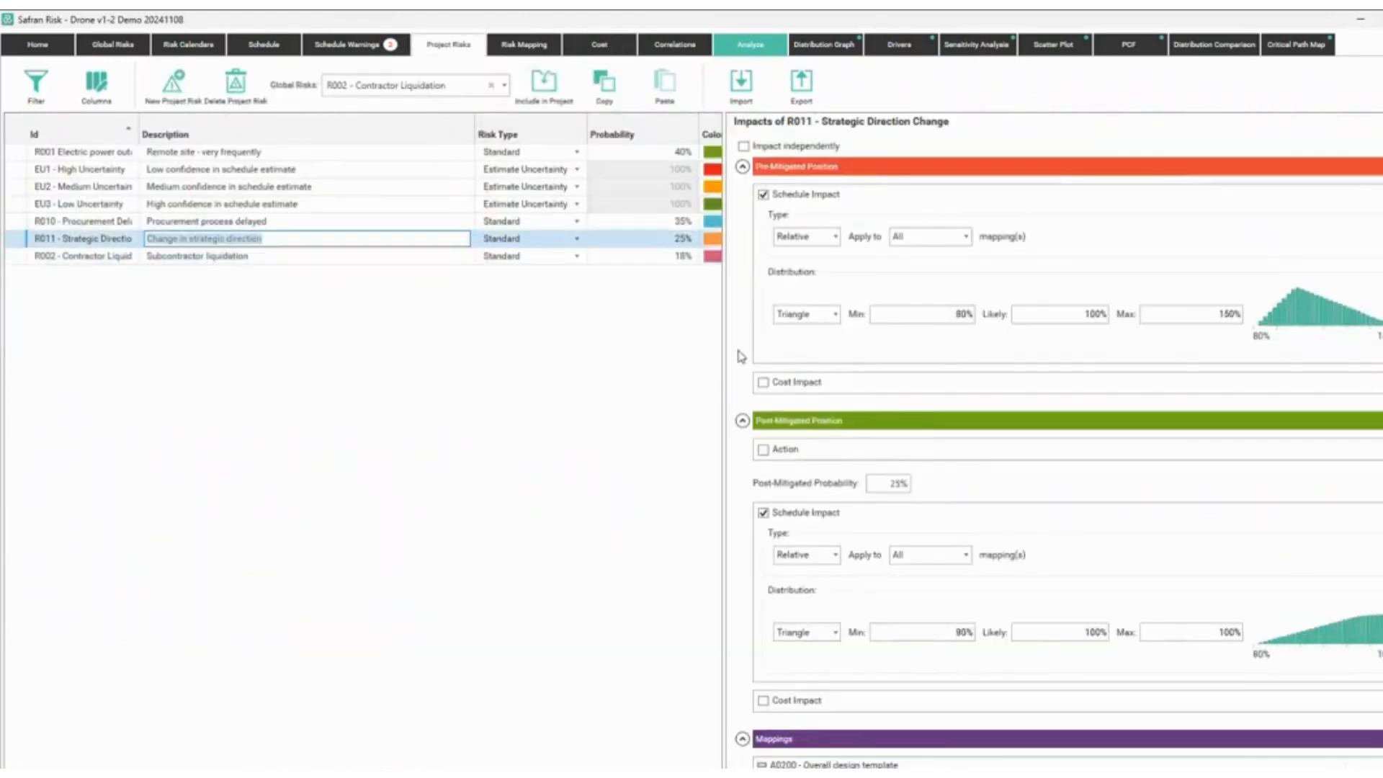
{"action": "left_click", "coordinate": [762, 383]}
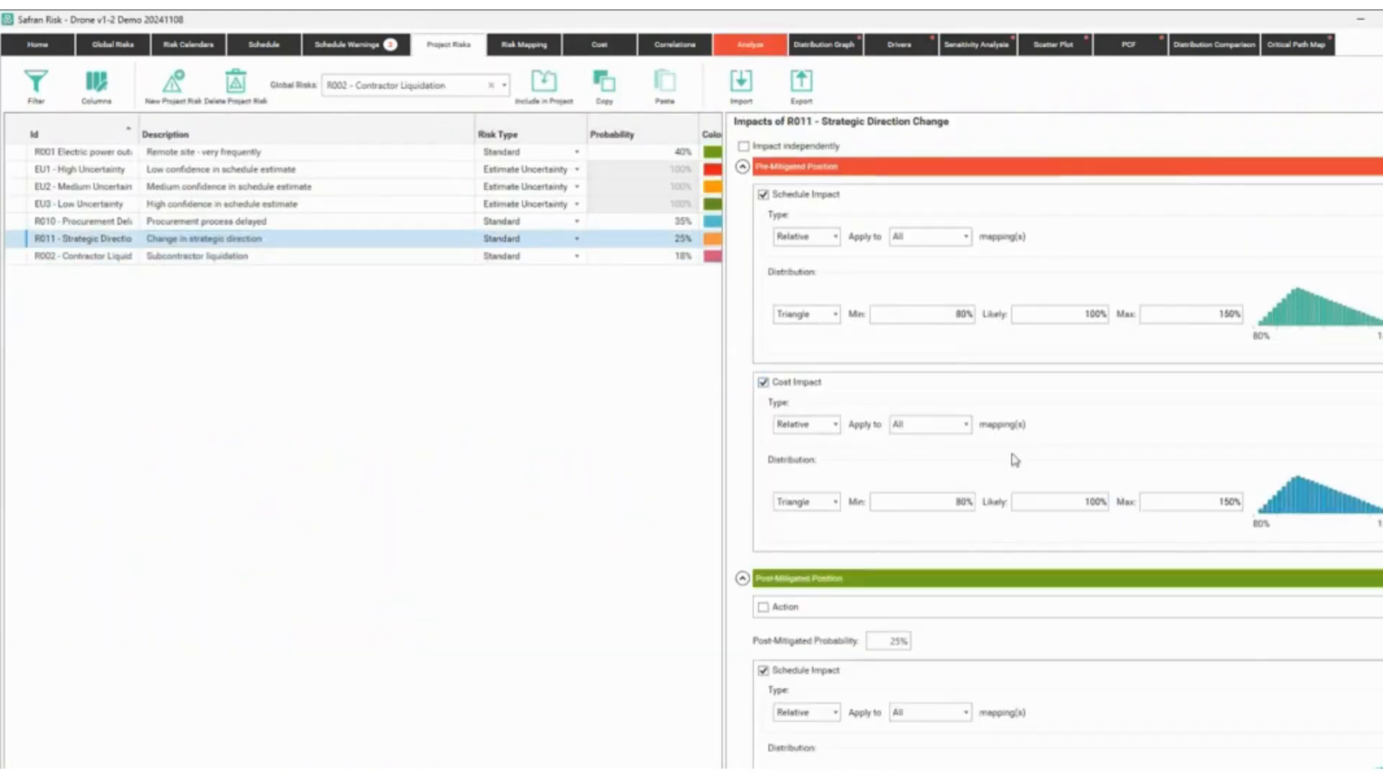
{"action": "scroll", "coordinate": [832, 502], "scroll_direction": "down", "scroll_amount": 2}
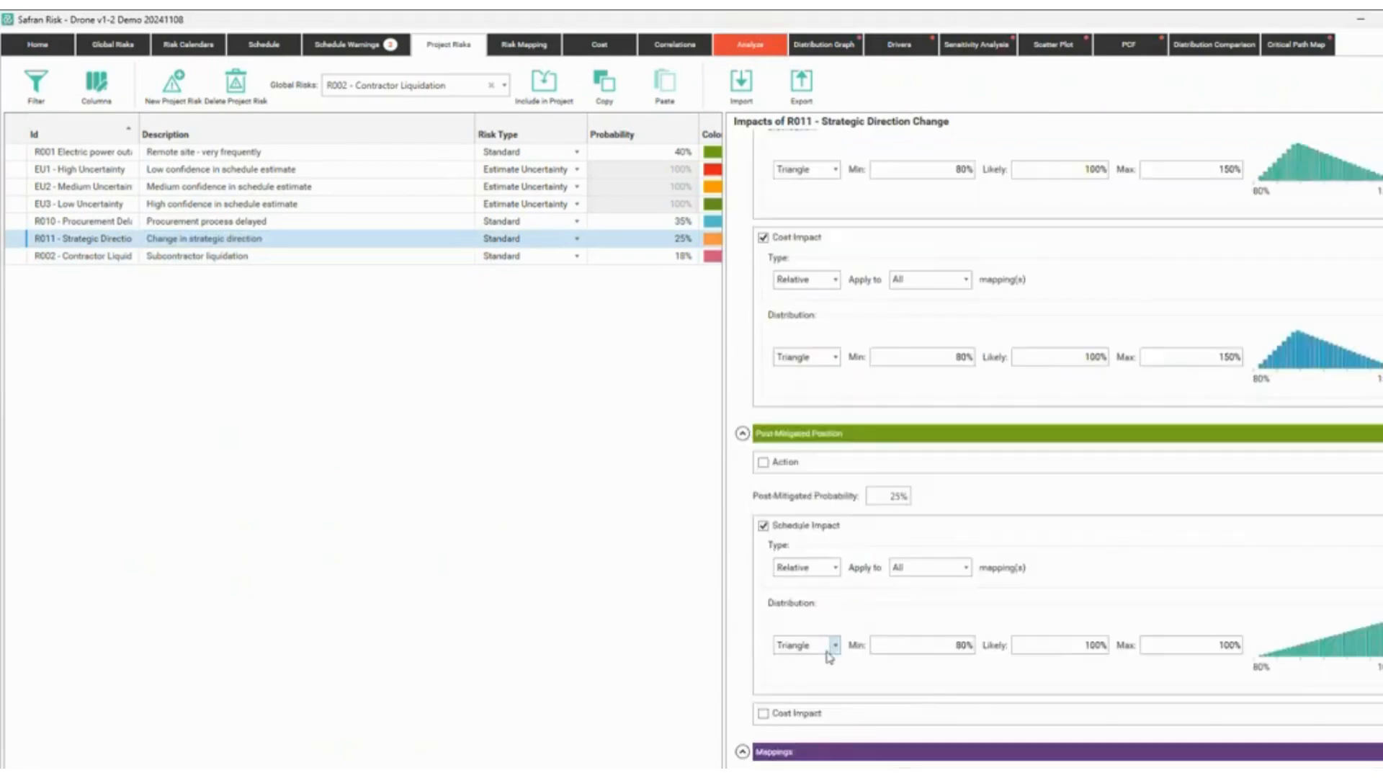
{"action": "left_click", "coordinate": [800, 713]}
{"action": "scroll", "coordinate": [937, 699], "scroll_direction": "down", "scroll_amount": 2}
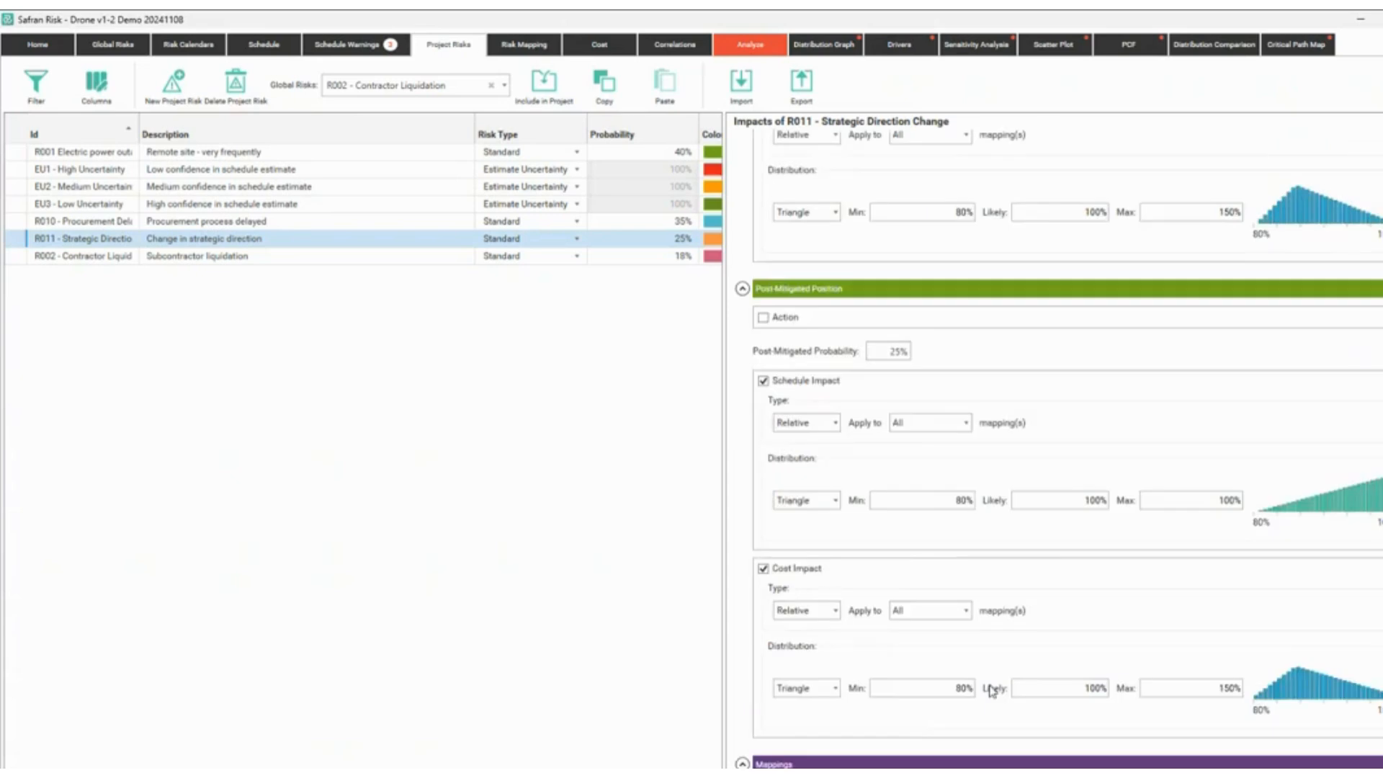
{"action": "double_click", "coordinate": [1225, 686]}
{"action": "type", "text": "120"}
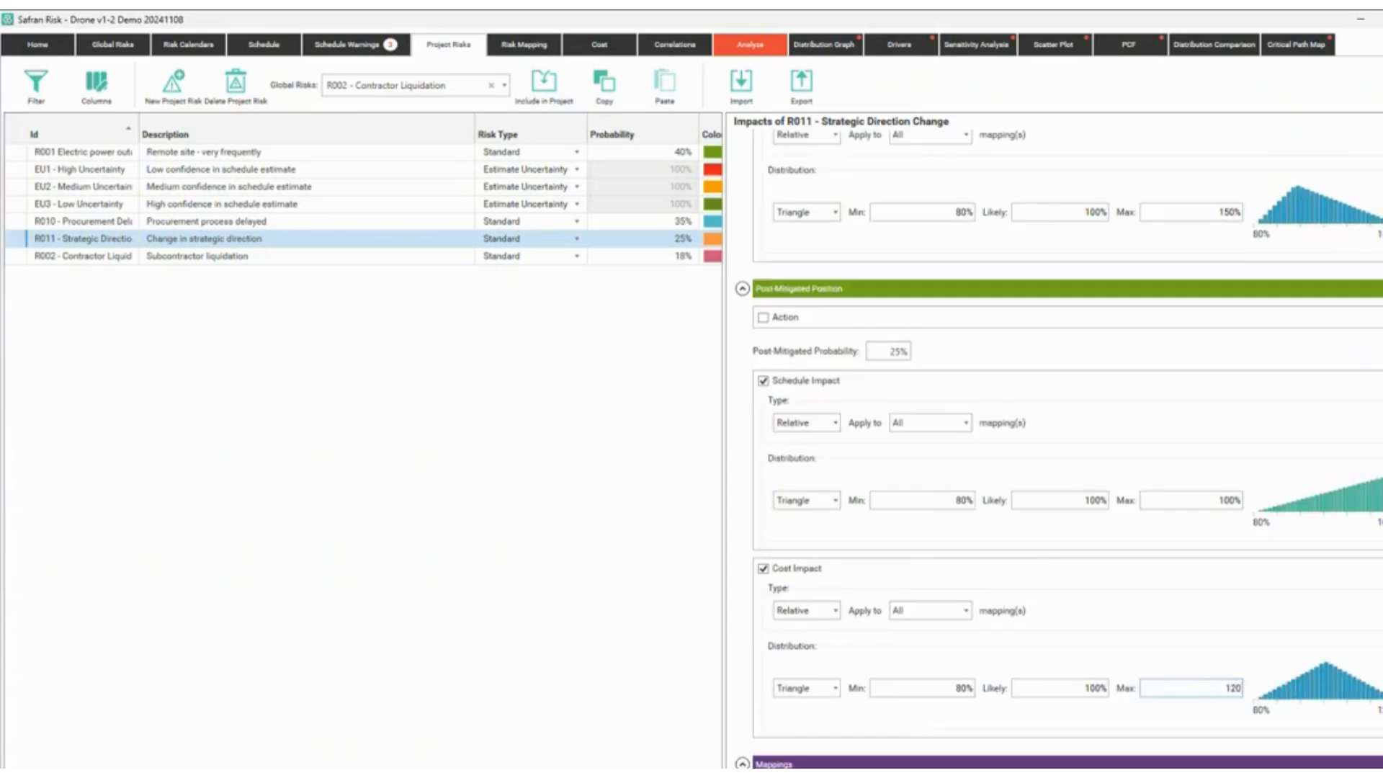
Add a pre-mitigated cost impact to R002 and make its post-mitigated schedule impact BetaPert.
{"action": "left_click", "coordinate": [140, 255]}
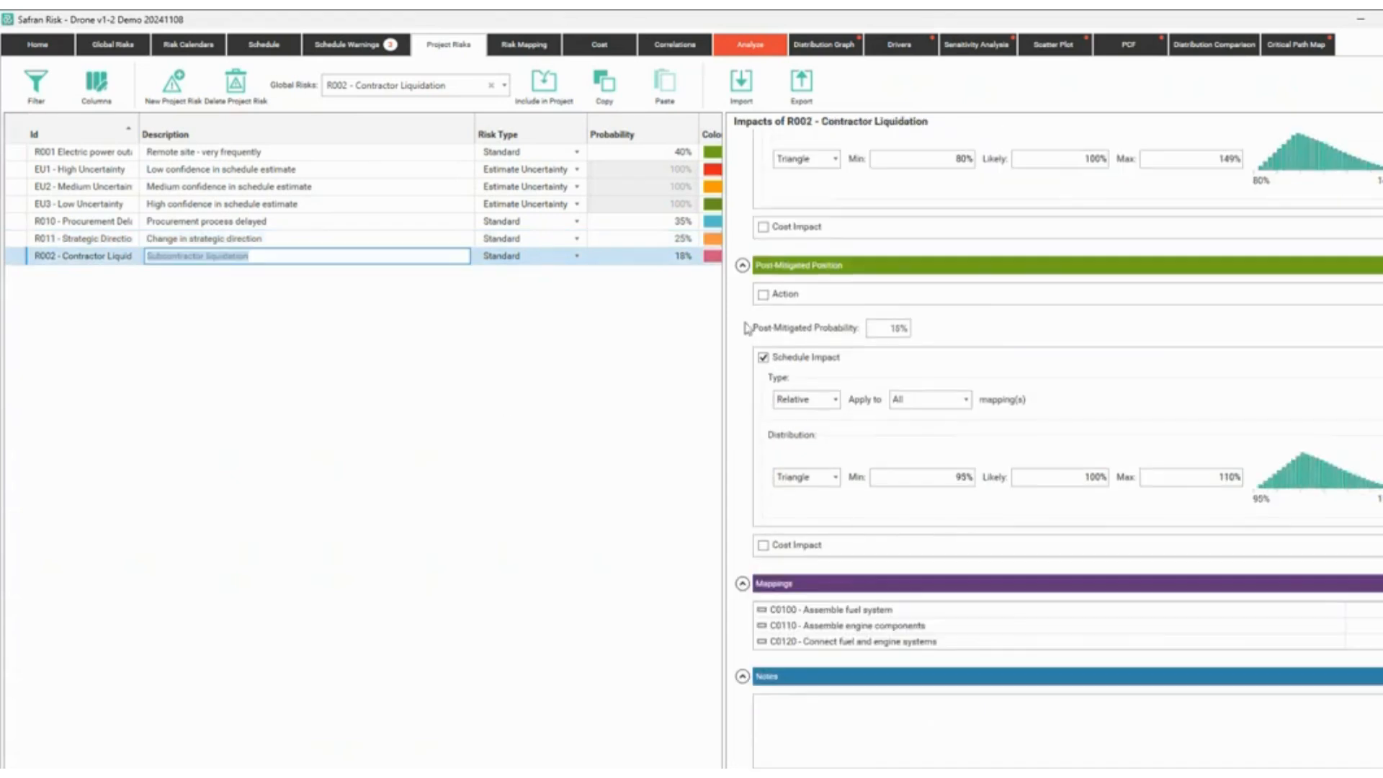
{"action": "left_click", "coordinate": [796, 227]}
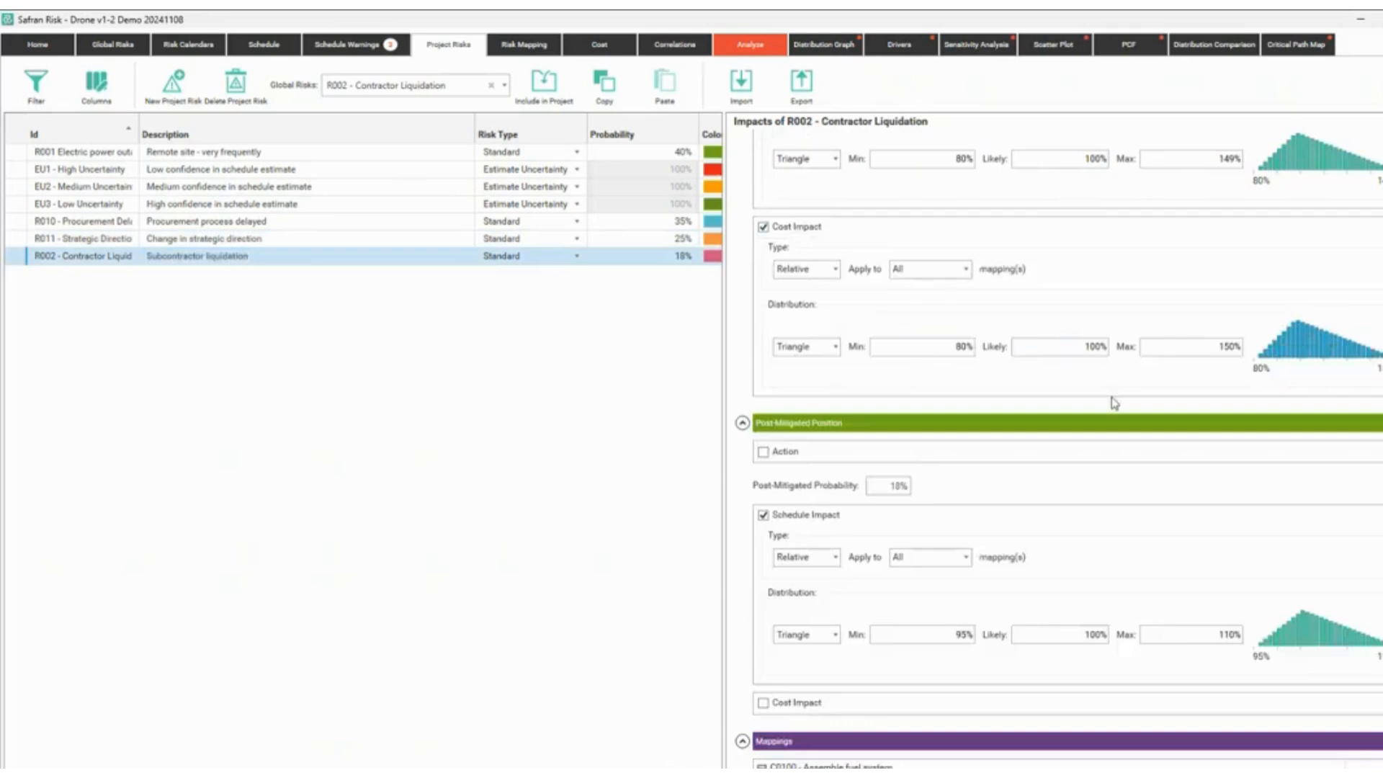
{"action": "left_click", "coordinate": [825, 635]}
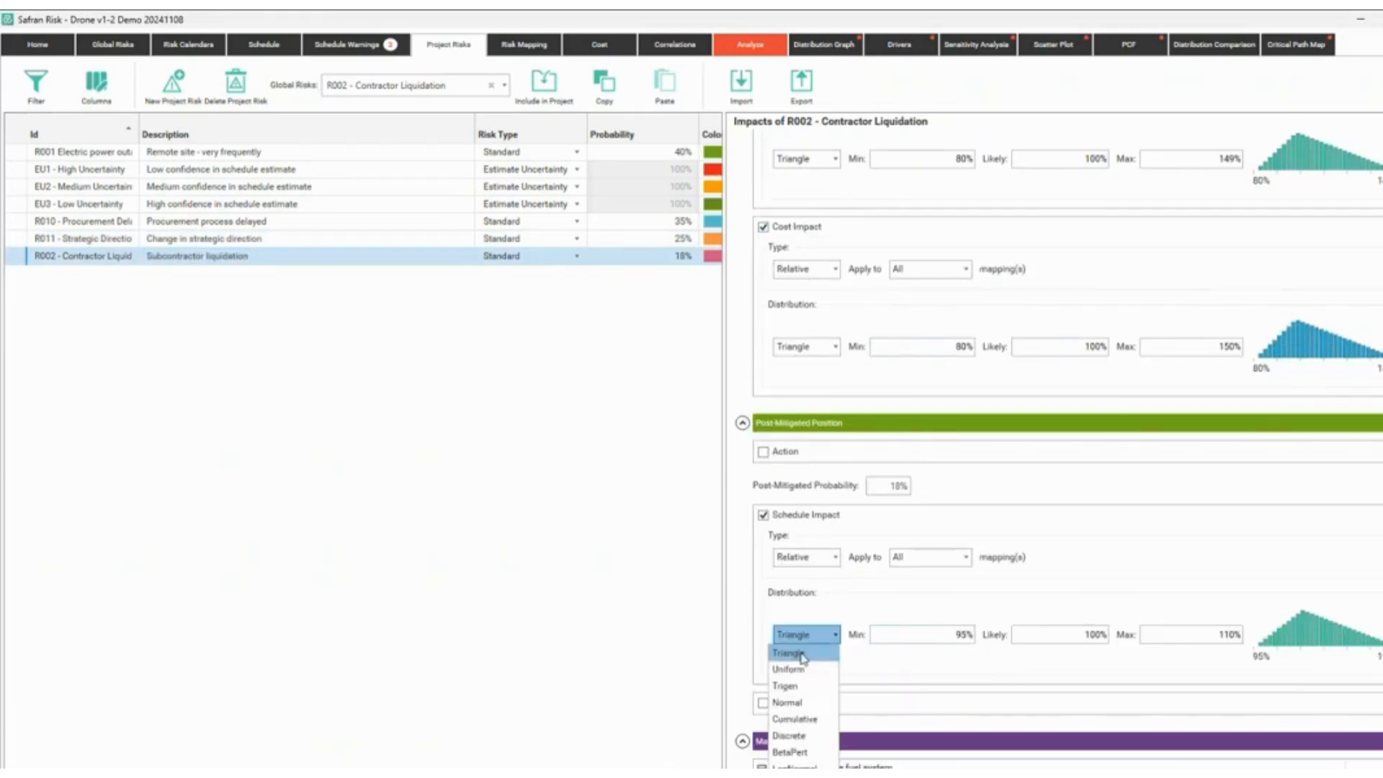
{"action": "left_click", "coordinate": [790, 752]}
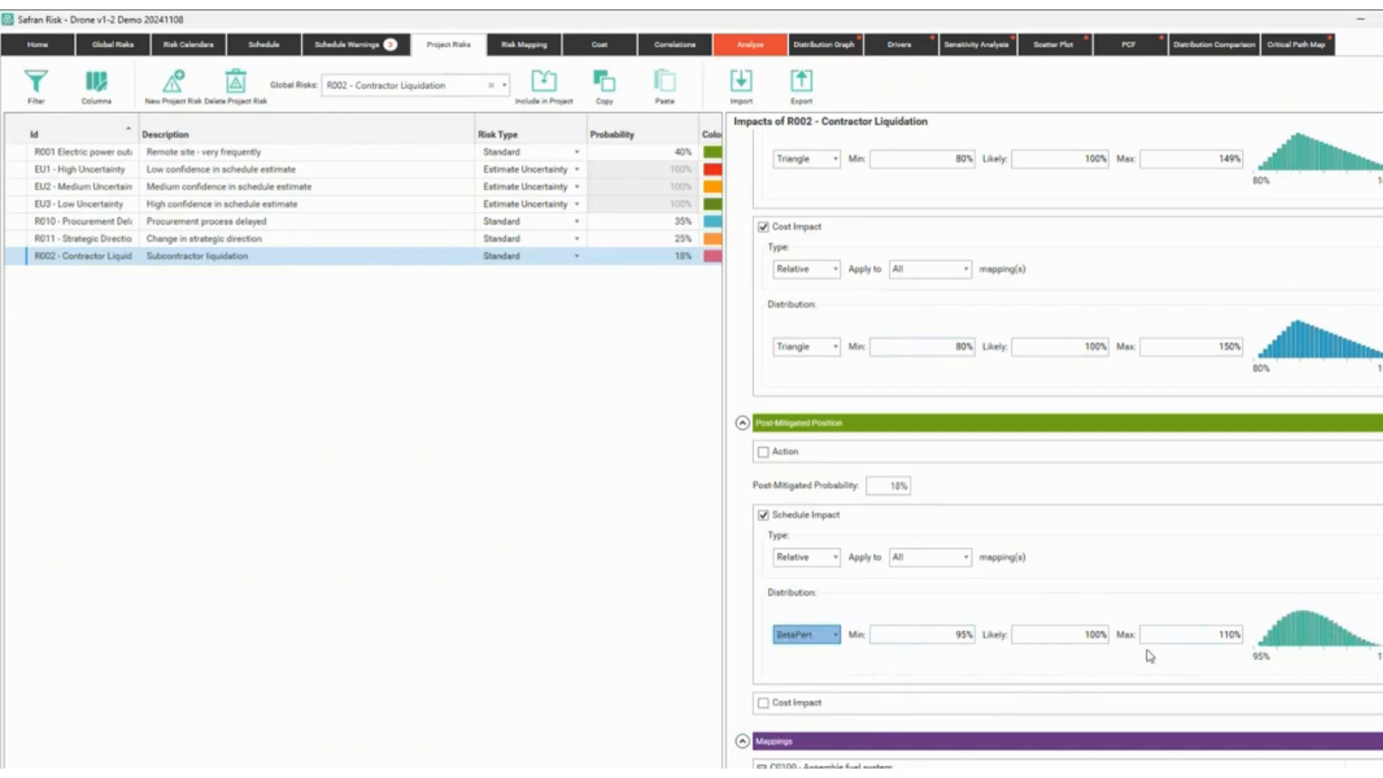
Give R002 a post-mitigated cost impact ranging from 95% to 105%.
{"action": "left_click", "coordinate": [806, 707]}
{"action": "scroll", "coordinate": [908, 683], "scroll_direction": "down", "scroll_amount": 2}
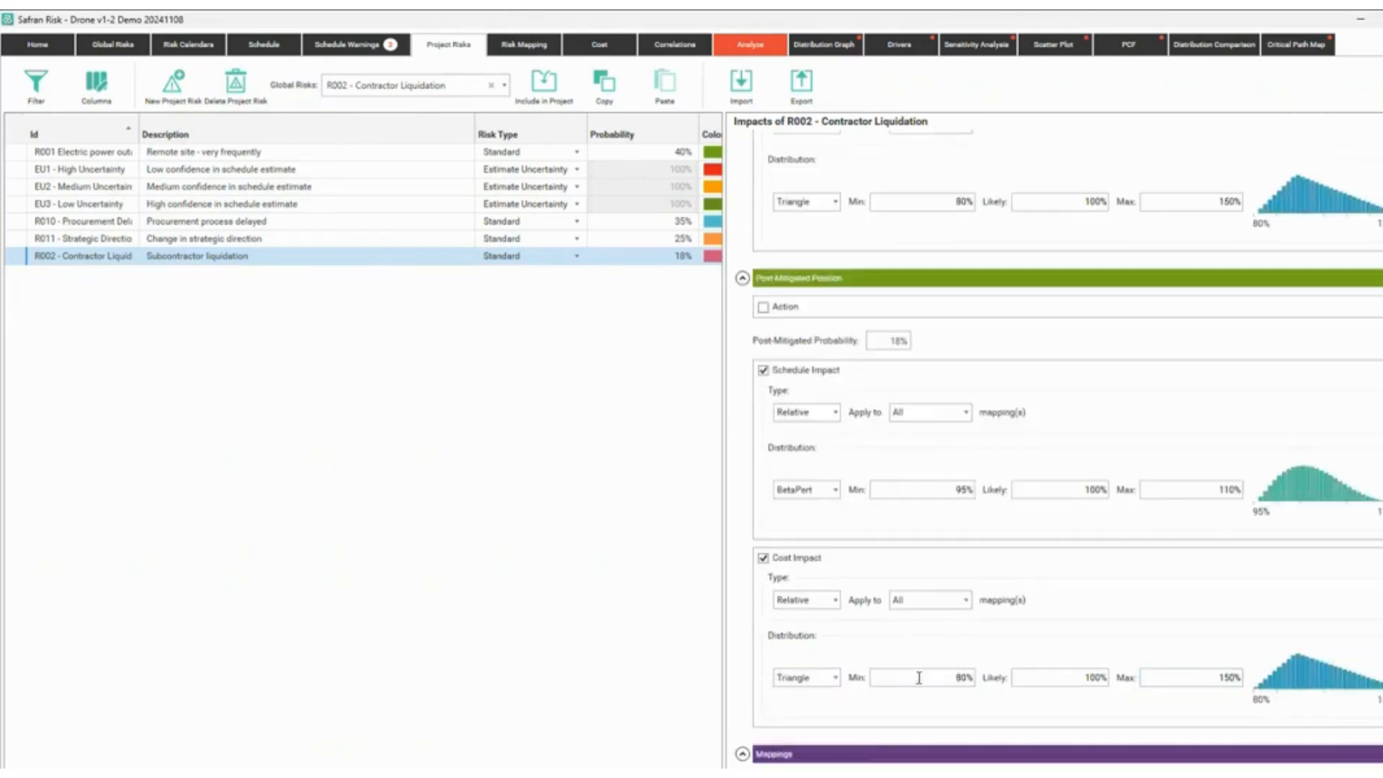
{"action": "left_click", "coordinate": [940, 677]}
{"action": "type", "text": "95"}
{"action": "key", "text": "Tab"}
{"action": "key", "text": "Tab"}
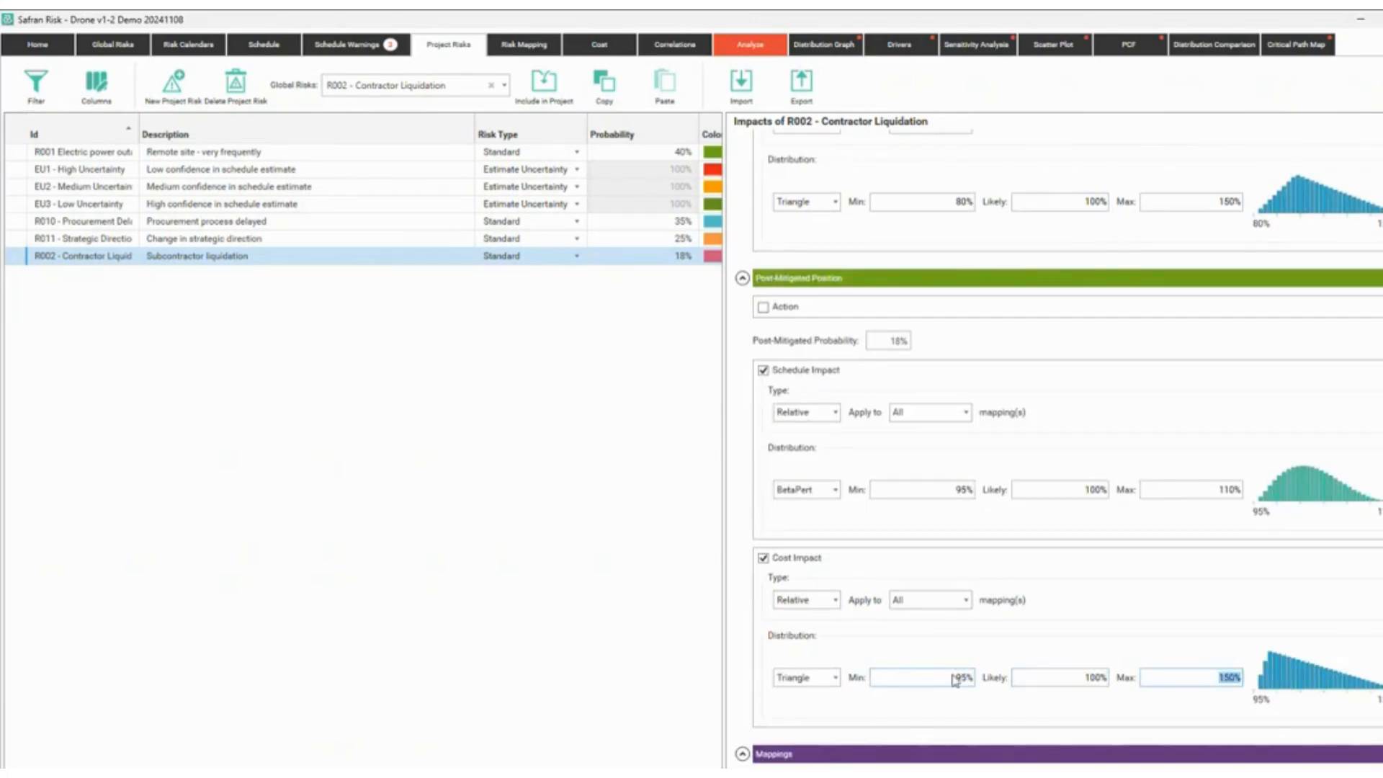
{"action": "type", "text": "105"}
{"action": "key", "text": "Tab"}
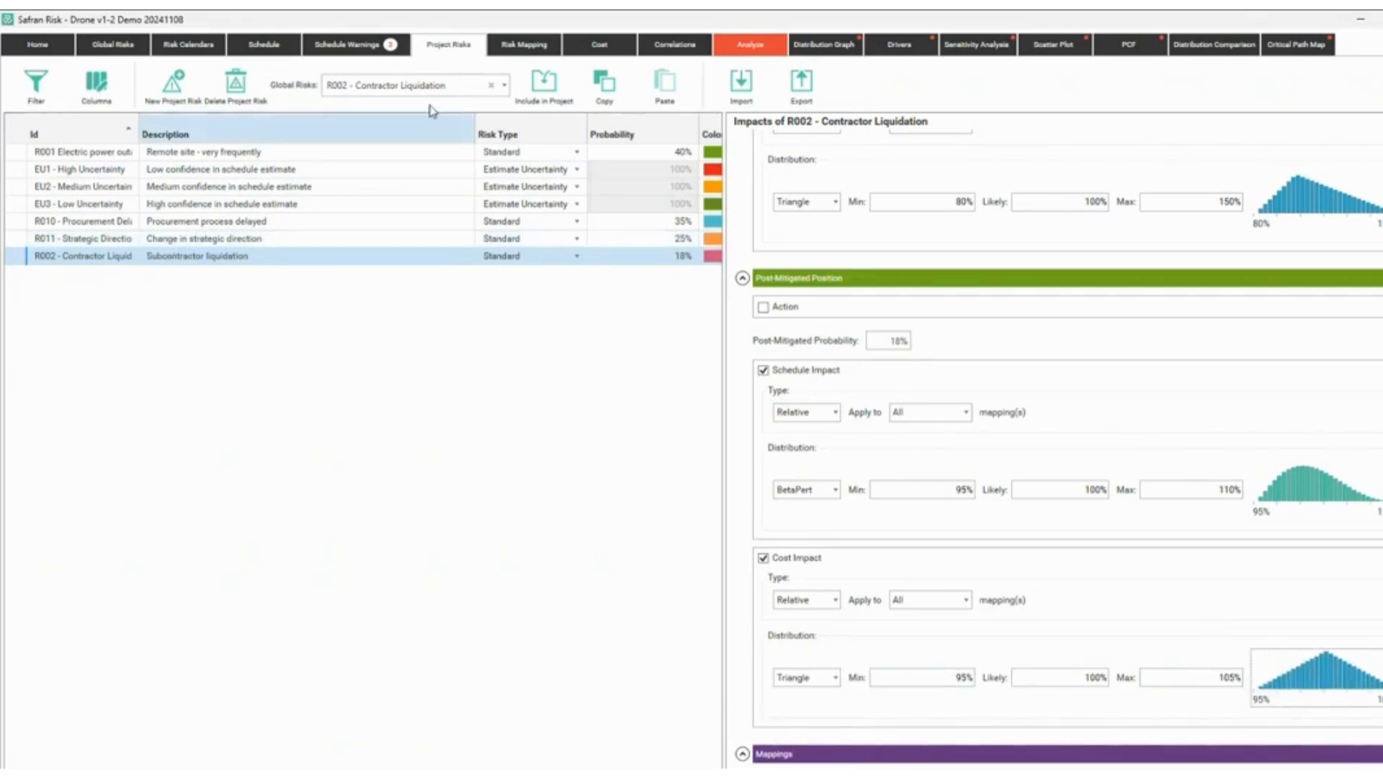
Link R011 Strategic Direction Change to the Initial permits cost.
{"action": "left_click", "coordinate": [598, 45]}
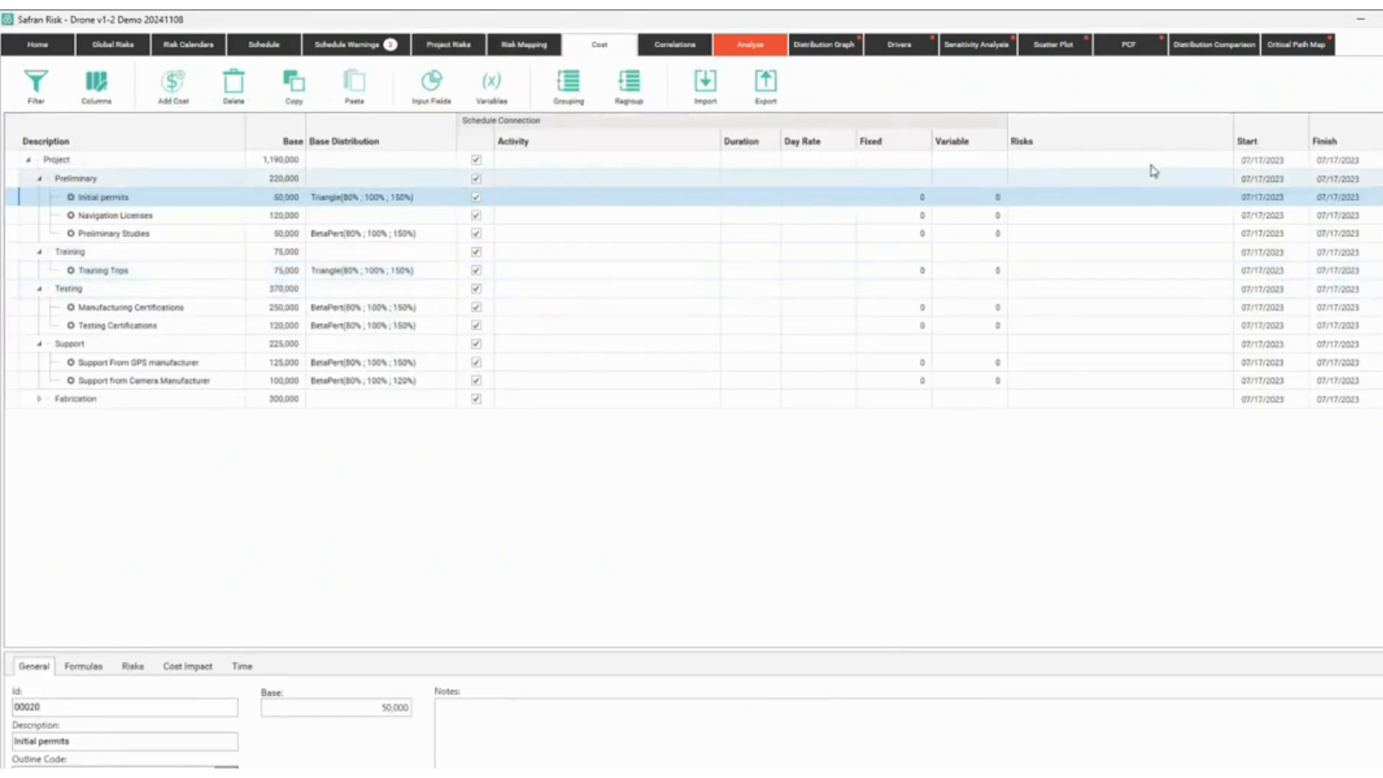
{"action": "left_click", "coordinate": [1155, 199]}
{"action": "left_click", "coordinate": [1218, 198]}
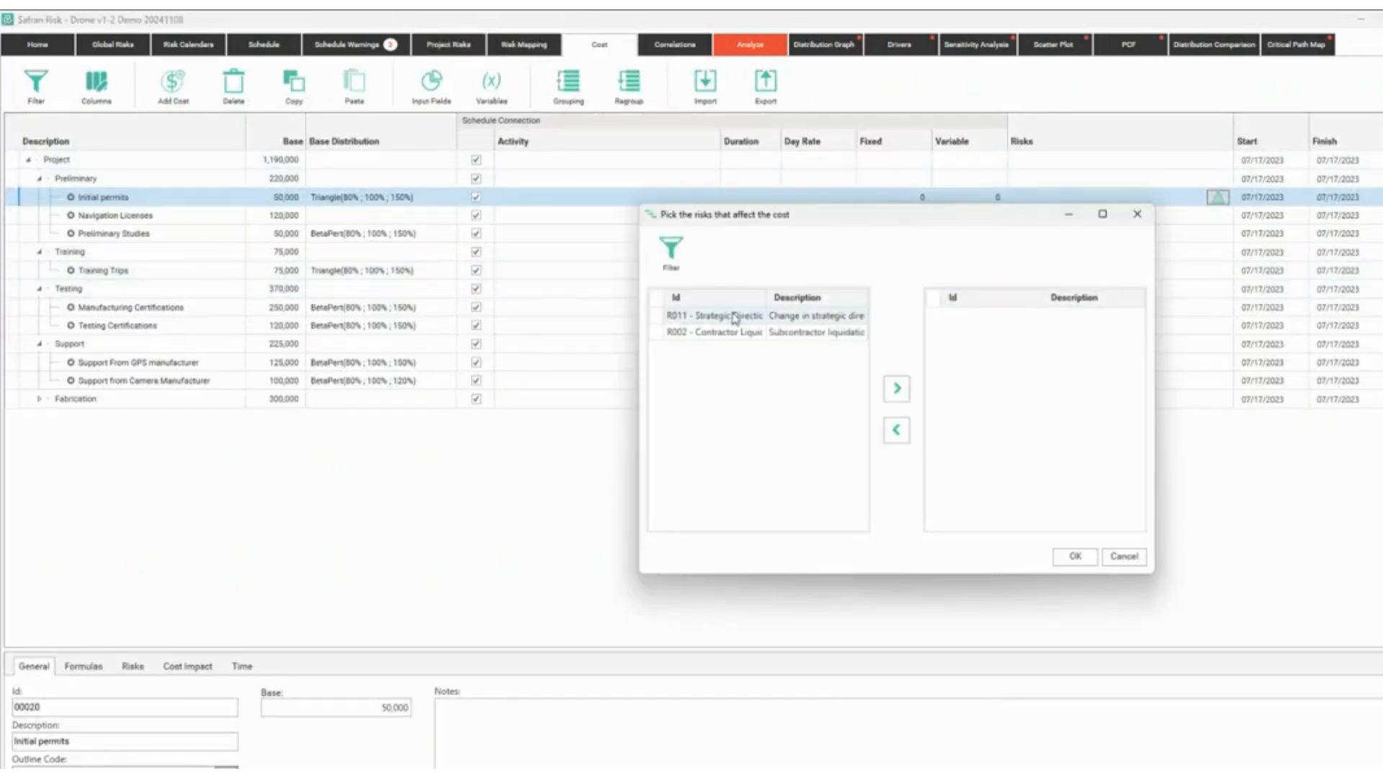
{"action": "left_click", "coordinate": [731, 315]}
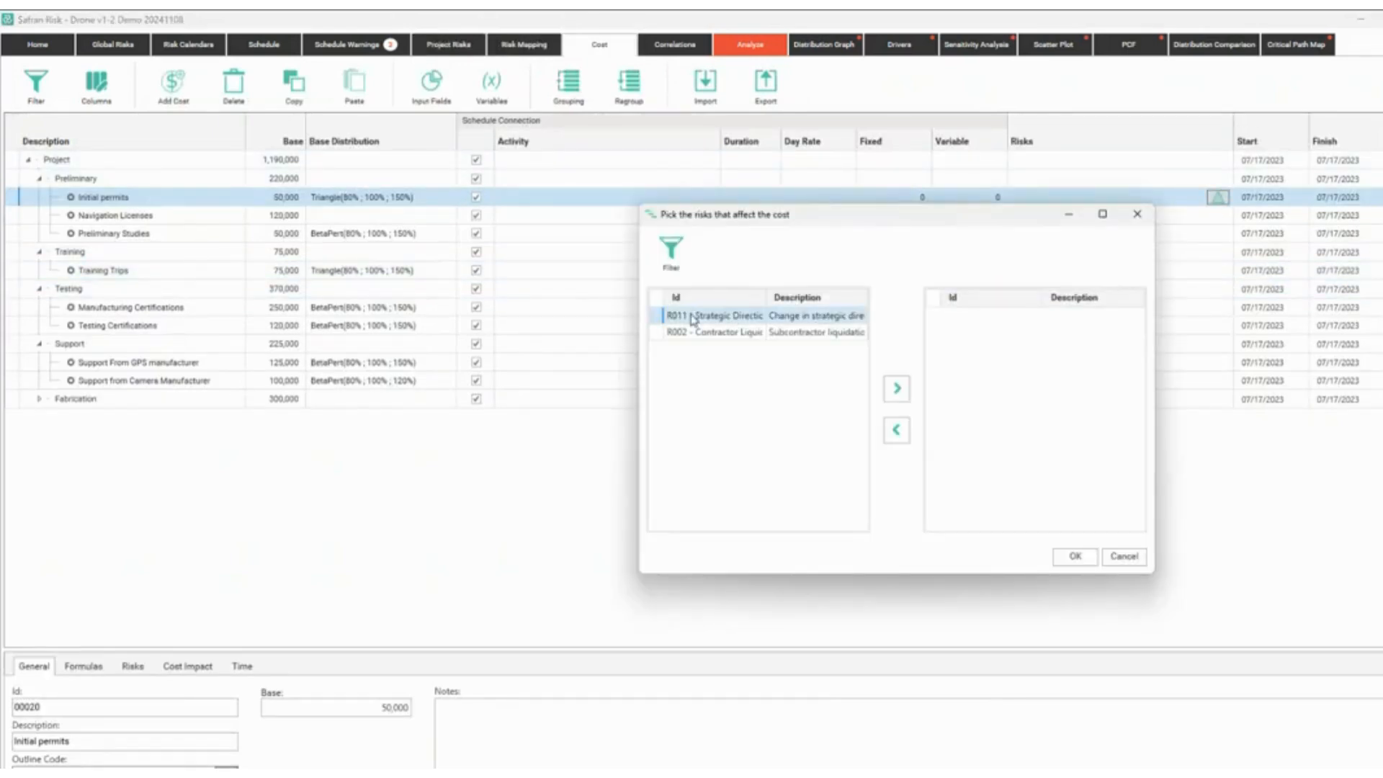
{"action": "left_click", "coordinate": [897, 388]}
{"action": "left_click", "coordinate": [1075, 556]}
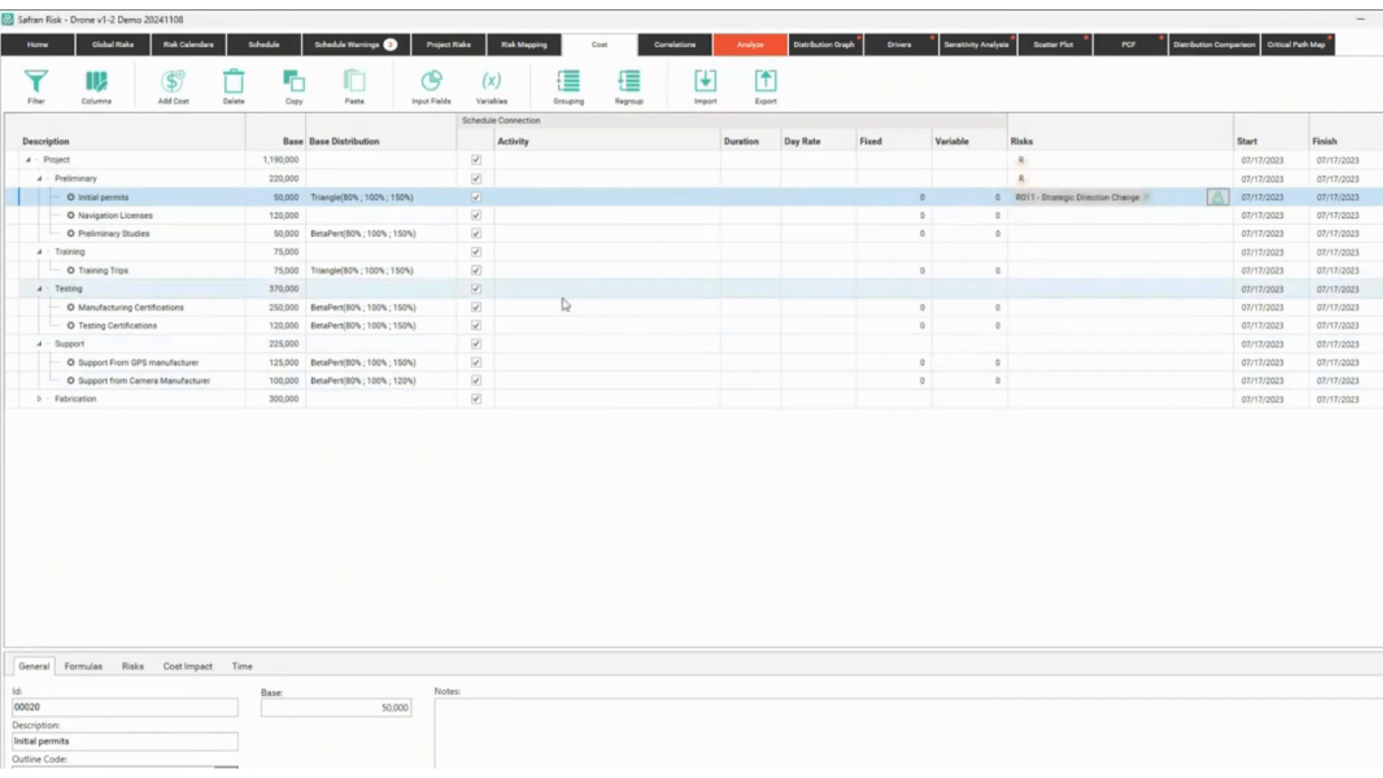
Link R002 Contractor Liquidation to the Training Trips cost.
{"action": "left_click", "coordinate": [1153, 272]}
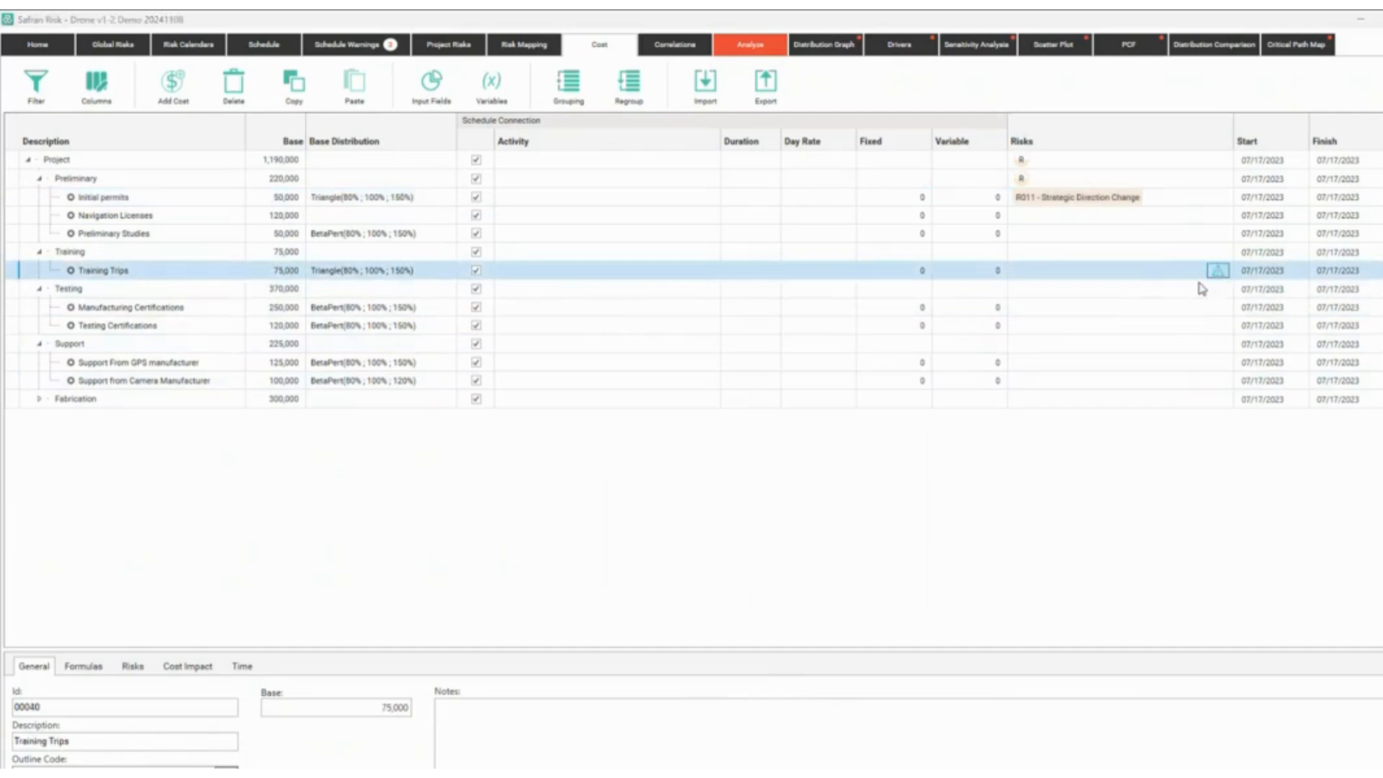
{"action": "left_click", "coordinate": [1217, 270]}
{"action": "left_click", "coordinate": [728, 332]}
{"action": "left_click", "coordinate": [897, 390]}
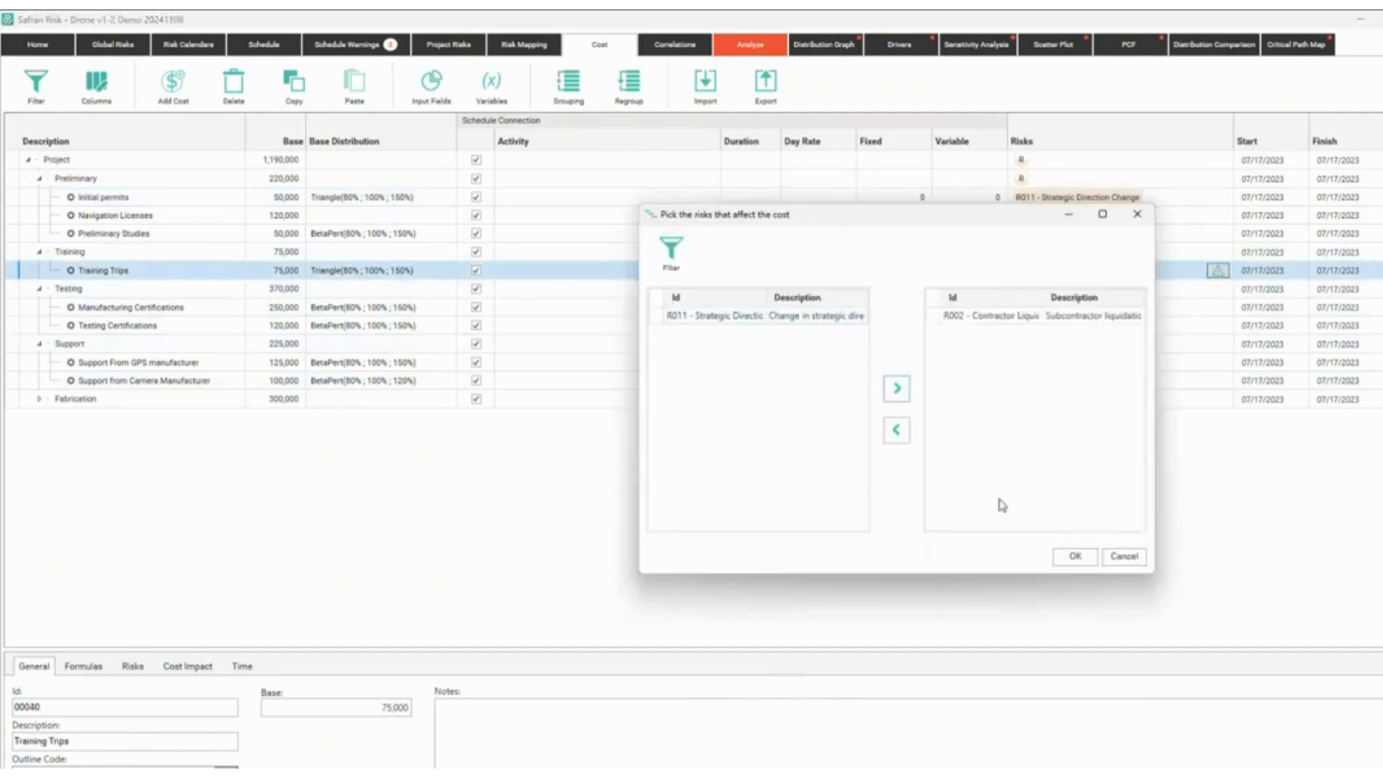
{"action": "left_click", "coordinate": [1073, 557]}
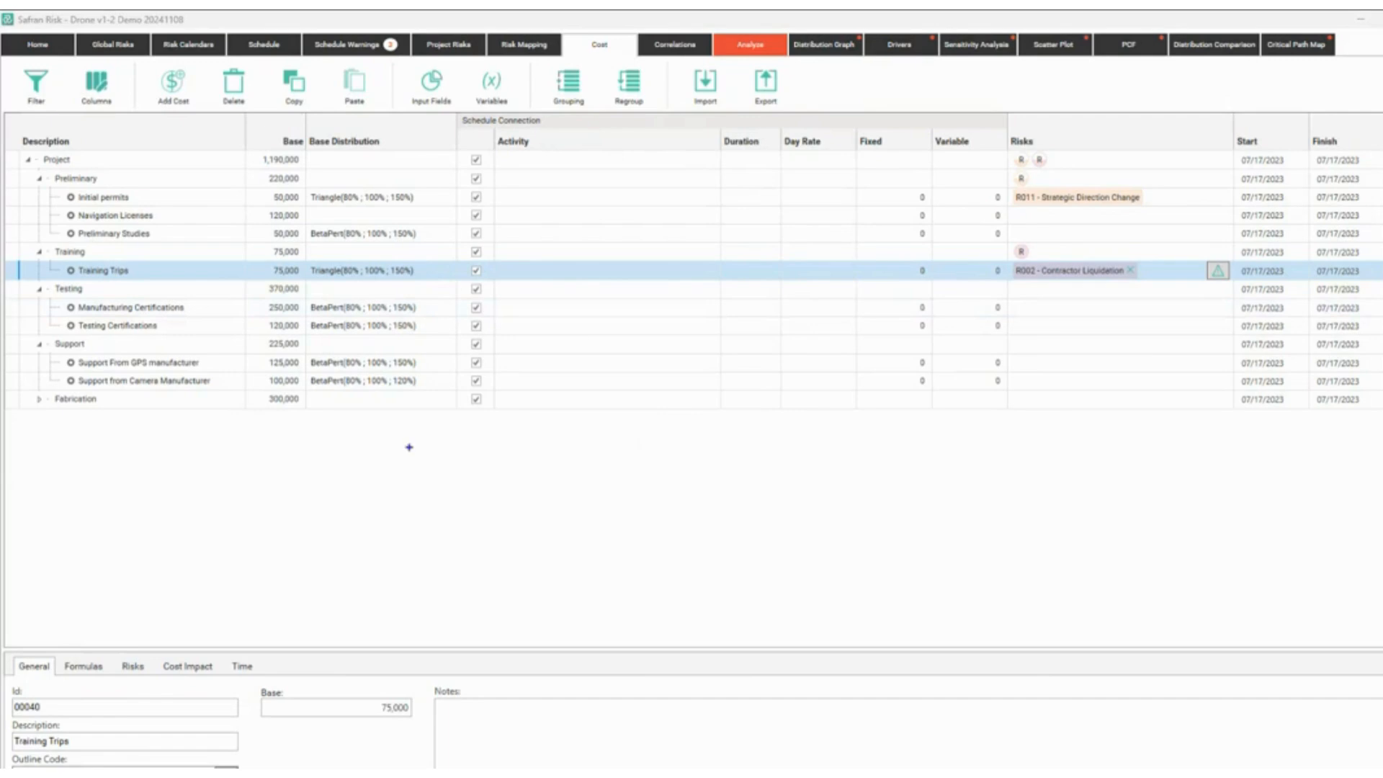
{"action": "left_click_drag", "start_coordinate": [407, 446], "coordinate": [524, 523]}
{"action": "left_click_drag", "start_coordinate": [435, 463], "coordinate": [507, 516]}
{"action": "left_click_drag", "start_coordinate": [573, 451], "coordinate": [663, 531]}
{"action": "type", "text": "t$$"}
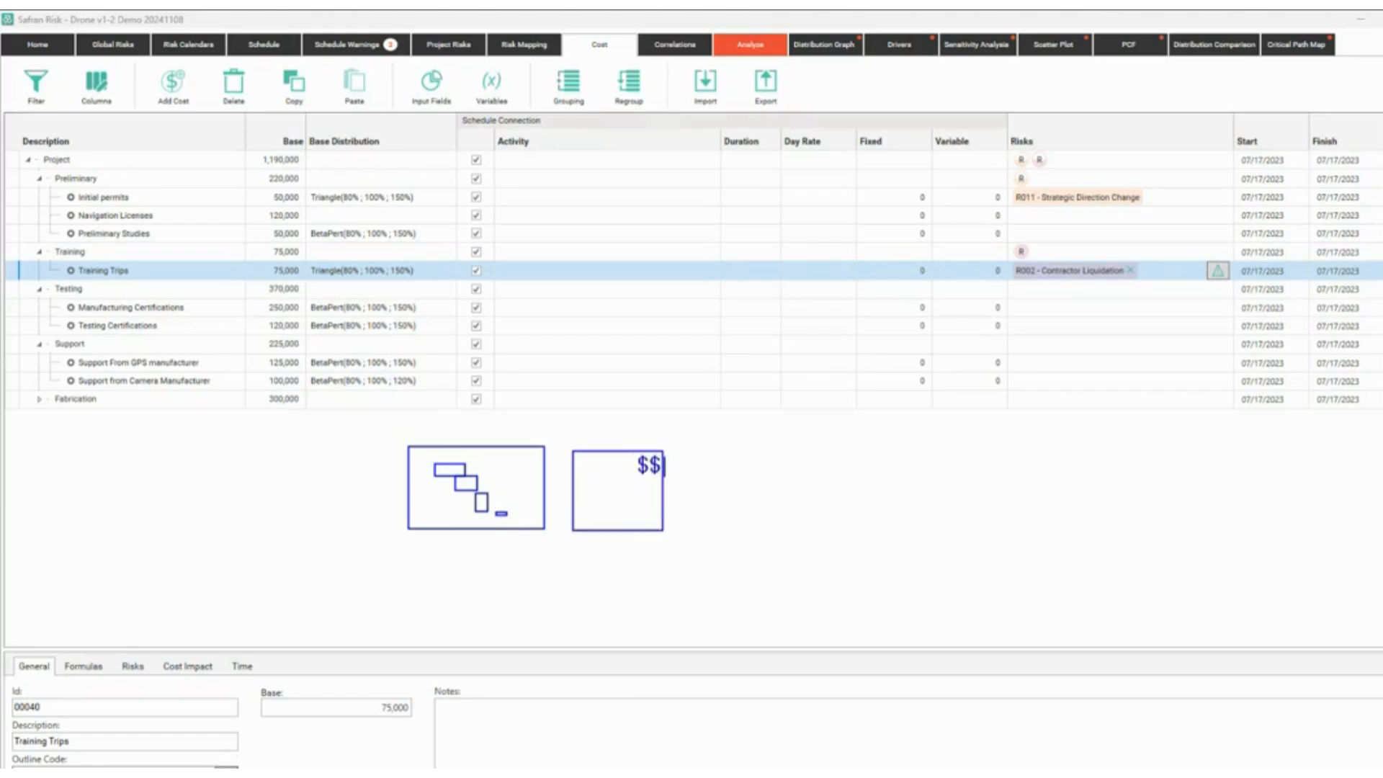
{"action": "key", "text": "Escape"}
{"action": "left_click_drag", "start_coordinate": [485, 548], "coordinate": [623, 629]}
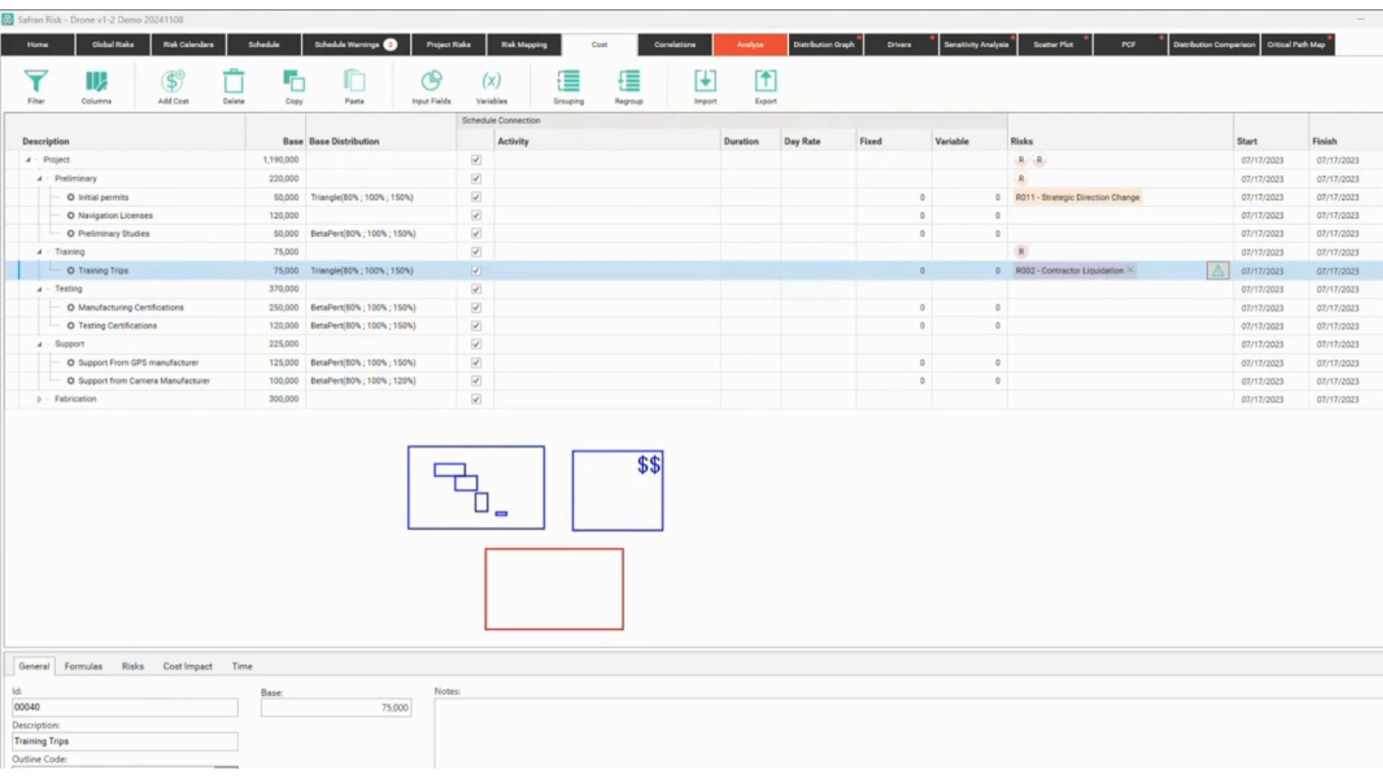
{"action": "left_click", "coordinate": [516, 544]}
{"action": "type", "text": "risk "}
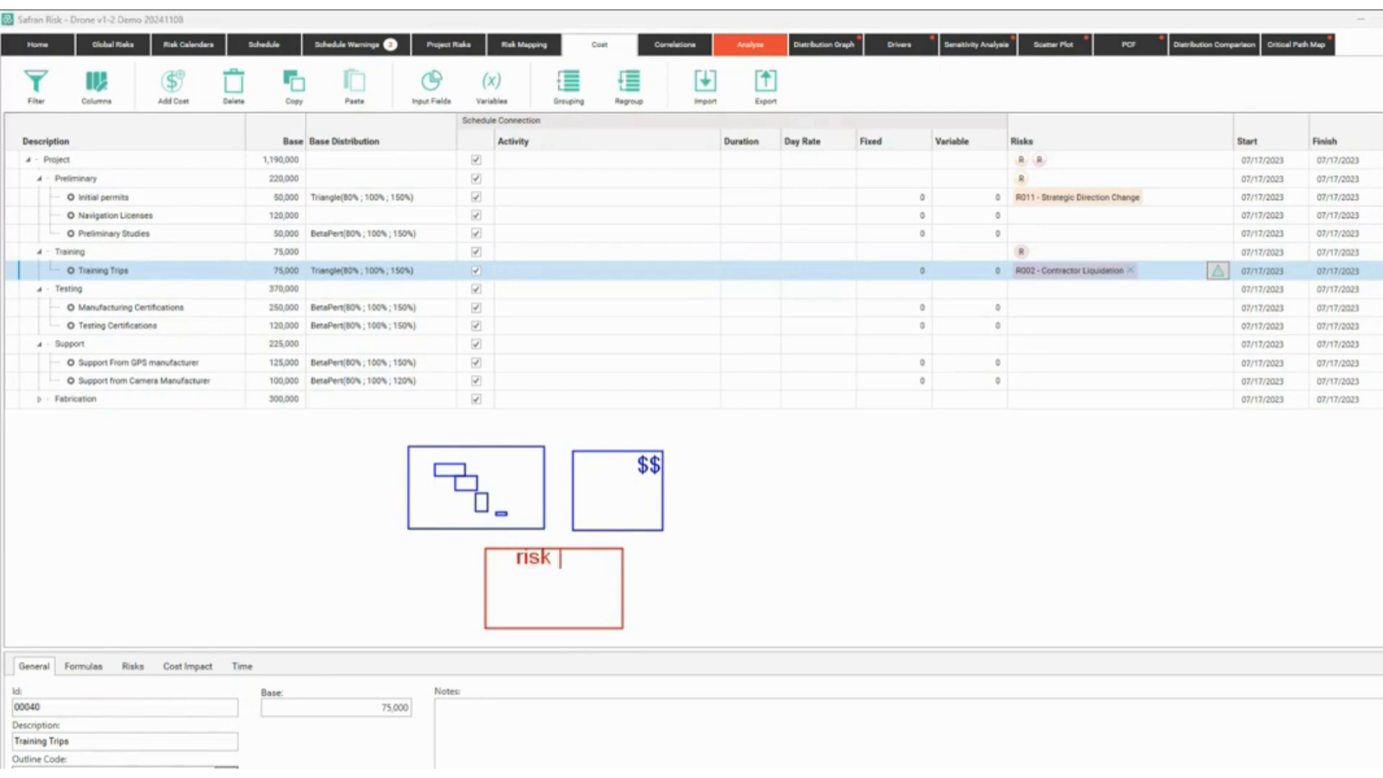
{"action": "type", "text": "of project"}
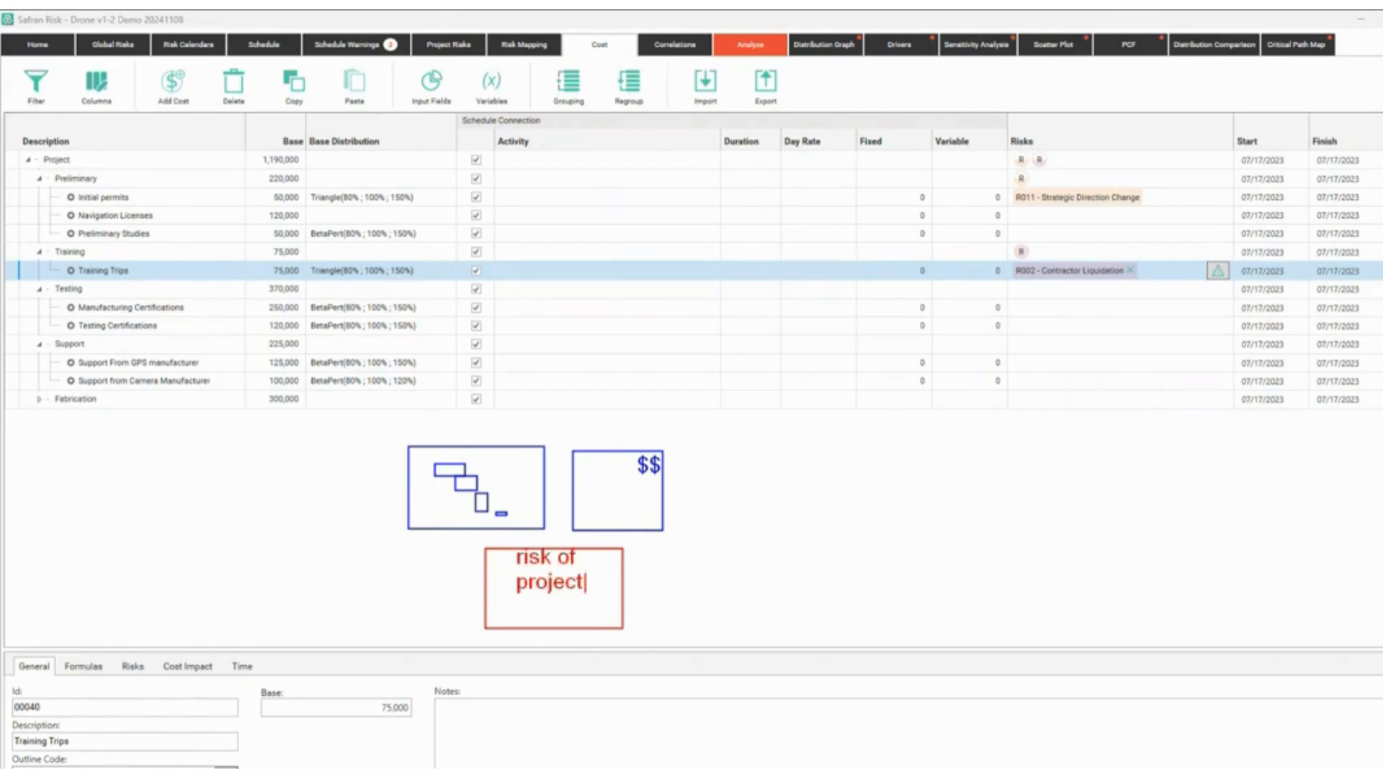
{"action": "left_click_drag", "start_coordinate": [598, 556], "coordinate": [629, 518]}
{"action": "left_click_drag", "start_coordinate": [504, 566], "coordinate": [473, 516]}
{"action": "key", "text": "Escape"}
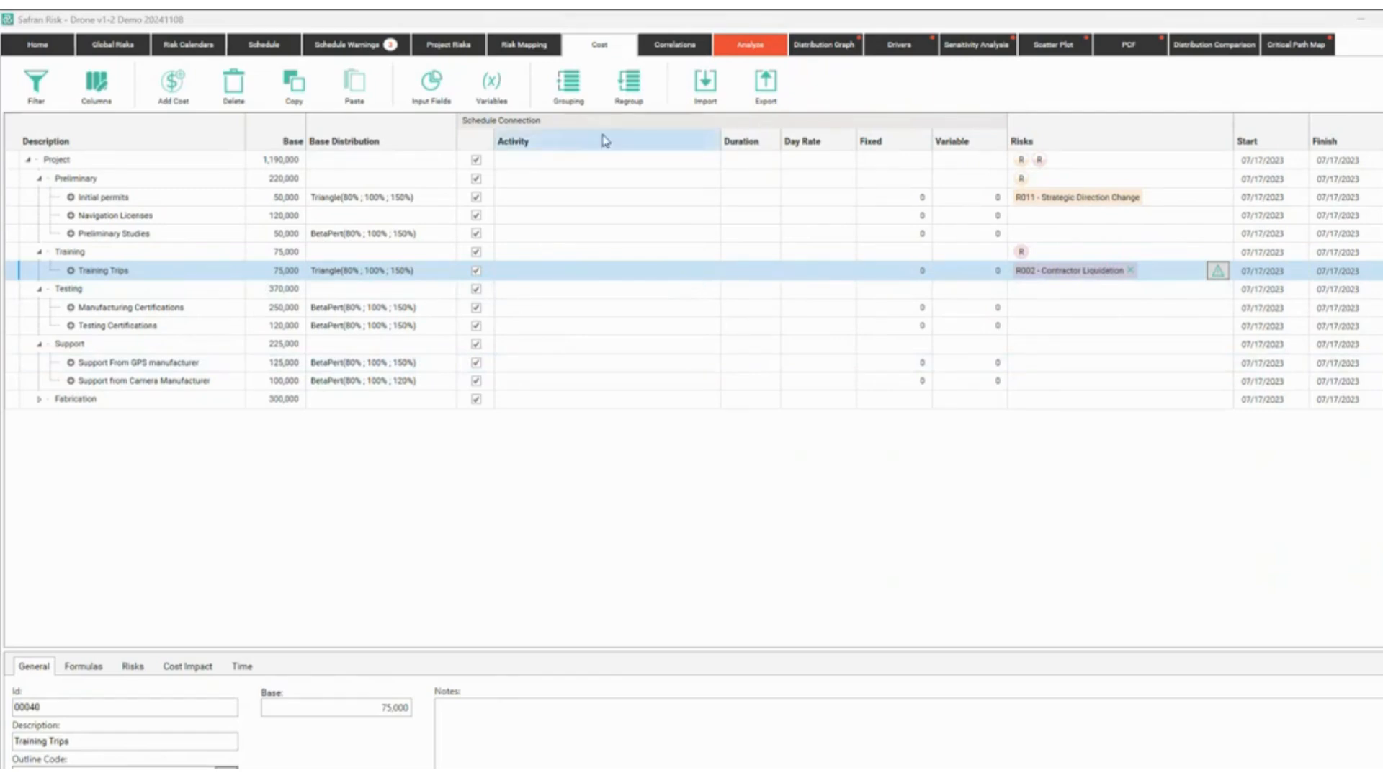
{"action": "left_click", "coordinate": [564, 201]}
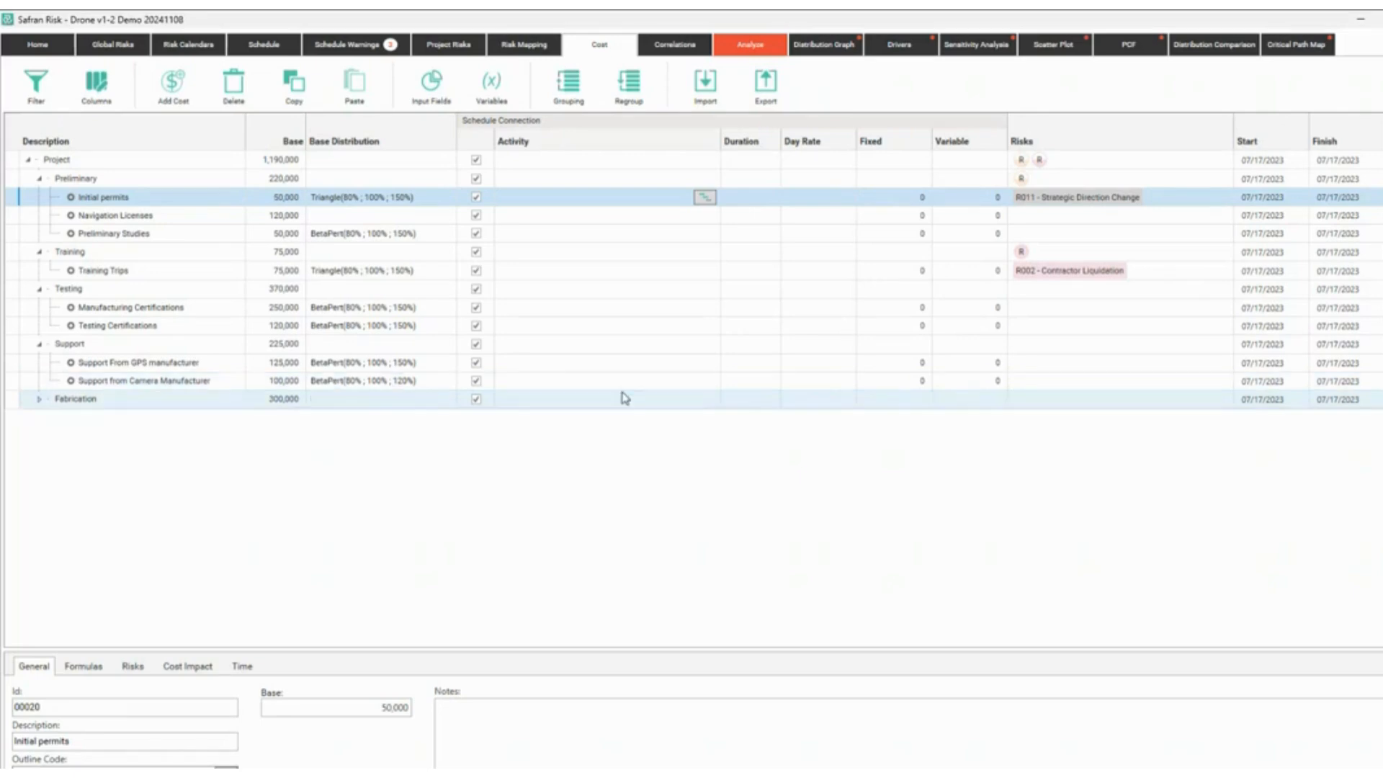
Run the risk simulation and view the project cost distribution histogram.
{"action": "left_click", "coordinate": [749, 45]}
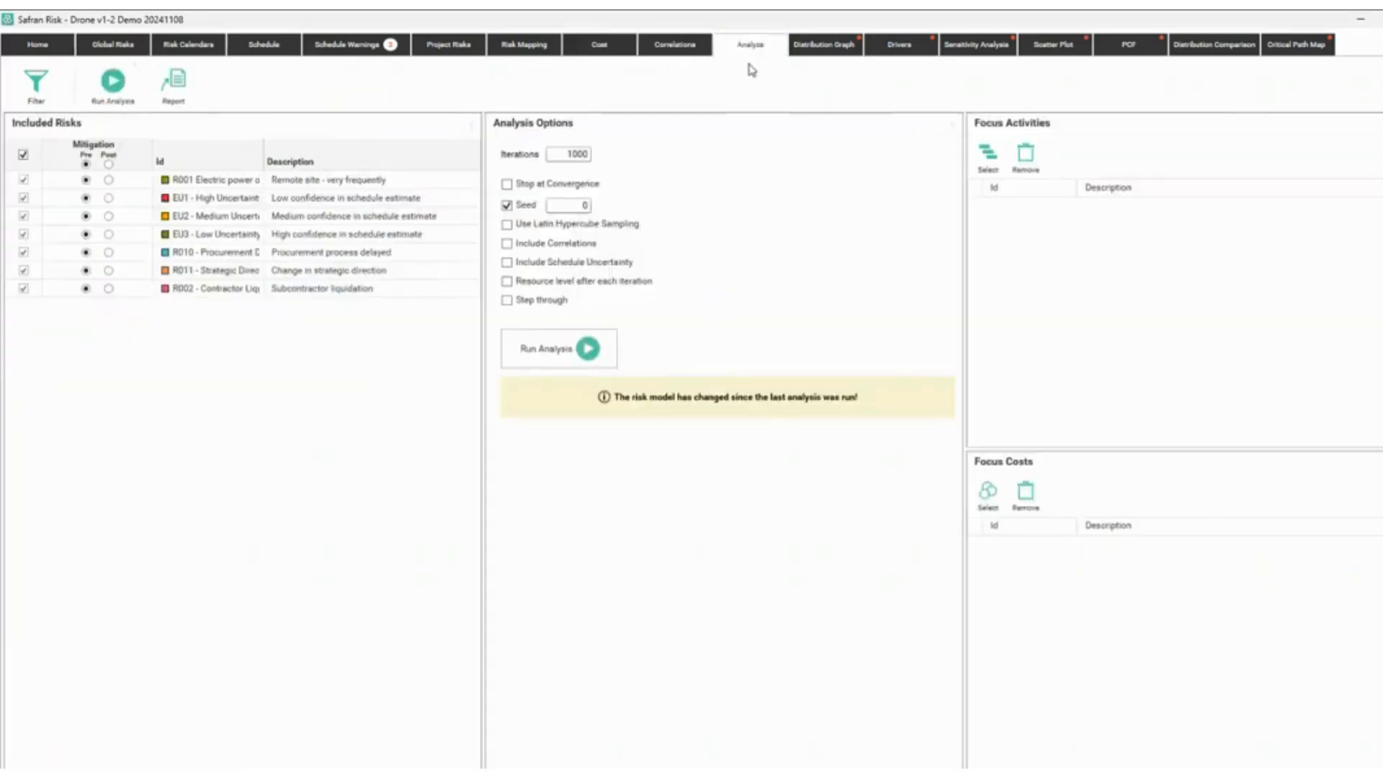
{"action": "left_click", "coordinate": [561, 349]}
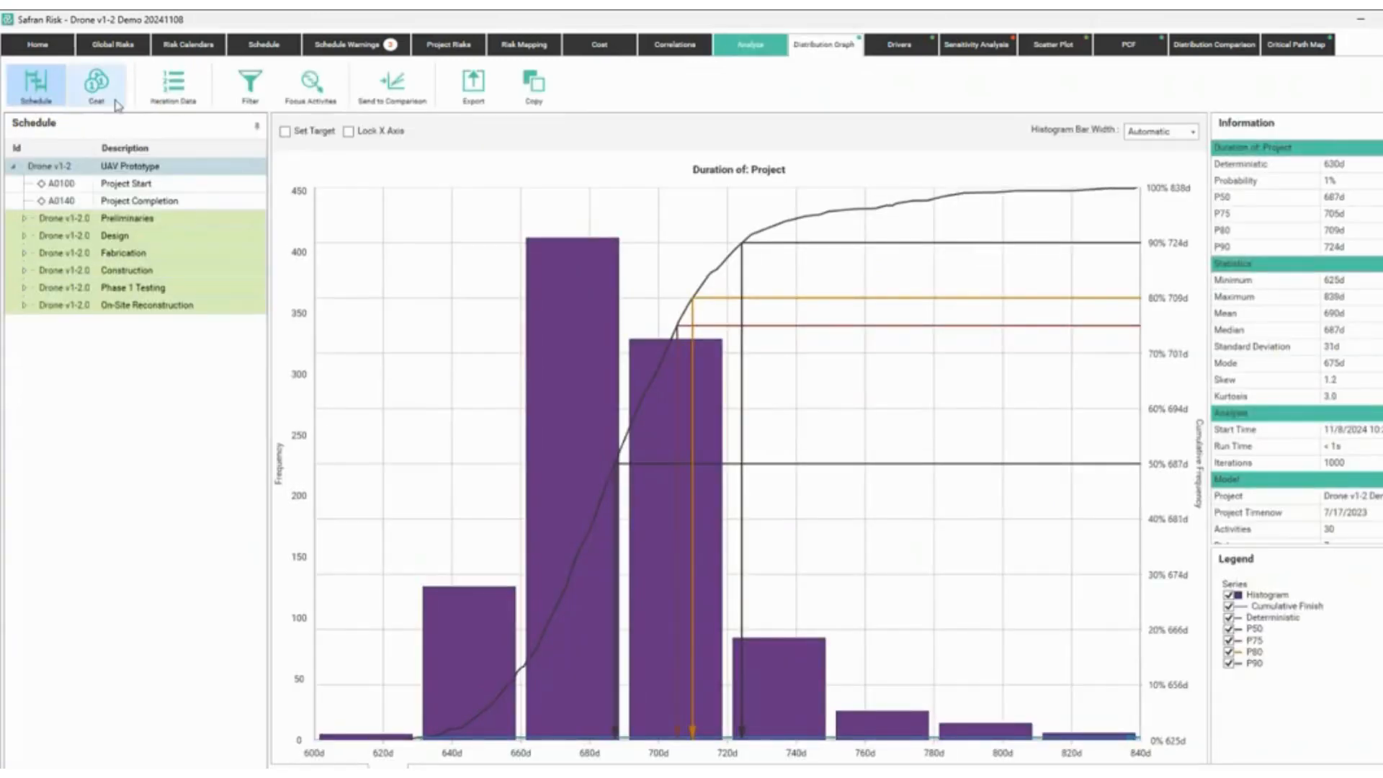
{"action": "left_click", "coordinate": [89, 100]}
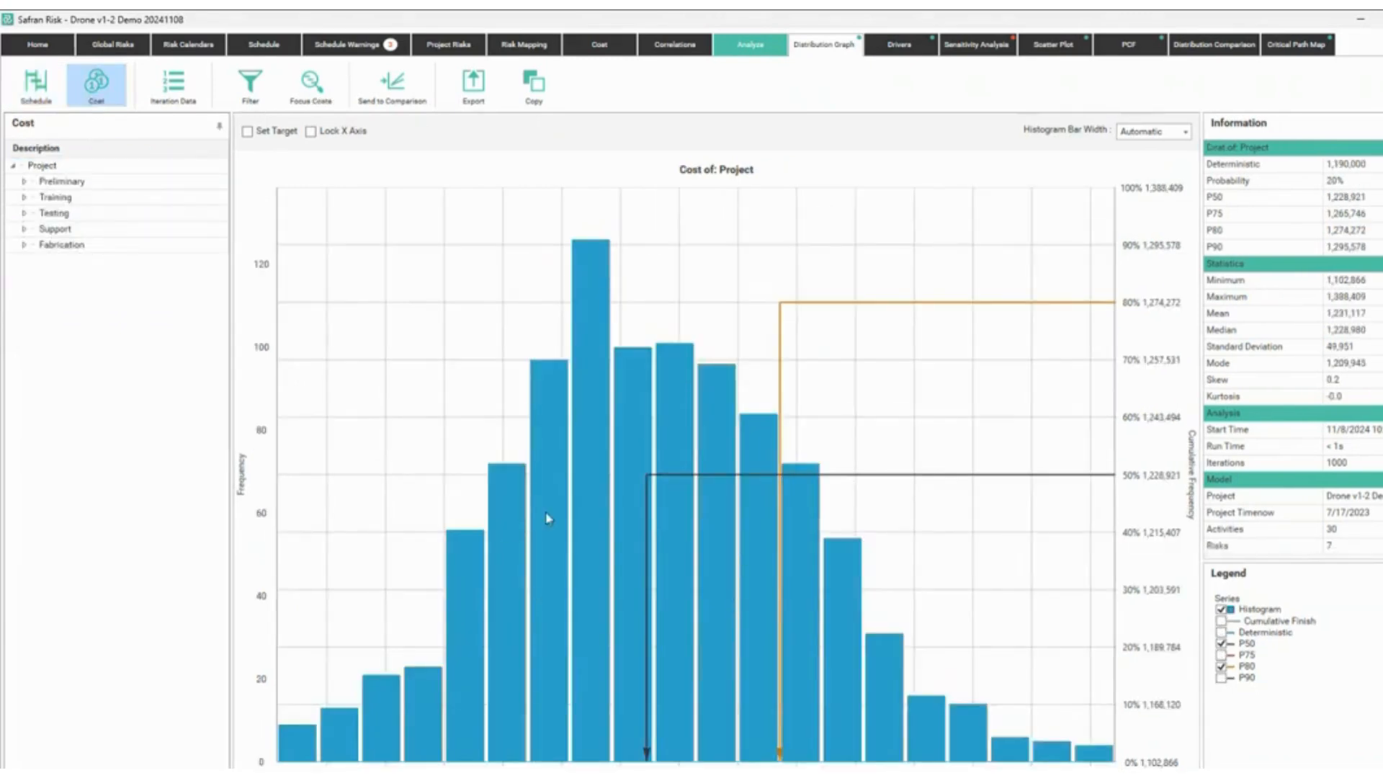
{"action": "left_click", "coordinate": [601, 46]}
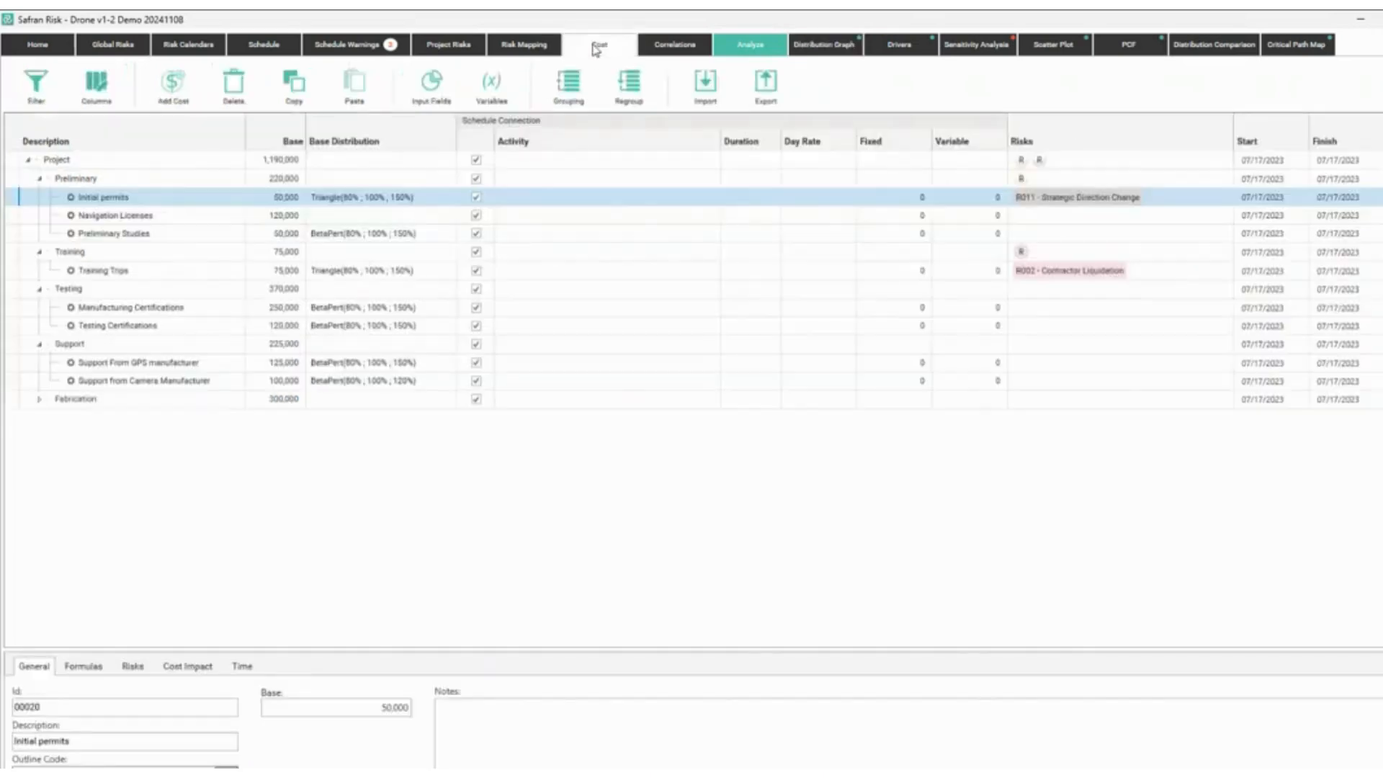
{"action": "left_click", "coordinate": [814, 46]}
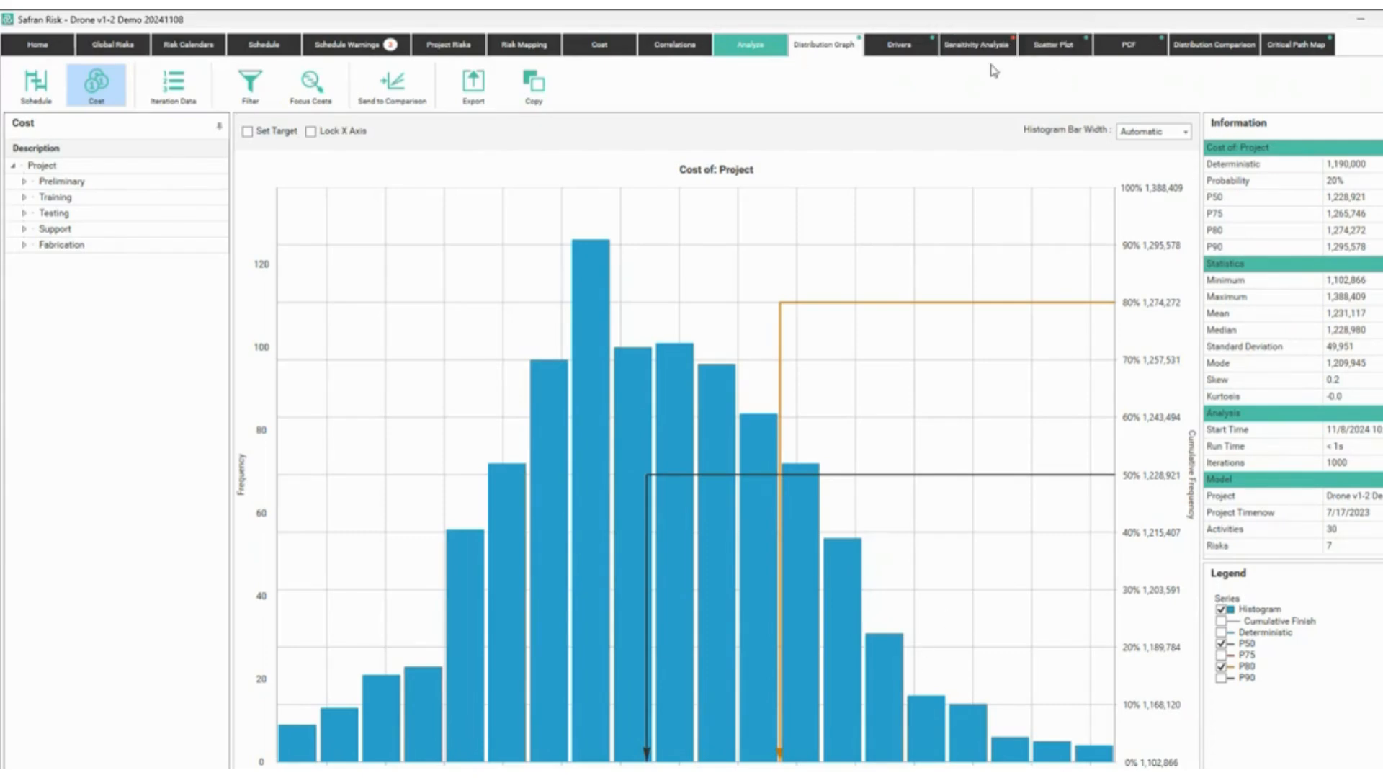
Rerun the simulation with 2000 iterations.
{"action": "left_click", "coordinate": [742, 48]}
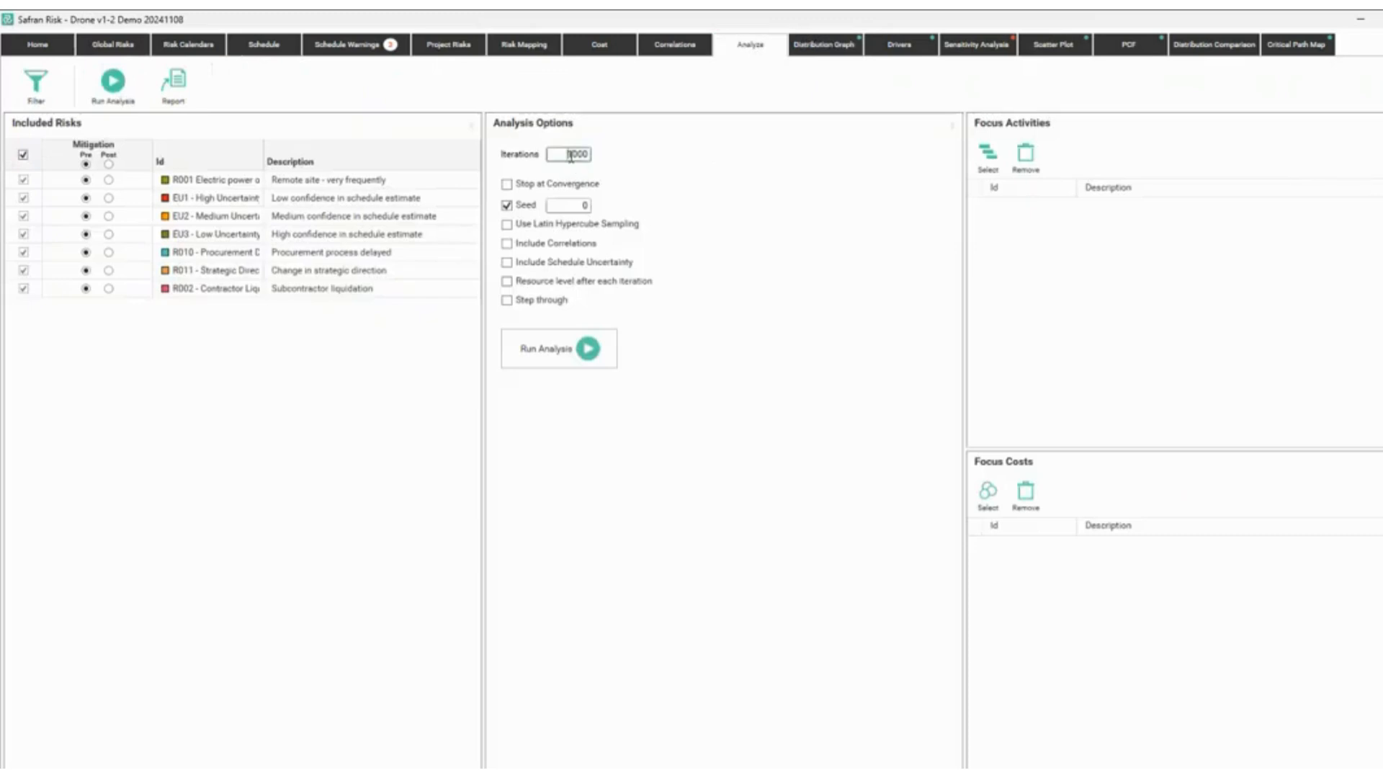
{"action": "type", "text": "2"}
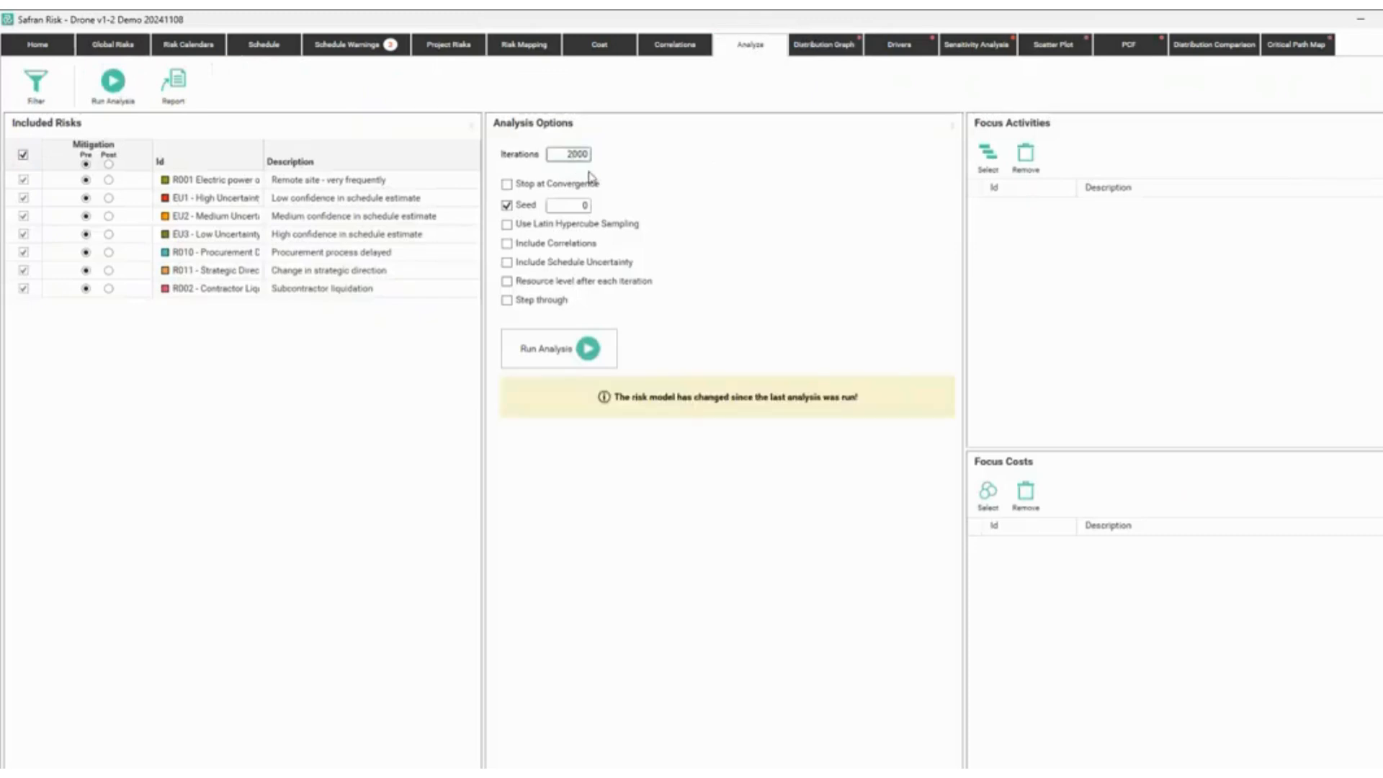
{"action": "left_click", "coordinate": [556, 357]}
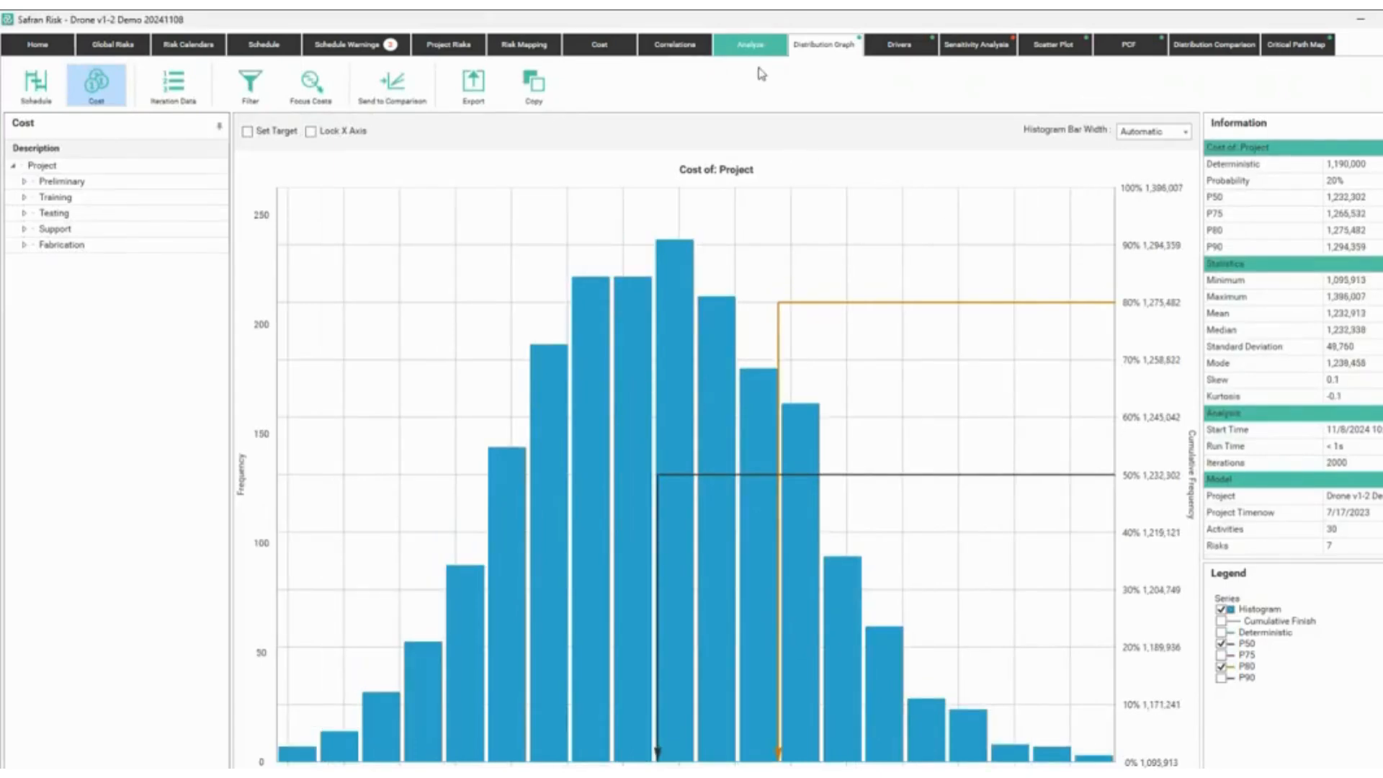
Review the finish-date drivers chart, marking the finish date wording in its title.
{"action": "left_click", "coordinate": [901, 48]}
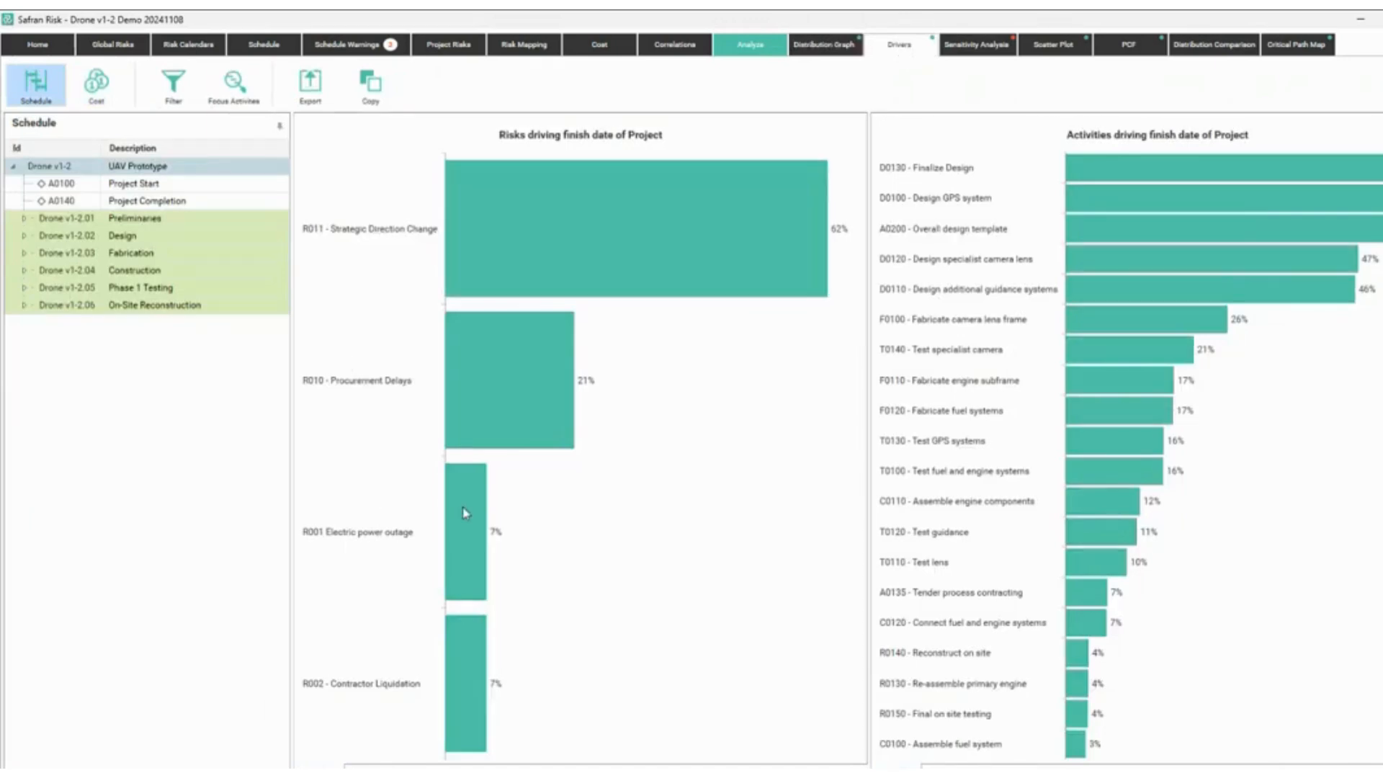
{"action": "mouse_move", "coordinate": [463, 478]}
{"action": "mouse_move", "coordinate": [559, 121]}
{"action": "left_mouse_down"}
{"action": "mouse_move", "coordinate": [609, 149]}
{"action": "mouse_move", "coordinate": [671, 154]}
{"action": "left_mouse_up"}
{"action": "key", "text": "Escape"}
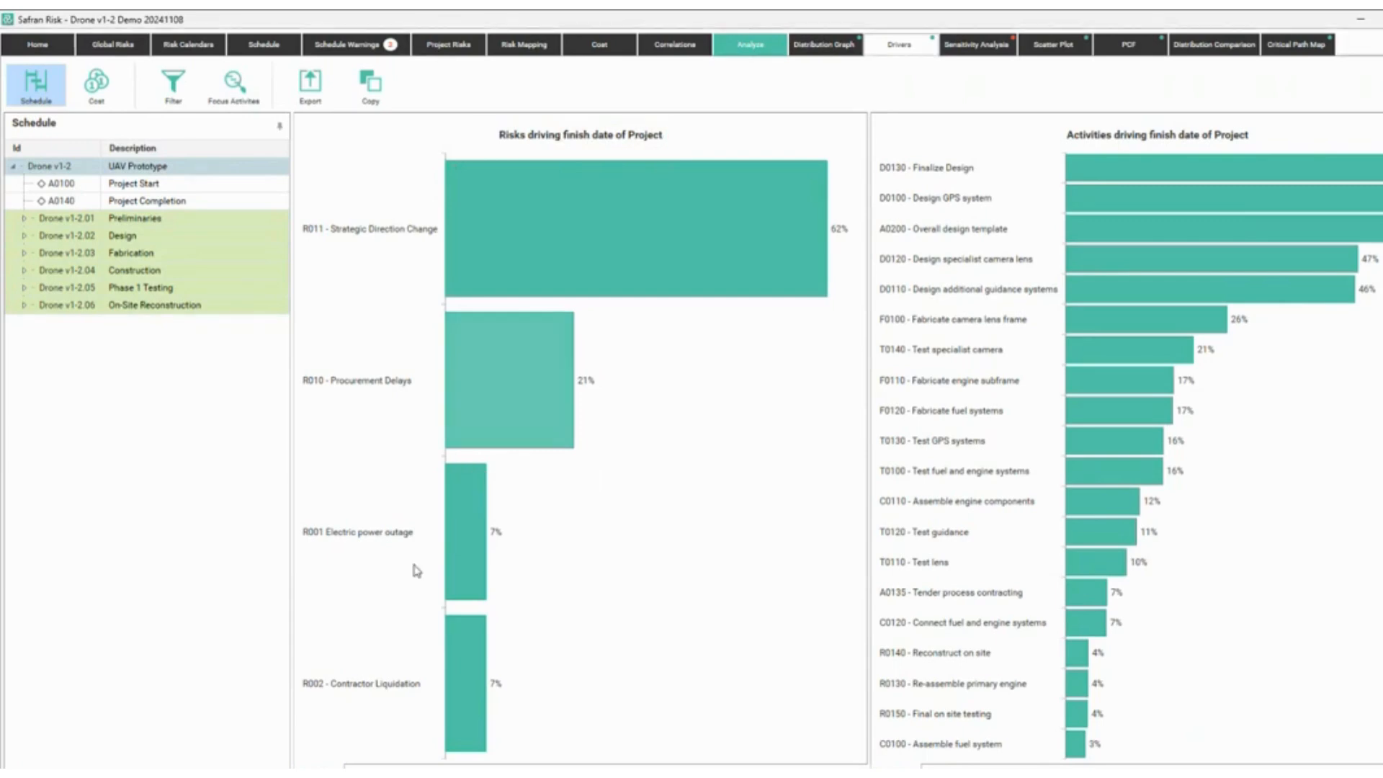
Show the project cost drivers, marking Manufacturing Certifications as the top driver.
{"action": "left_click", "coordinate": [356, 772]}
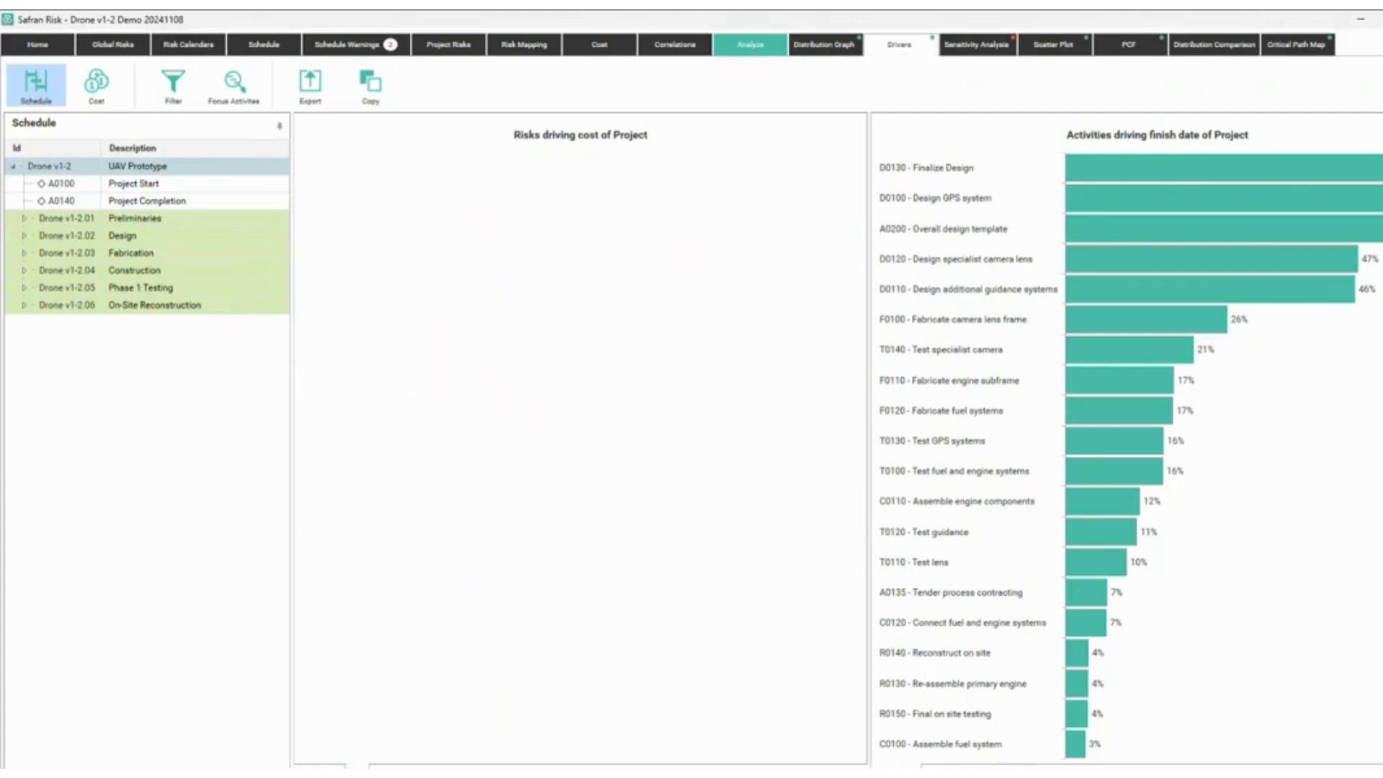
{"action": "left_click", "coordinate": [106, 98]}
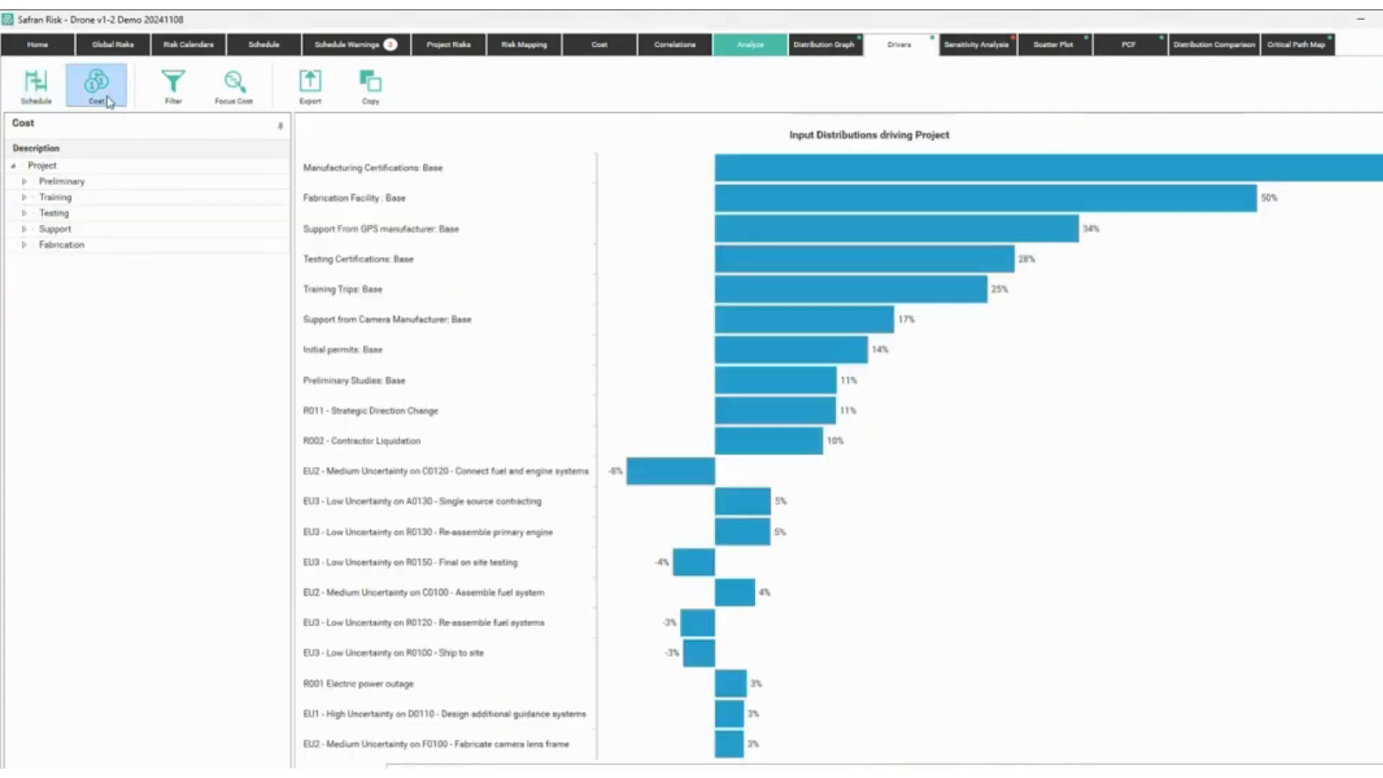
{"action": "mouse_move", "coordinate": [790, 293]}
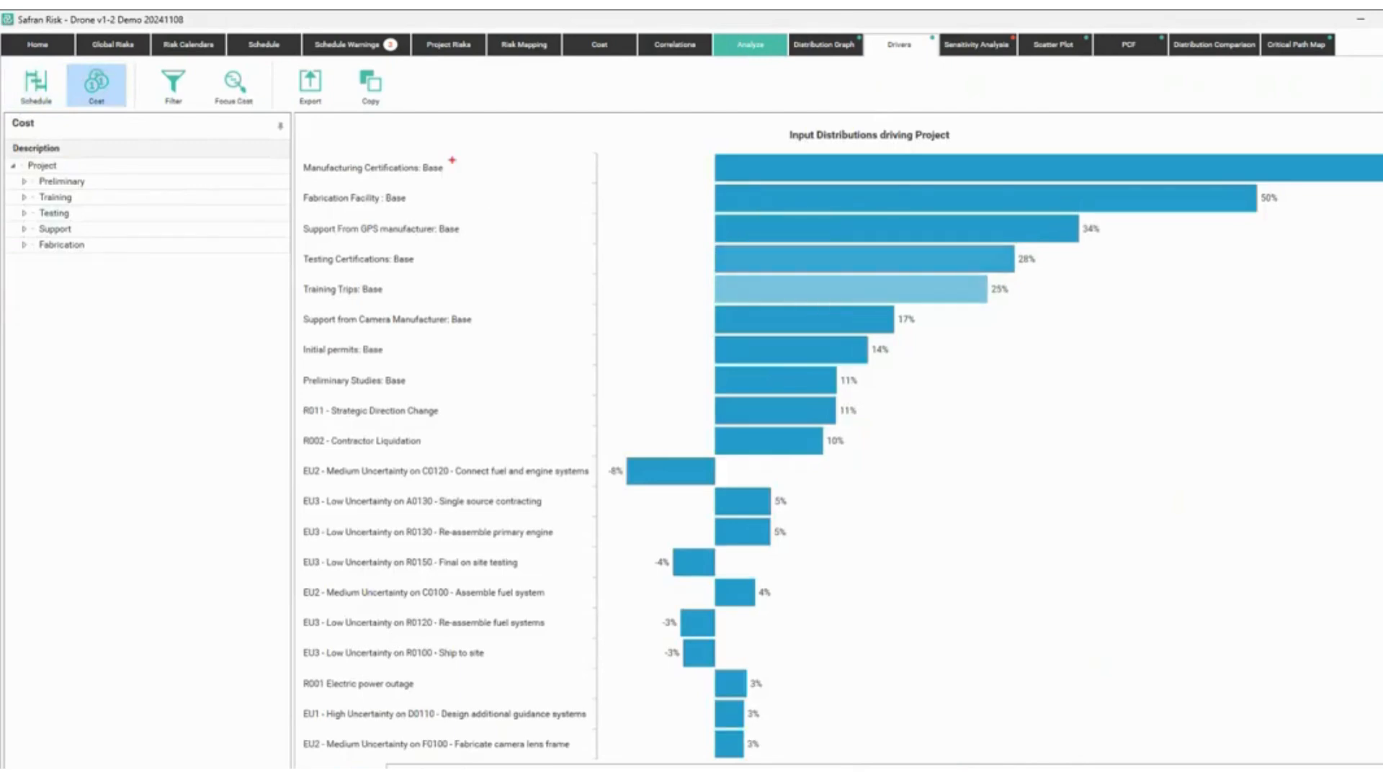
{"action": "mouse_move", "coordinate": [504, 155]}
{"action": "left_mouse_down"}
{"action": "mouse_move", "coordinate": [462, 167]}
{"action": "mouse_move", "coordinate": [490, 180]}
{"action": "mouse_move", "coordinate": [493, 232]}
{"action": "mouse_move", "coordinate": [456, 258]}
{"action": "mouse_move", "coordinate": [442, 296]}
{"action": "left_mouse_up"}
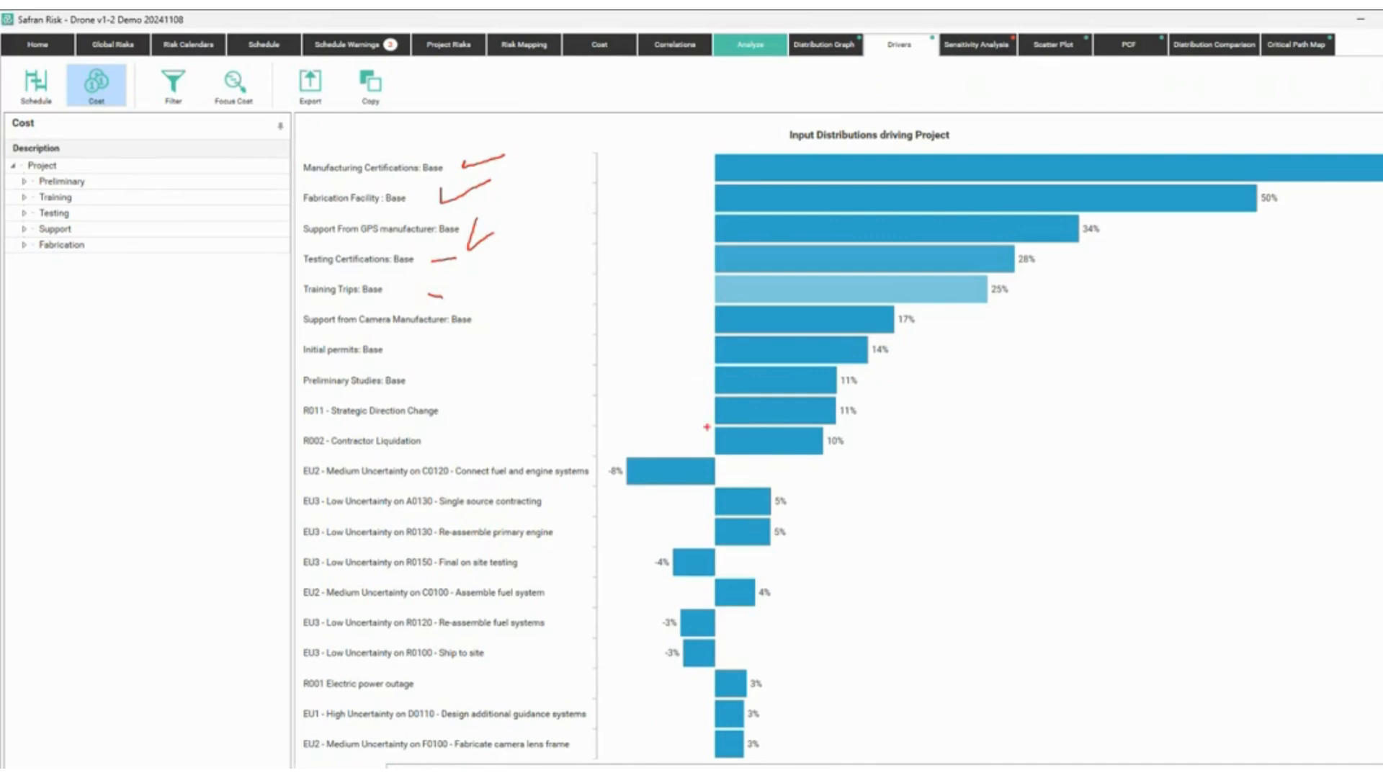
{"action": "key", "text": "Escape"}
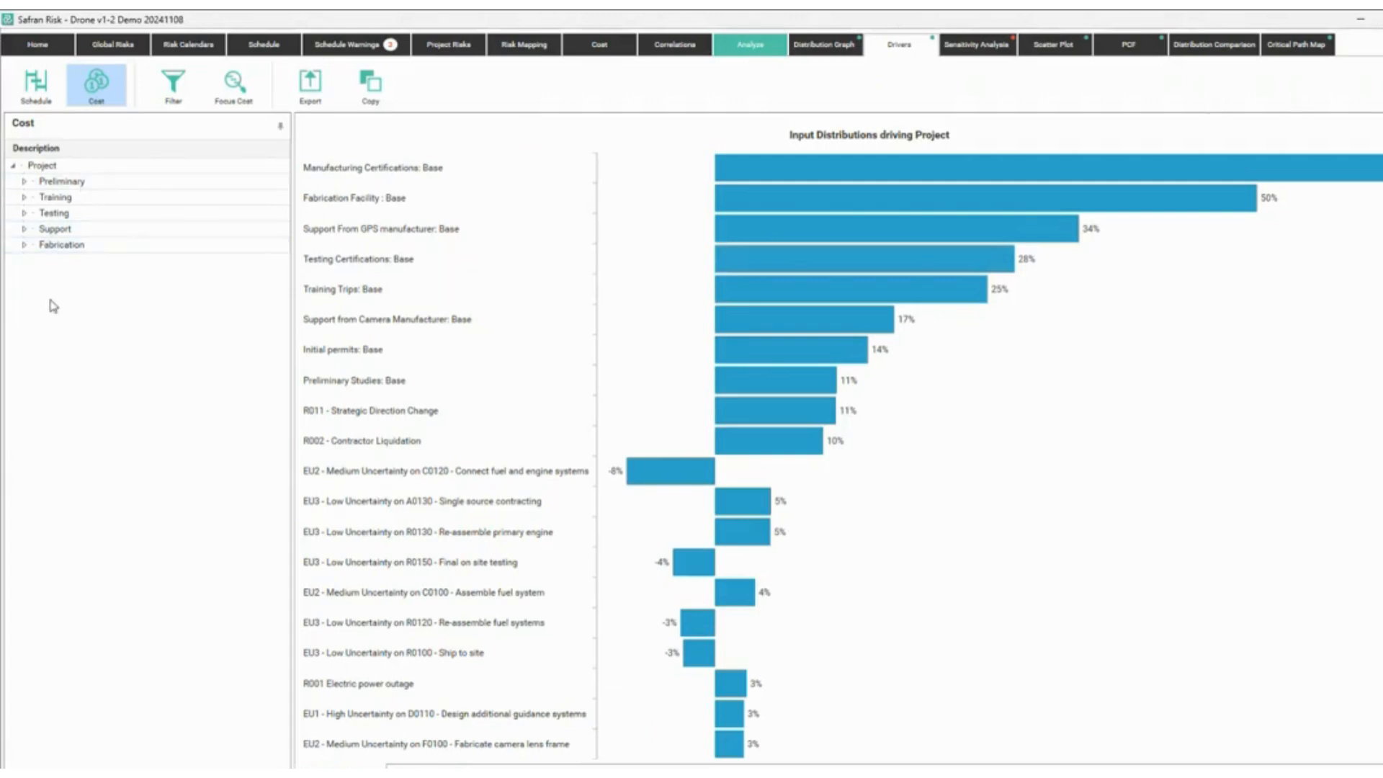
Expand the Preliminary, Training, Testing and Support cost groups.
{"action": "left_click_drag", "start_coordinate": [69, 293], "coordinate": [83, 237]}
{"action": "key", "text": "Escape"}
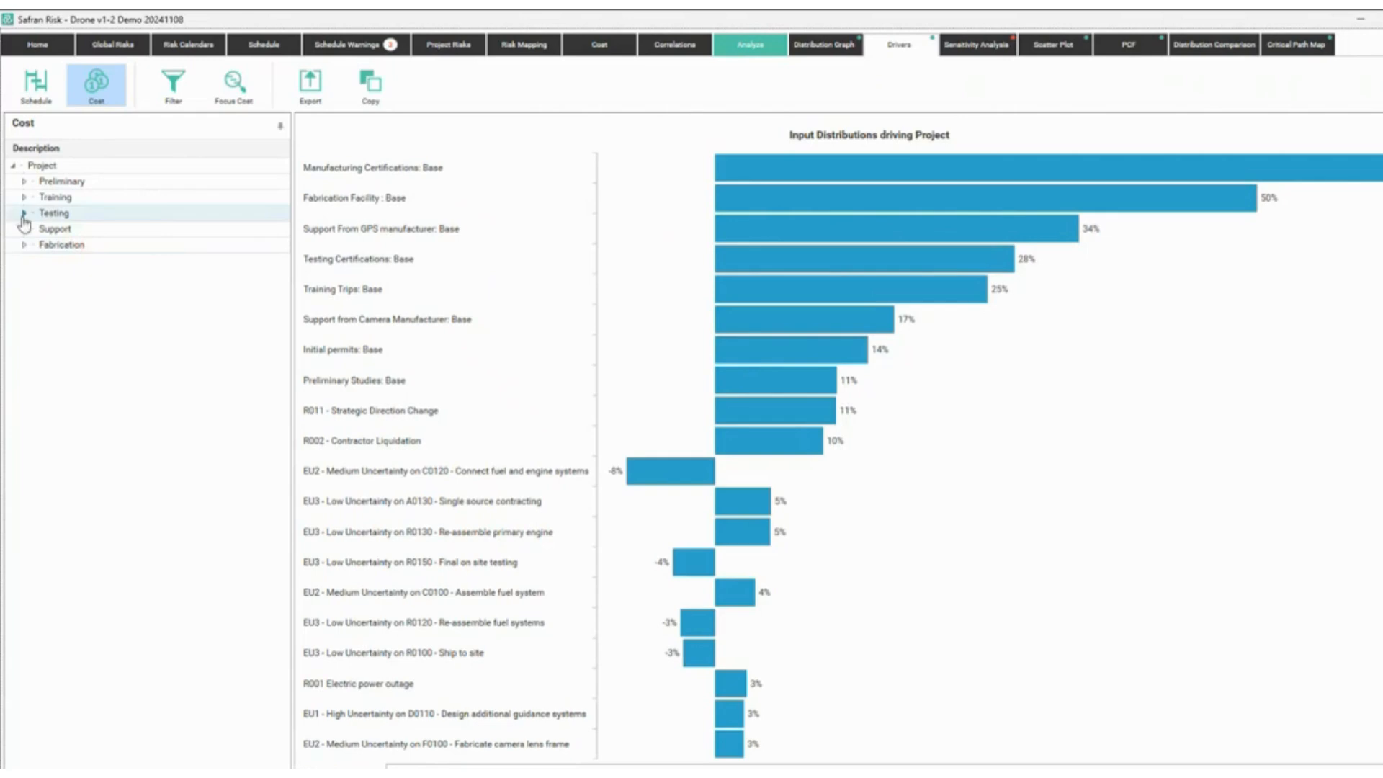
{"action": "left_click", "coordinate": [24, 181]}
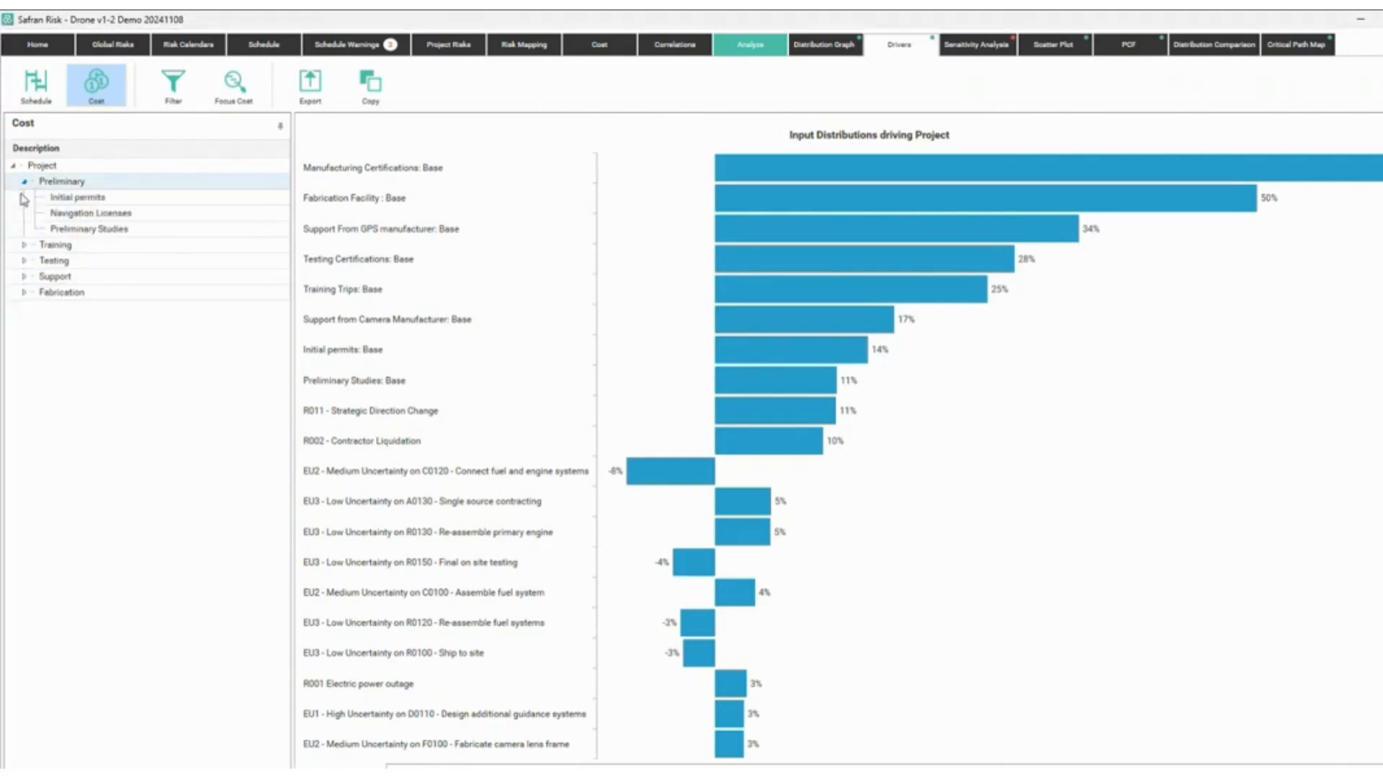
{"action": "left_click", "coordinate": [24, 244]}
{"action": "left_click", "coordinate": [24, 276]}
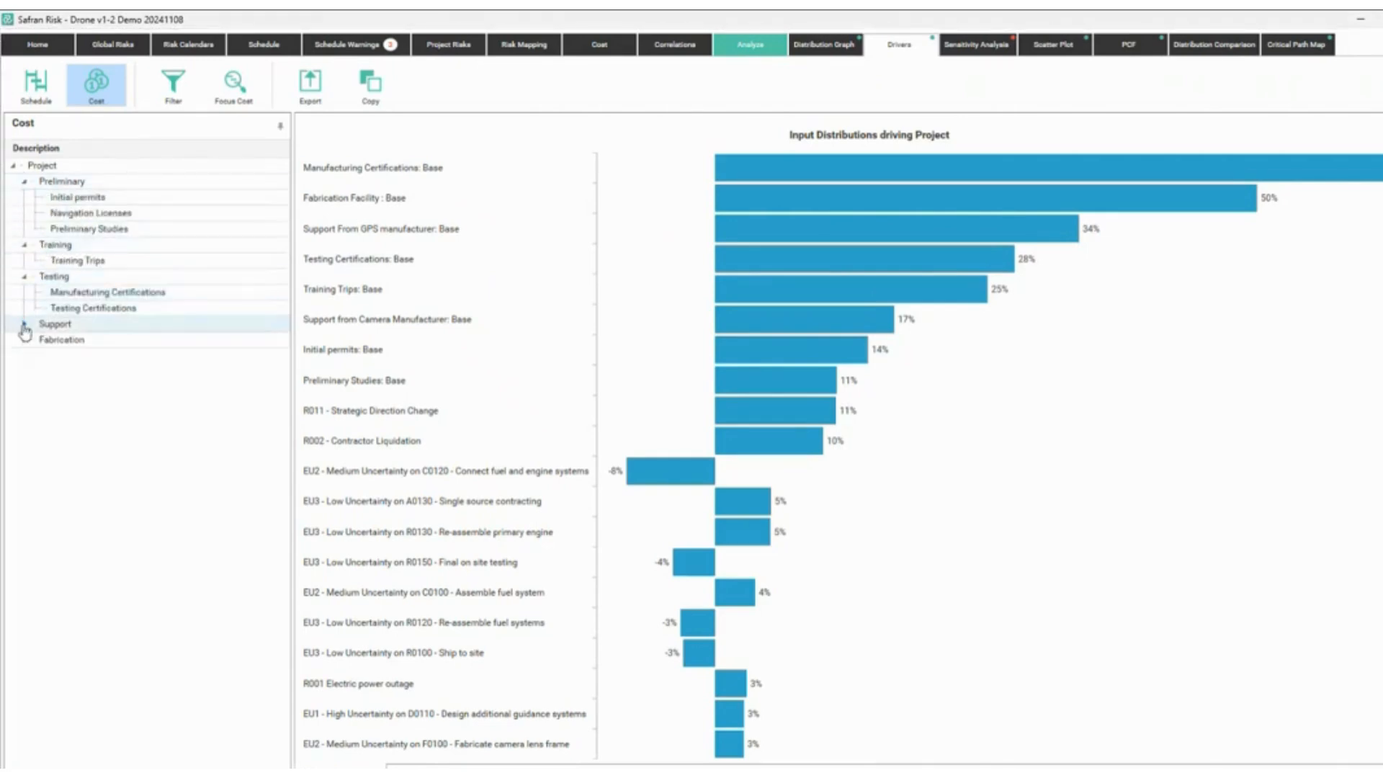
{"action": "left_click", "coordinate": [24, 323]}
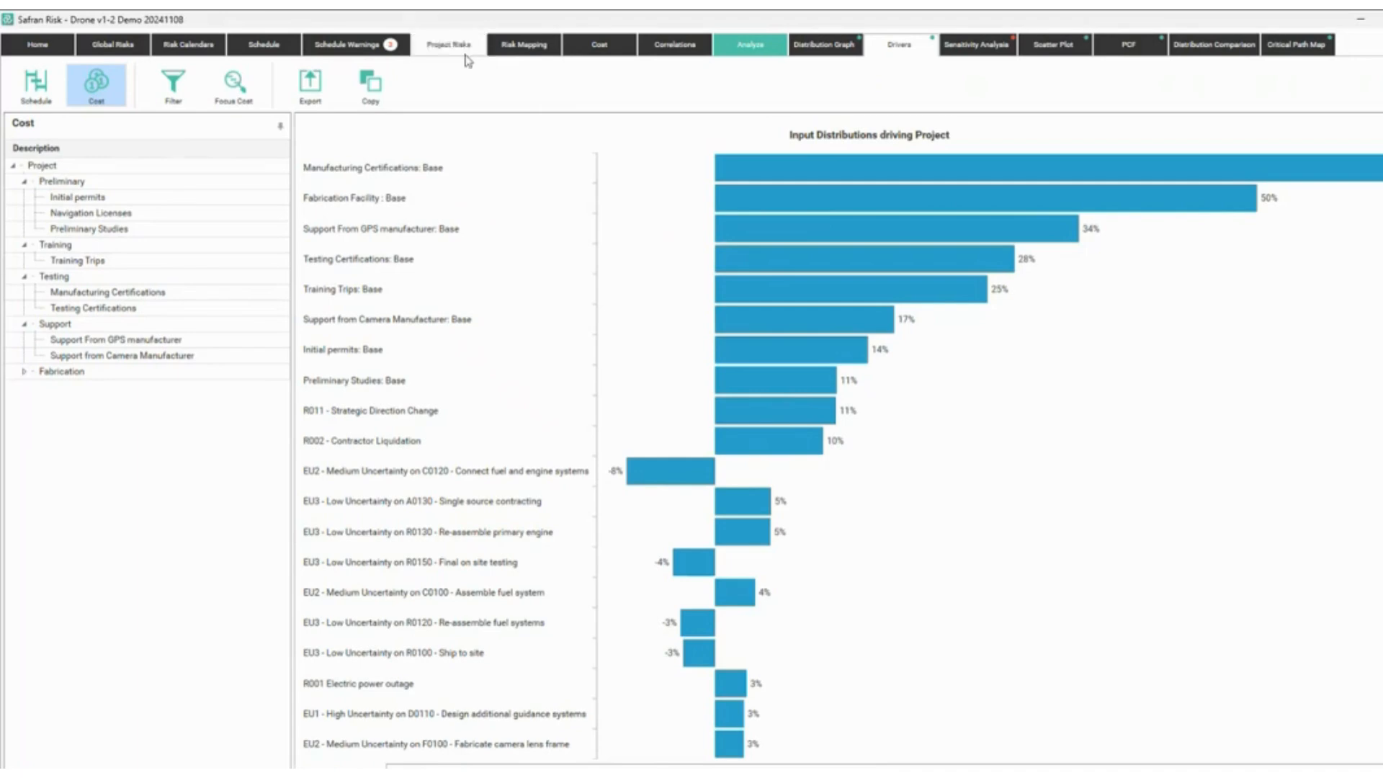
Show the Risk Mapping grid, briefly annotating a 1000 note with an arrow.
{"action": "left_click", "coordinate": [524, 45]}
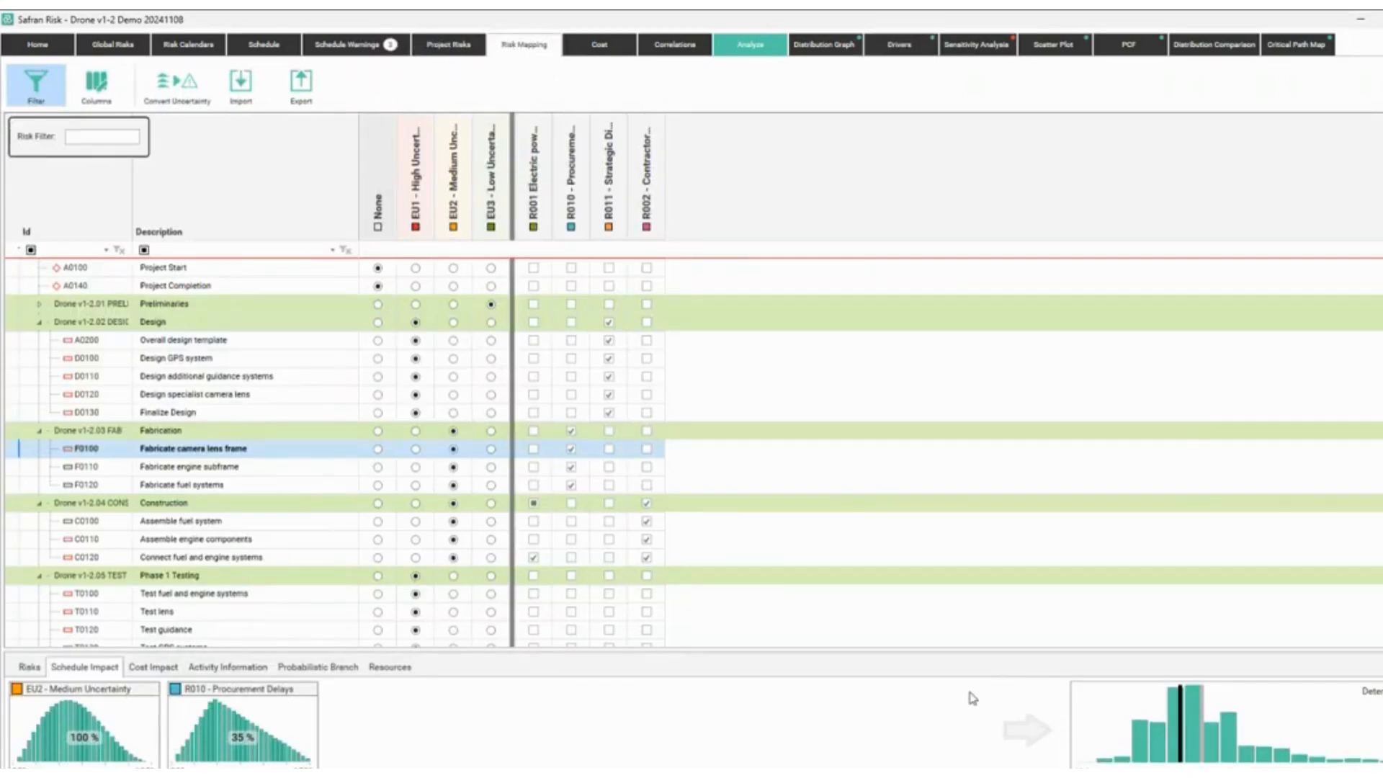
{"action": "type", "text": "1000"}
{"action": "key", "text": "Escape"}
{"action": "left_click_drag", "start_coordinate": [1005, 737], "coordinate": [1052, 753]}
{"action": "key", "text": "Escape"}
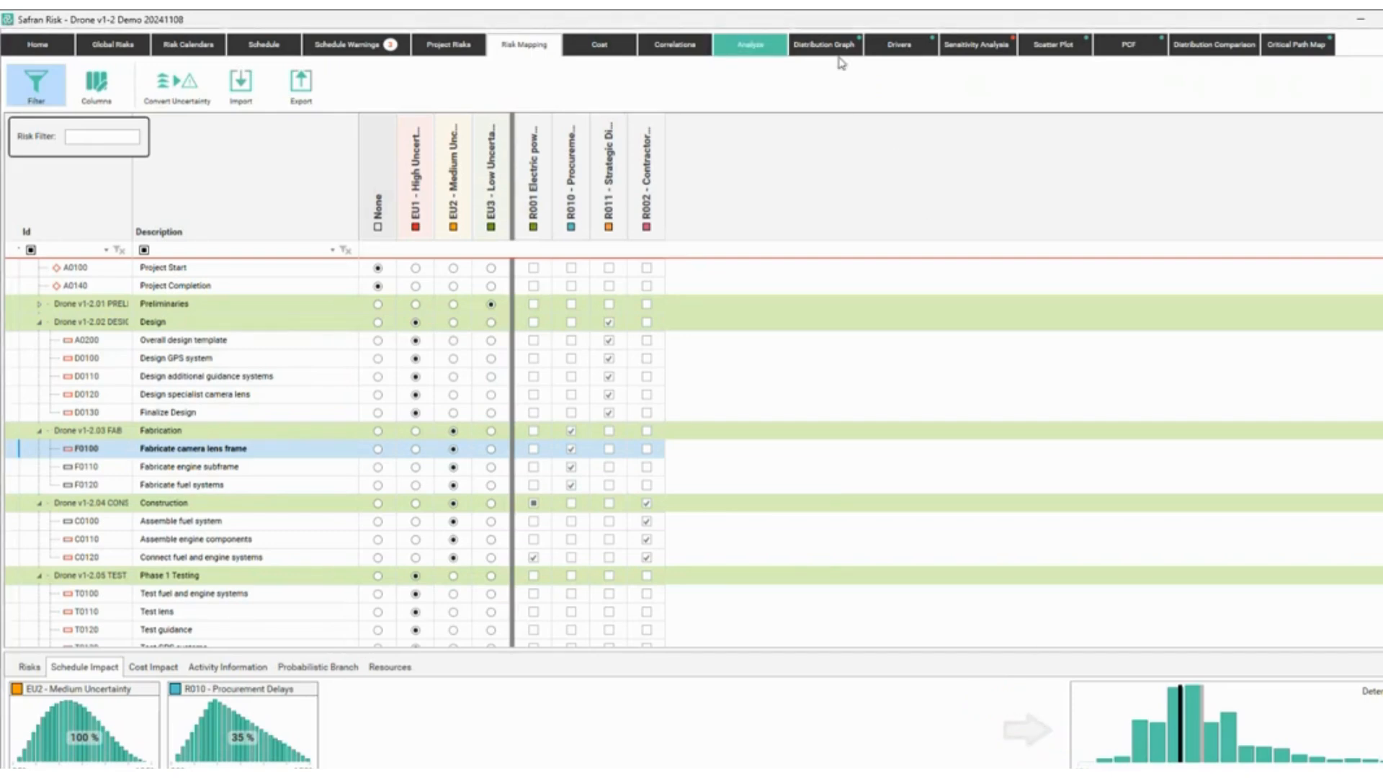
Include Project cost impact in the sensitivity analysis and recalculate the impacts.
{"action": "left_click", "coordinate": [969, 45]}
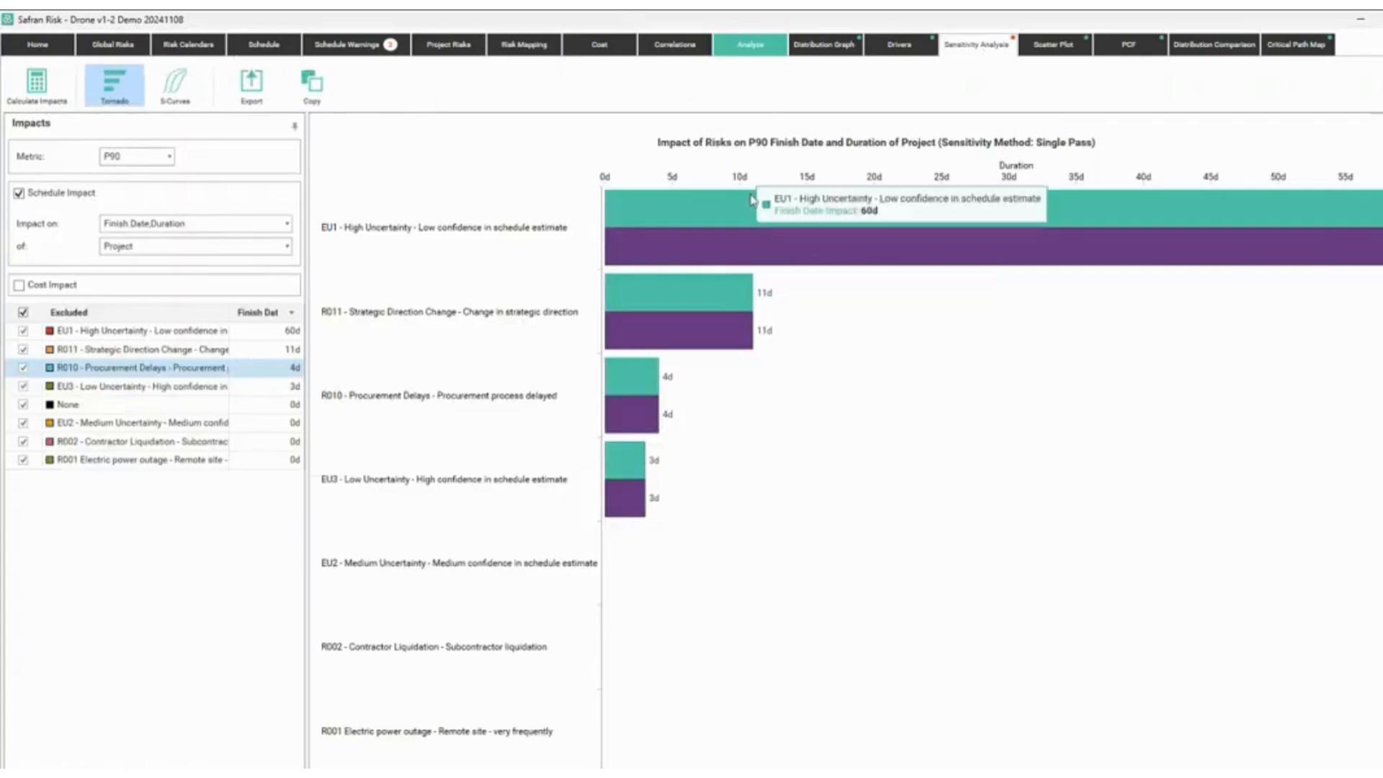
{"action": "left_click", "coordinate": [900, 45]}
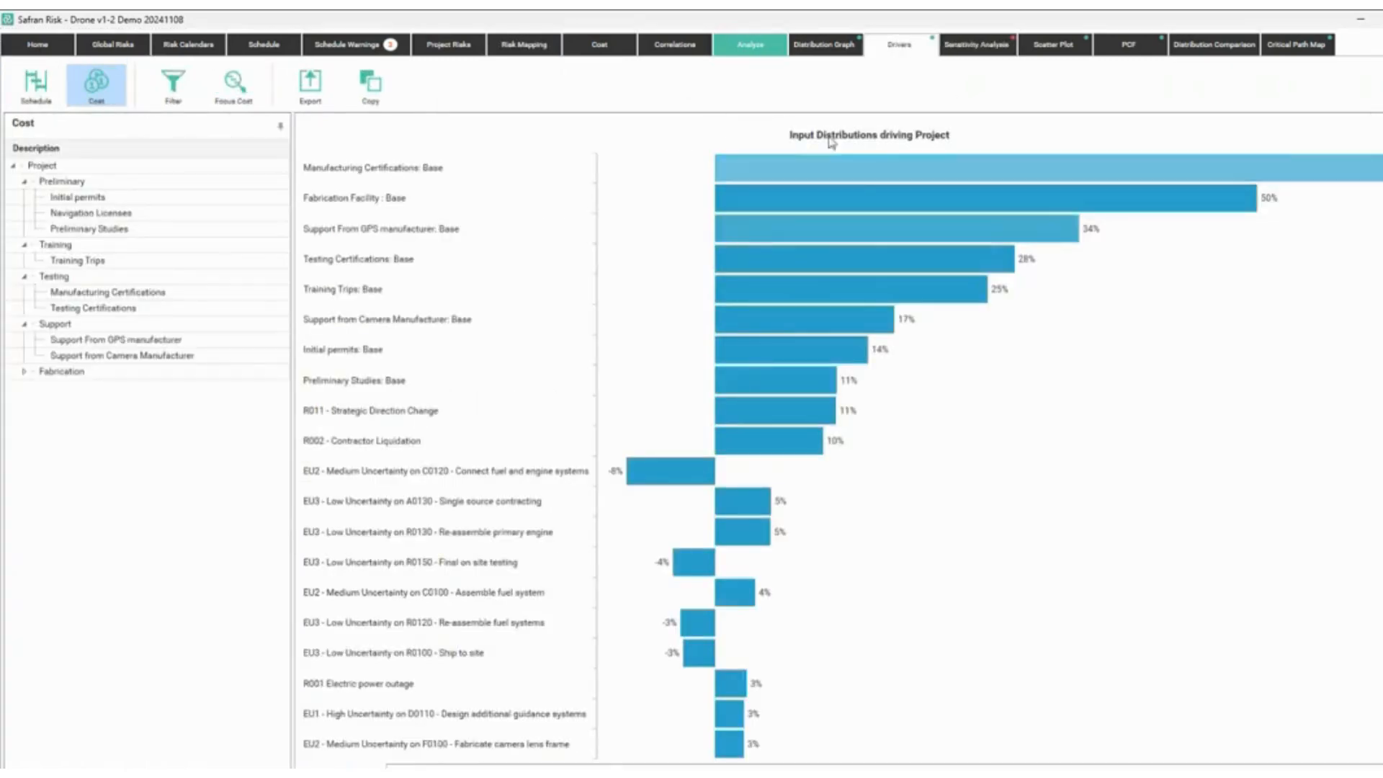
{"action": "left_click", "coordinate": [977, 45]}
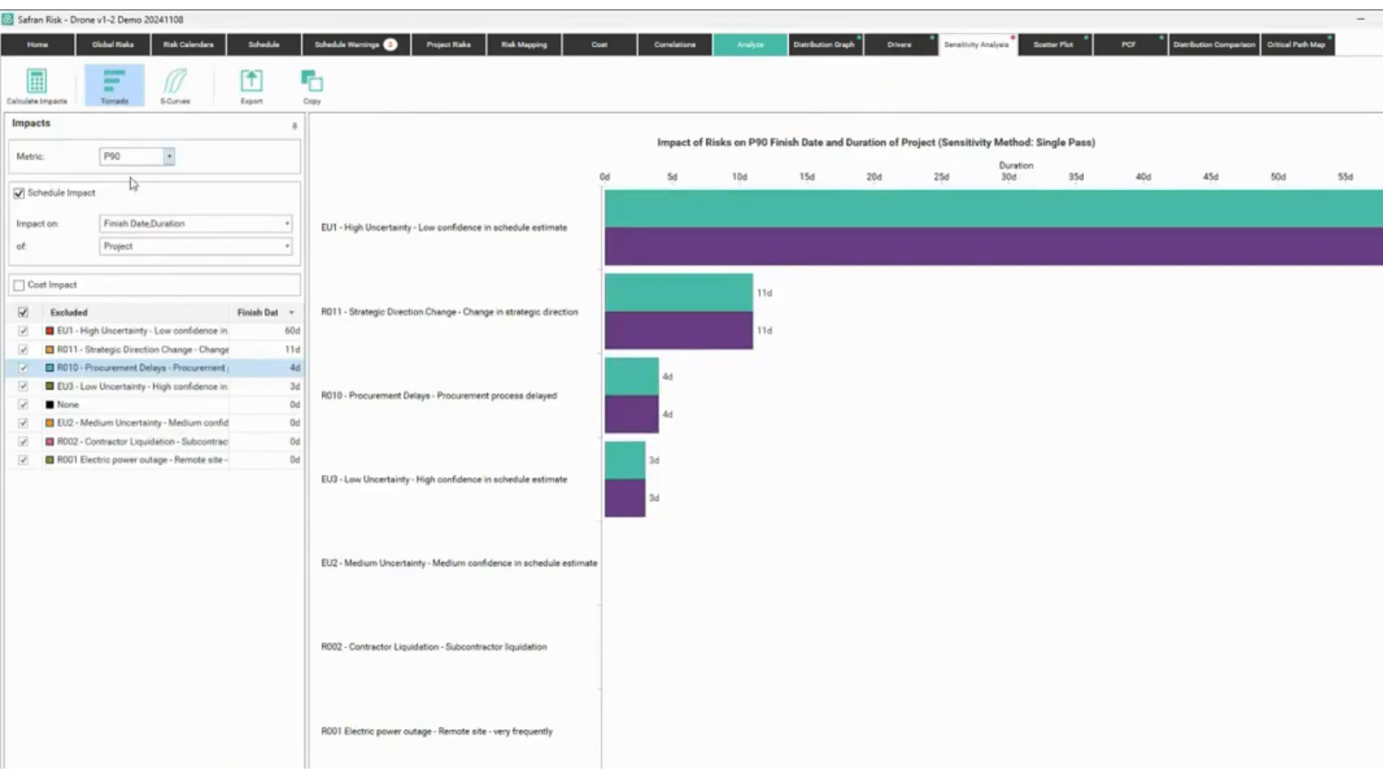
{"action": "left_click", "coordinate": [47, 290]}
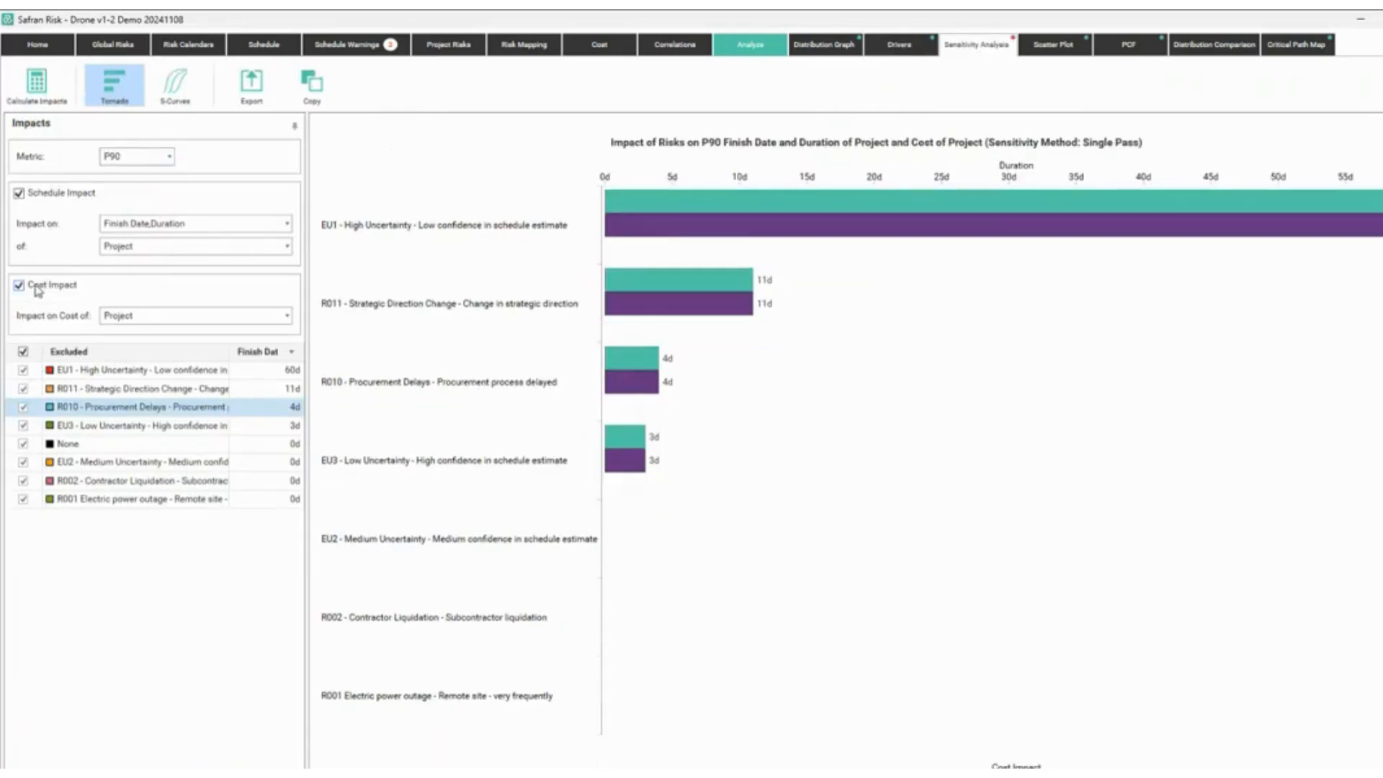
{"action": "left_click", "coordinate": [152, 317]}
{"action": "left_click", "coordinate": [153, 320]}
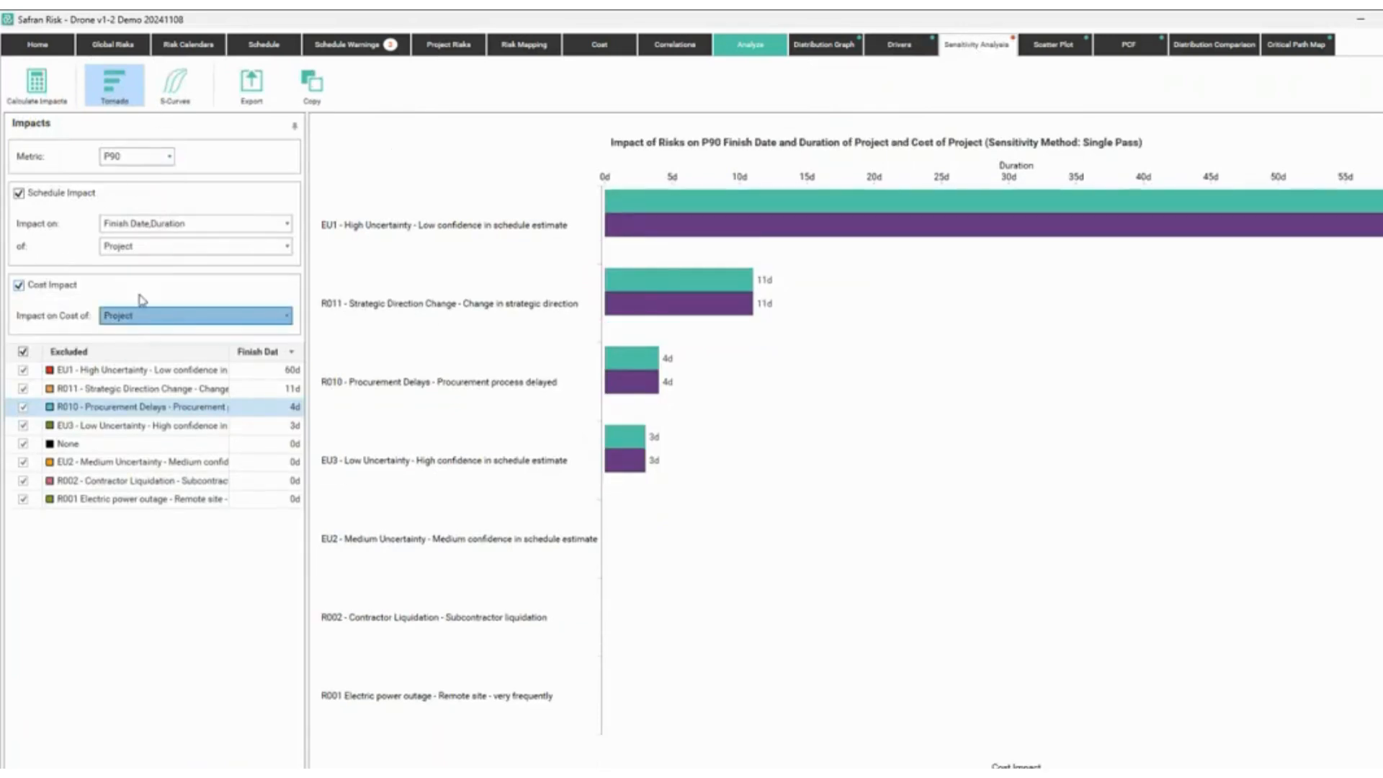
{"action": "left_click", "coordinate": [51, 92]}
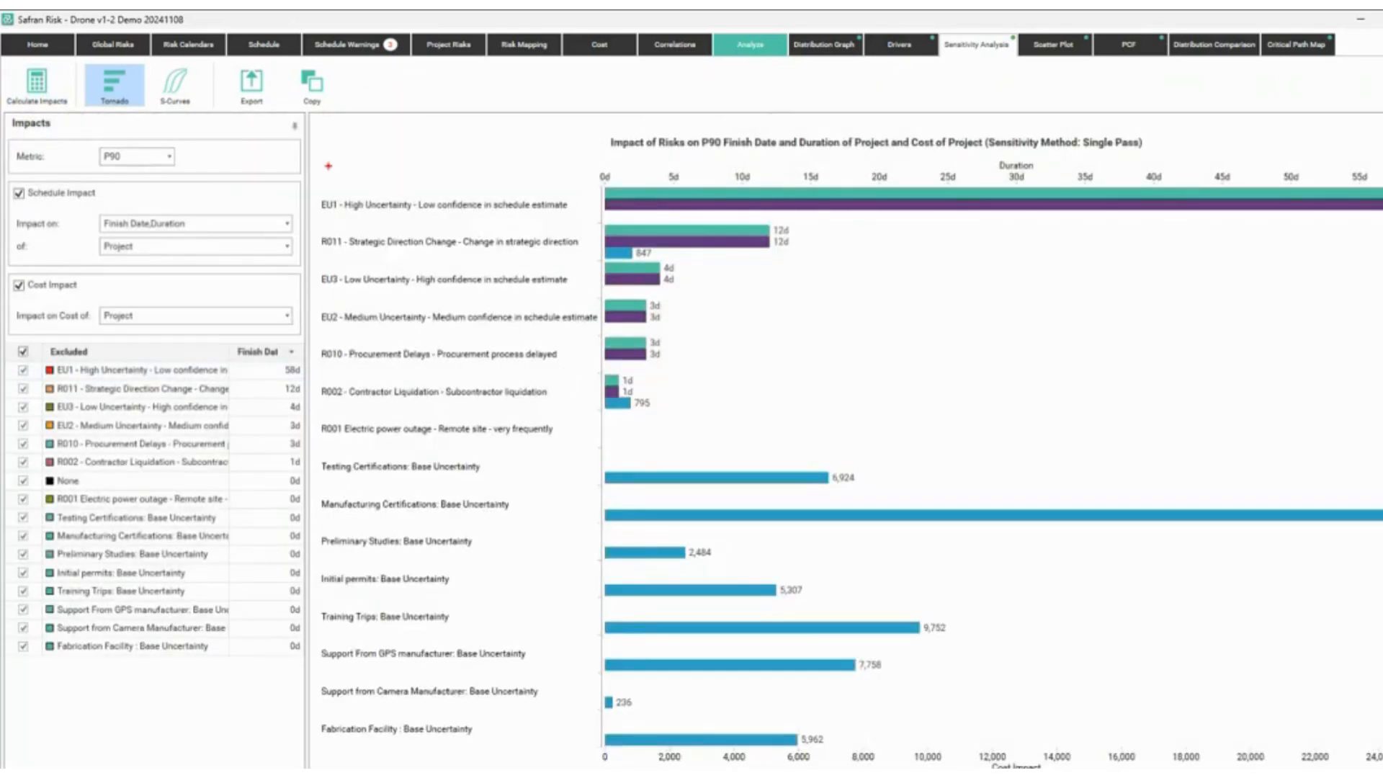
Highlight EU1, the R011 row with its 847 cost impact, and the R002 row.
{"action": "left_click_drag", "start_coordinate": [474, 180], "coordinate": [515, 189]}
{"action": "mouse_move", "coordinate": [306, 220]}
{"action": "left_mouse_down"}
{"action": "mouse_move", "coordinate": [771, 271]}
{"action": "mouse_move", "coordinate": [809, 272]}
{"action": "mouse_move", "coordinate": [829, 232]}
{"action": "left_mouse_up"}
{"action": "left_click_drag", "start_coordinate": [661, 255], "coordinate": [684, 250]}
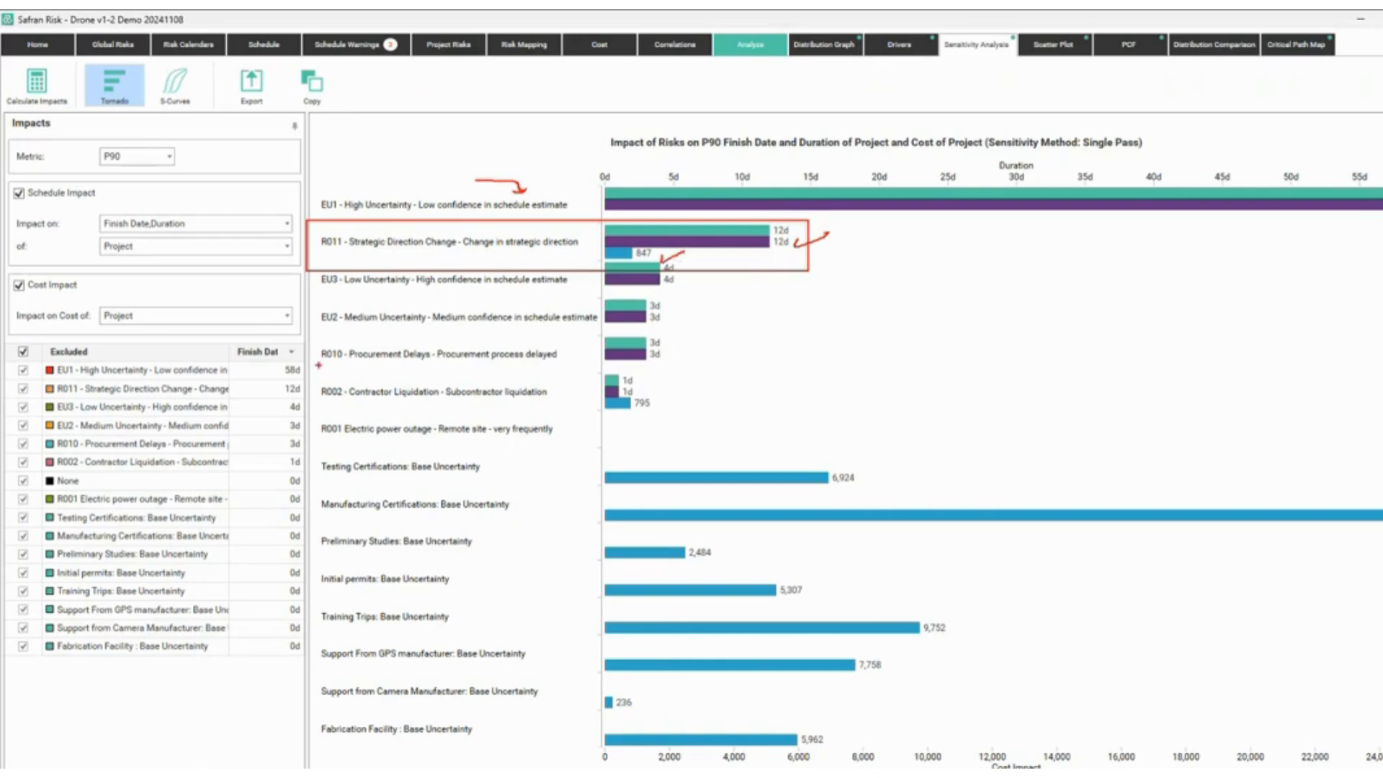
{"action": "mouse_move", "coordinate": [314, 368]}
{"action": "left_mouse_down"}
{"action": "mouse_move", "coordinate": [679, 419]}
{"action": "mouse_move", "coordinate": [667, 380]}
{"action": "mouse_move", "coordinate": [683, 407]}
{"action": "mouse_move", "coordinate": [705, 396]}
{"action": "left_mouse_up"}
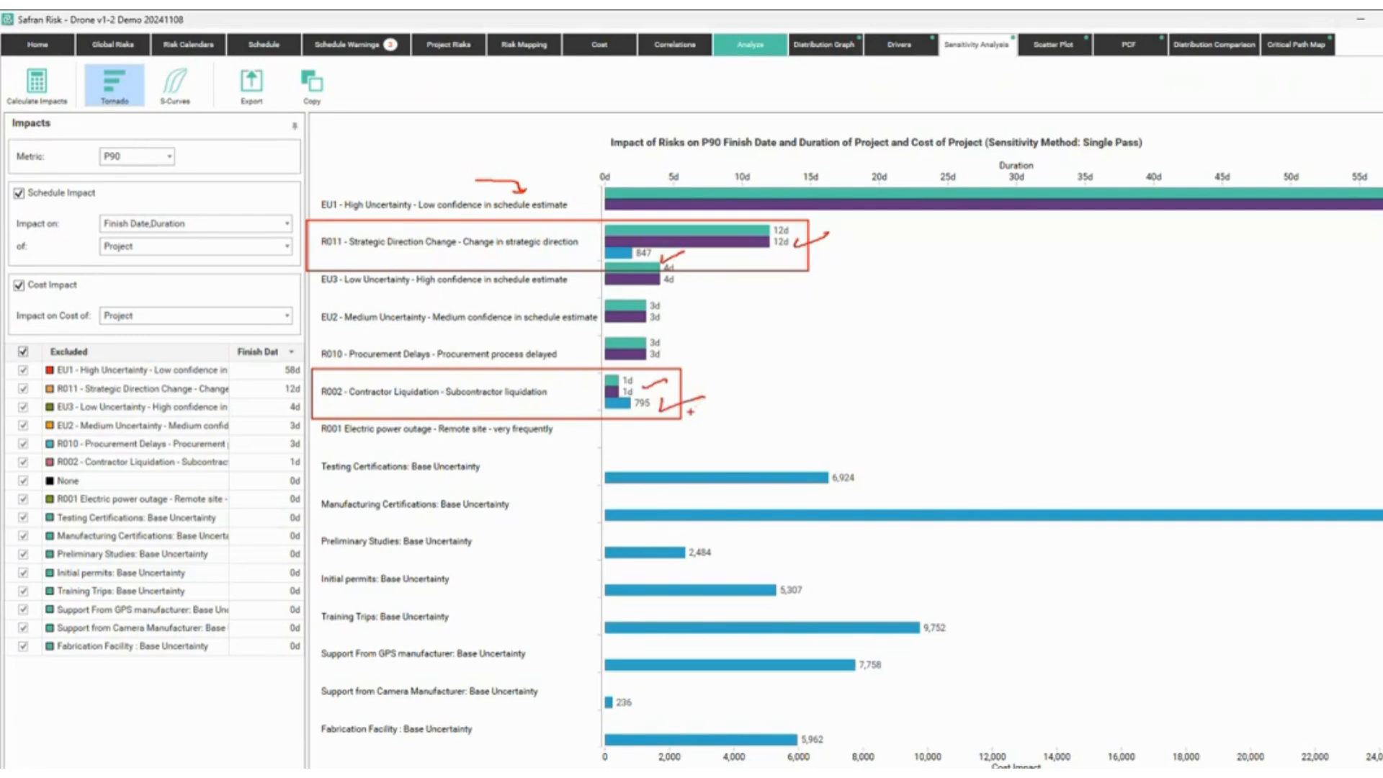
{"action": "key", "text": "Escape"}
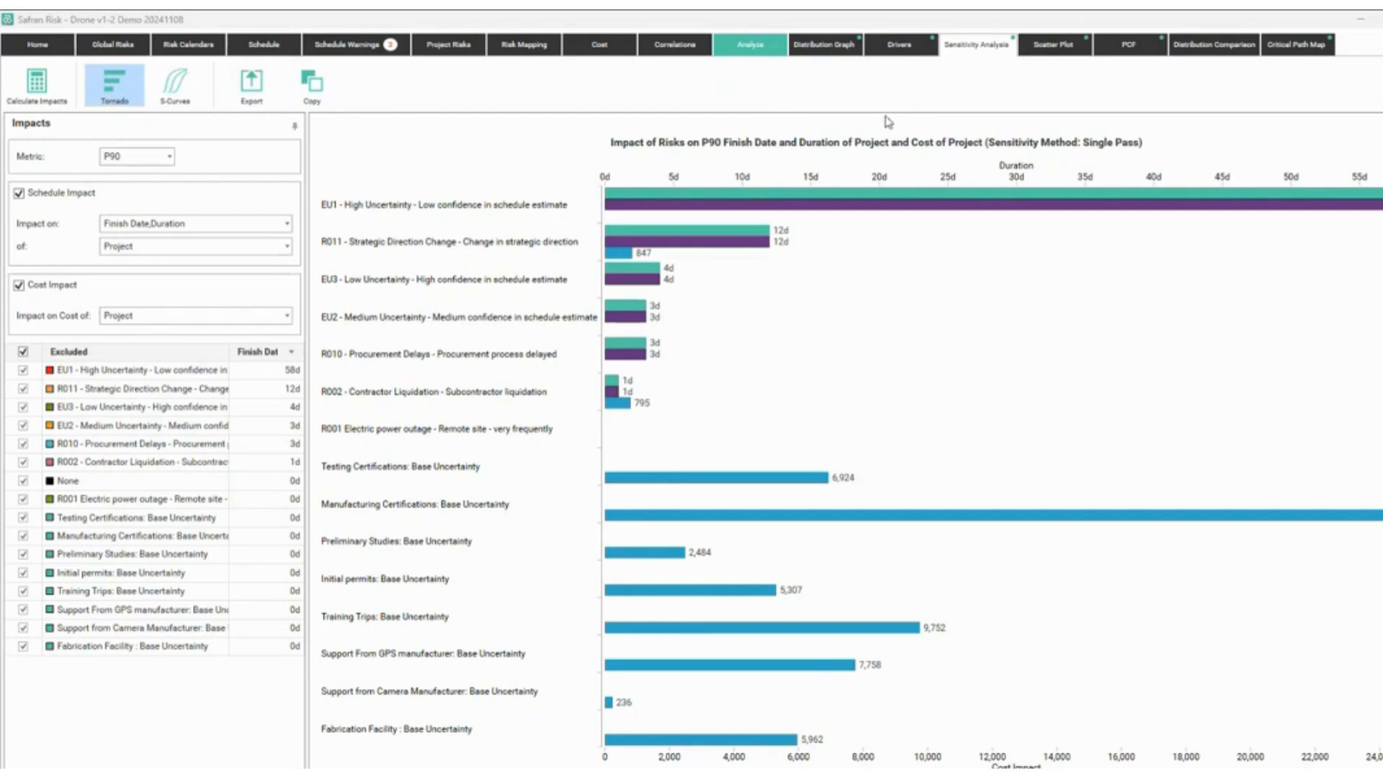
Colour the scatter plot points by Target values.
{"action": "left_click", "coordinate": [1052, 46]}
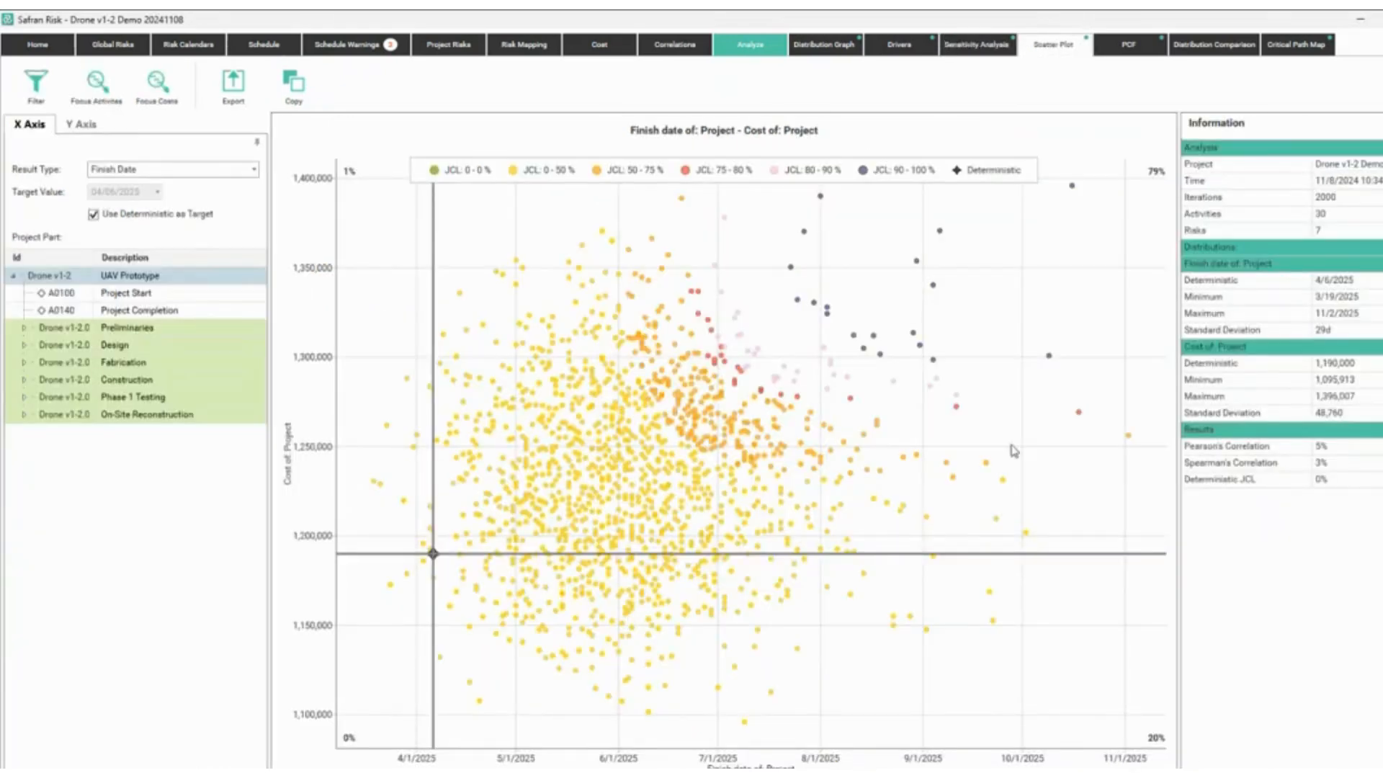
{"action": "left_click", "coordinate": [1377, 83]}
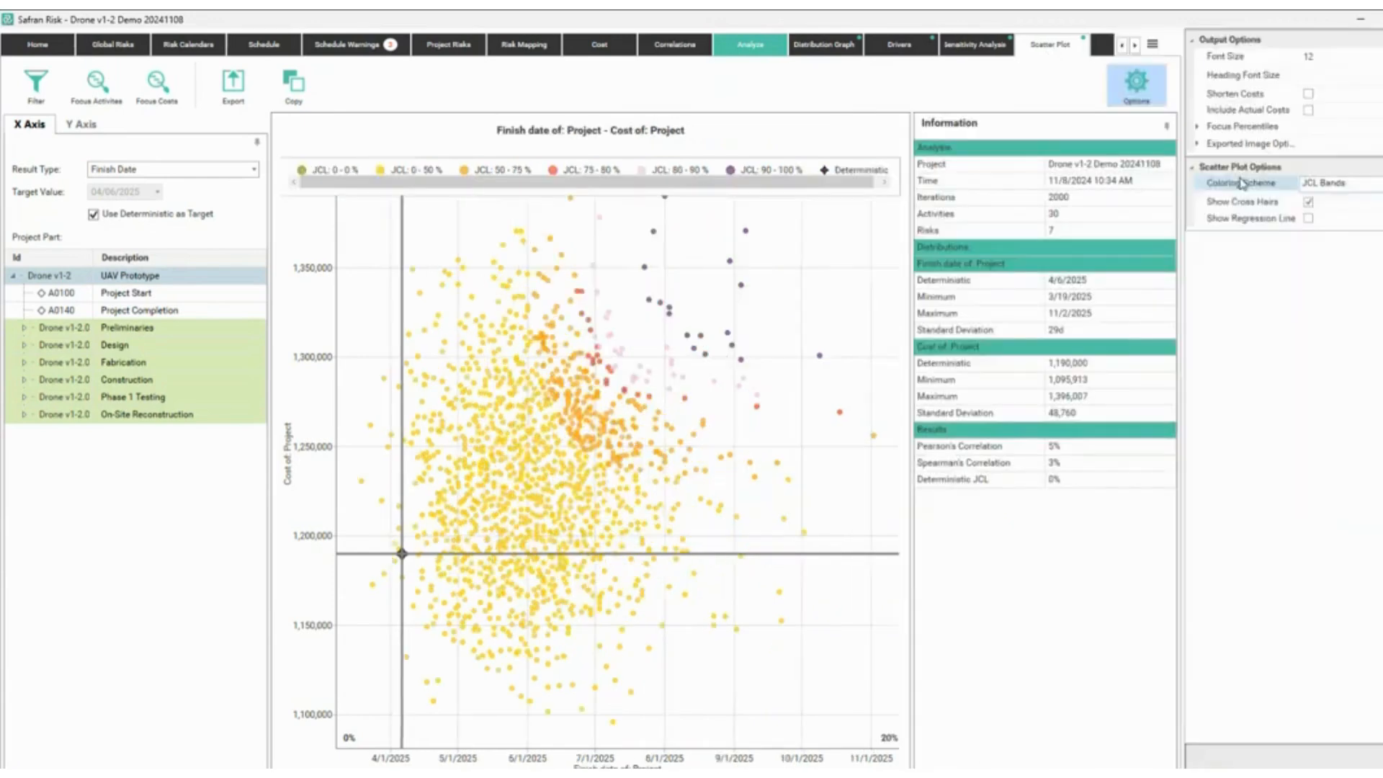
{"action": "left_click", "coordinate": [1329, 184]}
{"action": "left_click", "coordinate": [1332, 184]}
{"action": "left_click", "coordinate": [1329, 218]}
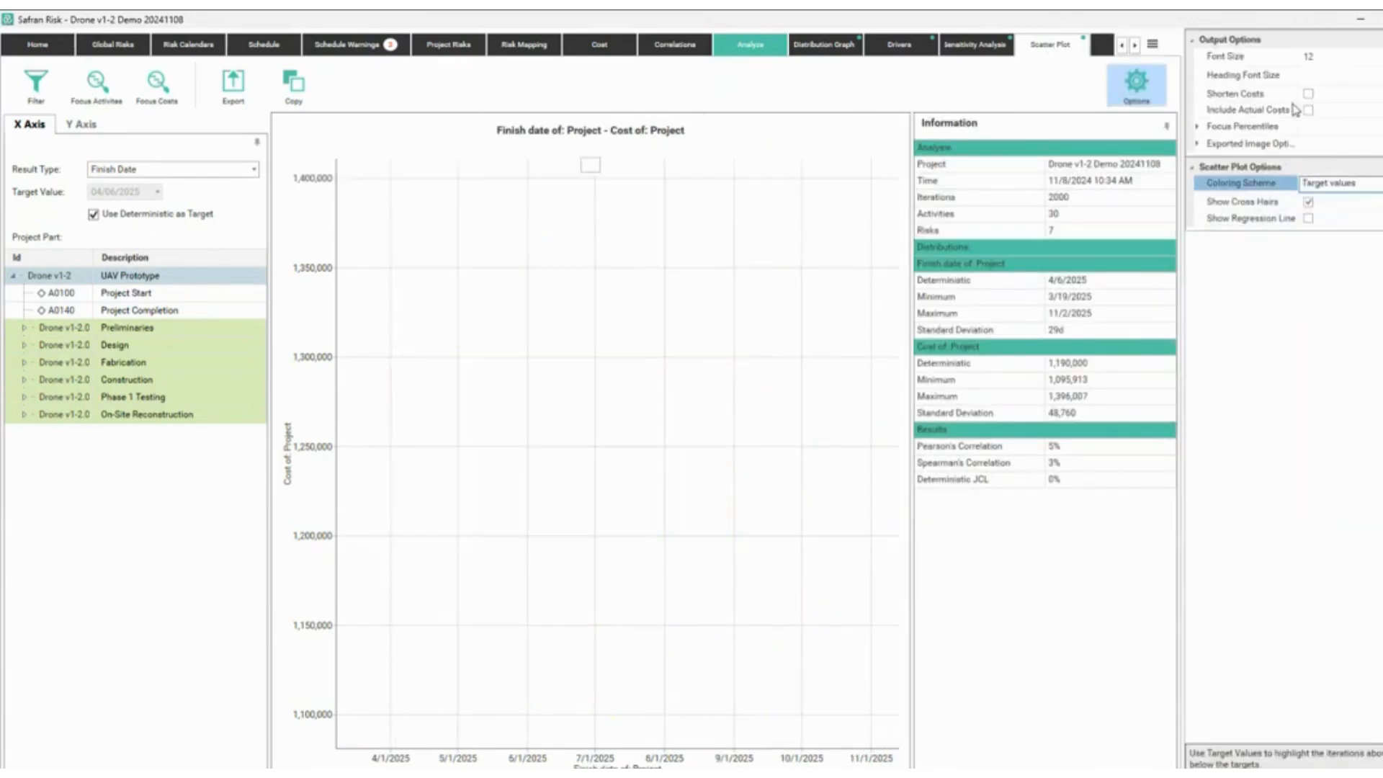
{"action": "left_click", "coordinate": [1135, 85]}
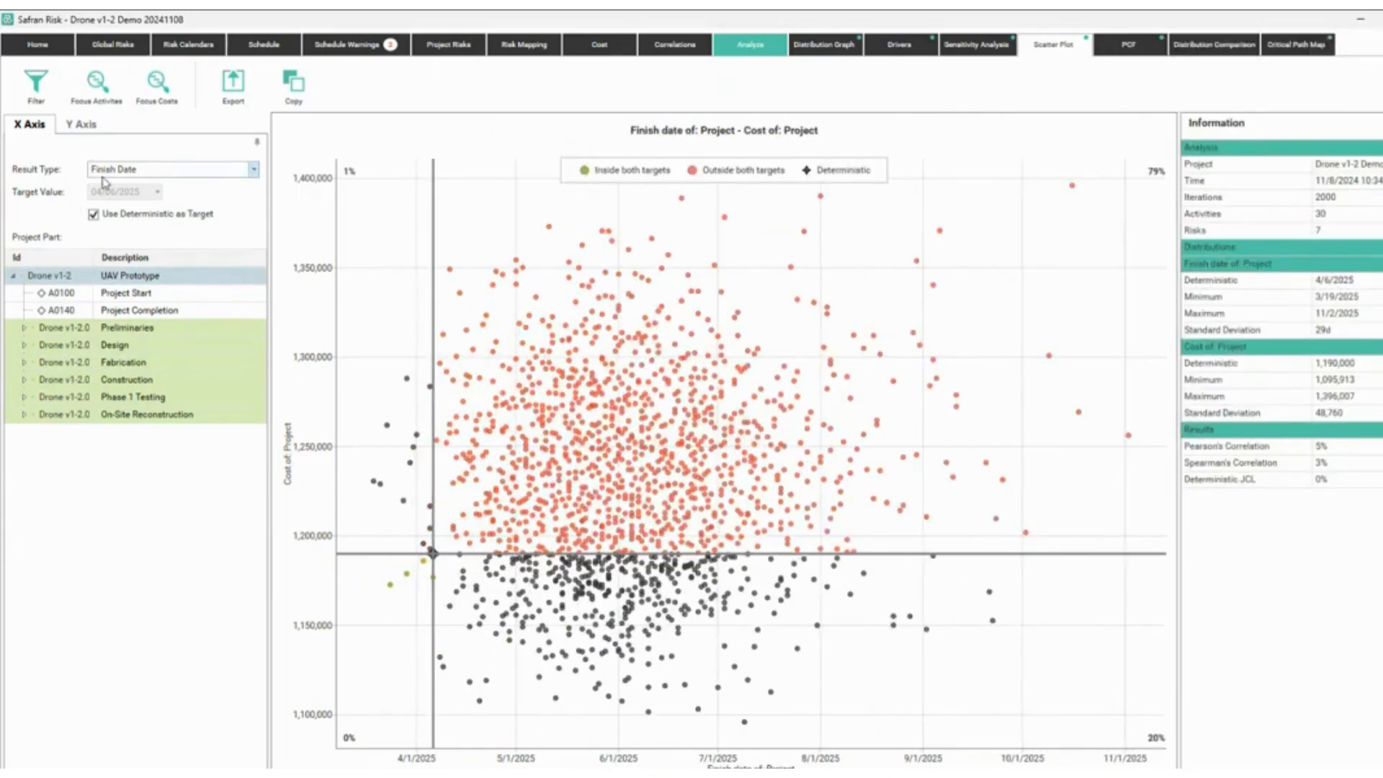
Plot Duration on the X axis with a 675d target, and drop the deterministic cost target.
{"action": "left_click", "coordinate": [128, 171]}
{"action": "left_click", "coordinate": [134, 186]}
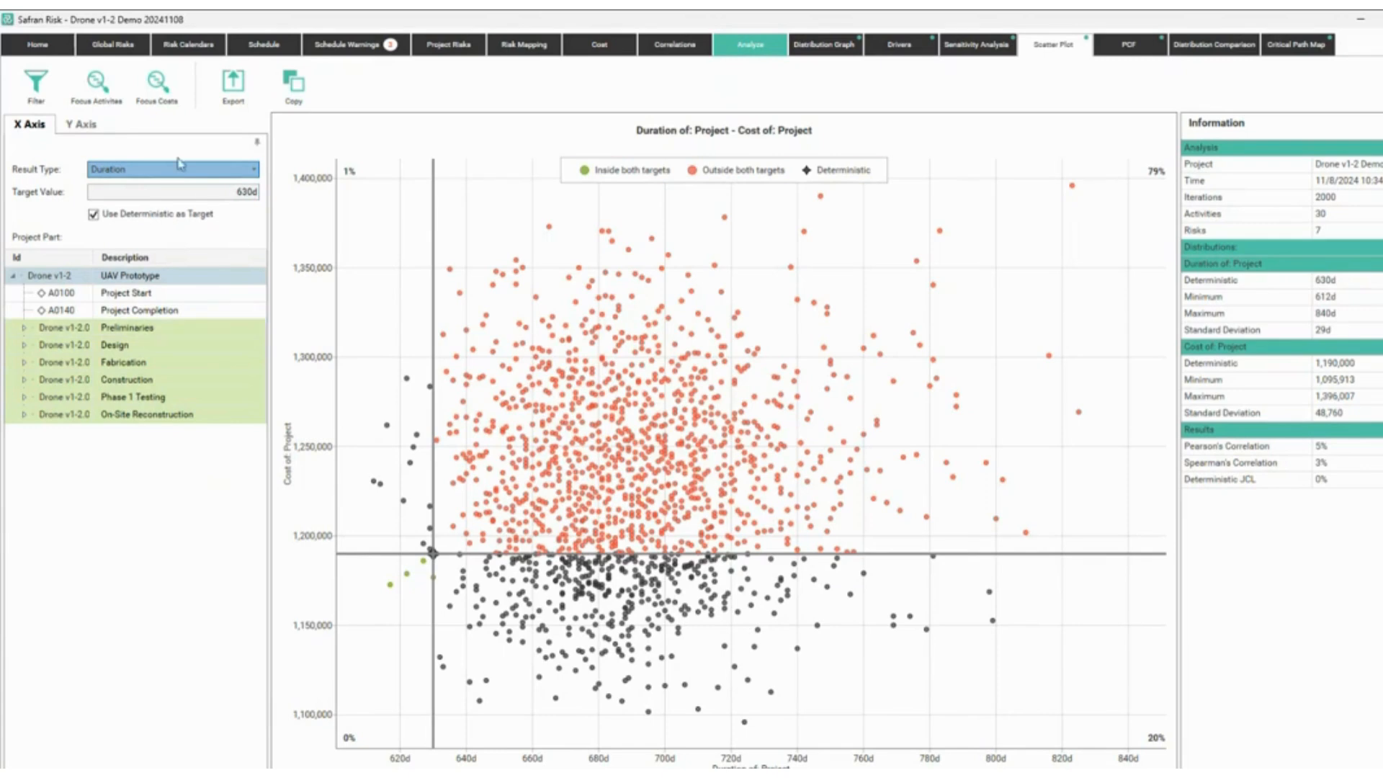
{"action": "left_click", "coordinate": [170, 215]}
{"action": "left_click_drag", "start_coordinate": [233, 193], "coordinate": [256, 194]}
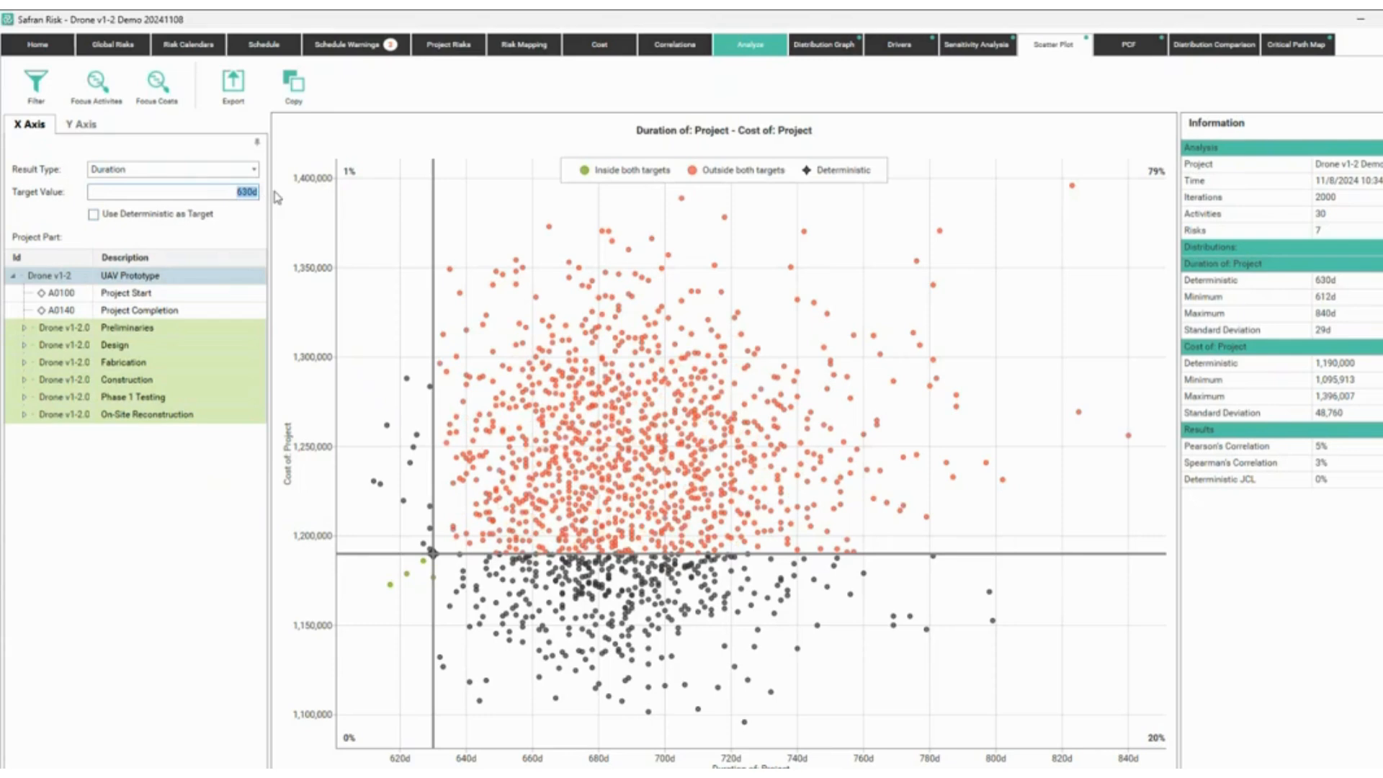
{"action": "type", "text": "675d"}
{"action": "key", "text": "Return"}
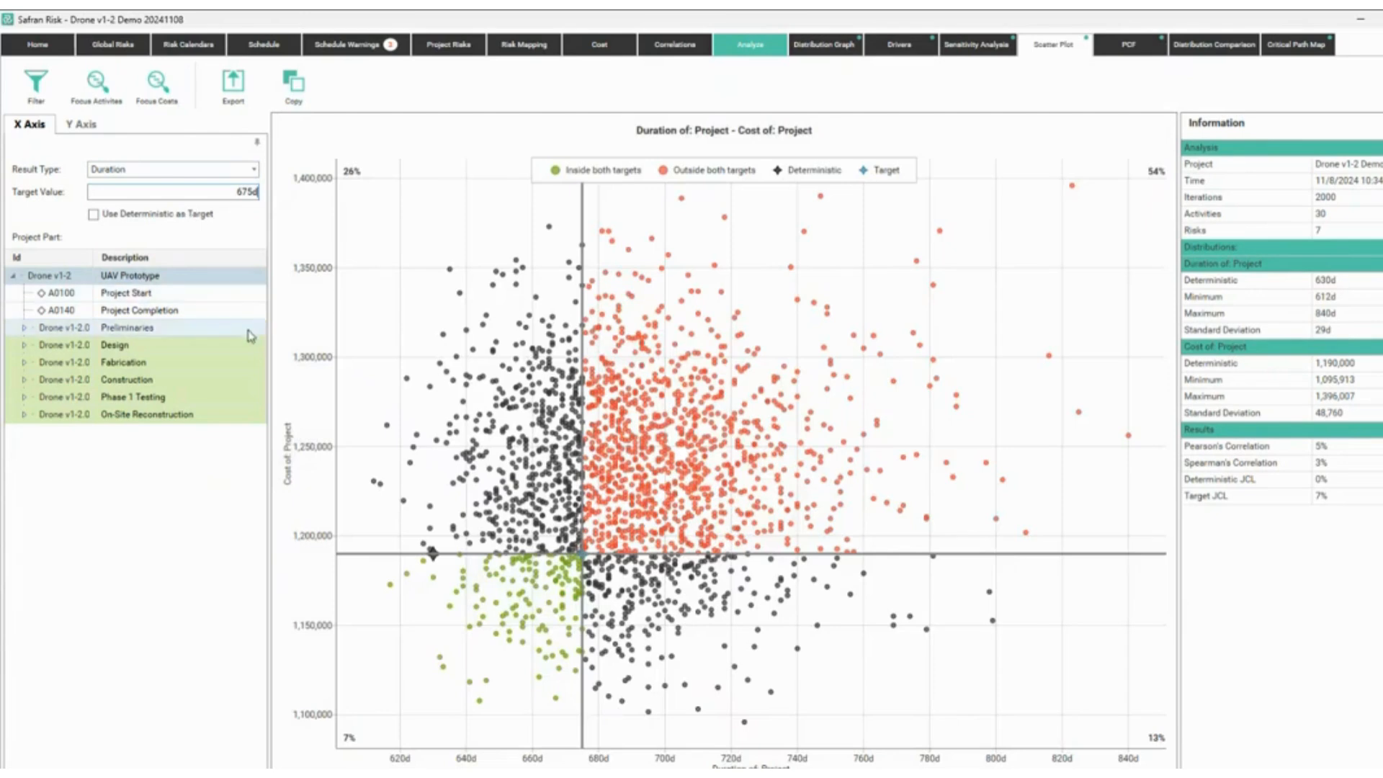
{"action": "left_click", "coordinate": [87, 127]}
{"action": "left_click", "coordinate": [164, 211]}
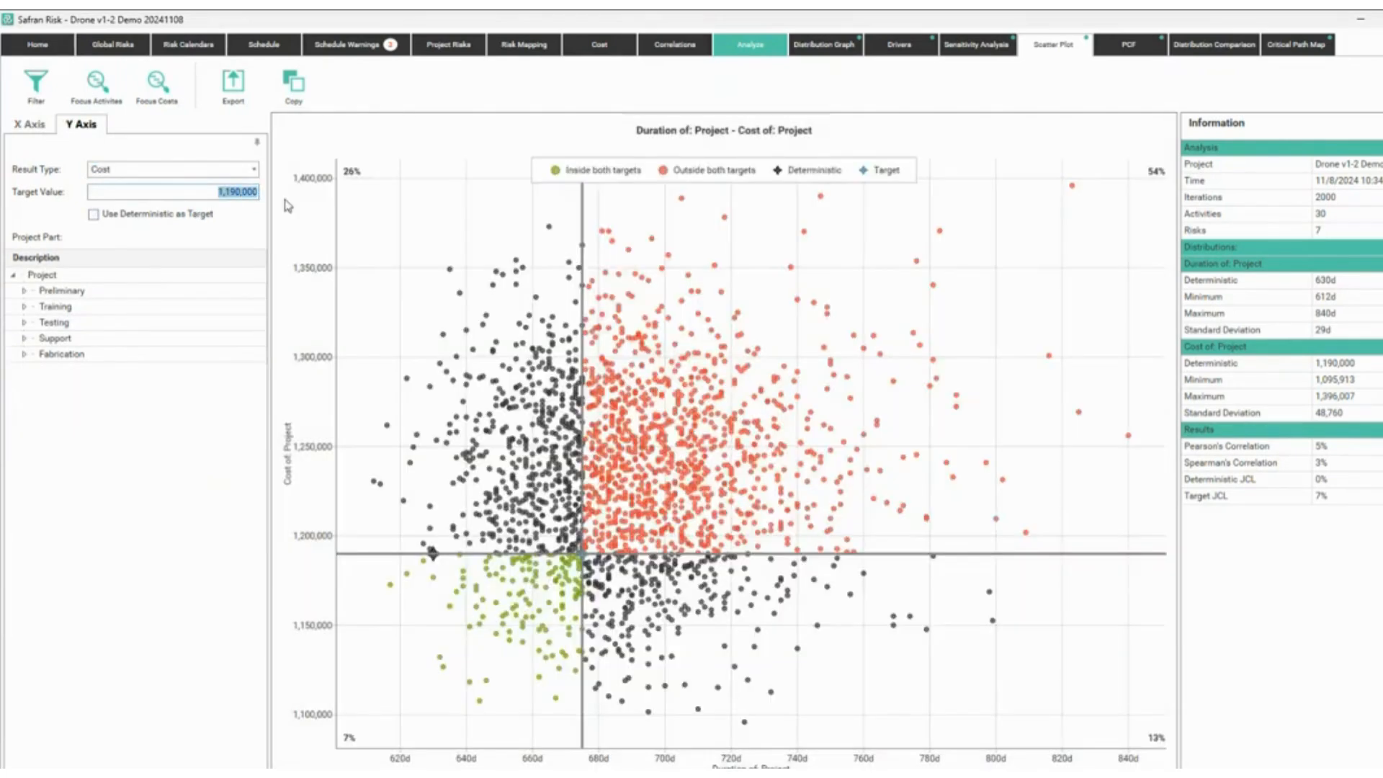
Set the cost target to 1,200,000 and mark the resulting 9% joint confidence.
{"action": "type", "text": "1,200,000"}
{"action": "key", "text": "Return"}
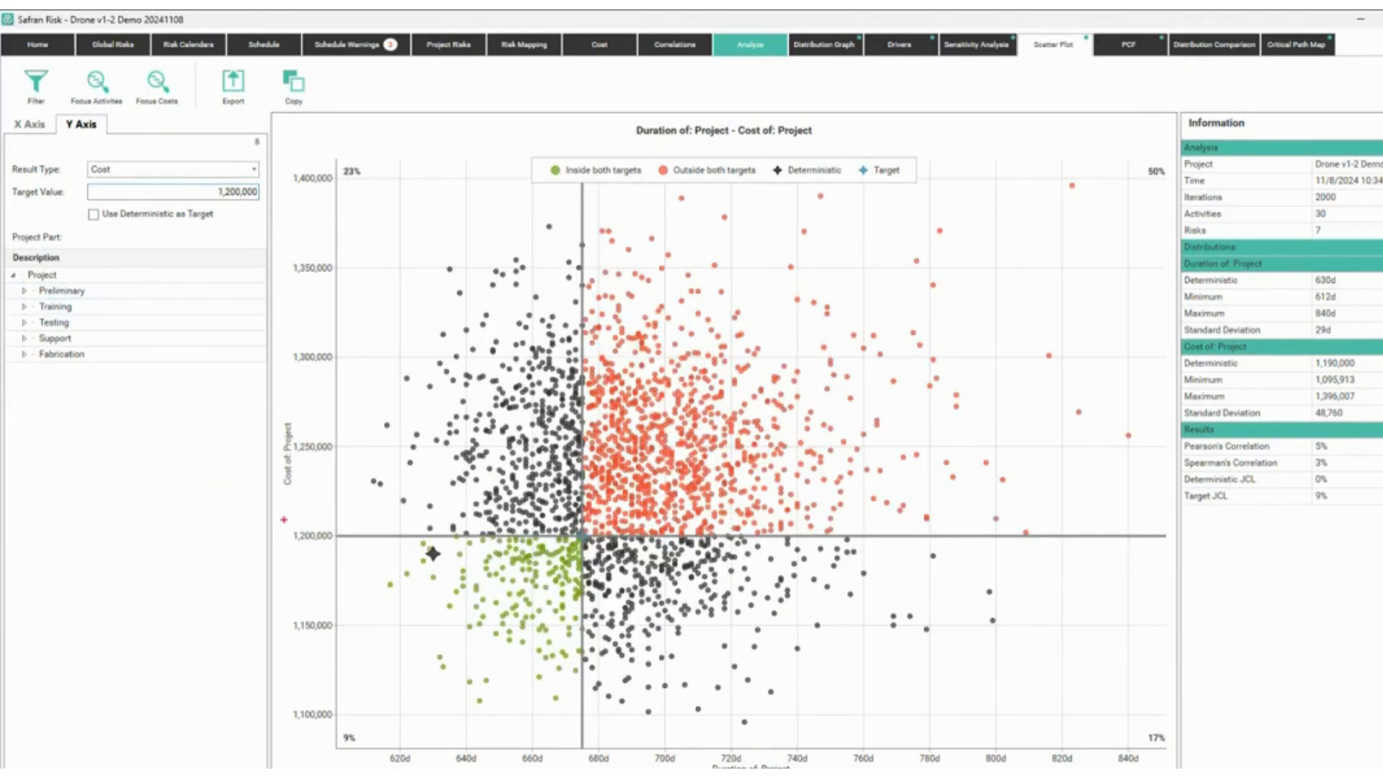
{"action": "left_click_drag", "start_coordinate": [284, 518], "coordinate": [344, 548]}
{"action": "mouse_move", "coordinate": [573, 699]}
{"action": "left_mouse_down"}
{"action": "mouse_move", "coordinate": [600, 564]}
{"action": "mouse_move", "coordinate": [533, 523]}
{"action": "mouse_move", "coordinate": [376, 544]}
{"action": "mouse_move", "coordinate": [565, 707]}
{"action": "left_mouse_up"}
{"action": "mouse_move", "coordinate": [342, 719]}
{"action": "left_mouse_down"}
{"action": "mouse_move", "coordinate": [335, 745]}
{"action": "mouse_move", "coordinate": [376, 740]}
{"action": "left_mouse_up"}
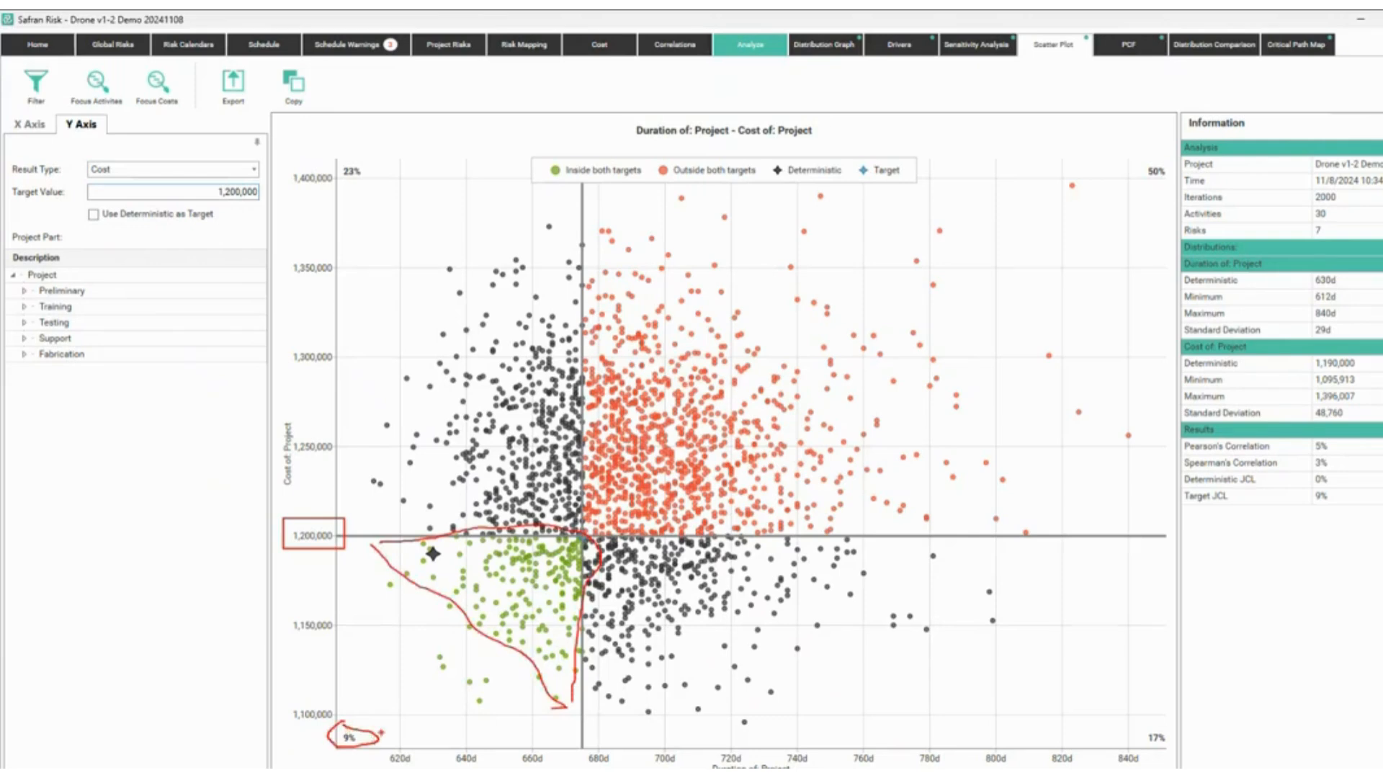
{"action": "key", "text": "Escape"}
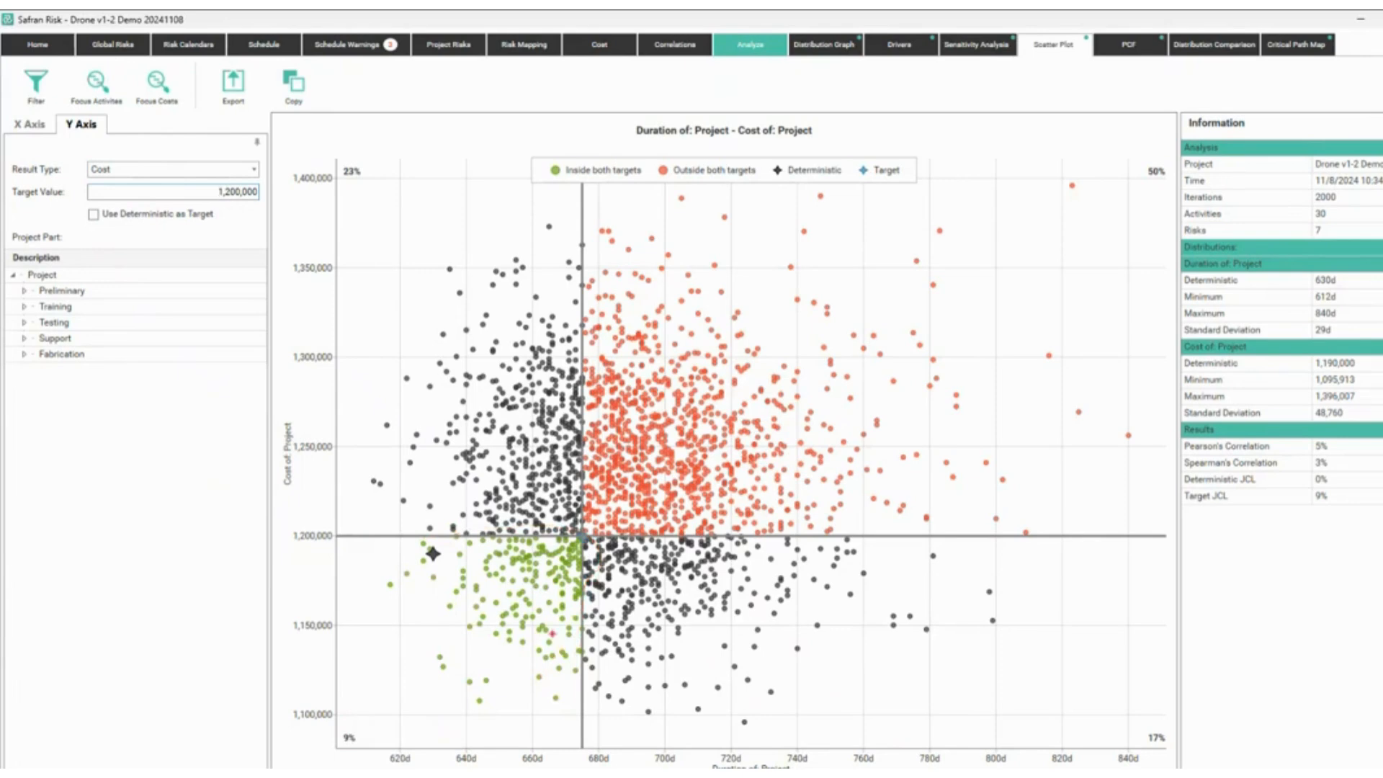
Point out the green points and note '32% prob less than 675d' on the chart.
{"action": "mouse_move", "coordinate": [568, 631]}
{"action": "left_mouse_down"}
{"action": "mouse_move", "coordinate": [531, 616]}
{"action": "mouse_move", "coordinate": [560, 583]}
{"action": "mouse_move", "coordinate": [525, 580]}
{"action": "left_mouse_up"}
{"action": "mouse_move", "coordinate": [531, 555]}
{"action": "left_mouse_down"}
{"action": "mouse_move", "coordinate": [534, 582]}
{"action": "mouse_move", "coordinate": [556, 585]}
{"action": "left_mouse_up"}
{"action": "mouse_move", "coordinate": [579, 460]}
{"action": "left_mouse_down"}
{"action": "mouse_move", "coordinate": [533, 450]}
{"action": "mouse_move", "coordinate": [569, 481]}
{"action": "left_mouse_up"}
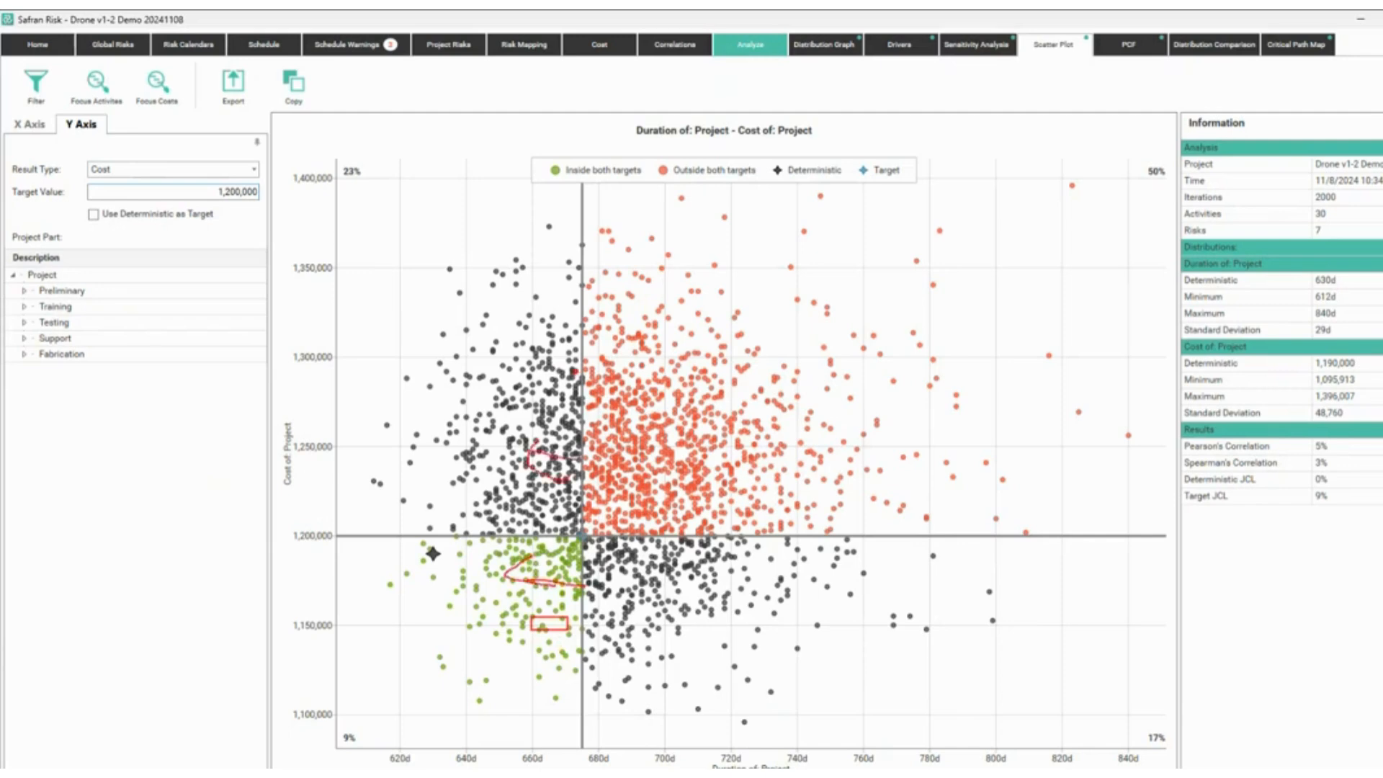
{"action": "left_click_drag", "start_coordinate": [544, 369], "coordinate": [563, 387]}
{"action": "mouse_move", "coordinate": [582, 322]}
{"action": "left_mouse_down"}
{"action": "mouse_move", "coordinate": [537, 312]}
{"action": "mouse_move", "coordinate": [529, 339]}
{"action": "left_mouse_up"}
{"action": "mouse_move", "coordinate": [345, 719]}
{"action": "left_mouse_down"}
{"action": "mouse_move", "coordinate": [314, 729]}
{"action": "mouse_move", "coordinate": [357, 731]}
{"action": "mouse_move", "coordinate": [338, 720]}
{"action": "mouse_move", "coordinate": [377, 556]}
{"action": "mouse_move", "coordinate": [349, 166]}
{"action": "mouse_move", "coordinate": [369, 184]}
{"action": "mouse_move", "coordinate": [343, 178]}
{"action": "left_mouse_up"}
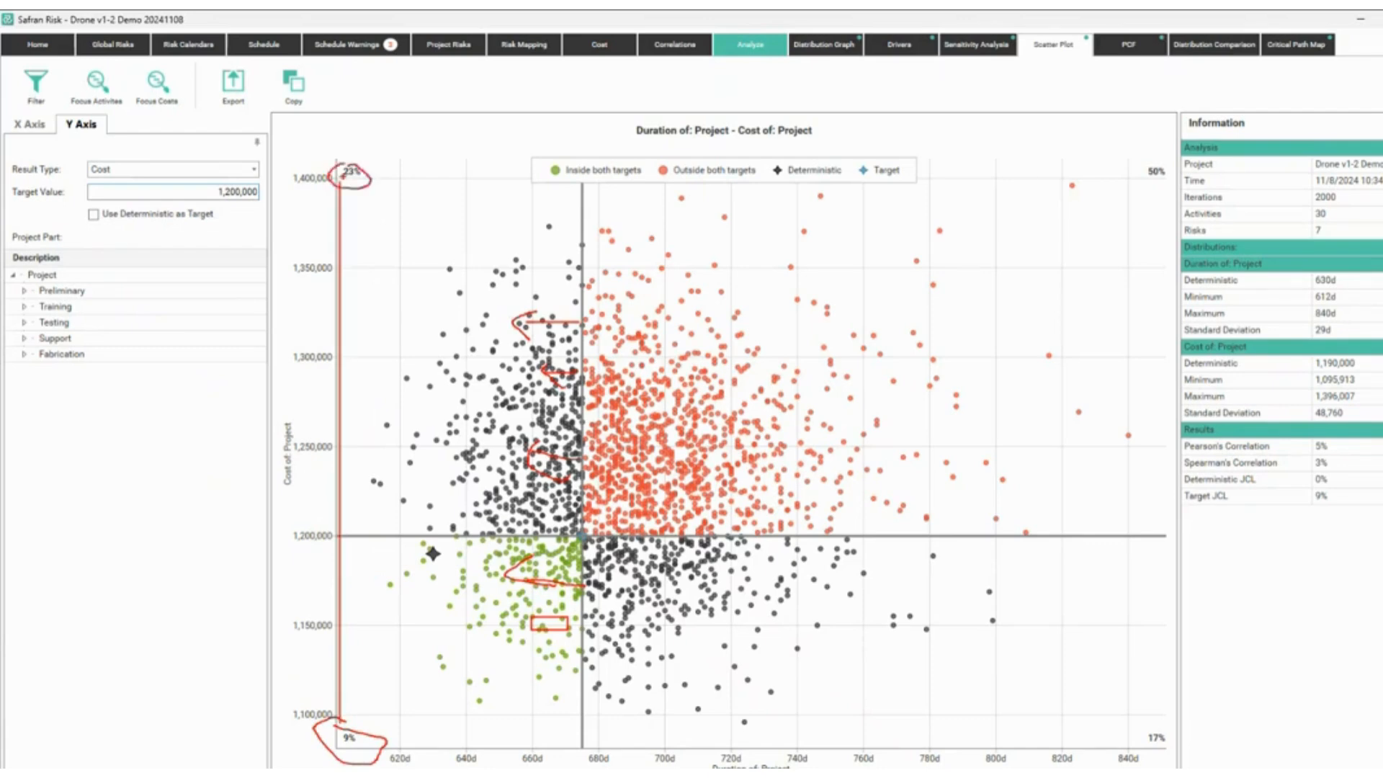
{"action": "type", "text": "t32% prob"}
{"action": "key", "text": "Return"}
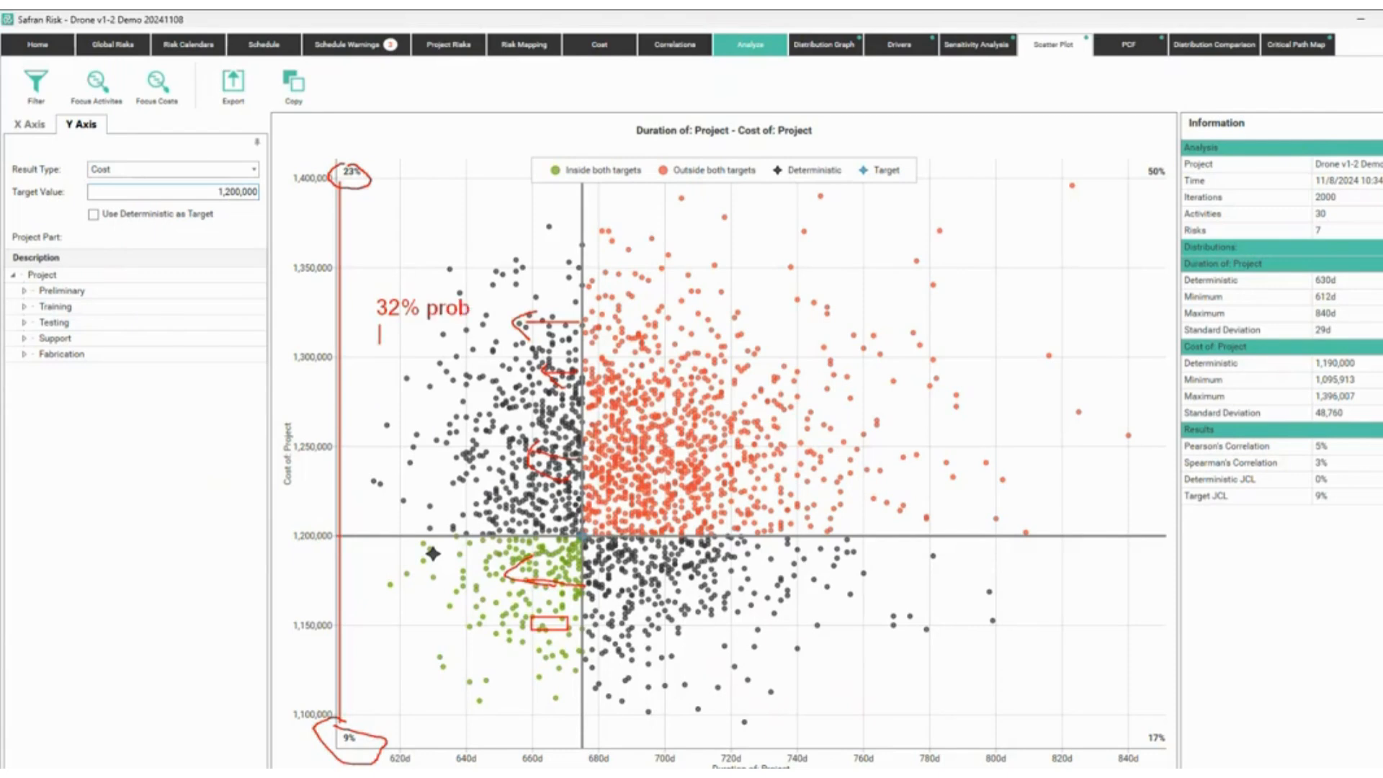
{"action": "type", "text": "less than 675d"}
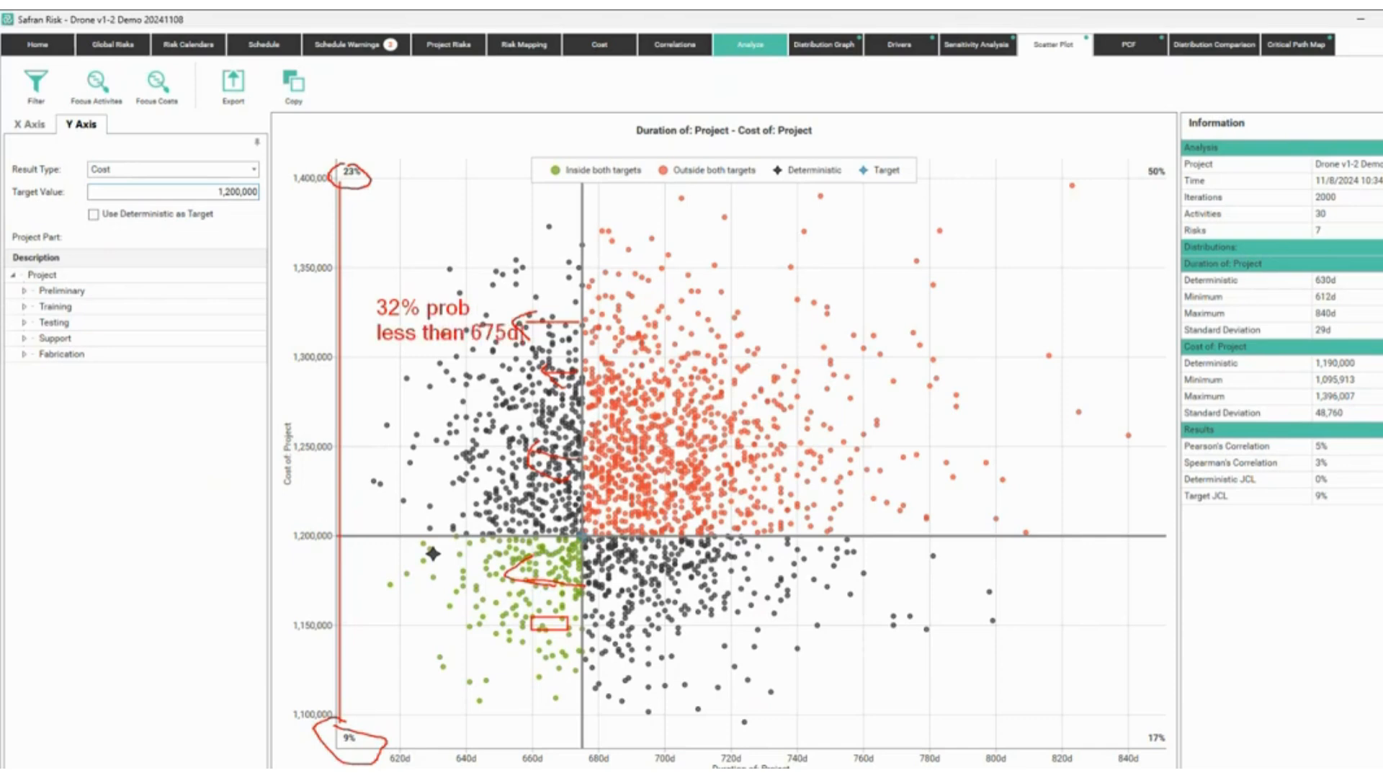
{"action": "key", "text": "Escape"}
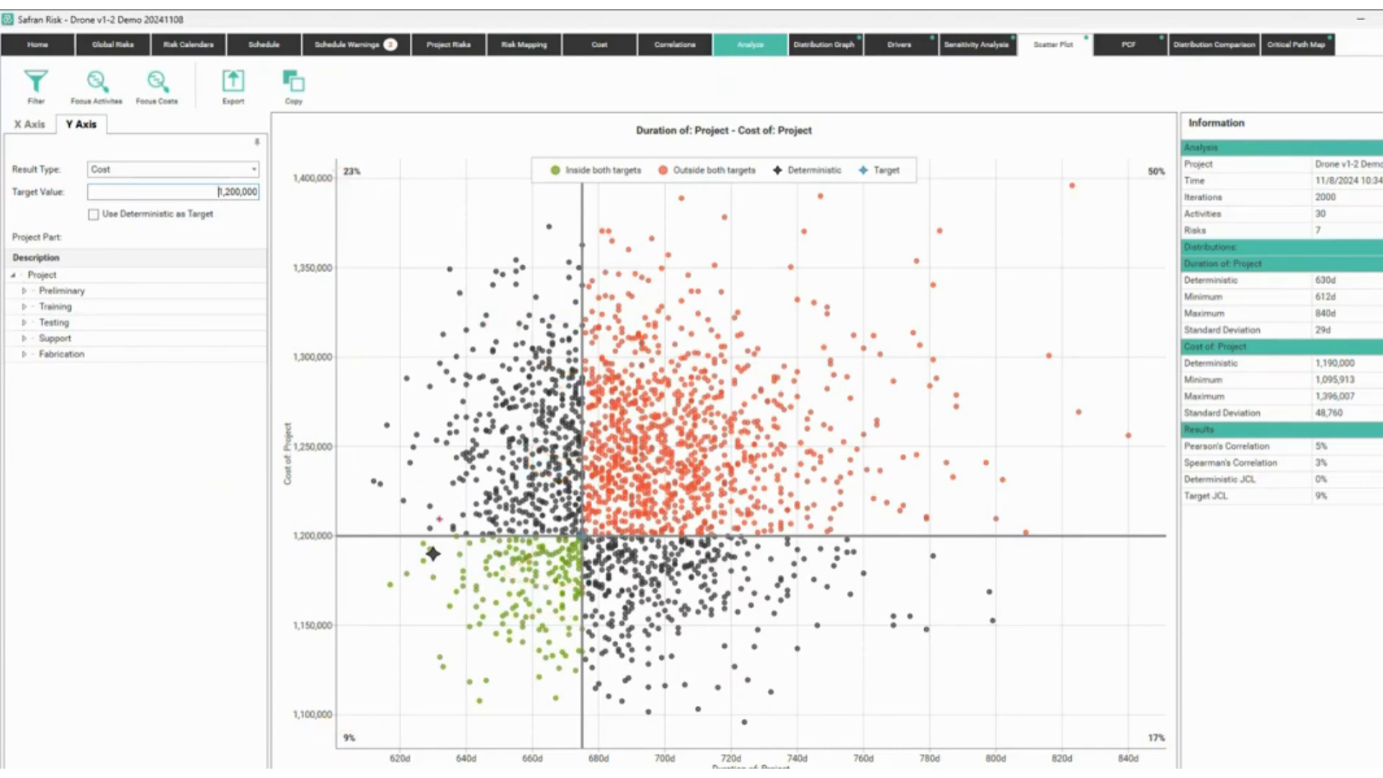
Sketch red marks over the orange points and 50% corner, then reopen the scatter plot options.
{"action": "mouse_move", "coordinate": [429, 528]}
{"action": "left_mouse_down"}
{"action": "mouse_move", "coordinate": [432, 488]}
{"action": "mouse_move", "coordinate": [463, 482]}
{"action": "left_mouse_up"}
{"action": "mouse_move", "coordinate": [618, 531]}
{"action": "left_mouse_down"}
{"action": "mouse_move", "coordinate": [633, 462]}
{"action": "mouse_move", "coordinate": [658, 506]}
{"action": "left_mouse_up"}
{"action": "mouse_move", "coordinate": [773, 529]}
{"action": "left_mouse_down"}
{"action": "mouse_move", "coordinate": [783, 484]}
{"action": "mouse_move", "coordinate": [811, 505]}
{"action": "left_mouse_up"}
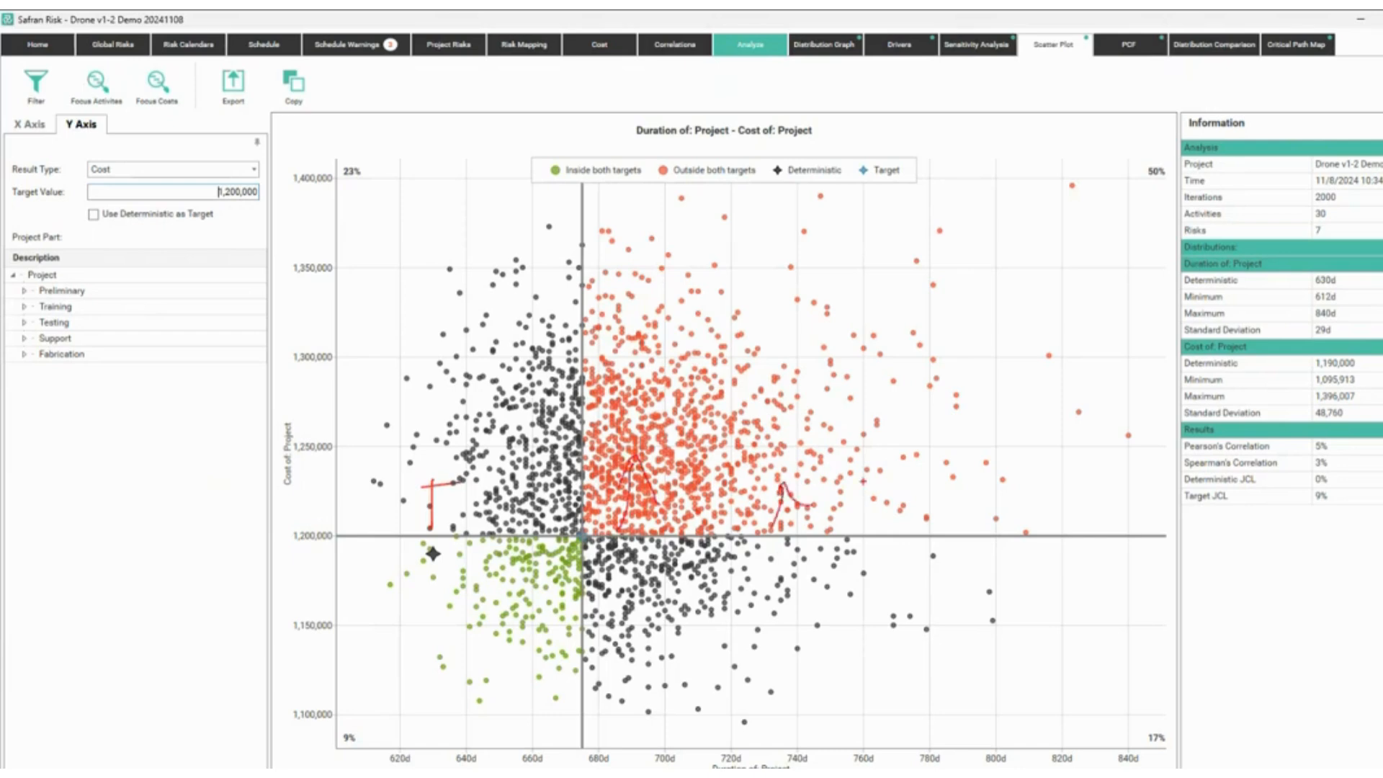
{"action": "mouse_move", "coordinate": [1138, 155]}
{"action": "left_mouse_down"}
{"action": "mouse_move", "coordinate": [1181, 152]}
{"action": "mouse_move", "coordinate": [587, 171]}
{"action": "mouse_move", "coordinate": [378, 170]}
{"action": "mouse_move", "coordinate": [330, 155]}
{"action": "left_mouse_up"}
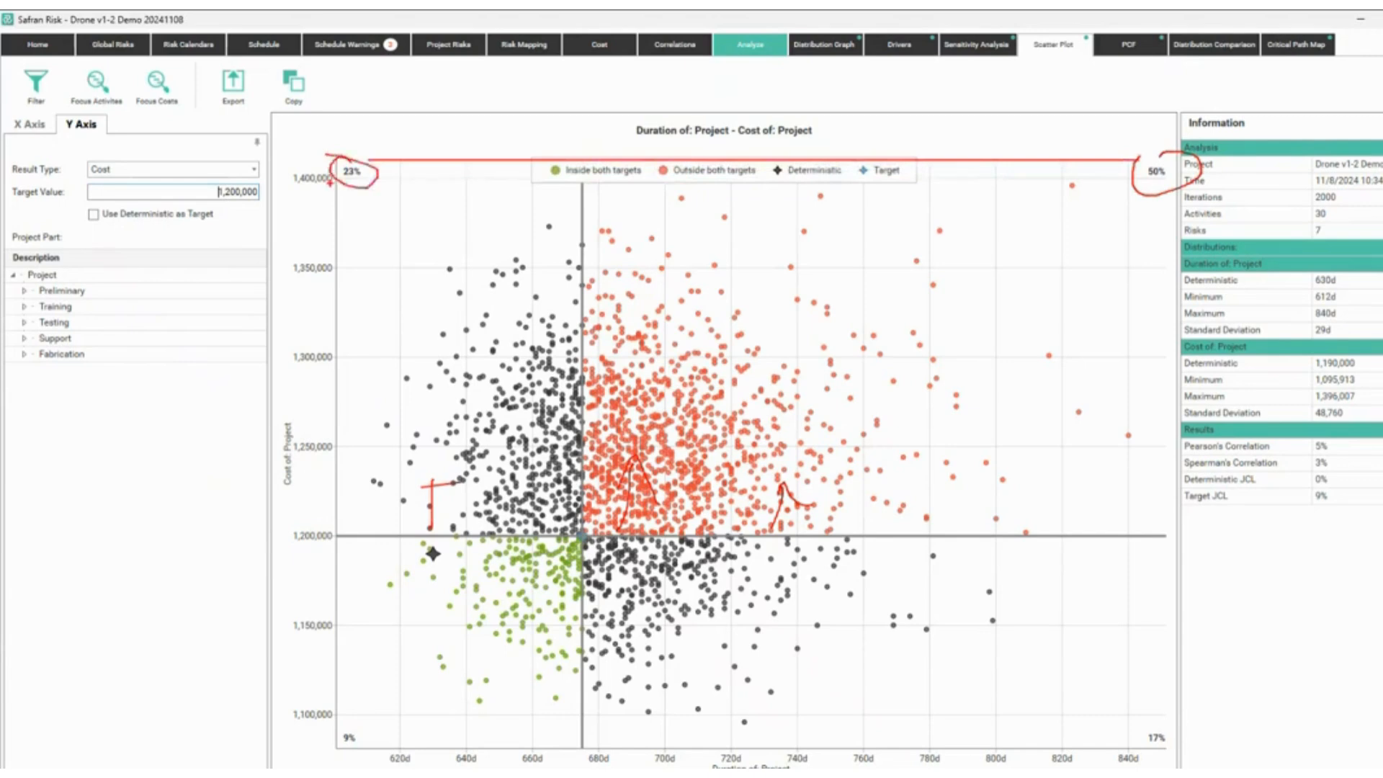
{"action": "key", "text": "Escape"}
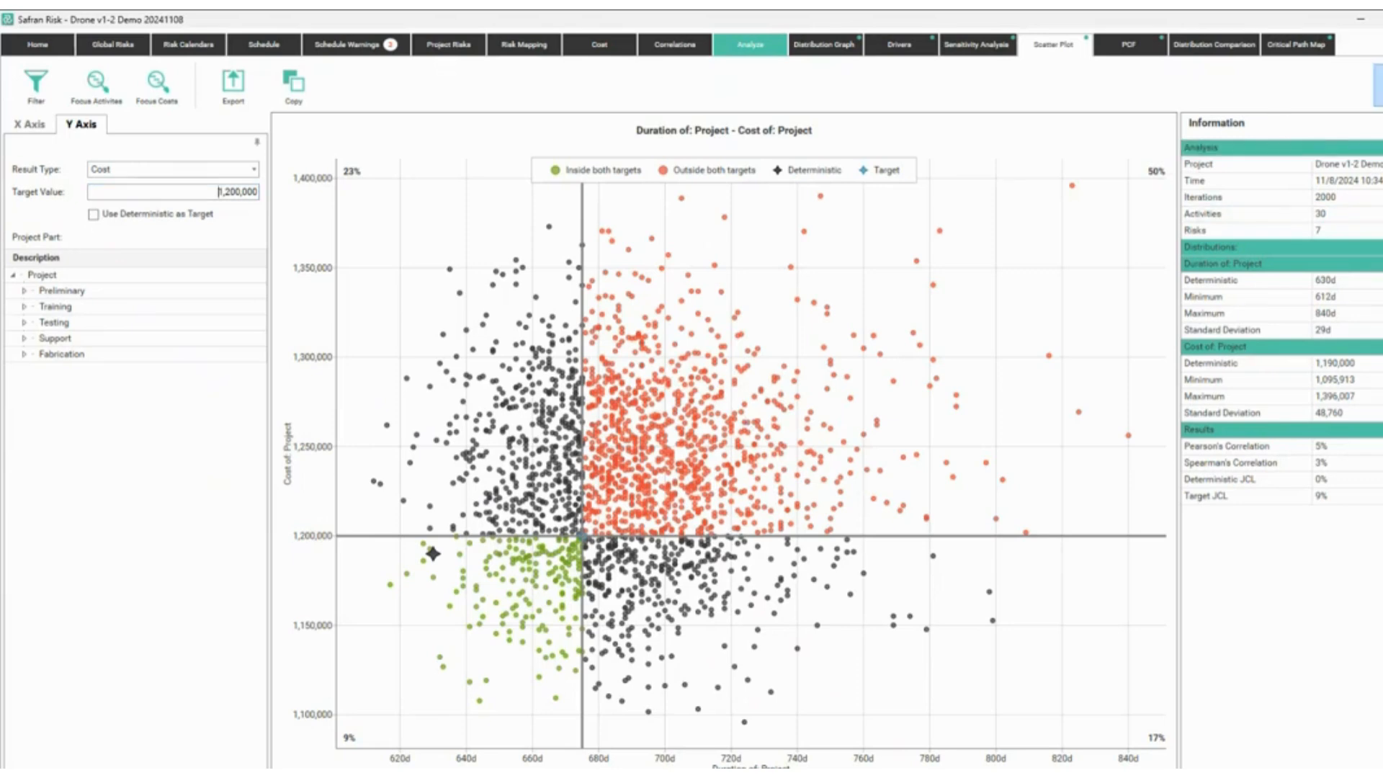
{"action": "left_click", "coordinate": [1378, 85]}
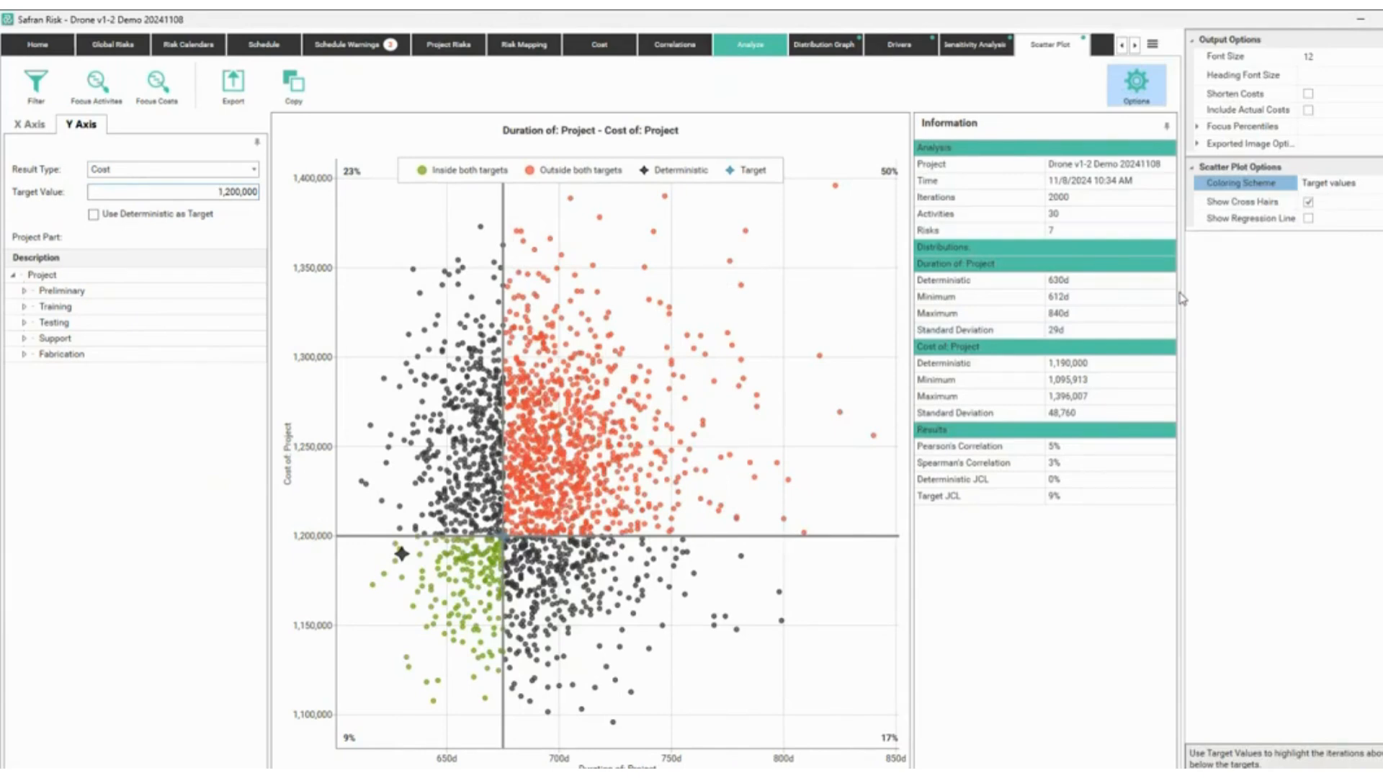
Colour the scatter plot by JCL Bands and close the Options panel to widen the chart.
{"action": "left_click", "coordinate": [1344, 179]}
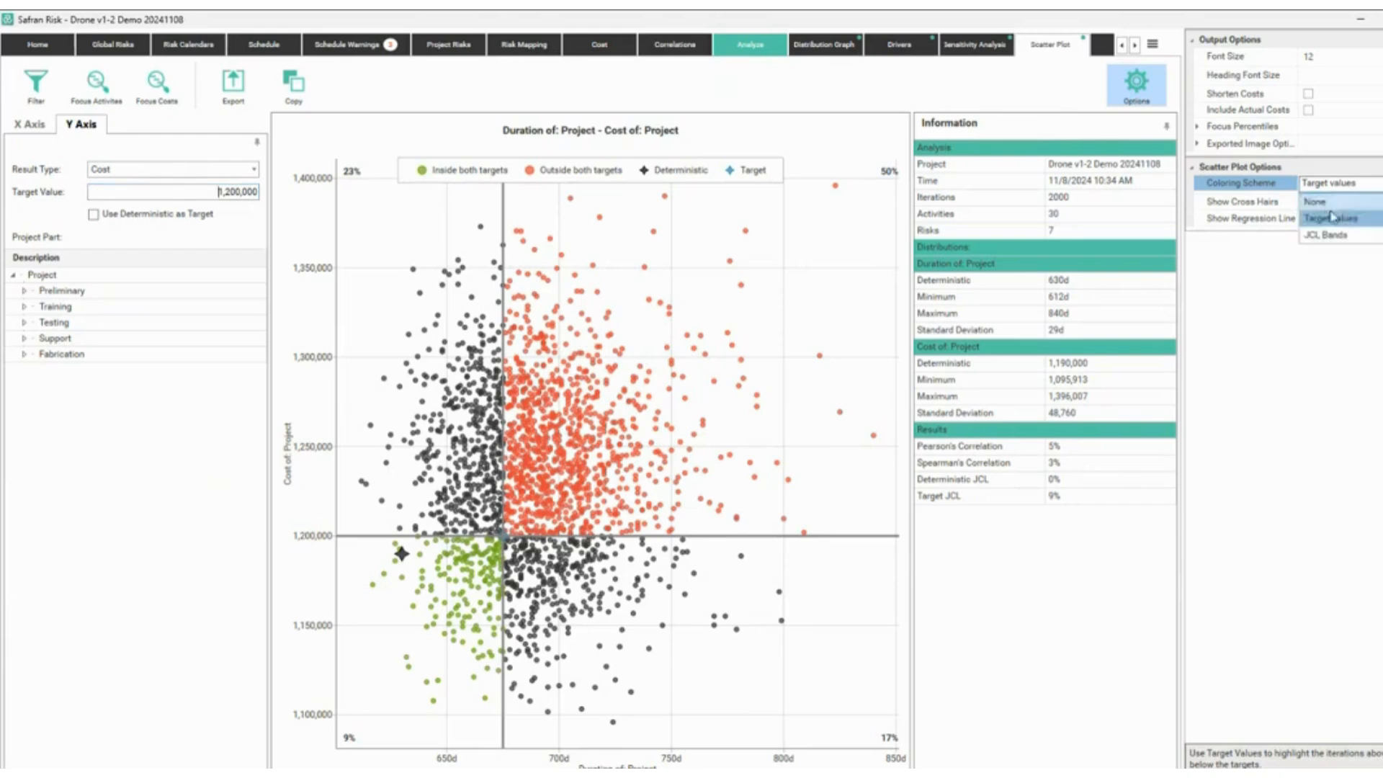
{"action": "left_click", "coordinate": [1325, 235]}
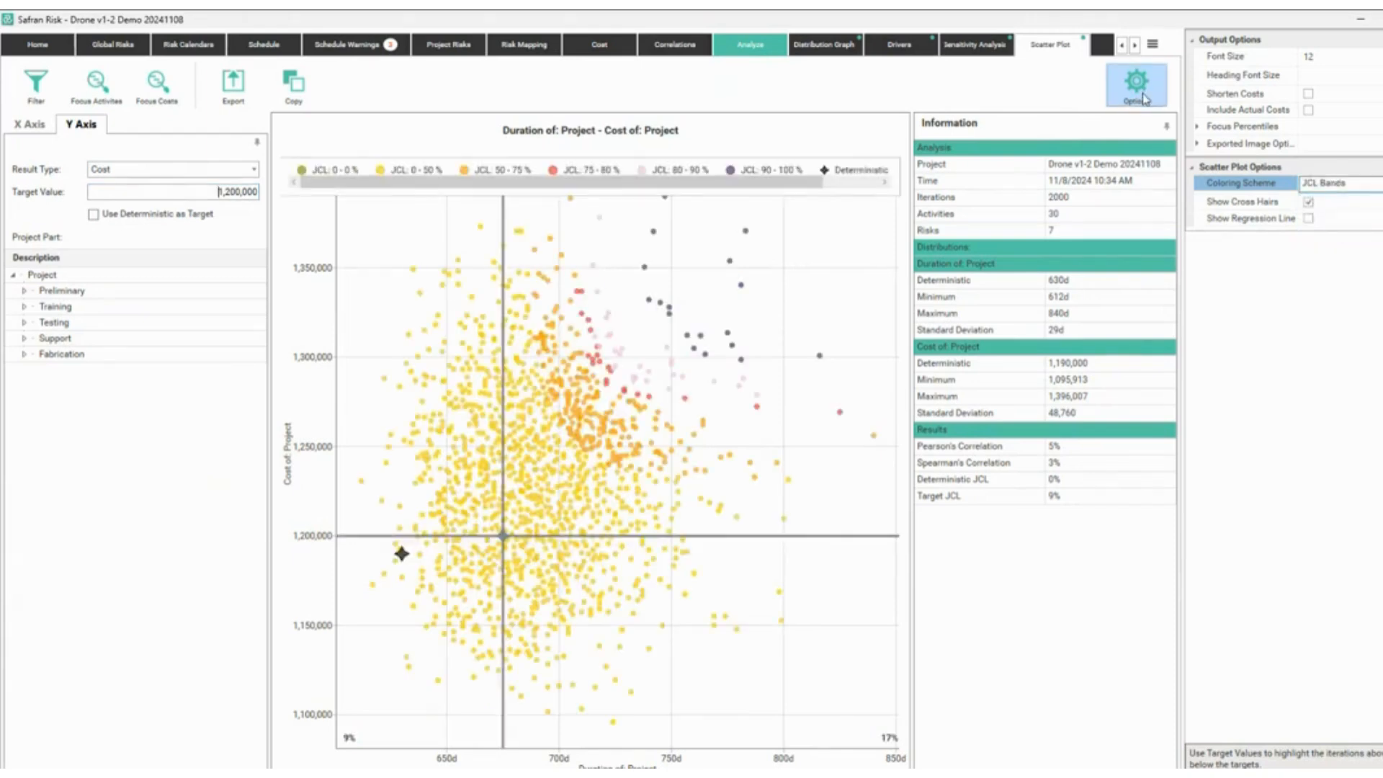
{"action": "left_click", "coordinate": [1144, 98]}
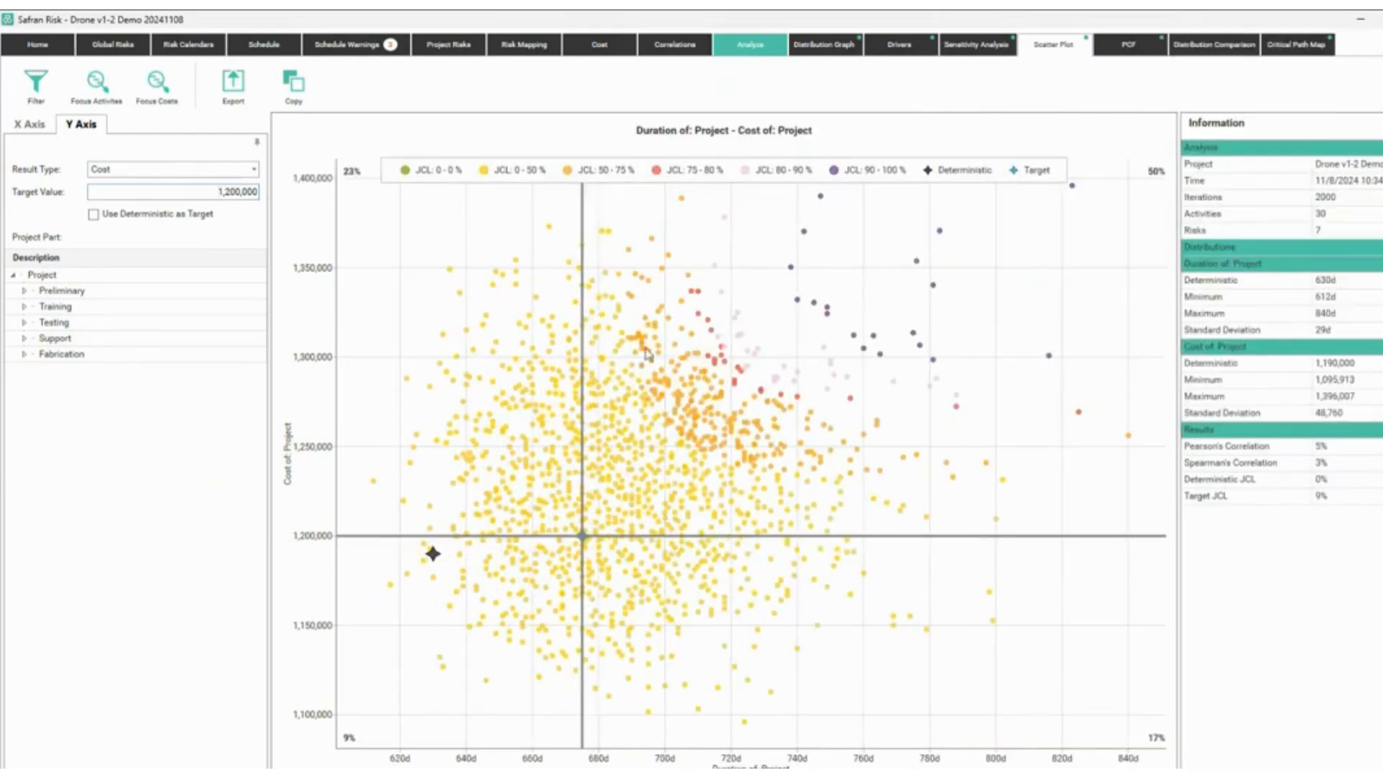
Mark a JCL band boundary with a blue line and arrow, then box the JCL 50–75 % legend entry.
{"action": "mouse_move", "coordinate": [645, 357]}
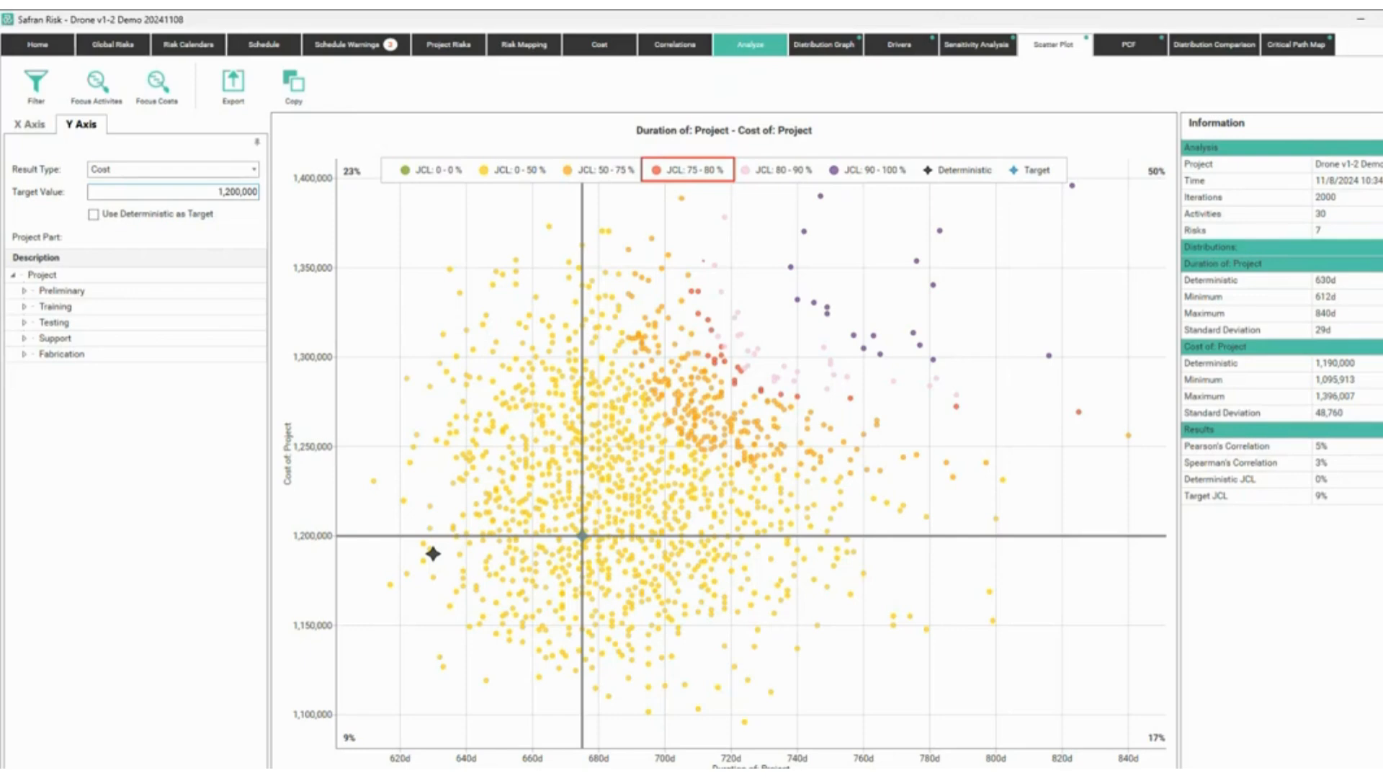
{"action": "mouse_move", "coordinate": [704, 261]}
{"action": "left_mouse_down"}
{"action": "mouse_move", "coordinate": [774, 384]}
{"action": "mouse_move", "coordinate": [1099, 405]}
{"action": "mouse_move", "coordinate": [887, 424]}
{"action": "mouse_move", "coordinate": [761, 403]}
{"action": "mouse_move", "coordinate": [750, 421]}
{"action": "mouse_move", "coordinate": [688, 339]}
{"action": "mouse_move", "coordinate": [677, 262]}
{"action": "left_mouse_up"}
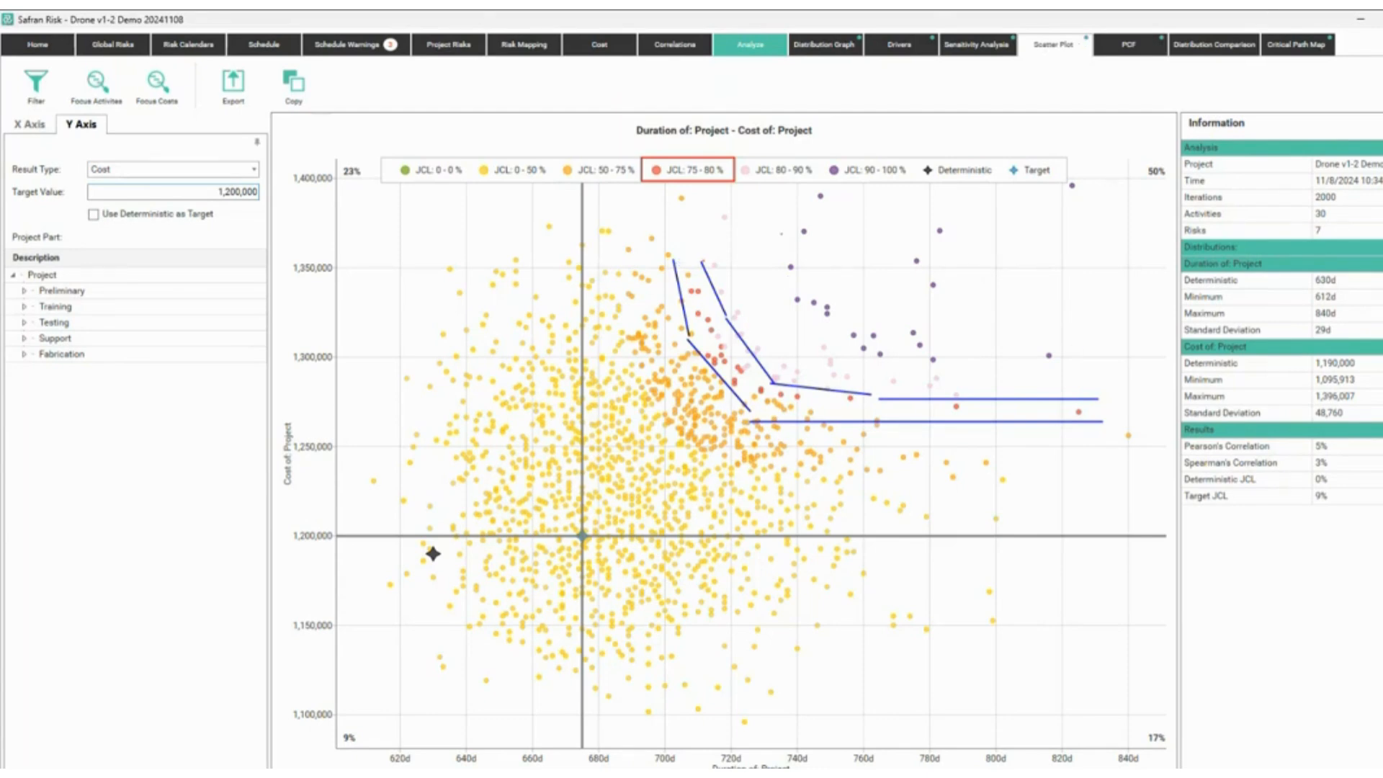
{"action": "left_click_drag", "start_coordinate": [711, 231], "coordinate": [714, 208]}
{"action": "key", "text": "Escape"}
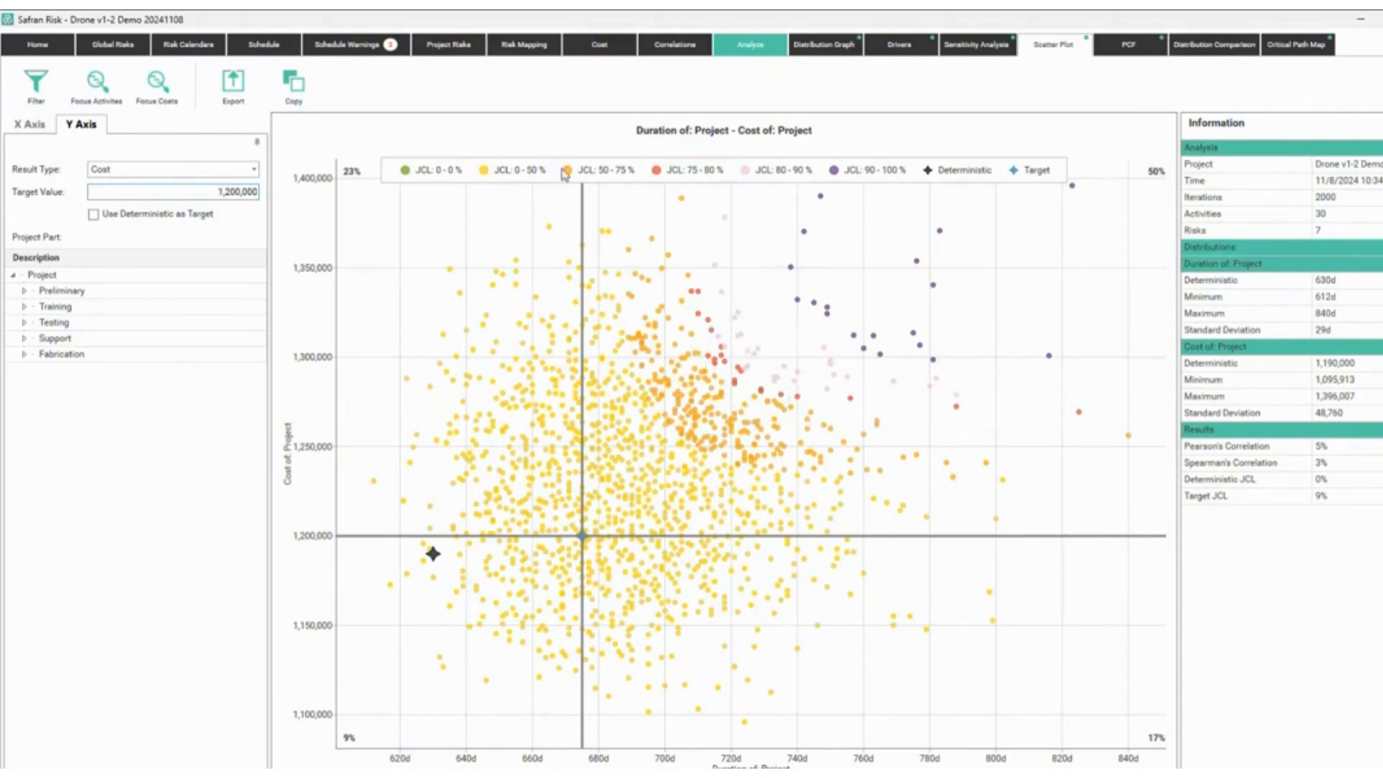
{"action": "key", "text": "ctrl+2"}
{"action": "left_click_drag", "start_coordinate": [552, 162], "coordinate": [643, 181]}
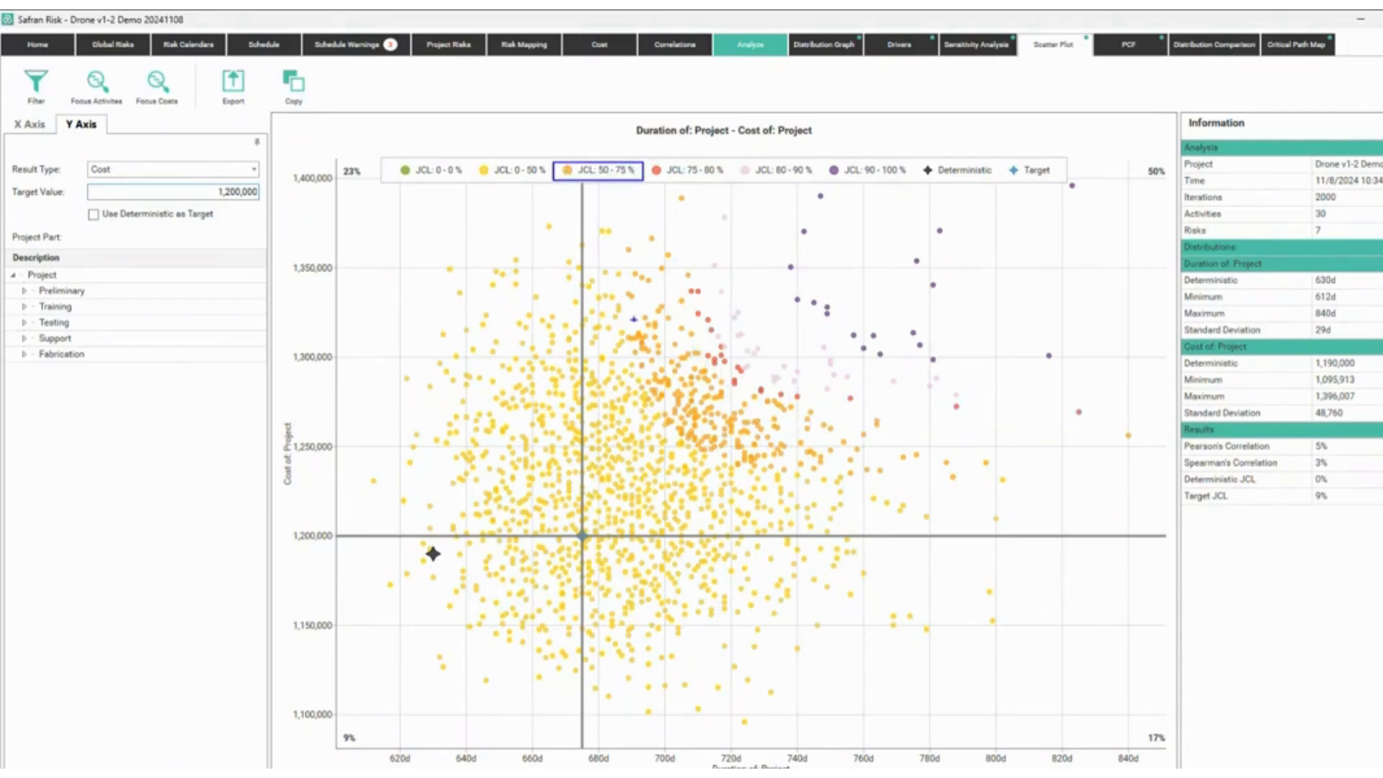
{"action": "key", "text": "Escape"}
{"action": "key", "text": "ctrl+2"}
Trace the JCL 50–75 % band edges in blue, then erase the drawings.
{"action": "mouse_move", "coordinate": [621, 259]}
{"action": "left_mouse_down"}
{"action": "mouse_move", "coordinate": [631, 358]}
{"action": "mouse_move", "coordinate": [675, 447]}
{"action": "mouse_move", "coordinate": [918, 480]}
{"action": "mouse_move", "coordinate": [1009, 470]}
{"action": "mouse_move", "coordinate": [942, 427]}
{"action": "mouse_move", "coordinate": [910, 432]}
{"action": "left_mouse_up"}
{"action": "left_click_drag", "start_coordinate": [893, 431], "coordinate": [805, 402]}
{"action": "left_click_drag", "start_coordinate": [785, 409], "coordinate": [684, 342]}
{"action": "mouse_move", "coordinate": [688, 335]}
{"action": "left_mouse_down"}
{"action": "mouse_move", "coordinate": [689, 290]}
{"action": "mouse_move", "coordinate": [663, 261]}
{"action": "left_mouse_up"}
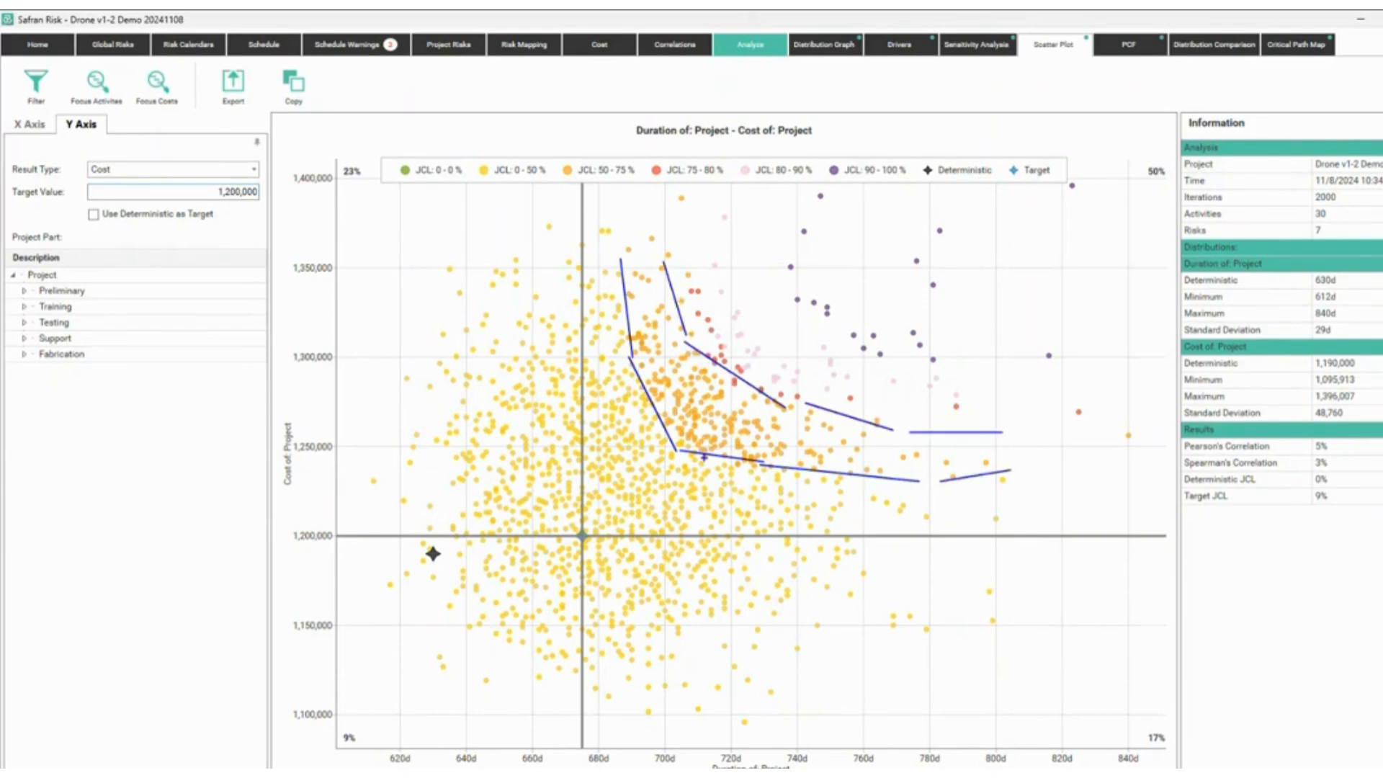
{"action": "key", "text": "Escape"}
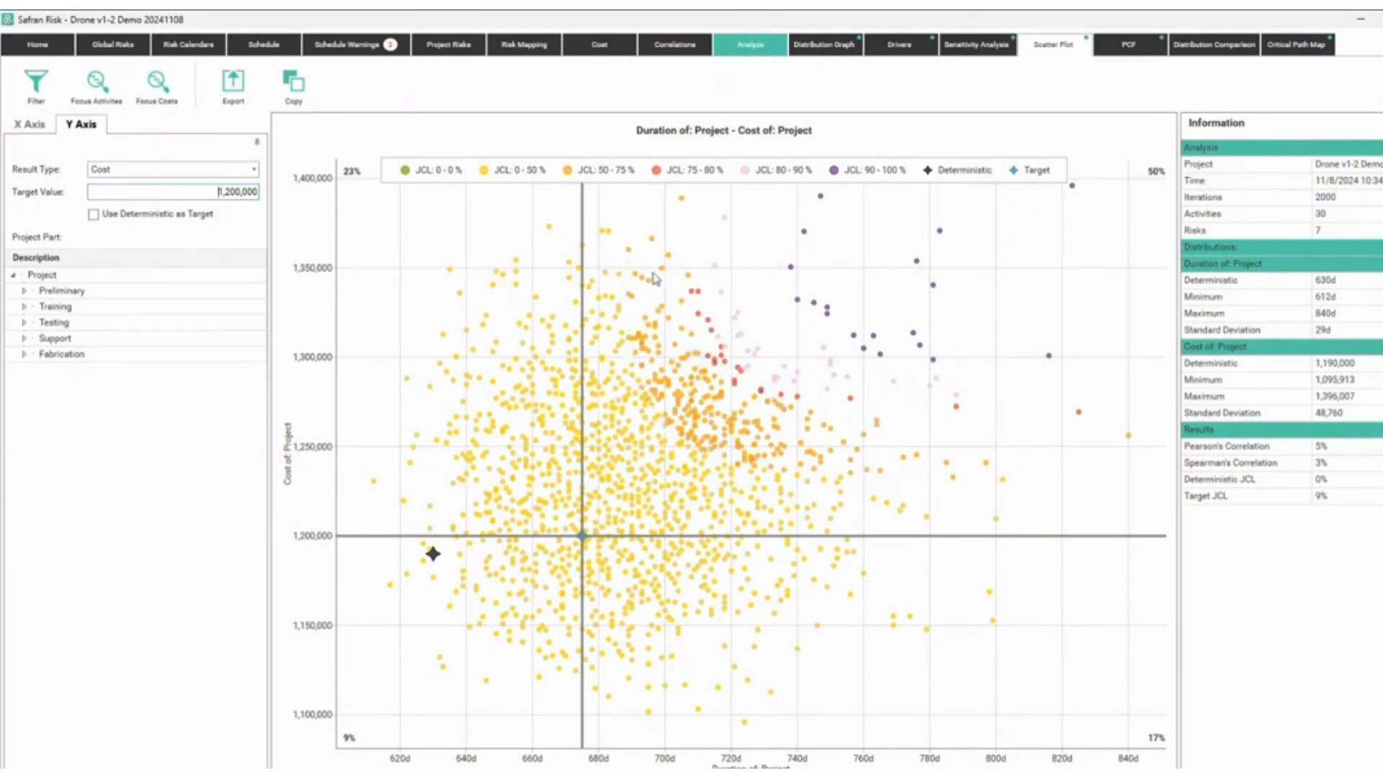
Show the PCF chart by cost with only the P50, P75 and P90 Cumulative lines.
{"action": "mouse_move", "coordinate": [650, 286]}
{"action": "mouse_move", "coordinate": [920, 460]}
{"action": "left_click", "coordinate": [1131, 48]}
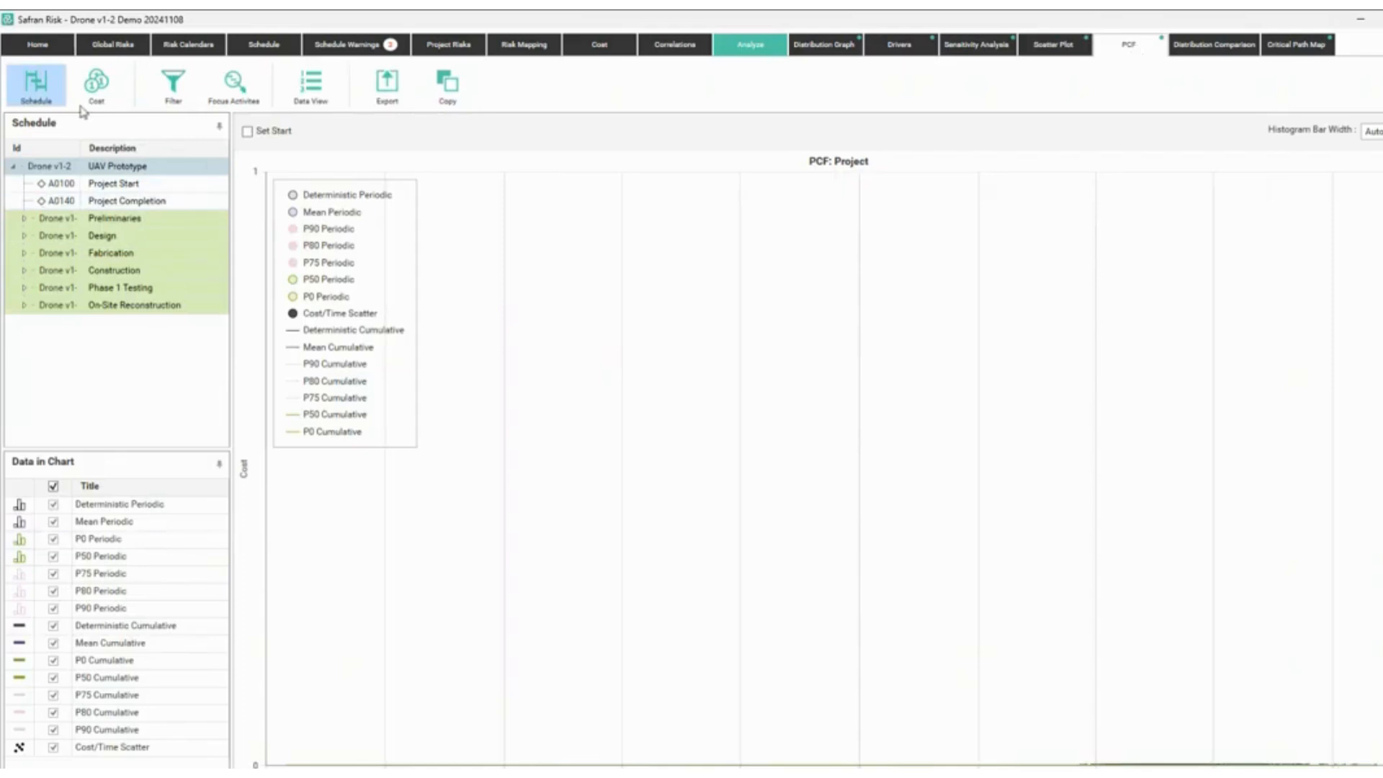
{"action": "left_click", "coordinate": [112, 96]}
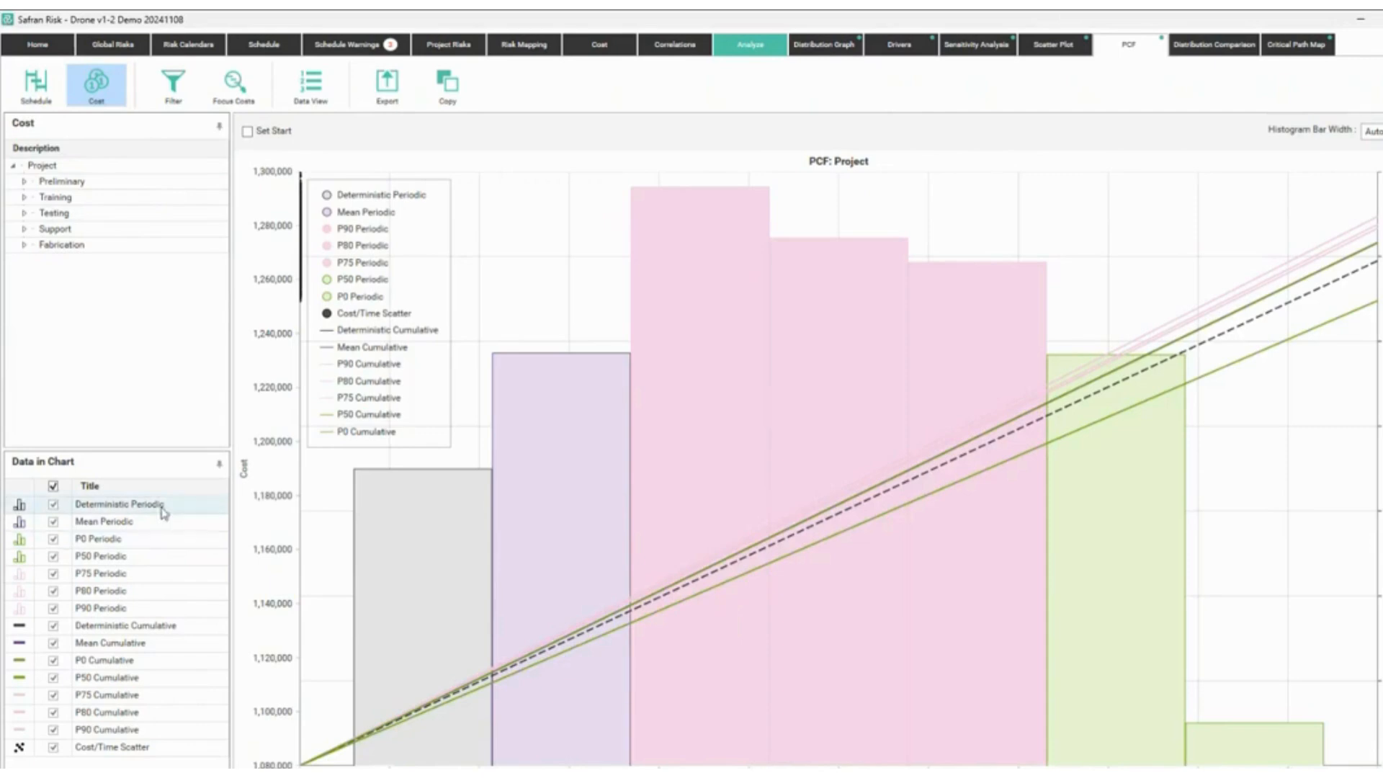
{"action": "left_click", "coordinate": [52, 486]}
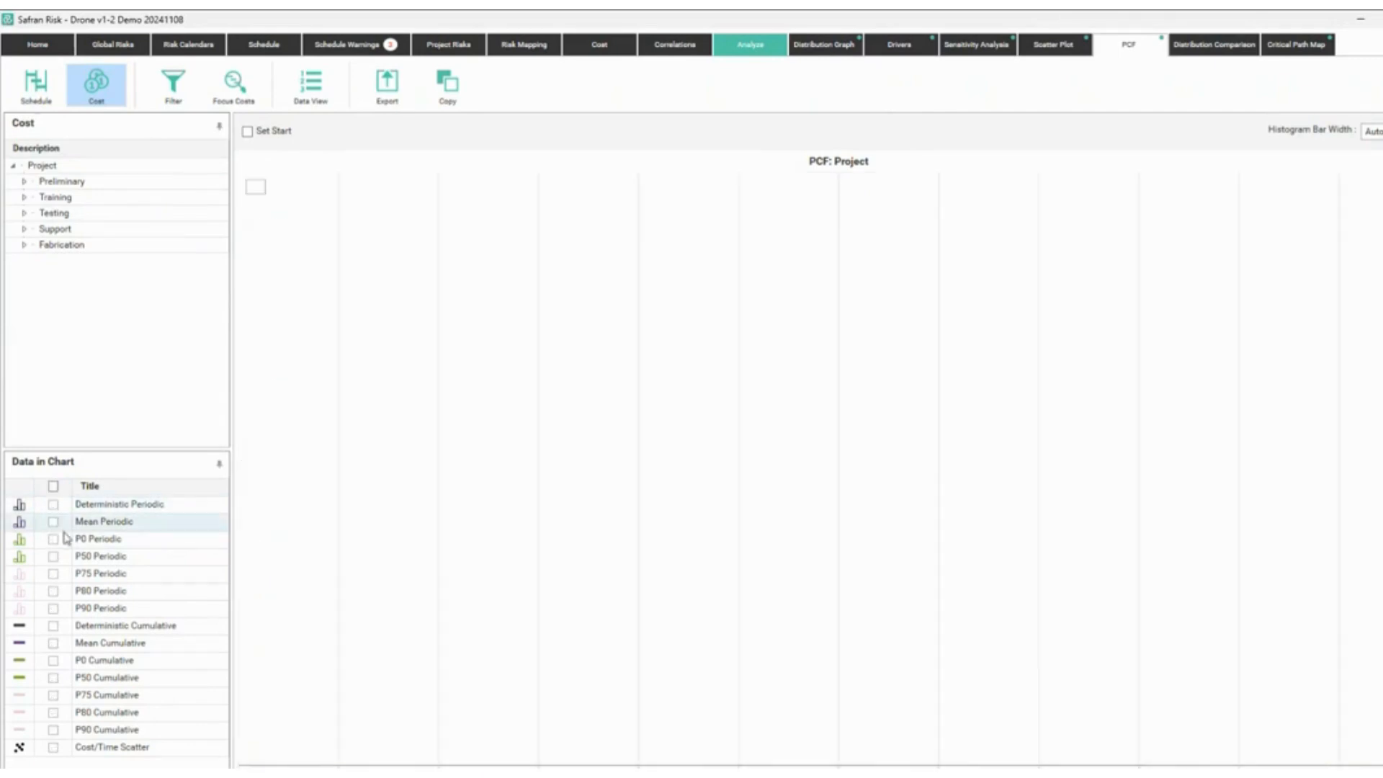
{"action": "left_click", "coordinate": [52, 677]}
{"action": "left_click", "coordinate": [52, 694]}
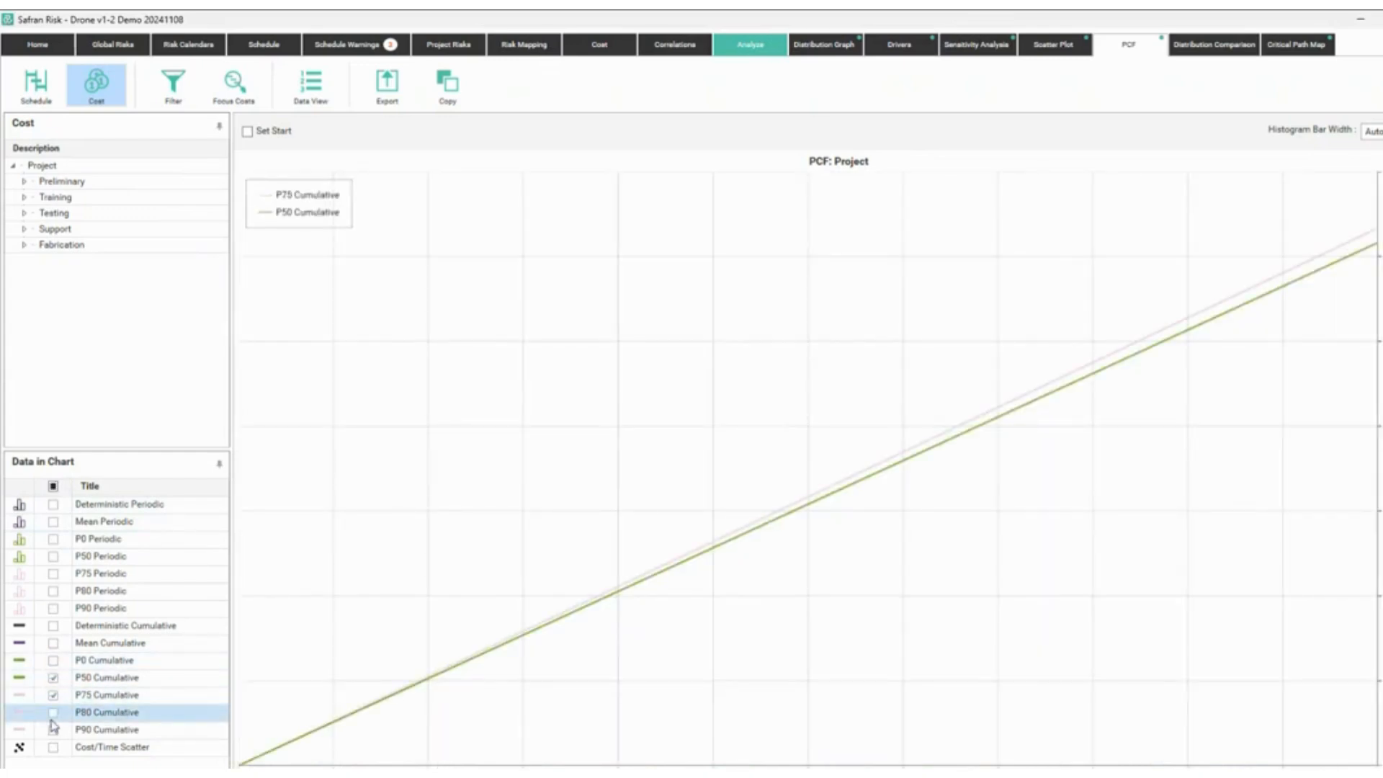
{"action": "left_click", "coordinate": [52, 712]}
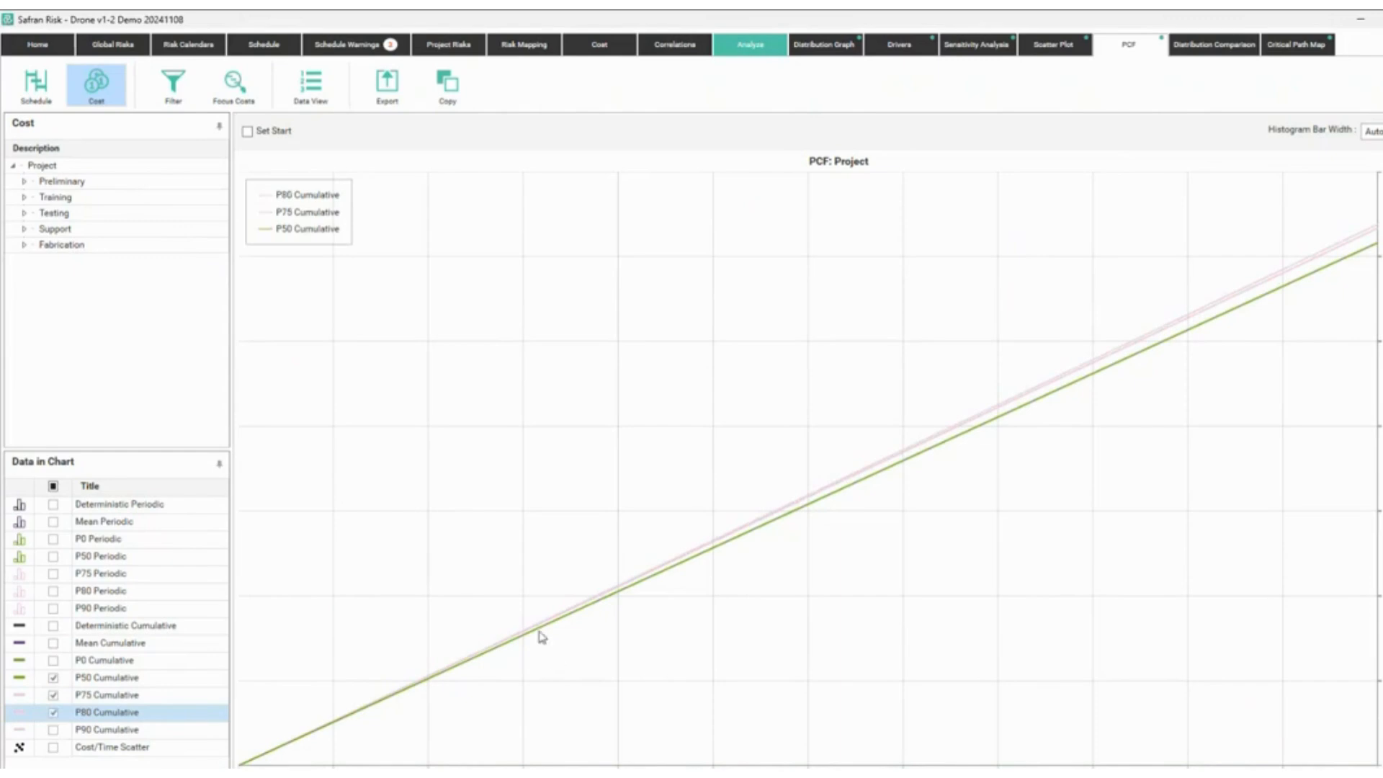
{"action": "left_click", "coordinate": [53, 730]}
{"action": "left_click", "coordinate": [52, 712]}
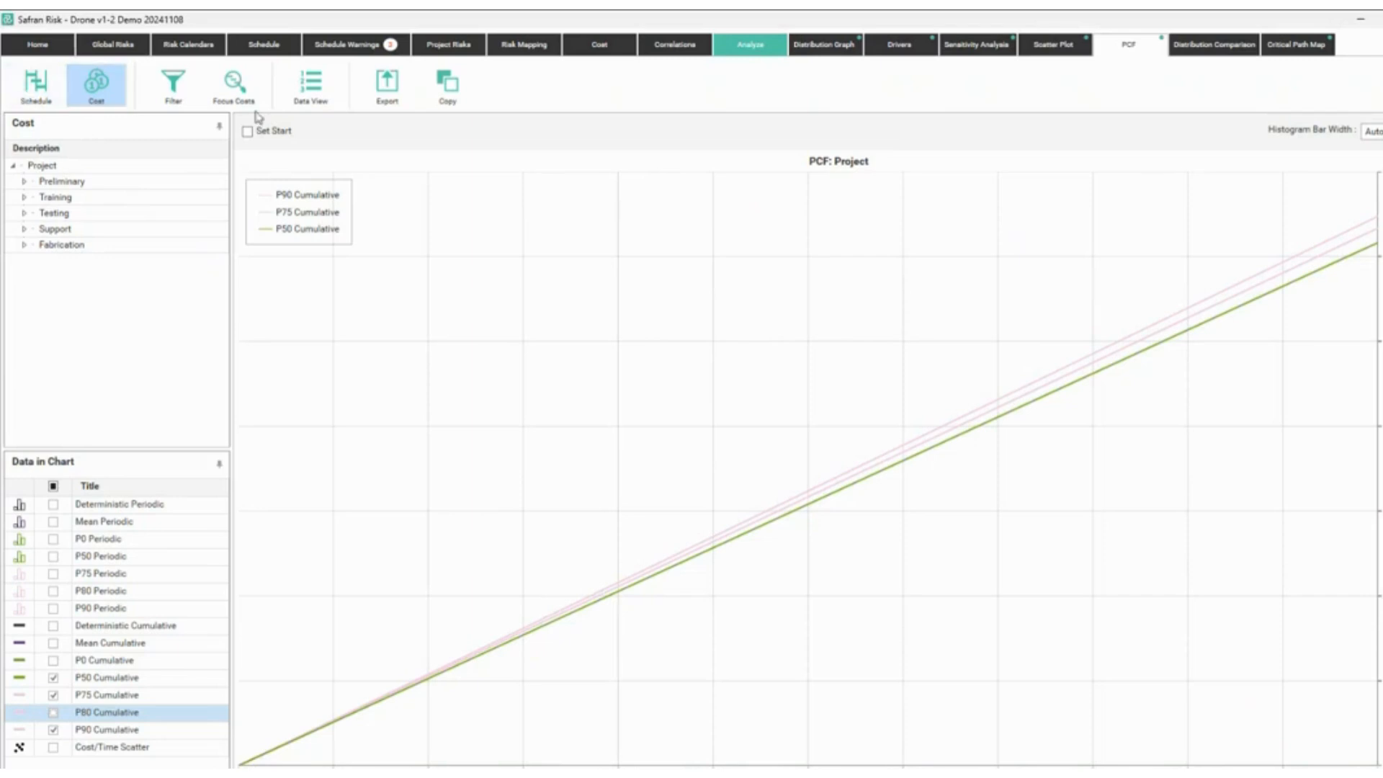
Add the PCF data table below the chart, then return to the Cost grid.
{"action": "left_click", "coordinate": [310, 85]}
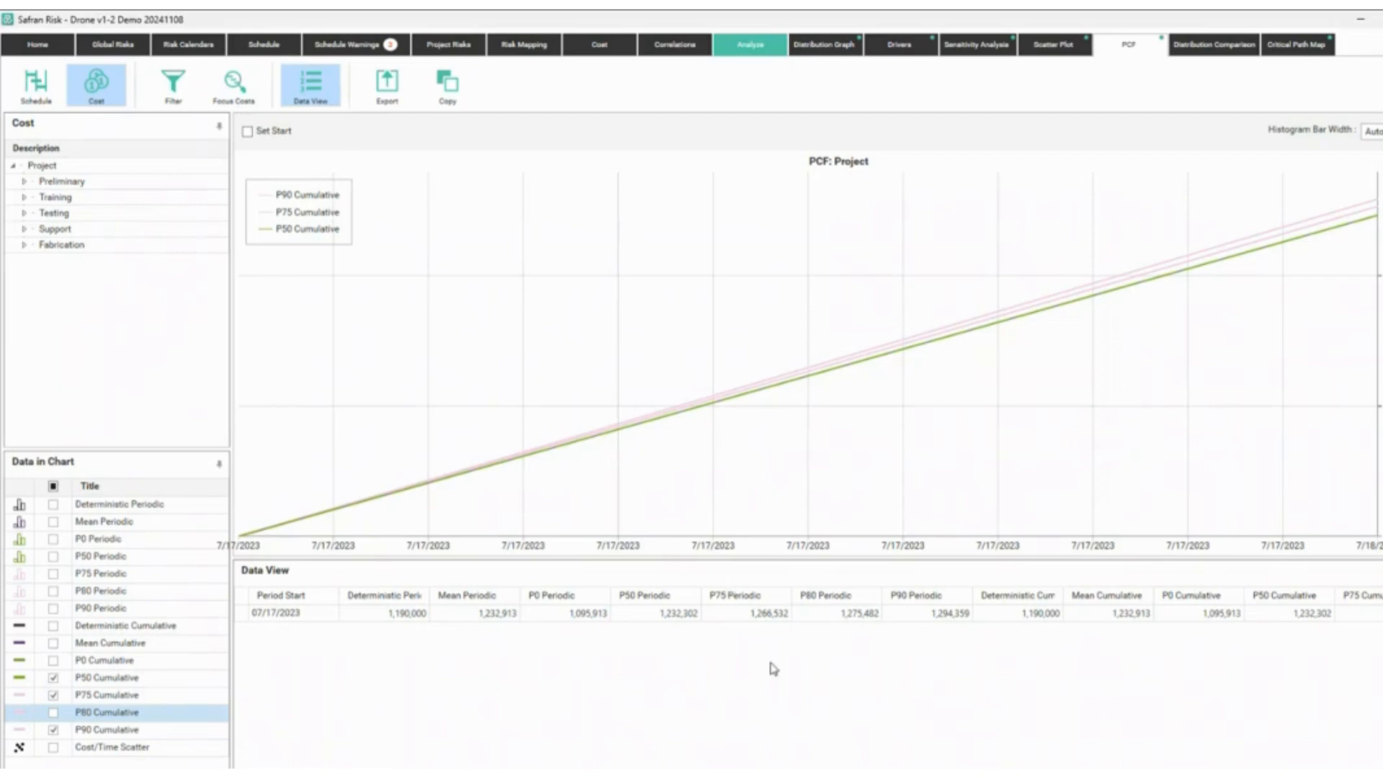
{"action": "left_click", "coordinate": [840, 614]}
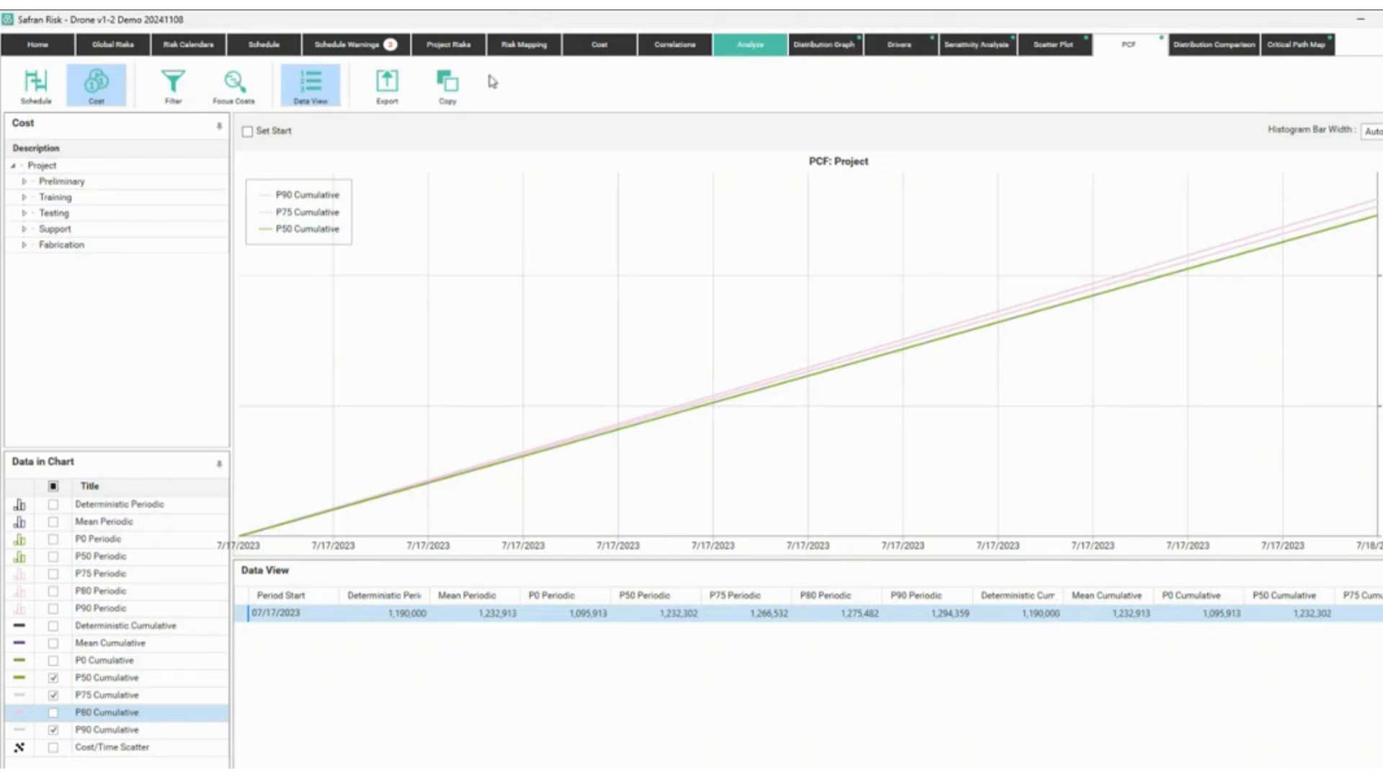
{"action": "left_click", "coordinate": [605, 50]}
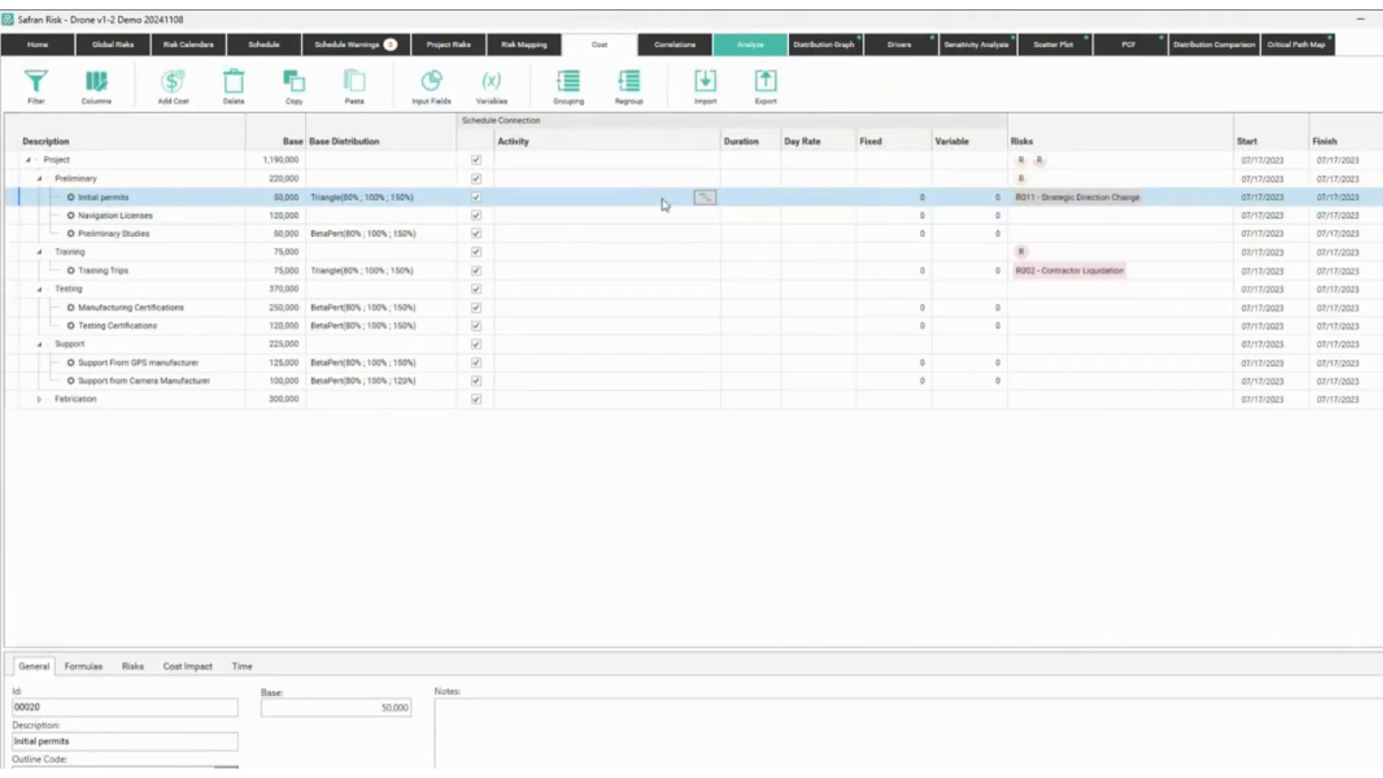
Link the Training Trips cost item to activity T0110 Test lens.
{"action": "left_click", "coordinate": [644, 258]}
{"action": "left_click", "coordinate": [646, 269]}
{"action": "left_click", "coordinate": [705, 270]}
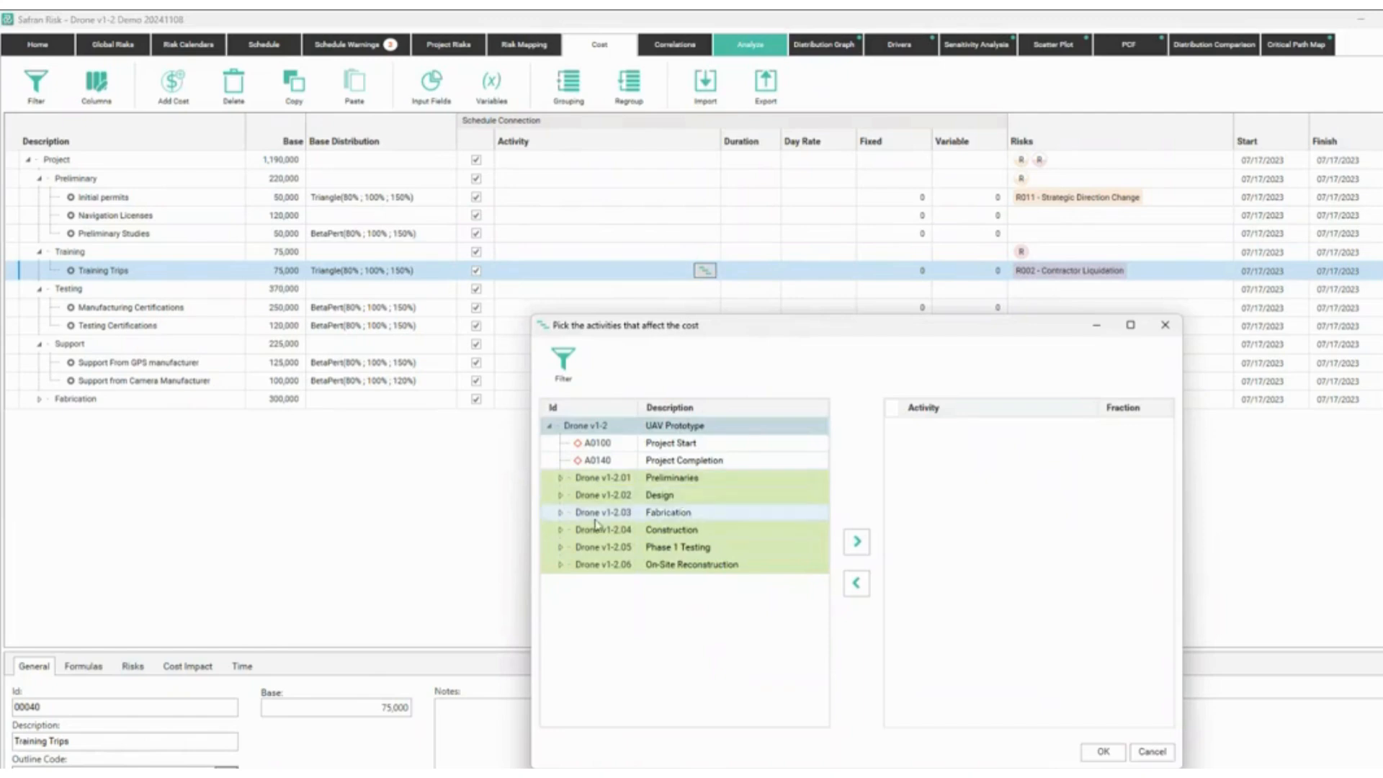
{"action": "left_click", "coordinate": [560, 547]}
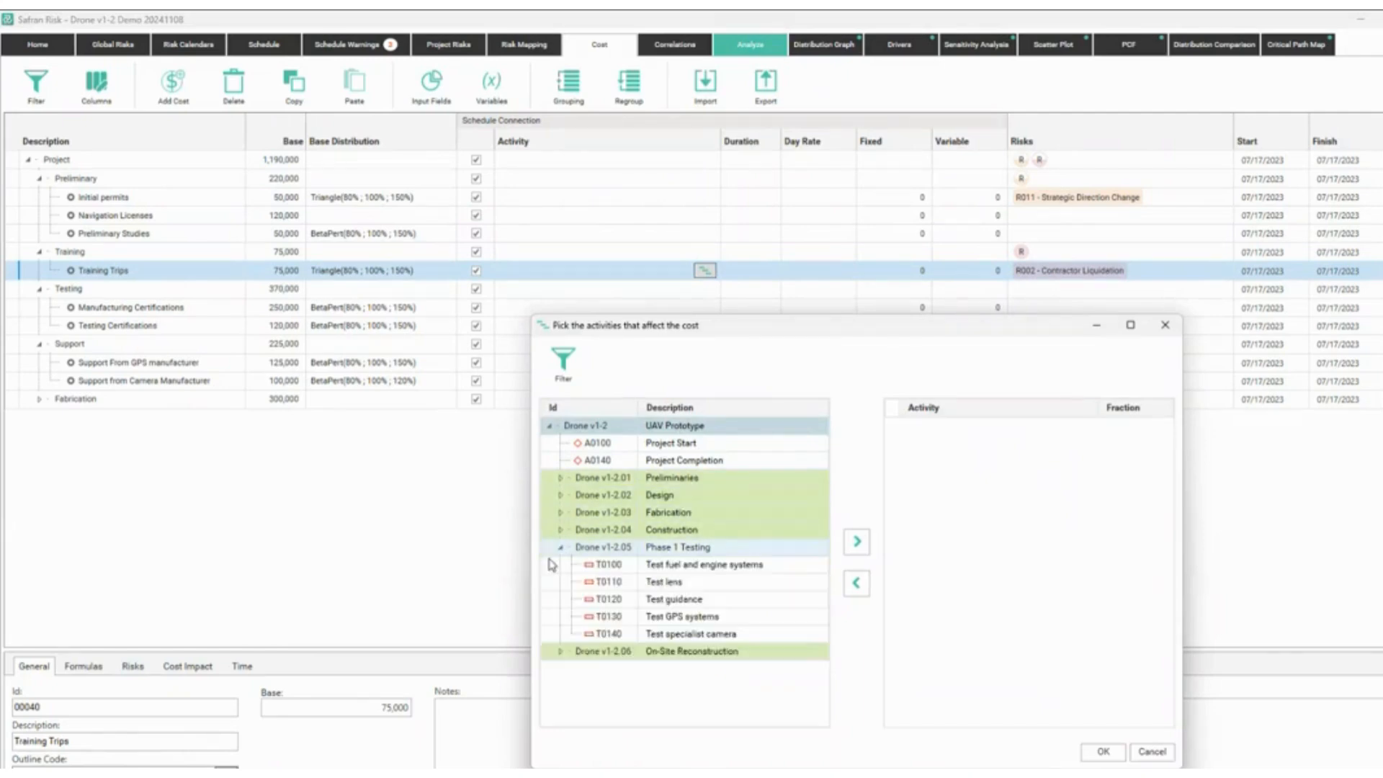
{"action": "left_click", "coordinate": [688, 583]}
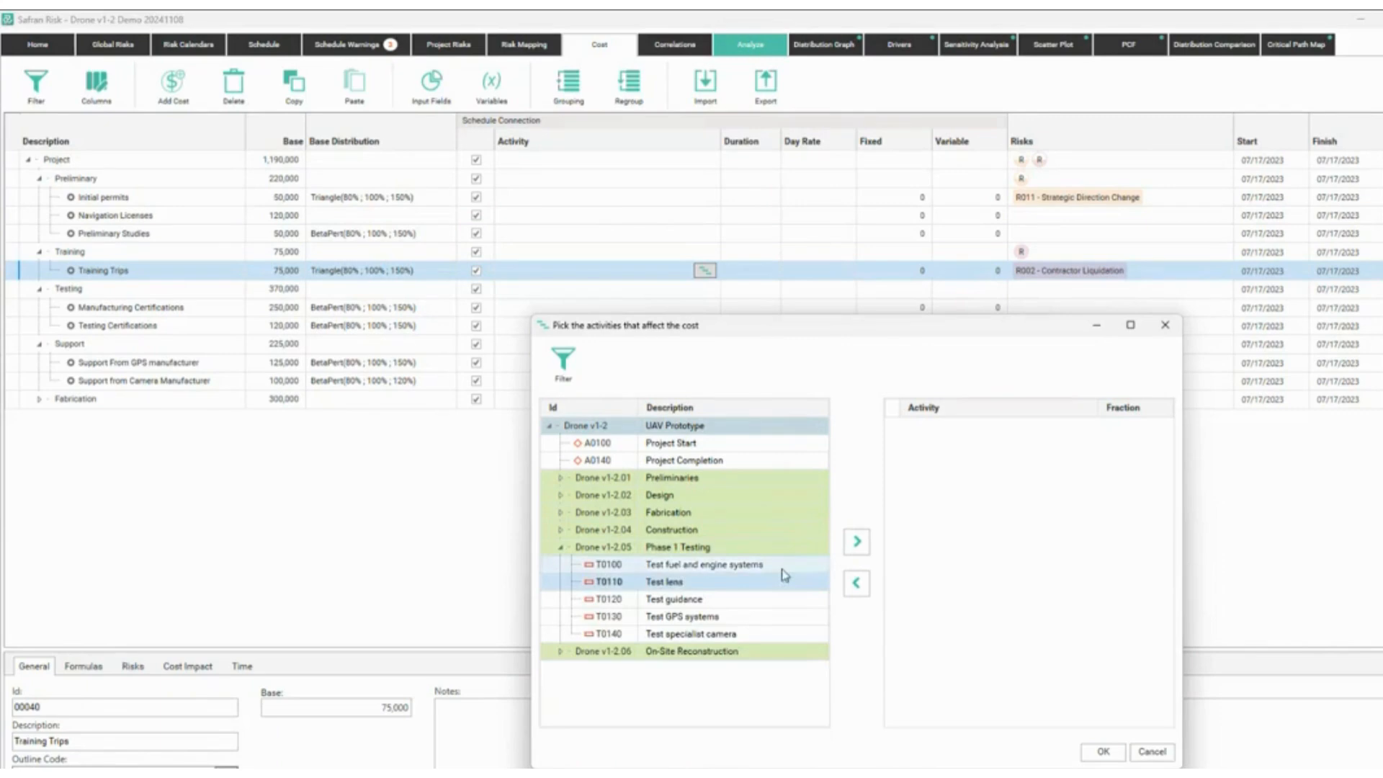
{"action": "left_click", "coordinate": [857, 542]}
{"action": "left_click", "coordinate": [1103, 751]}
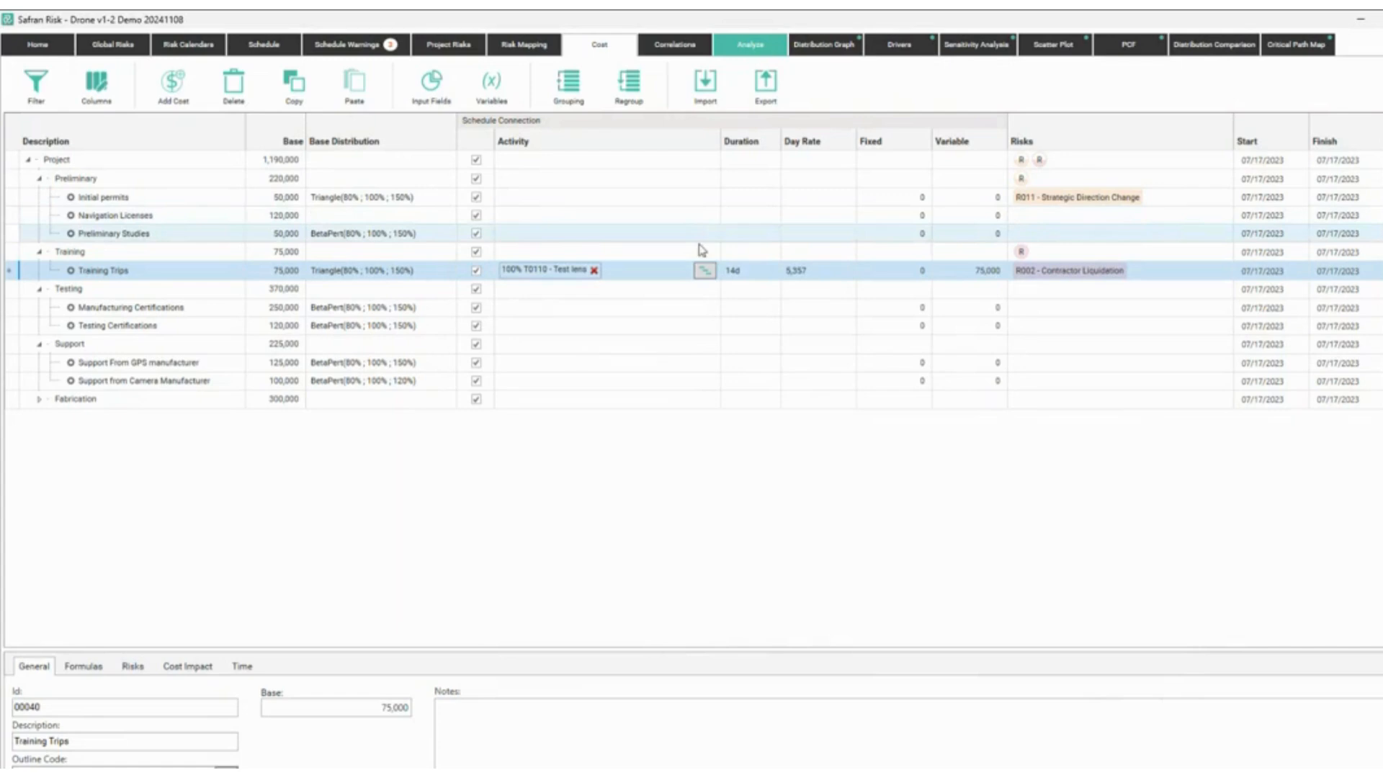
Link Initial permits to activity A0200 Overall design template, then view the Distribution Comparison.
{"action": "left_click", "coordinate": [702, 196]}
{"action": "left_click", "coordinate": [705, 196]}
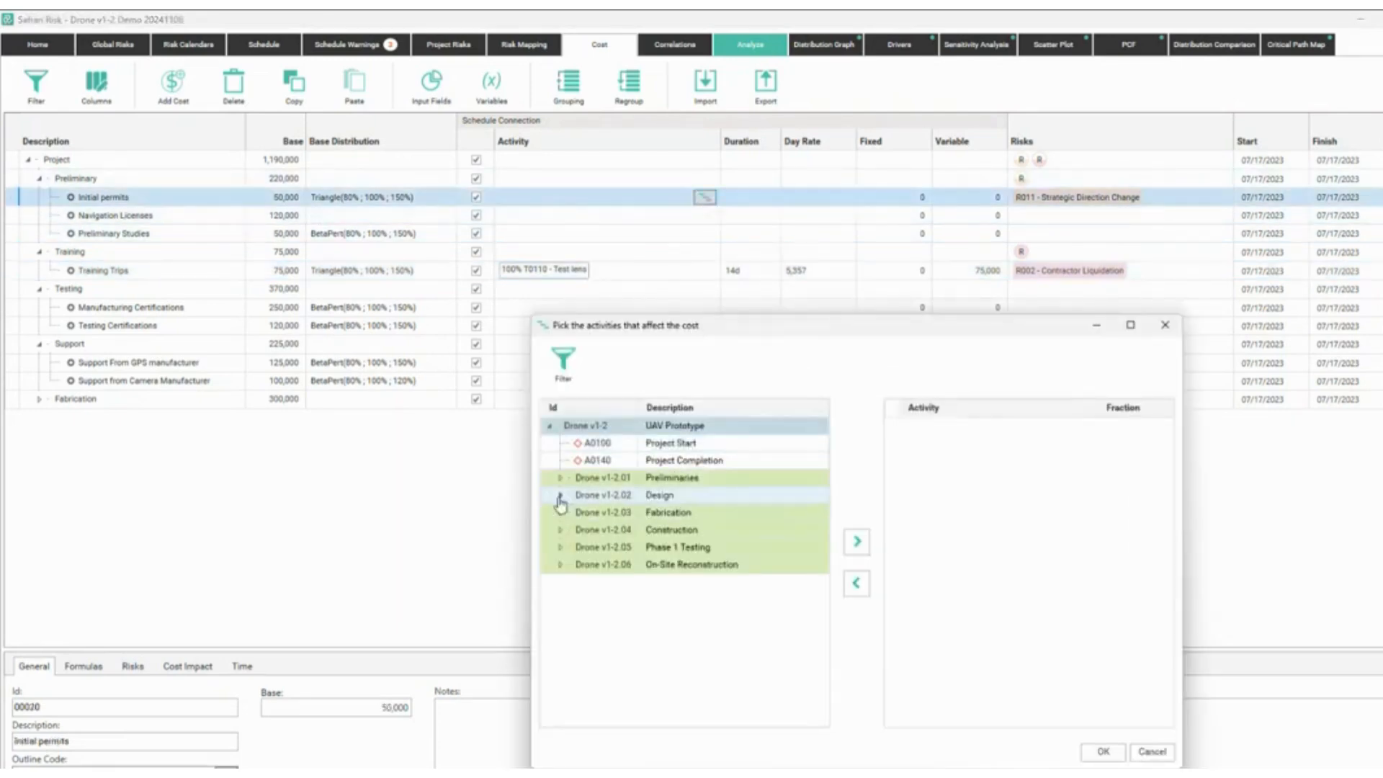
{"action": "left_click", "coordinate": [561, 495]}
{"action": "left_click", "coordinate": [569, 512]}
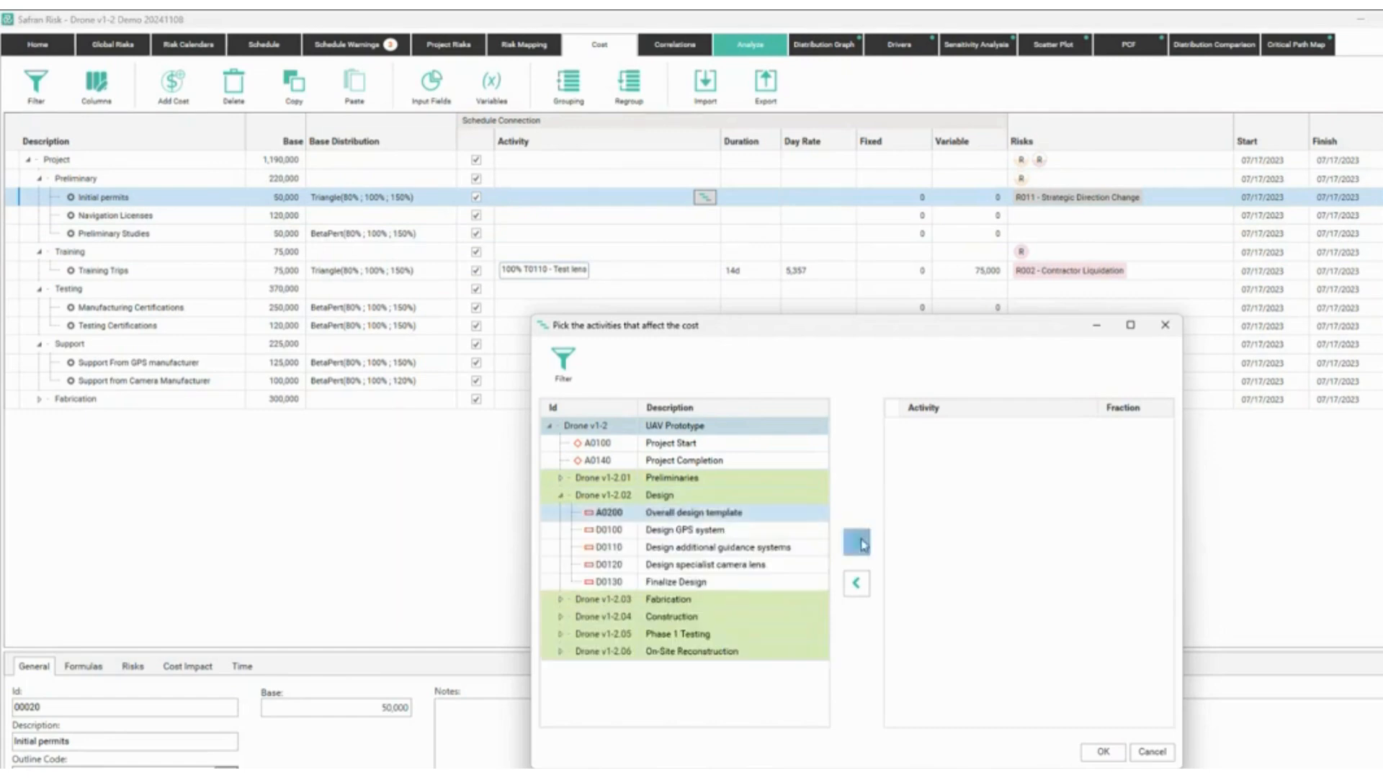
{"action": "left_click", "coordinate": [858, 542]}
{"action": "left_click", "coordinate": [1102, 751]}
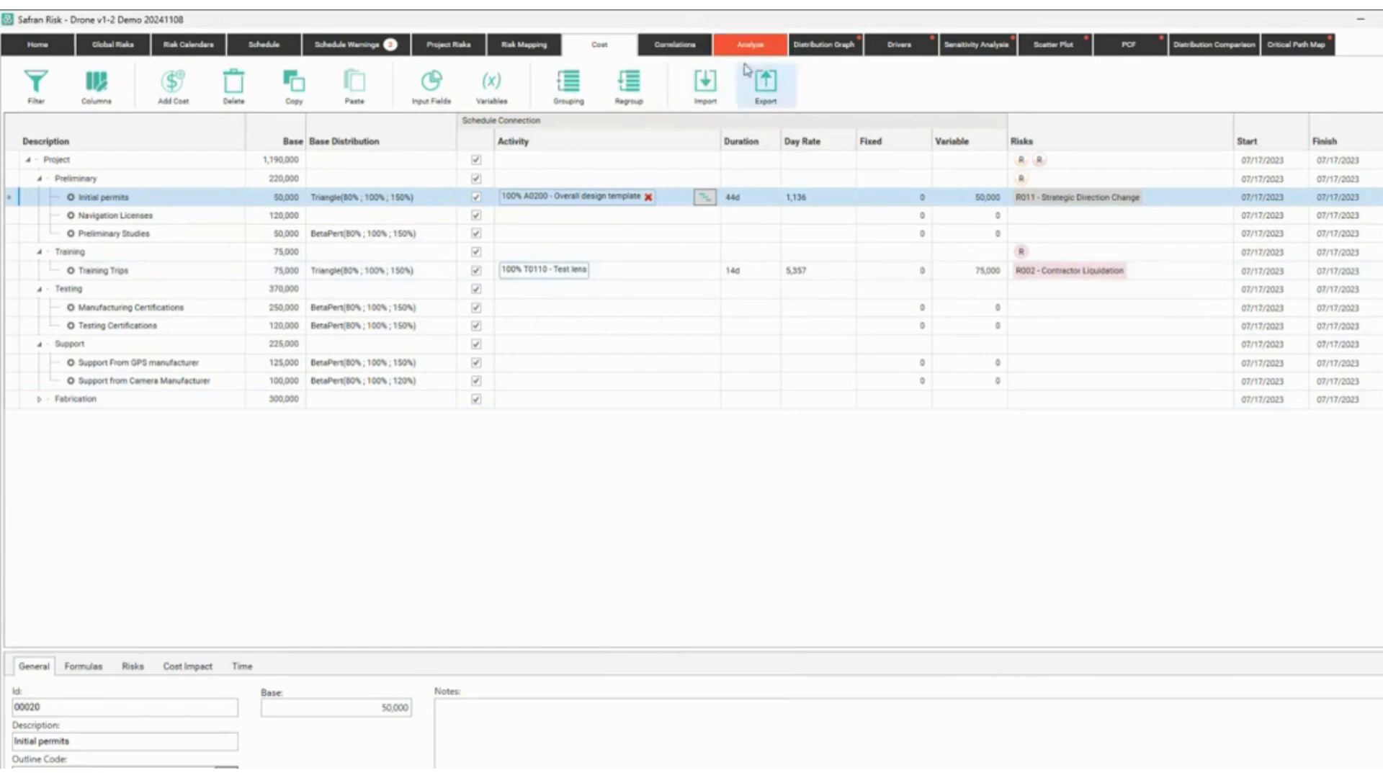
{"action": "left_click", "coordinate": [1214, 49]}
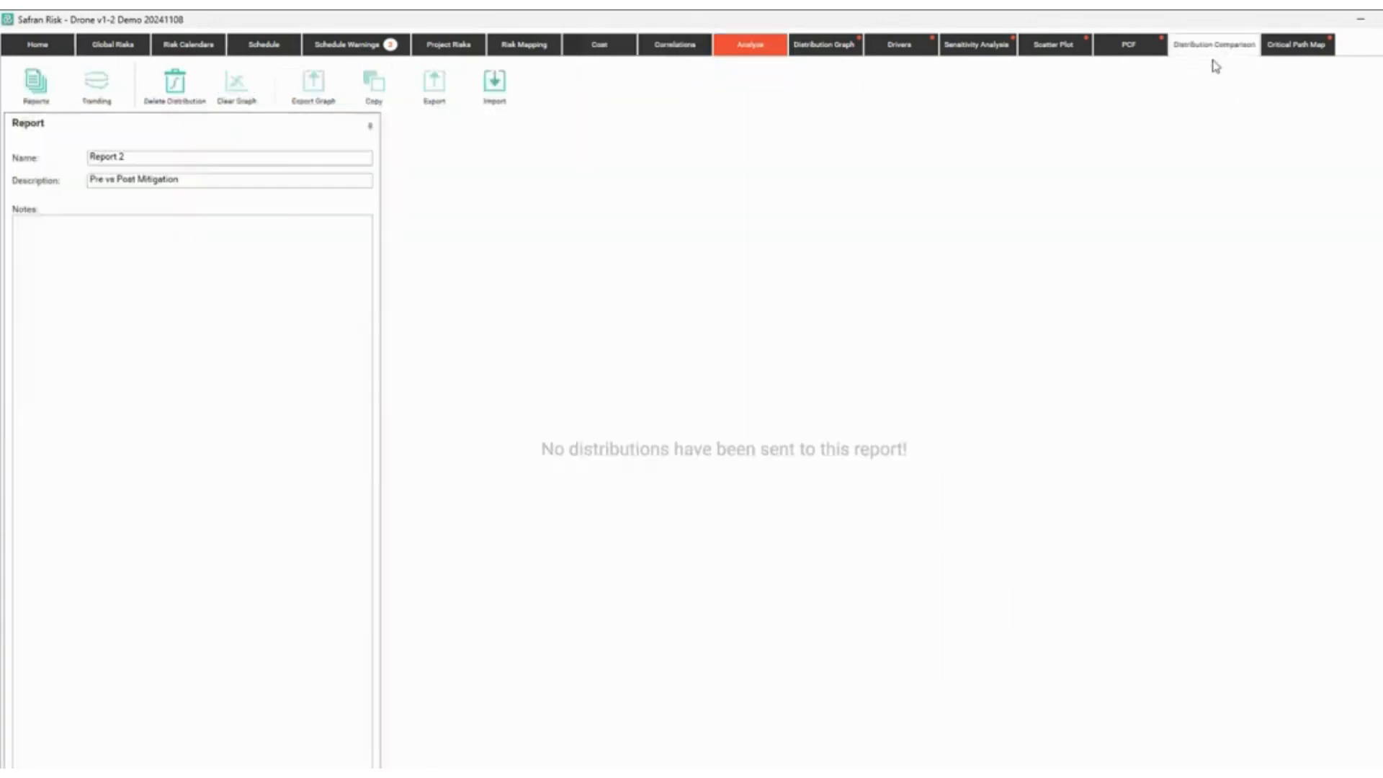
Exclude risks R001, R010, R011 and R002 and run the analysis.
{"action": "left_click", "coordinate": [735, 47]}
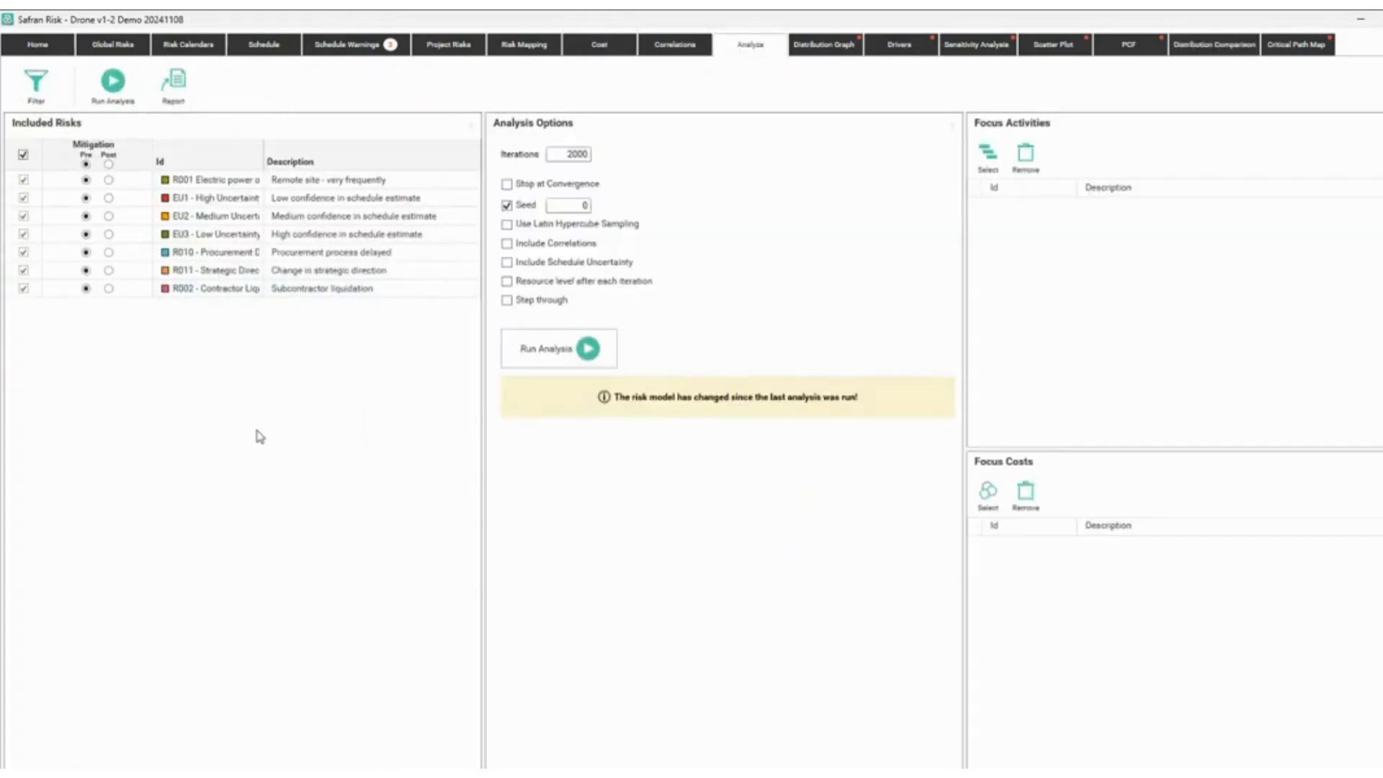
{"action": "left_click", "coordinate": [23, 180]}
{"action": "left_click", "coordinate": [23, 253]}
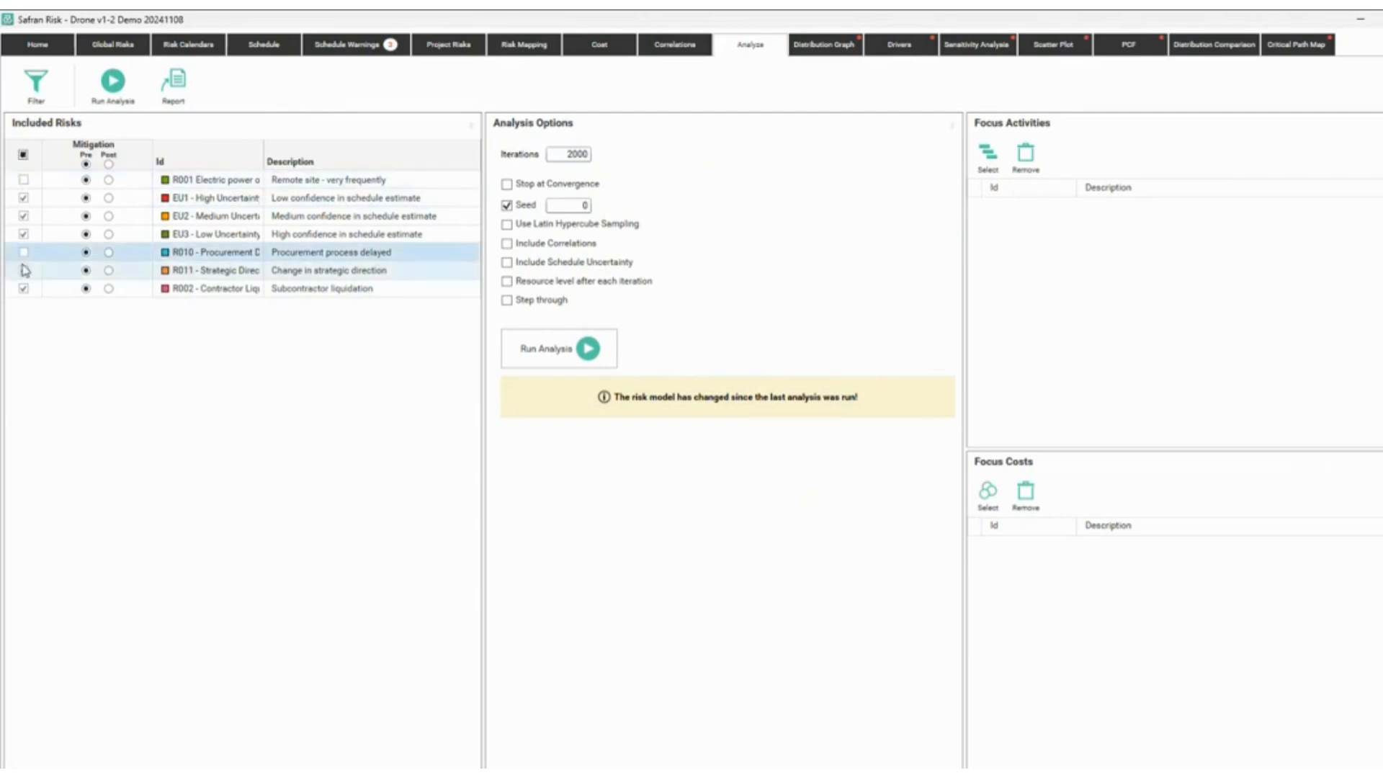
{"action": "left_click", "coordinate": [24, 270]}
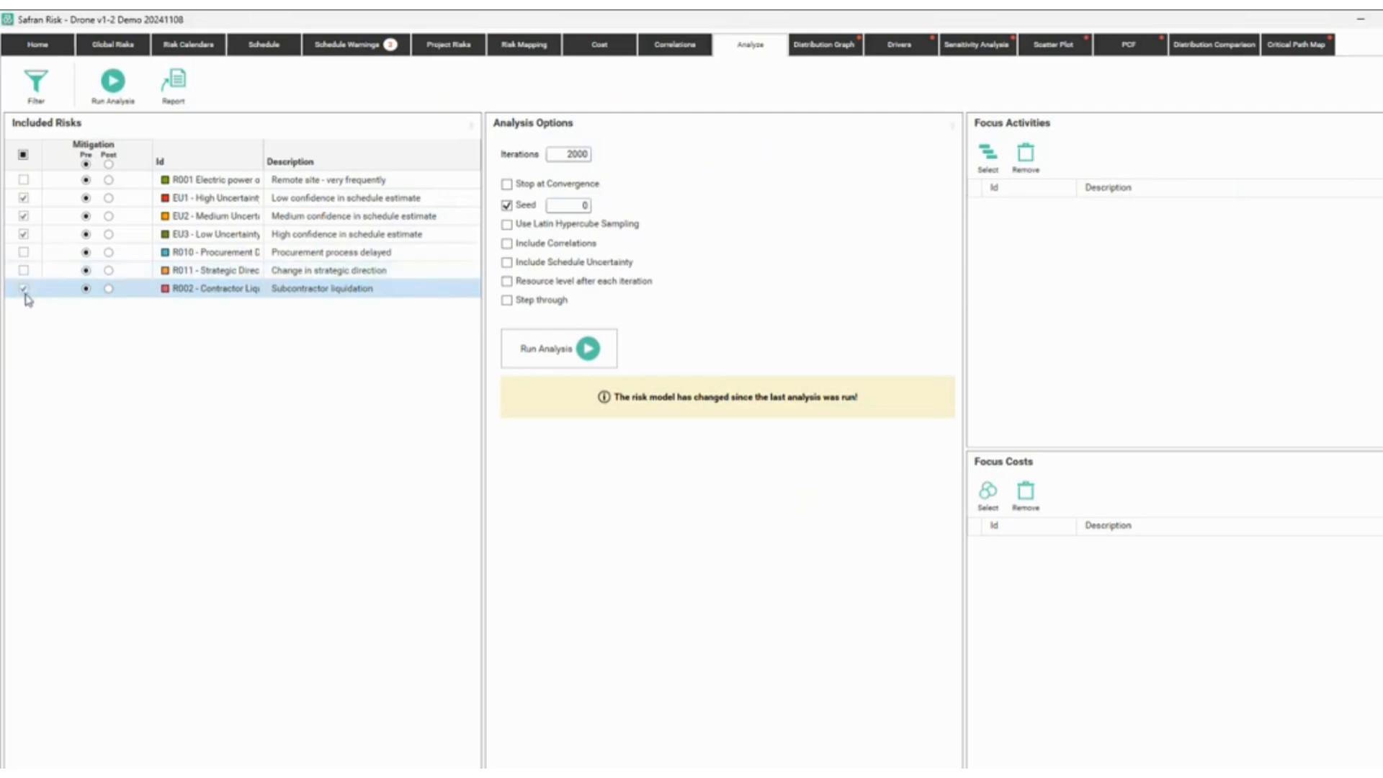
{"action": "left_click", "coordinate": [24, 288]}
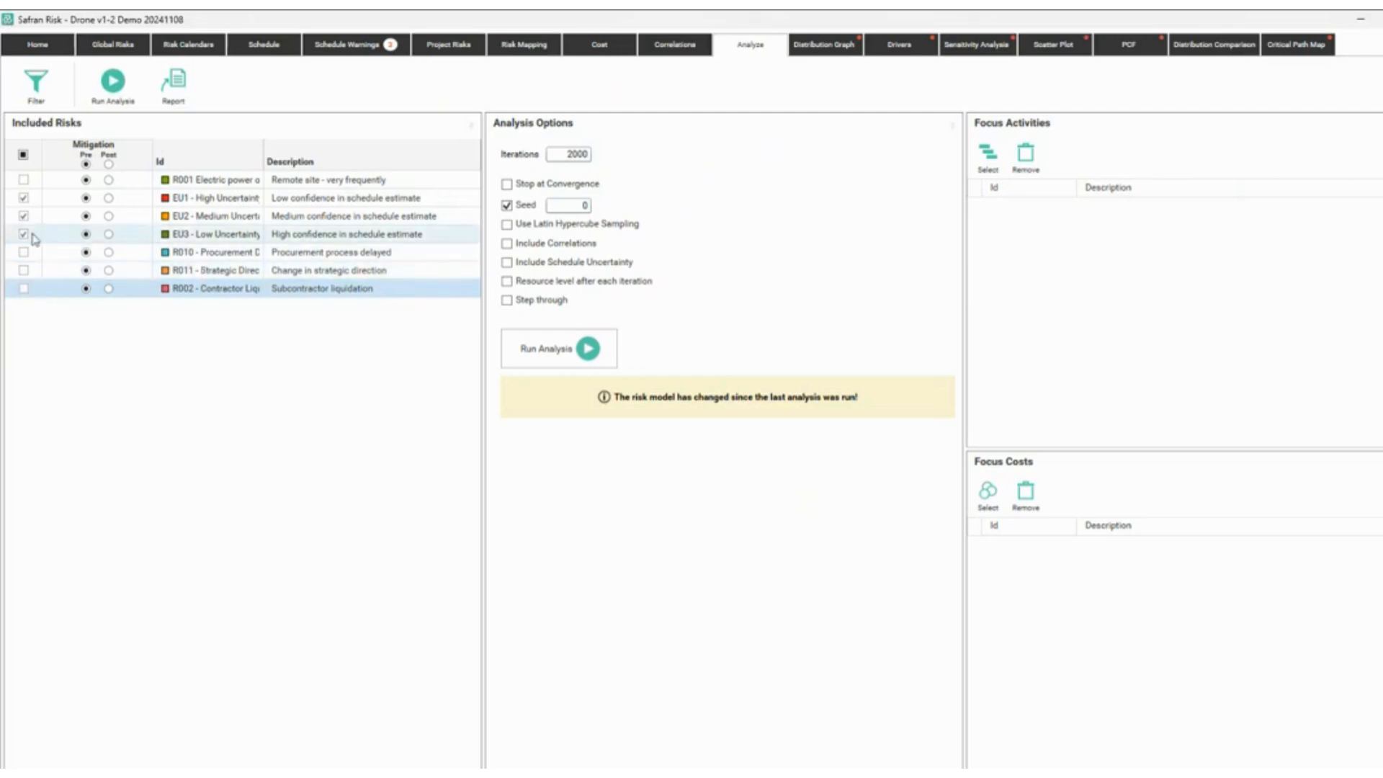
{"action": "left_click", "coordinate": [537, 364]}
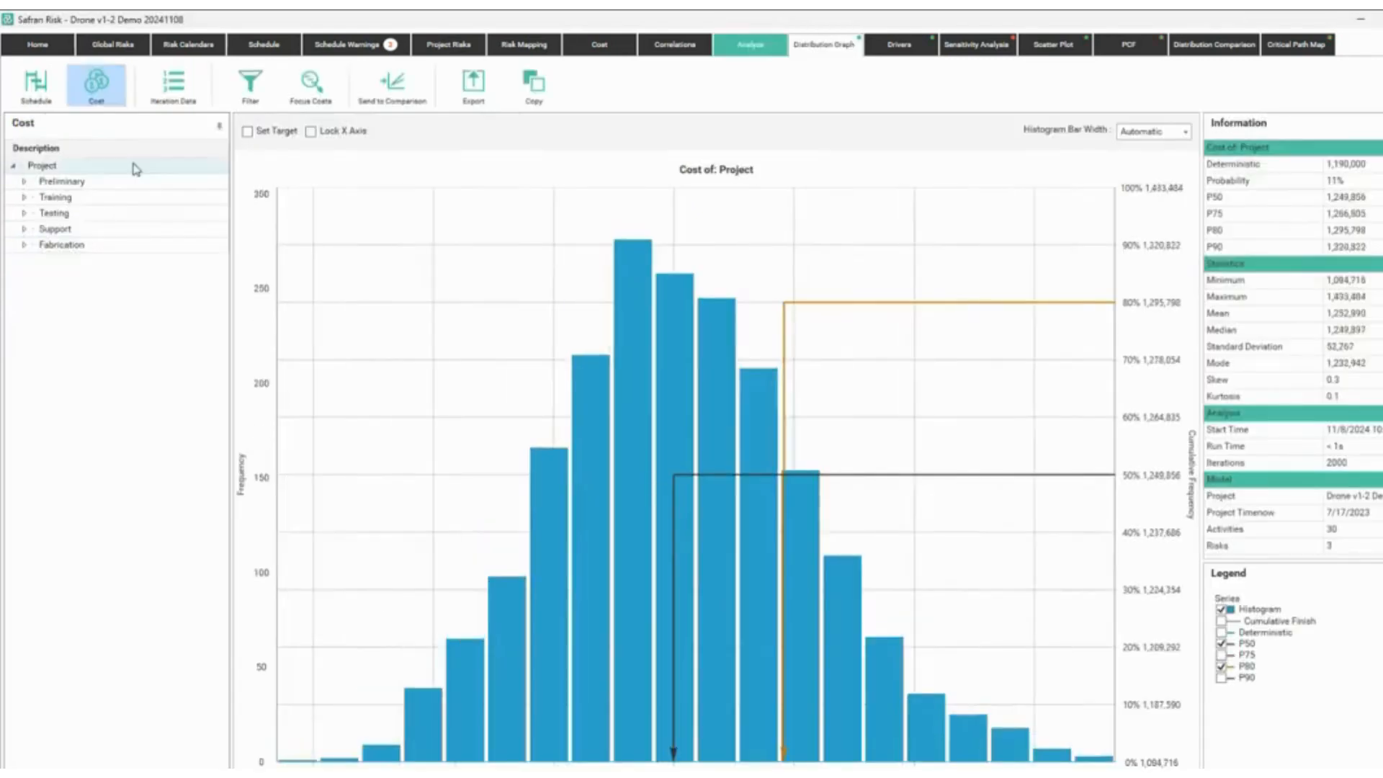
Send the schedule distribution to the comparison, titled 'Duration, No Risks'.
{"action": "left_click", "coordinate": [36, 85]}
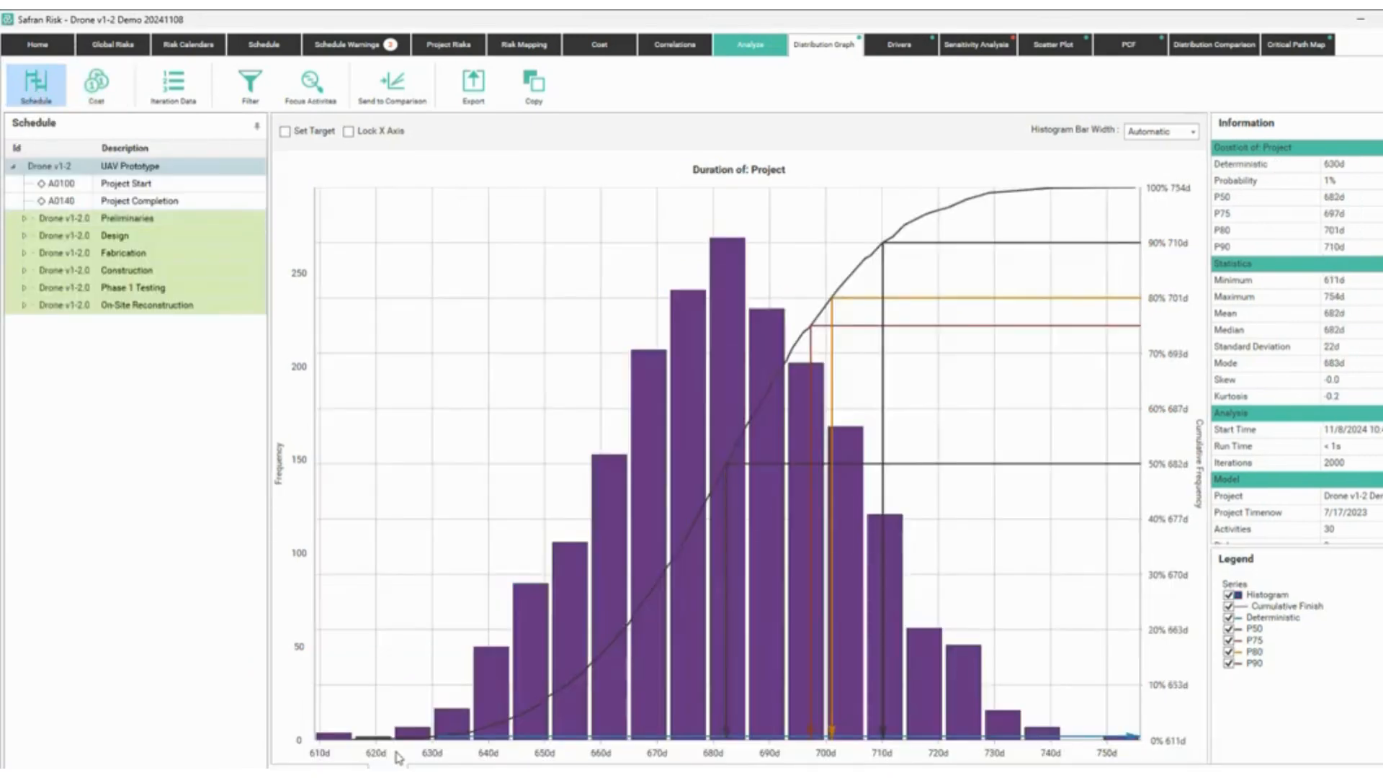
{"action": "left_click", "coordinate": [411, 102]}
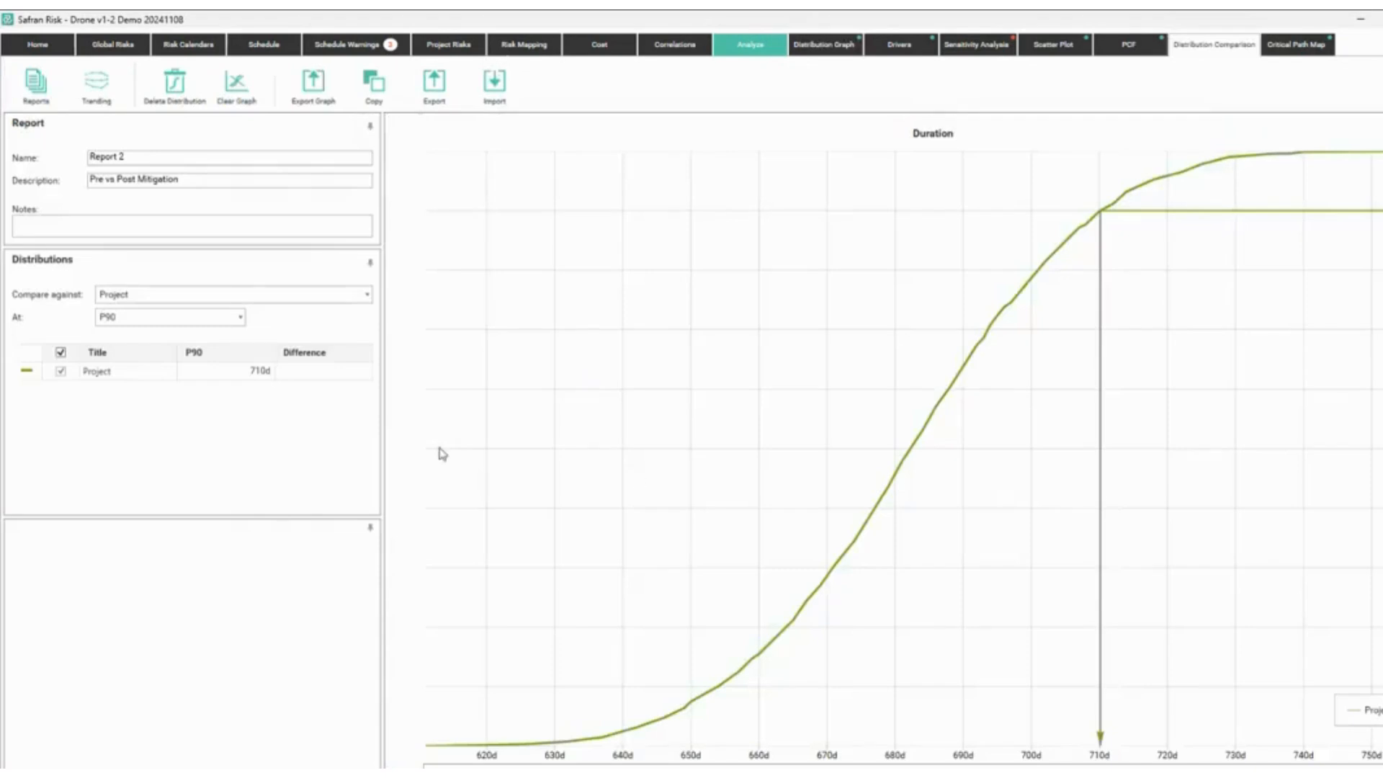
{"action": "left_click", "coordinate": [142, 372]}
{"action": "left_click", "coordinate": [149, 369]}
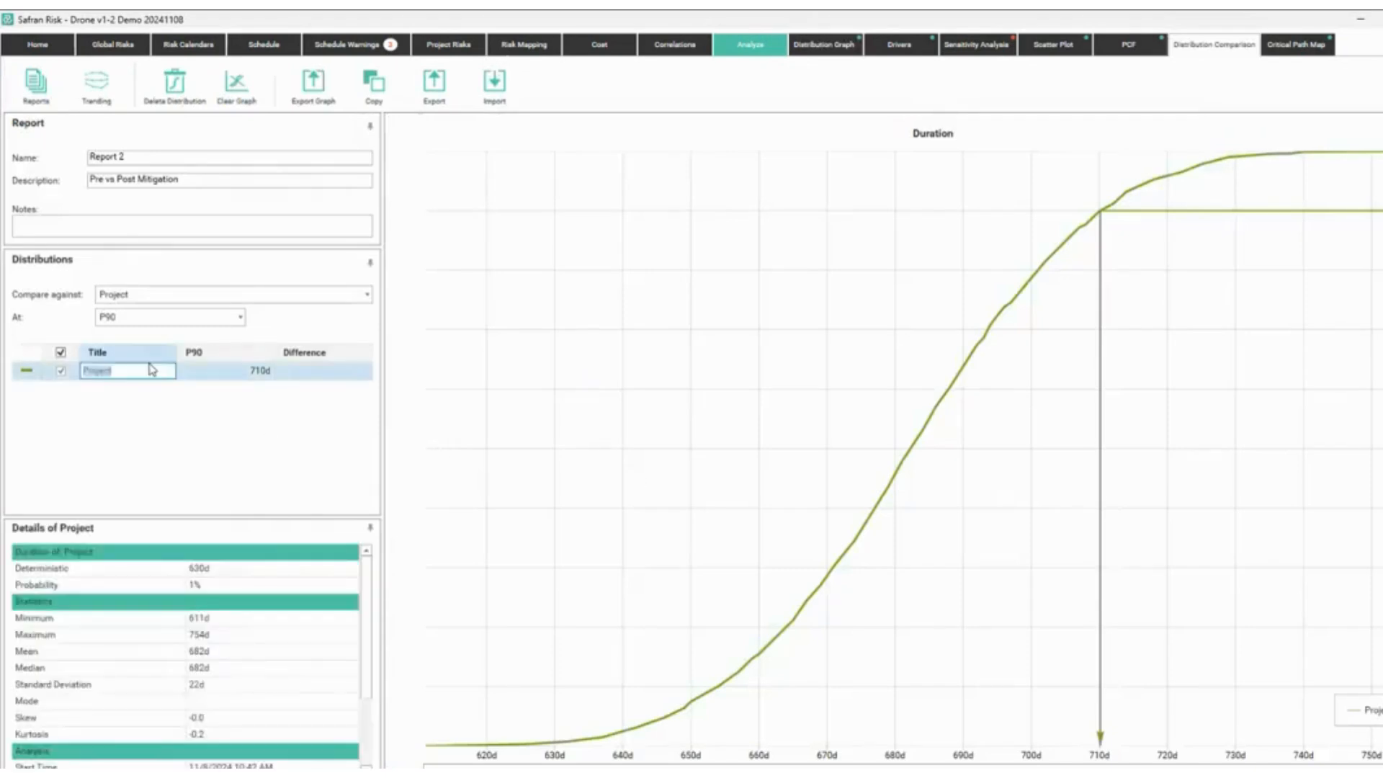
{"action": "type", "text": "Duration, No Risks"}
{"action": "key", "text": "Return"}
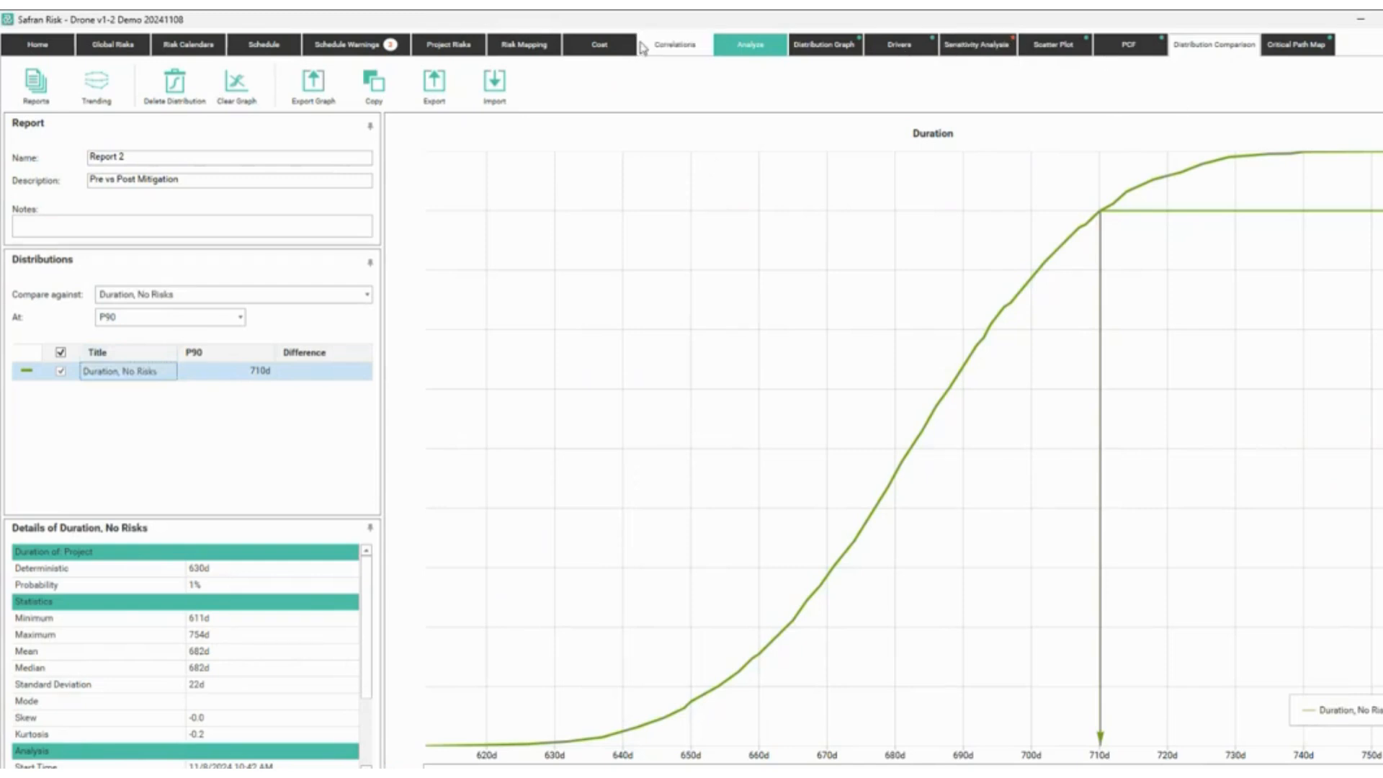
Include risks R001, R010, R011 and R002 again so all risks count.
{"action": "left_click", "coordinate": [751, 49]}
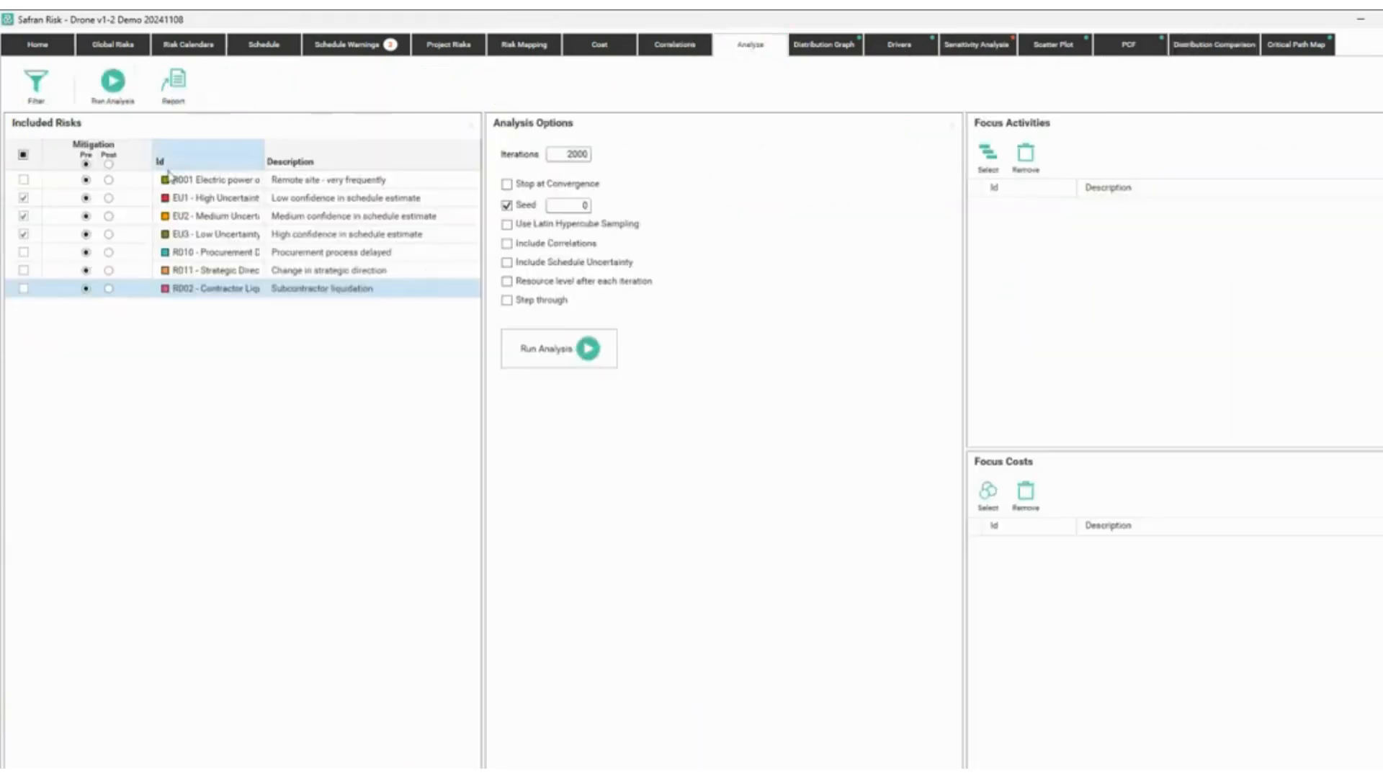
{"action": "left_click", "coordinate": [24, 179]}
{"action": "left_click", "coordinate": [24, 252]}
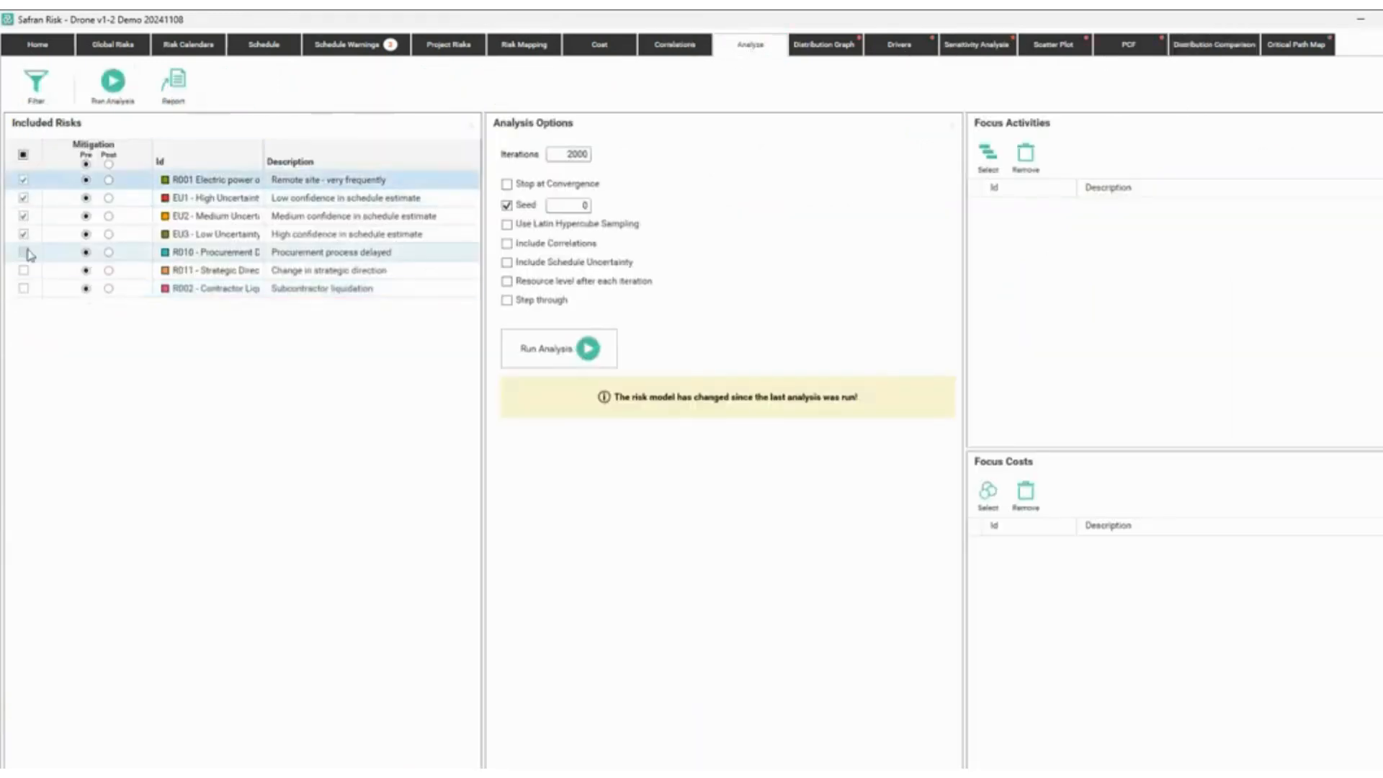
{"action": "left_click", "coordinate": [25, 270]}
{"action": "left_click", "coordinate": [23, 288]}
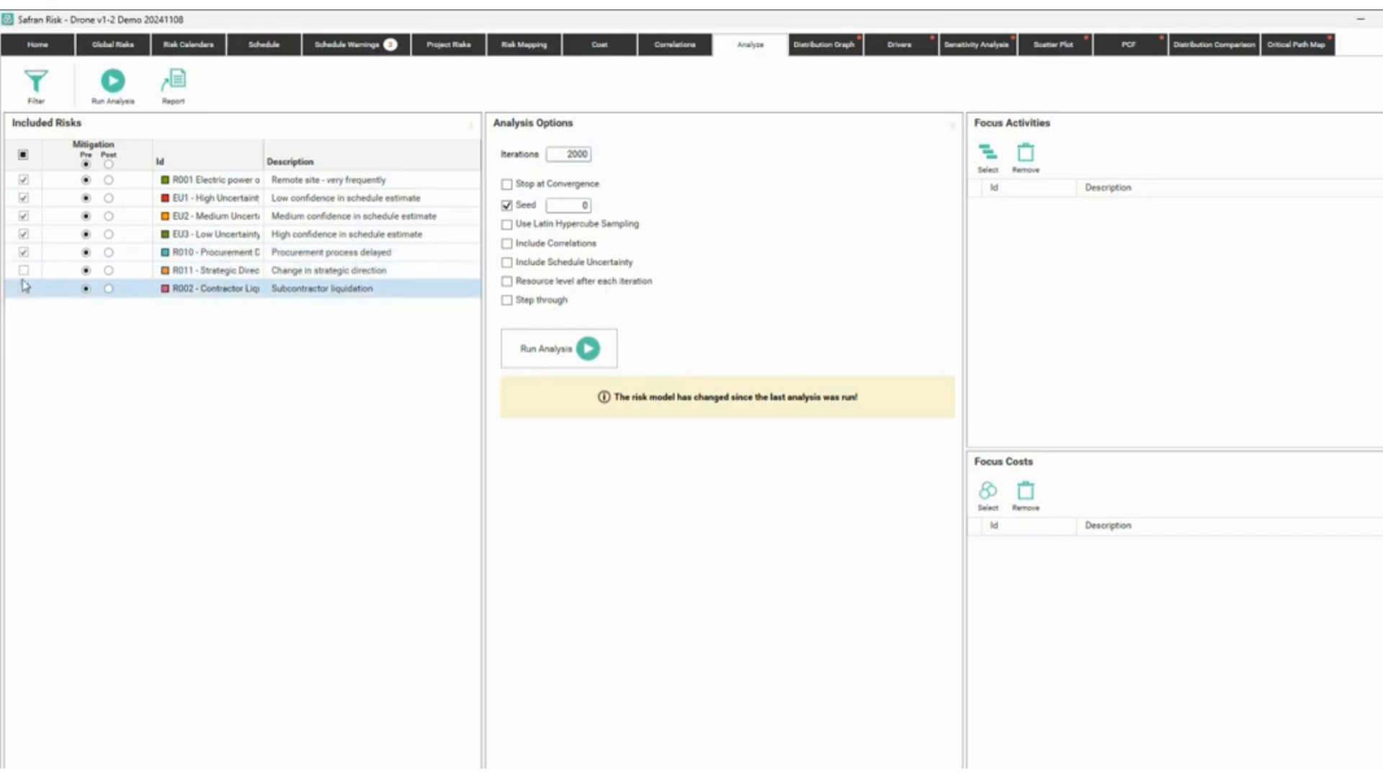
{"action": "left_click", "coordinate": [24, 270]}
{"action": "left_click", "coordinate": [24, 289]}
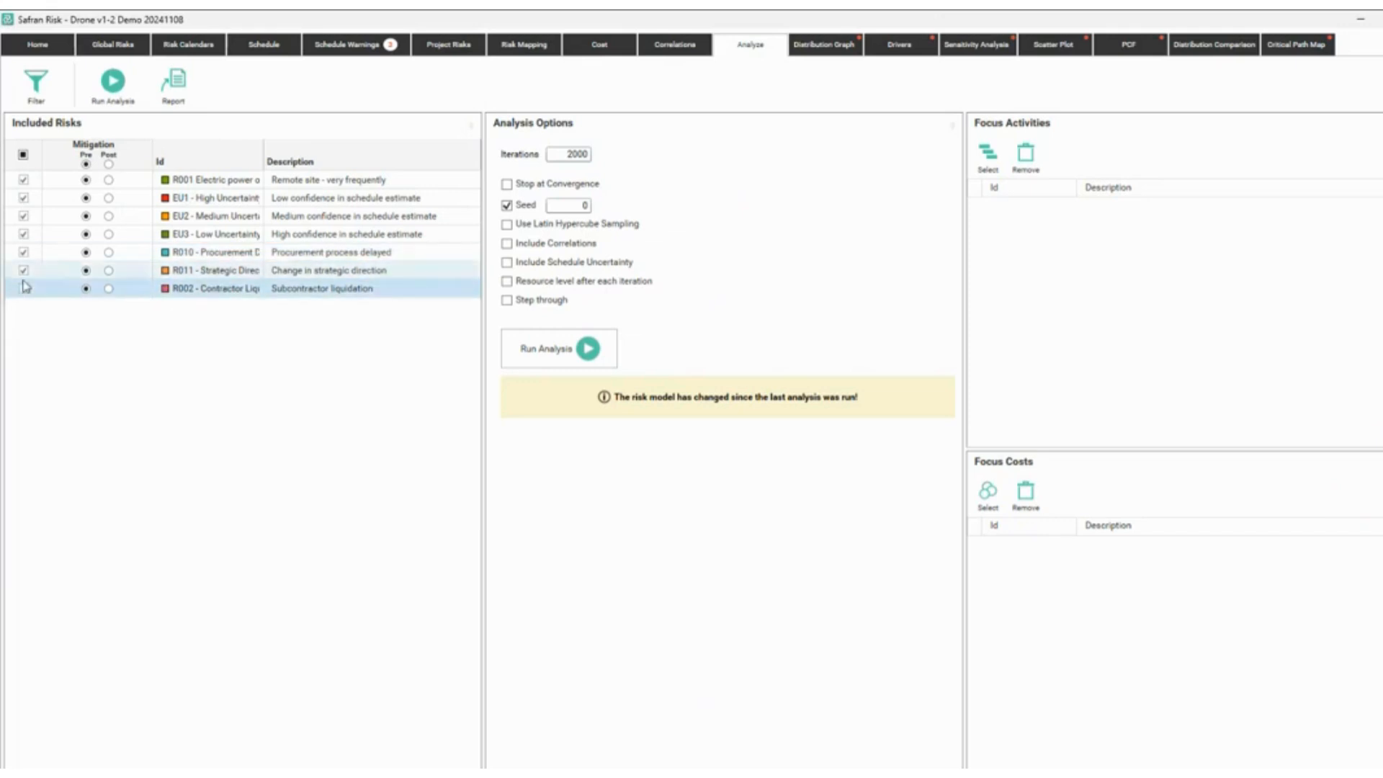
{"action": "left_click", "coordinate": [24, 288]}
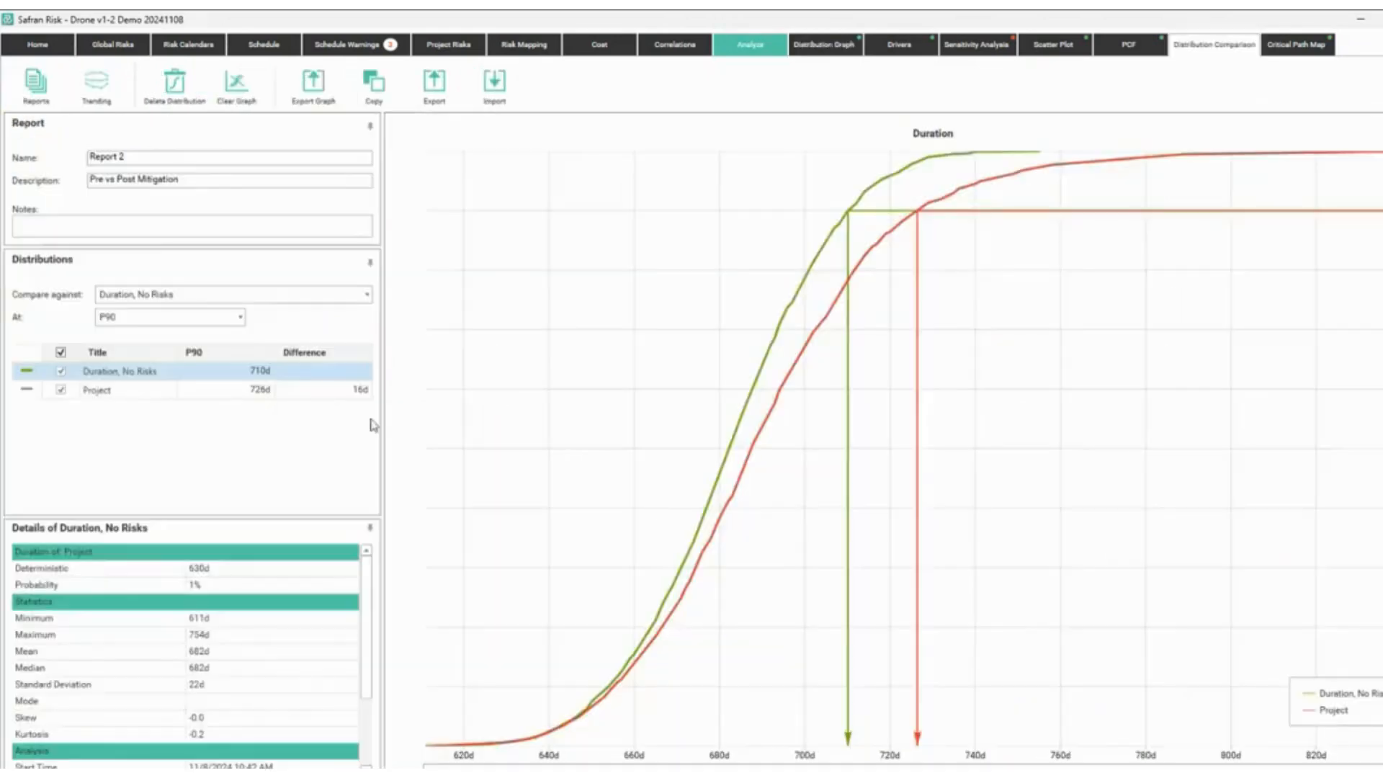
Add the with-risks curve to the comparison as 'Duration, Risks Pre' and compare at P80.
{"action": "left_click", "coordinate": [80, 393]}
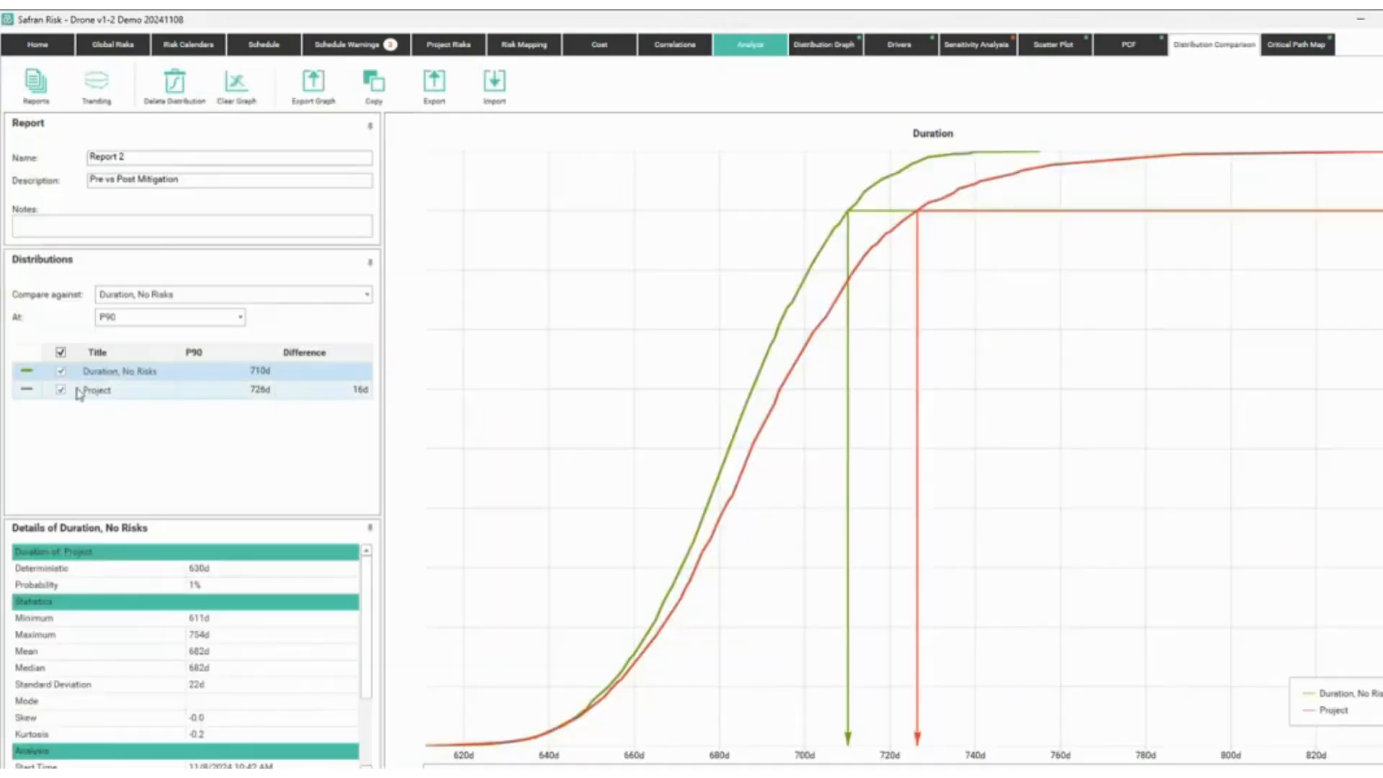
{"action": "left_click", "coordinate": [121, 399]}
{"action": "type", "text": "Duration"}
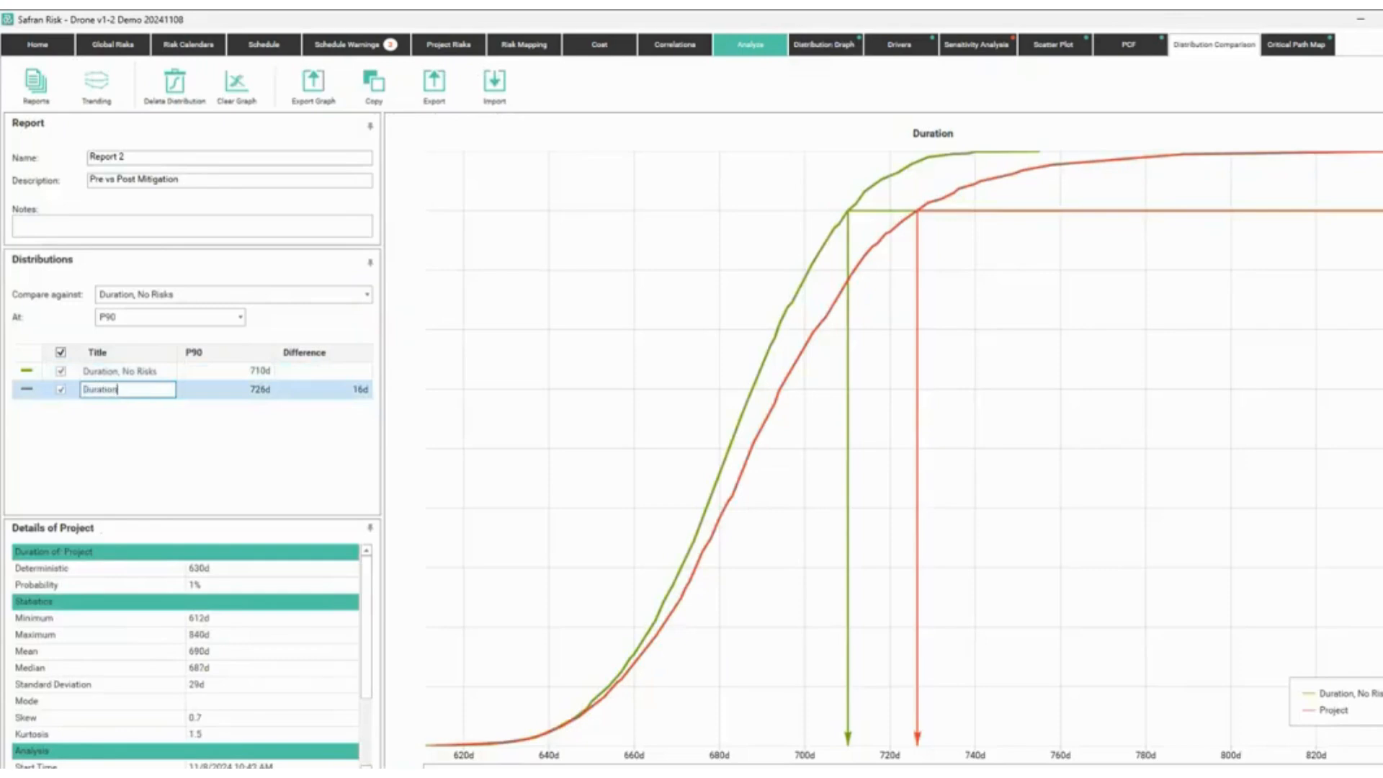
{"action": "type", "text": ", Risks Pre"}
{"action": "key", "text": "Return"}
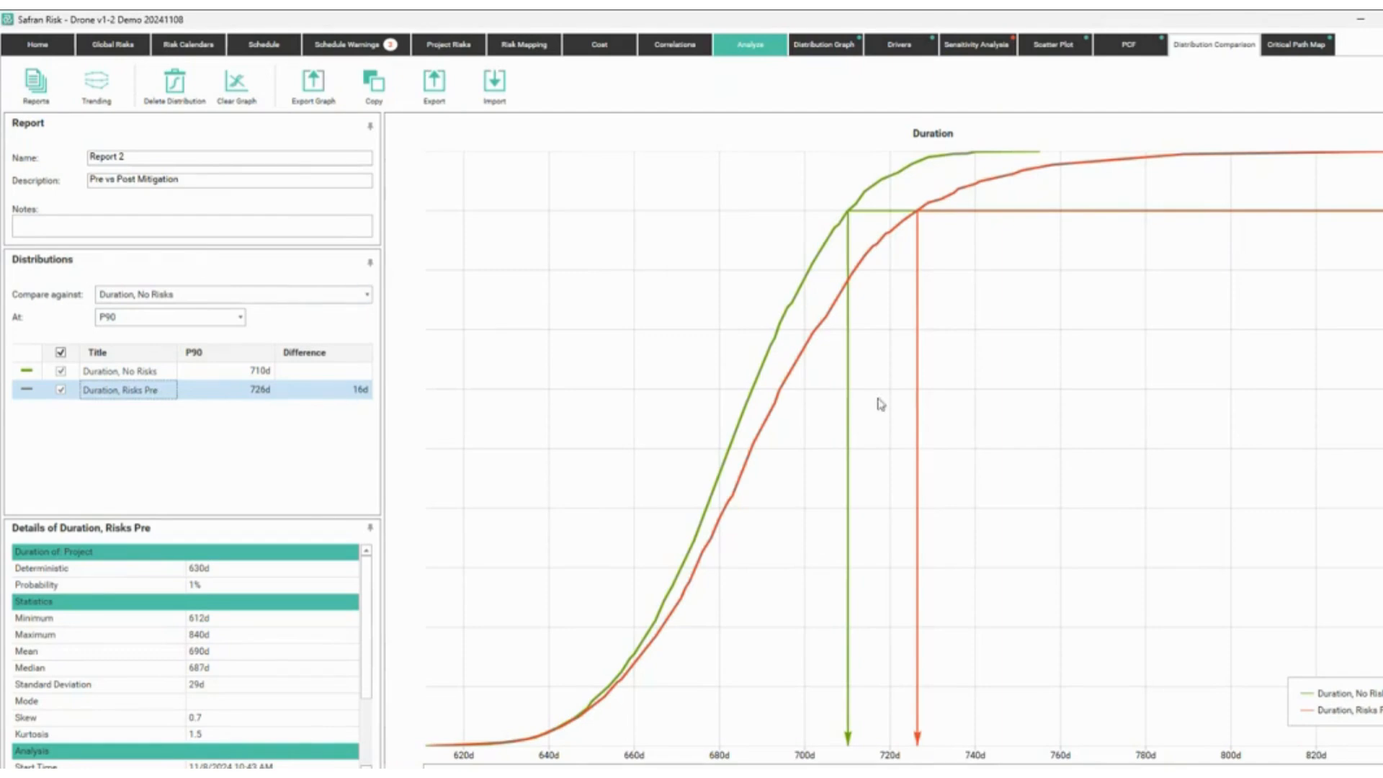
{"action": "left_click", "coordinate": [241, 318]}
{"action": "left_click", "coordinate": [135, 405]}
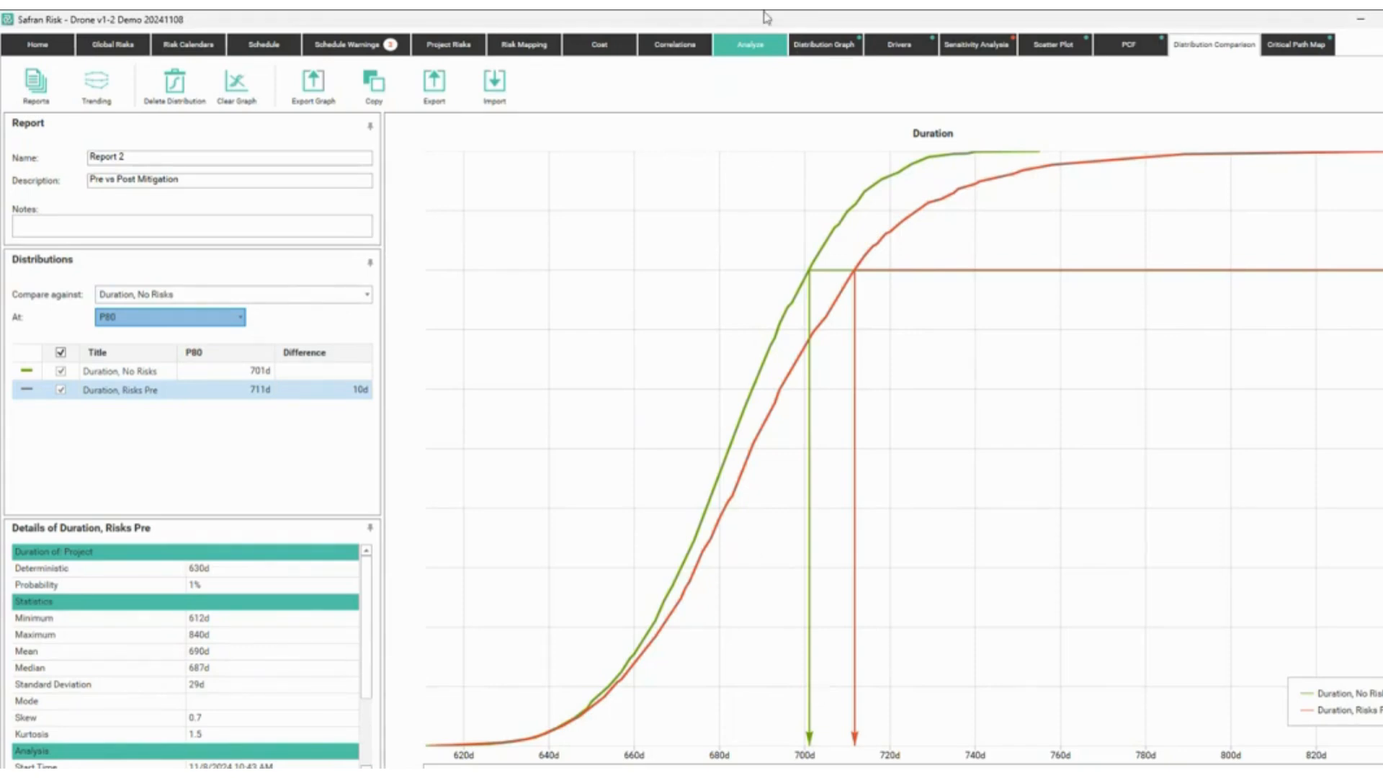
{"action": "left_click", "coordinate": [753, 45]}
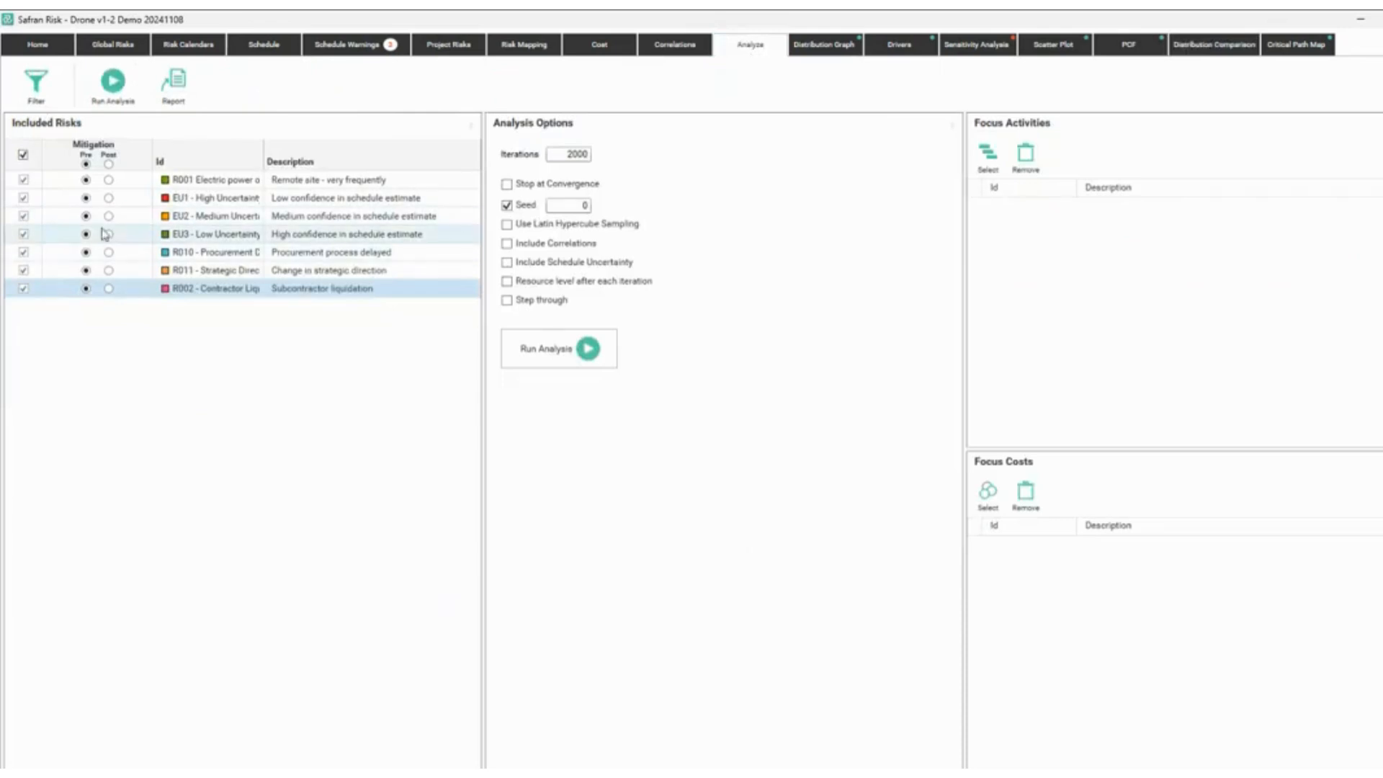
Use post-mitigation values for R001, R010, R011 and R002 and run the simulation.
{"action": "left_click", "coordinate": [108, 180]}
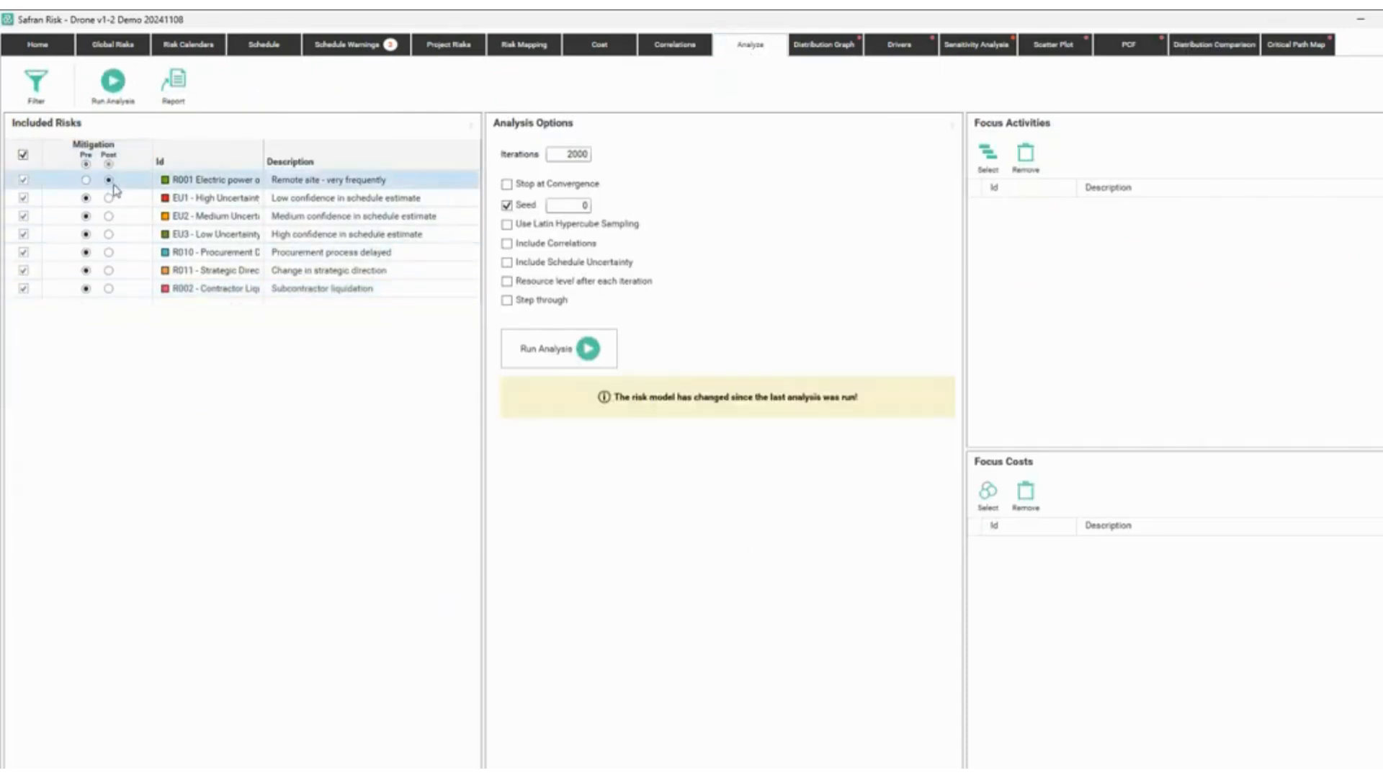
{"action": "left_click", "coordinate": [108, 252]}
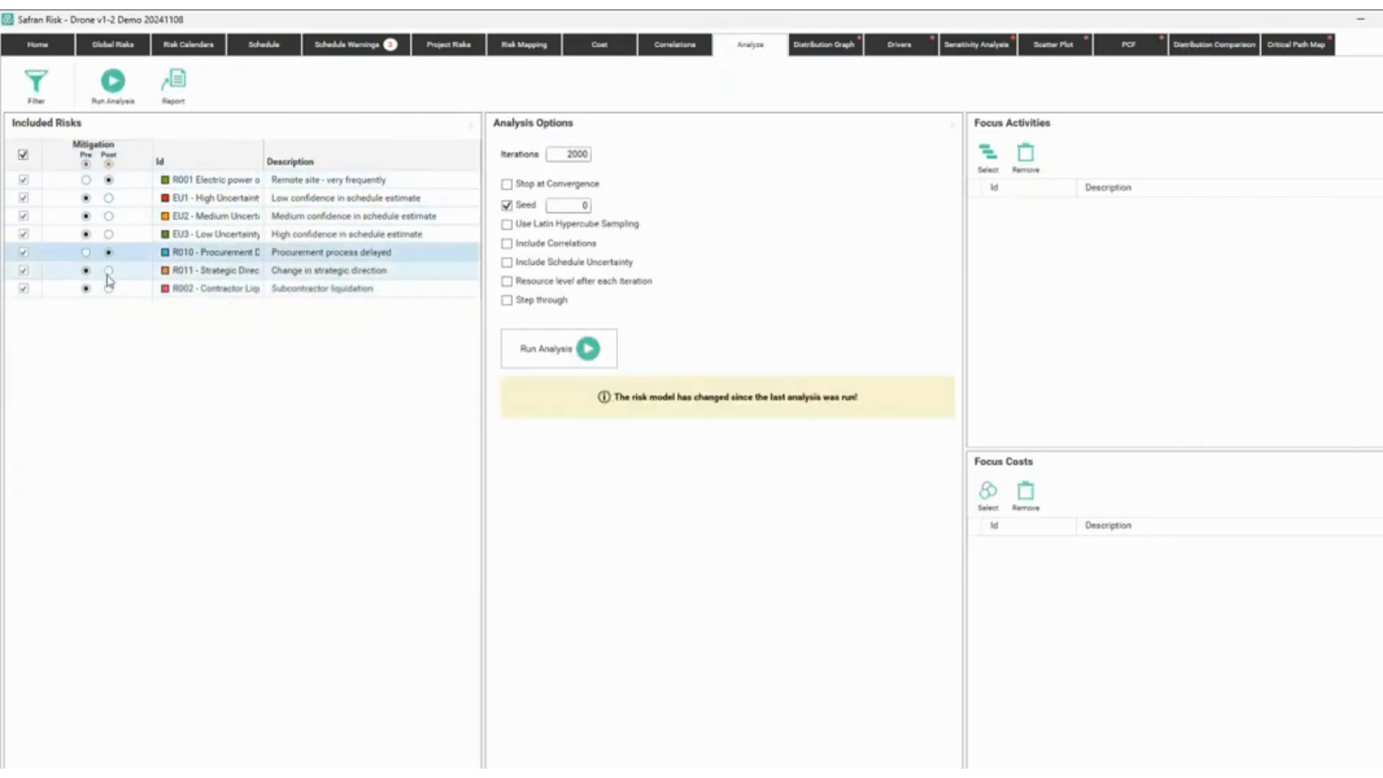
{"action": "left_click", "coordinate": [108, 271]}
{"action": "left_click", "coordinate": [108, 289]}
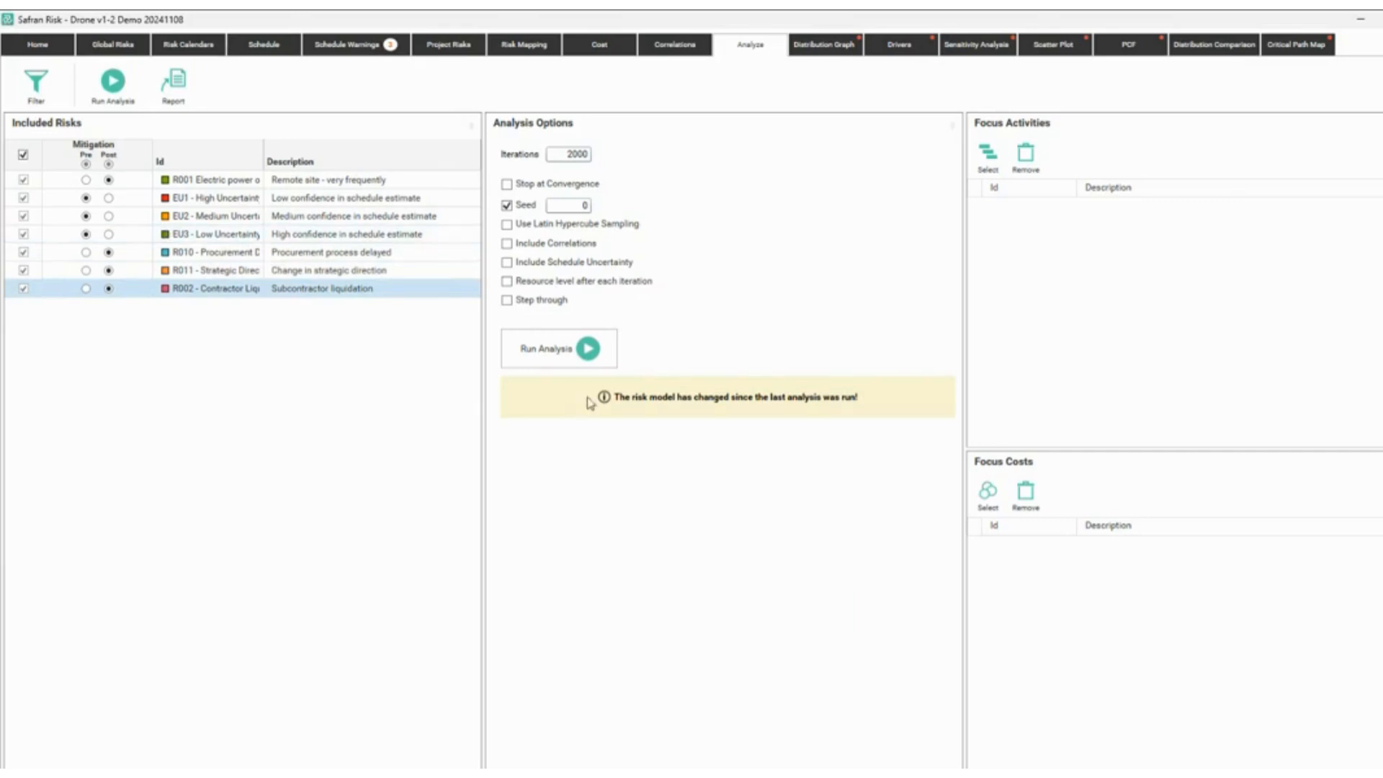
{"action": "left_click", "coordinate": [554, 360]}
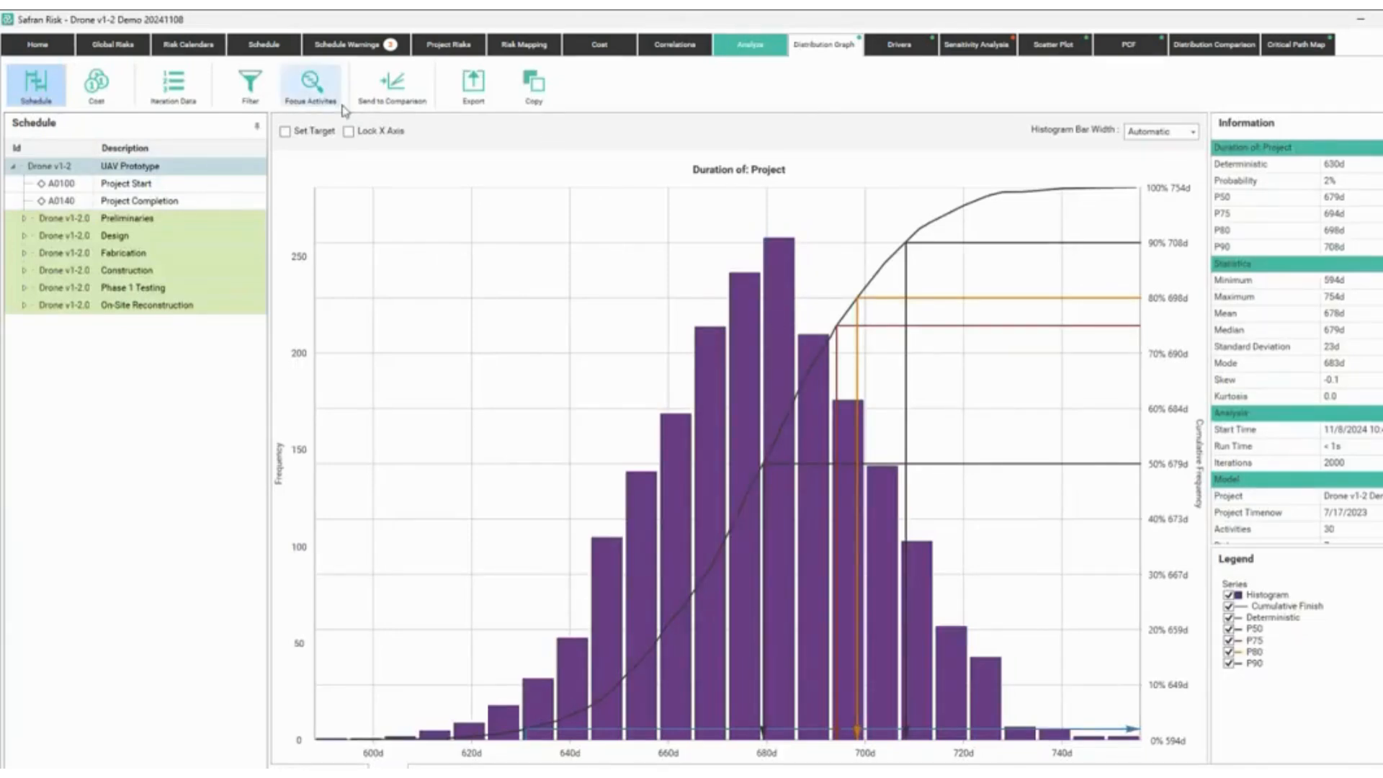
Send the post-mitigation duration to the comparison, titled 'Duration, Risks Post'.
{"action": "left_click", "coordinate": [392, 83]}
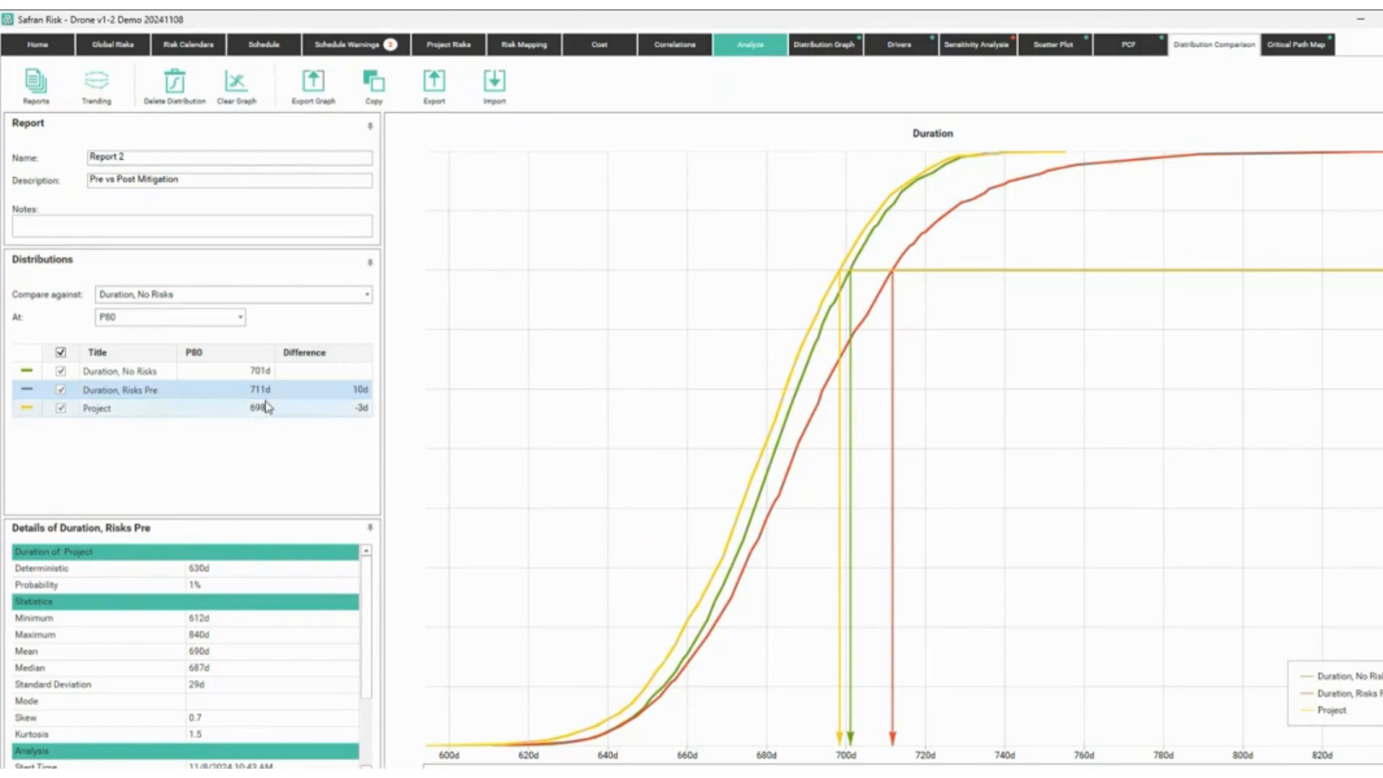
{"action": "double_click", "coordinate": [144, 407]}
{"action": "type", "text": "Duration"}
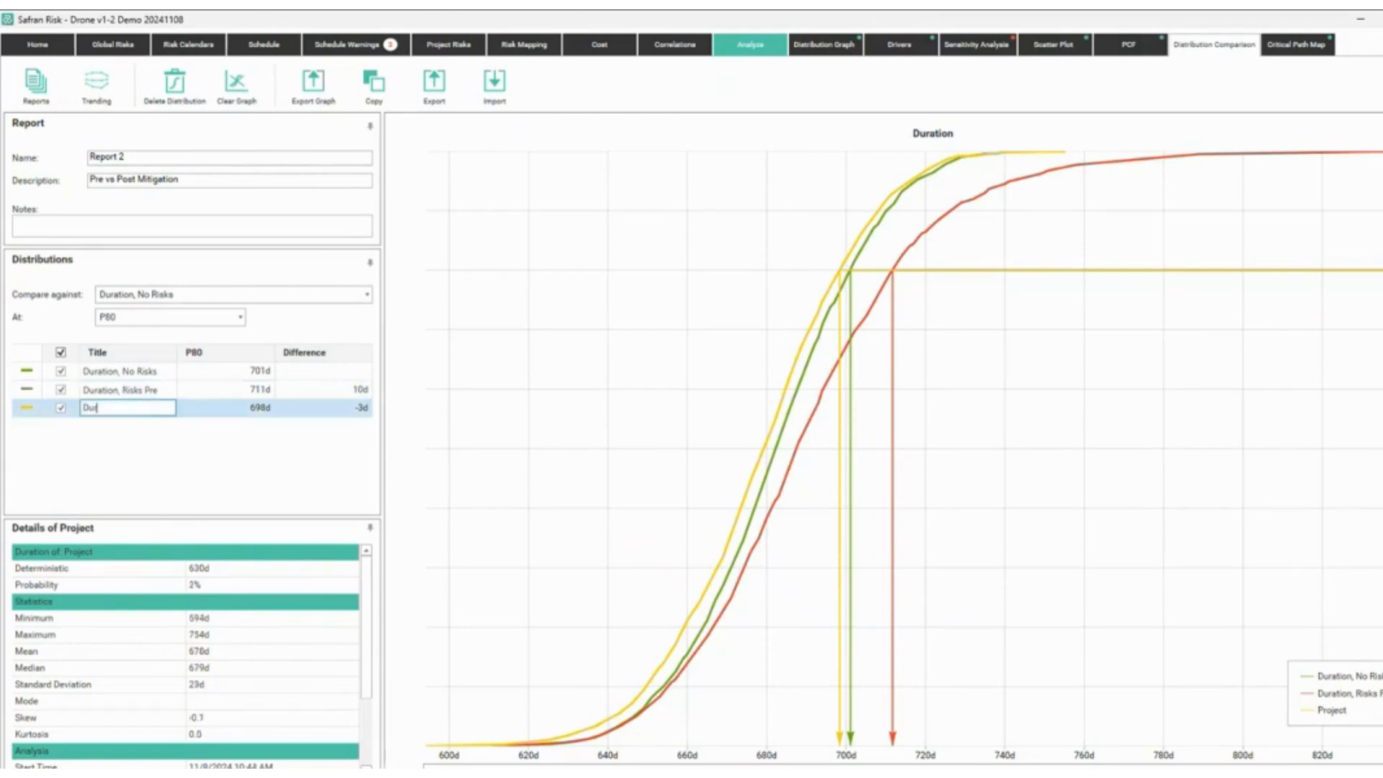
{"action": "type", "text": ", Risks Post"}
{"action": "key", "text": "Return"}
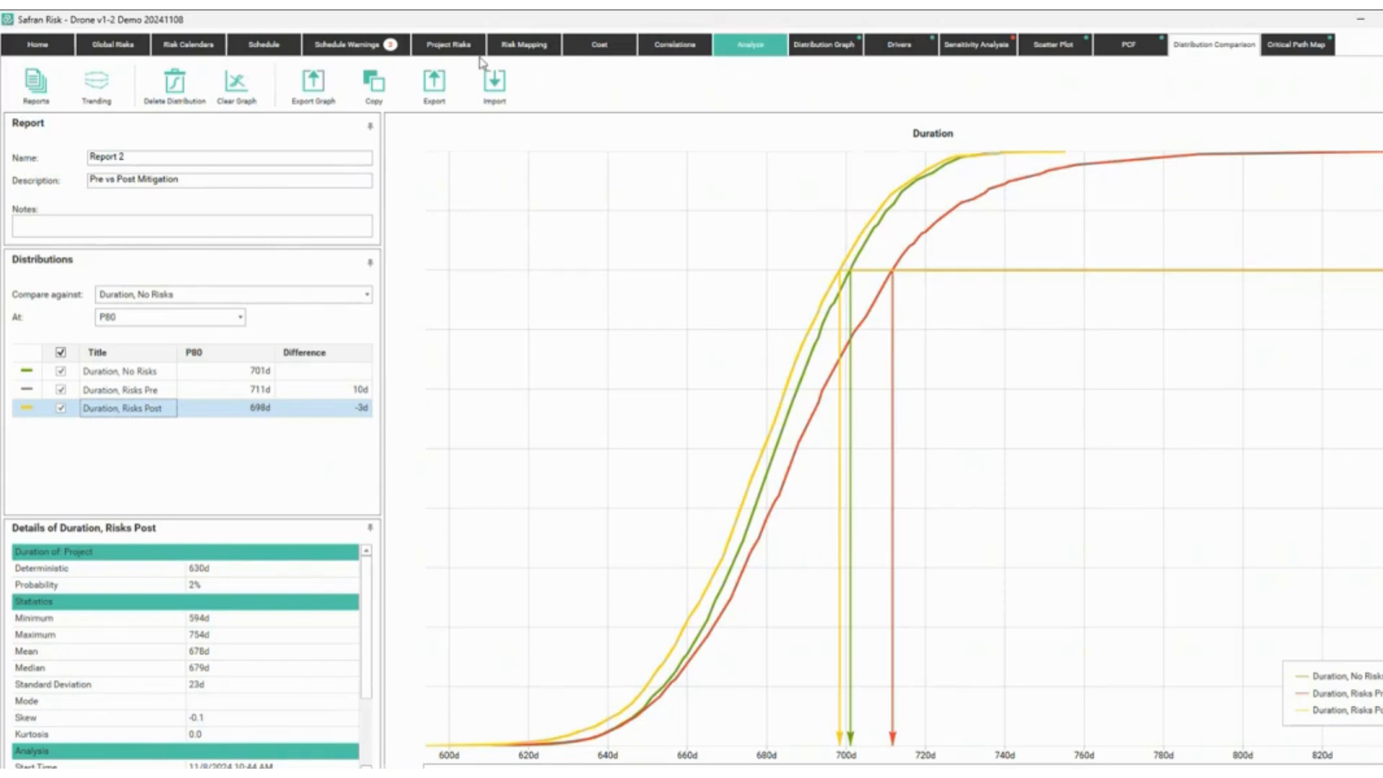
{"action": "left_click", "coordinate": [749, 45]}
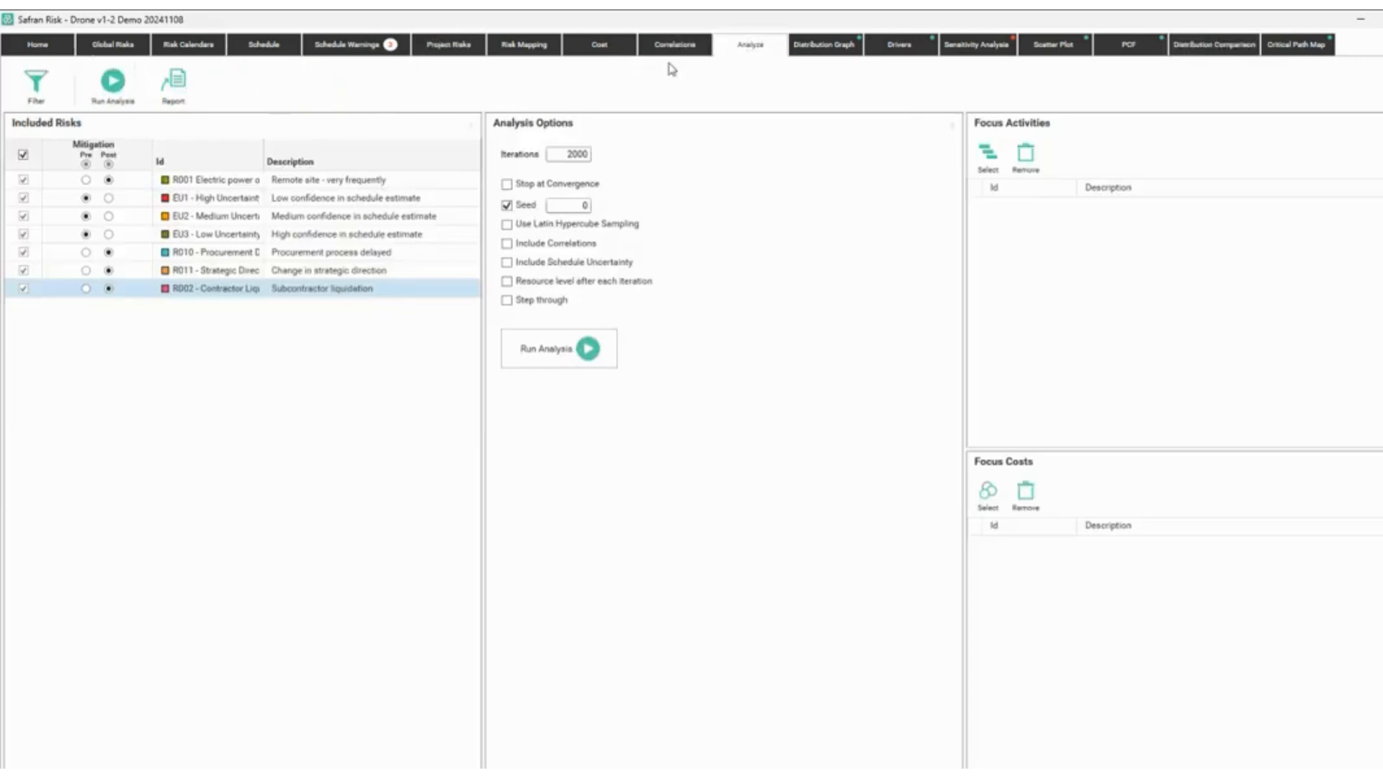
Look at the report options and the cost and duration histograms, then show the Drivers chart.
{"action": "left_click", "coordinate": [173, 96]}
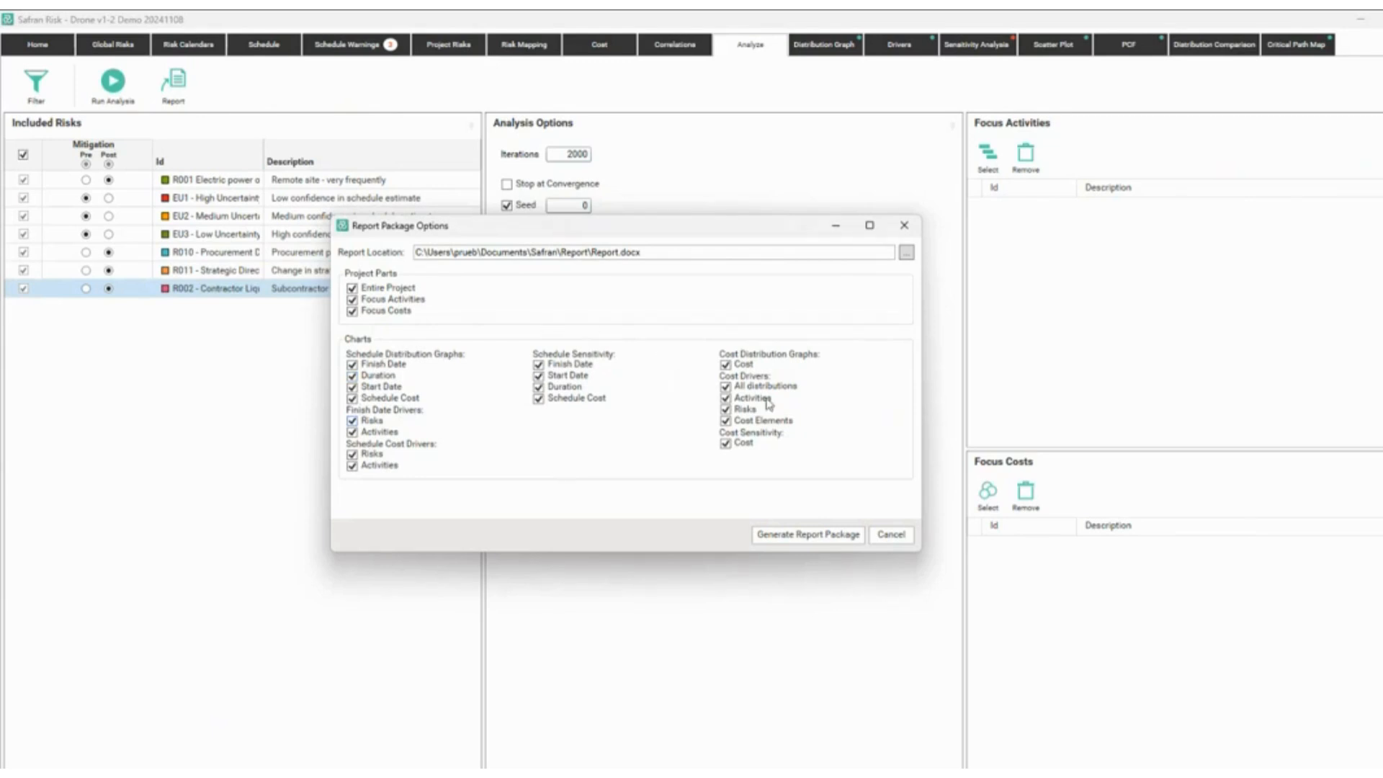
{"action": "left_click", "coordinate": [904, 226]}
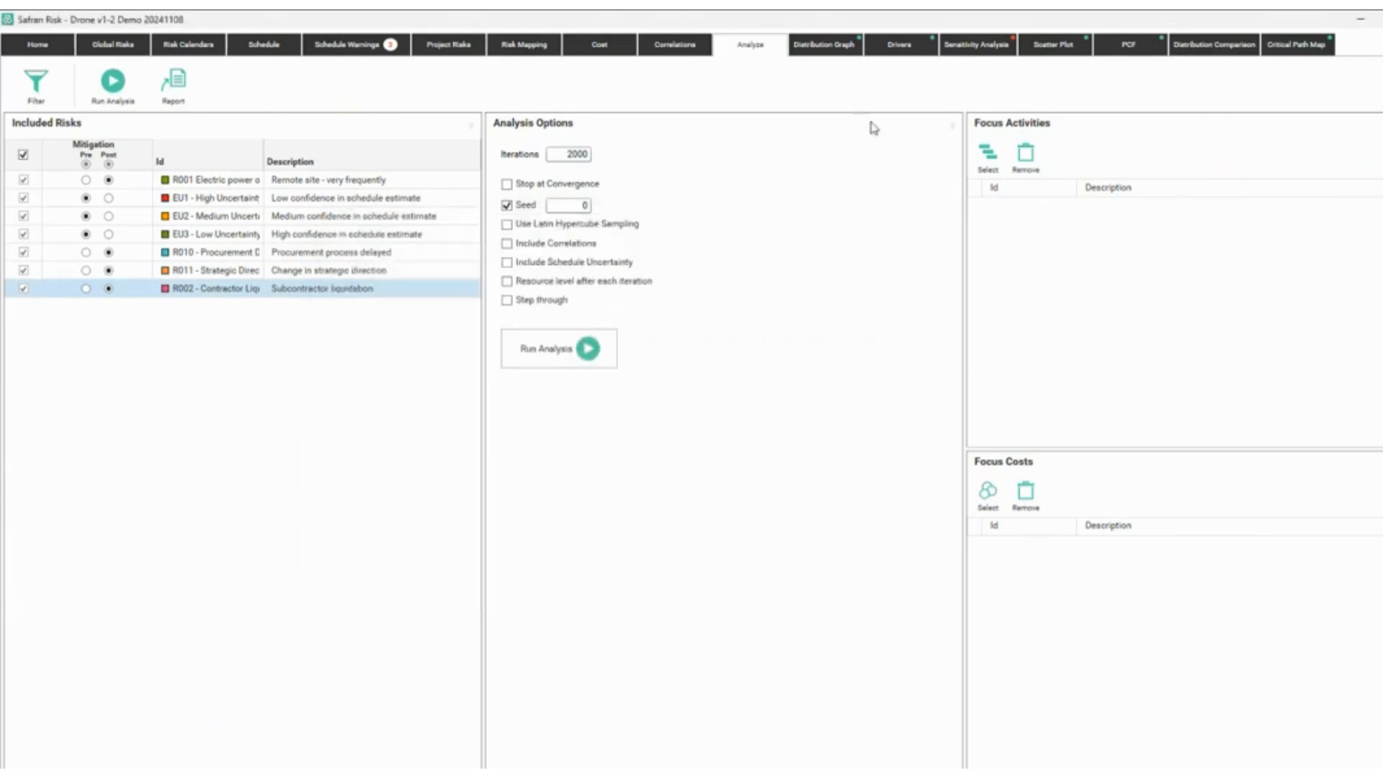
{"action": "left_click", "coordinate": [828, 49]}
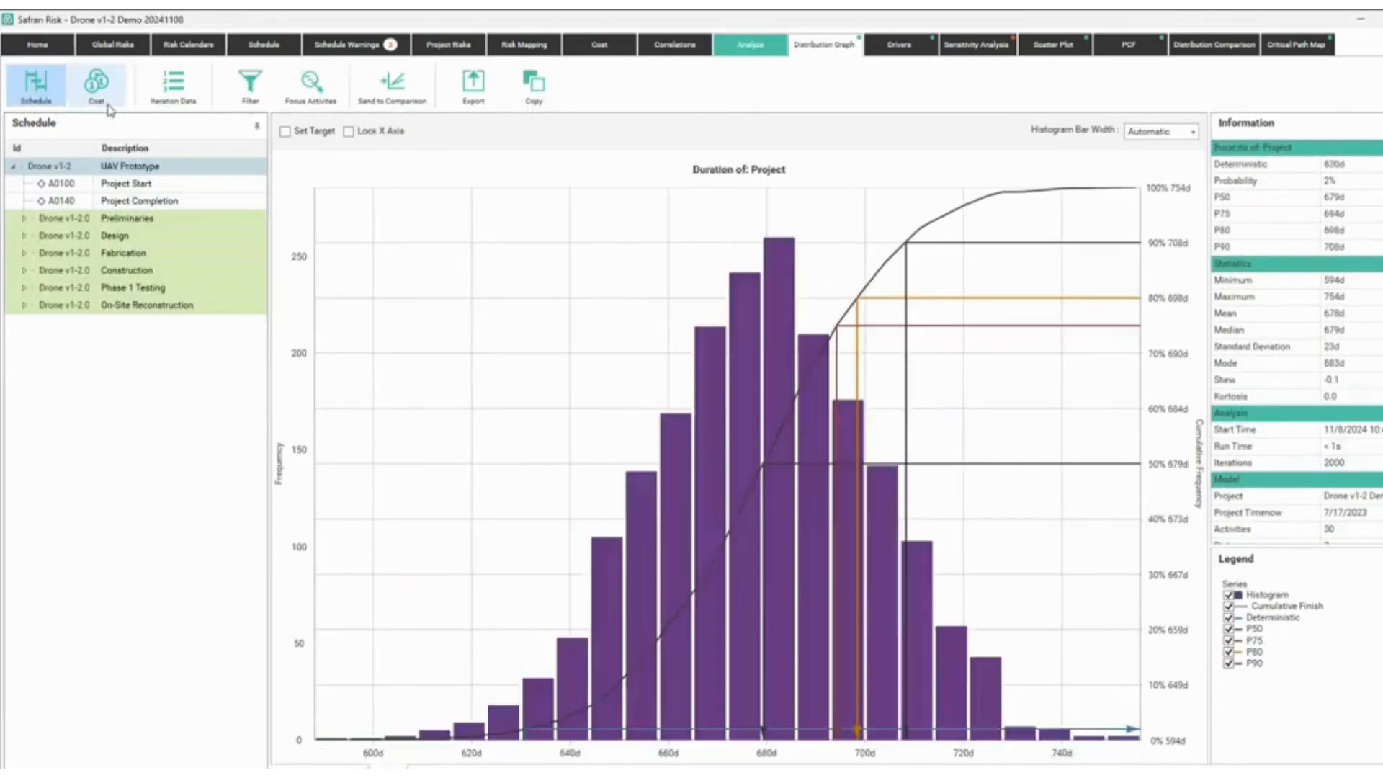
{"action": "left_click", "coordinate": [90, 86]}
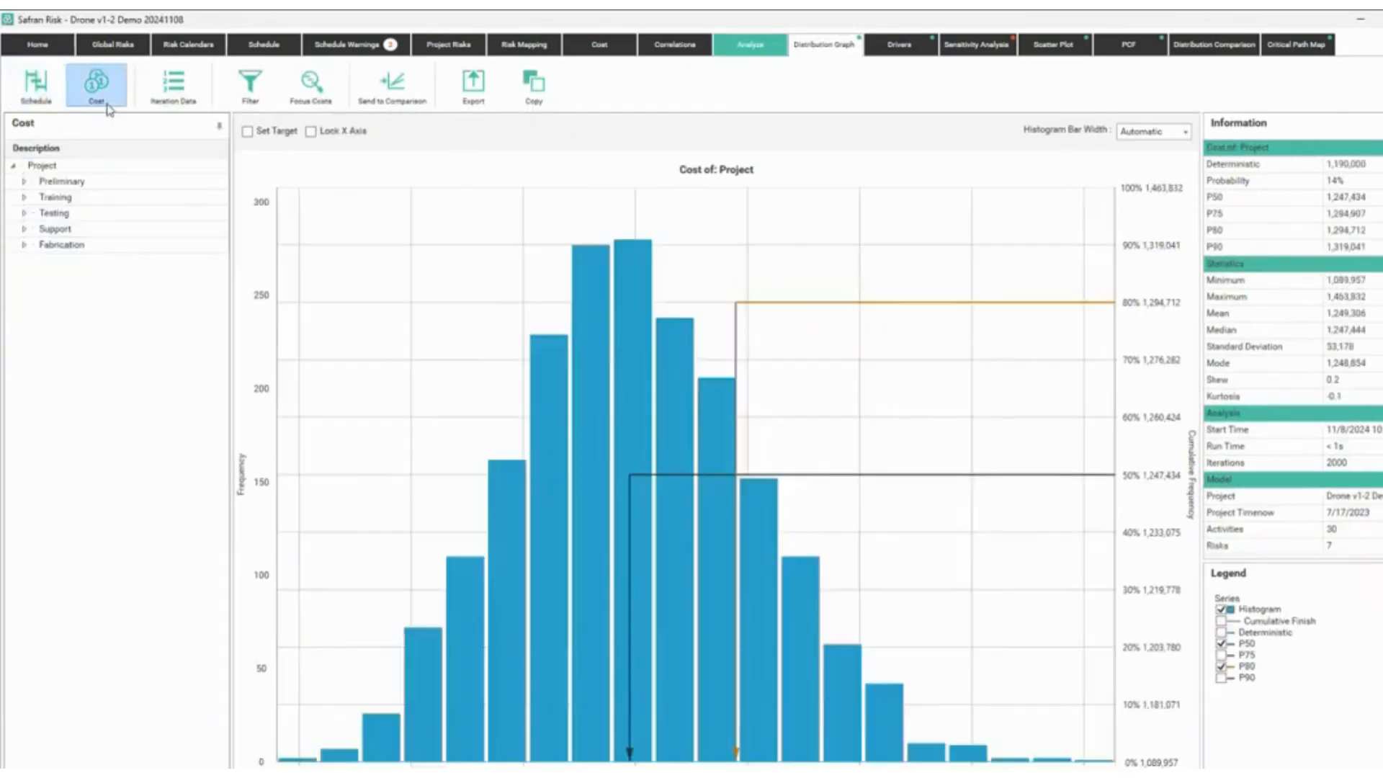
{"action": "left_click", "coordinate": [36, 87]}
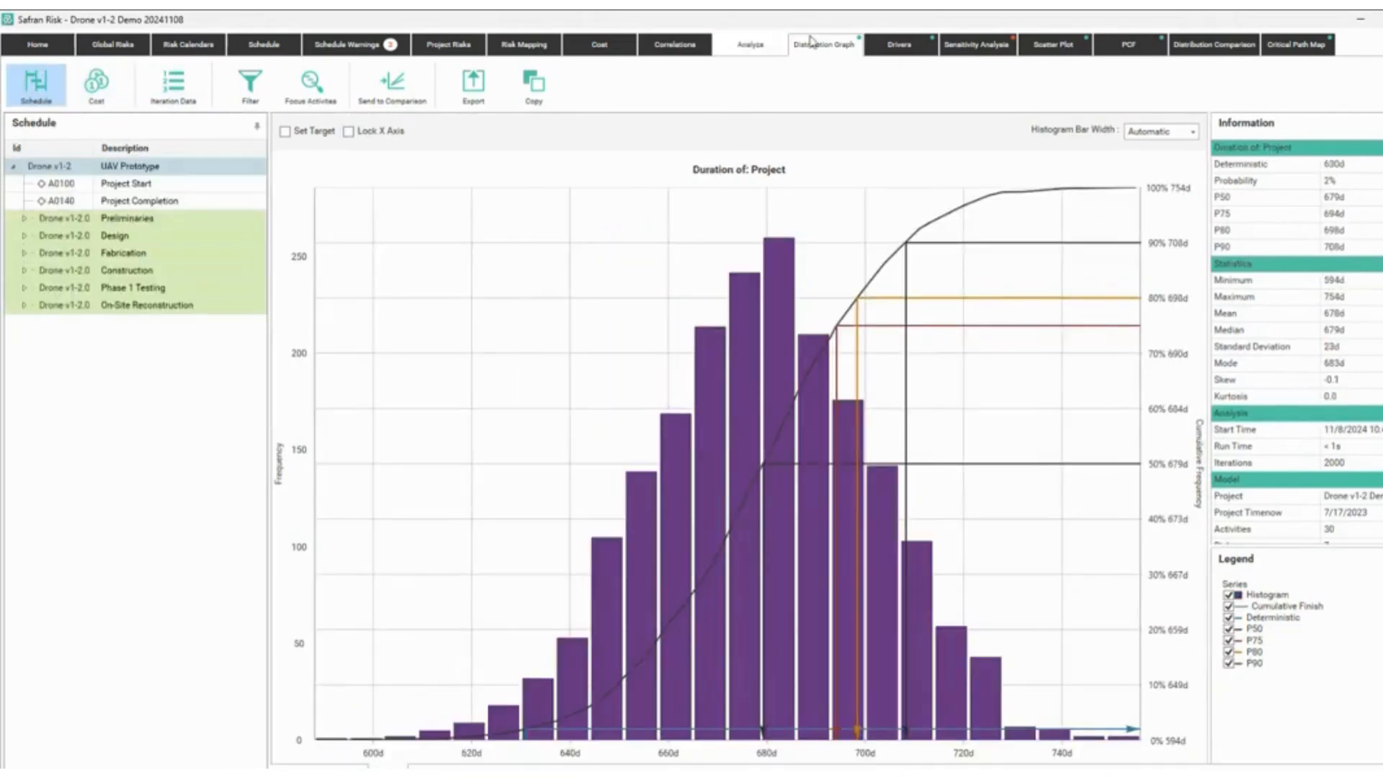
{"action": "left_click", "coordinate": [916, 49]}
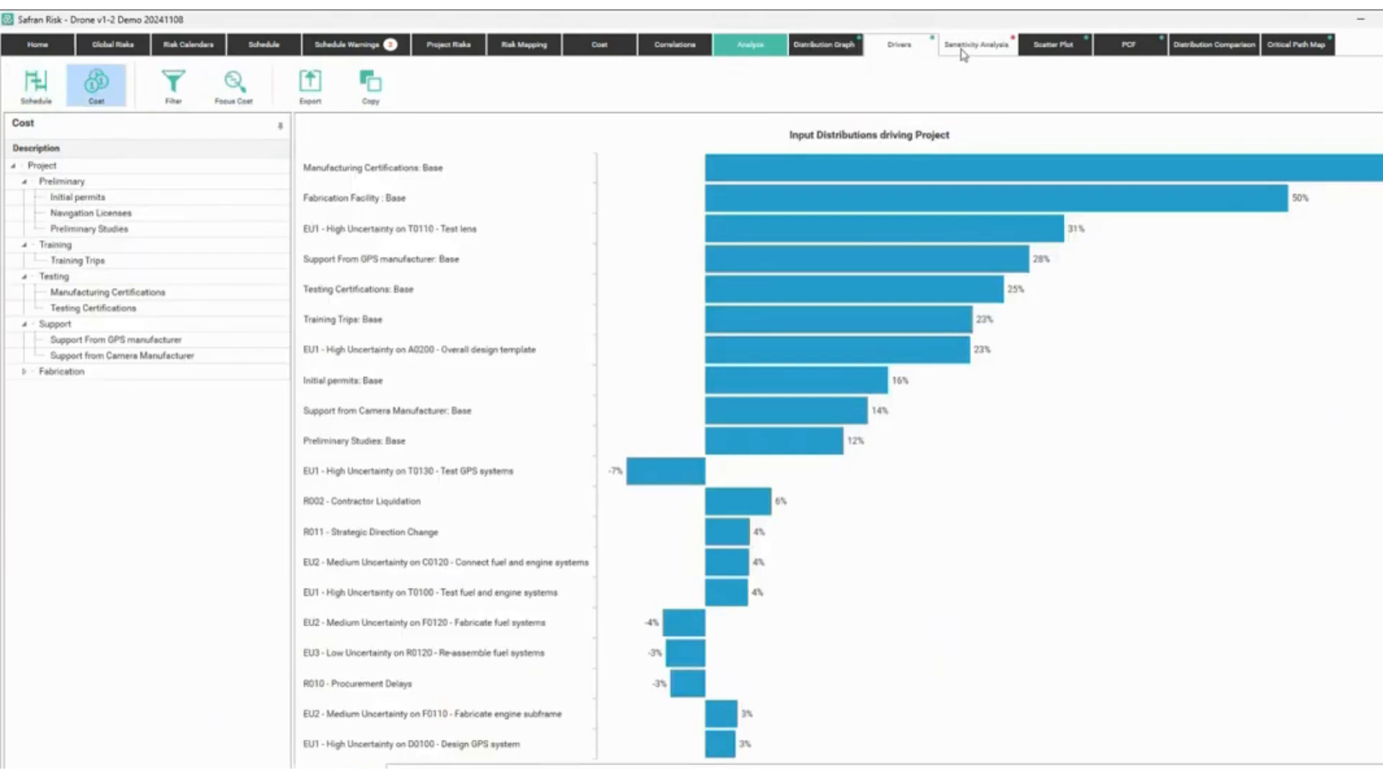
Cycle the drivers chart through Activities, Cost Elements and Risks, ending on Input Distributions.
{"action": "left_click", "coordinate": [439, 772]}
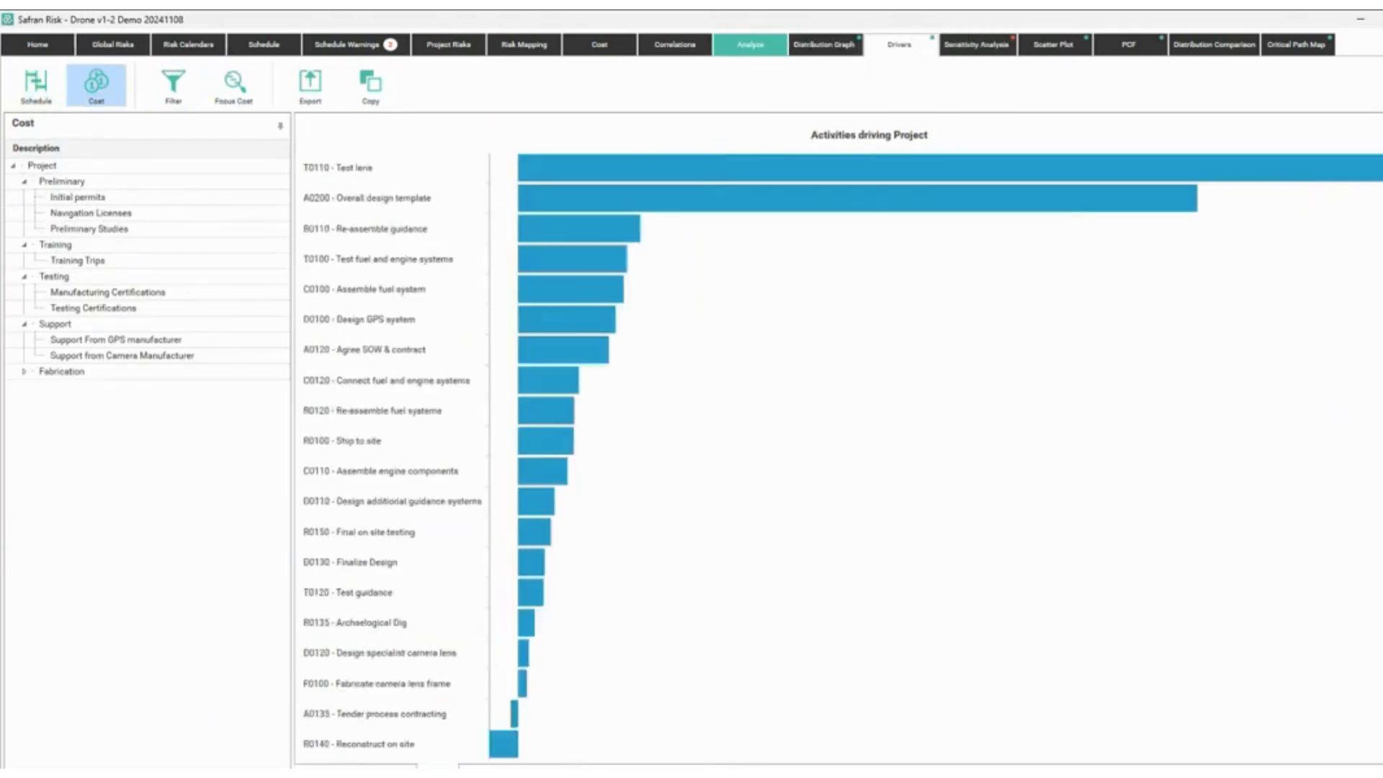
{"action": "left_click", "coordinate": [401, 772]}
{"action": "left_click", "coordinate": [472, 772]}
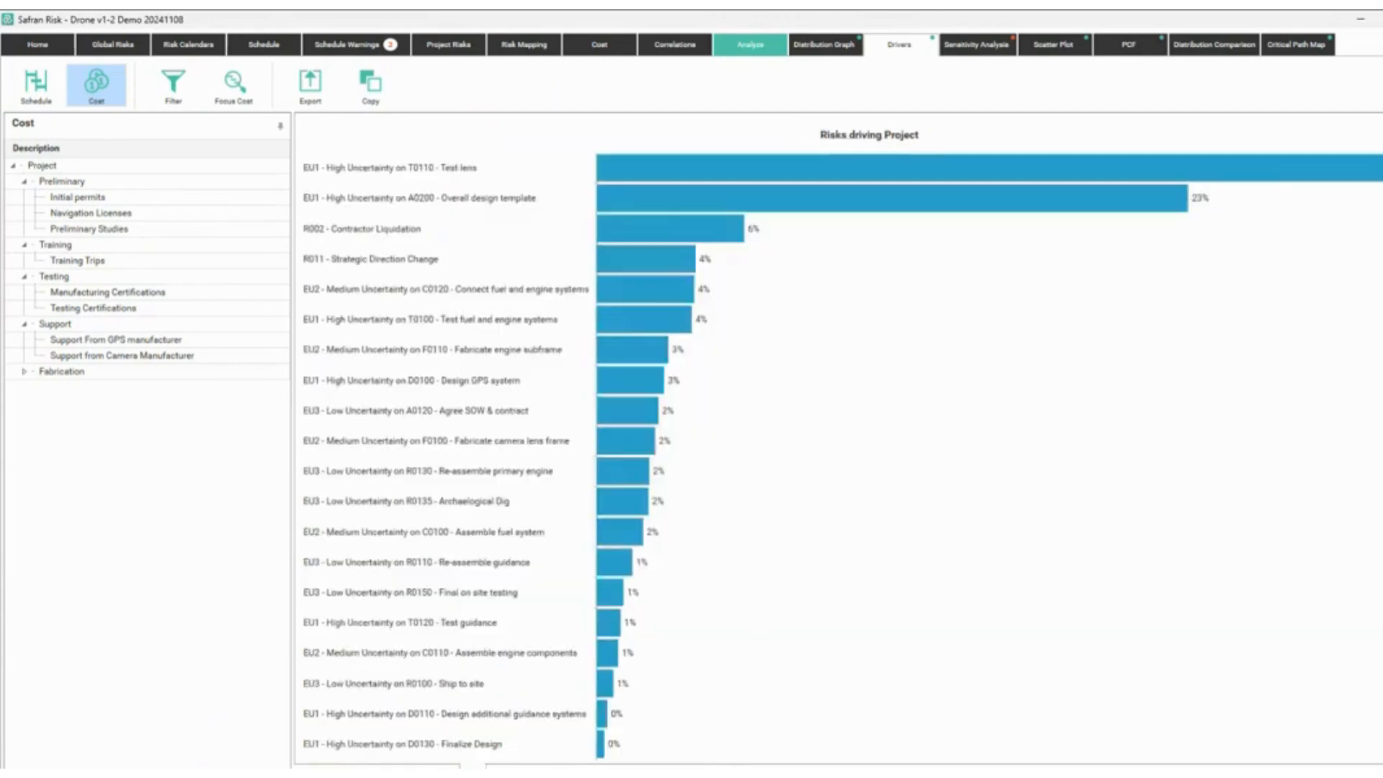
{"action": "left_click", "coordinate": [366, 772]}
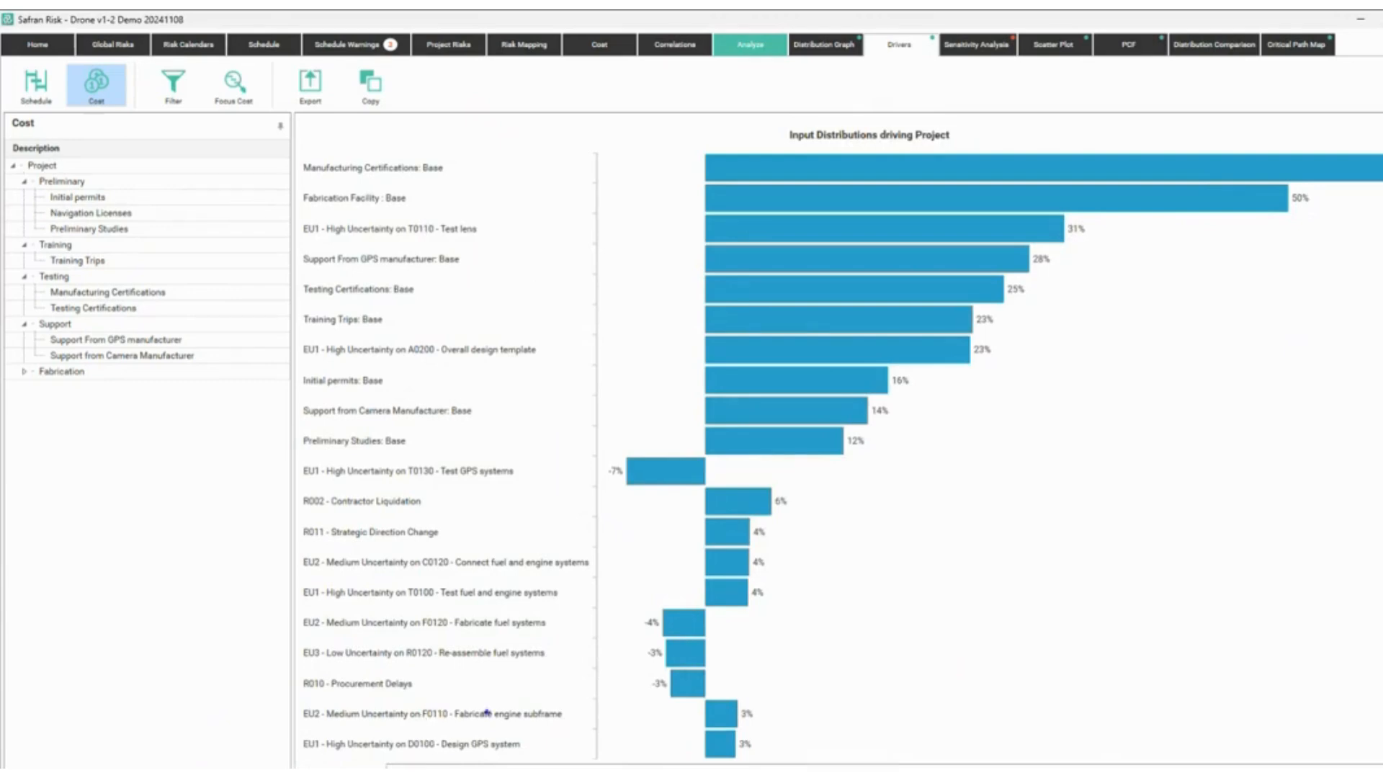
Annotate the drivers chart, clear it, and switch to the PowerPoint Use Cases slide.
{"action": "left_click_drag", "start_coordinate": [274, 749], "coordinate": [499, 768]}
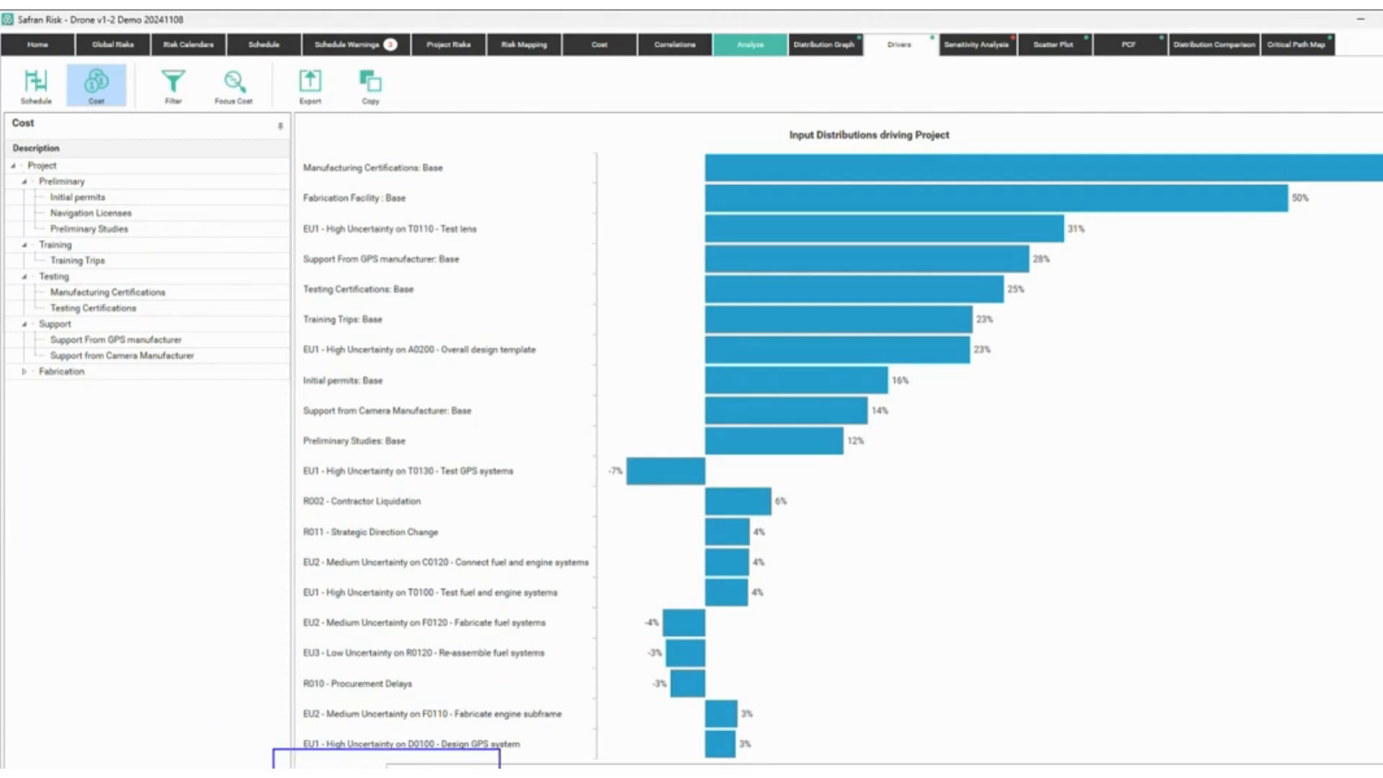
{"action": "key", "text": "Caps_Lock"}
{"action": "mouse_move", "coordinate": [382, 760]}
{"action": "left_mouse_down"}
{"action": "mouse_move", "coordinate": [217, 454]}
{"action": "mouse_move", "coordinate": [206, 226]}
{"action": "mouse_move", "coordinate": [132, 184]}
{"action": "mouse_move", "coordinate": [94, 102]}
{"action": "mouse_move", "coordinate": [20, 107]}
{"action": "mouse_move", "coordinate": [37, 75]}
{"action": "left_mouse_up"}
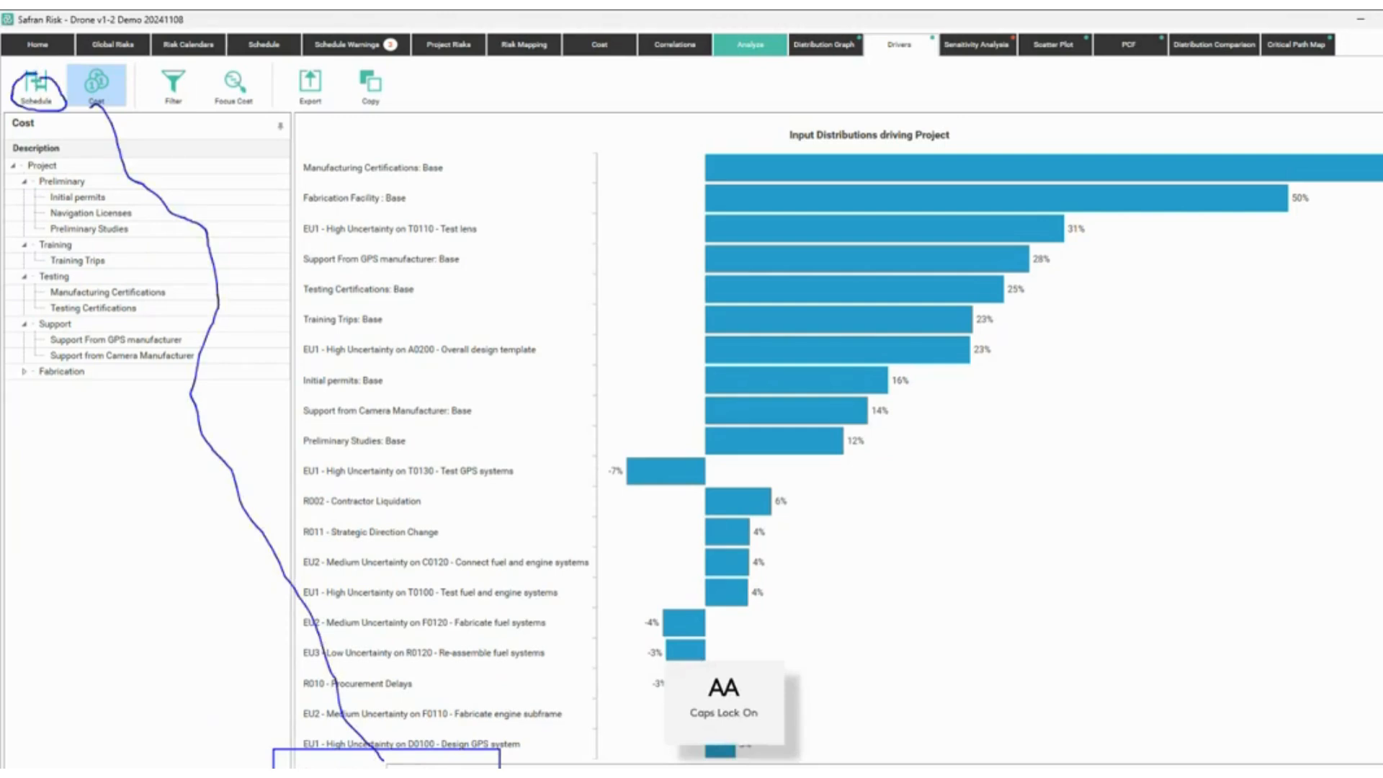
{"action": "key", "text": "Escape"}
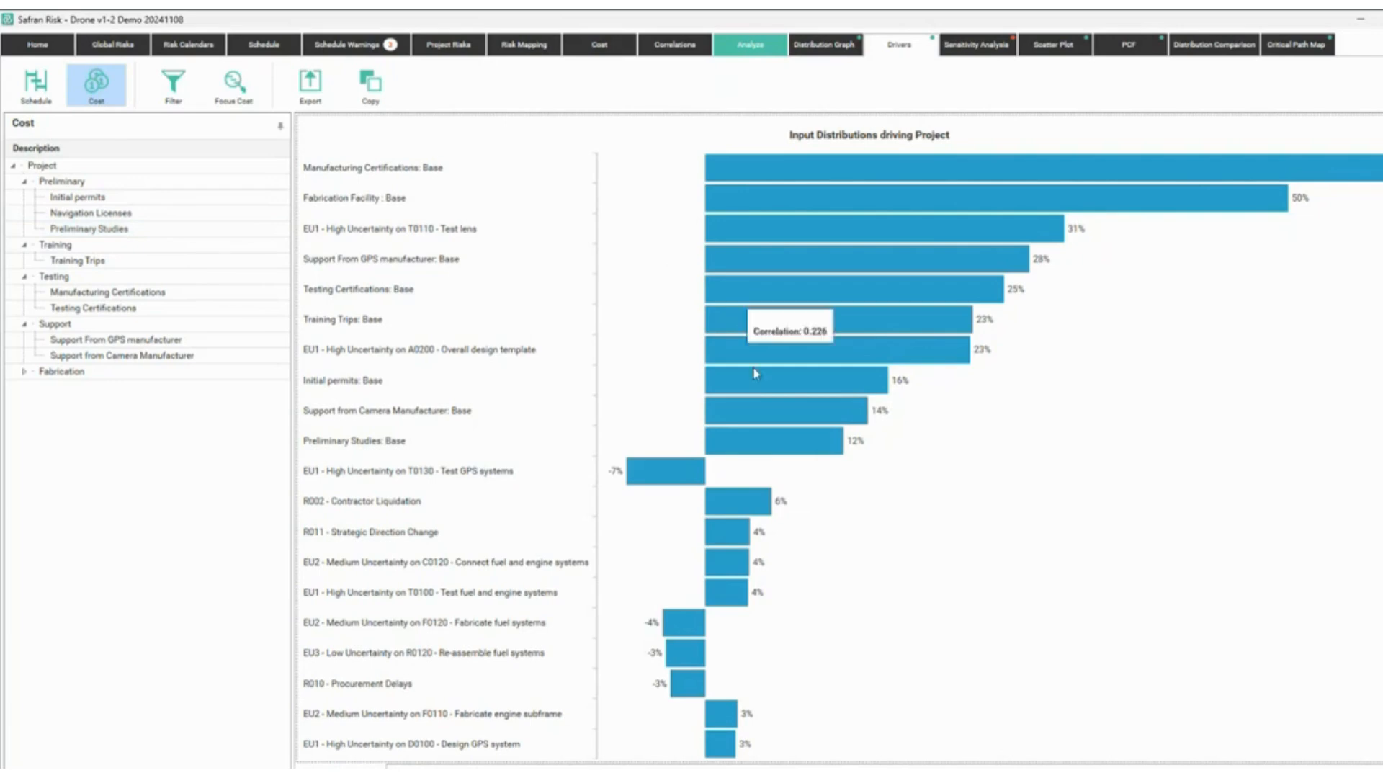
{"action": "mouse_move", "coordinate": [790, 437]}
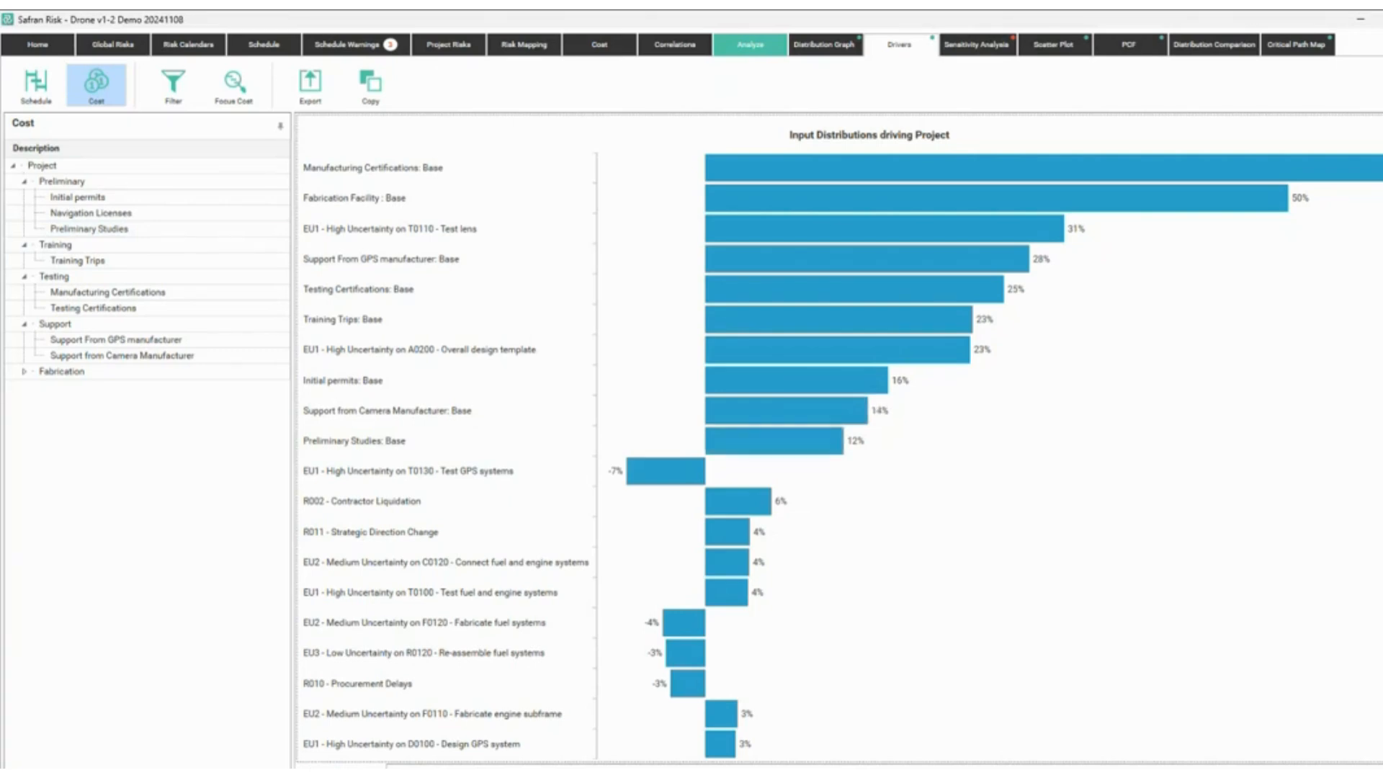
{"action": "key", "text": "alt+Tab"}
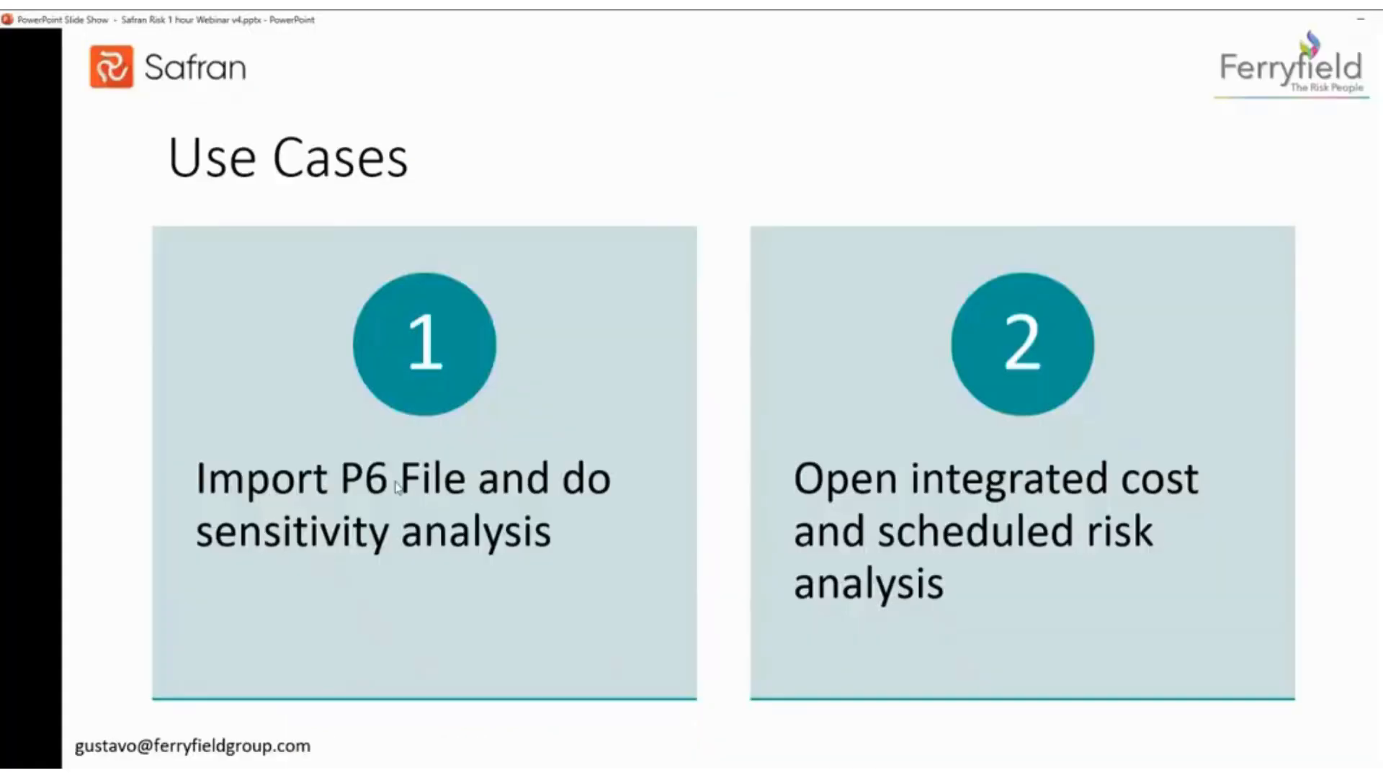
End the slide show, scroll the slide thumbnails, and minimize PowerPoint.
{"action": "key", "text": "Escape"}
{"action": "scroll", "coordinate": [240, 468], "scroll_direction": "down", "scroll_amount": 10}
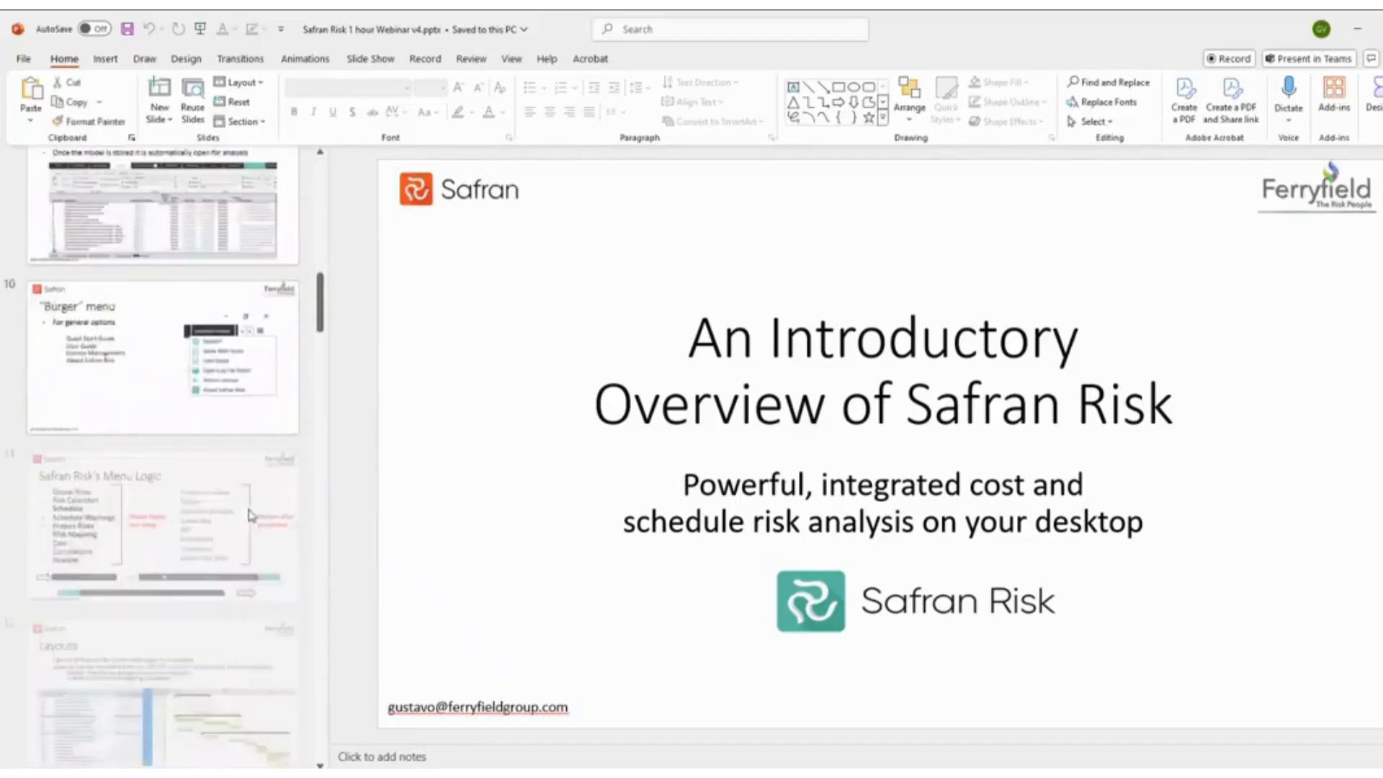
{"action": "scroll", "coordinate": [250, 516], "scroll_direction": "down", "scroll_amount": 20}
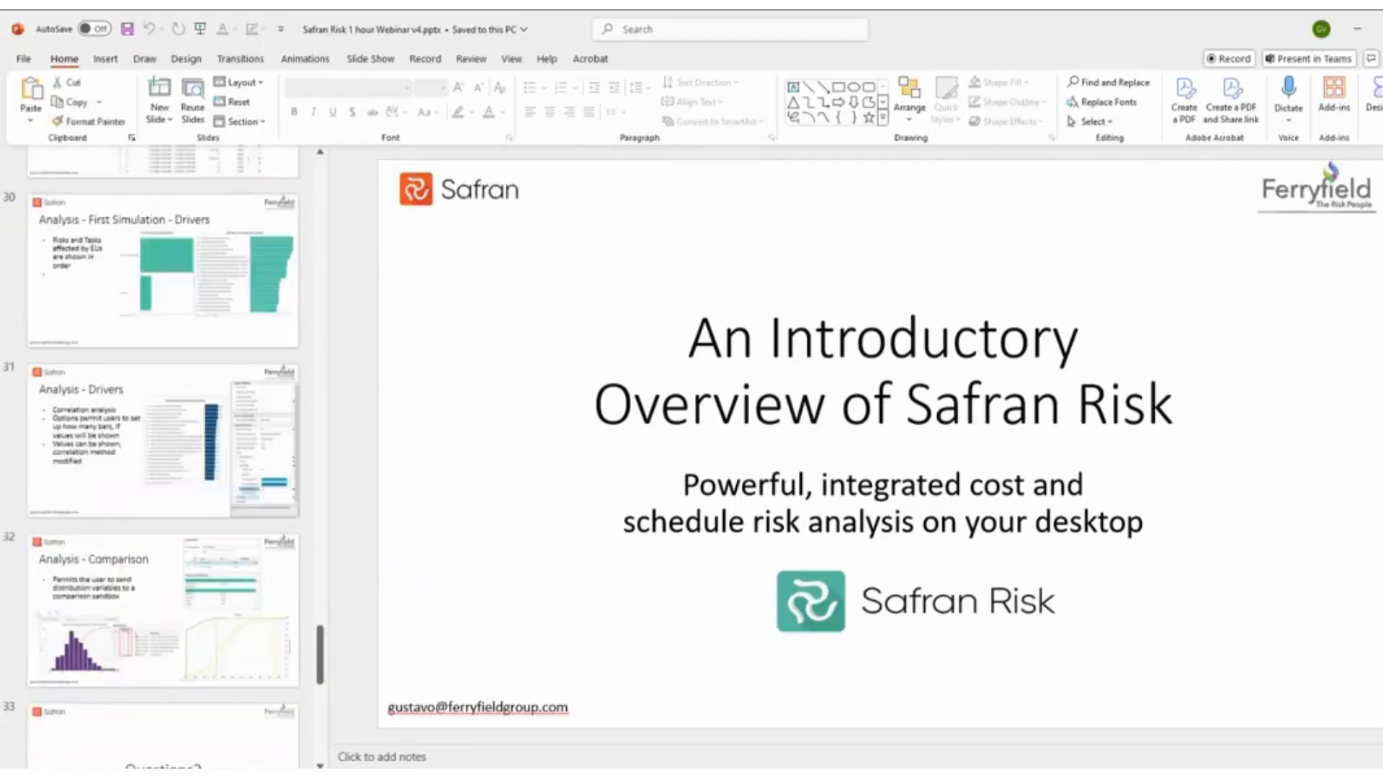
{"action": "left_click", "coordinate": [1358, 33]}
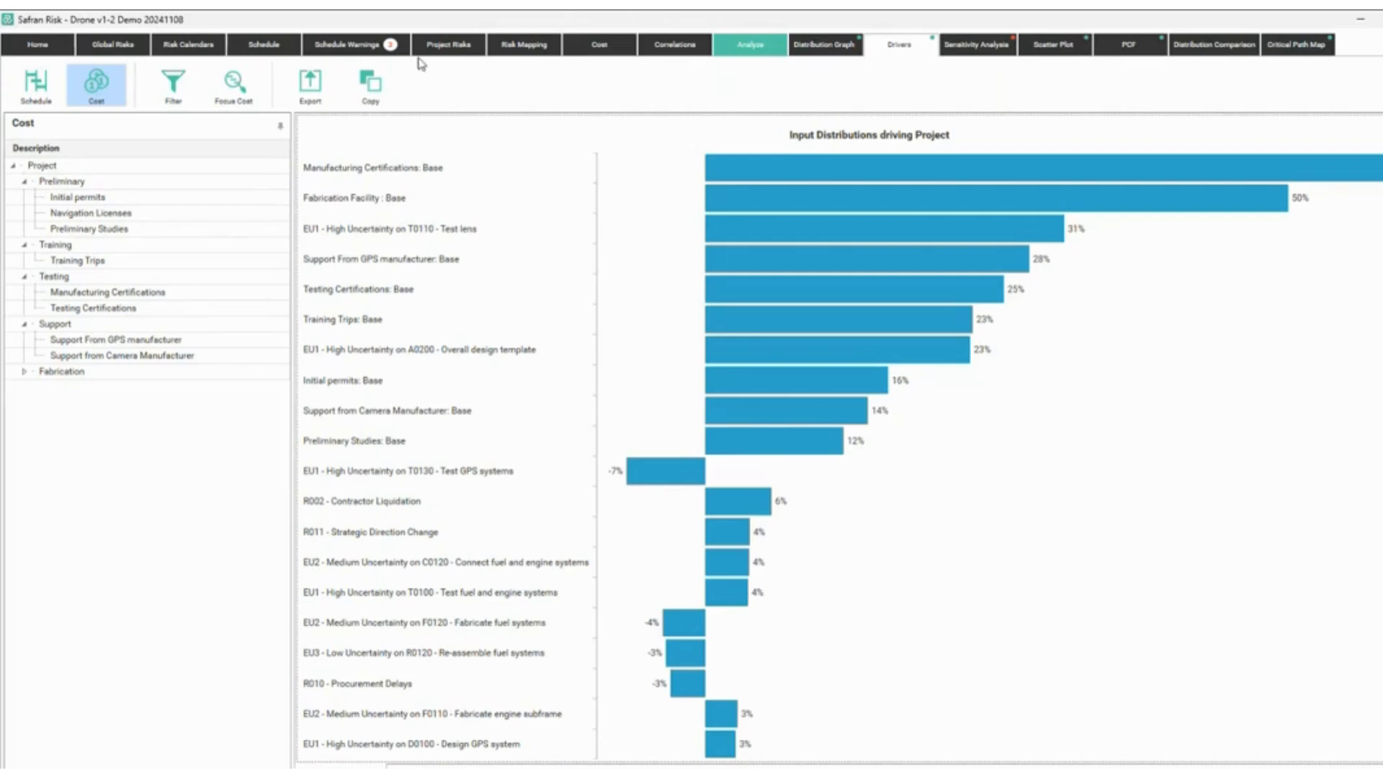
Show the Cost grid and highlight the Base Distribution, fixed, variable and risk columns.
{"action": "left_click", "coordinate": [441, 44]}
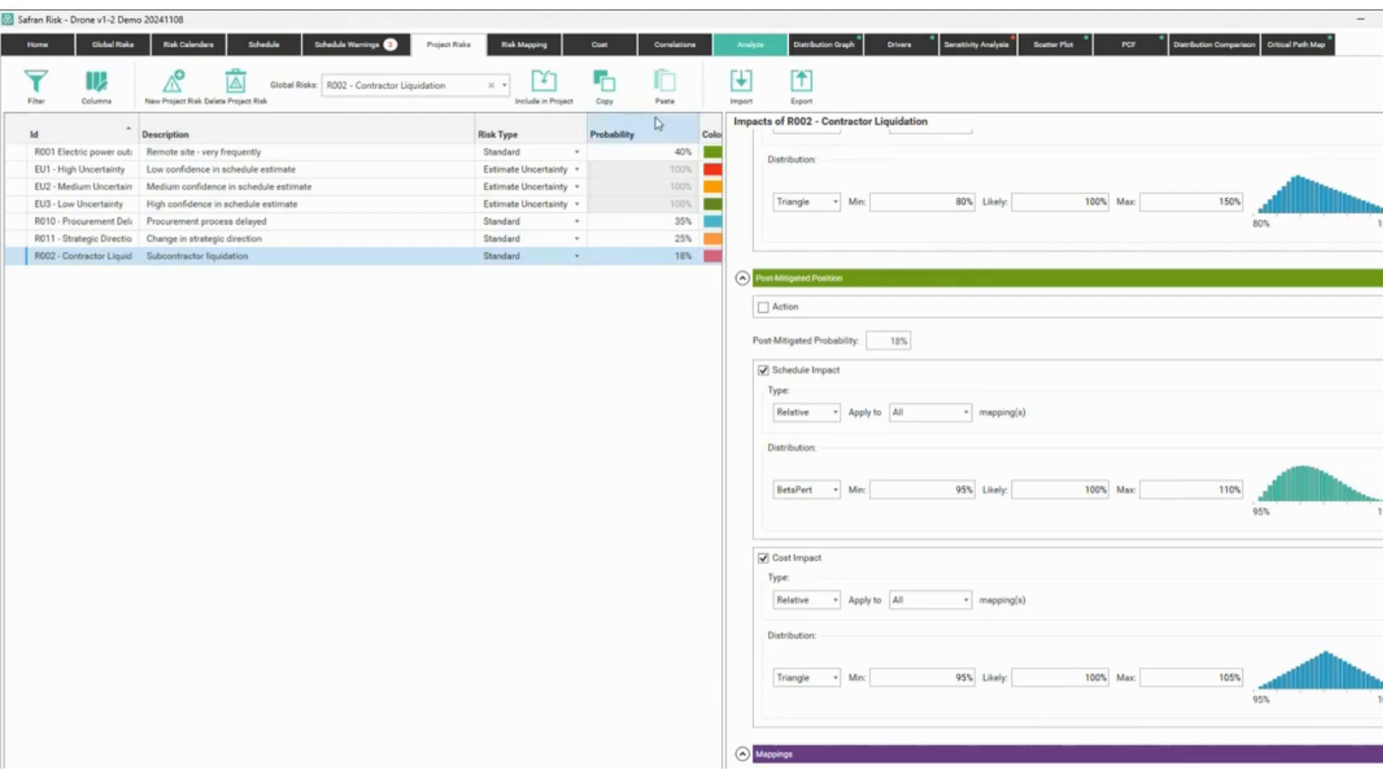
{"action": "left_click", "coordinate": [600, 45]}
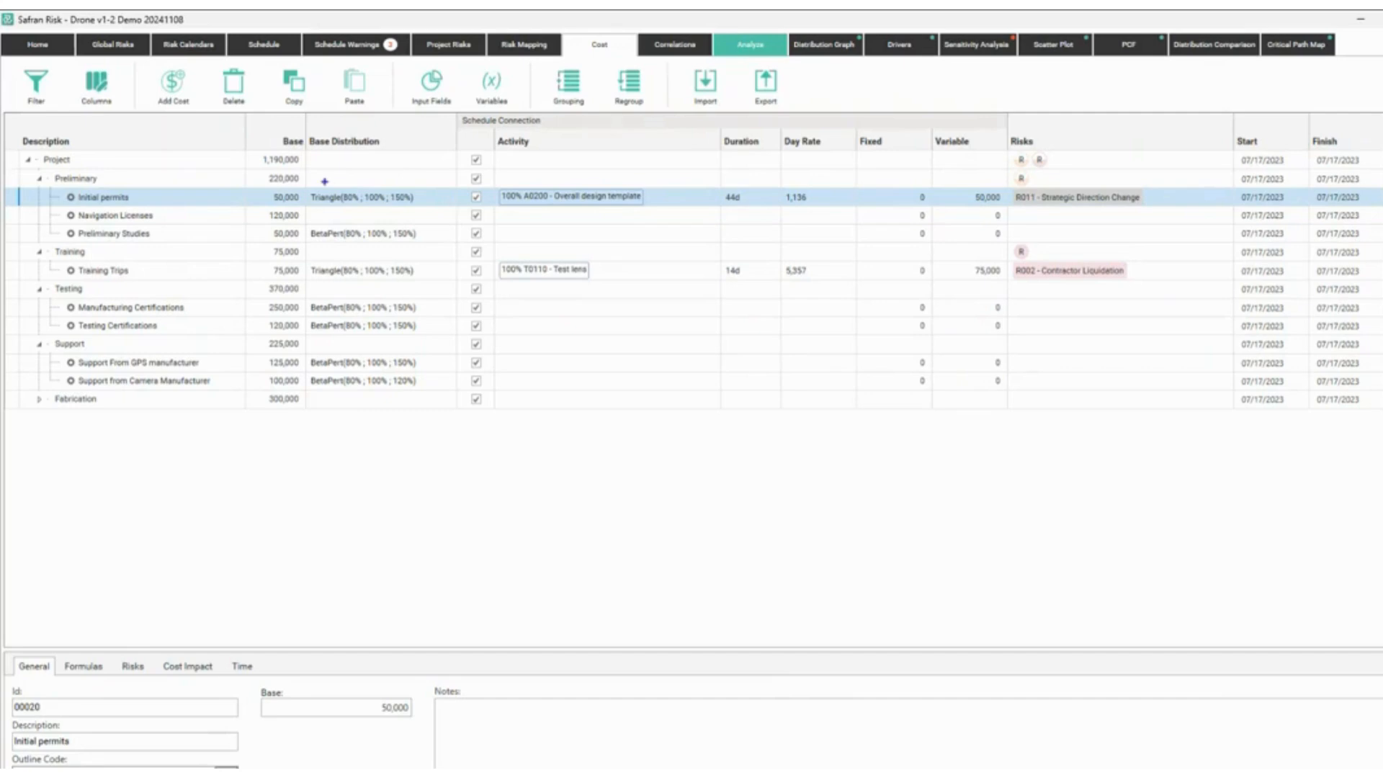
{"action": "mouse_move", "coordinate": [288, 169]}
{"action": "left_mouse_down"}
{"action": "mouse_move", "coordinate": [430, 331]}
{"action": "mouse_move", "coordinate": [456, 414]}
{"action": "left_mouse_up"}
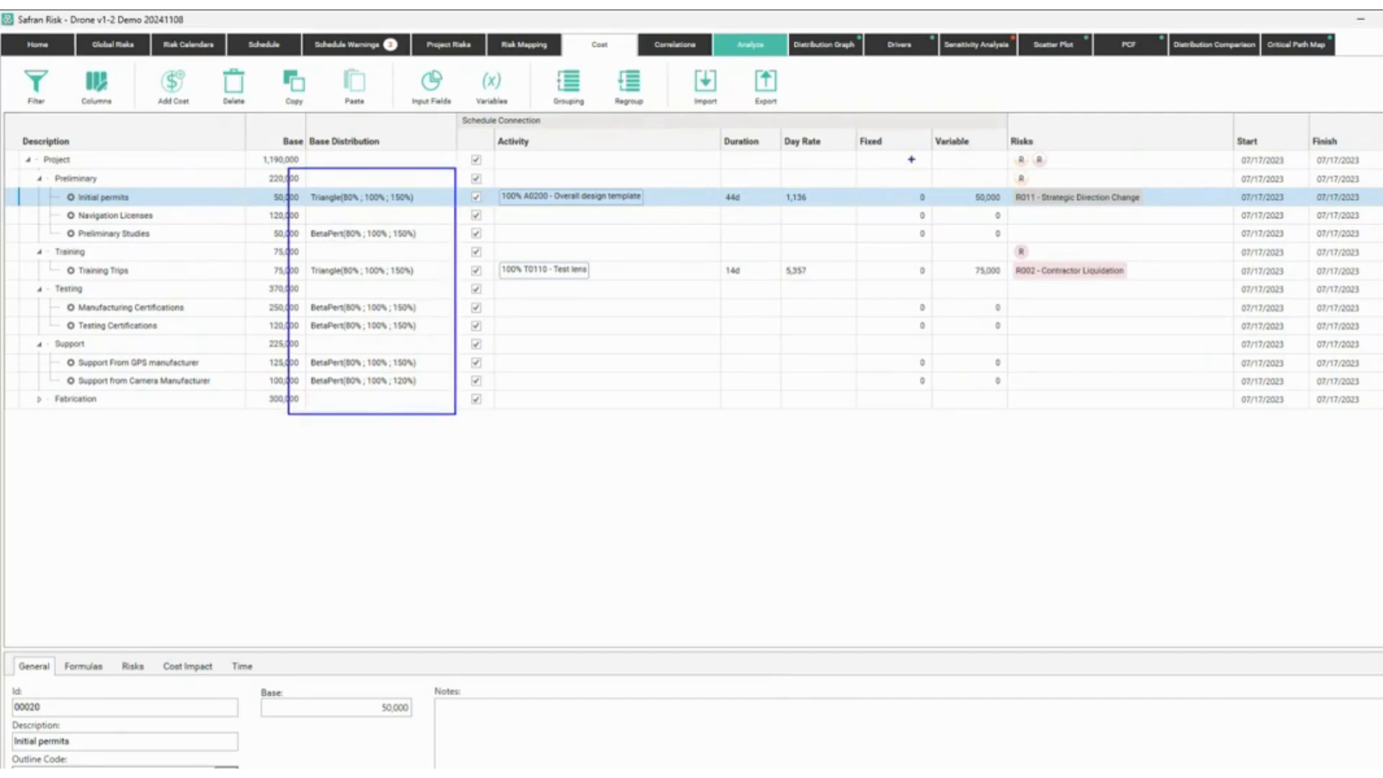
{"action": "left_click_drag", "start_coordinate": [911, 158], "coordinate": [1164, 308]}
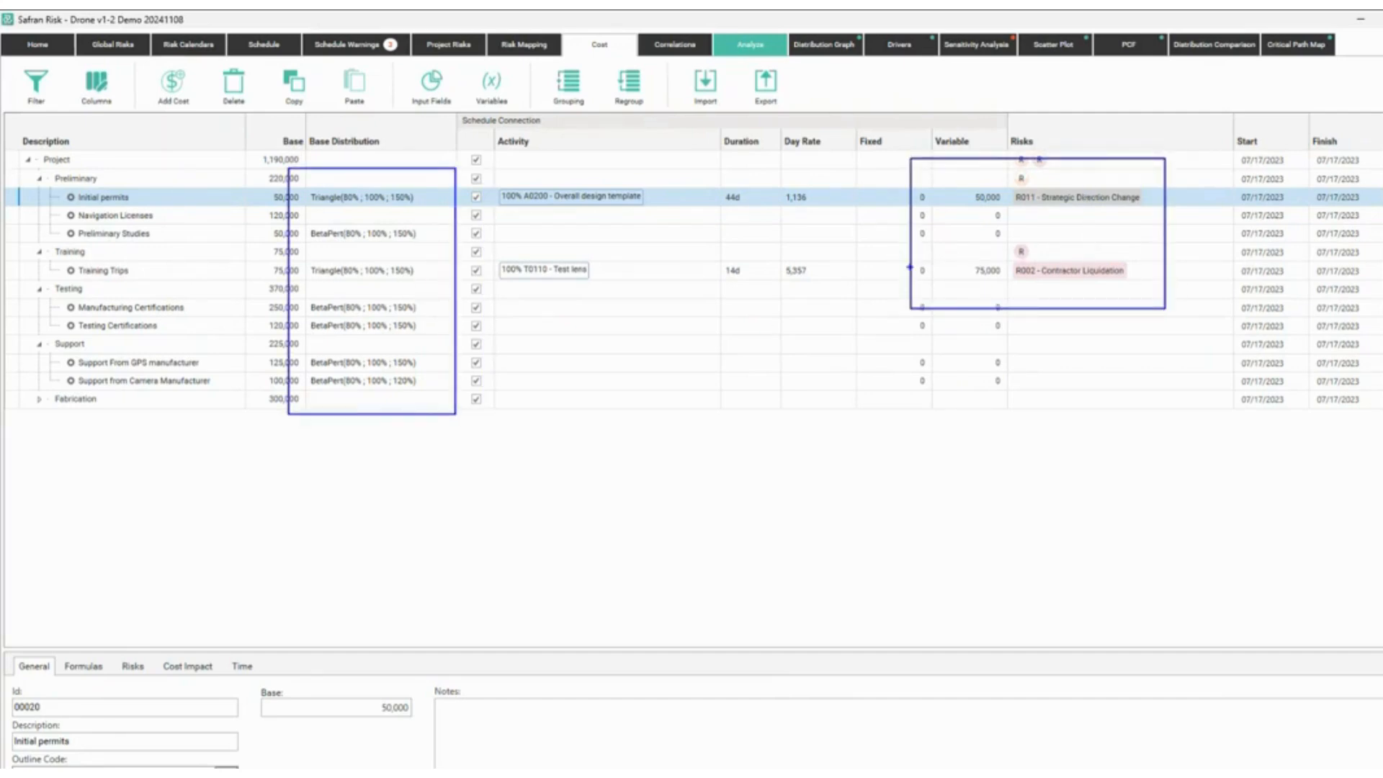
{"action": "mouse_move", "coordinate": [909, 263]}
{"action": "left_mouse_down"}
{"action": "mouse_move", "coordinate": [611, 218]}
{"action": "mouse_move", "coordinate": [601, 271]}
{"action": "left_mouse_up"}
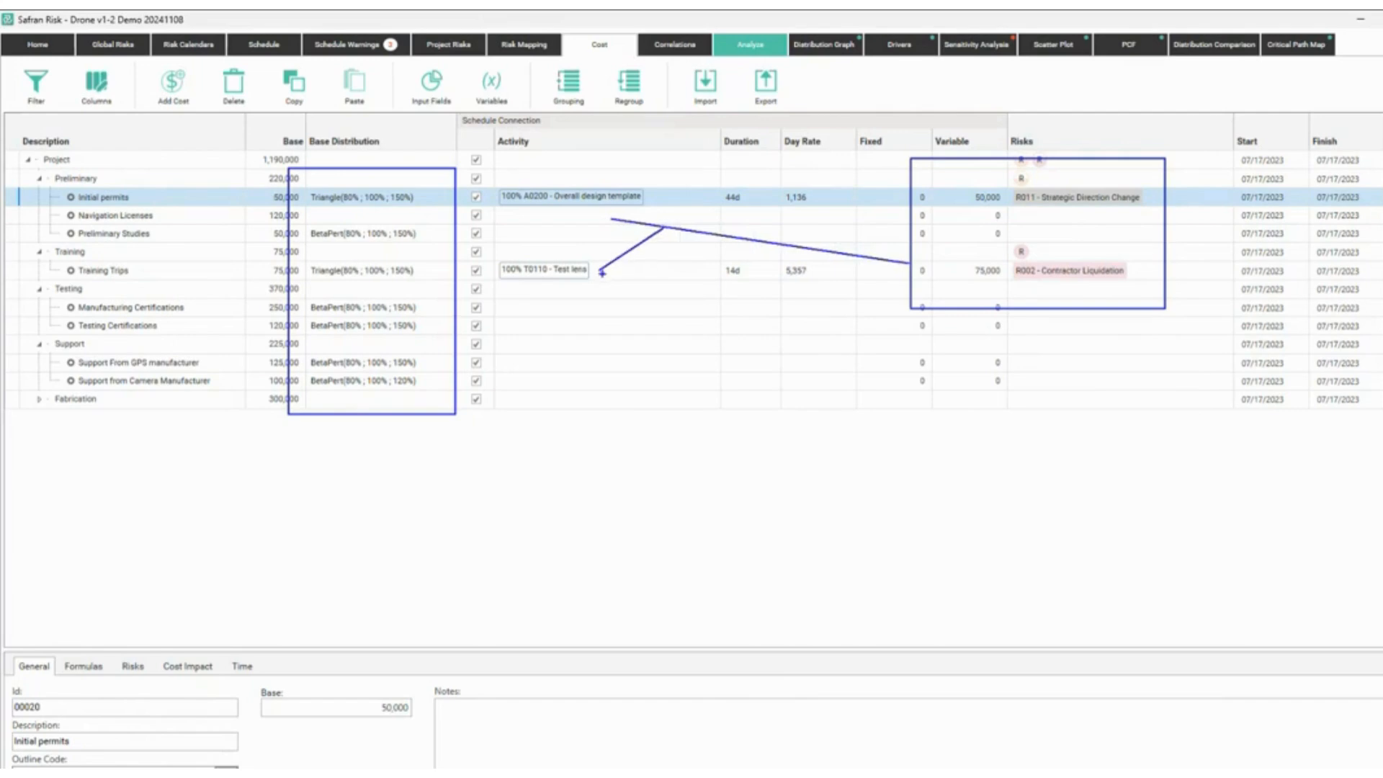
{"action": "key", "text": "Escape"}
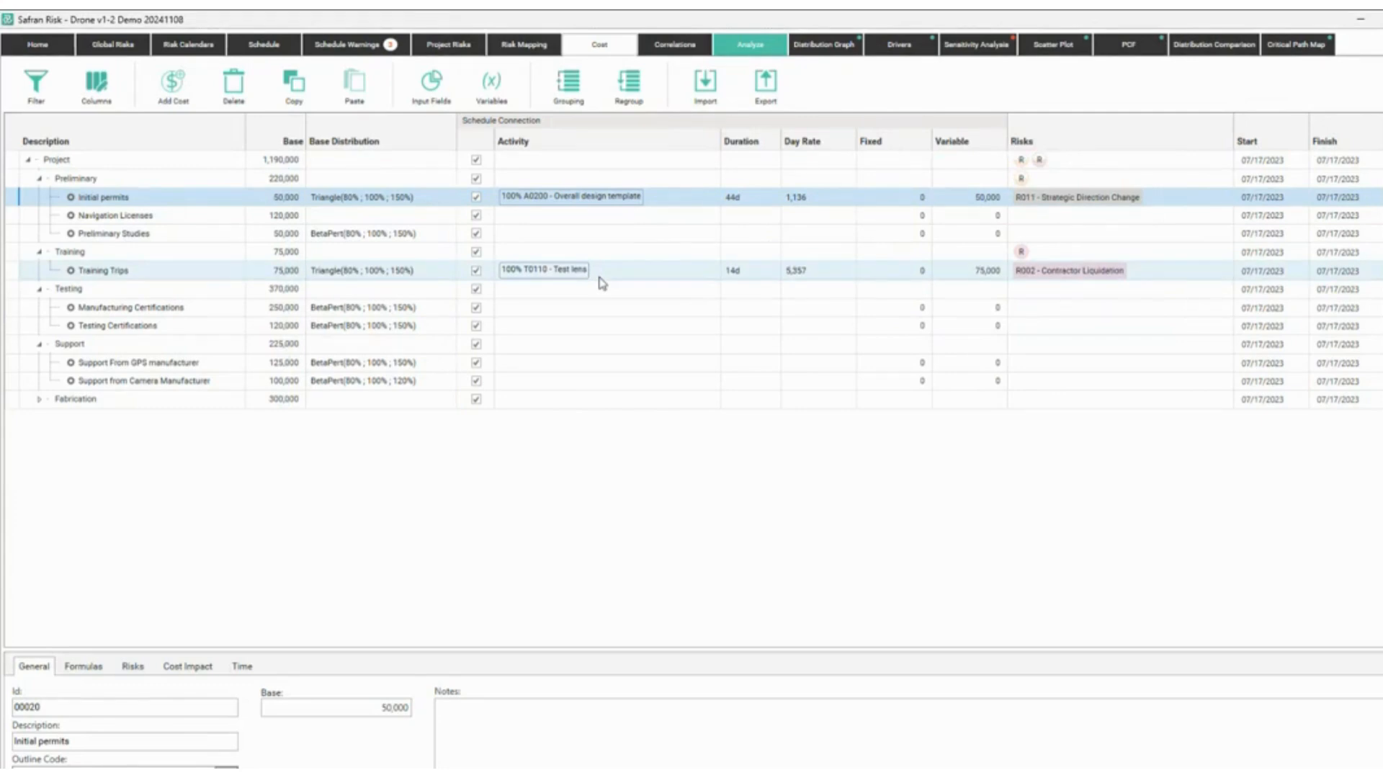
{"action": "left_click", "coordinate": [274, 52]}
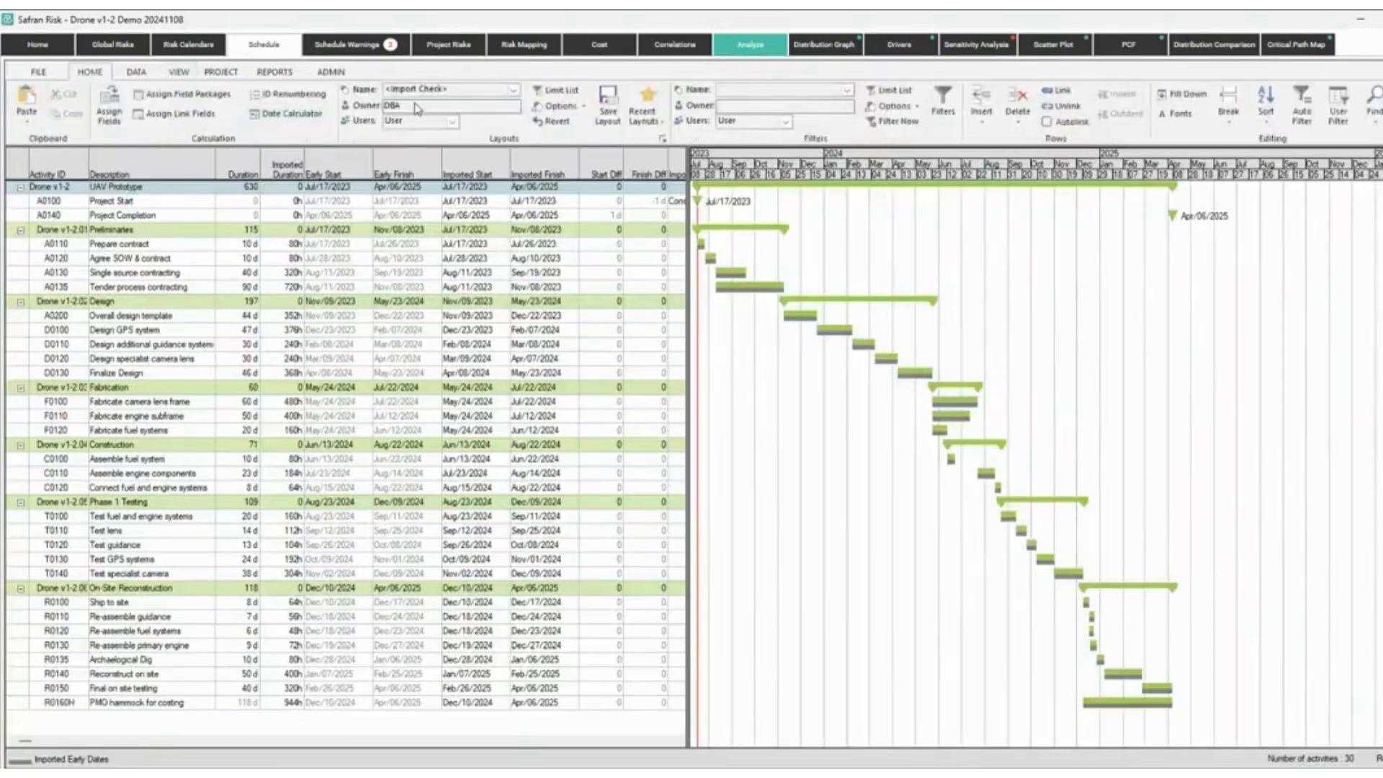
{"action": "left_click", "coordinate": [441, 90]}
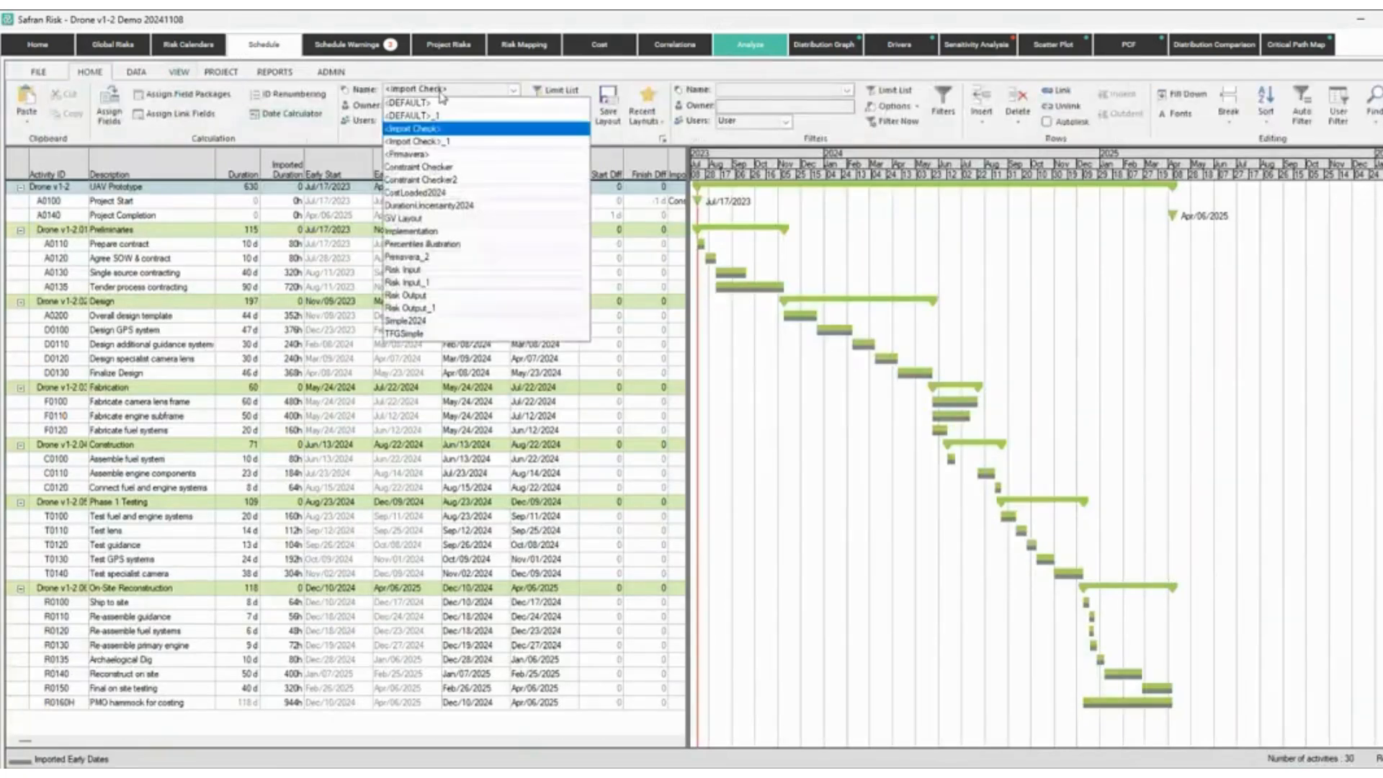
{"action": "left_click", "coordinate": [425, 296]}
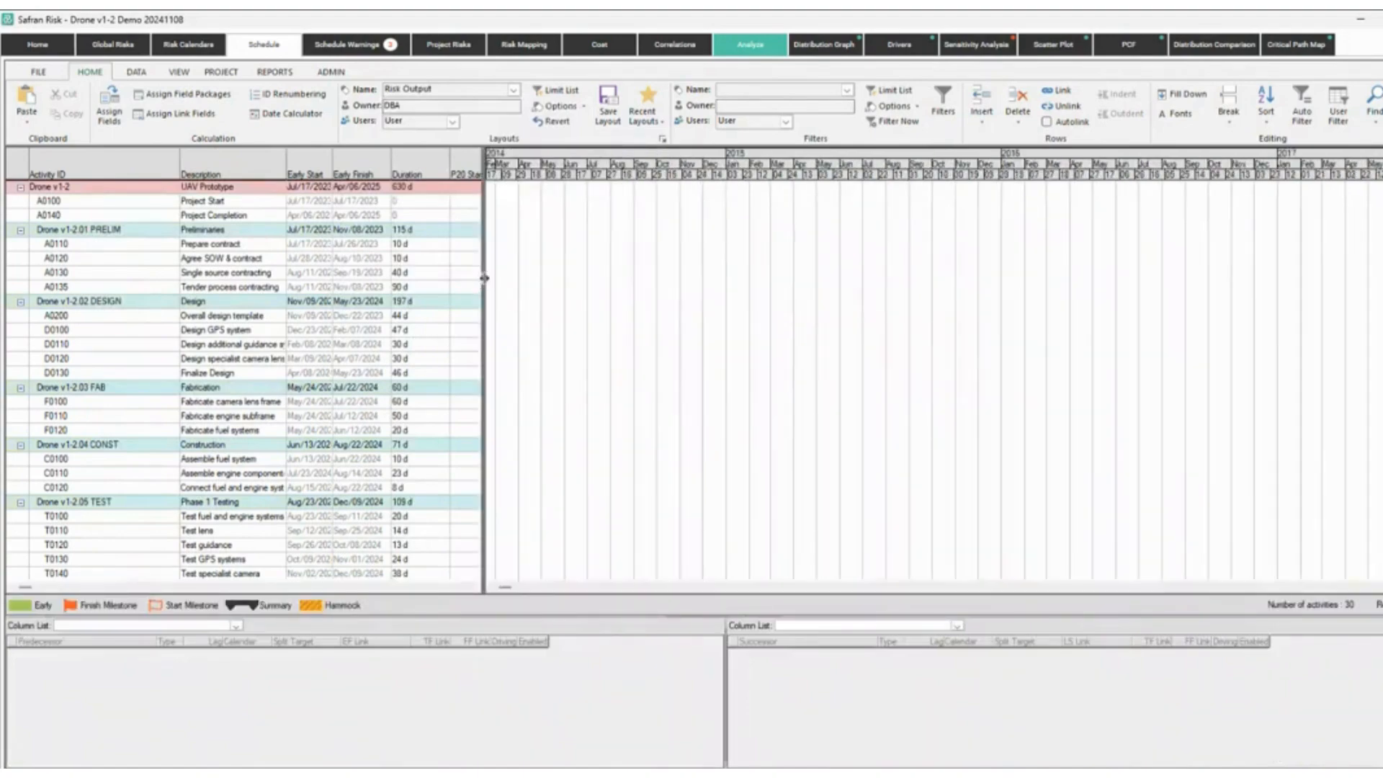
{"action": "left_click_drag", "start_coordinate": [484, 280], "coordinate": [885, 318]}
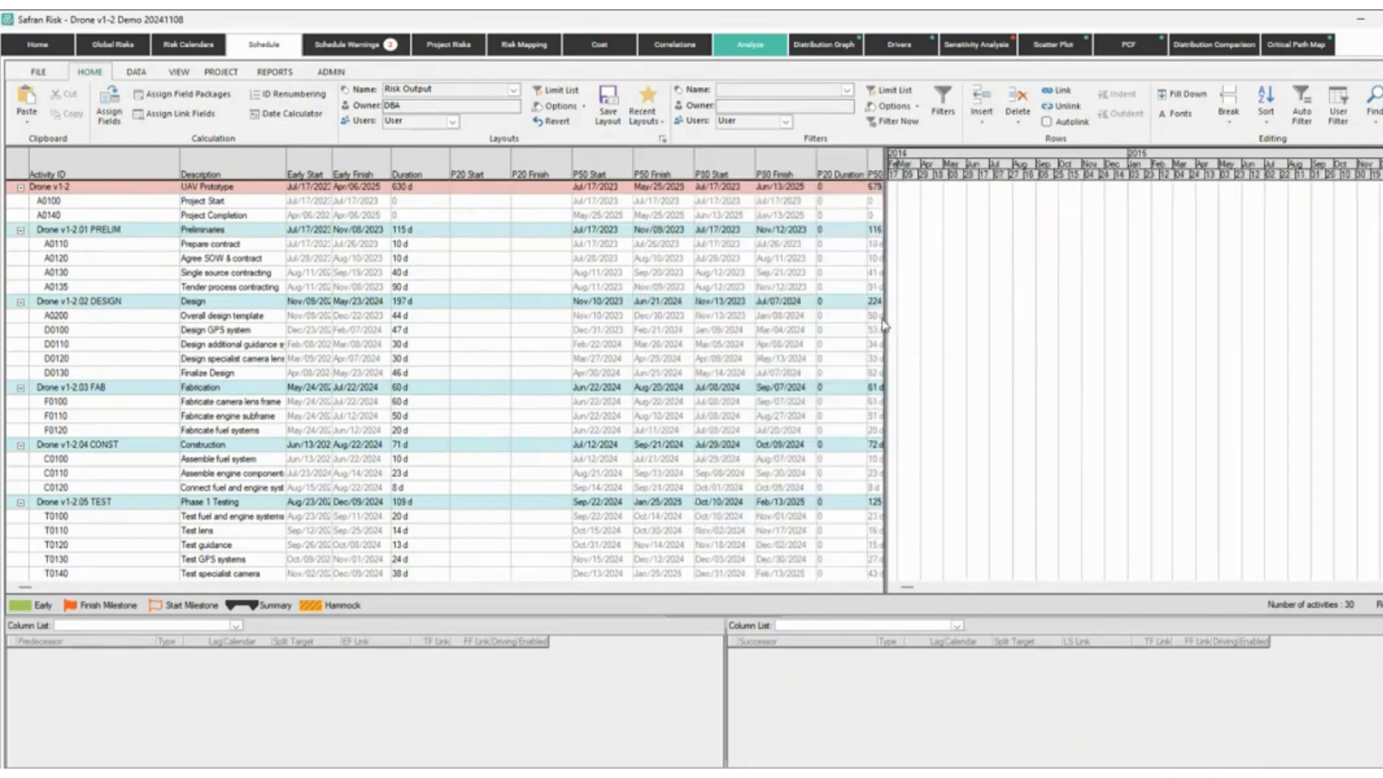
{"action": "left_click_drag", "start_coordinate": [976, 318], "coordinate": [1120, 328]}
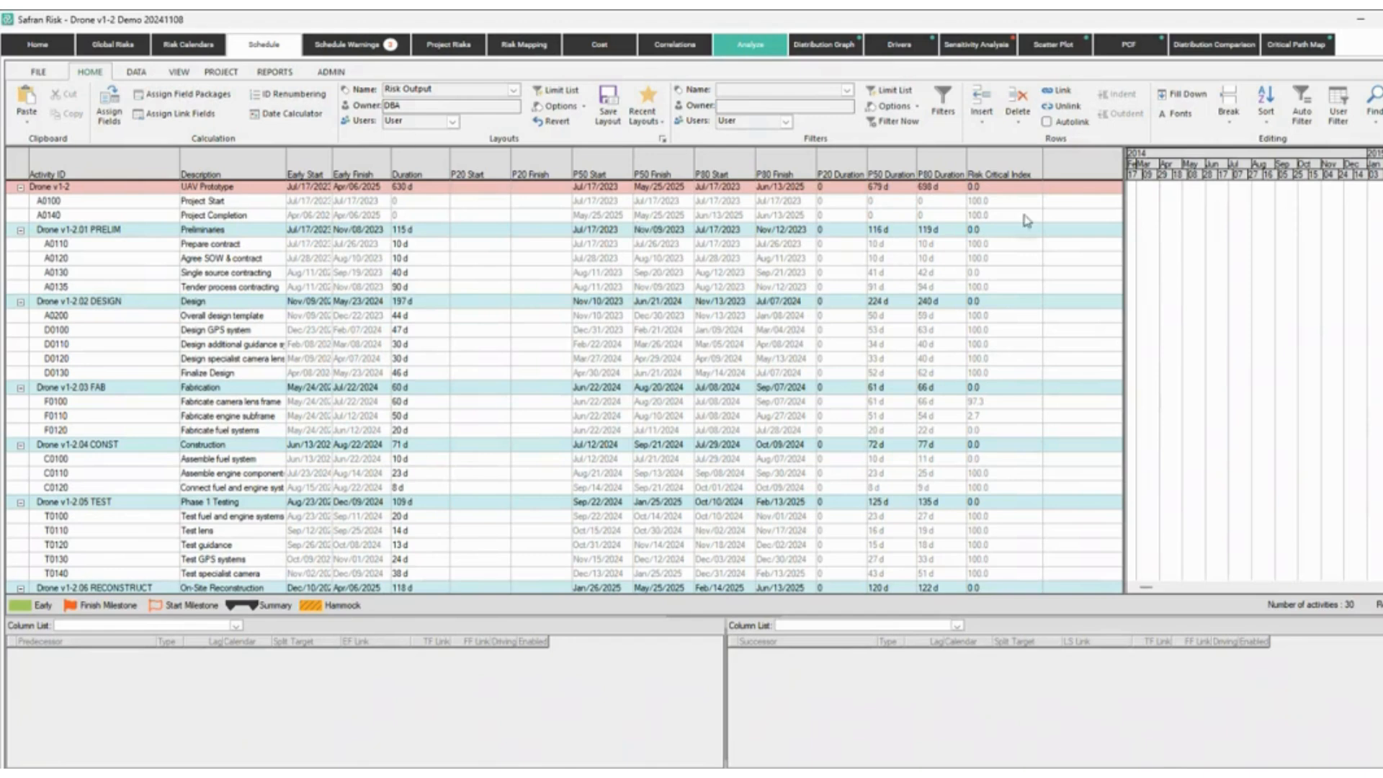
{"action": "left_click", "coordinate": [42, 74]}
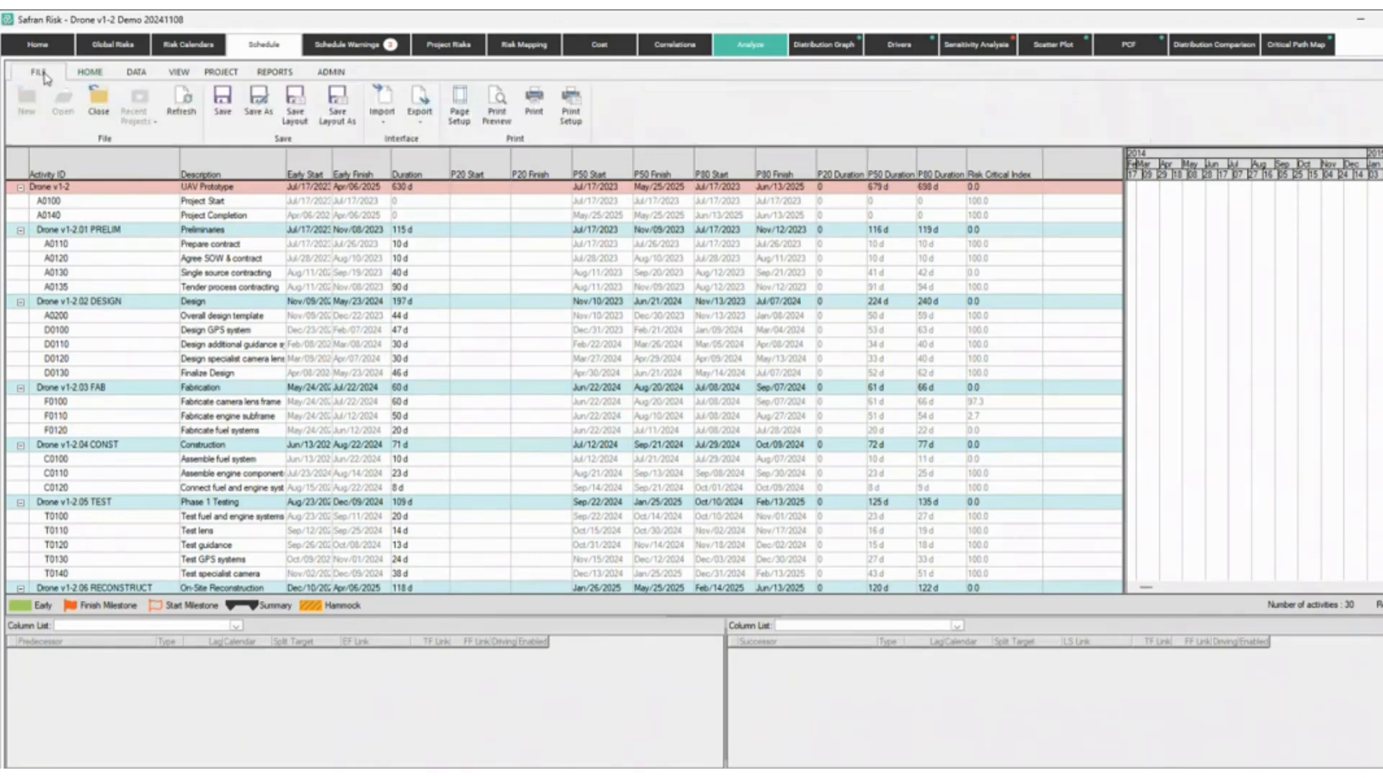
{"action": "left_click", "coordinate": [420, 101]}
{"action": "left_click", "coordinate": [564, 230]}
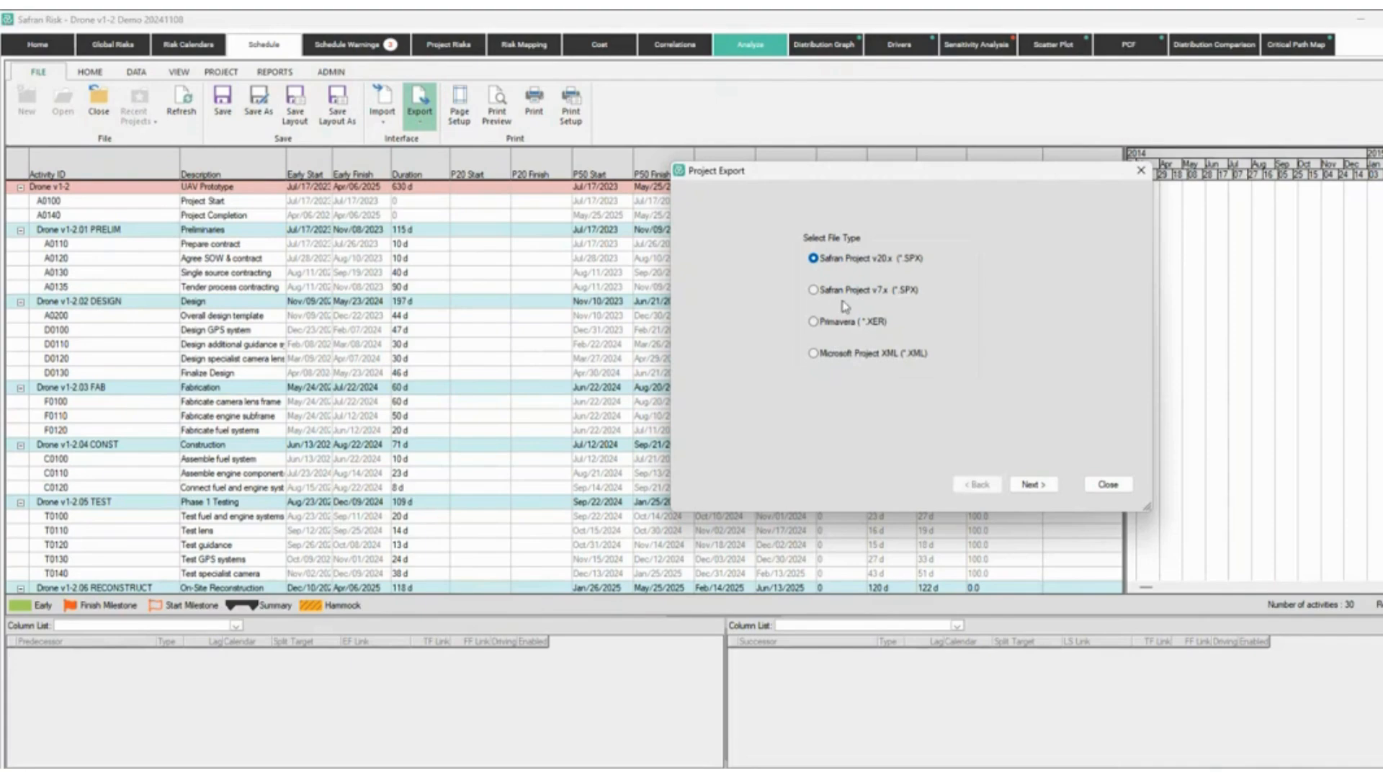
{"action": "left_click", "coordinate": [1100, 481]}
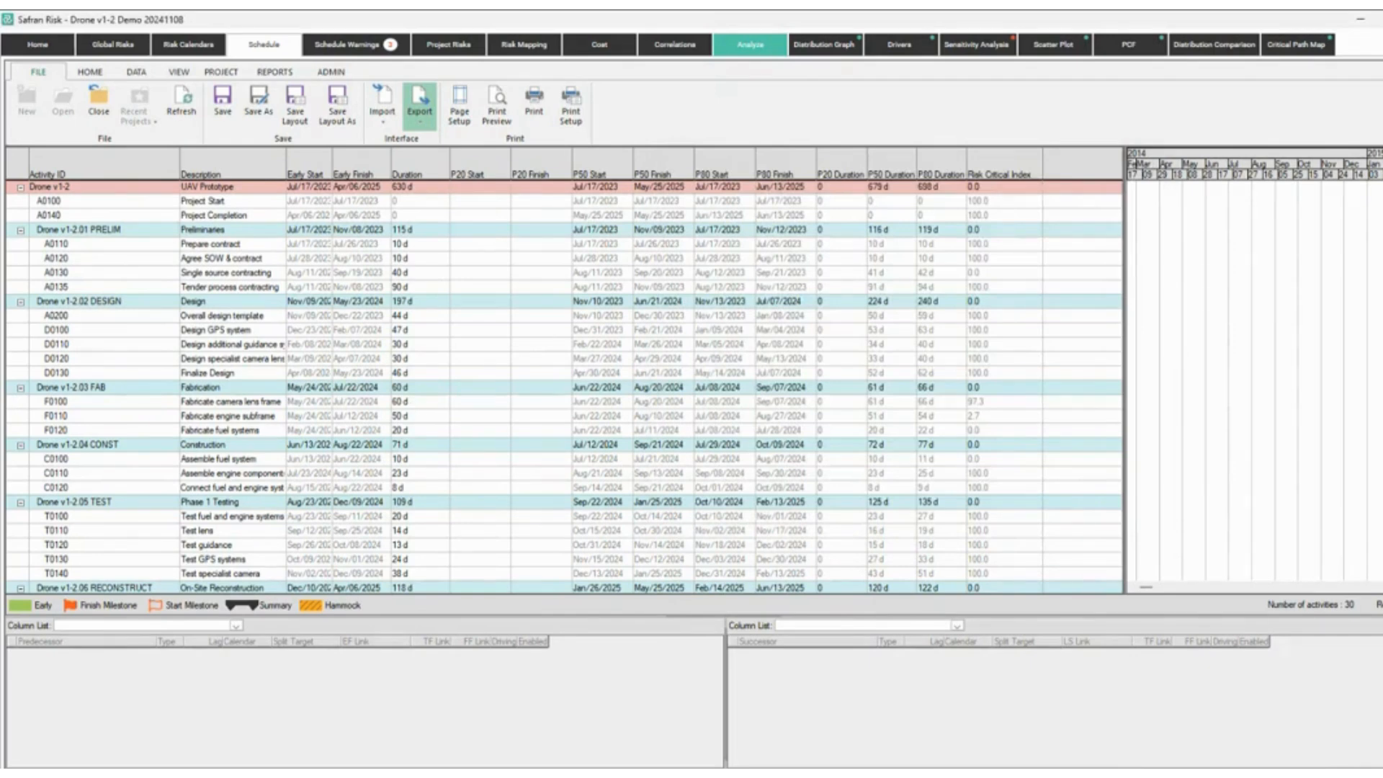
{"action": "key", "text": "alt+Tab"}
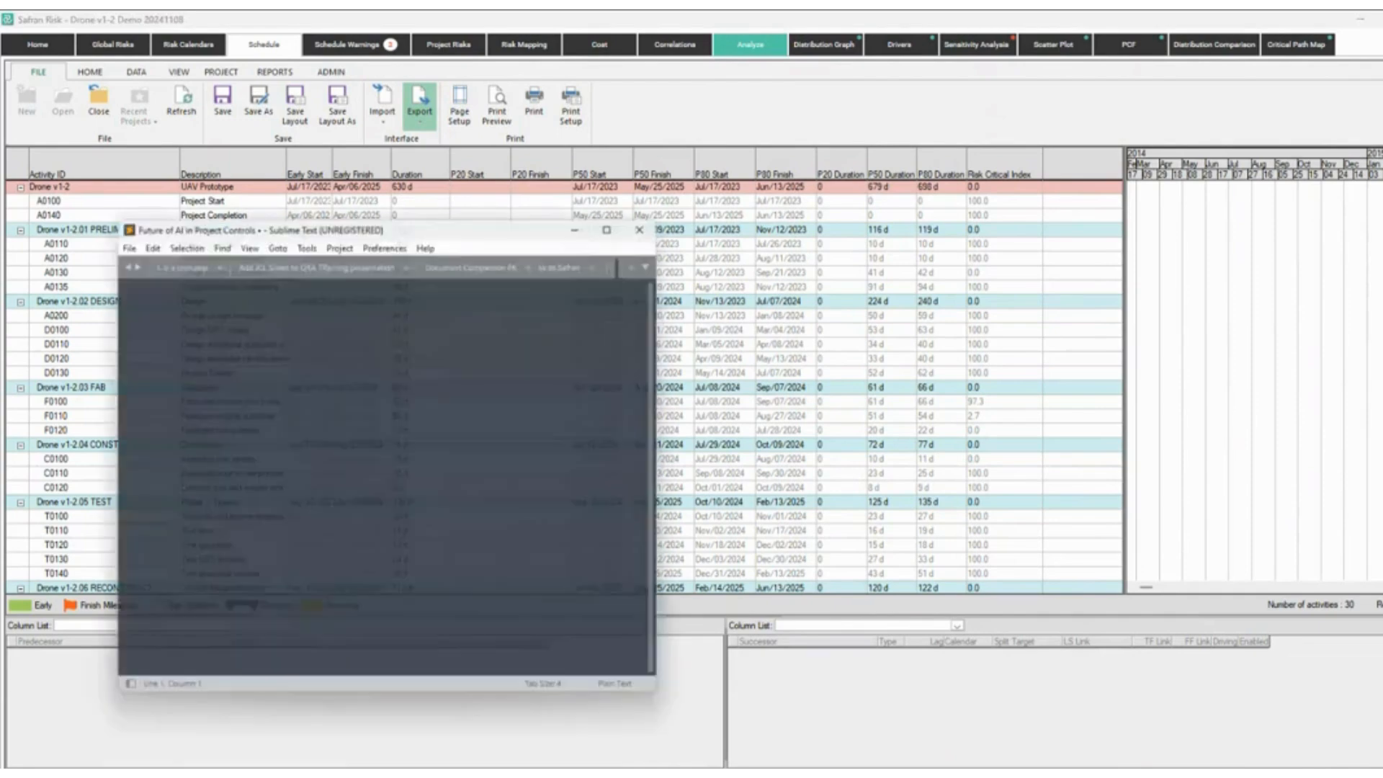
{"action": "key", "text": "alt+Tab"}
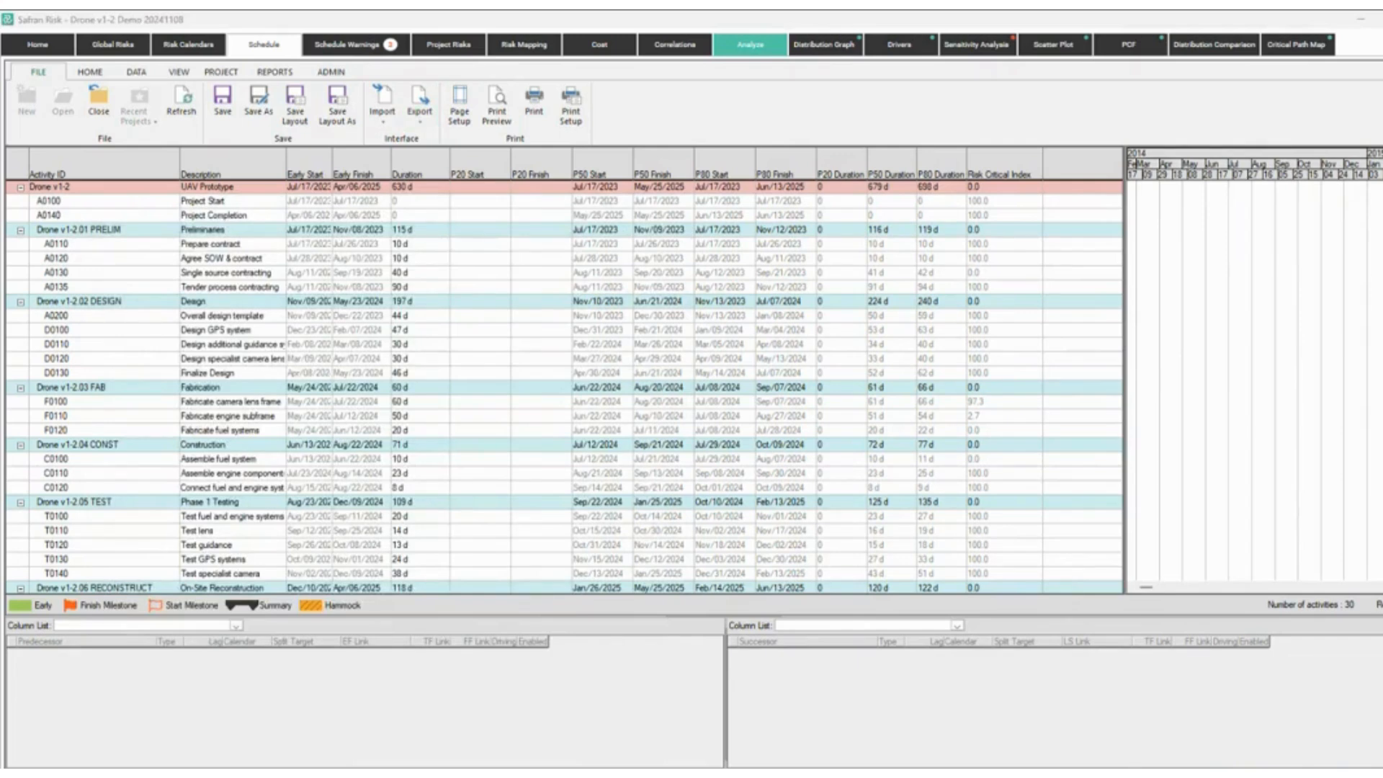
Launch Chrome, load safran.com, and tidy away the spare empty browser window.
{"action": "left_click", "coordinate": [587, 774]}
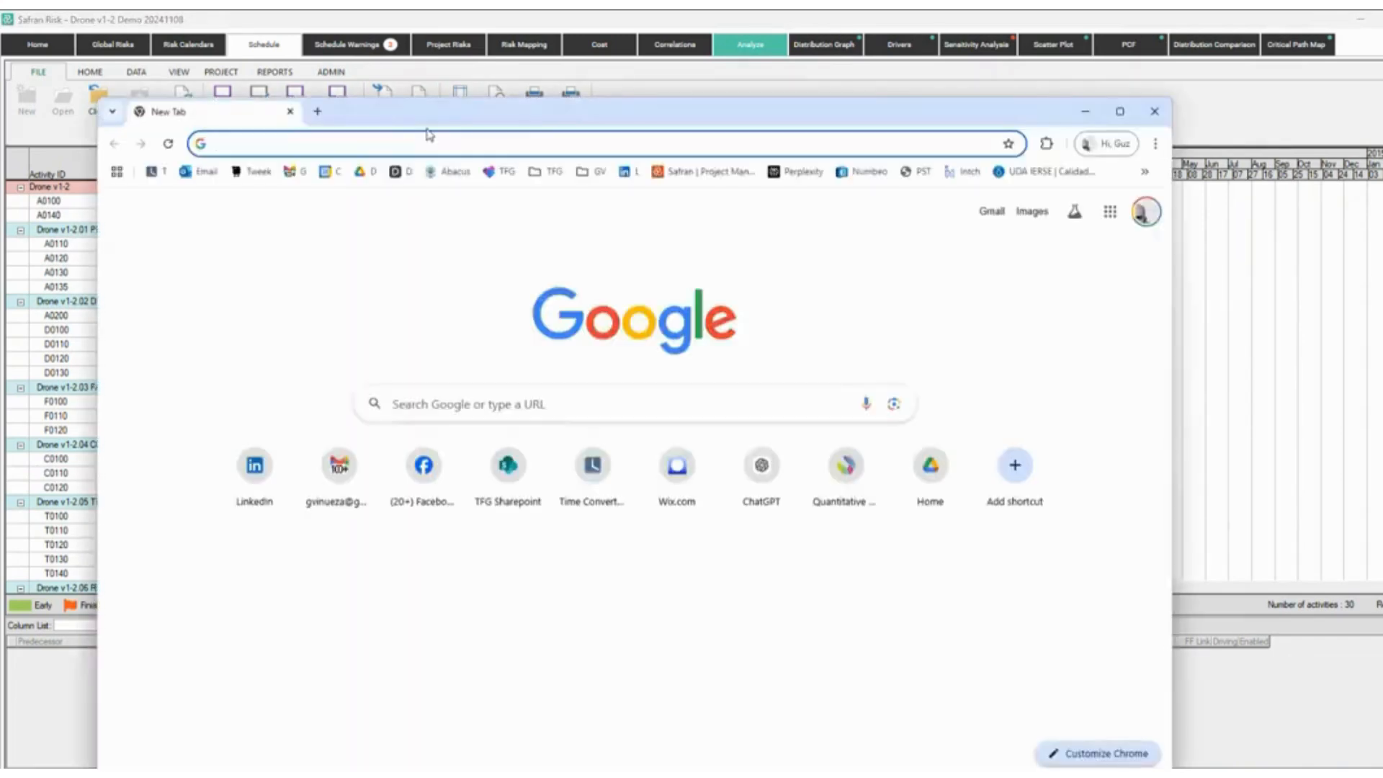
{"action": "type", "text": "SAFR"}
{"action": "key", "text": "Return"}
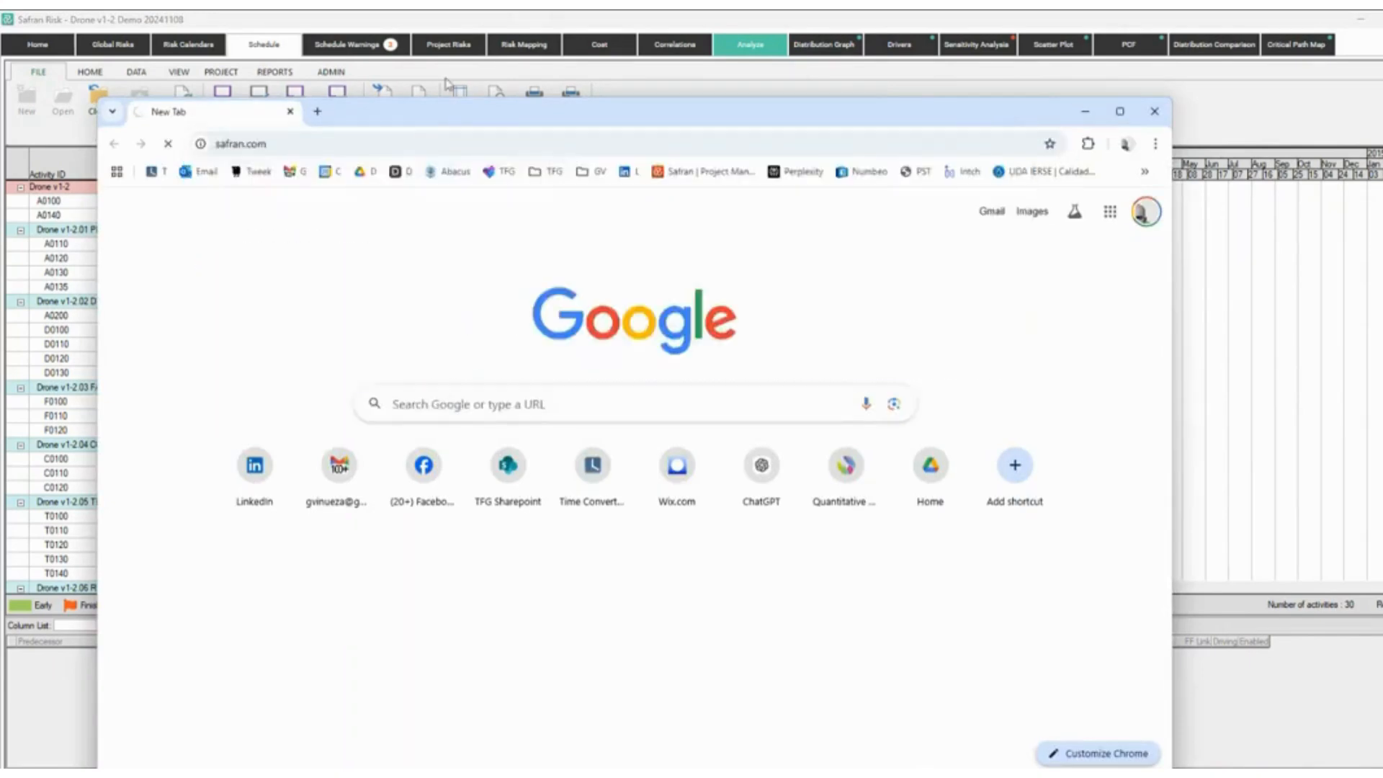
{"action": "left_click", "coordinate": [317, 113]}
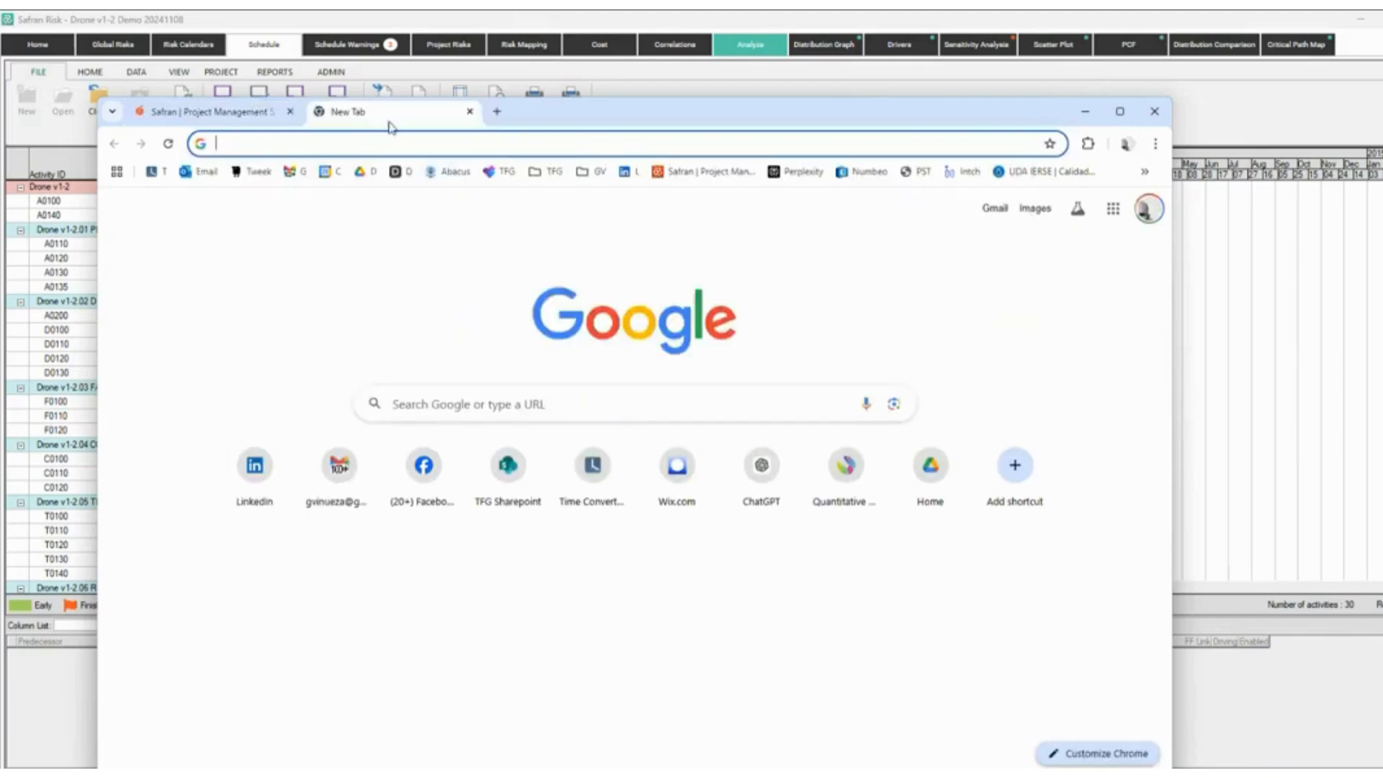
{"action": "left_click_drag", "start_coordinate": [389, 122], "coordinate": [0, 64]}
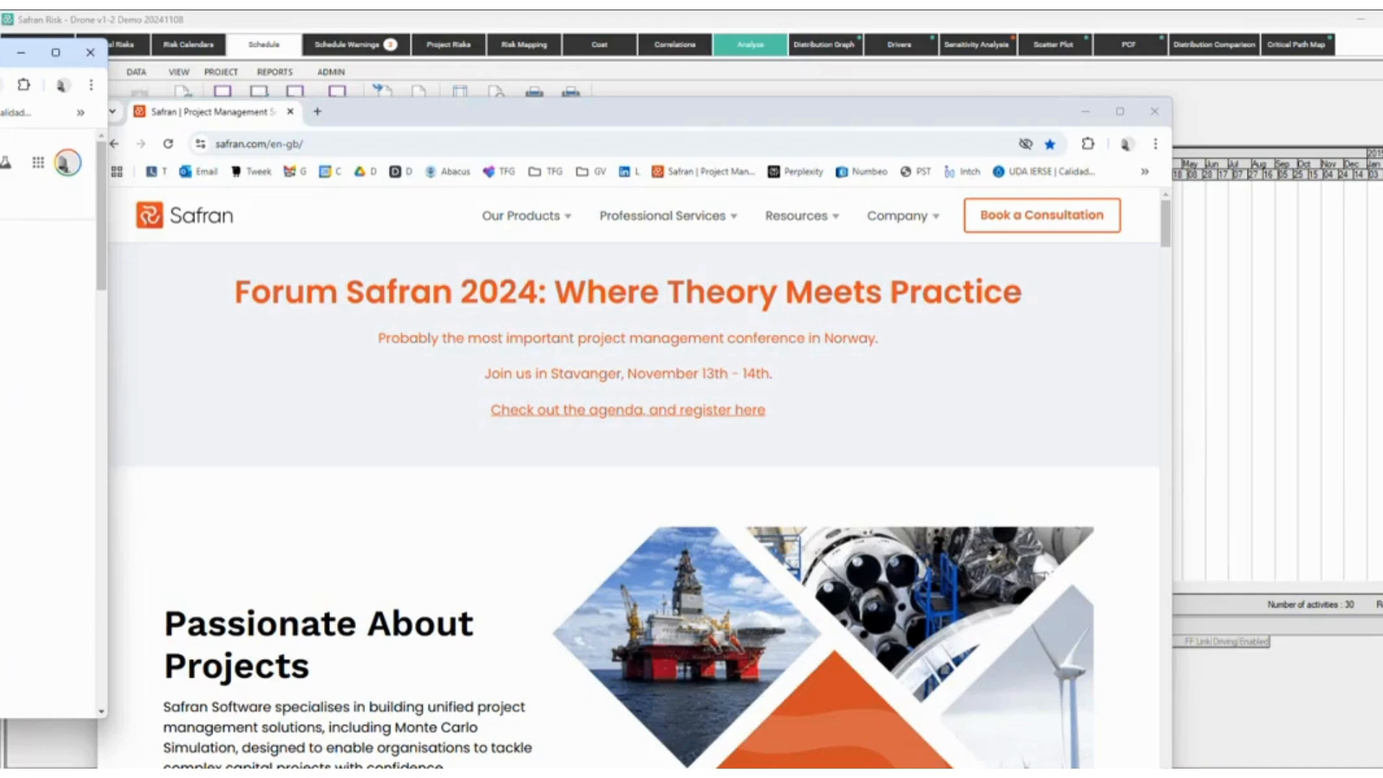
{"action": "key", "text": "super+Up"}
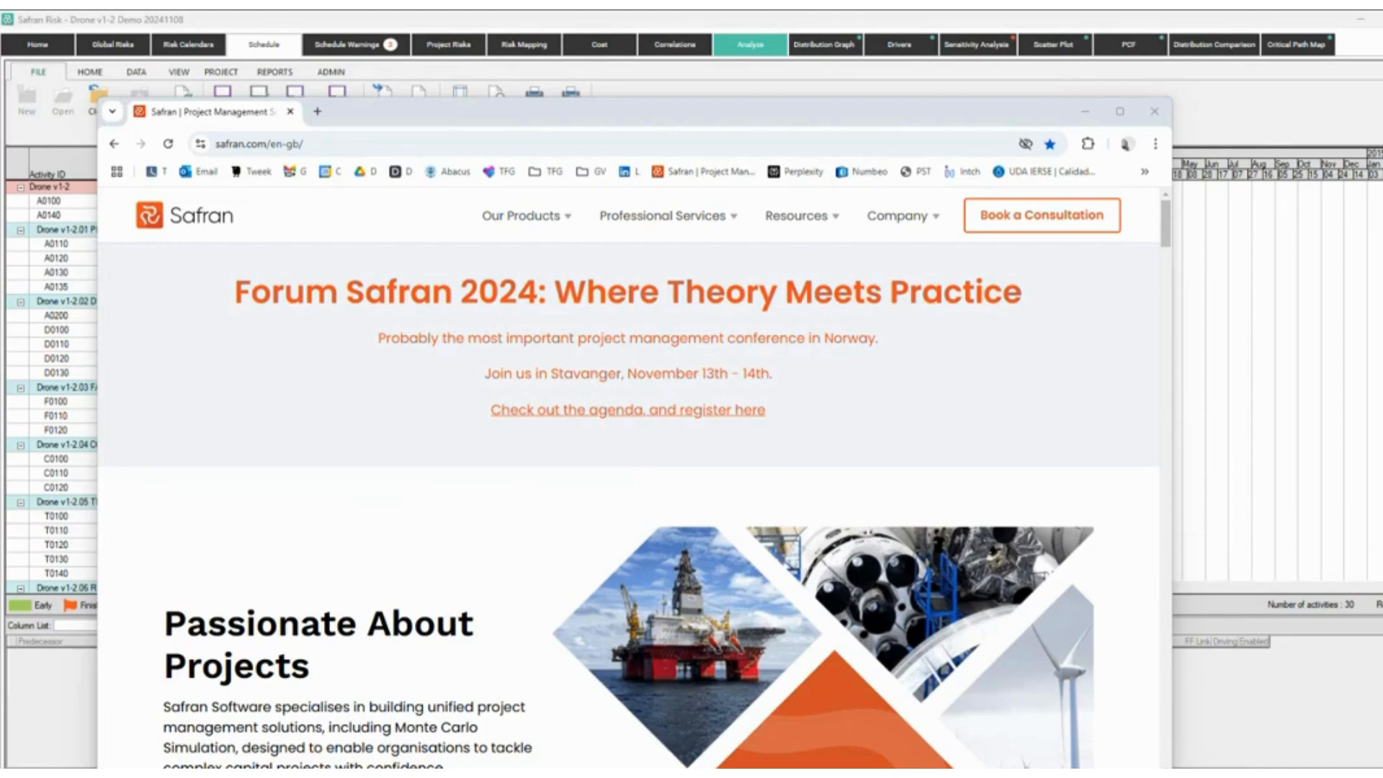
Read the Migrating from Oracle Primavera article through Learning Assets and Parts 1–3, then close its window.
{"action": "left_click_drag", "start_coordinate": [0, 129], "coordinate": [543, 72]}
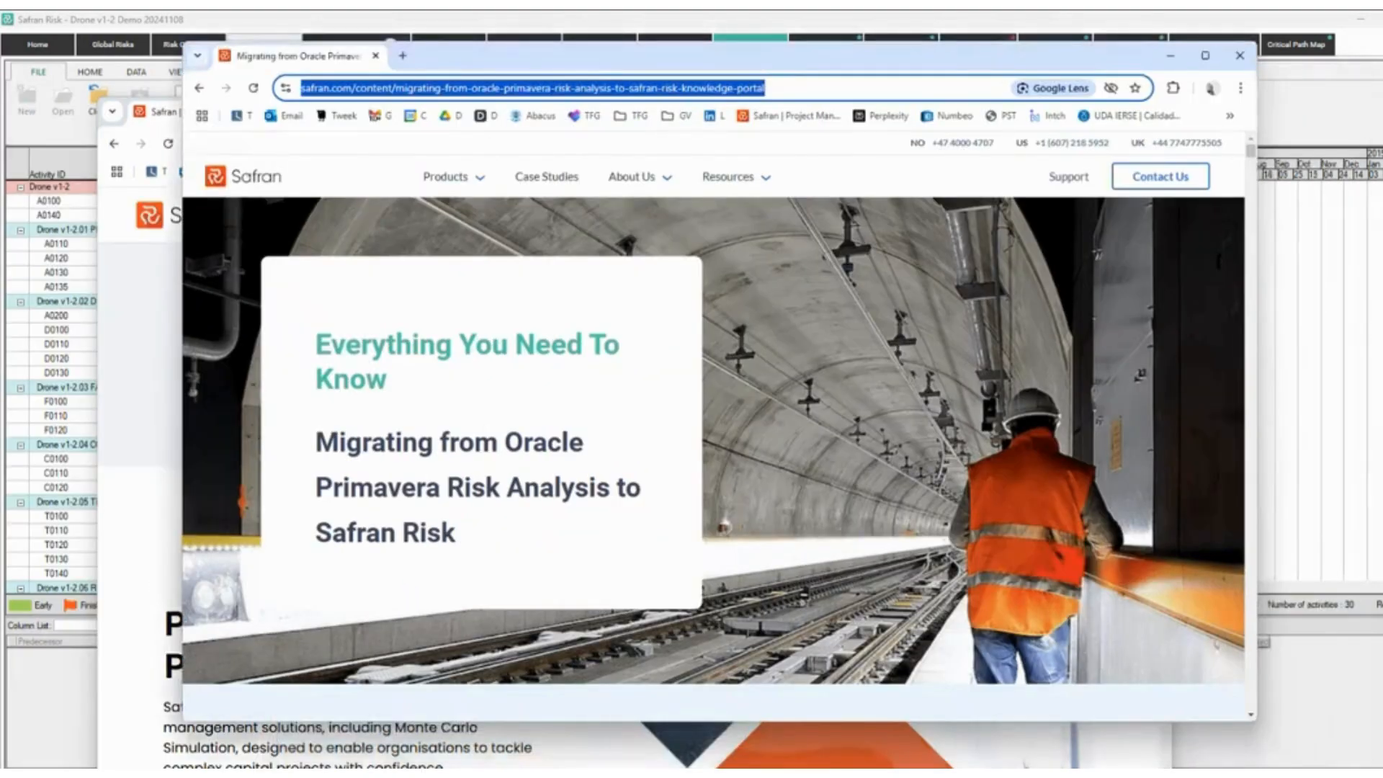
{"action": "key", "text": "alt+Tab"}
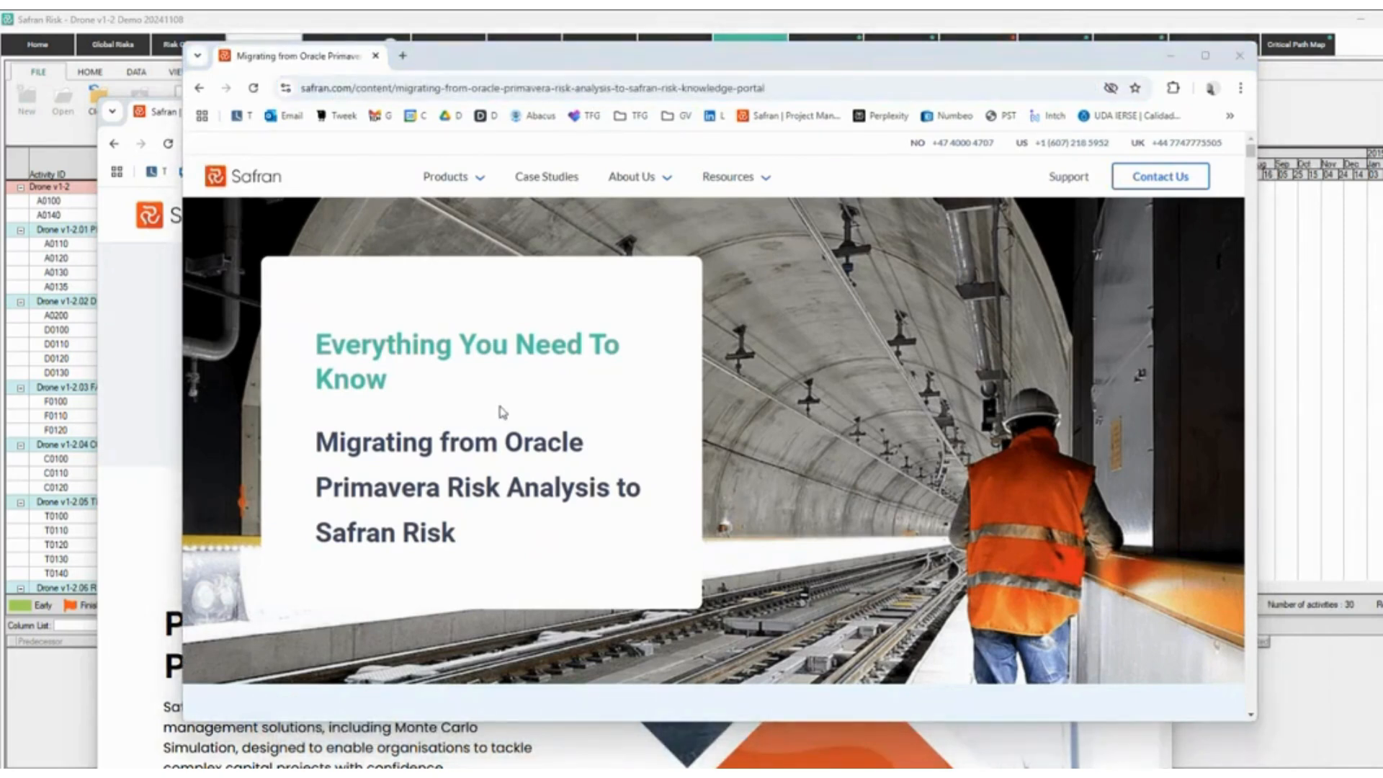
{"action": "scroll", "coordinate": [562, 435], "scroll_direction": "down", "scroll_amount": 1}
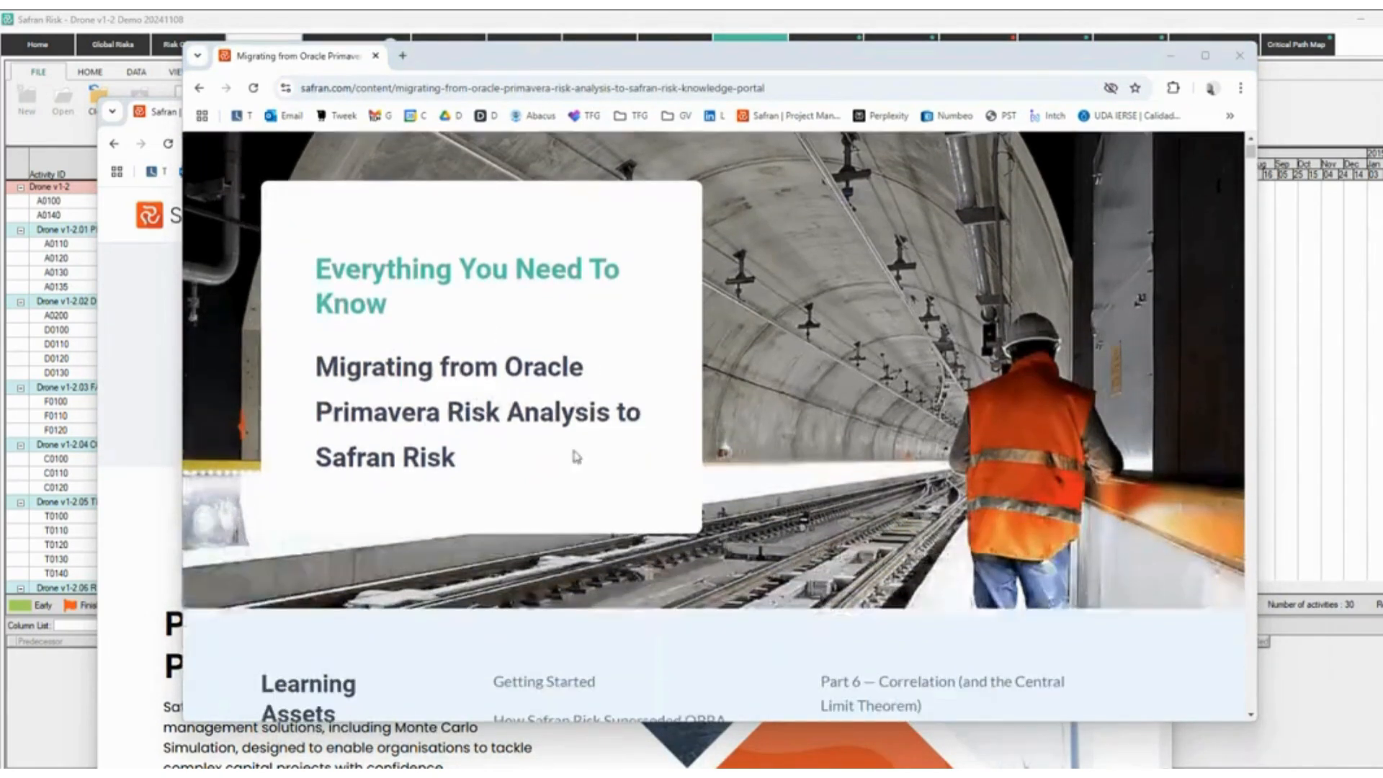
{"action": "scroll", "coordinate": [587, 469], "scroll_direction": "down", "scroll_amount": 7}
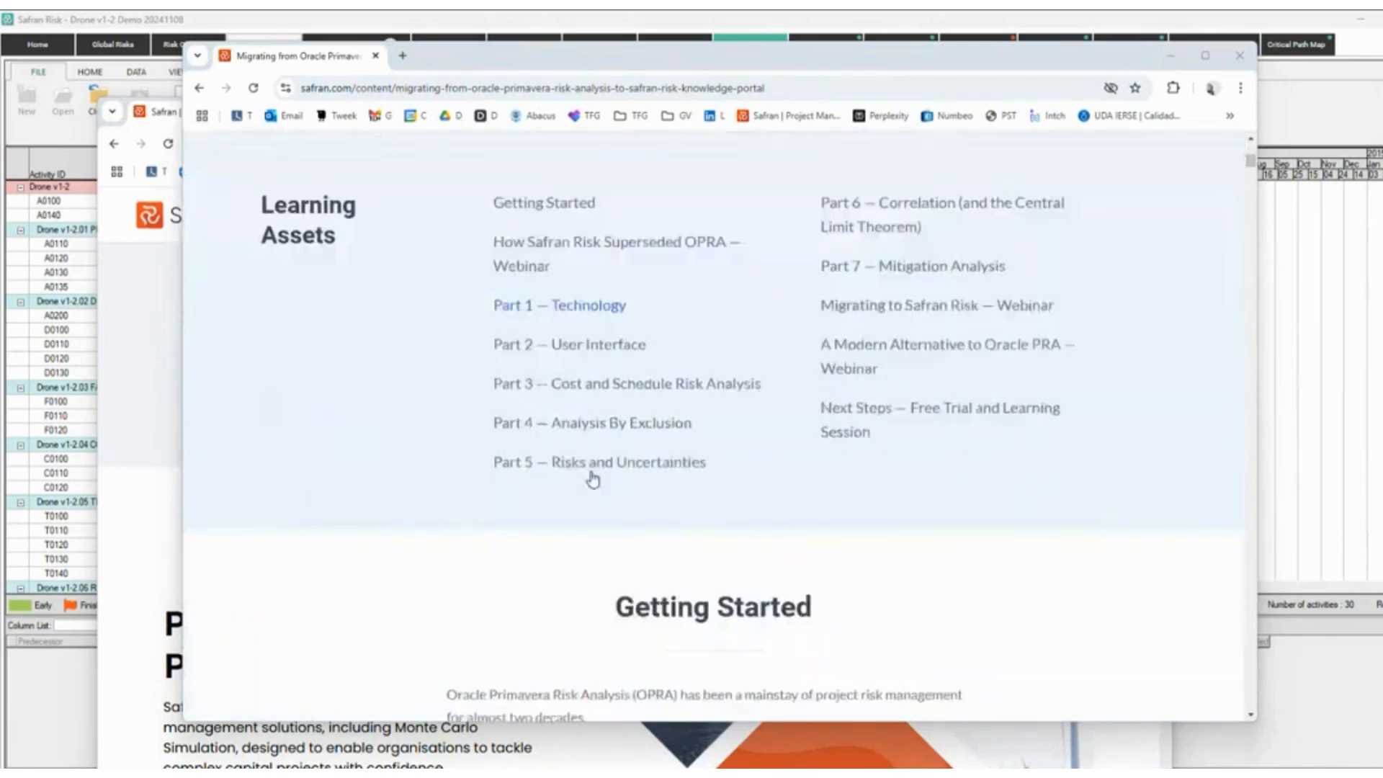
{"action": "scroll", "coordinate": [603, 442], "scroll_direction": "up", "scroll_amount": 2}
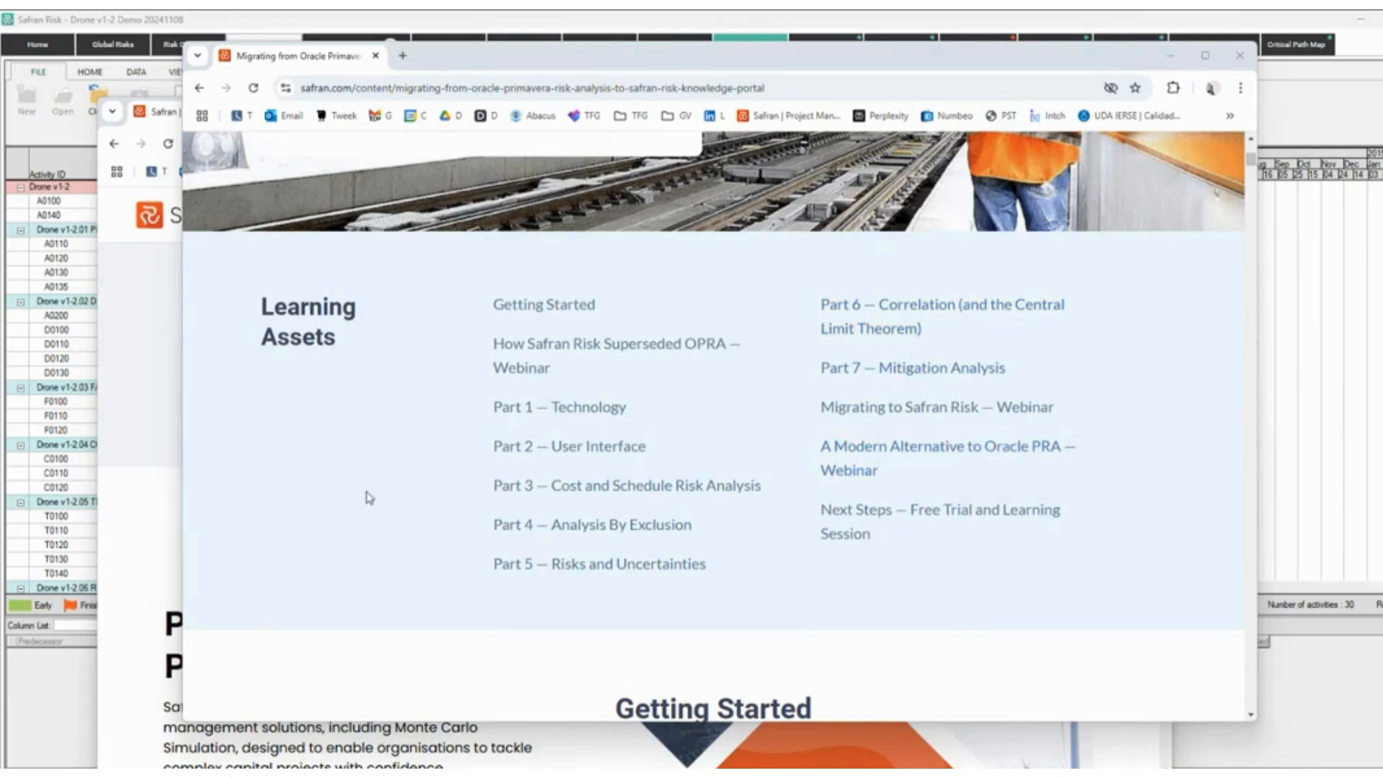
{"action": "scroll", "coordinate": [389, 495], "scroll_direction": "down", "scroll_amount": 10}
{"action": "scroll", "coordinate": [432, 530], "scroll_direction": "down", "scroll_amount": 15}
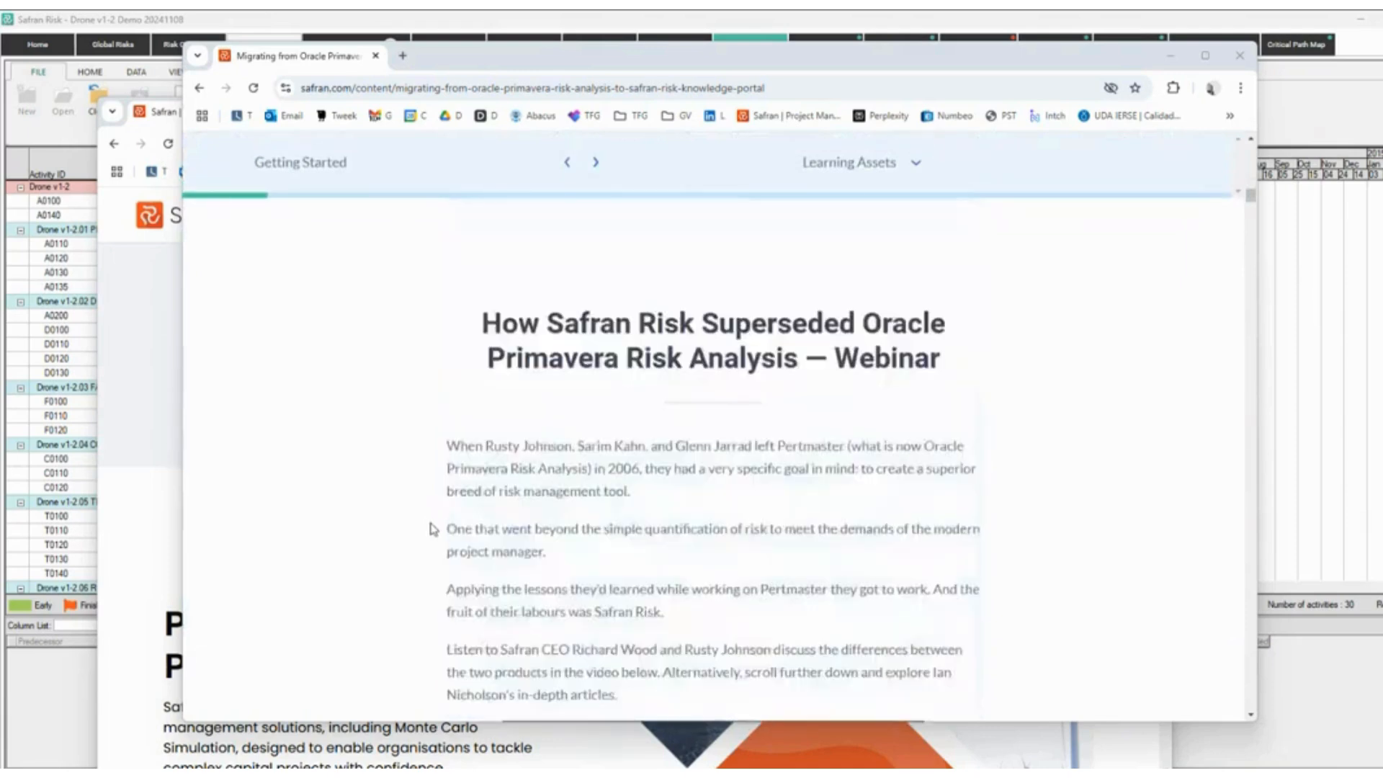
{"action": "scroll", "coordinate": [436, 531], "scroll_direction": "down", "scroll_amount": 20}
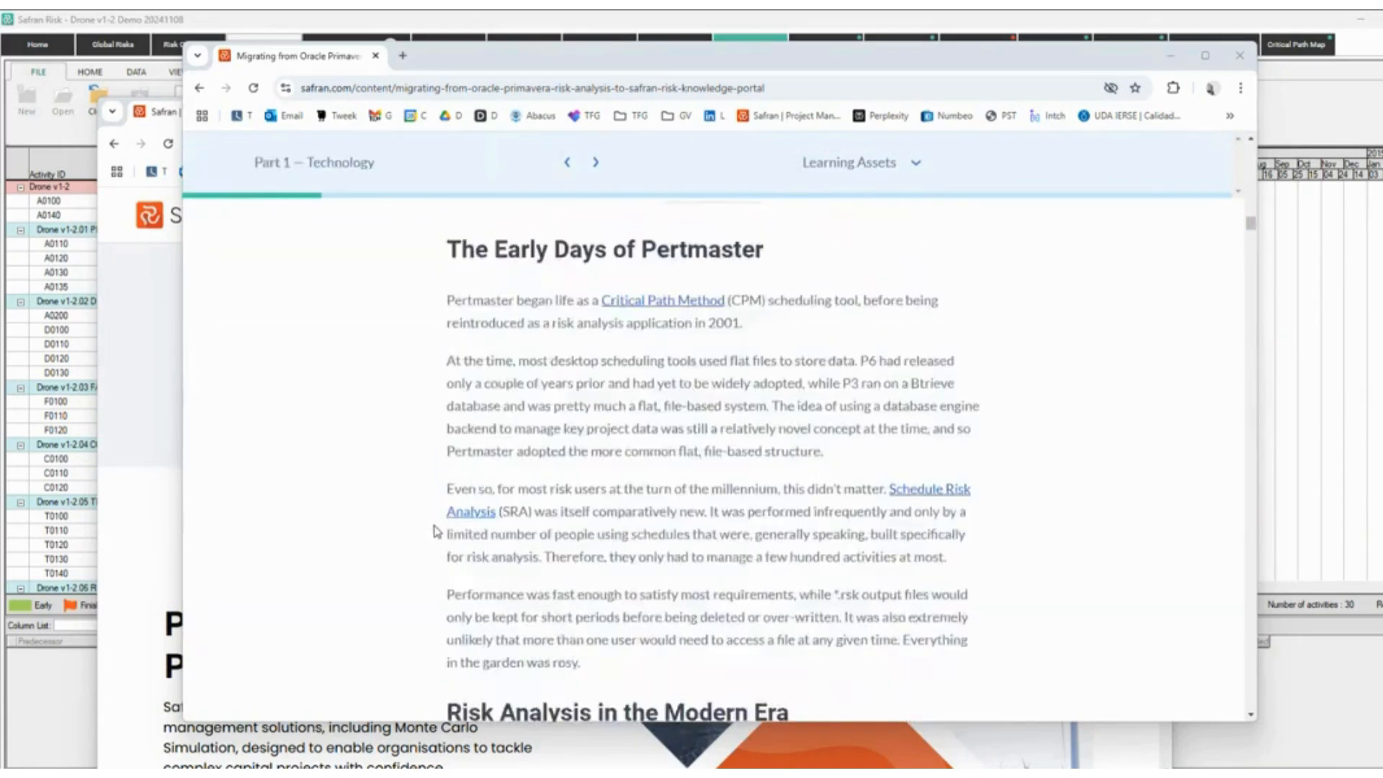
{"action": "scroll", "coordinate": [448, 537], "scroll_direction": "down", "scroll_amount": 20}
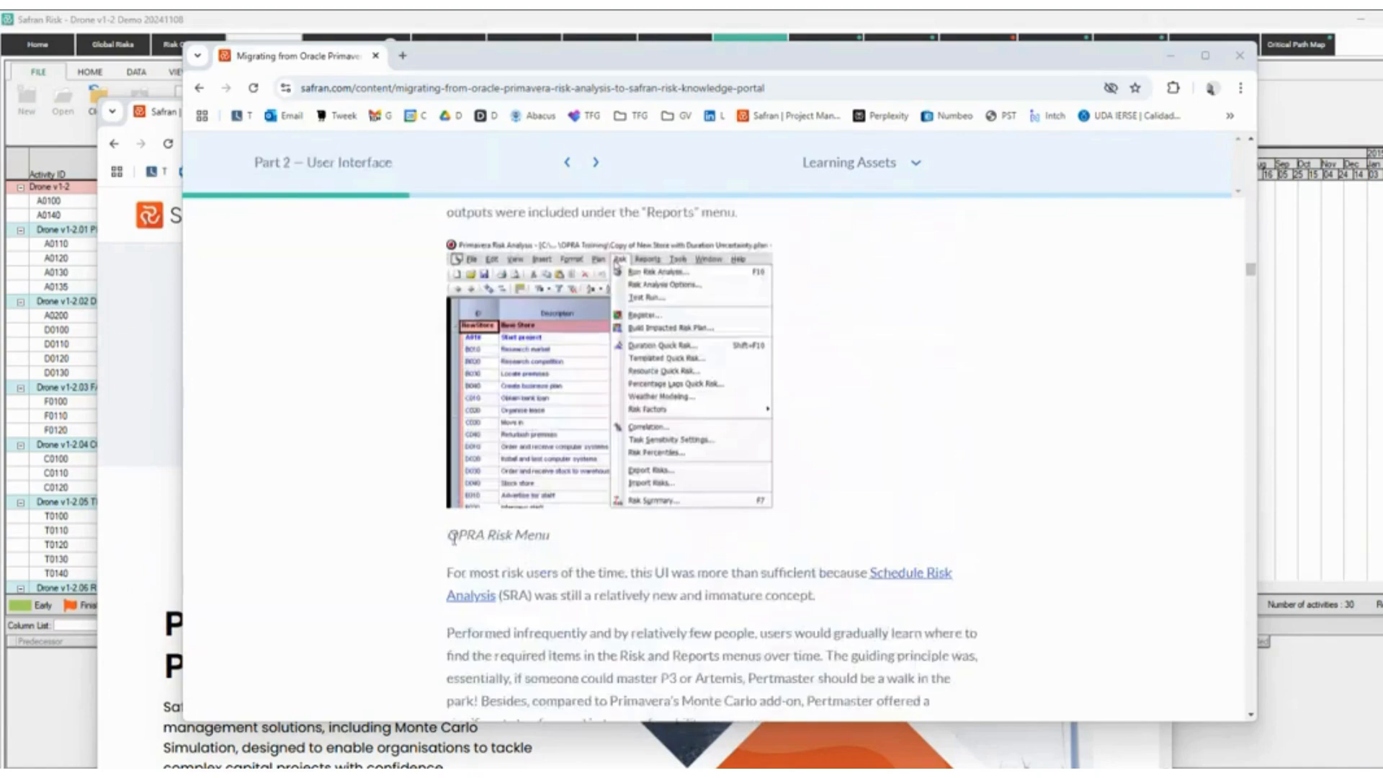
{"action": "scroll", "coordinate": [463, 559], "scroll_direction": "down", "scroll_amount": 10}
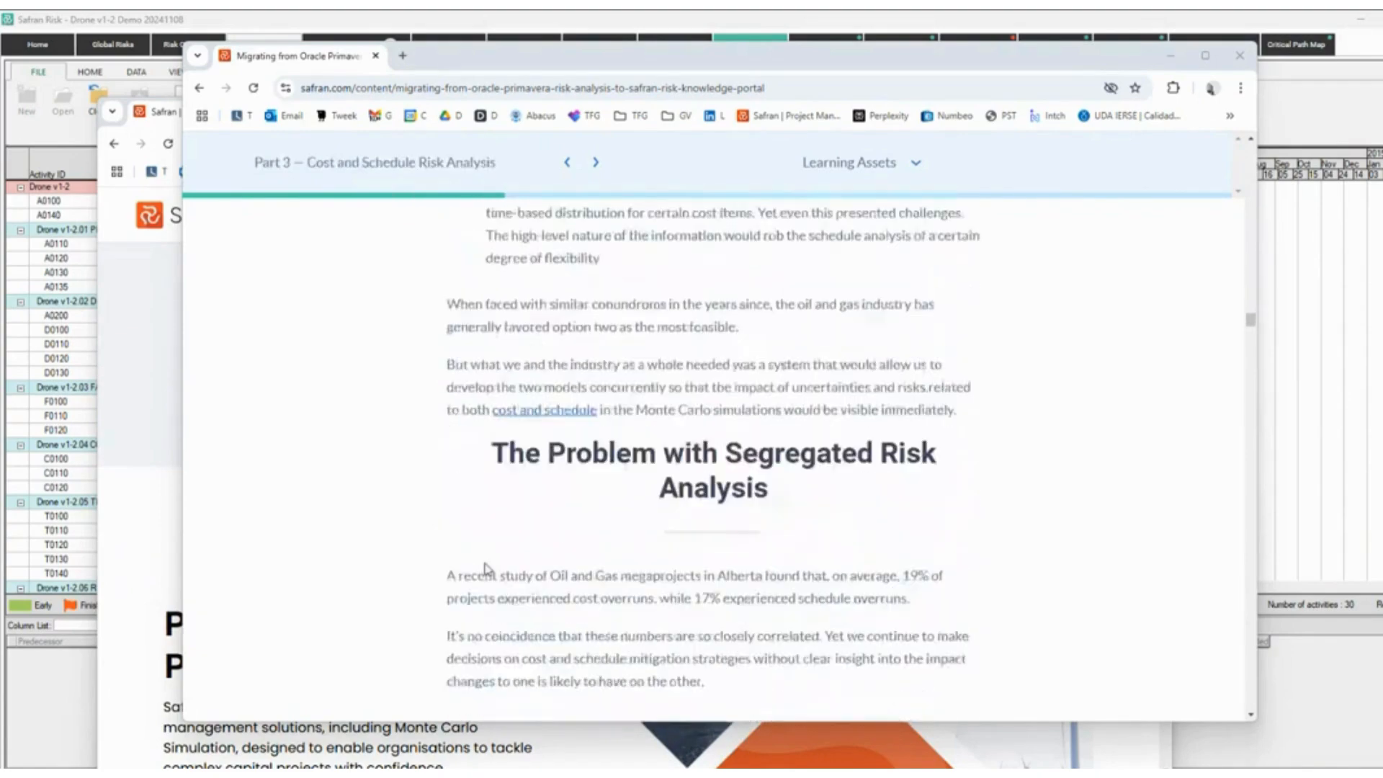
{"action": "left_click", "coordinate": [1169, 55]}
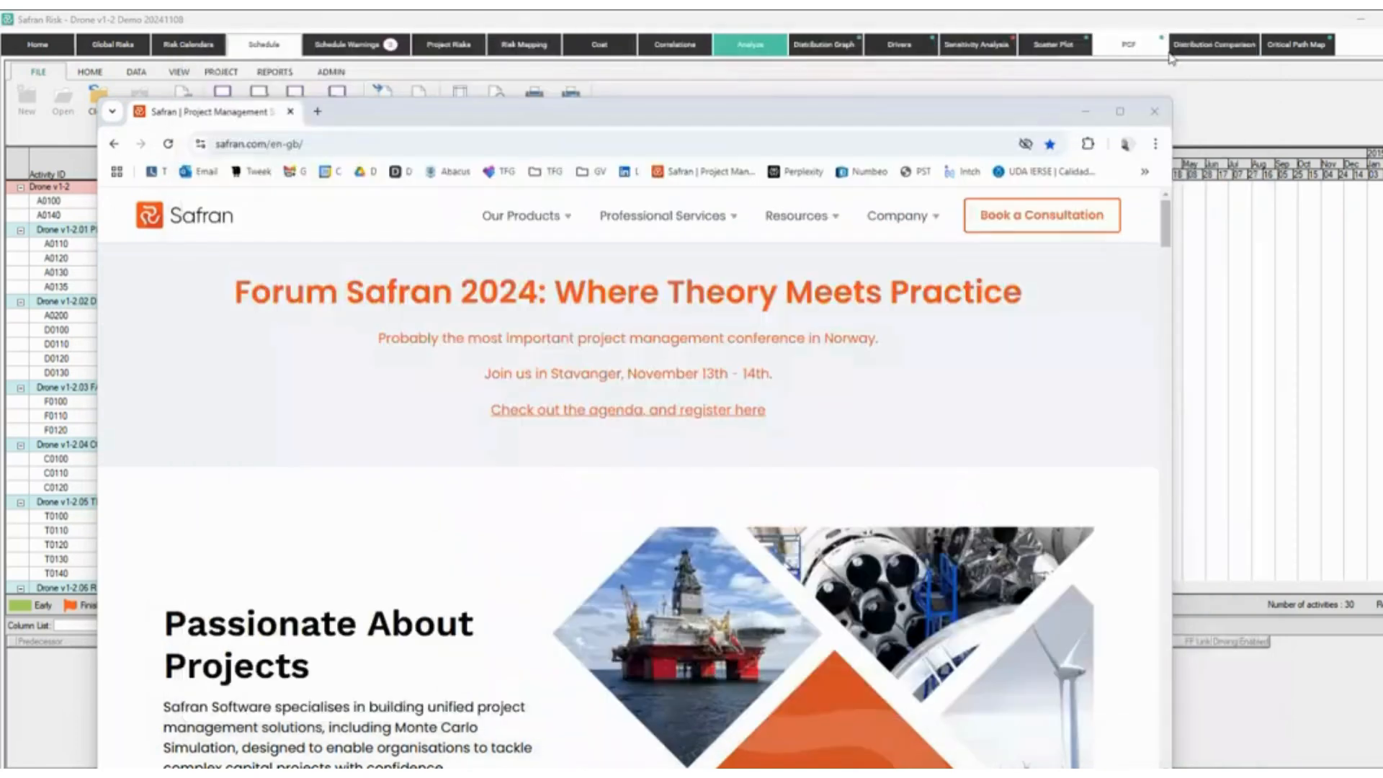
Bring the Safran website back and go to Our Products > Safran Risk.
{"action": "left_click", "coordinate": [1081, 108]}
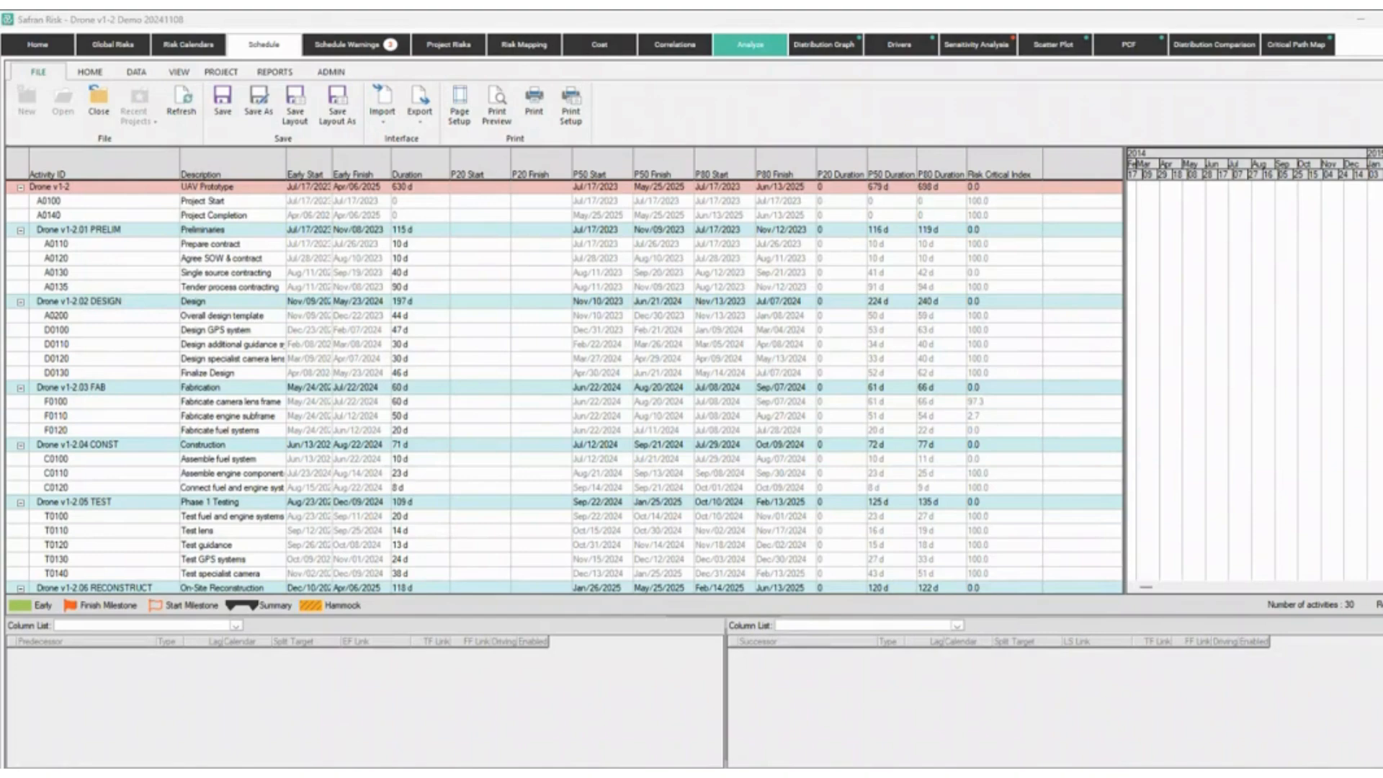
{"action": "mouse_move", "coordinate": [592, 775]}
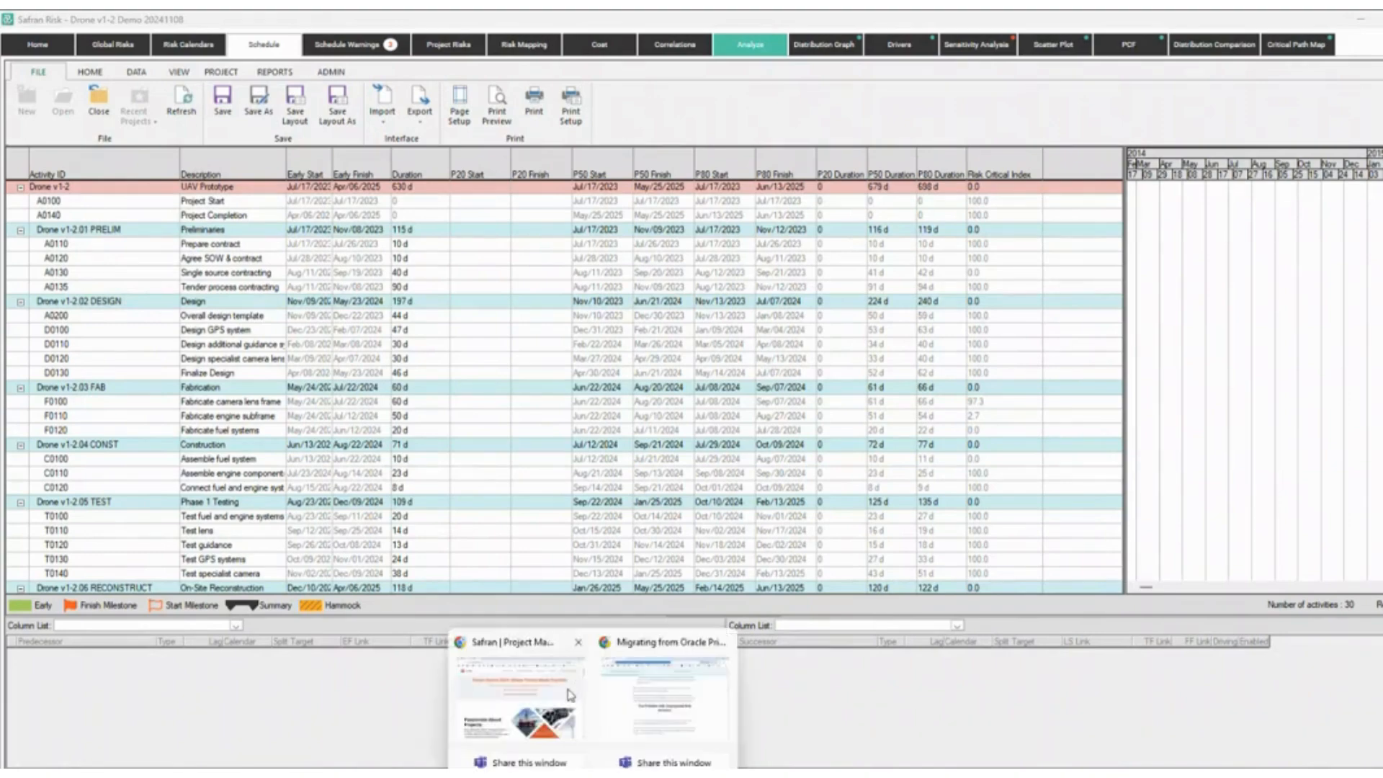
{"action": "left_click", "coordinate": [570, 695]}
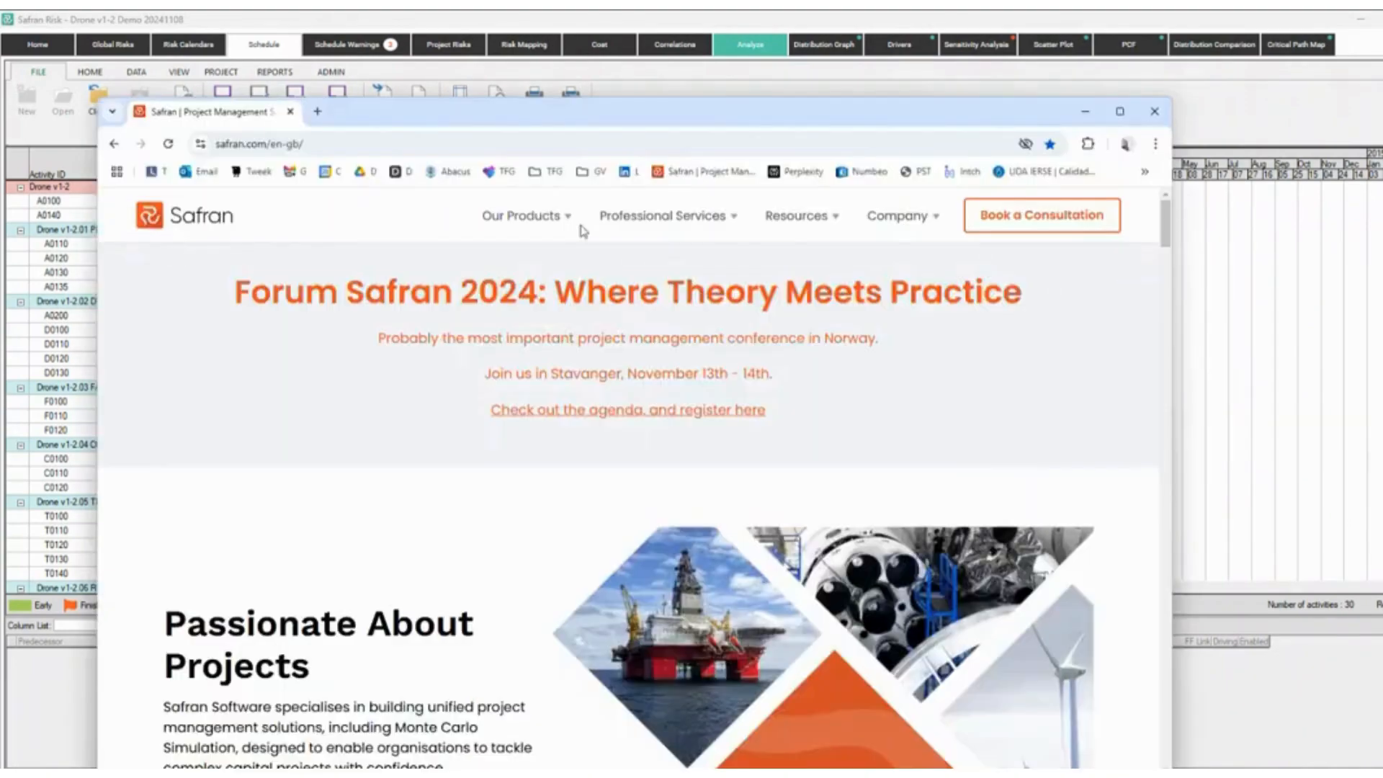
{"action": "mouse_move", "coordinate": [553, 229]}
{"action": "left_click", "coordinate": [560, 323]}
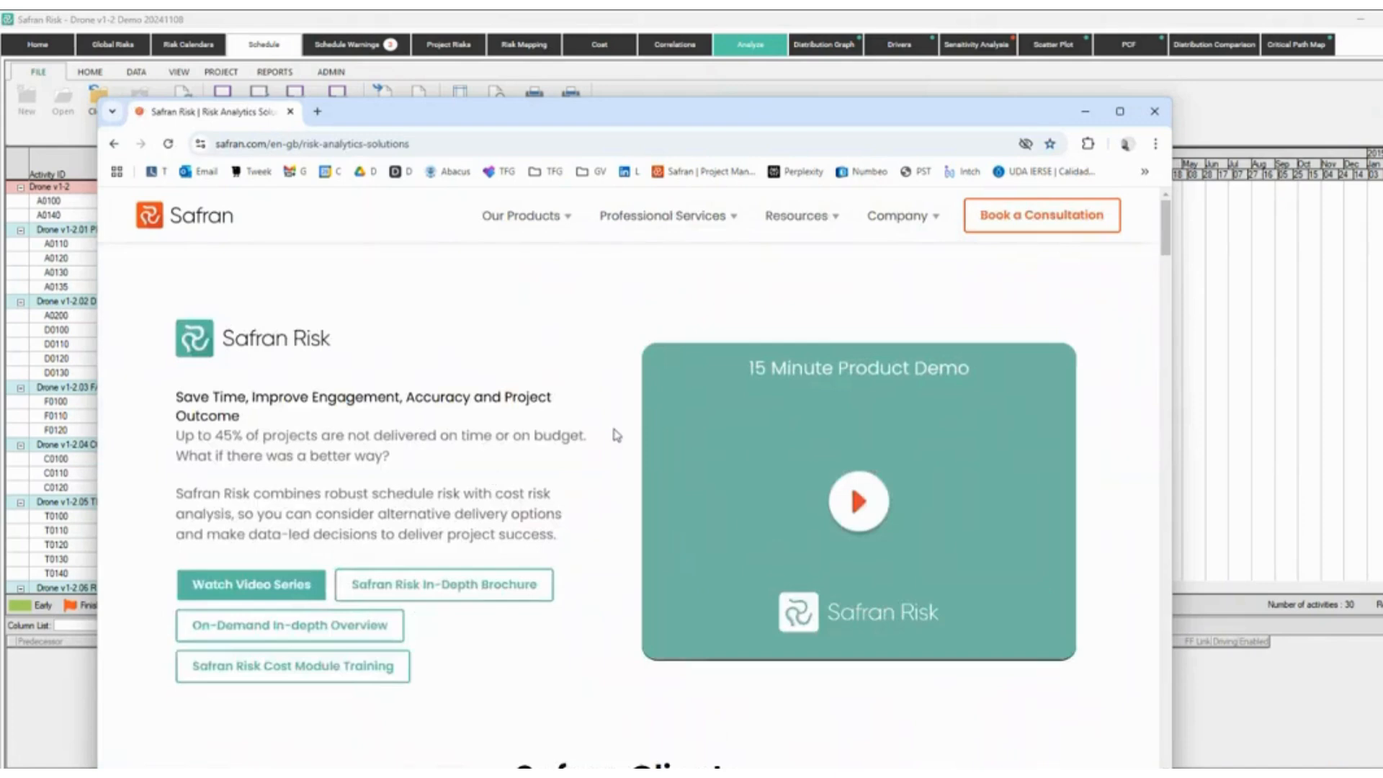
Scroll to the Request 30 Day Trial offer and open the free trial page.
{"action": "scroll", "coordinate": [580, 586], "scroll_direction": "down", "scroll_amount": 1}
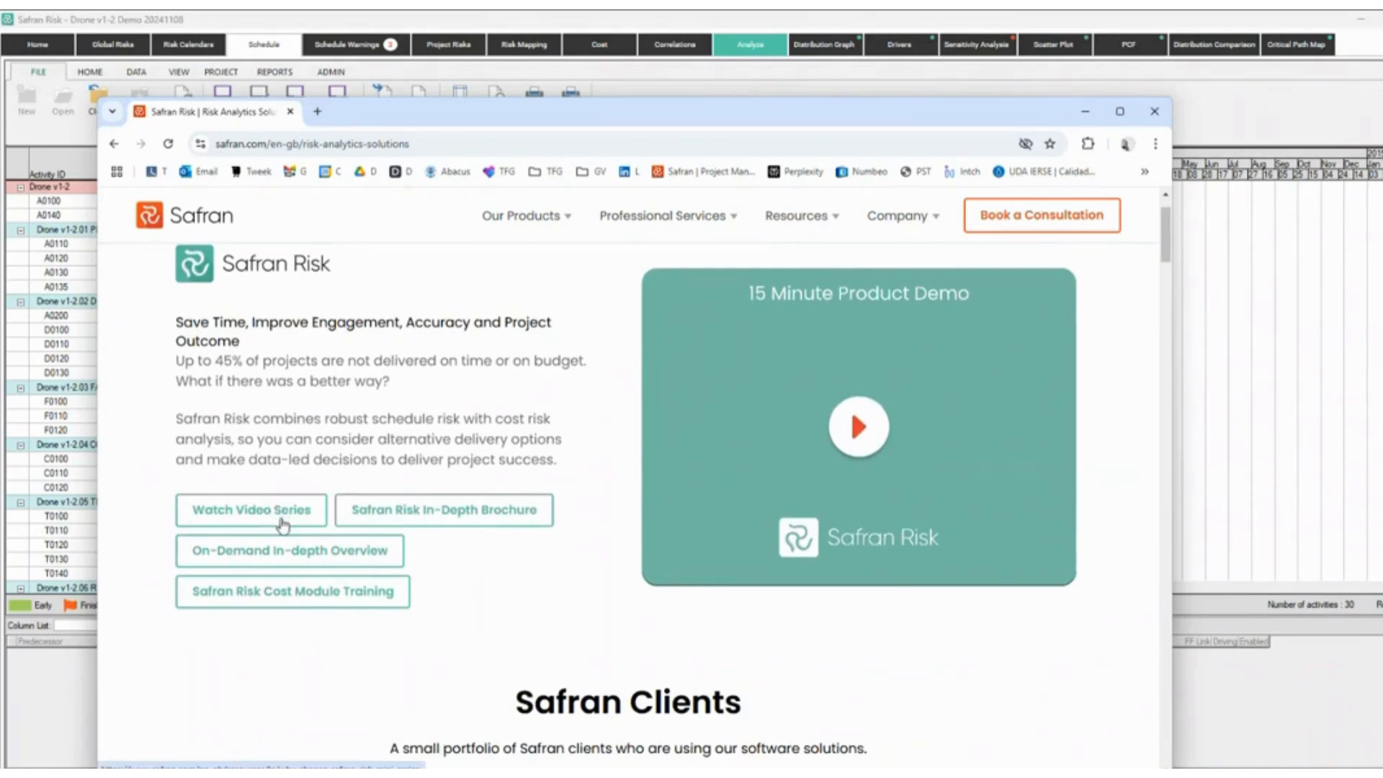
{"action": "scroll", "coordinate": [283, 525], "scroll_direction": "down", "scroll_amount": 5}
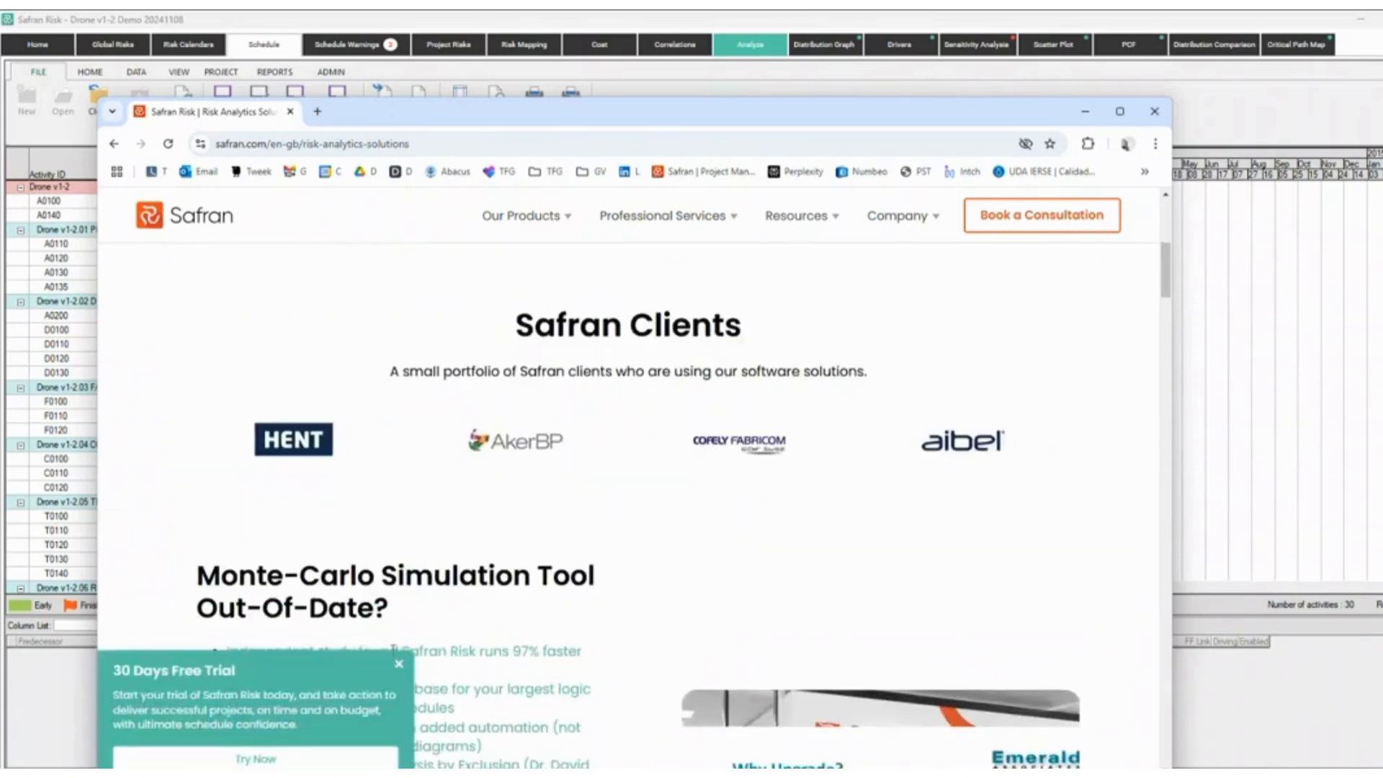
{"action": "scroll", "coordinate": [815, 507], "scroll_direction": "down", "scroll_amount": 6}
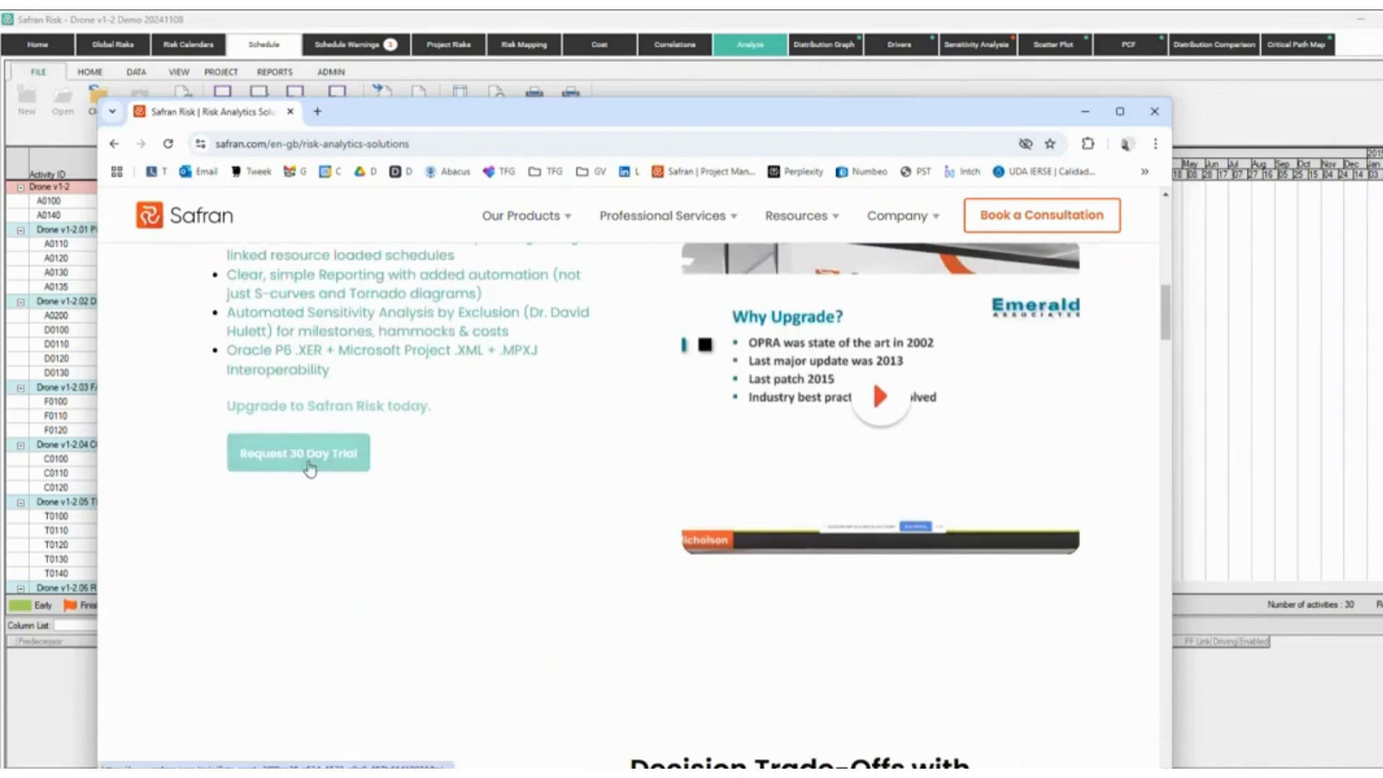
{"action": "left_click_drag", "start_coordinate": [217, 407], "coordinate": [375, 492]}
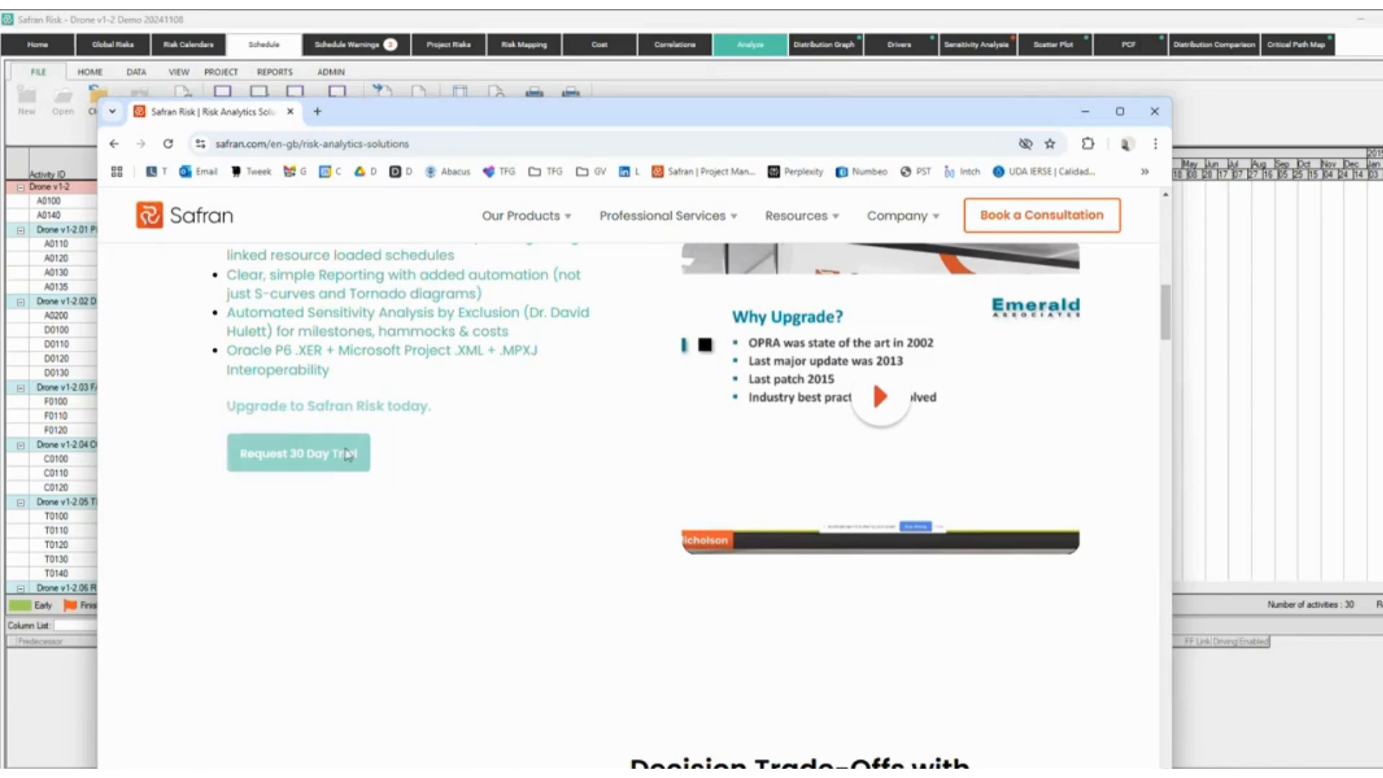
{"action": "left_click", "coordinate": [298, 454]}
{"action": "left_click", "coordinate": [388, 148]}
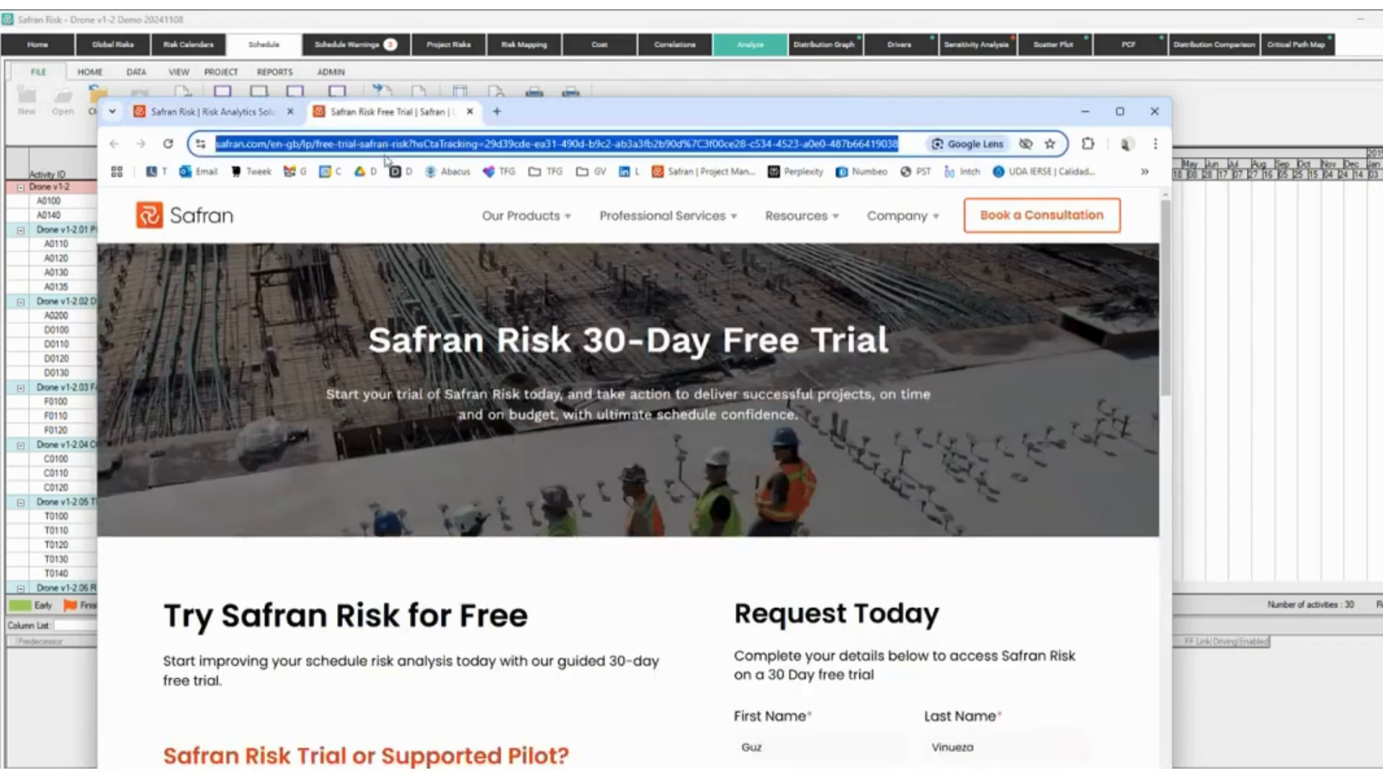
Minimize Chrome to return to the Drone v1-2 schedule in Safran Risk.
{"action": "key", "text": "alt+Tab"}
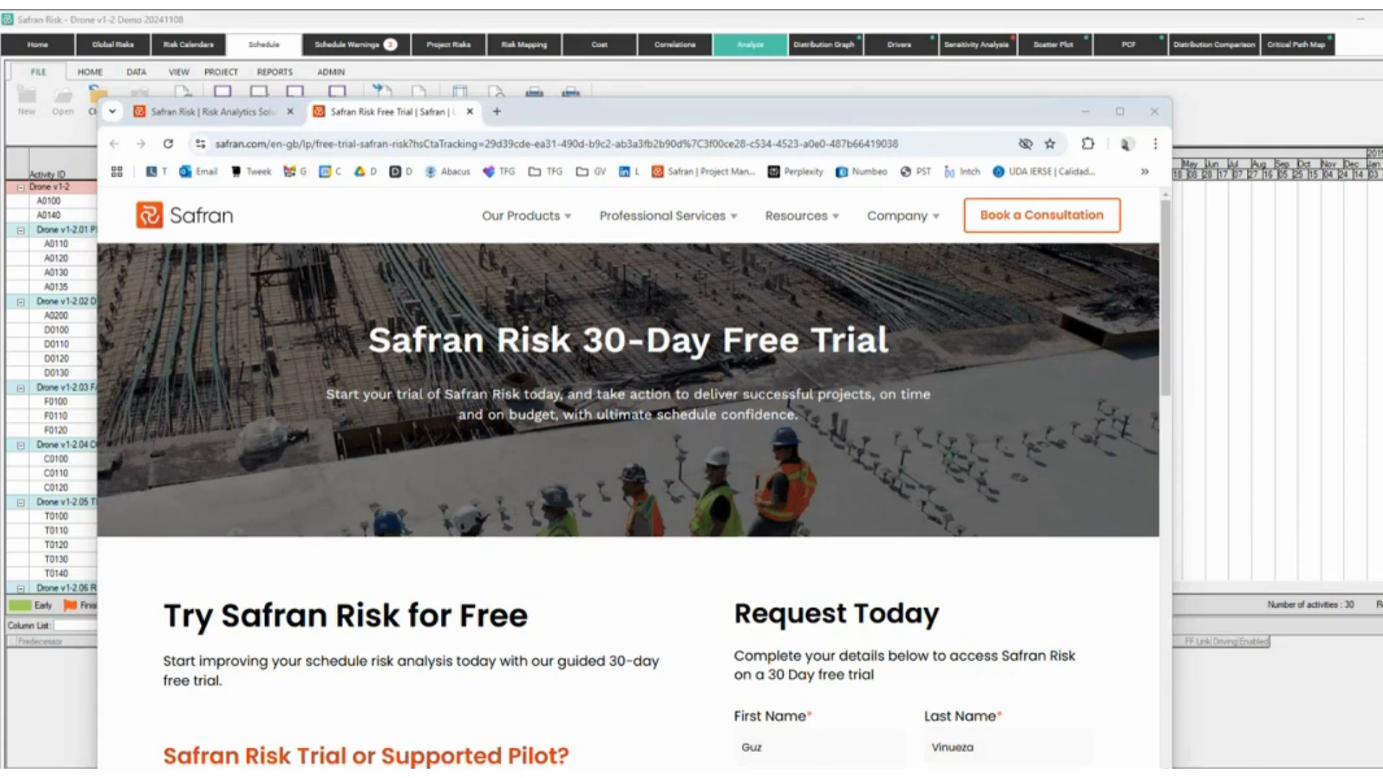
{"action": "left_click", "coordinate": [1085, 114]}
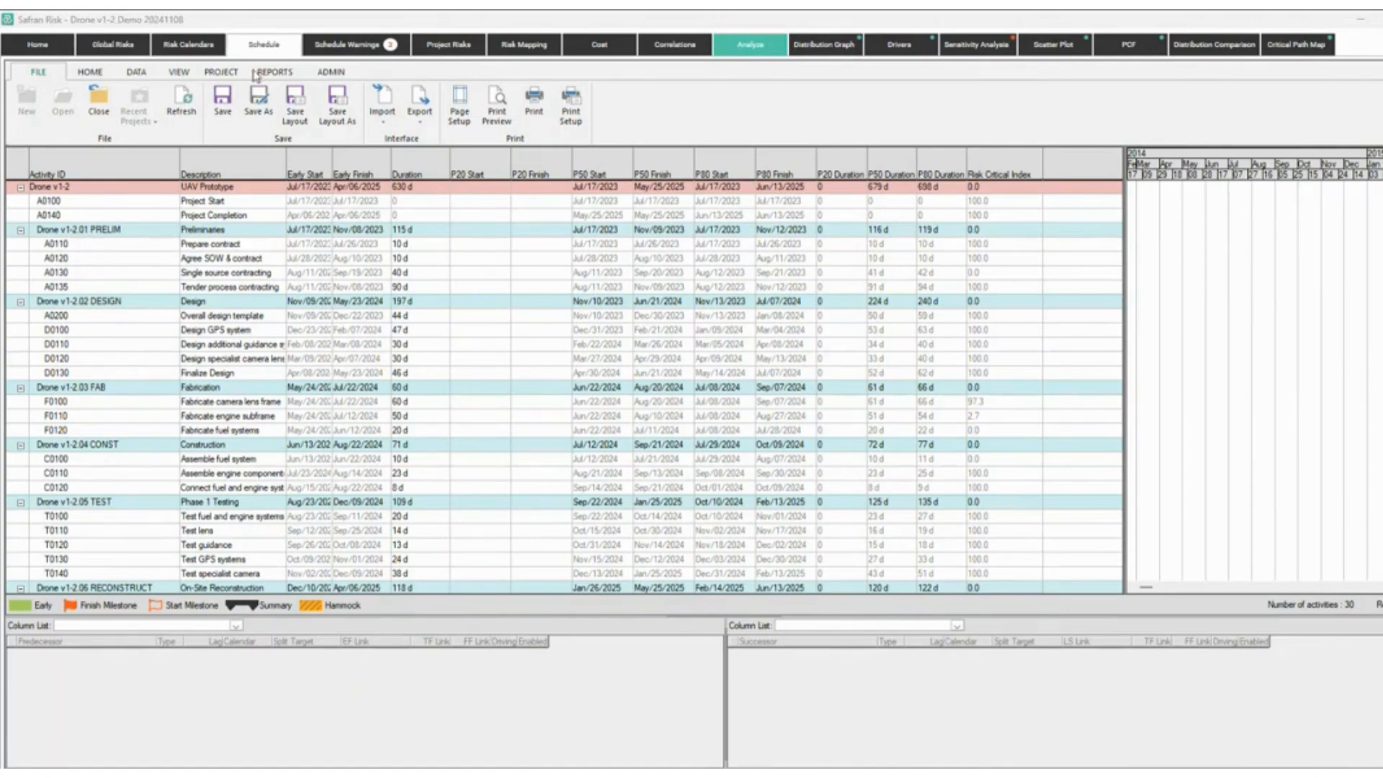
Show the Project Risks list, then launch the User Guide from the top-right help menu.
{"action": "left_click", "coordinate": [458, 50]}
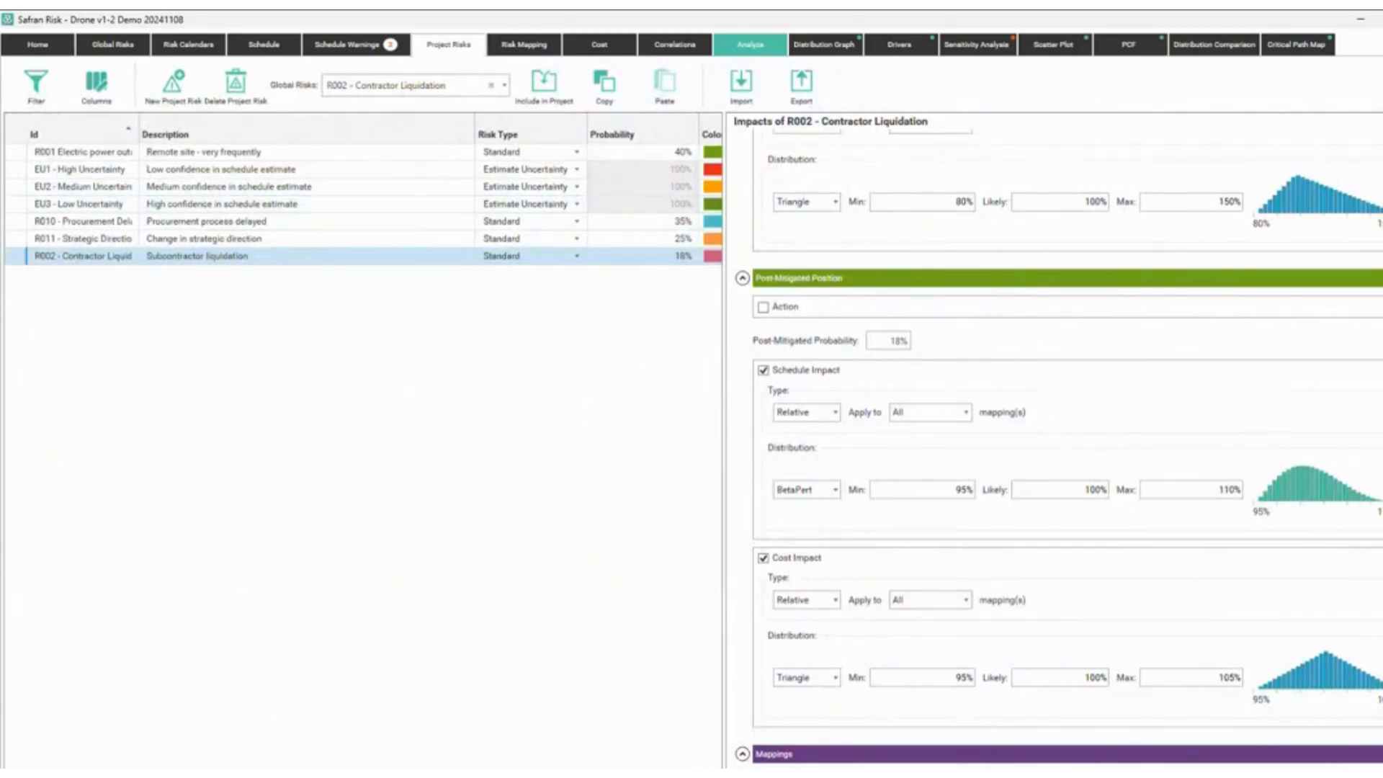
{"action": "left_click", "coordinate": [1378, 44]}
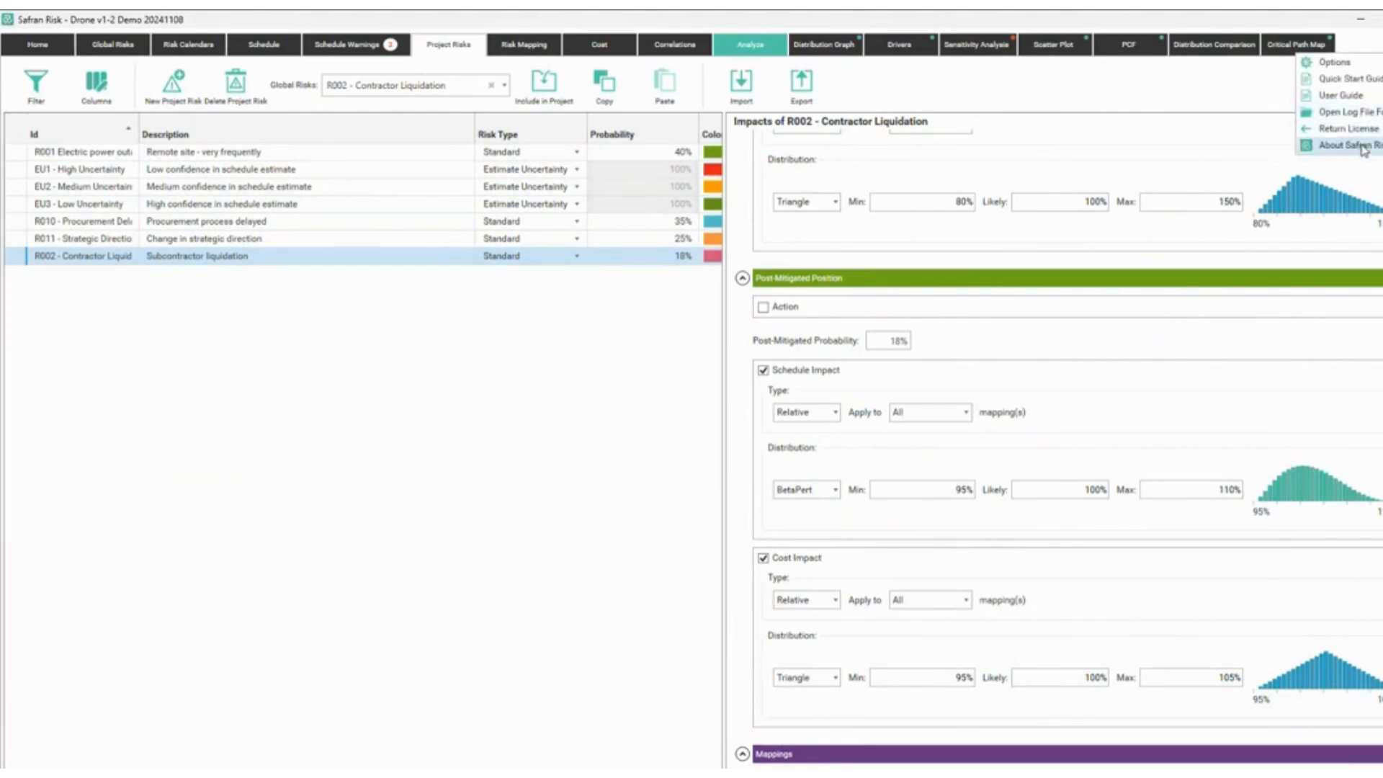
{"action": "left_click", "coordinate": [1360, 96]}
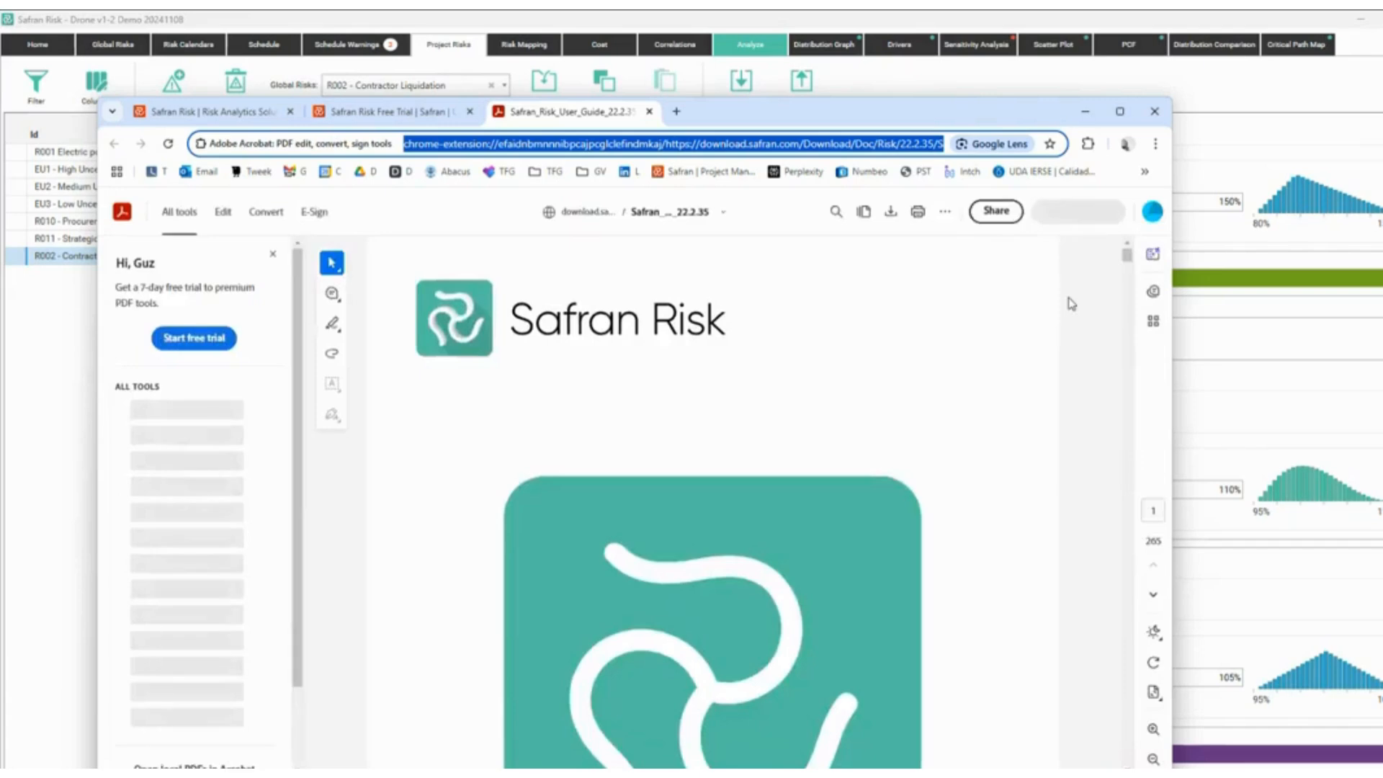
Search the User Guide for 'probabilistic branch', read page 173's Probabilistic Branching Risks, then minimize it.
{"action": "left_click", "coordinate": [864, 394]}
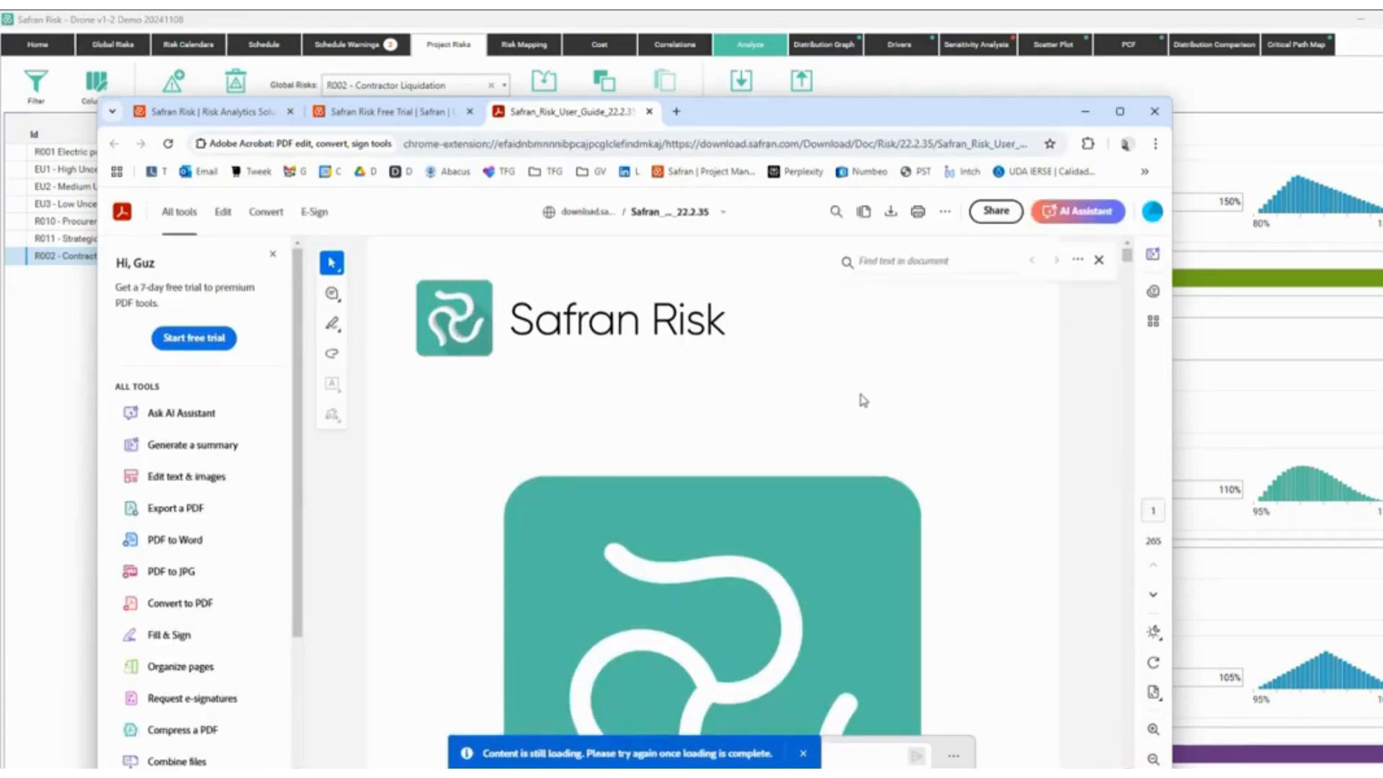
{"action": "left_click", "coordinate": [879, 263]}
{"action": "type", "text": "Plobabilistic"}
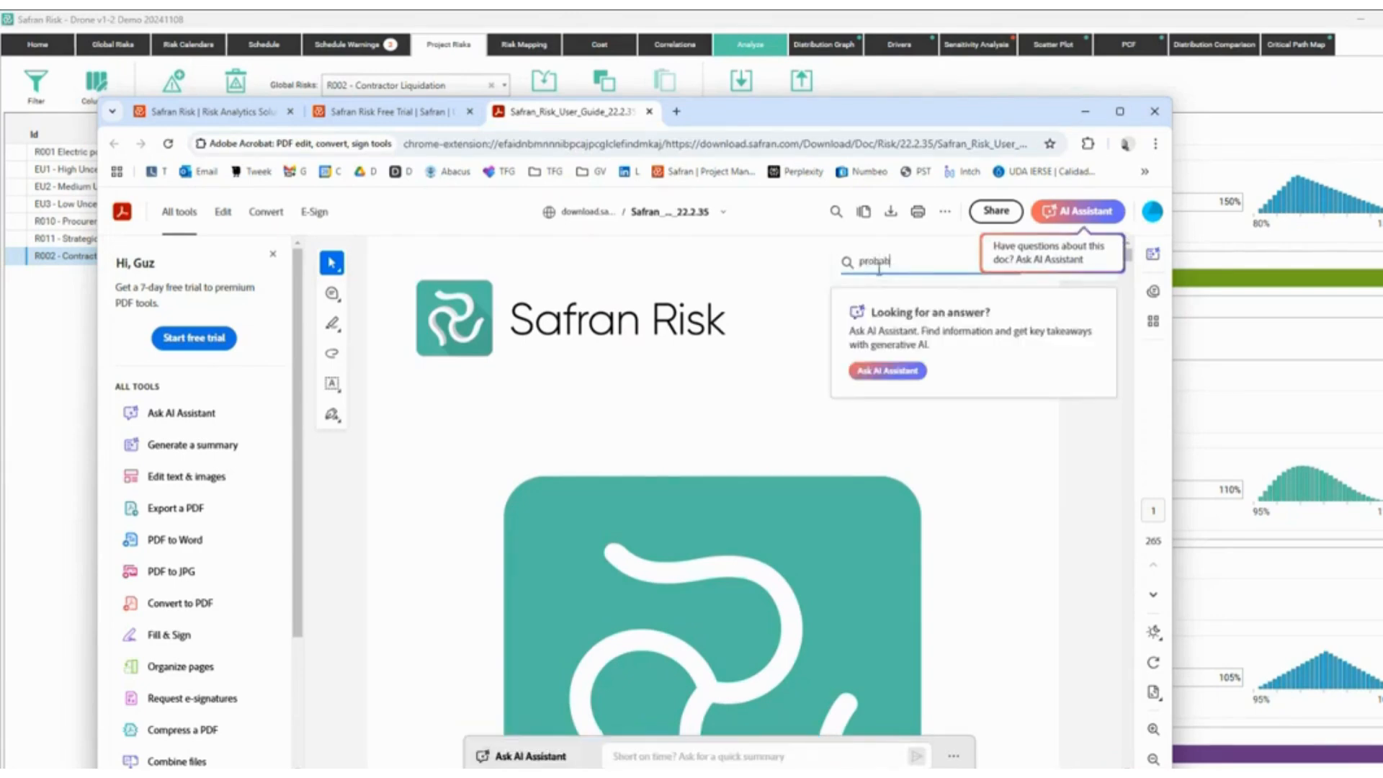
{"action": "type", "text": " brar"}
{"action": "type", "text": "ch"}
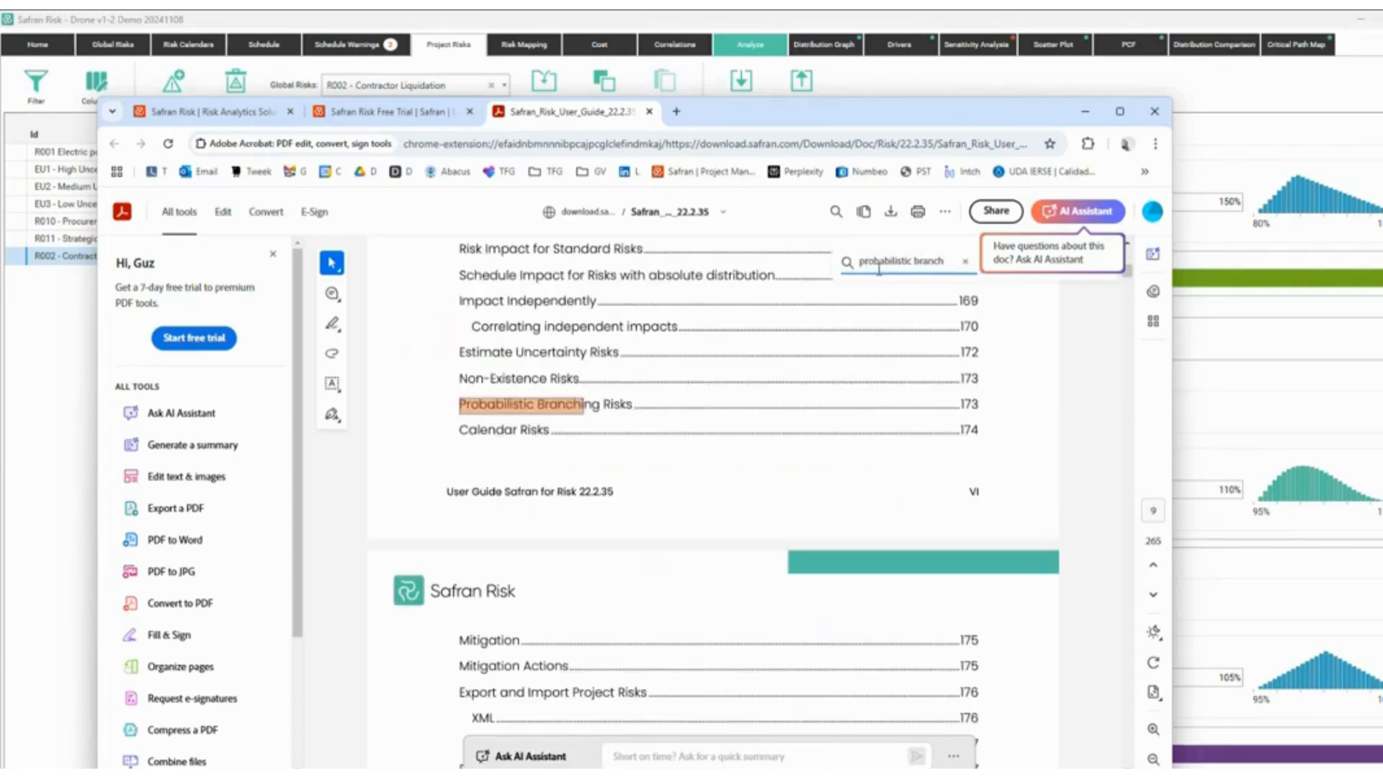
{"action": "left_click", "coordinate": [606, 407]}
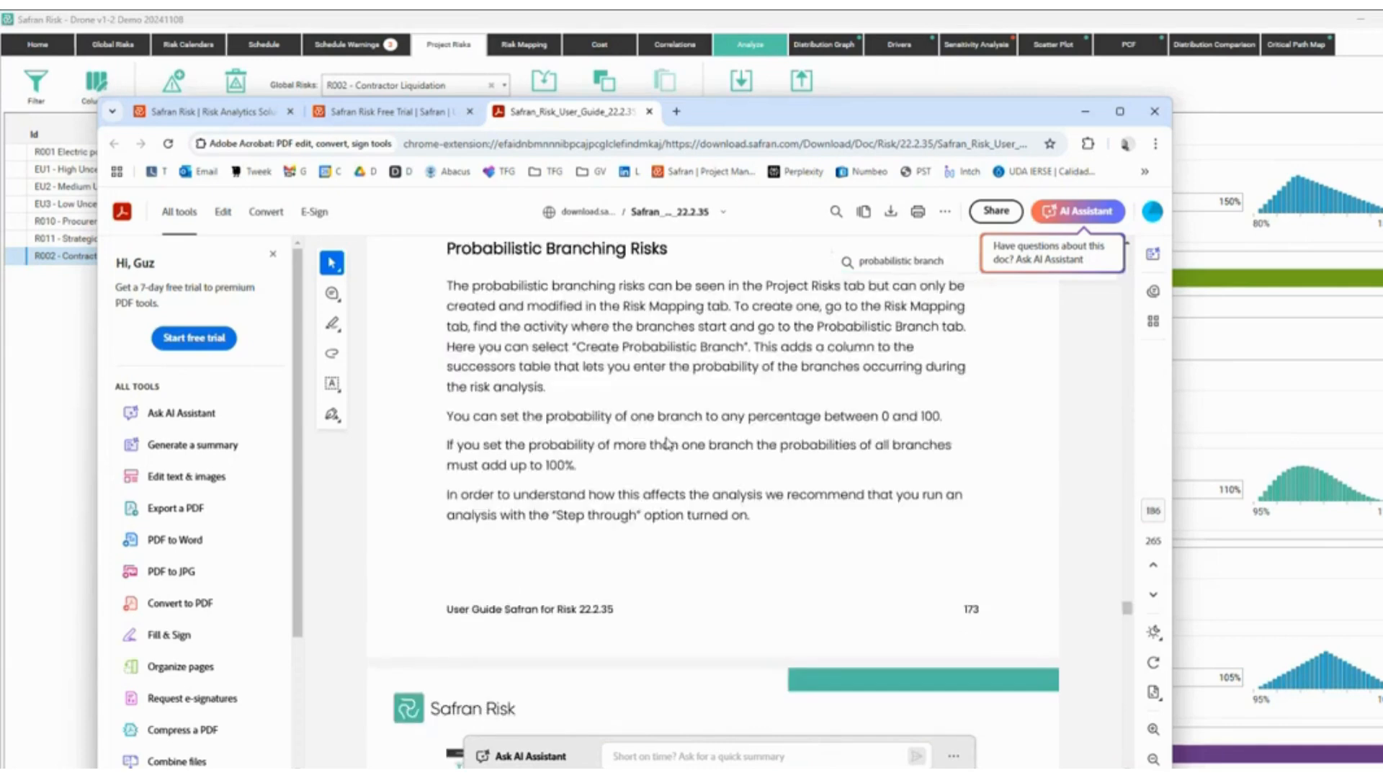
{"action": "scroll", "coordinate": [587, 502], "scroll_direction": "down", "scroll_amount": 4}
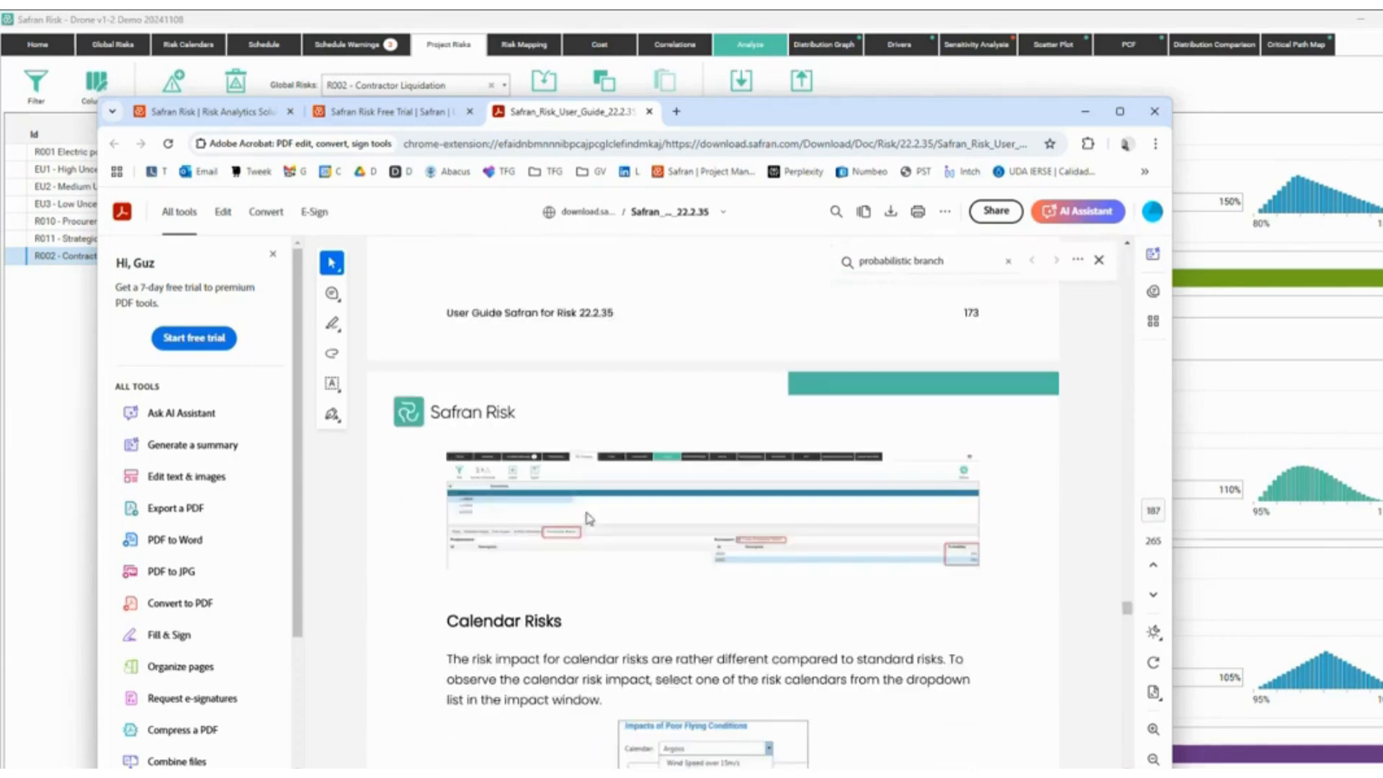
{"action": "scroll", "coordinate": [569, 404], "scroll_direction": "up", "scroll_amount": 3}
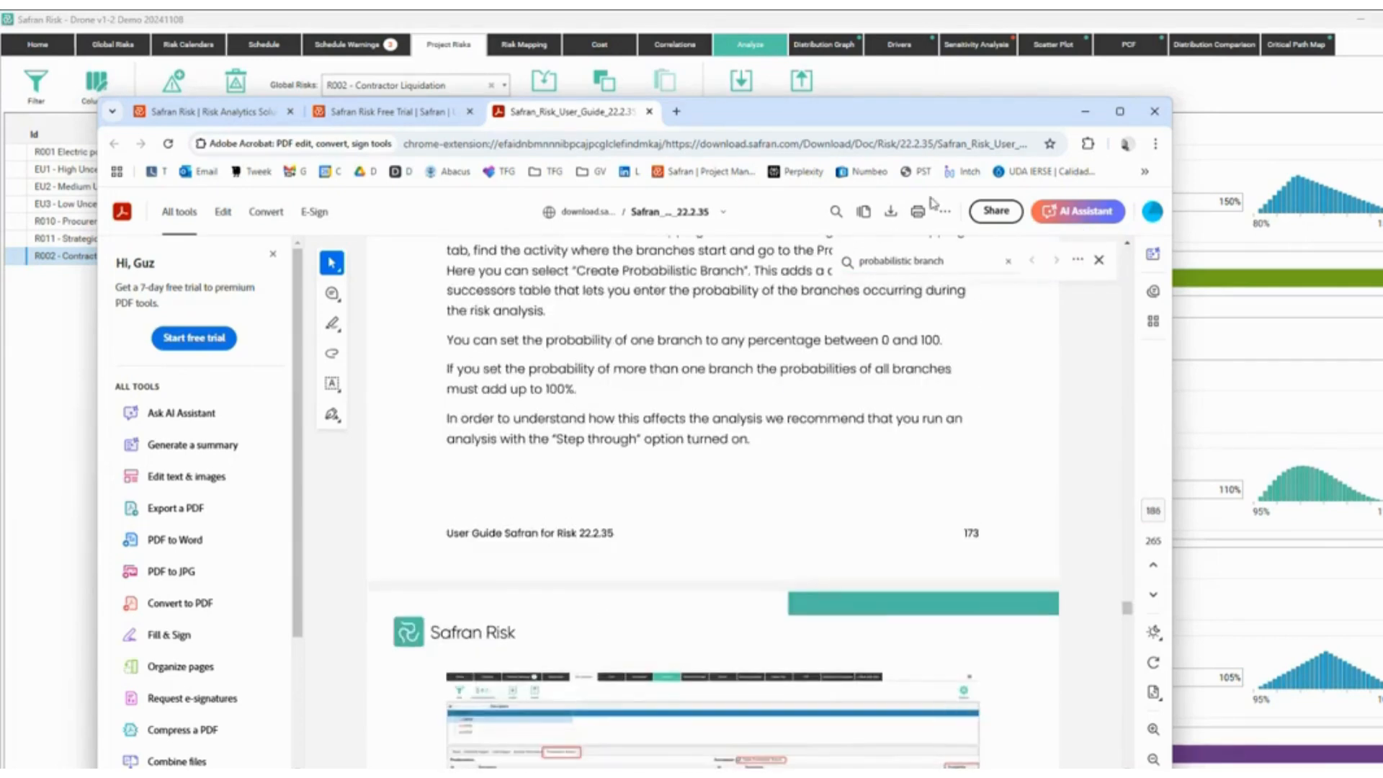
{"action": "left_click", "coordinate": [1085, 111]}
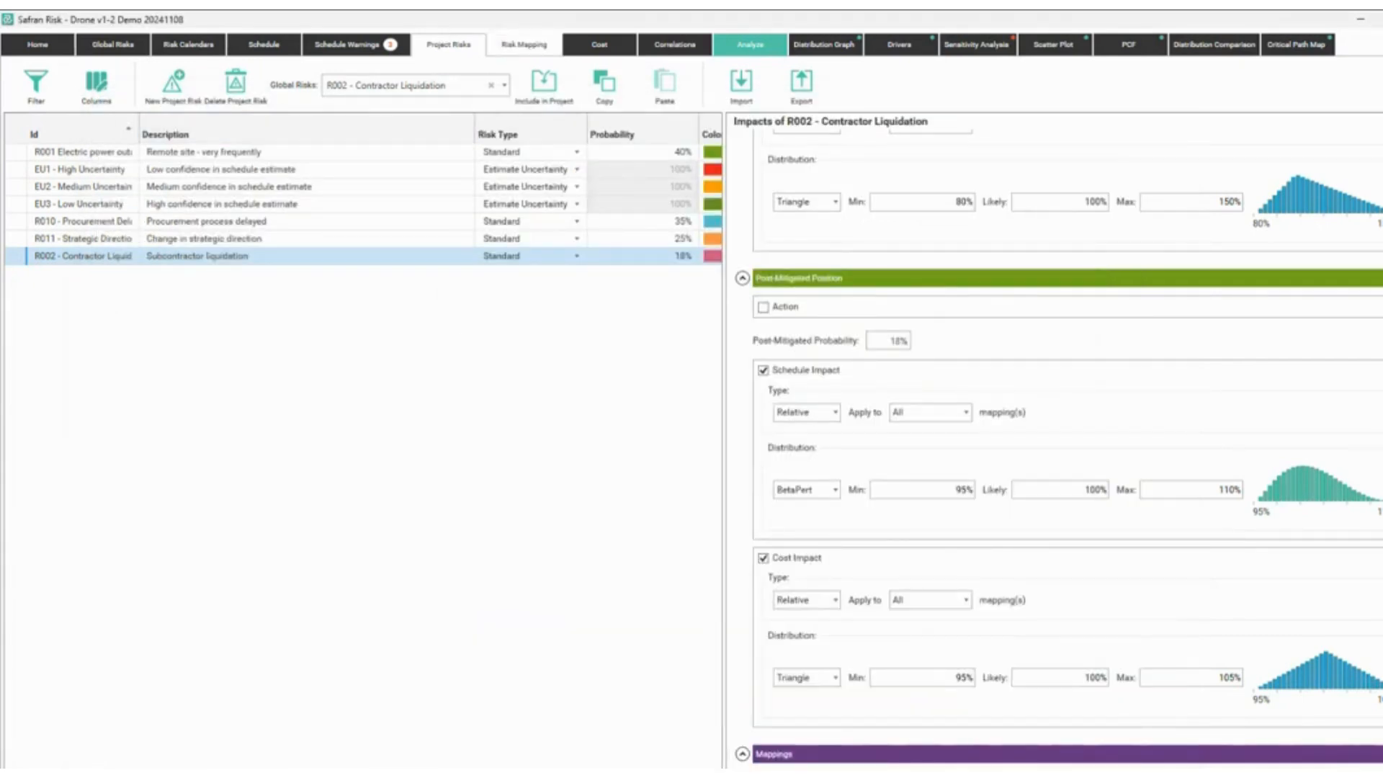
Review F0120 Fabricate fuel systems' probabilistic branch links on Risk Mapping, then go to Risk Calendars.
{"action": "left_click", "coordinate": [523, 44]}
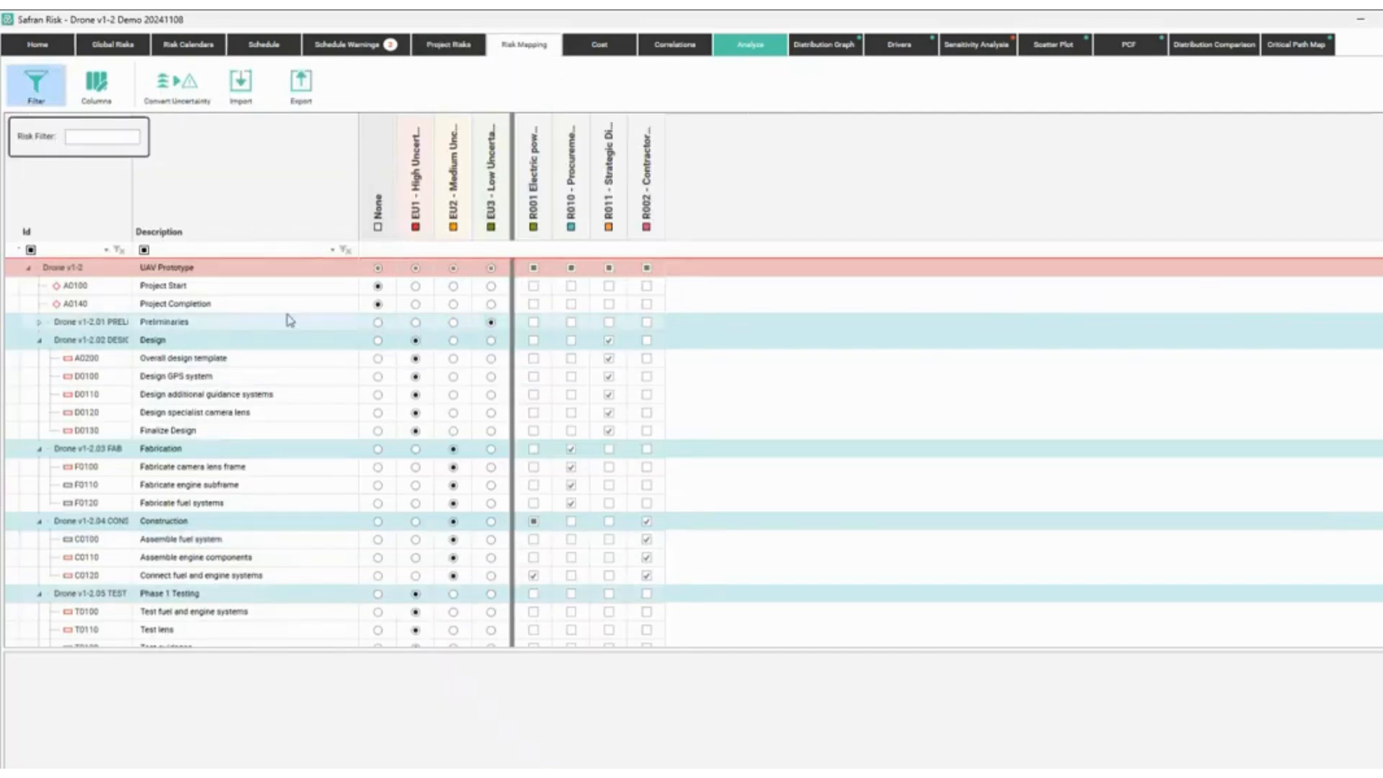
{"action": "left_click", "coordinate": [261, 503]}
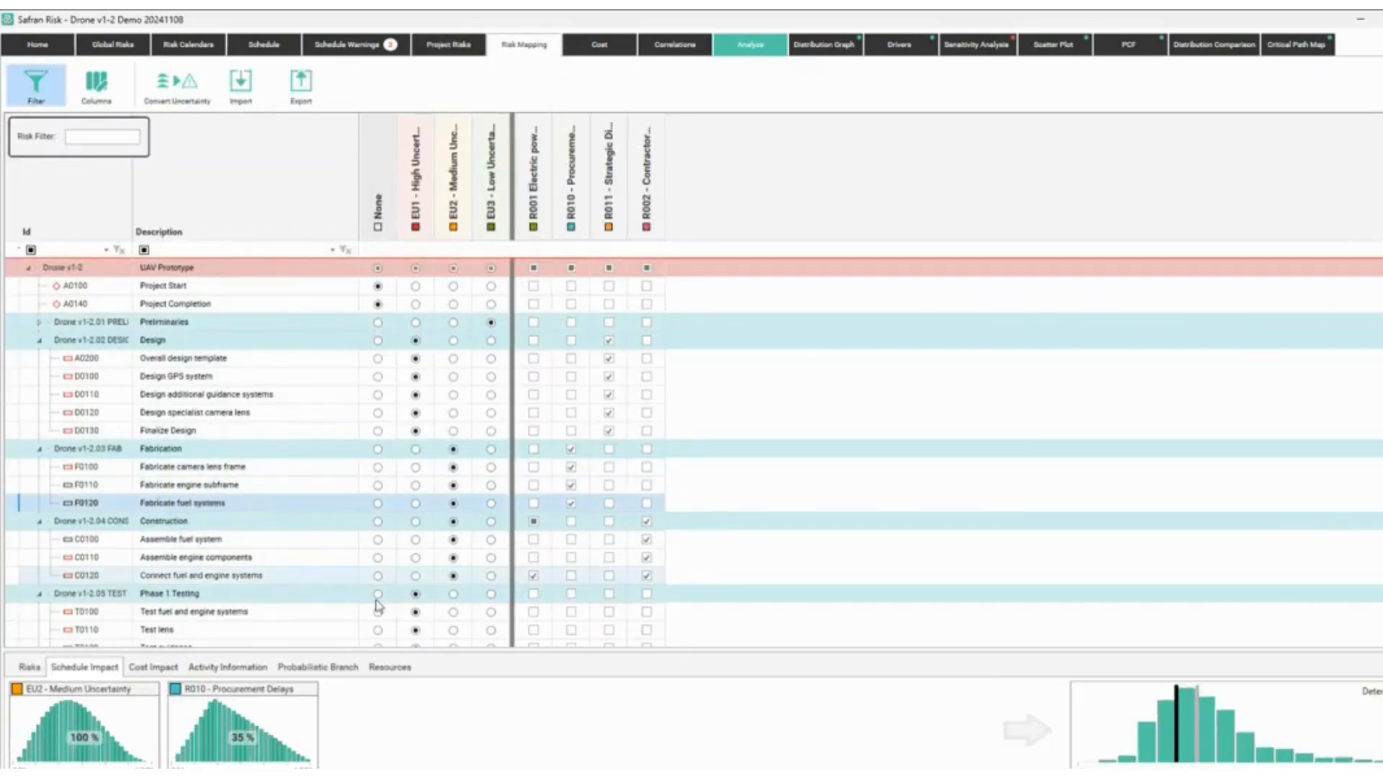
{"action": "left_click", "coordinate": [326, 670]}
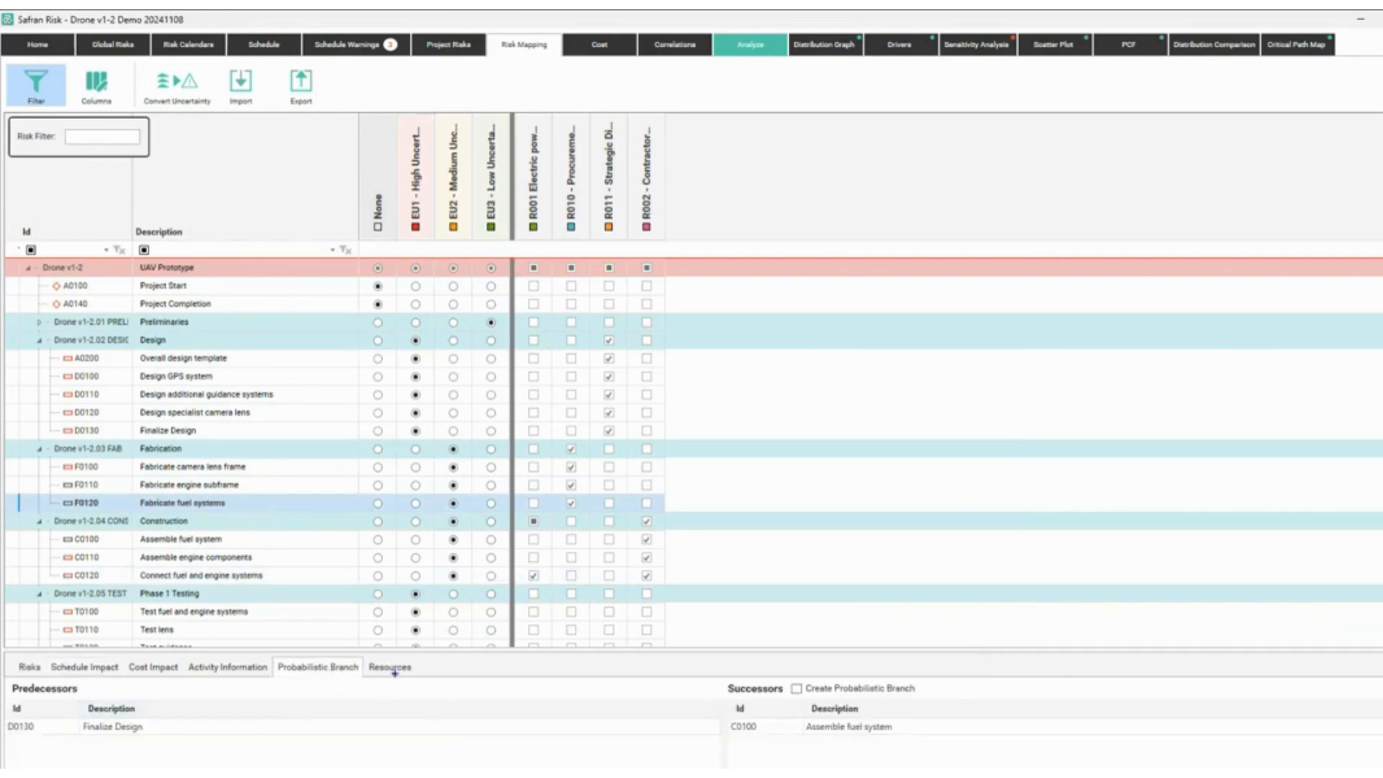
{"action": "left_click", "coordinate": [278, 664]}
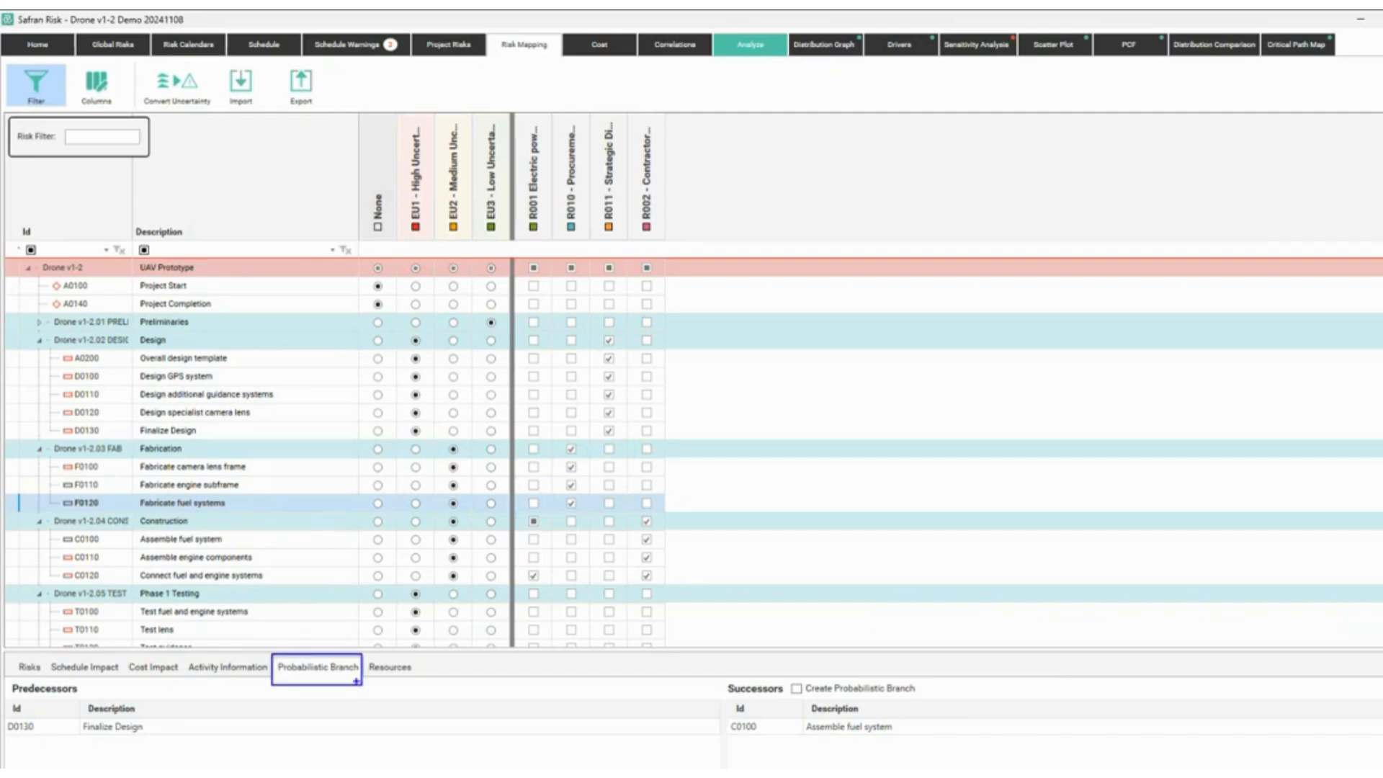
{"action": "mouse_move", "coordinate": [356, 680]}
{"action": "left_mouse_down"}
{"action": "mouse_move", "coordinate": [494, 715]}
{"action": "mouse_move", "coordinate": [803, 726]}
{"action": "left_mouse_up"}
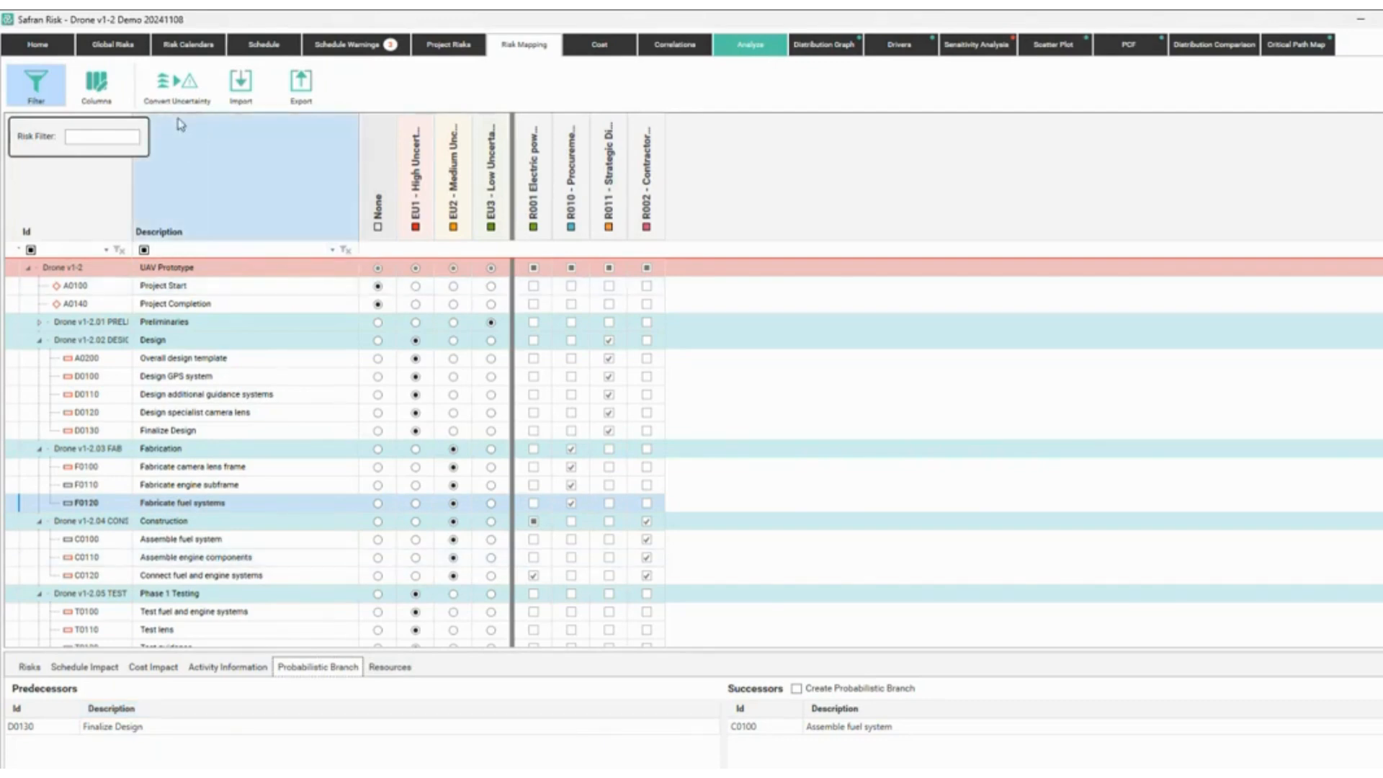
{"action": "left_click", "coordinate": [187, 44]}
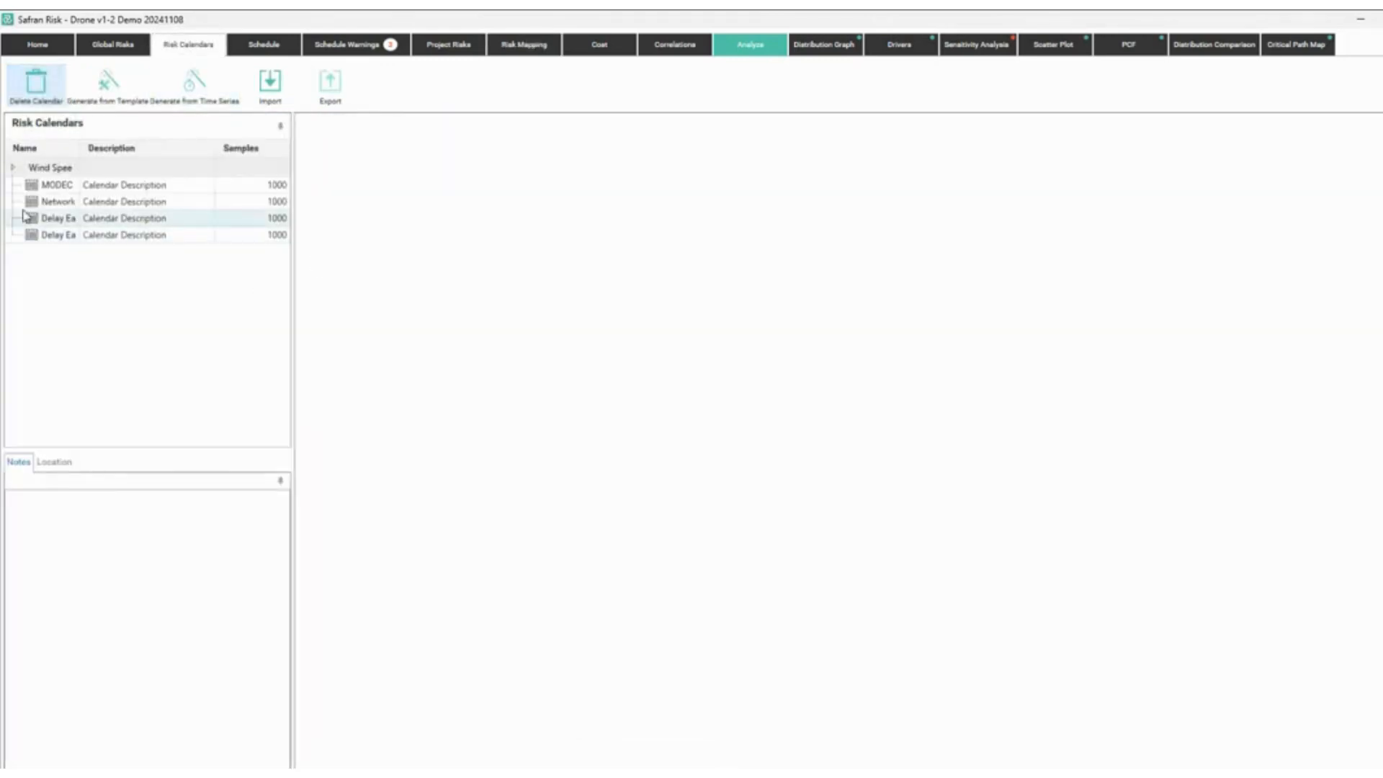
Review the Down Time of Network Rail Zone 1 calendar, then return to the schedule grid.
{"action": "left_click", "coordinate": [64, 207]}
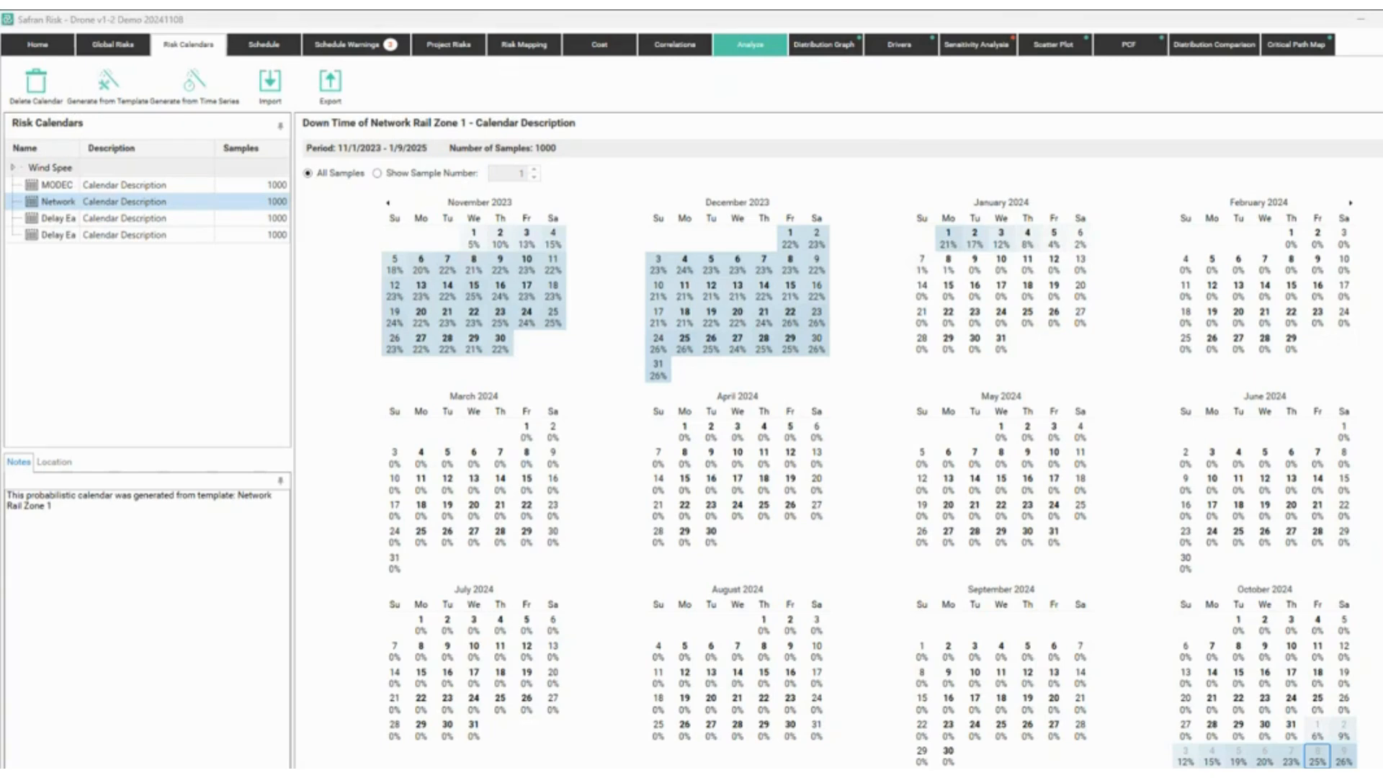
{"action": "left_click", "coordinate": [263, 44]}
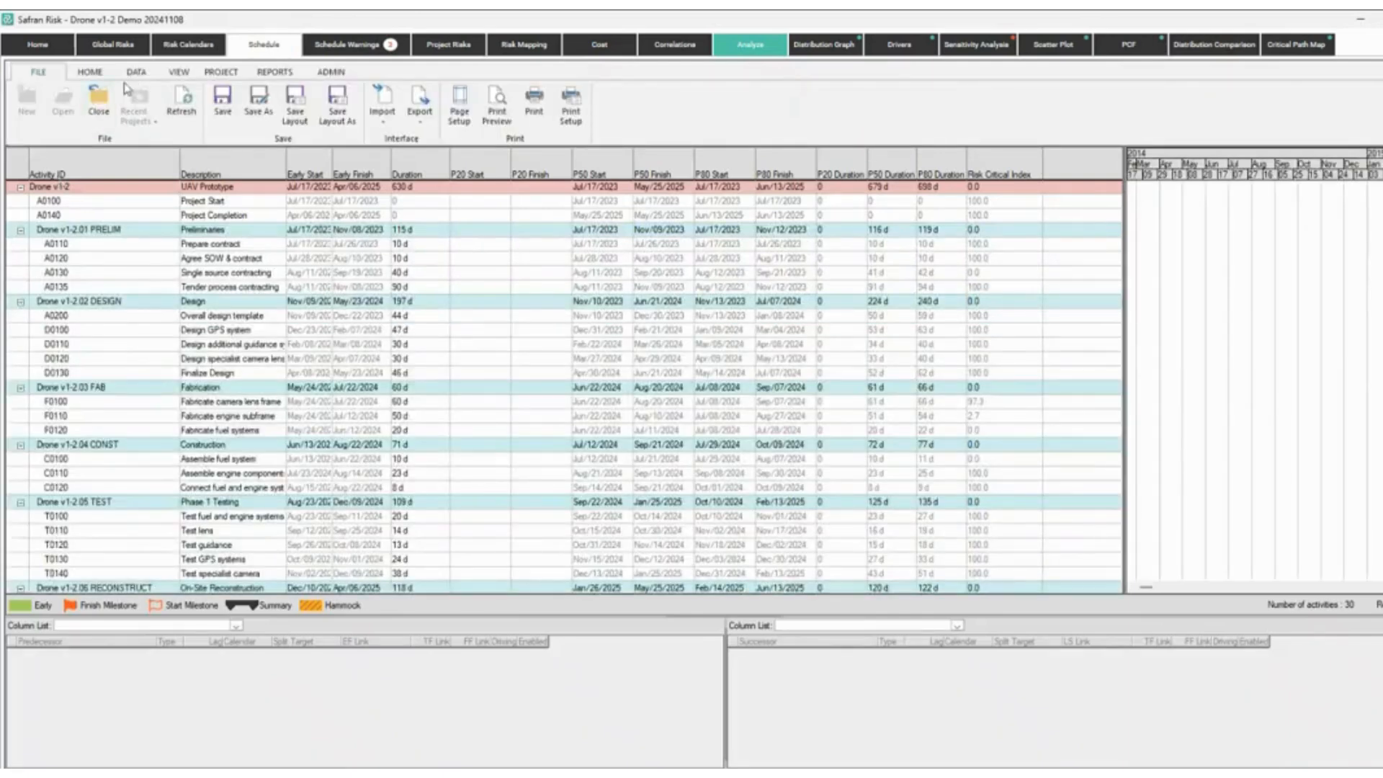
{"action": "left_click", "coordinate": [136, 71]}
{"action": "left_click", "coordinate": [32, 100]}
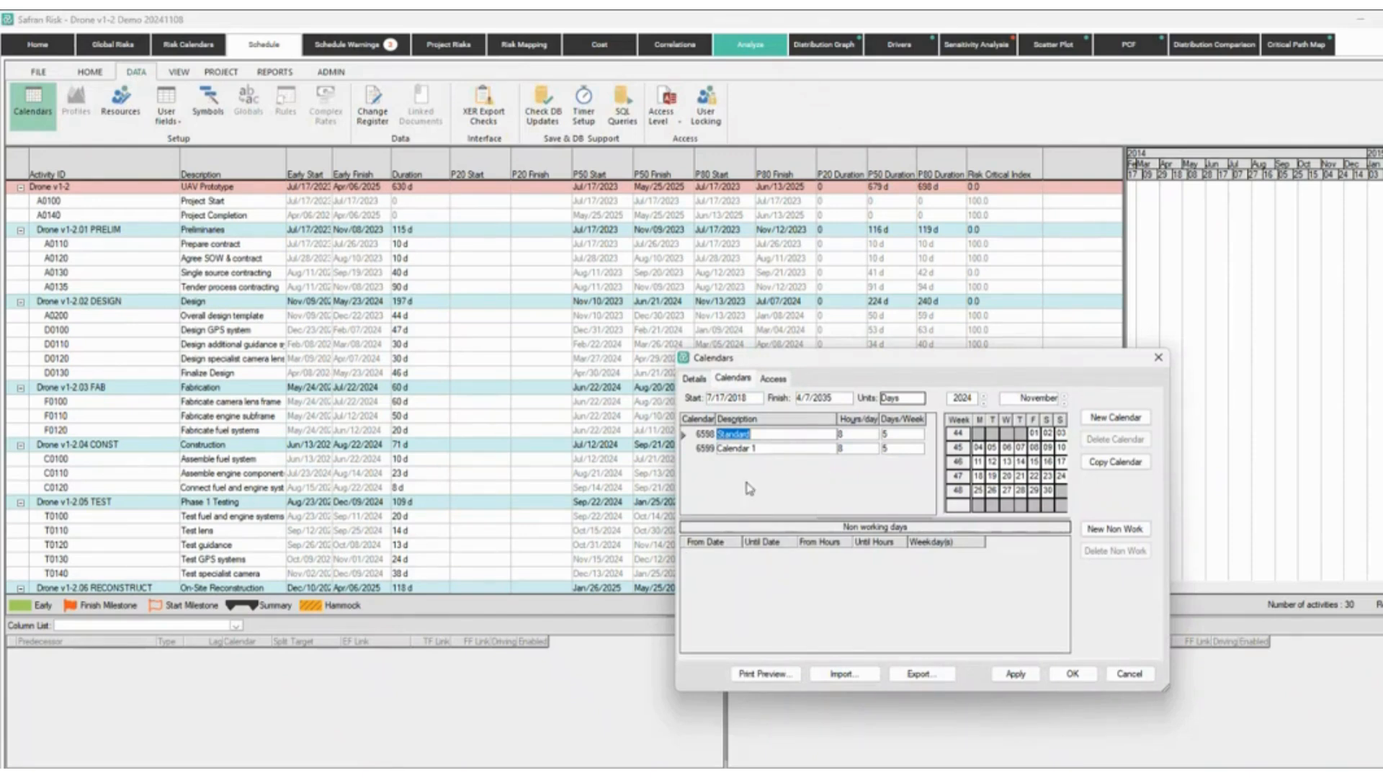
{"action": "left_click", "coordinate": [1118, 677]}
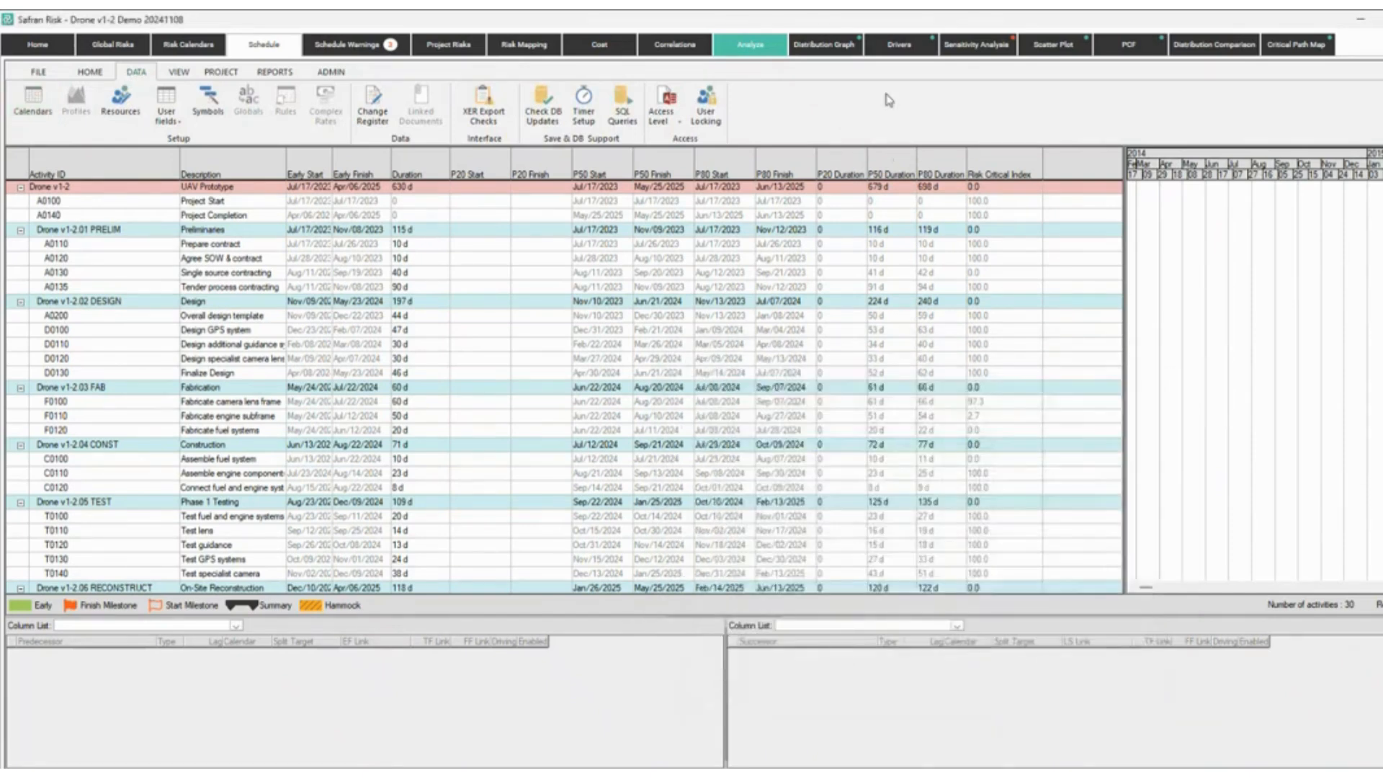
{"action": "right_click", "coordinate": [1067, 170]}
{"action": "left_click", "coordinate": [1109, 173]}
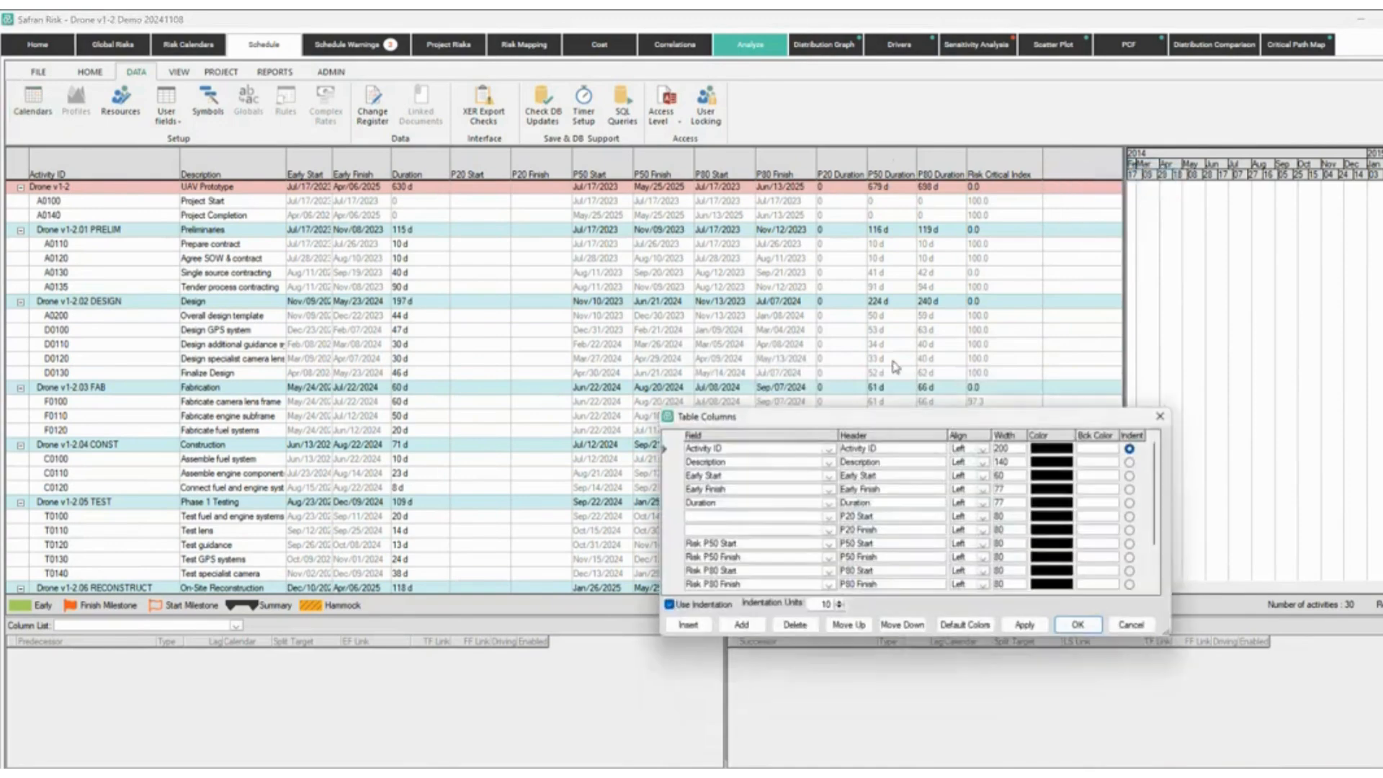
{"action": "left_click", "coordinate": [748, 545]}
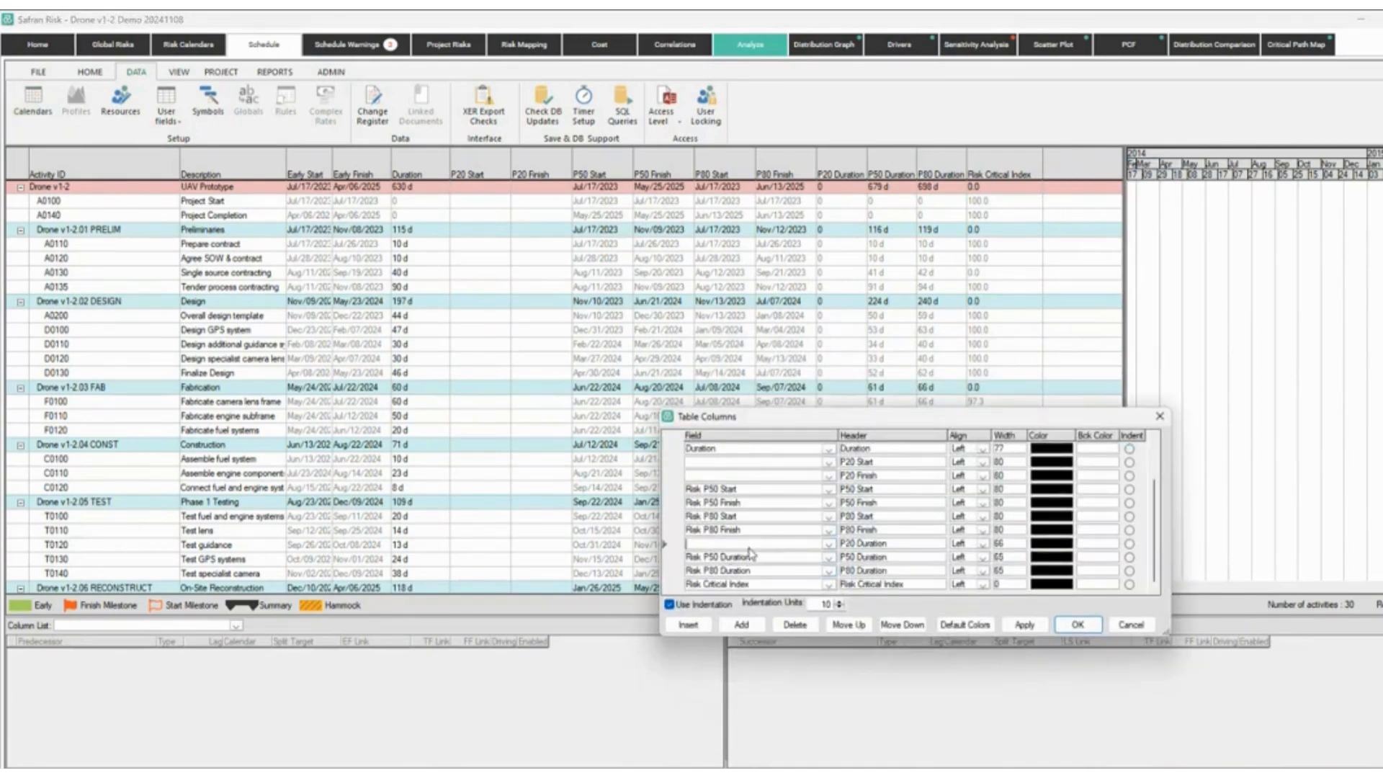
{"action": "type", "text": "calendar"}
{"action": "key", "text": "Tab"}
{"action": "left_click", "coordinate": [1024, 624]}
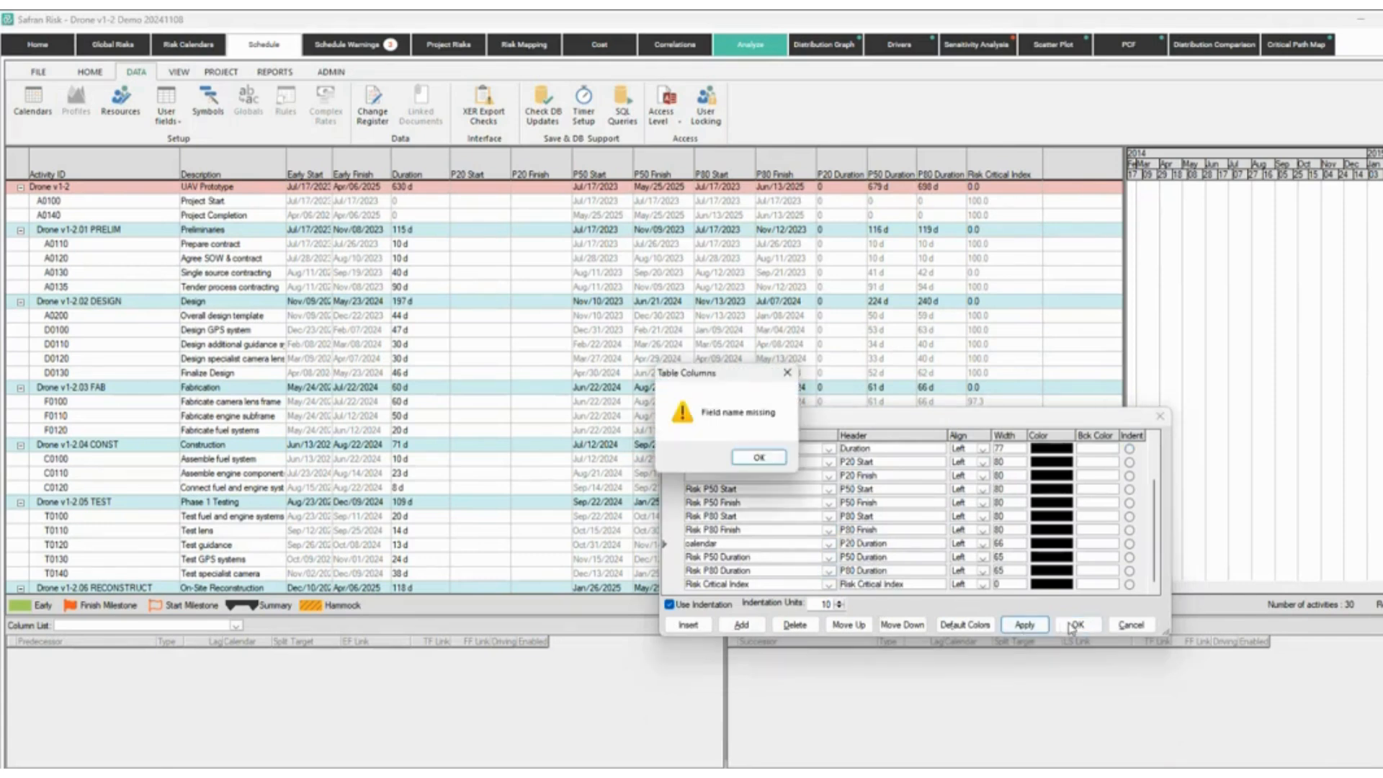
{"action": "left_click", "coordinate": [736, 458]}
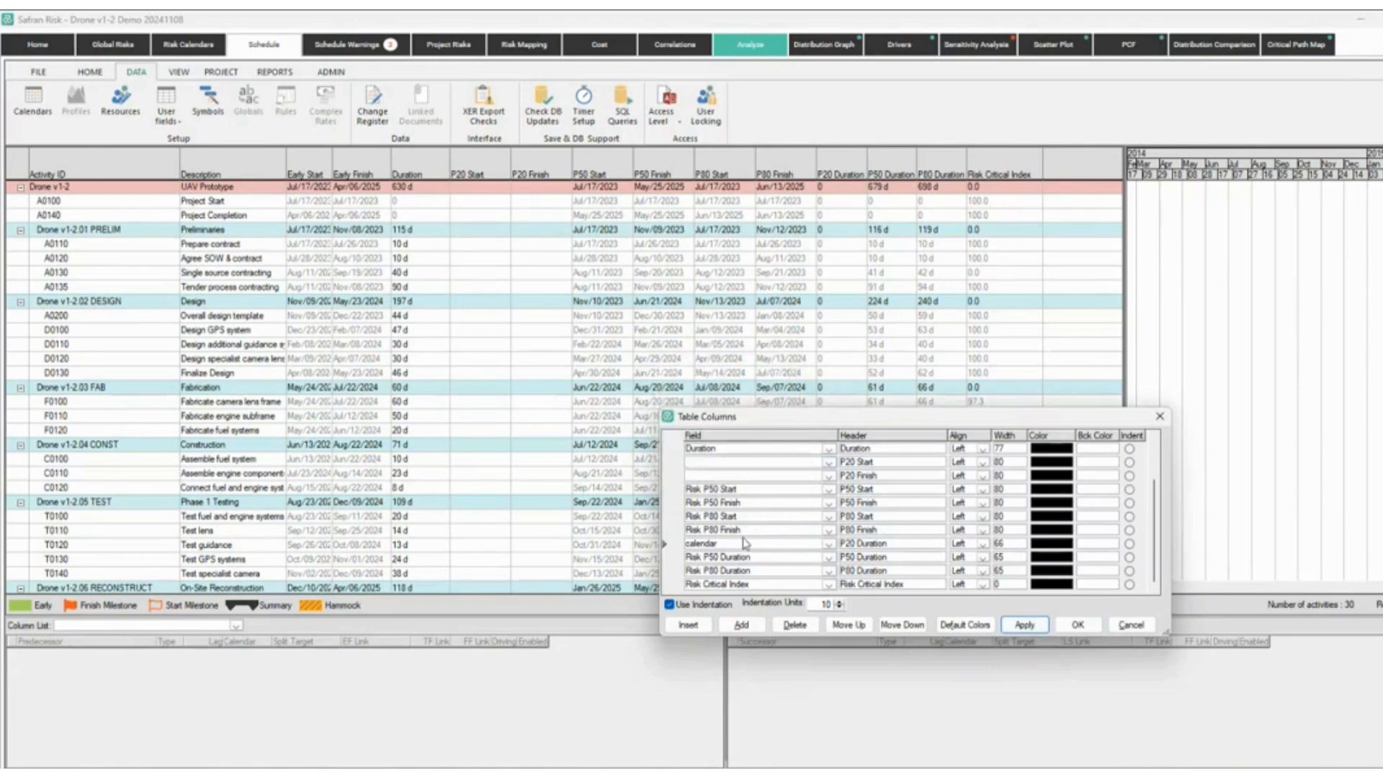
{"action": "key", "text": "BackSpace"}
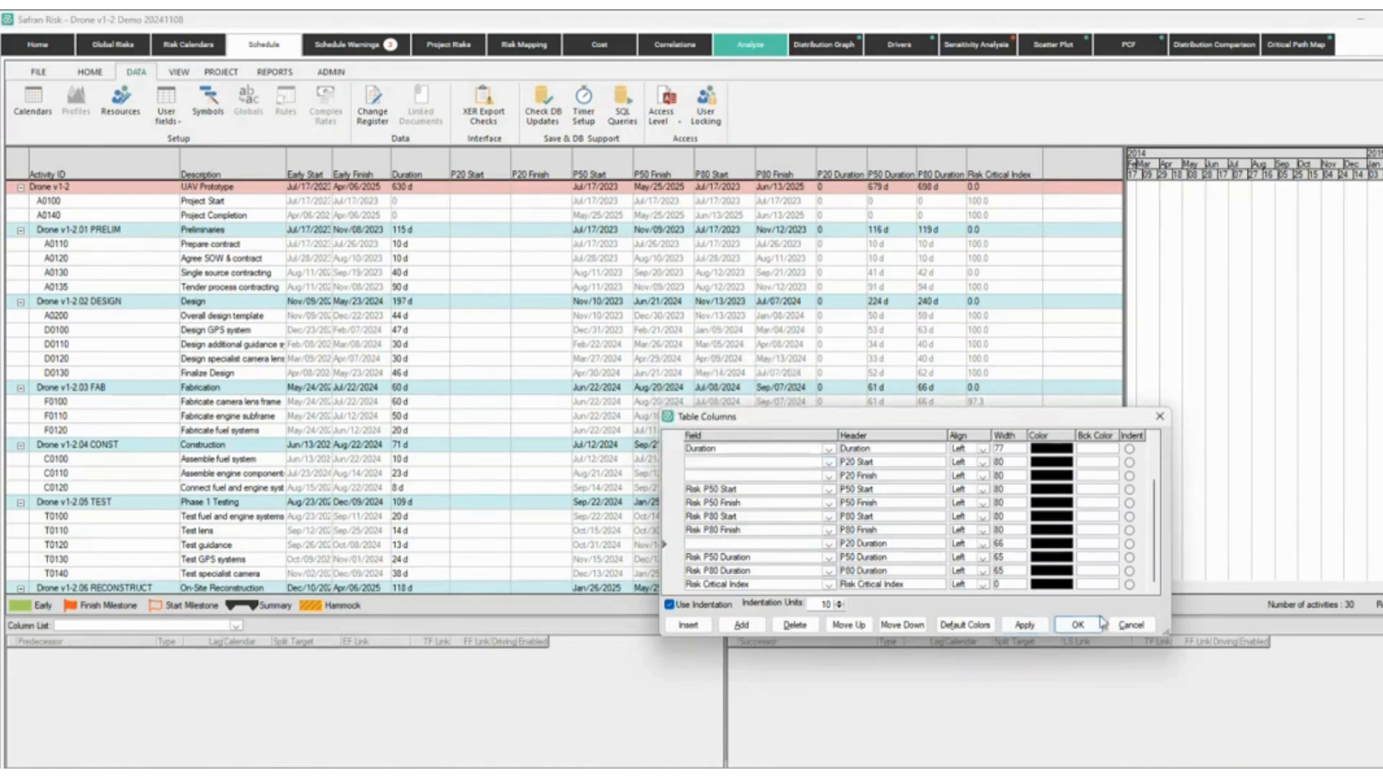
{"action": "left_click", "coordinate": [1130, 625]}
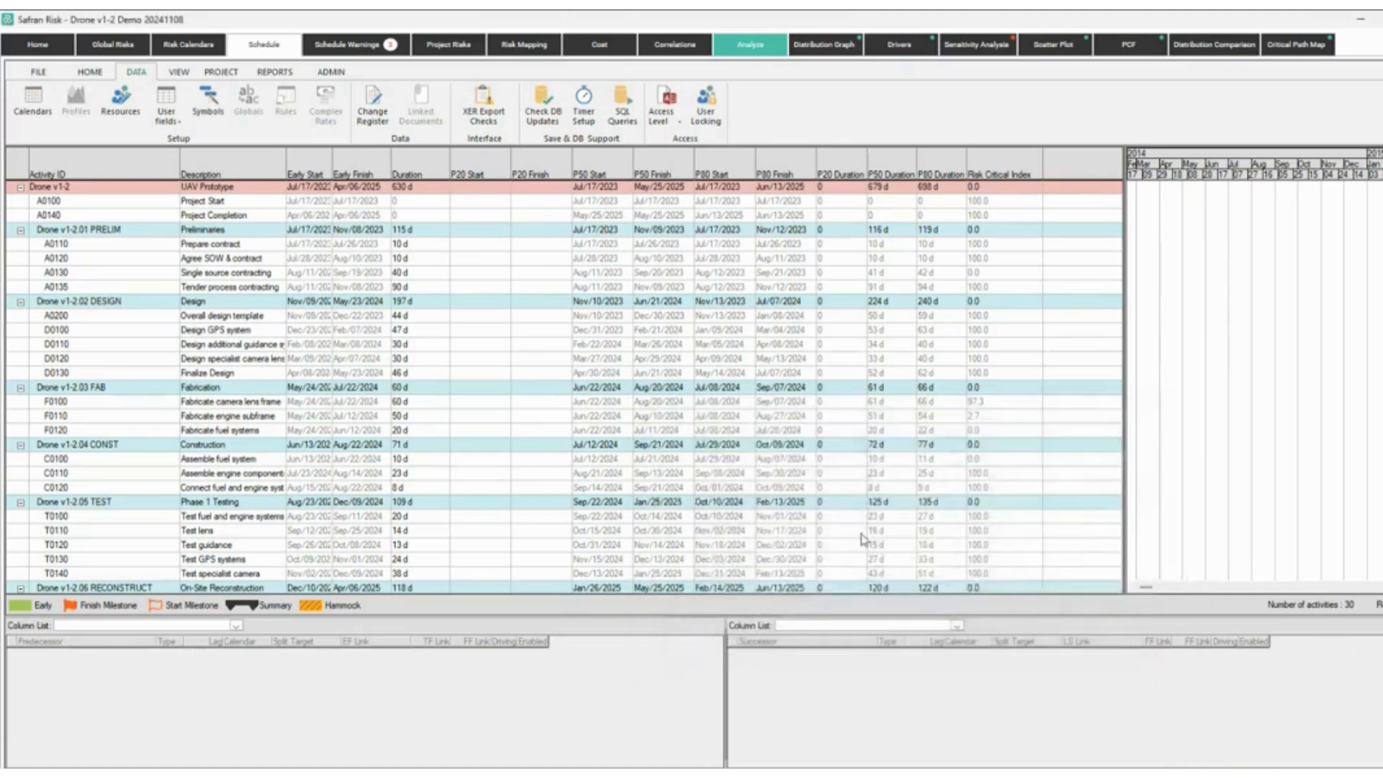